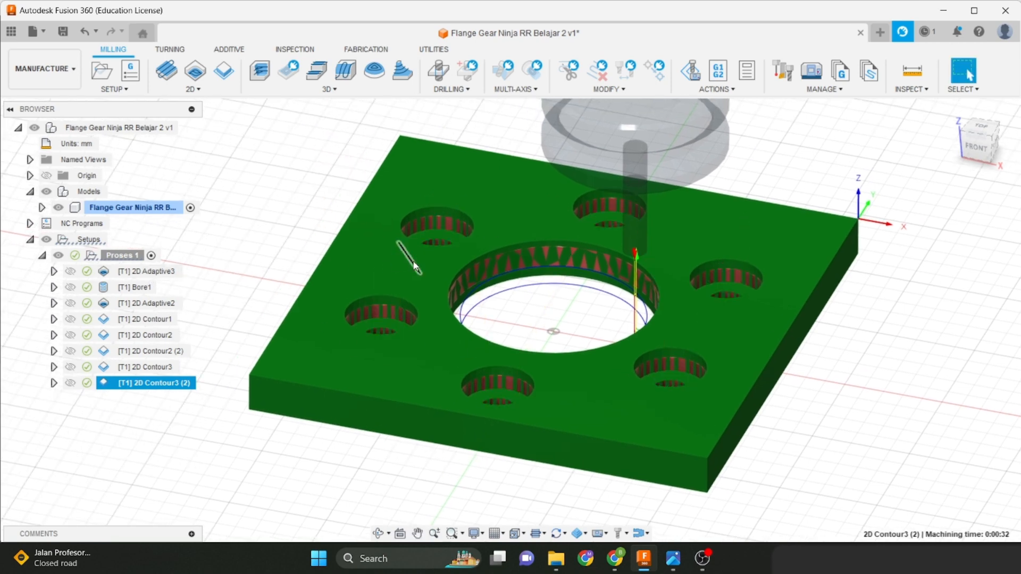
Show the Jig body beneath the machined stock preview and clear the selected operation.
scroll(436, 269, "down", 2)
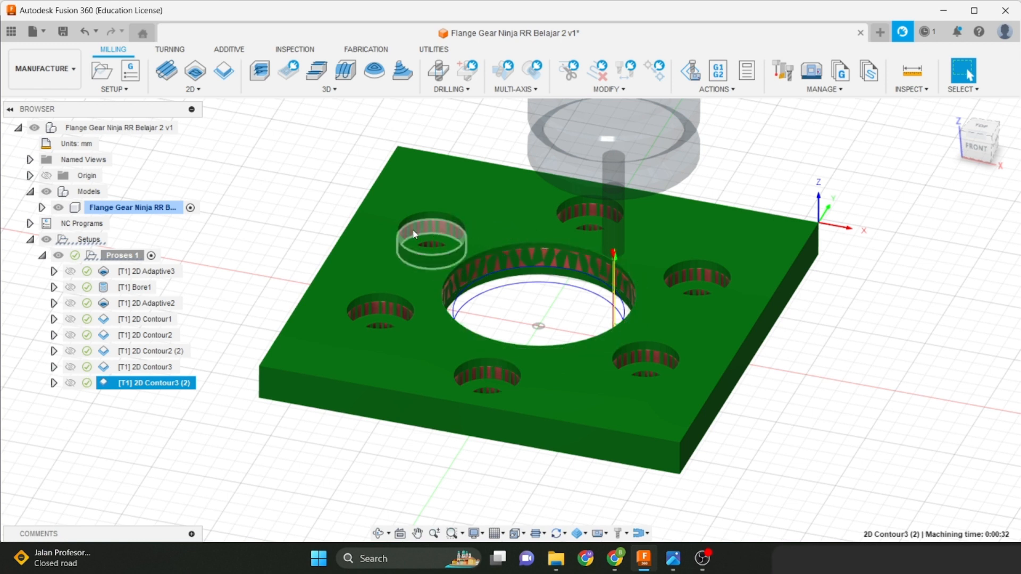
left_click(41, 208)
left_click(53, 257)
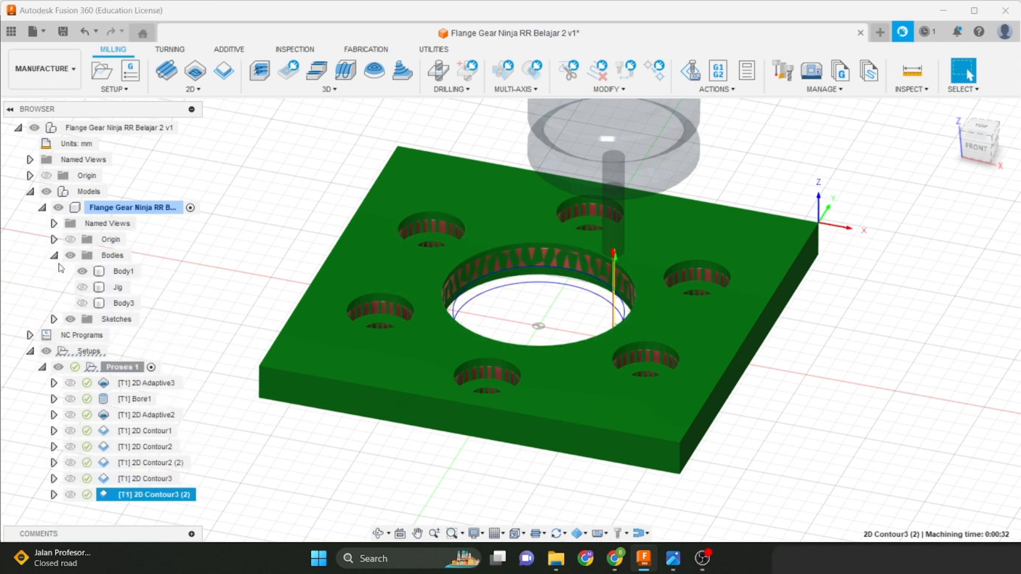
left_click(80, 287)
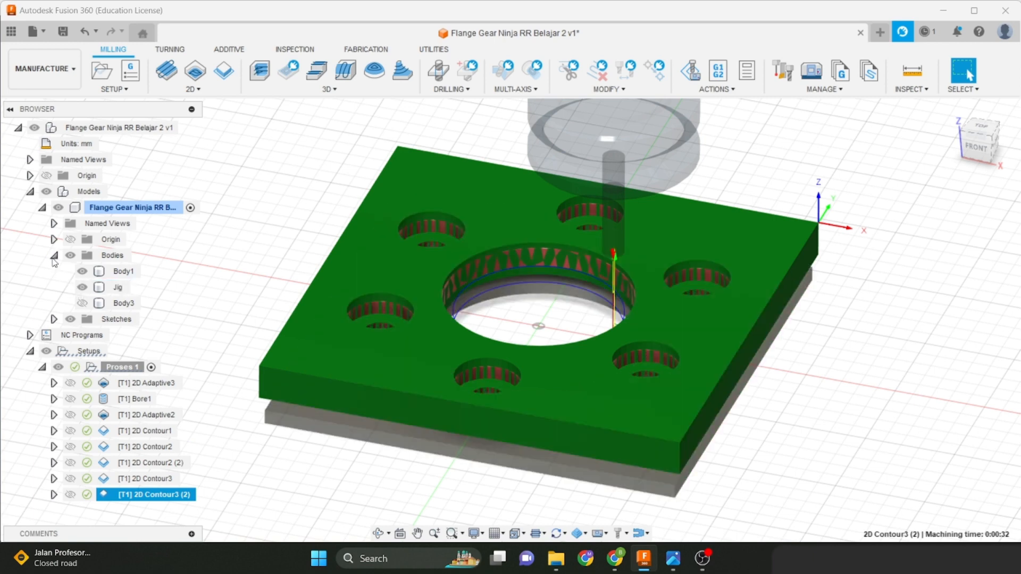
left_click(54, 256)
left_click(42, 207)
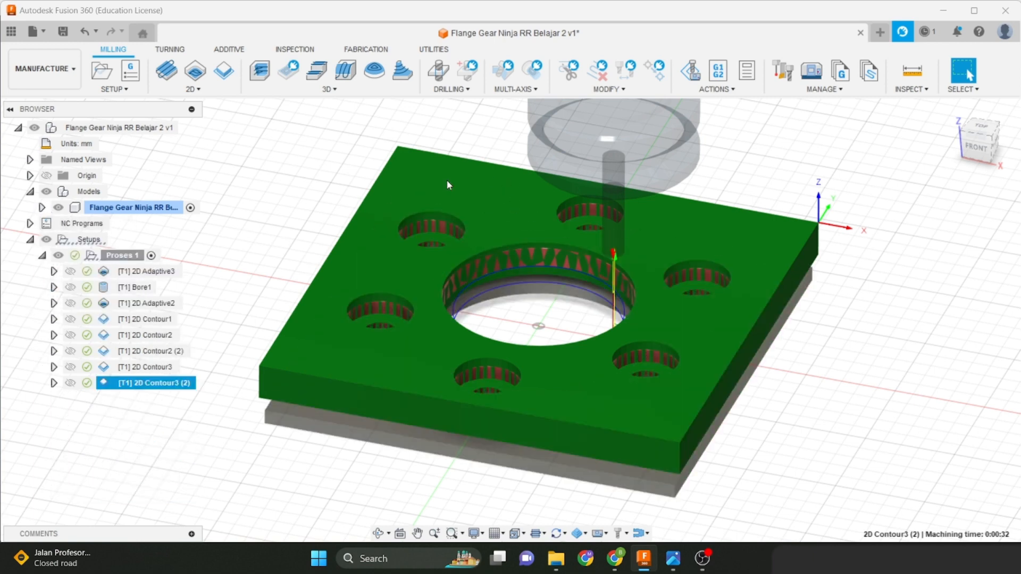
left_click(330, 171)
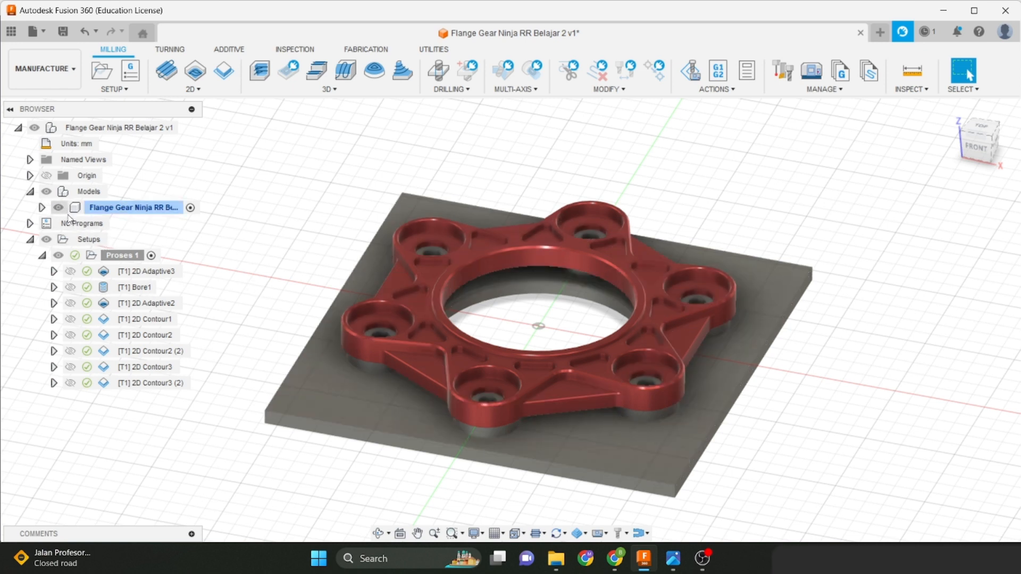
Preview the stock result of the 2D Contour3 (2) operation with the Jig body hidden.
left_click(149, 383)
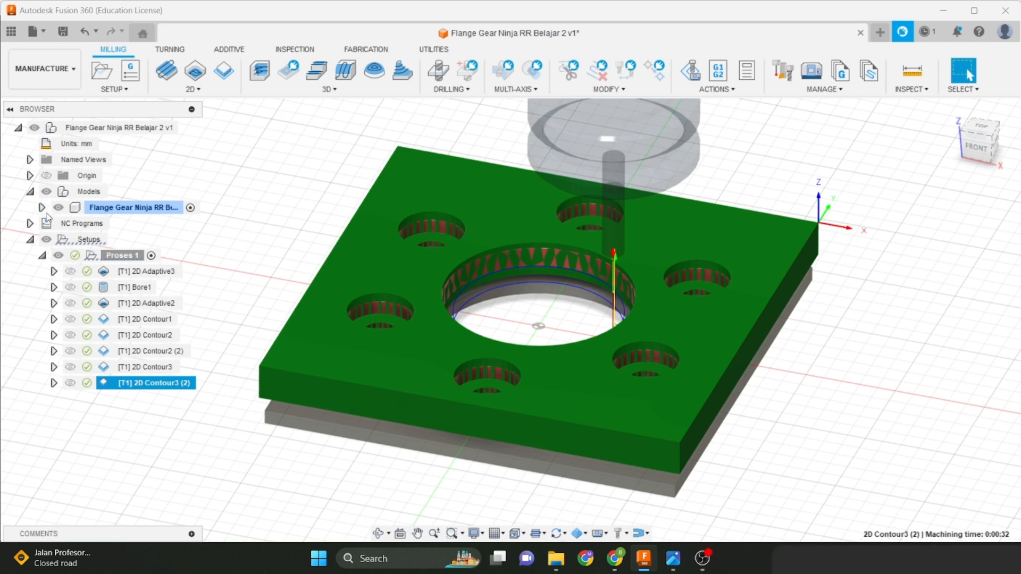
left_click(42, 208)
left_click(53, 256)
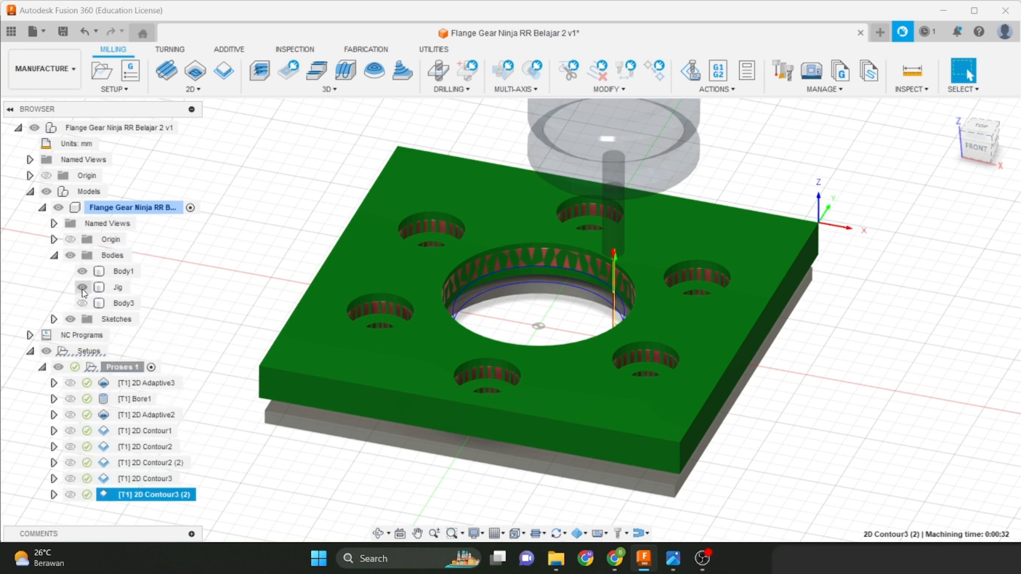
left_click(82, 289)
middle_click_drag(288, 290, 303, 281, "shift")
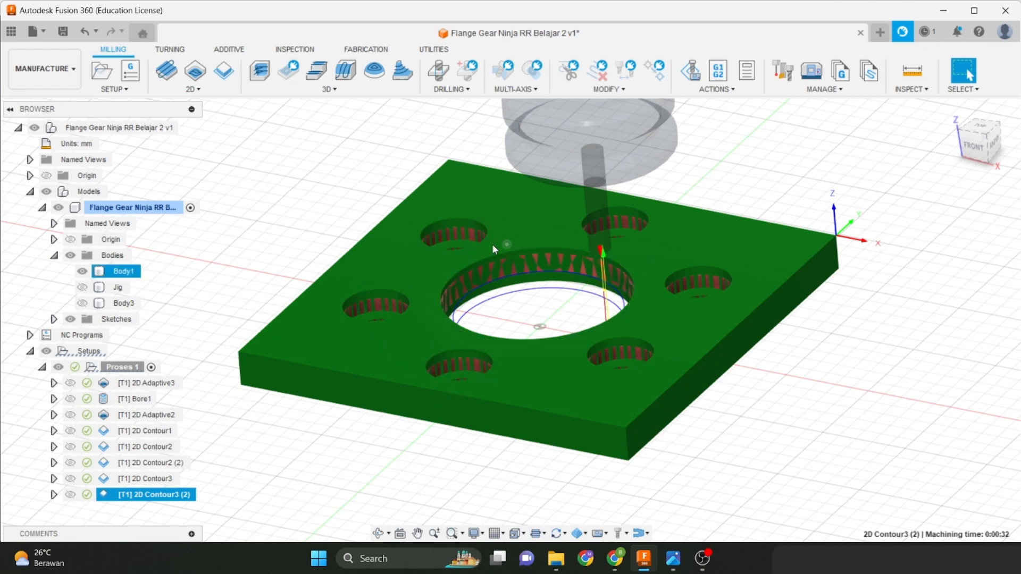
Hide Body1, show the Jig body on its own, and clear the operation preview.
left_click(116, 273)
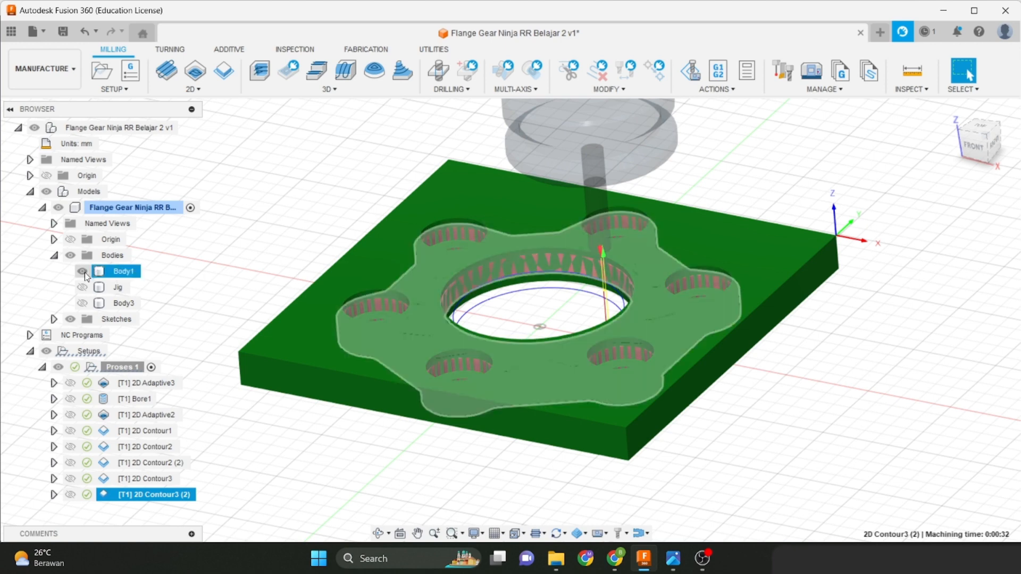
left_click(82, 272)
left_click(83, 288)
left_click(256, 254)
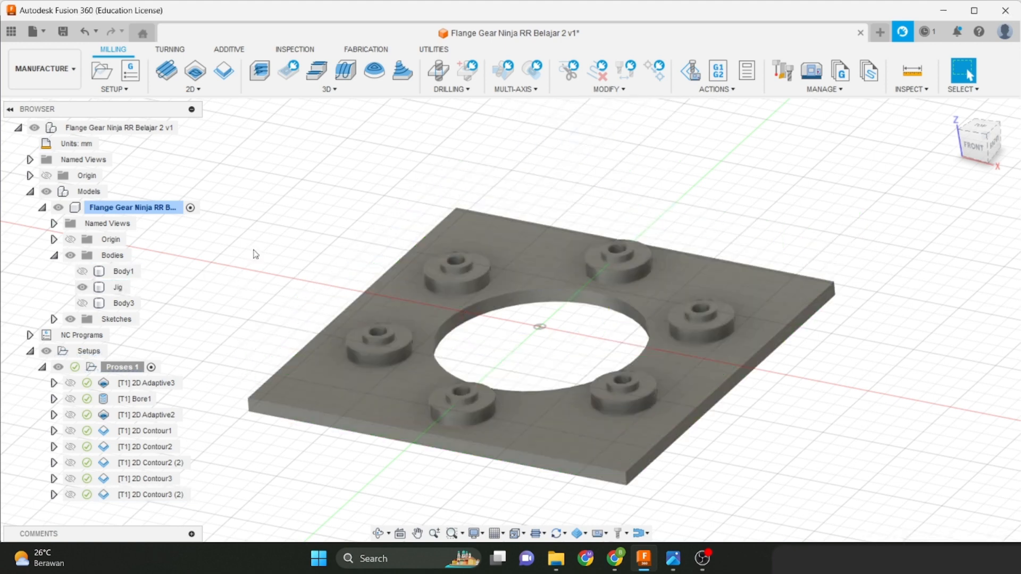
Inspect the Jig plate from several angles and check the length of its side edge.
middle_click_drag(253, 250, 286, 251, "shift")
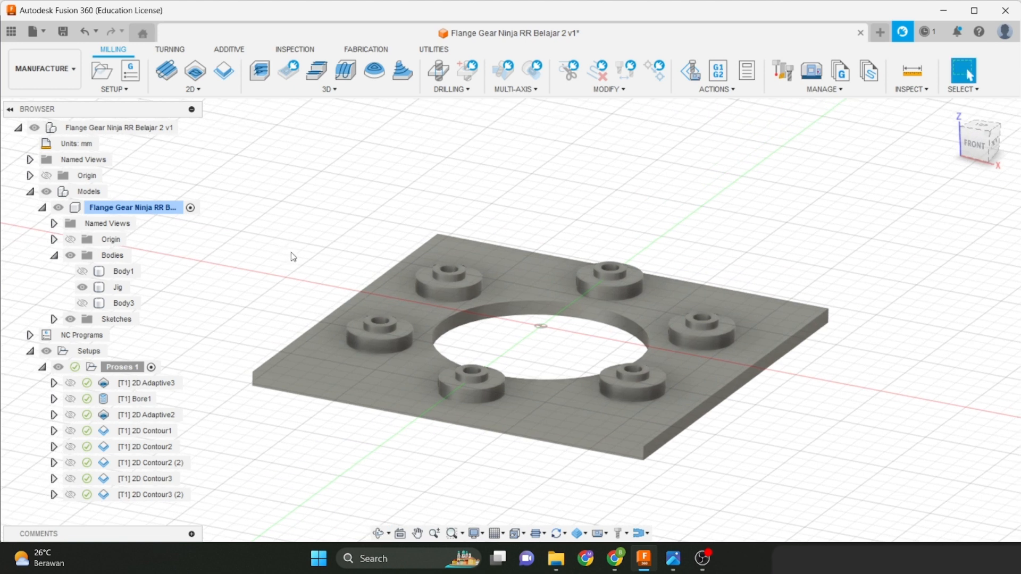
scroll(293, 258, "up", 2)
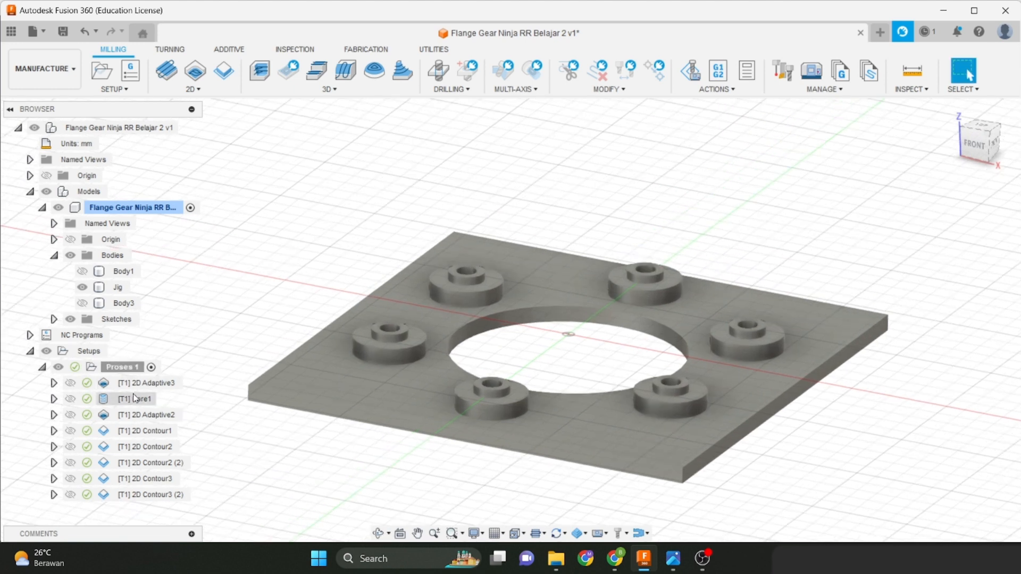
left_click(394, 400)
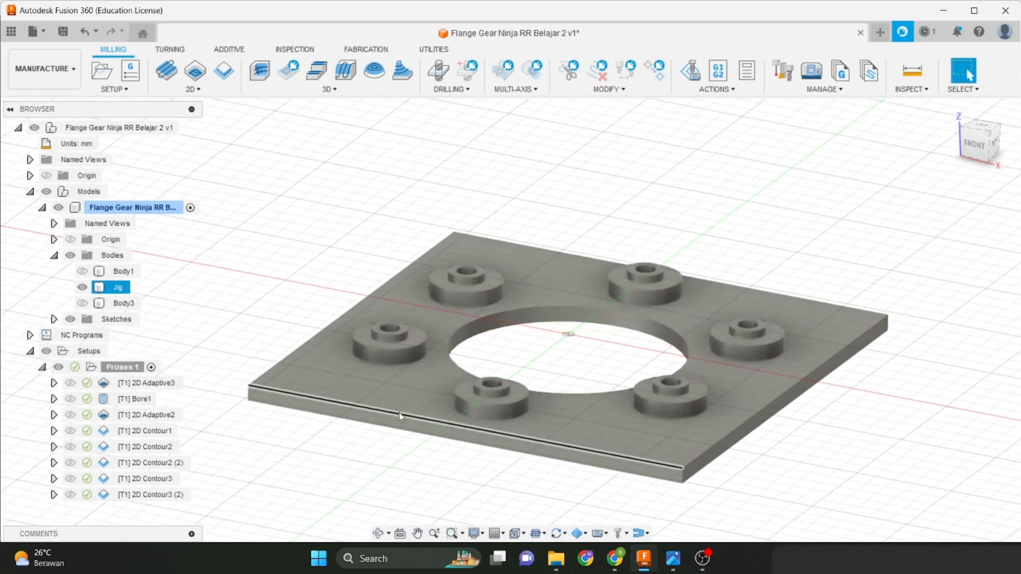
left_click(400, 415)
left_click(795, 404)
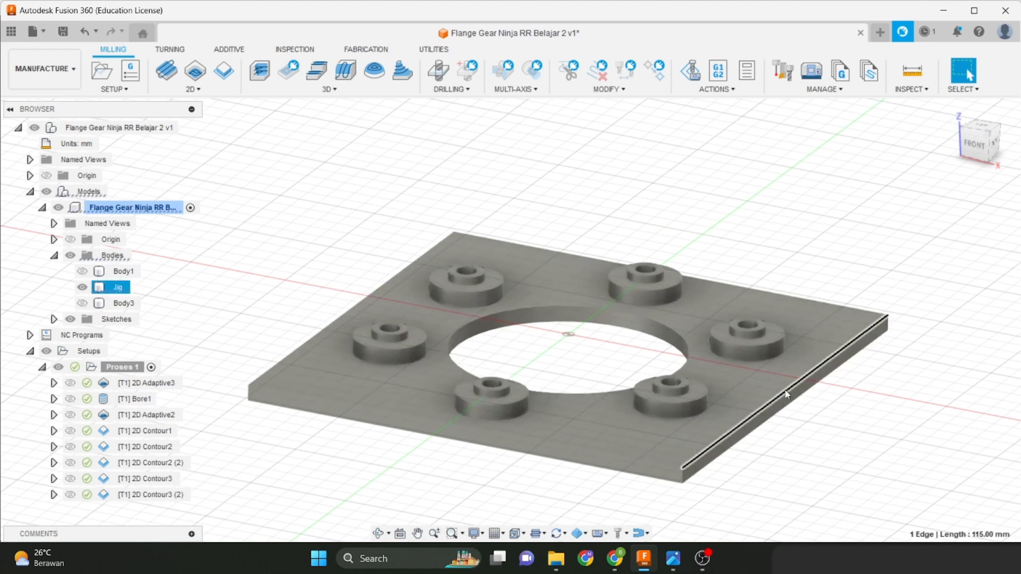
middle_click_drag(795, 404, 745, 342, "shift")
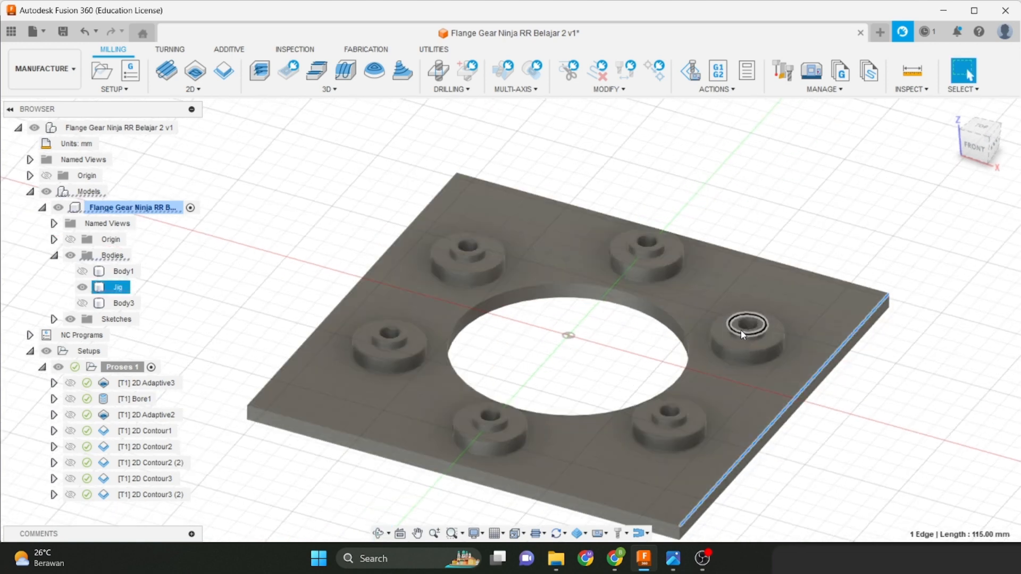
scroll(734, 319, "down", 2)
middle_click_drag(300, 320, 269, 312)
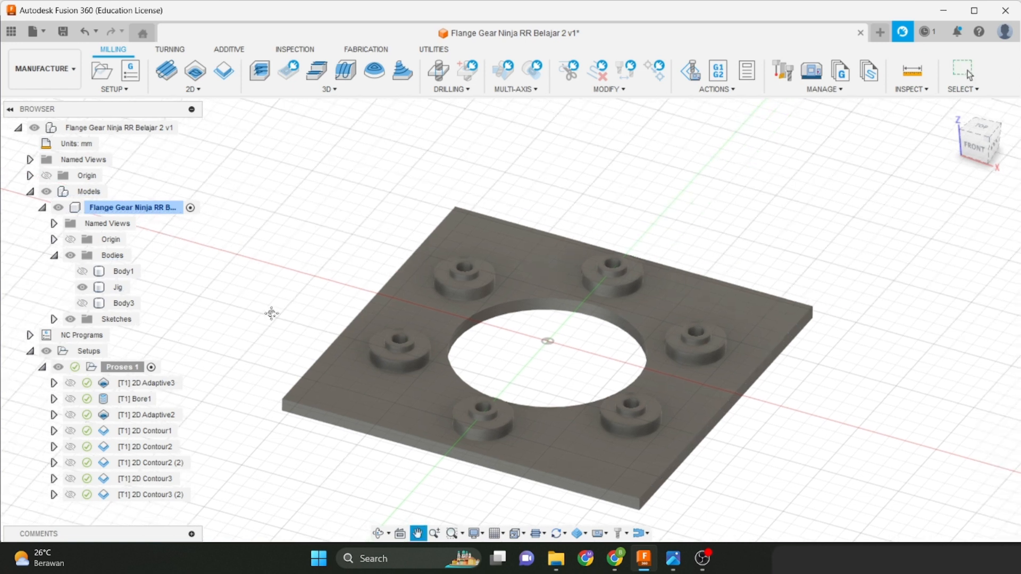
Create a new milling setup after Proses 1 and change its stock mode to a fixed size box.
left_click(43, 368)
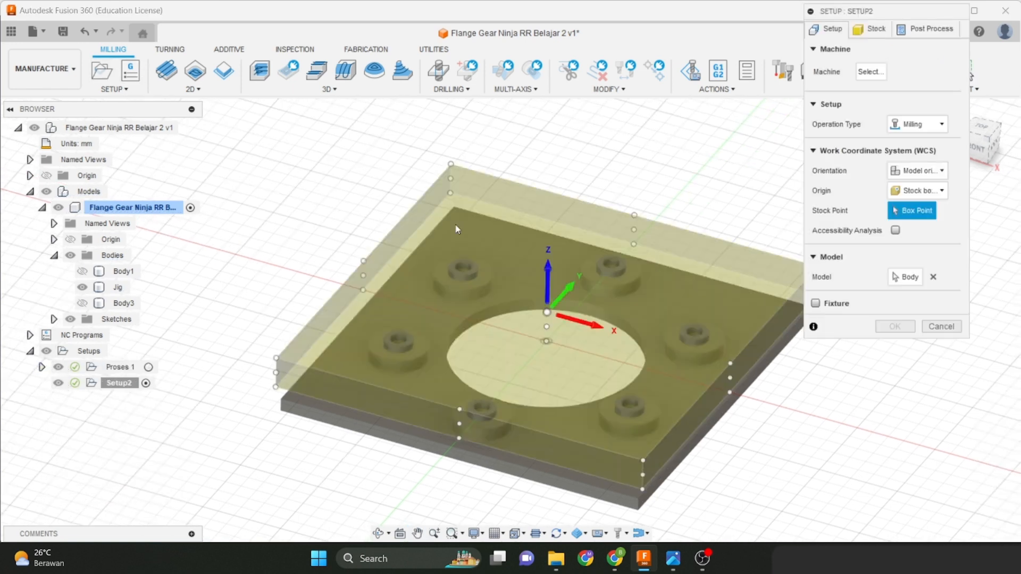
left_click(906, 277)
left_click(862, 30)
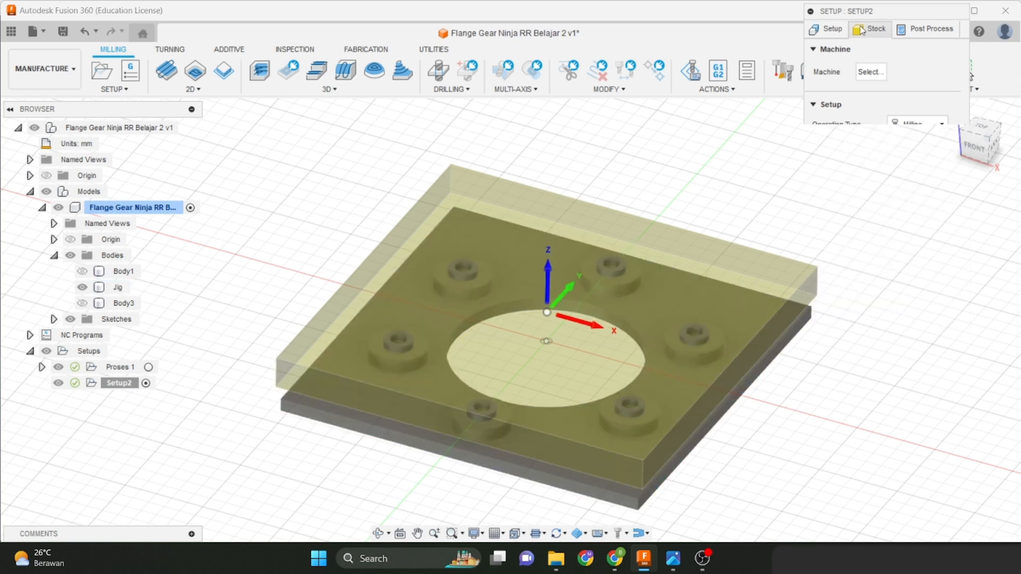
left_click(911, 69)
left_click(907, 87)
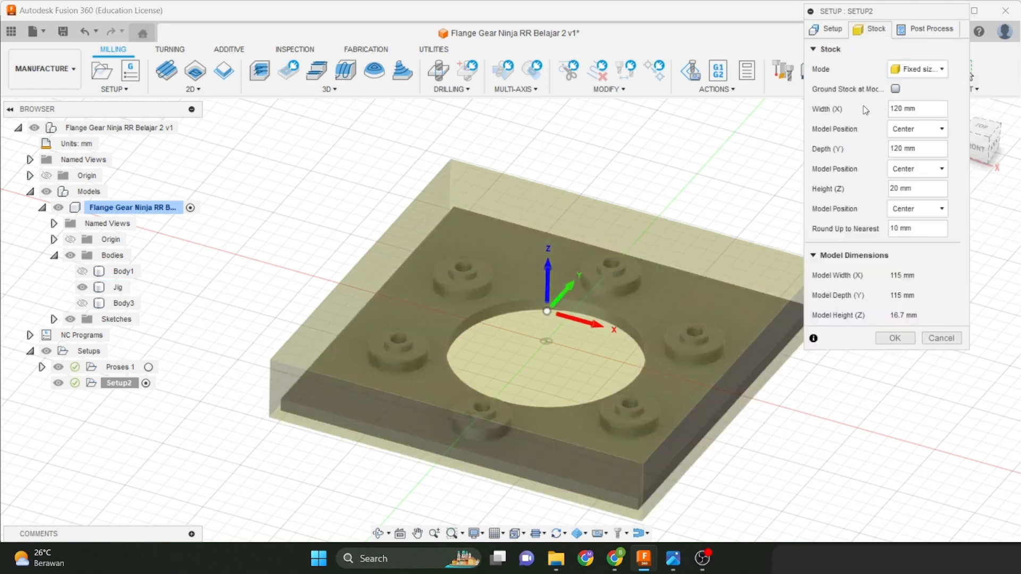
Set the stock box to 118 mm width, 116 mm depth and 10 mm height.
double_click(896, 109)
type("1")
double_click(899, 148)
type("1")
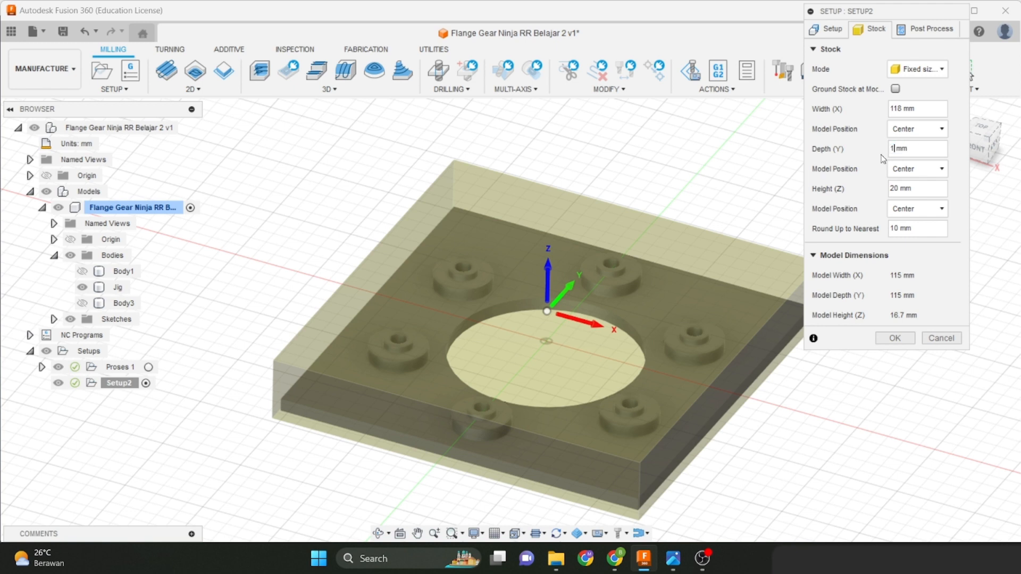
type("16")
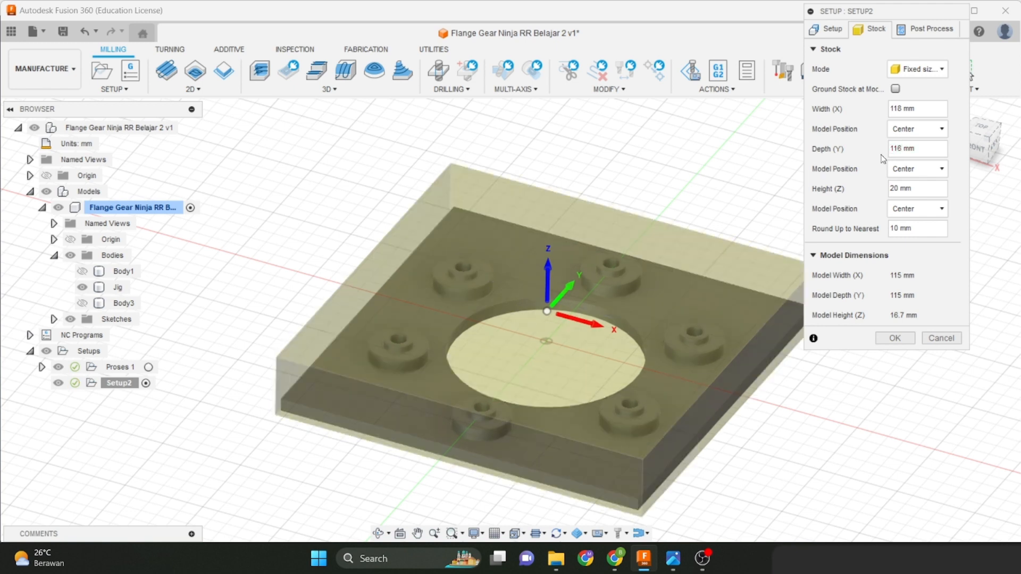
double_click(891, 190)
type("10")
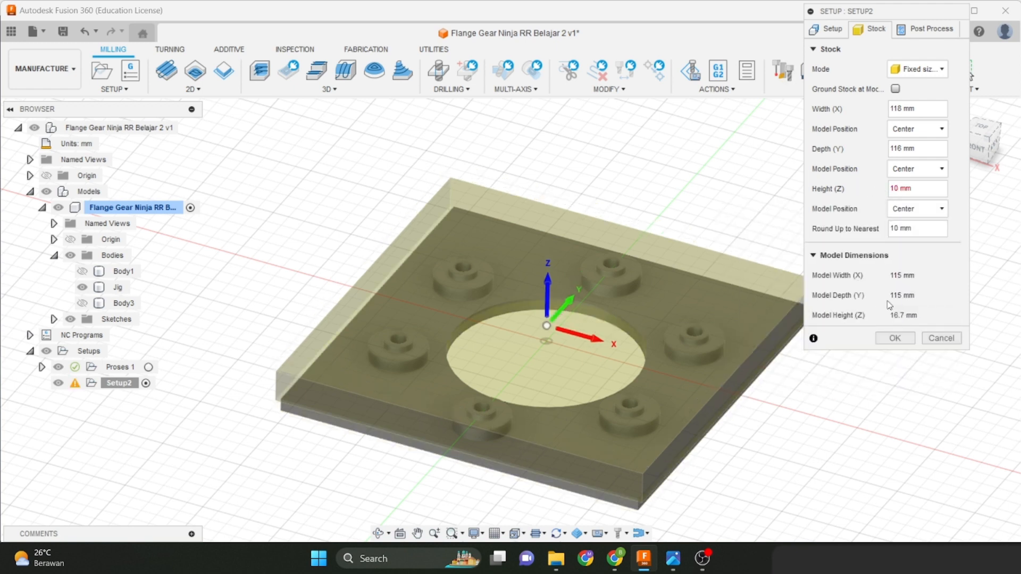
Assign the Jig body as the setup's model and check the stock fit from the front.
left_click(827, 29)
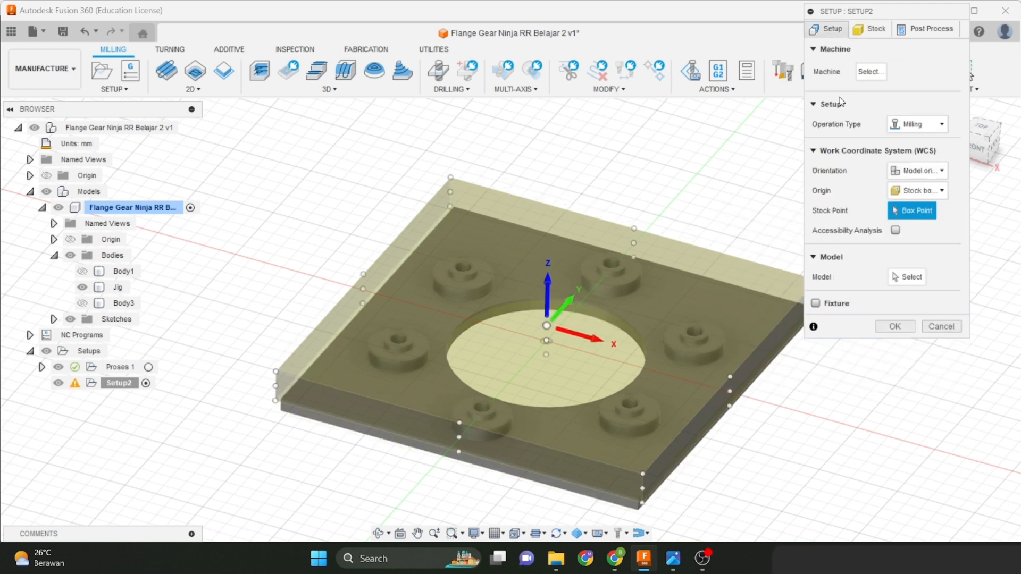
left_click(692, 352)
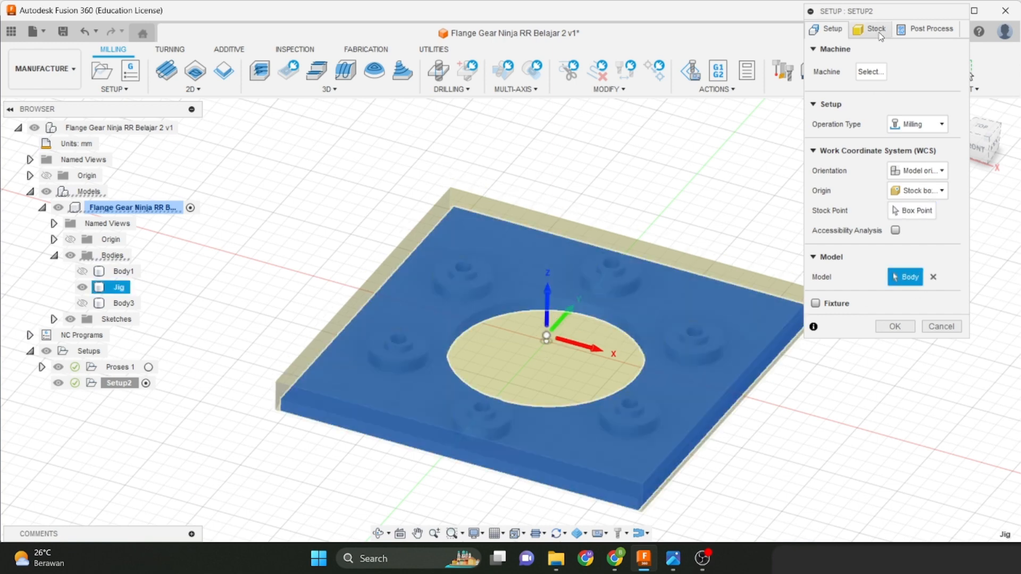
left_click(870, 30)
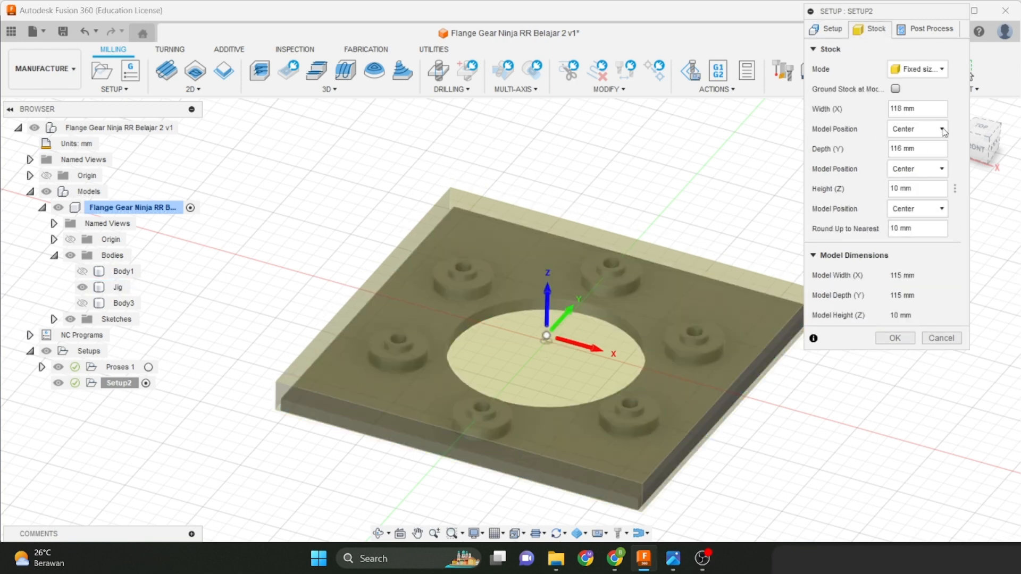
left_click(981, 147)
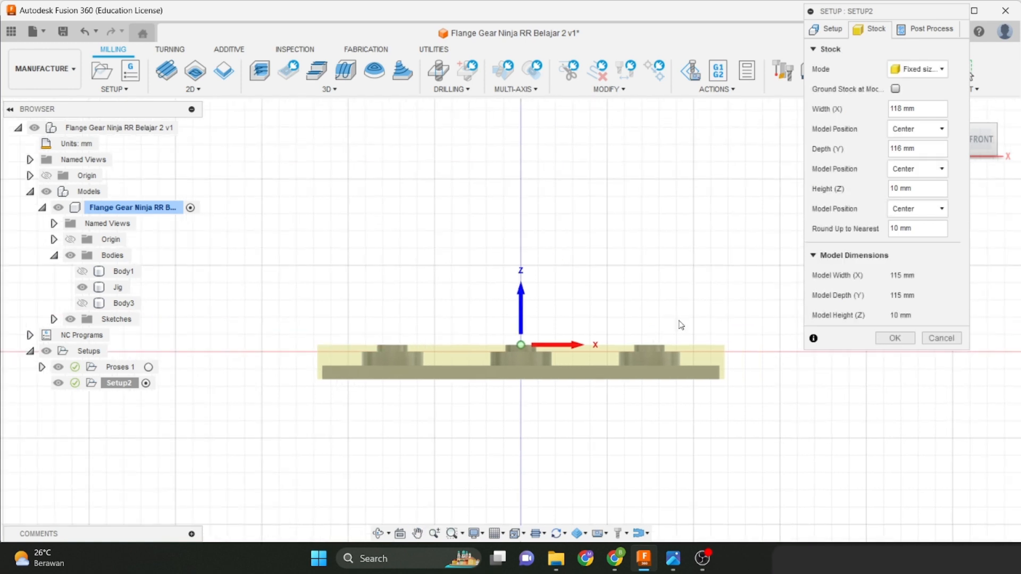
scroll(690, 331, "down", 4)
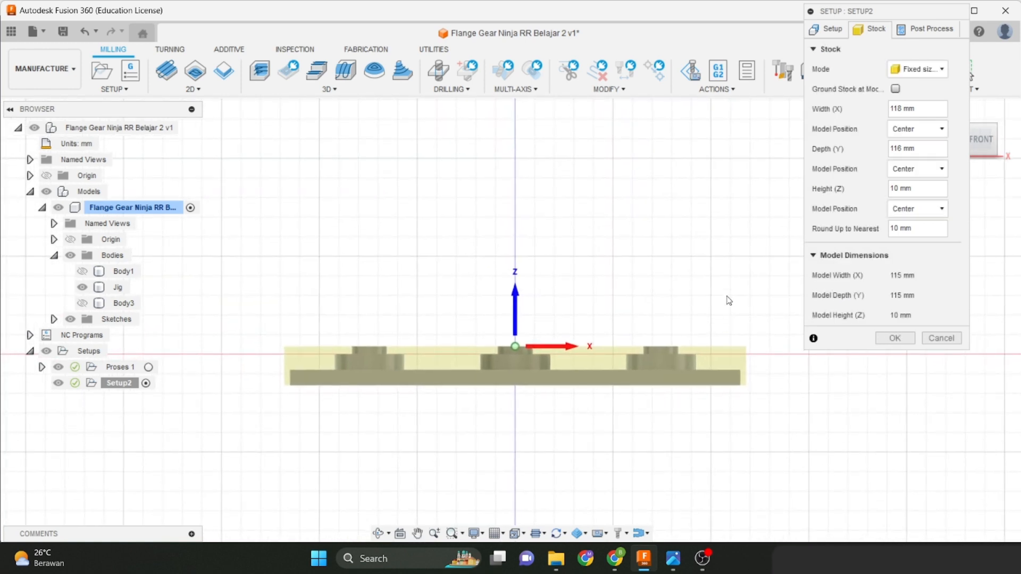
middle_click_drag(685, 292, 653, 332, "shift")
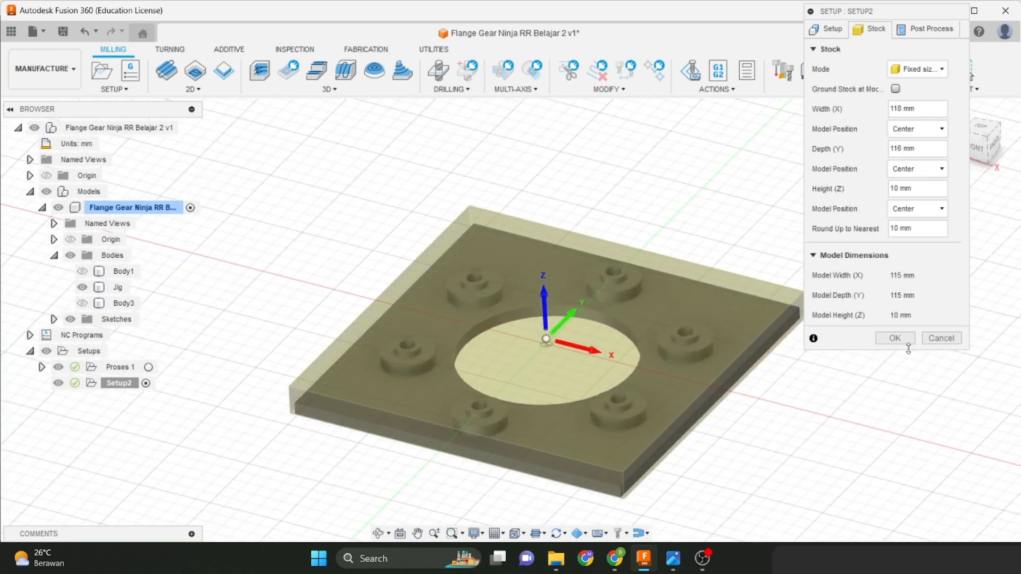
Place the work origin at the stock's top rear-right corner and finish the setup.
left_click(828, 29)
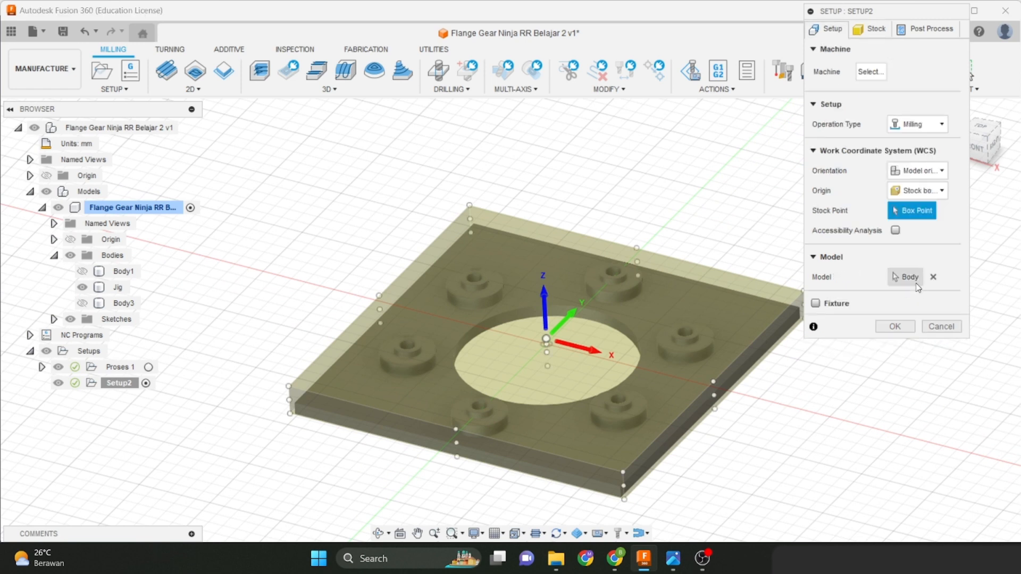
left_click(906, 278)
left_click(904, 212)
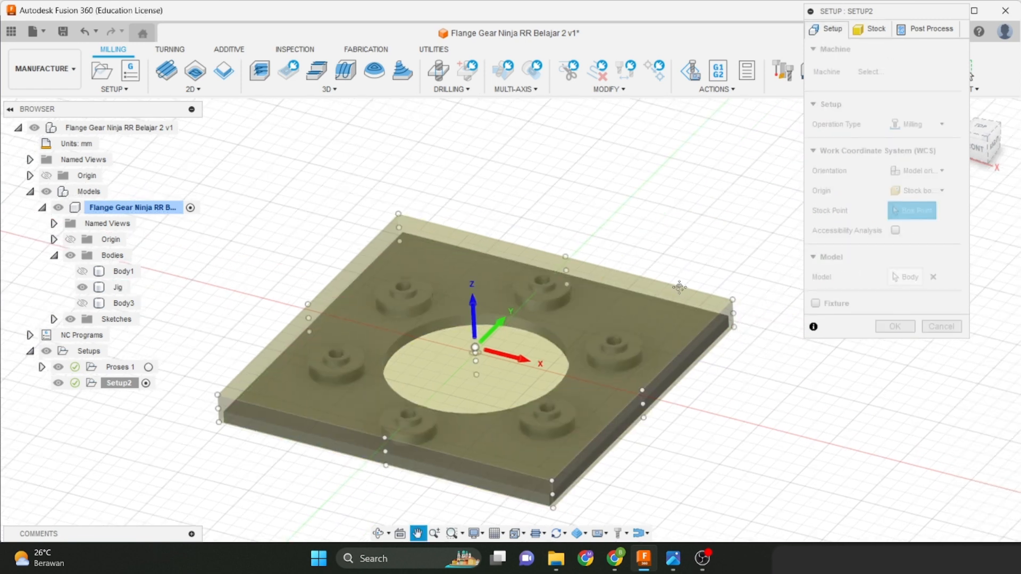
left_click(879, 328)
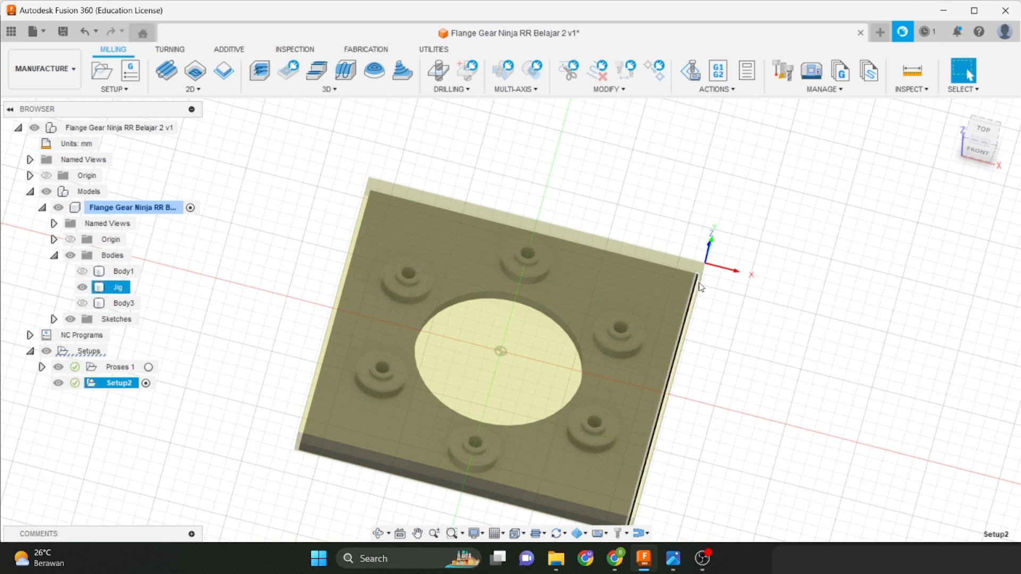
Examine the new setup's stock and origin around the Jig plate.
middle_click_drag(569, 344, 601, 298, "shift")
scroll(628, 311, "up", 3)
scroll(620, 312, "down", 3)
scroll(593, 295, "up", 1)
left_click(301, 235)
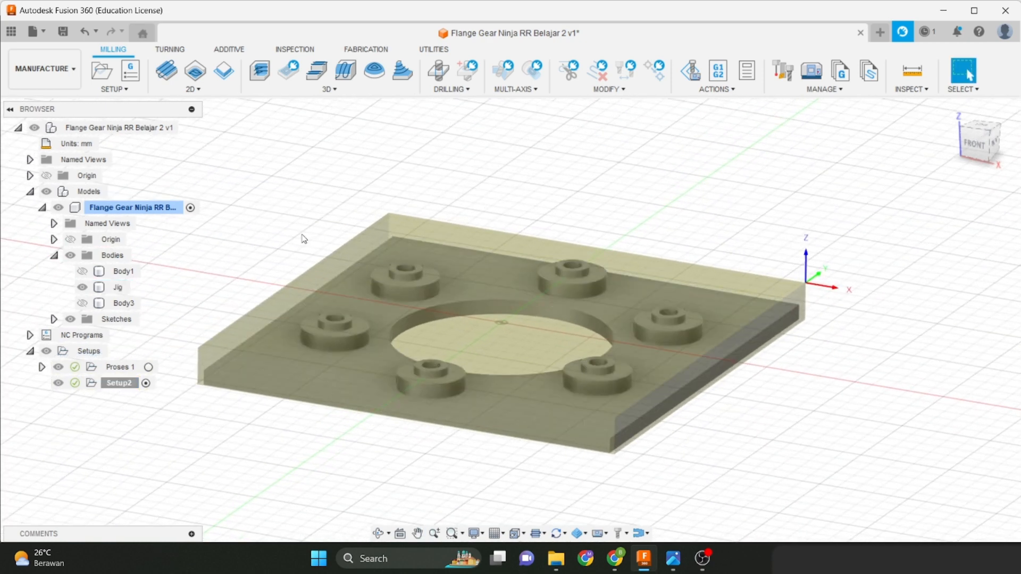
Display the Proses 1 stock with Body1 shown and compare their position above the Jig from the side.
left_click(127, 371)
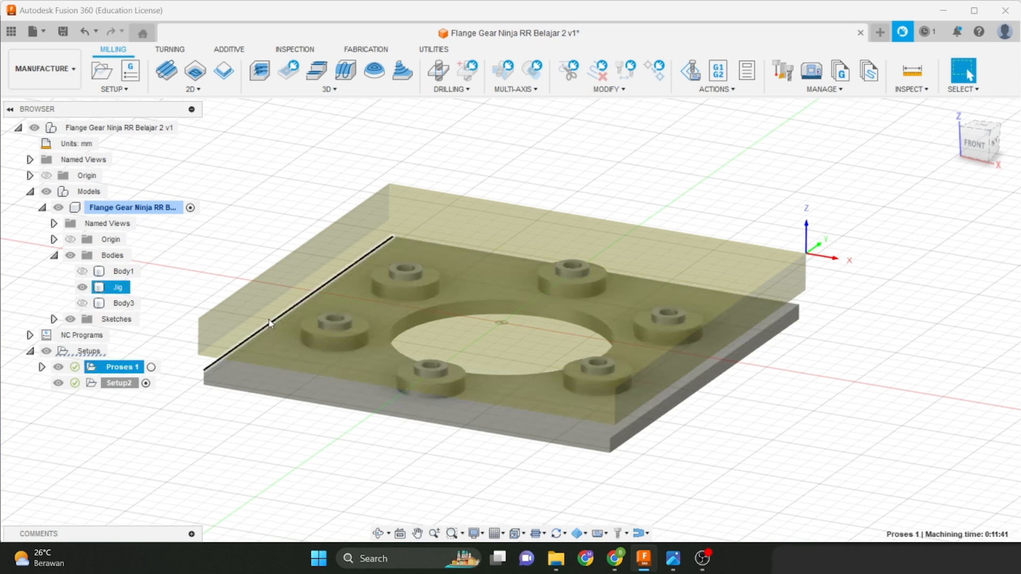
left_click(82, 272)
scroll(291, 288, "down", 1)
middle_click_drag(291, 289, 349, 290)
middle_click_drag(349, 290, 350, 260, "shift")
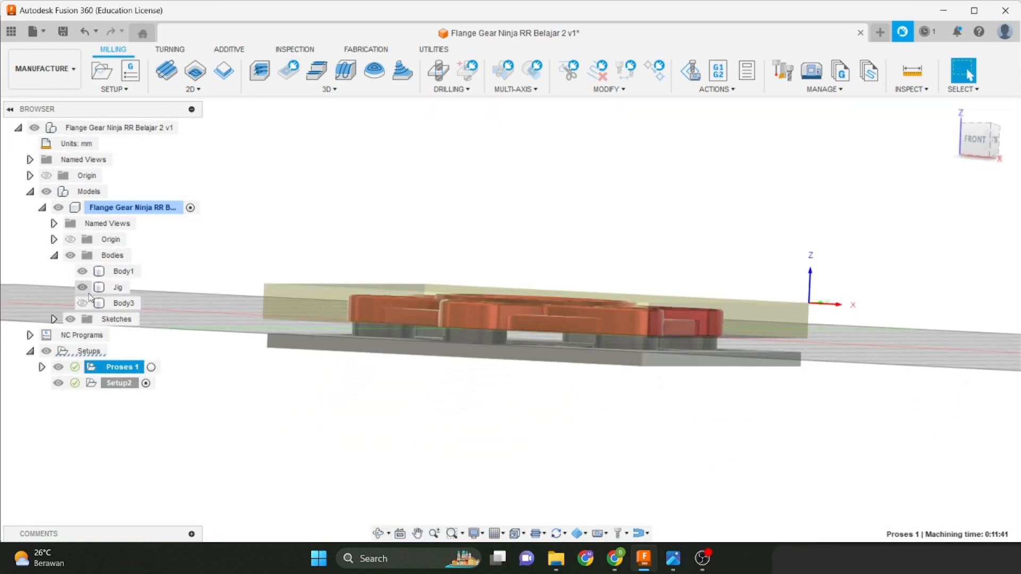
left_click(83, 287)
left_click(83, 287)
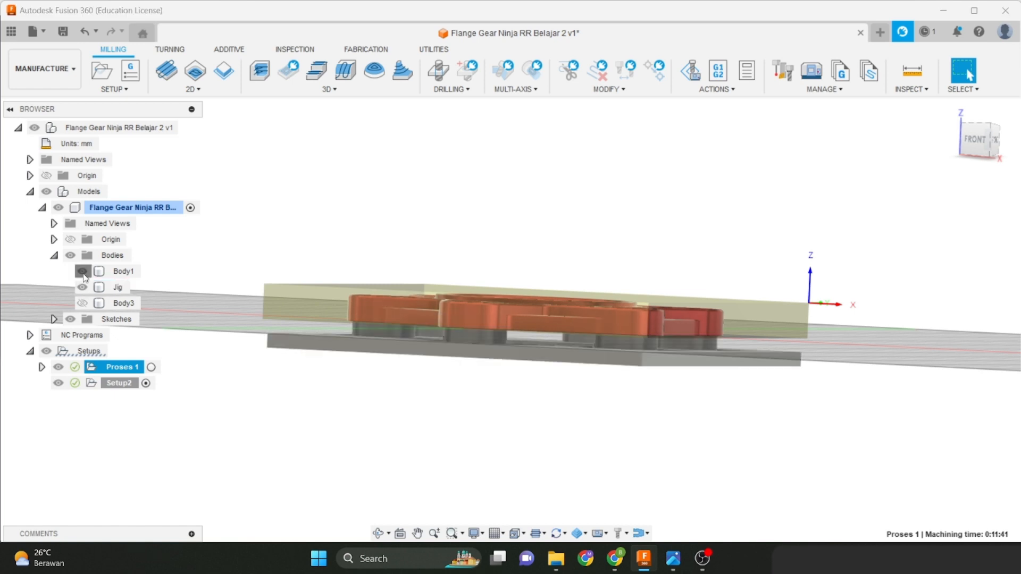
Hide Body1 and measure the Jig plate's thickness along its front corner edge.
left_click(82, 271)
middle_click_drag(357, 301, 335, 424, "shift")
left_click(340, 407)
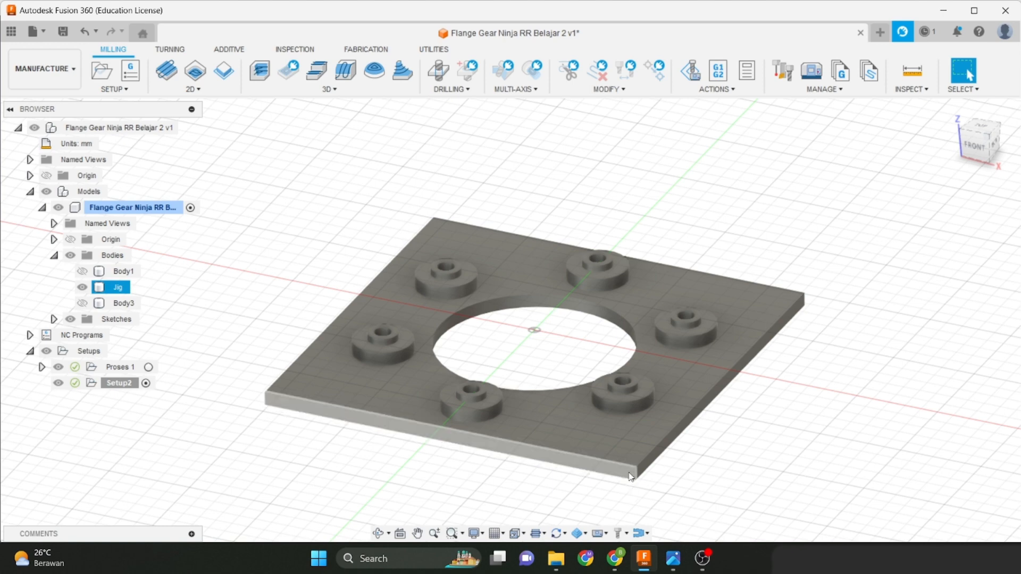
scroll(638, 476, "up", 2)
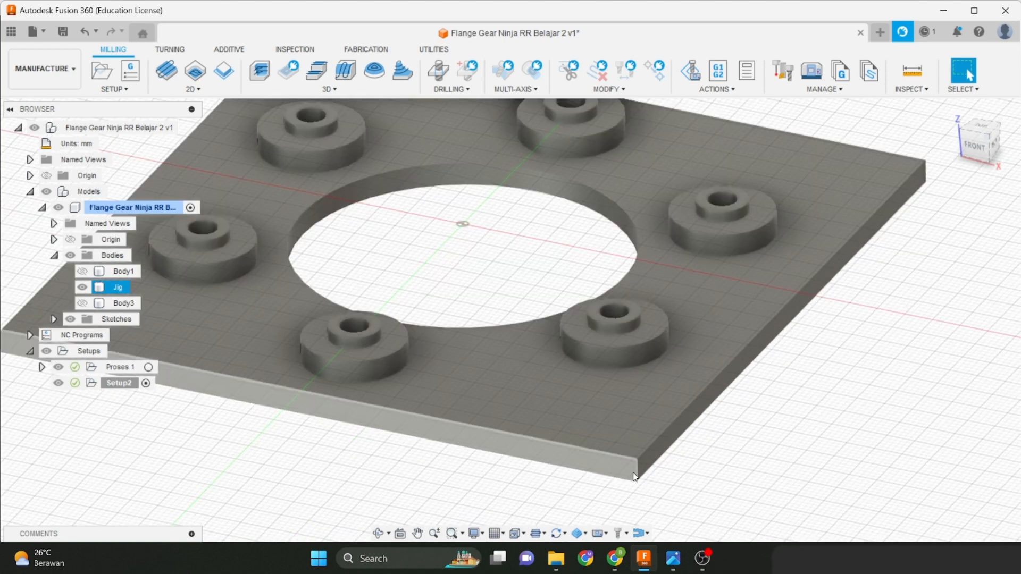
left_click(633, 471)
scroll(632, 475, "up", 1)
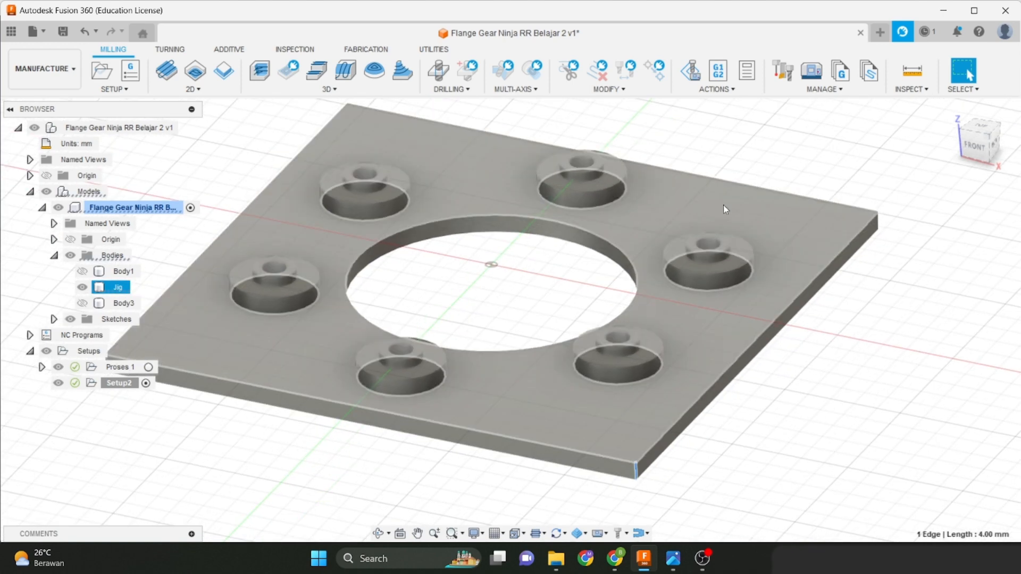
scroll(795, 191, "down", 3)
middle_click_drag(793, 192, 776, 221)
left_click(749, 172)
middle_click_drag(307, 305, 298, 334)
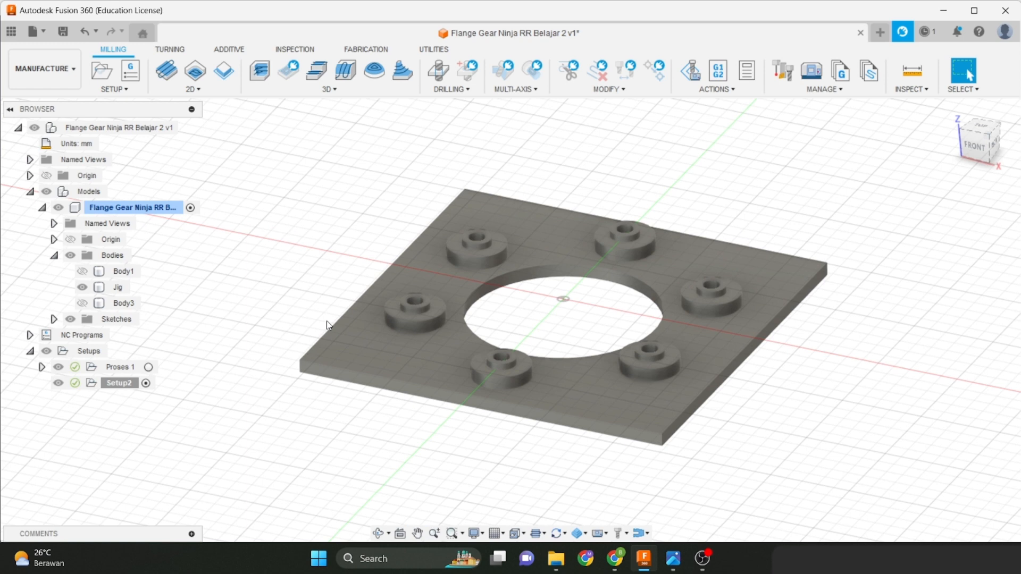
scroll(314, 304, "up", 1)
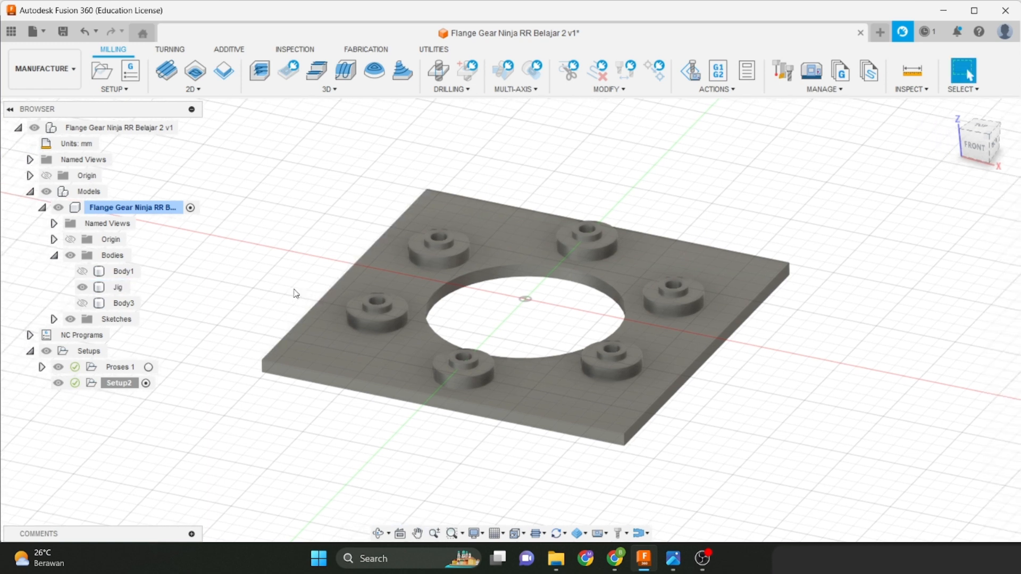
Compare the Jig with and without Body1 and against the Proses 1 stock, leaving Body1 shown.
left_click(88, 291)
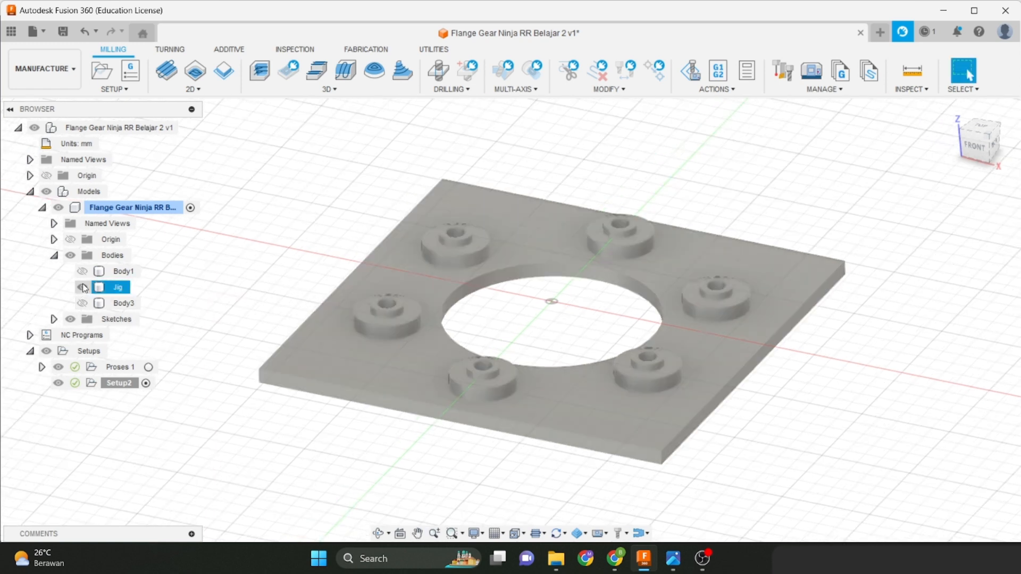
left_click(86, 276)
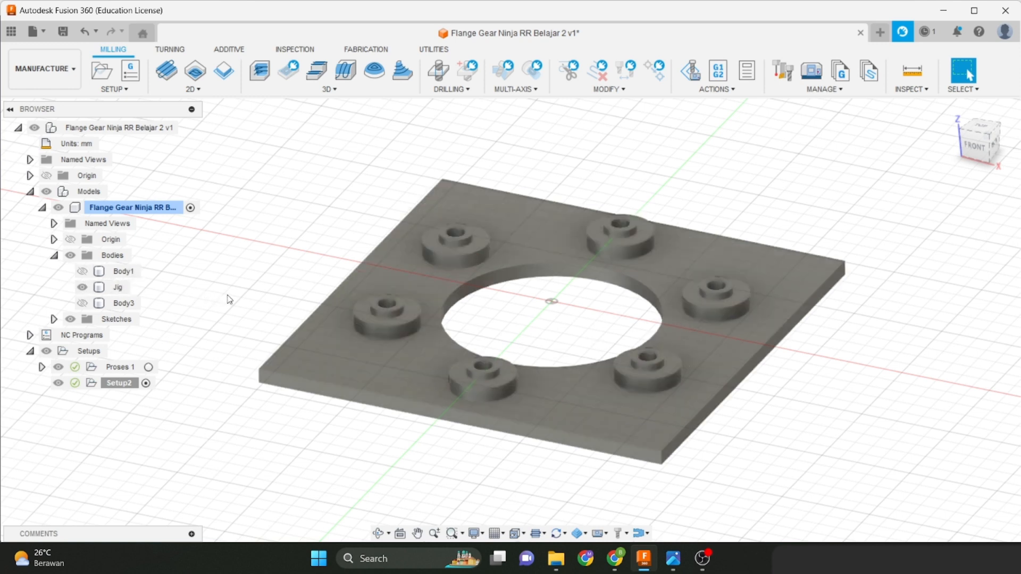
left_click(82, 272)
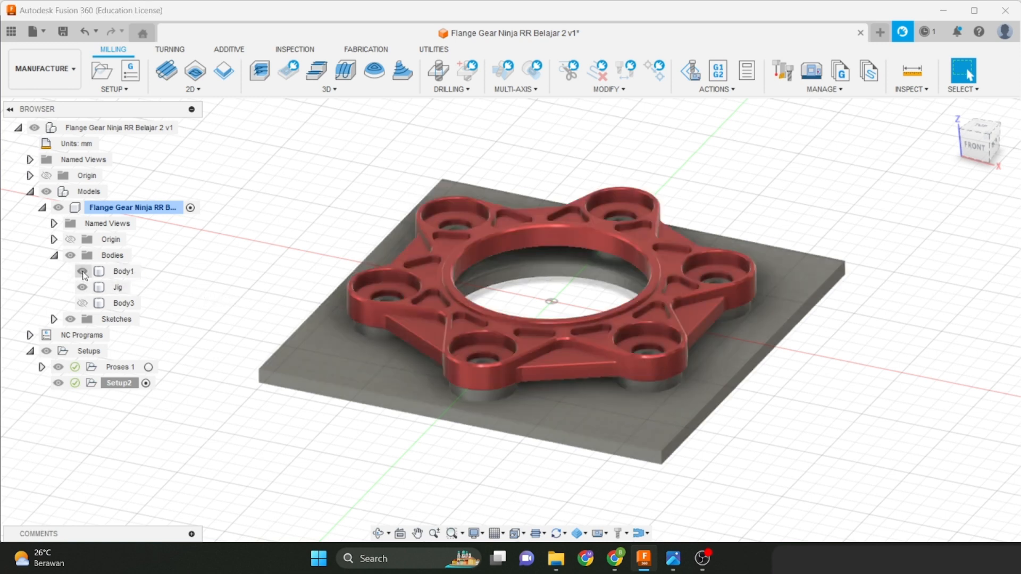
left_click(82, 272)
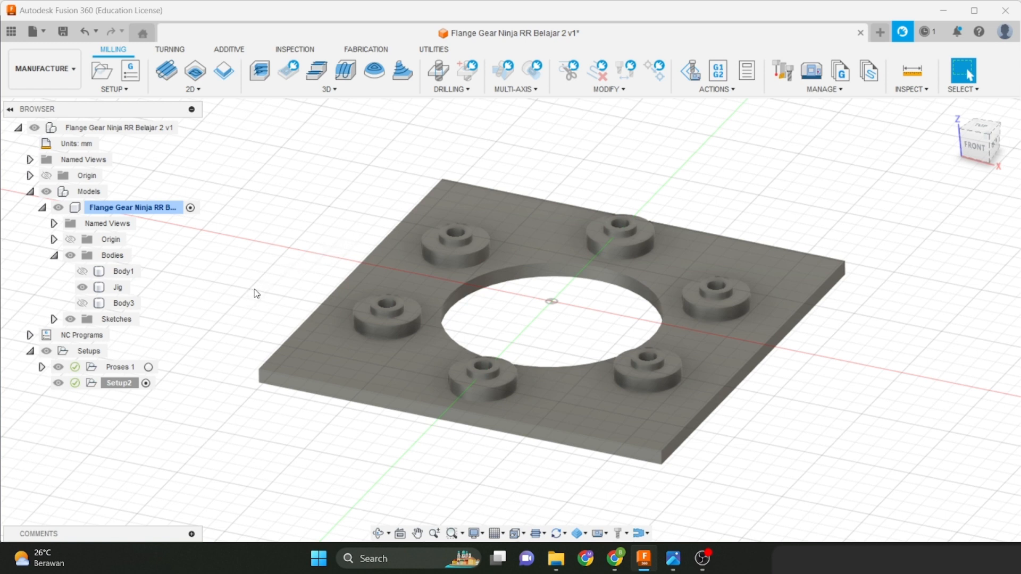
left_click(121, 368)
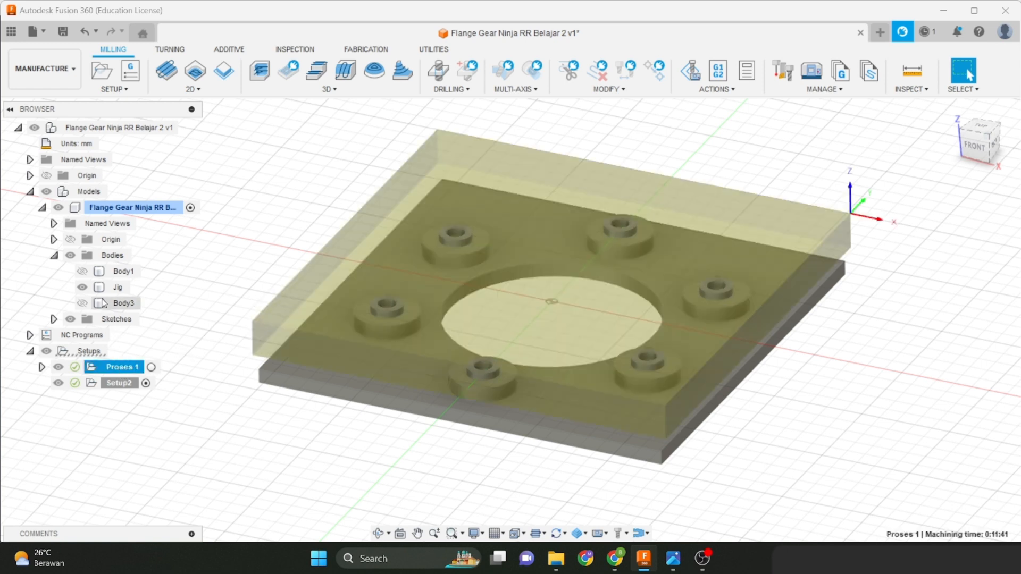
left_click(82, 272)
left_click(74, 391)
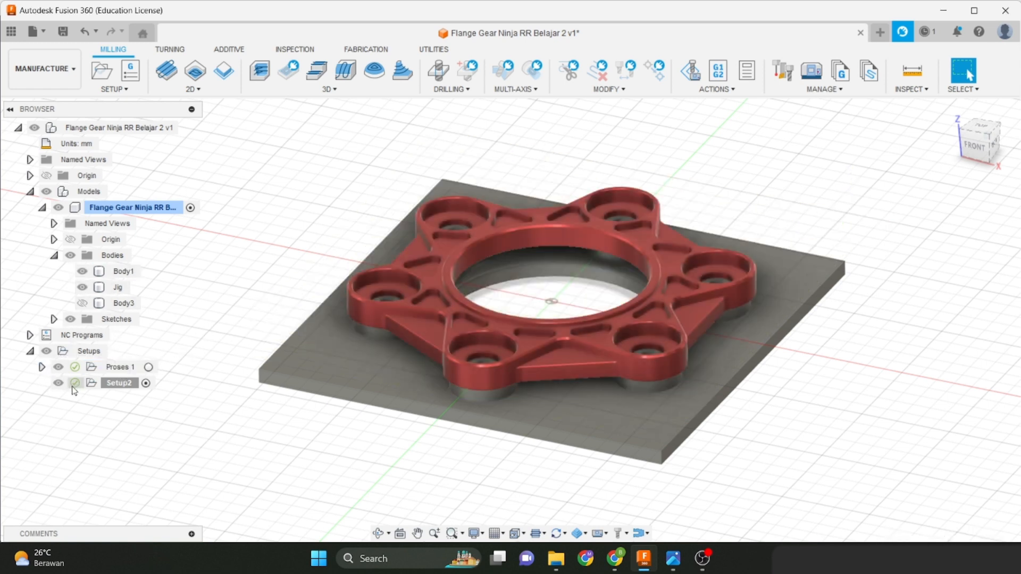
Expand Proses 1 and examine the machined stock at its 2D Contour3 (2) operation above the Jig.
left_click(42, 367)
left_click(140, 494)
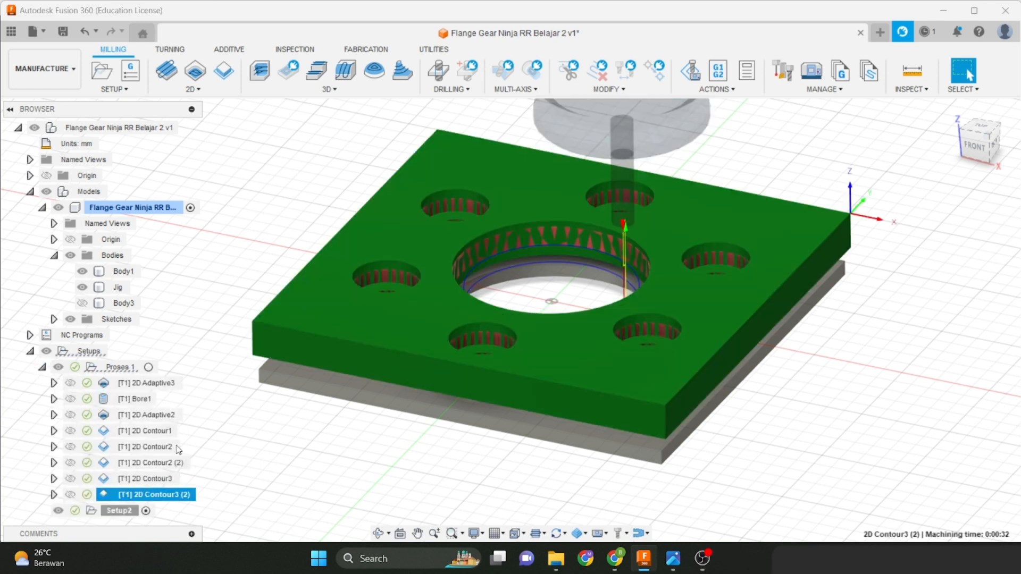
left_click(248, 463)
left_click(160, 495)
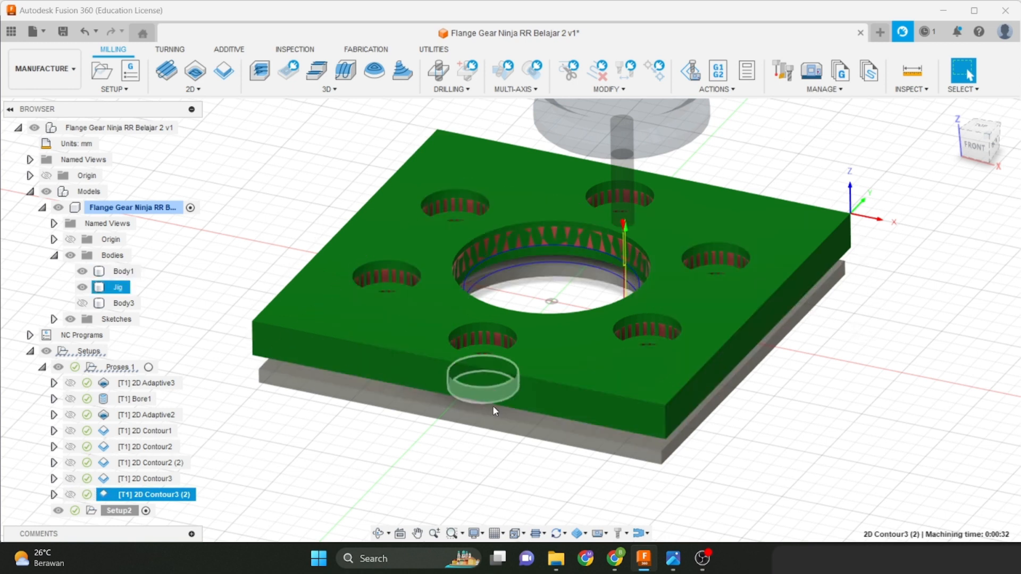
scroll(754, 237, "up", 2)
middle_click_drag(753, 238, 719, 298, "shift")
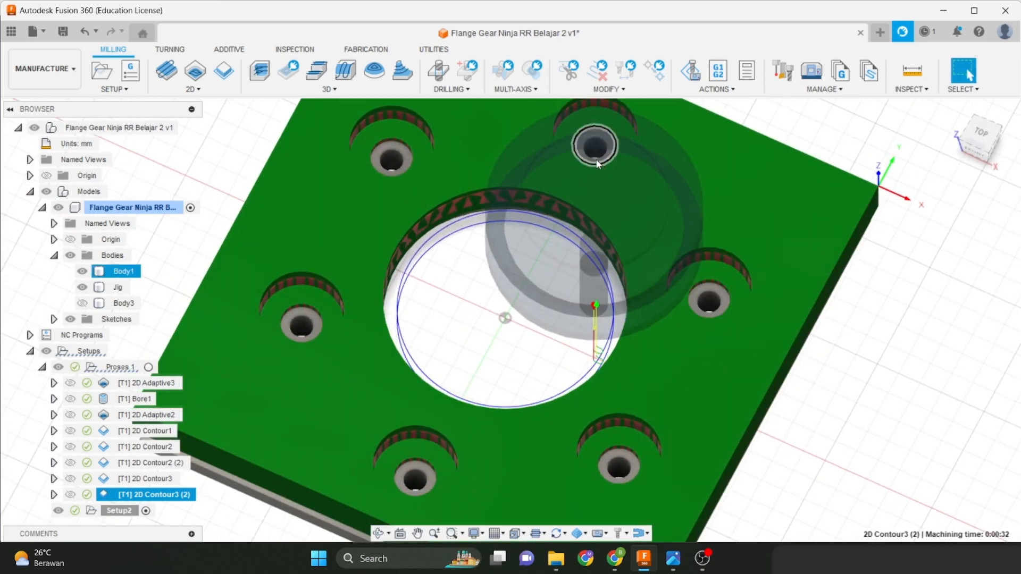
scroll(592, 170, "down", 3)
scroll(760, 287, "up", 3)
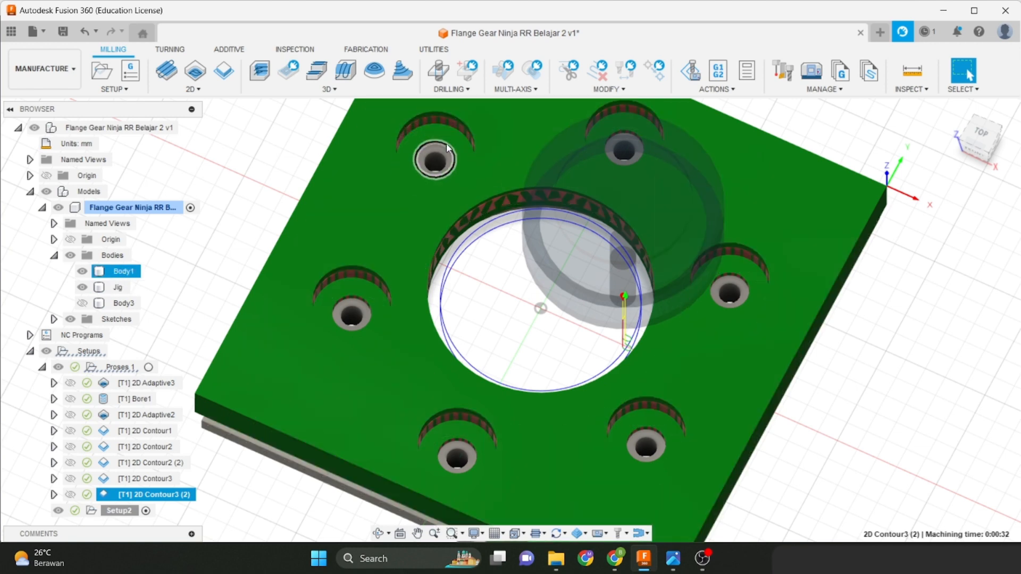
Measure a Jig boss hole's diameter and inspect how the holes in the 2D Contour3 (2) stock align with the bosses.
left_click(446, 162)
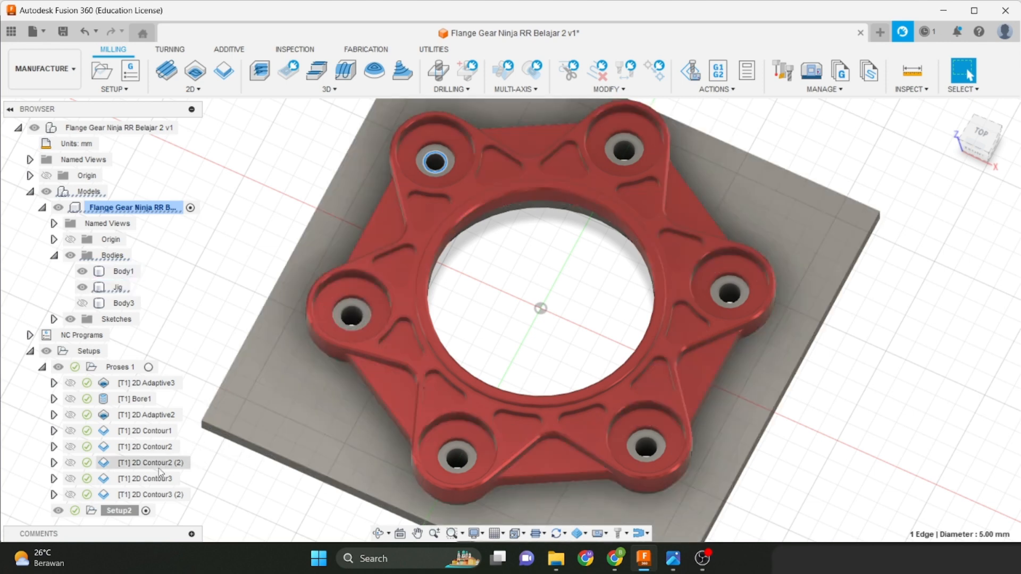
left_click(153, 495)
middle_click_drag(455, 322, 494, 294, "shift")
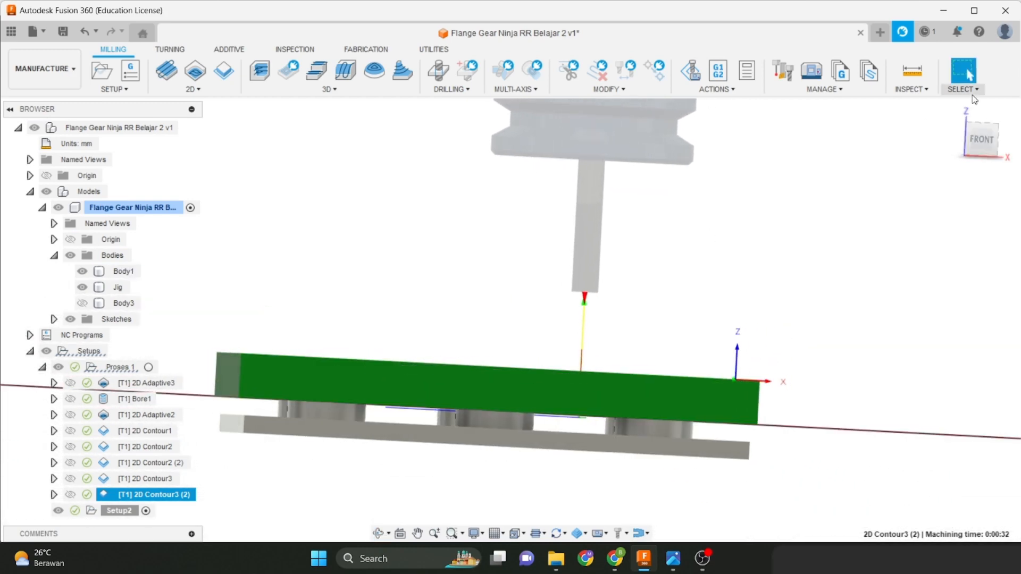
left_click(980, 136)
middle_click_drag(738, 314, 501, 326, "shift")
scroll(501, 326, "down", 4)
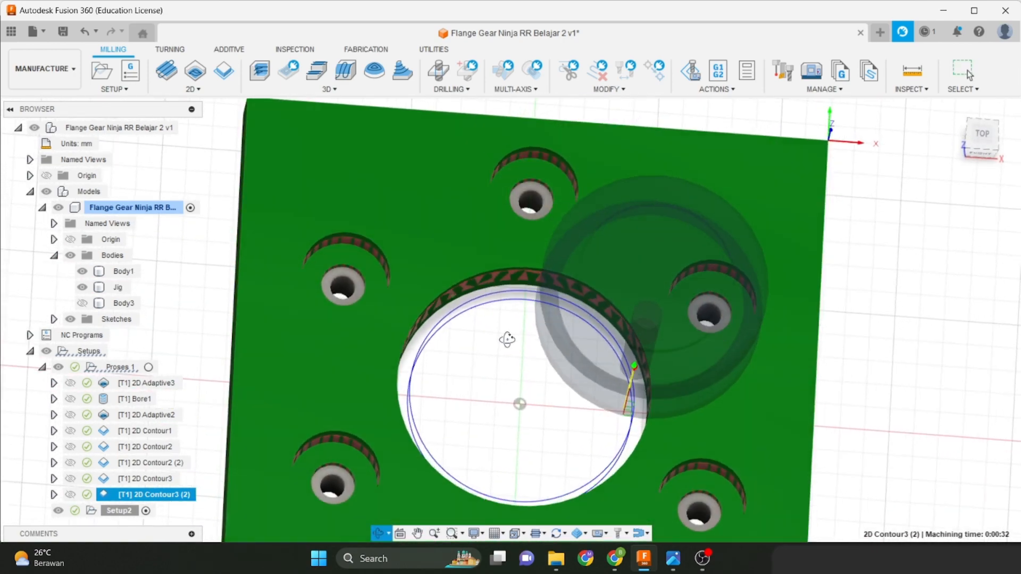
scroll(404, 298, "up", 5)
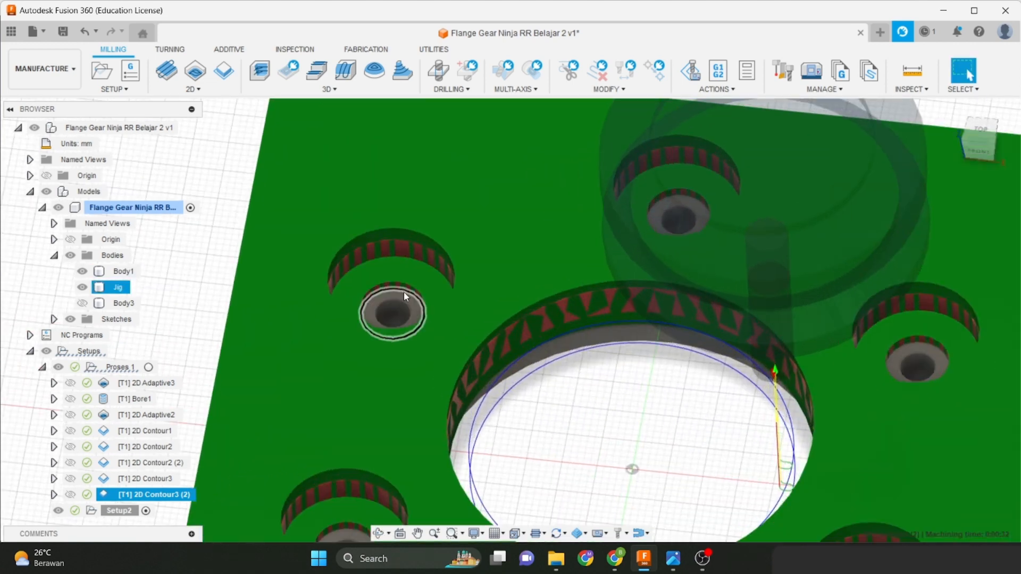
scroll(406, 290, "up", 4)
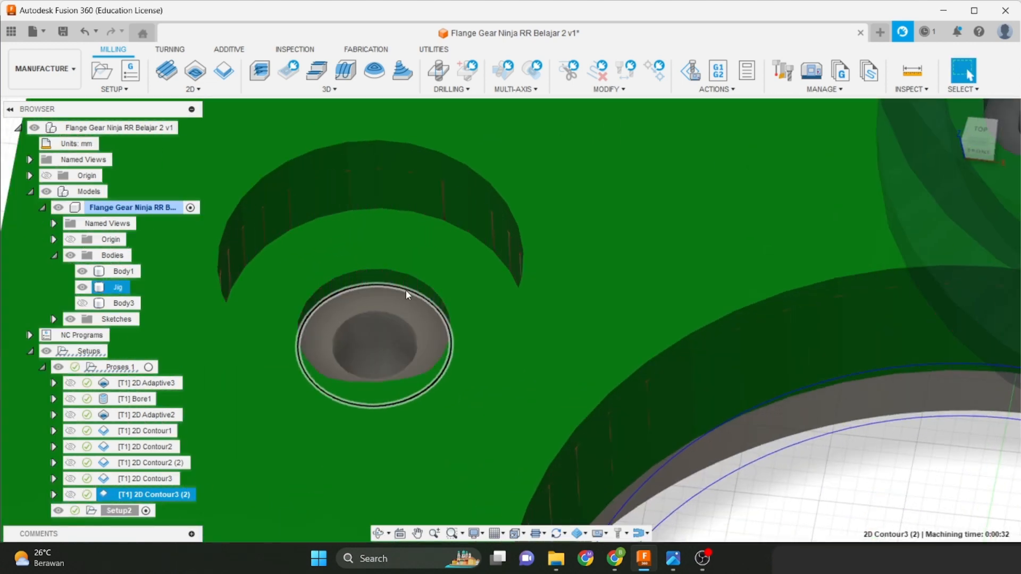
scroll(511, 293, "down", 6)
middle_click_drag(605, 340, 532, 197)
scroll(560, 246, "down", 2)
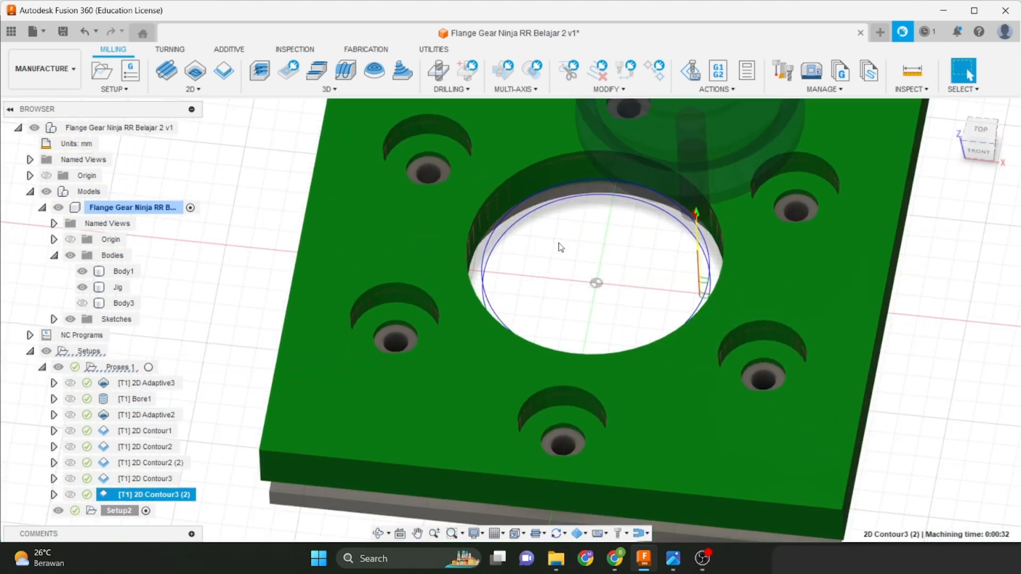
middle_click_drag(562, 249, 280, 317)
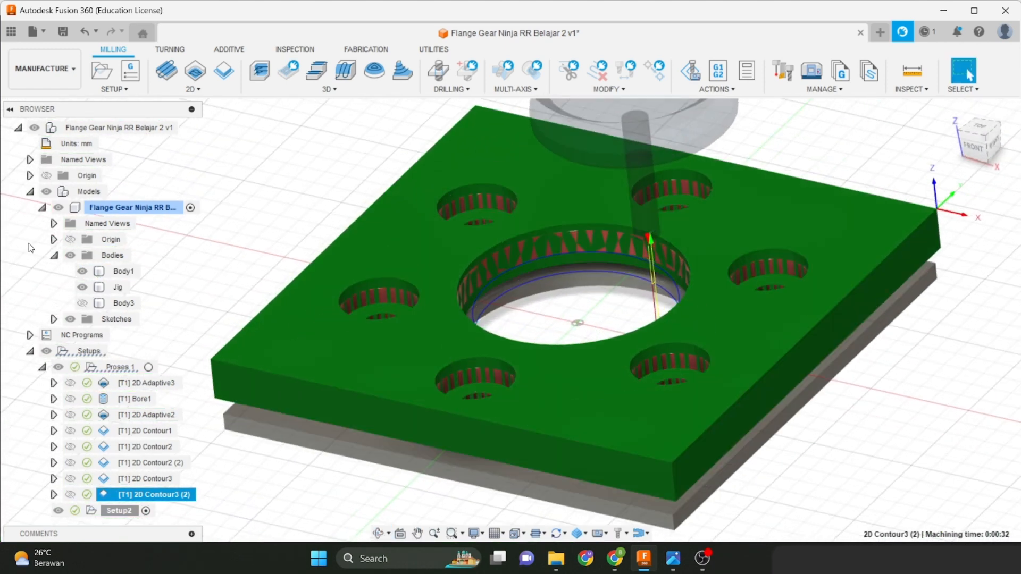
Collapse the flange gear model's tree and view the machined stock above the Jig from a low angle.
left_click(54, 255)
left_click(42, 208)
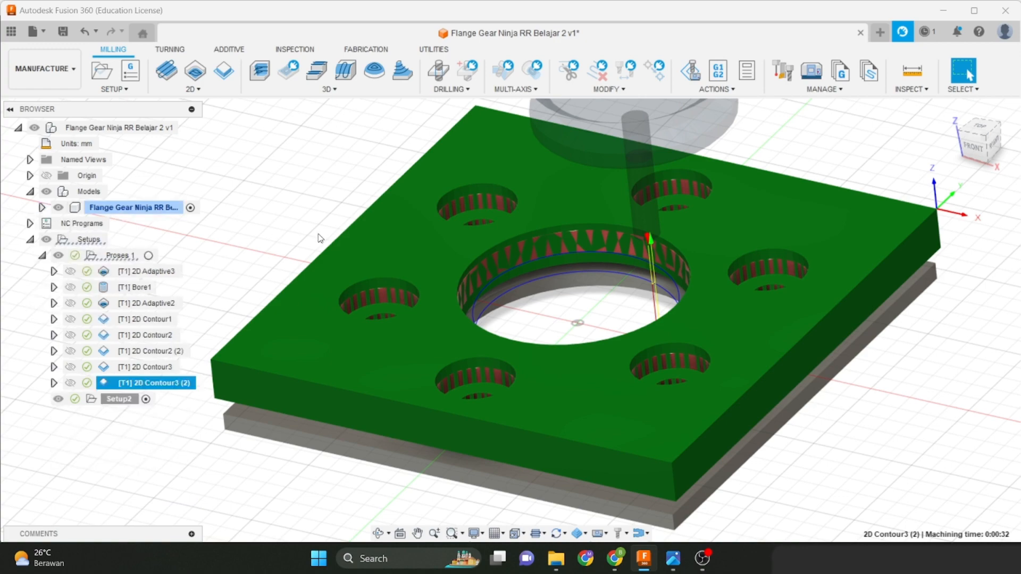
scroll(433, 234, "down", 2)
middle_click_drag(529, 284, 510, 227)
middle_click_drag(589, 183, 591, 220, "shift")
scroll(588, 194, "up", 2)
scroll(587, 194, "down", 2)
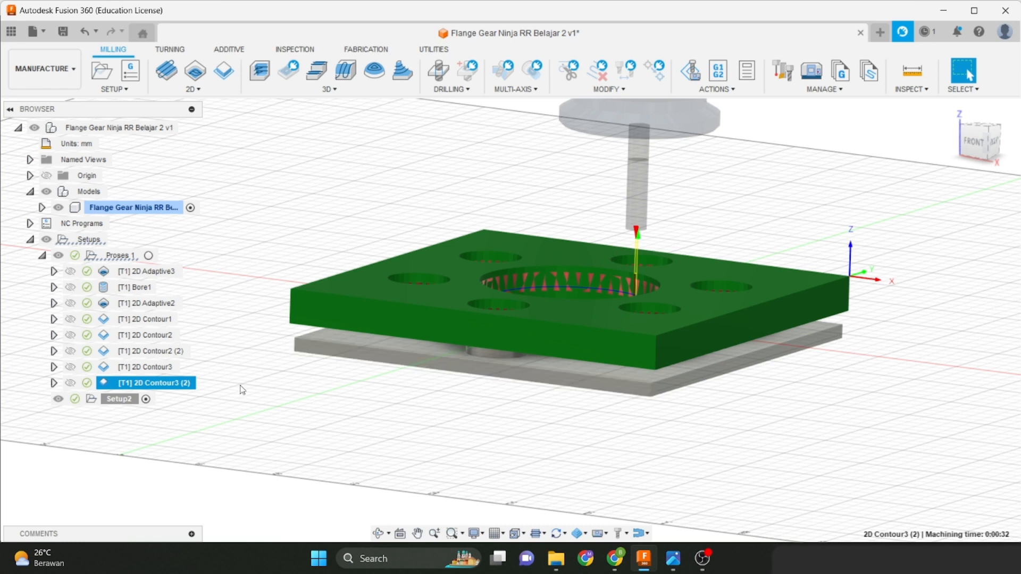
Rename Setup2 as Jig.
left_click(129, 400)
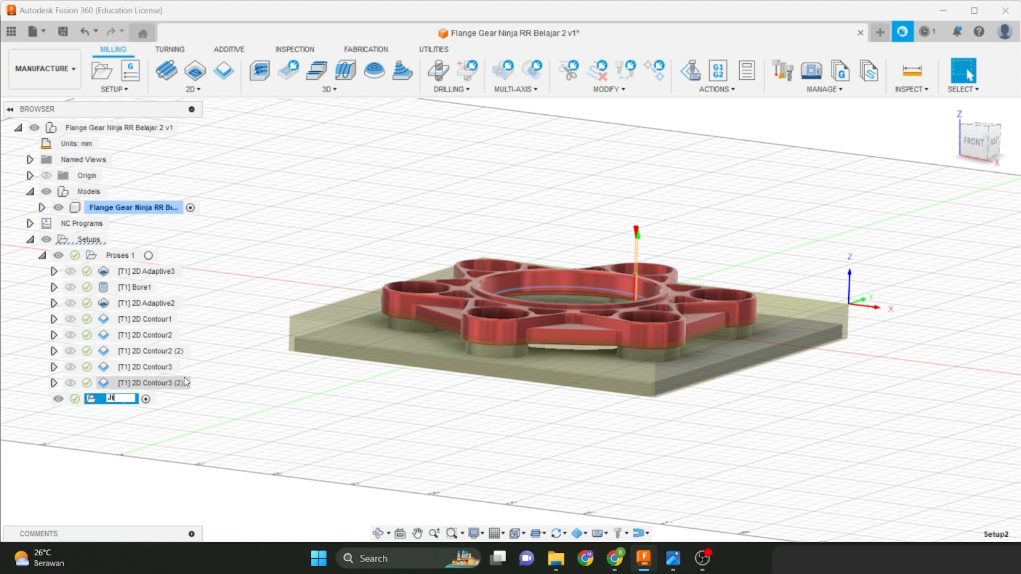
type("Jig")
key("Return")
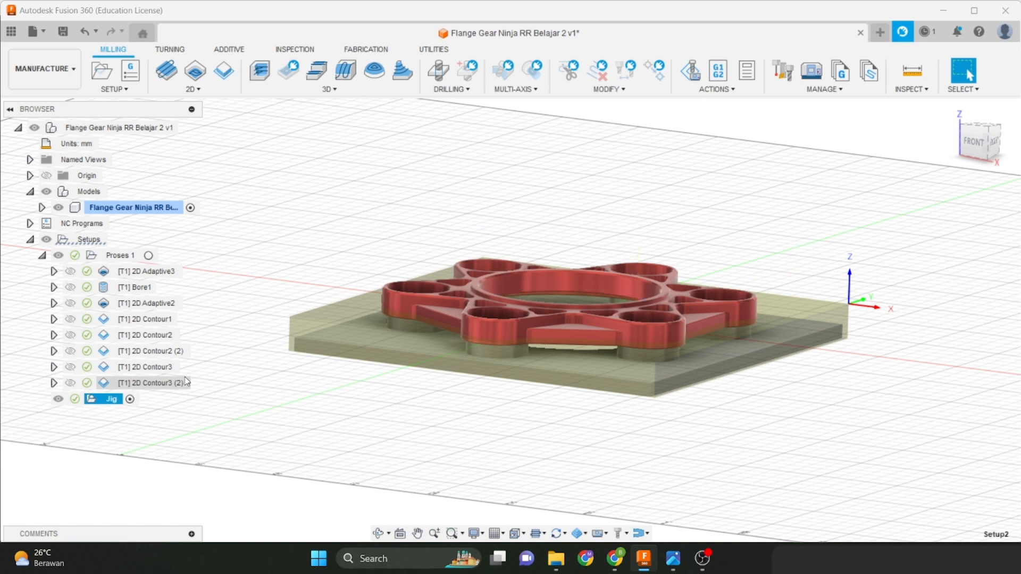
Duplicate the Proses 1 setup and rename the copy Proses 2.
left_click(173, 384)
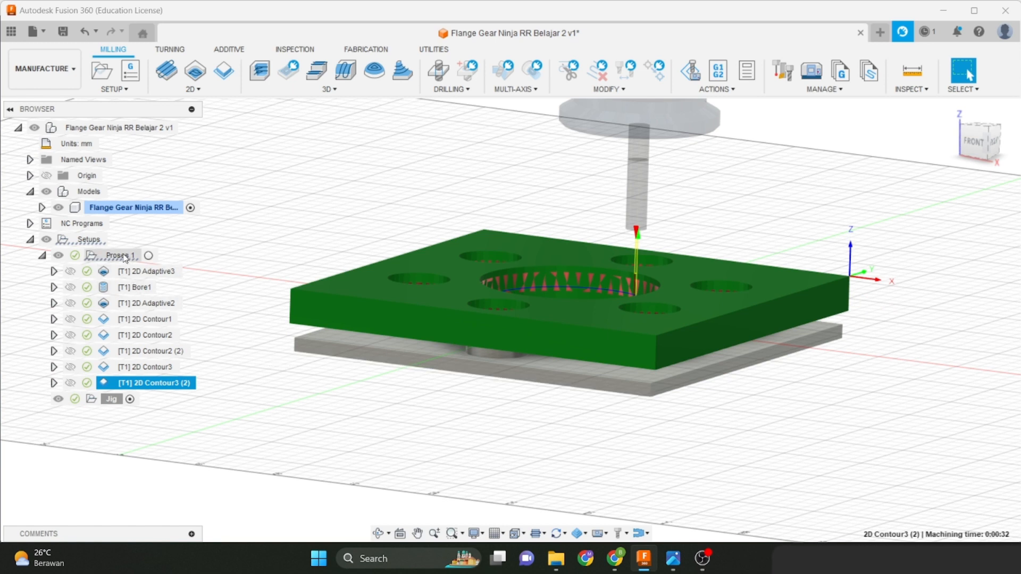
left_click(42, 256)
left_click(119, 256)
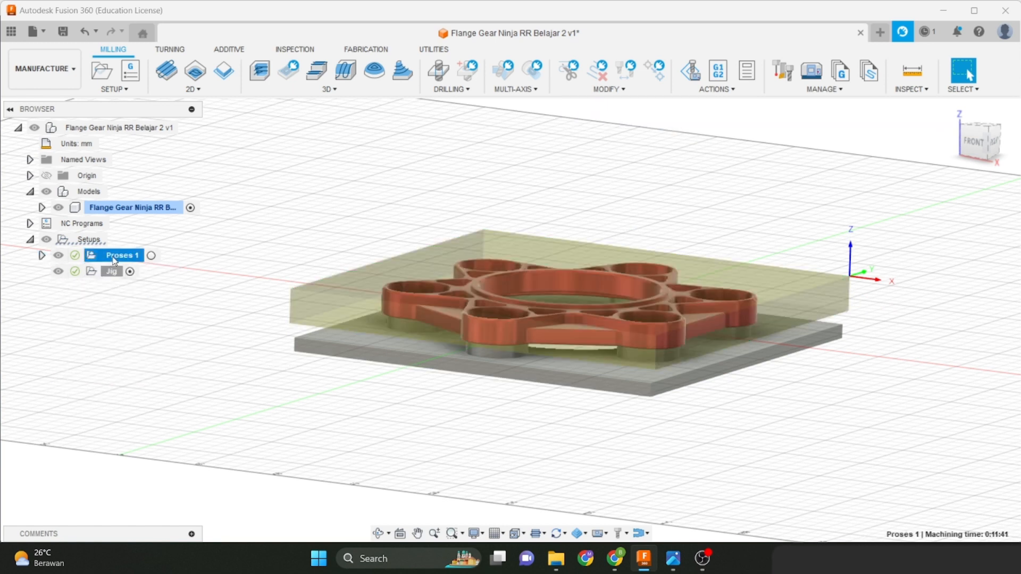
right_click(115, 257)
left_click(144, 319)
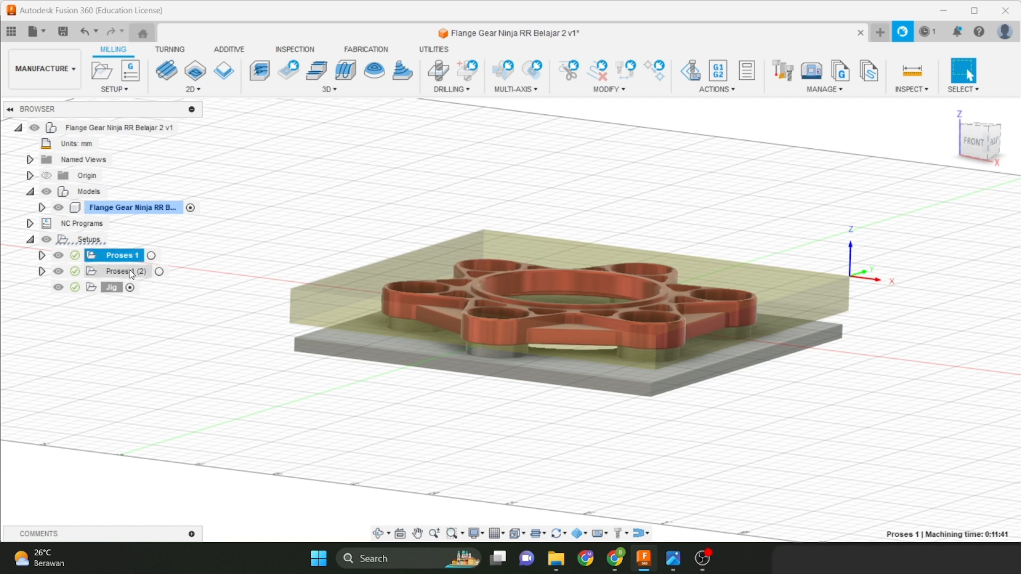
left_click(129, 271)
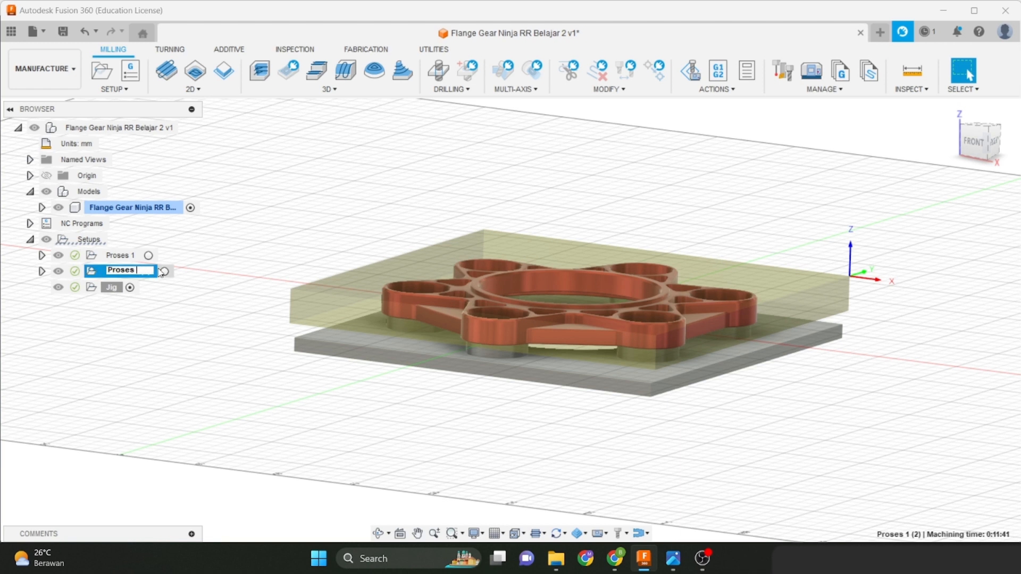
key("Return")
Open the Proses 2 setup for editing and set its stock mode to From preceding setup.
left_click(42, 271)
right_click(123, 274)
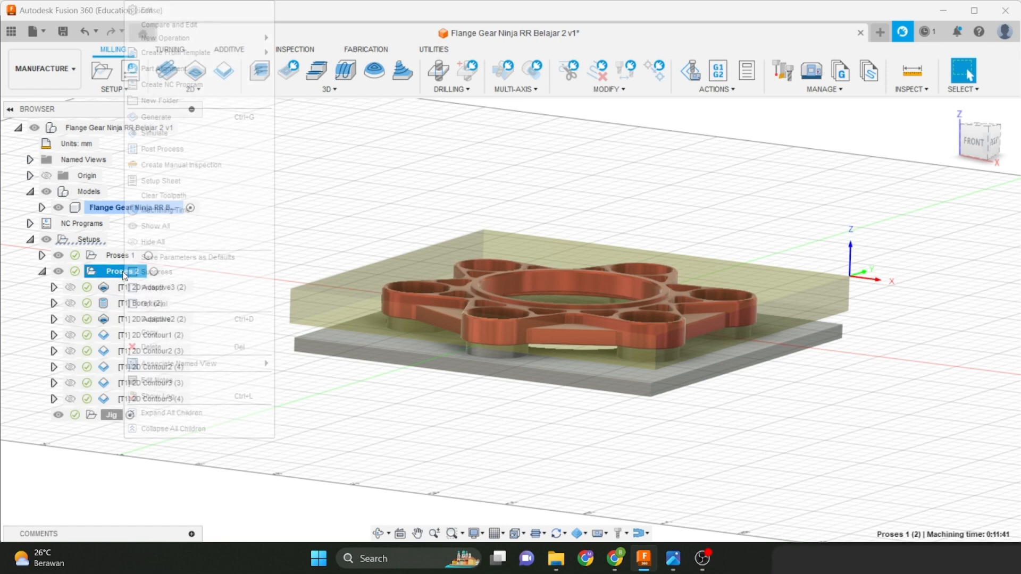
left_click(205, 11)
scroll(477, 260, "down", 1)
middle_click_drag(477, 260, 444, 322)
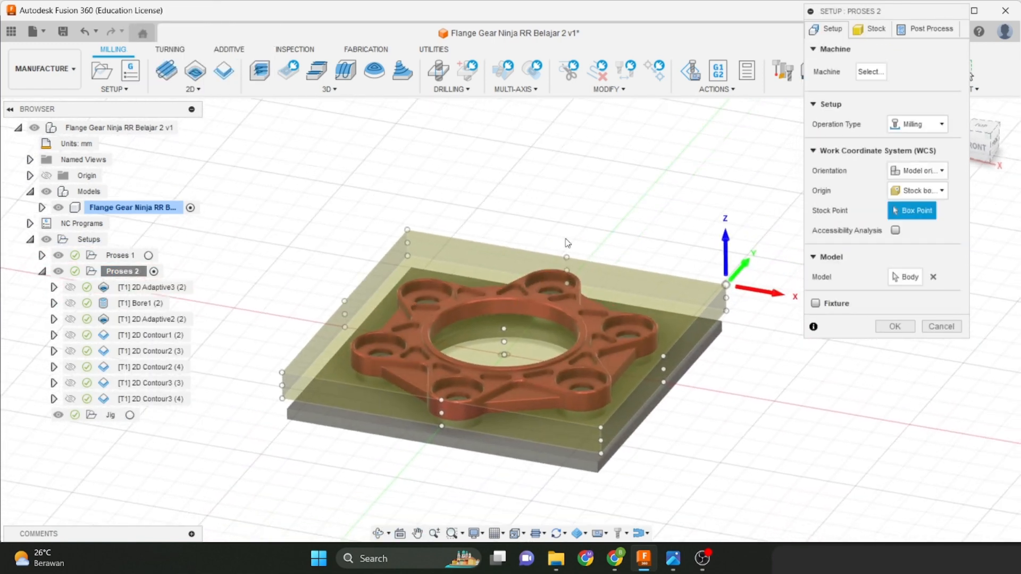
left_click(871, 29)
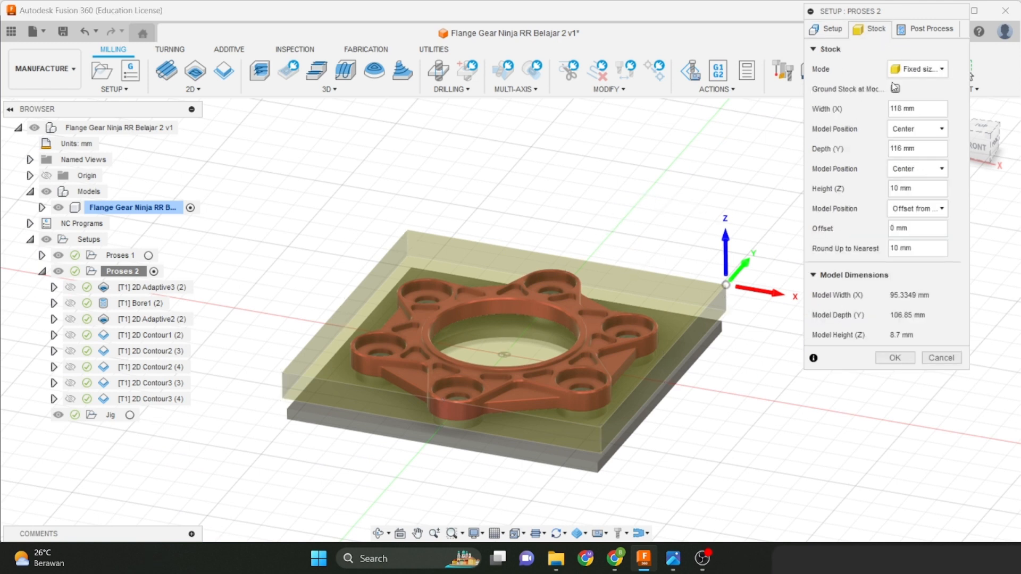
left_click(911, 69)
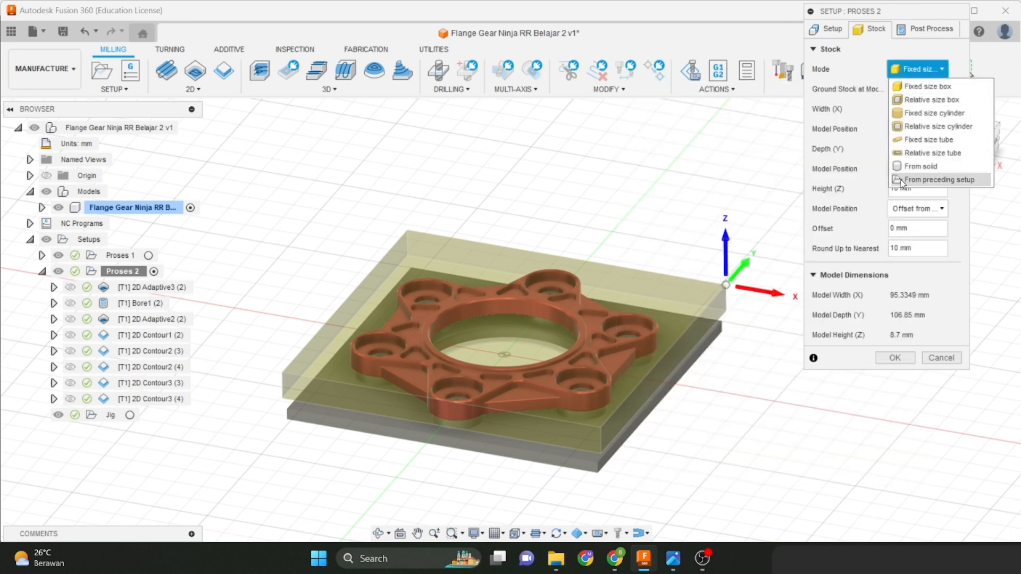
left_click(902, 181)
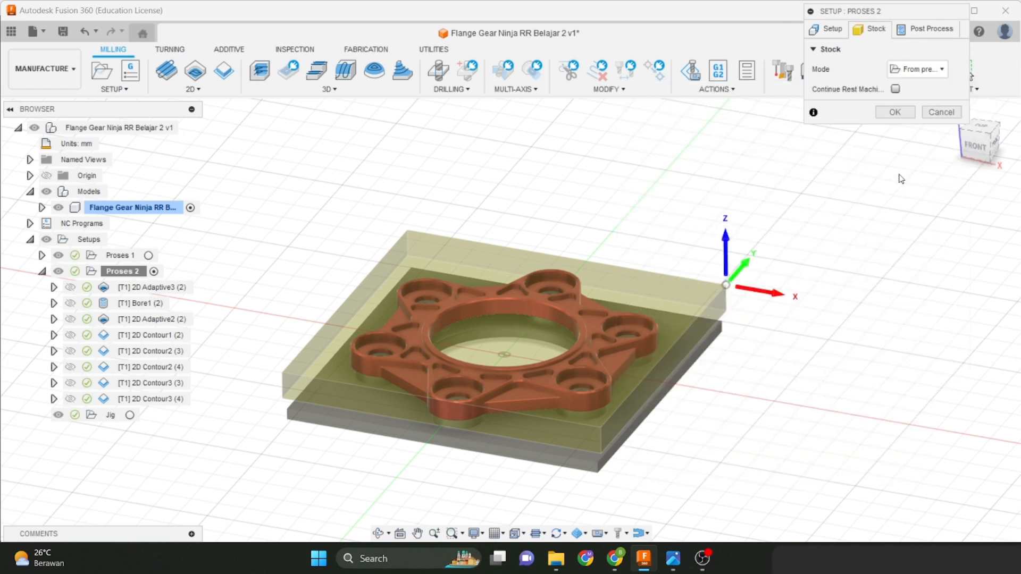
Turn on Continue Rest Machining in the Proses 2 setup, accept it and inspect the inherited stock.
left_click(895, 89)
left_click(894, 113)
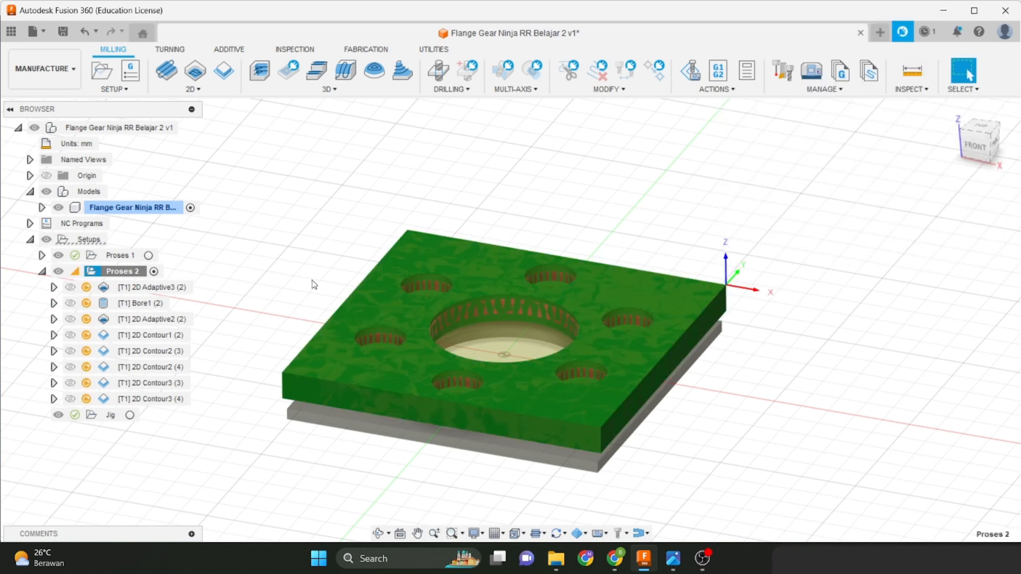
middle_click_drag(314, 284, 509, 291, "shift")
scroll(493, 271, "up", 3)
scroll(492, 271, "down", 1)
scroll(492, 238, "down", 2)
scroll(514, 246, "up", 1)
scroll(512, 250, "up", 2)
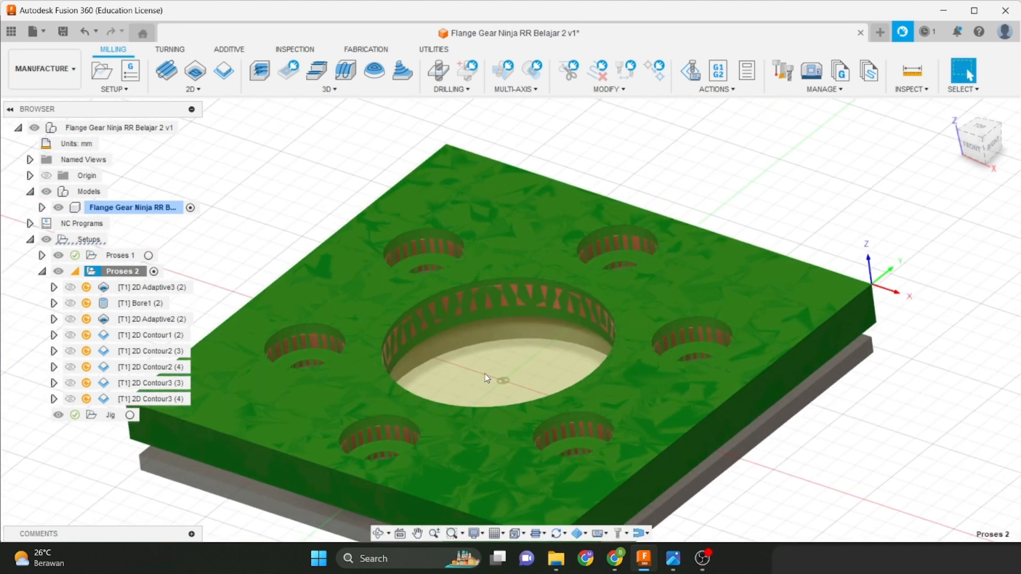
middle_click_drag(596, 381, 591, 332, "shift")
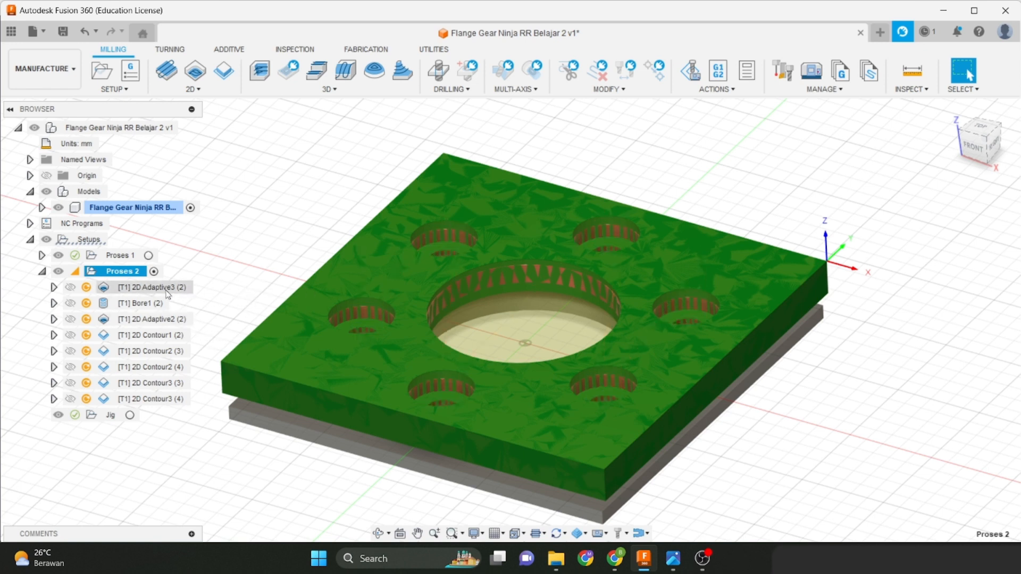
Delete all eight copied operations from the Proses 2 setup and check the setup's stock.
mouse_move(167, 293)
left_click(165, 290)
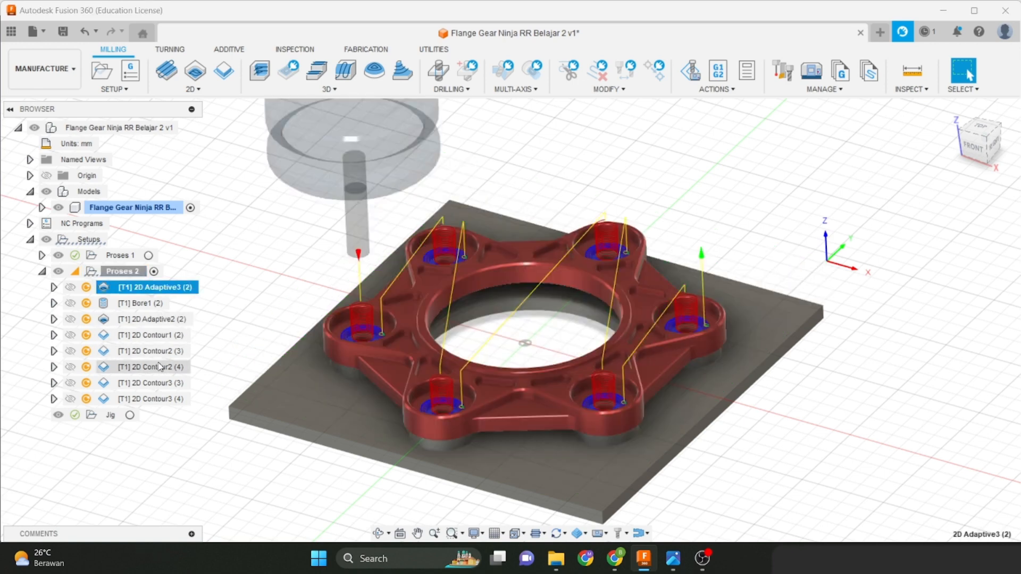
left_click(157, 399, "shift")
right_click(158, 399)
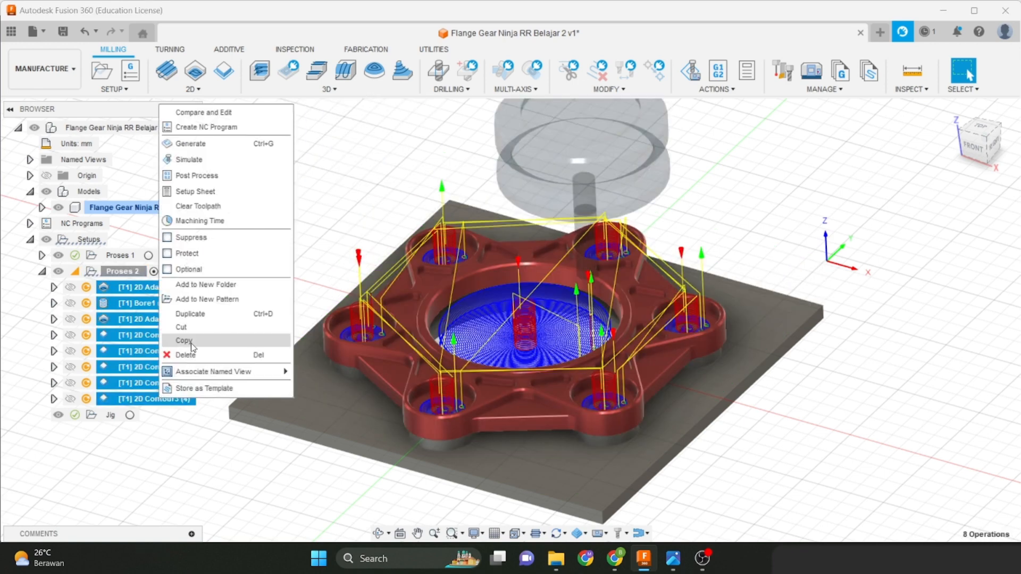
left_click(189, 355)
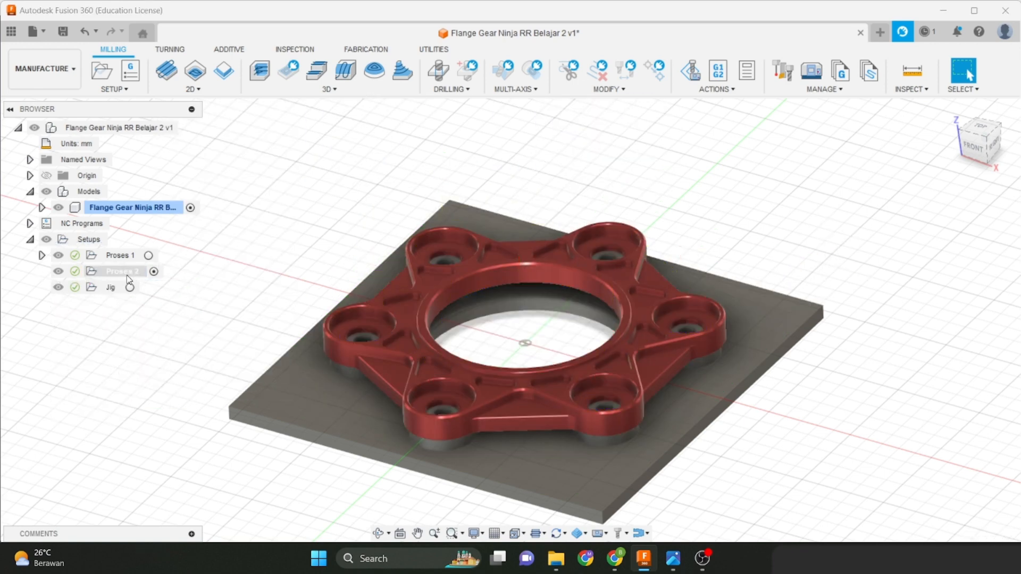
left_click(123, 272)
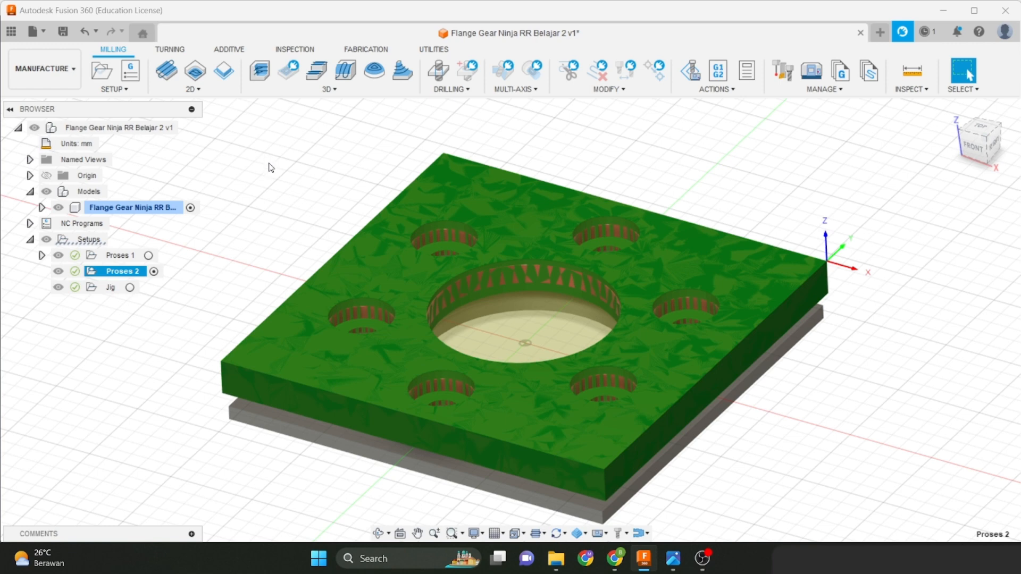
left_click(289, 176)
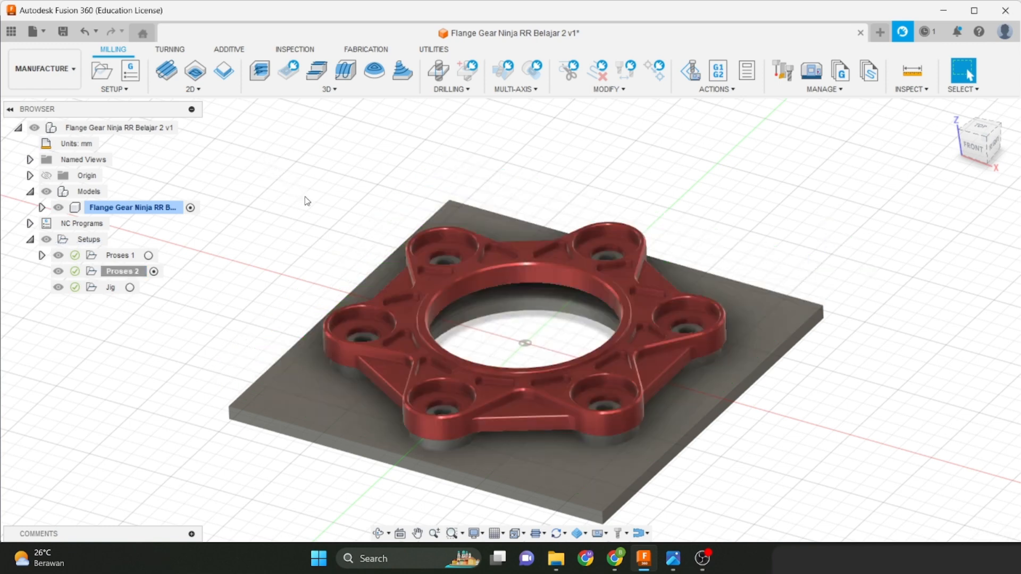
Examine the flange's raised central ring, pockets and edges above the jig plate from low and high angles.
scroll(327, 228, "up", 2)
scroll(348, 268, "down", 1)
middle_click_drag(348, 268, 313, 245)
scroll(322, 248, "up", 2)
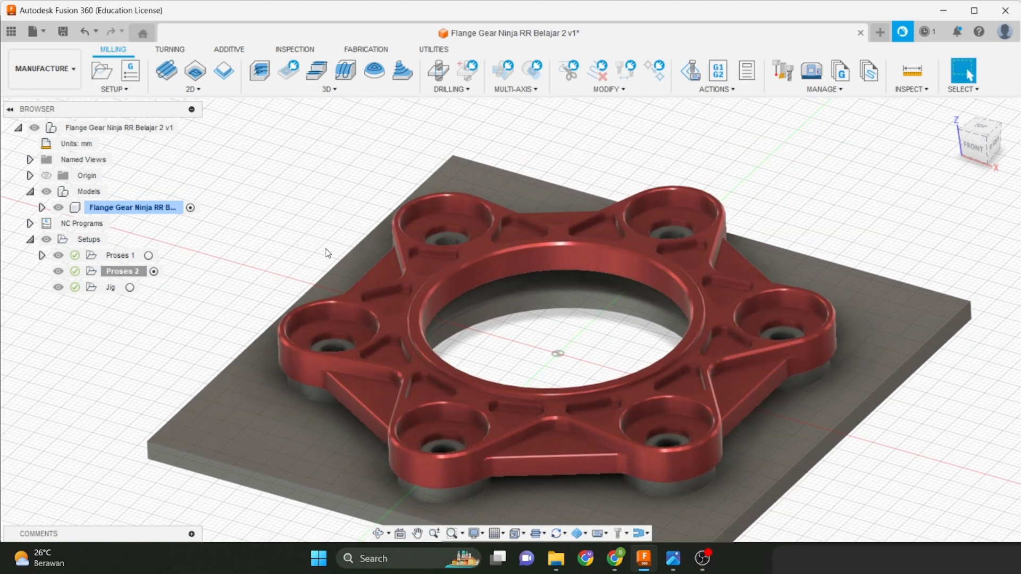
middle_click_drag(396, 250, 432, 232, "shift")
scroll(410, 280, "up", 3)
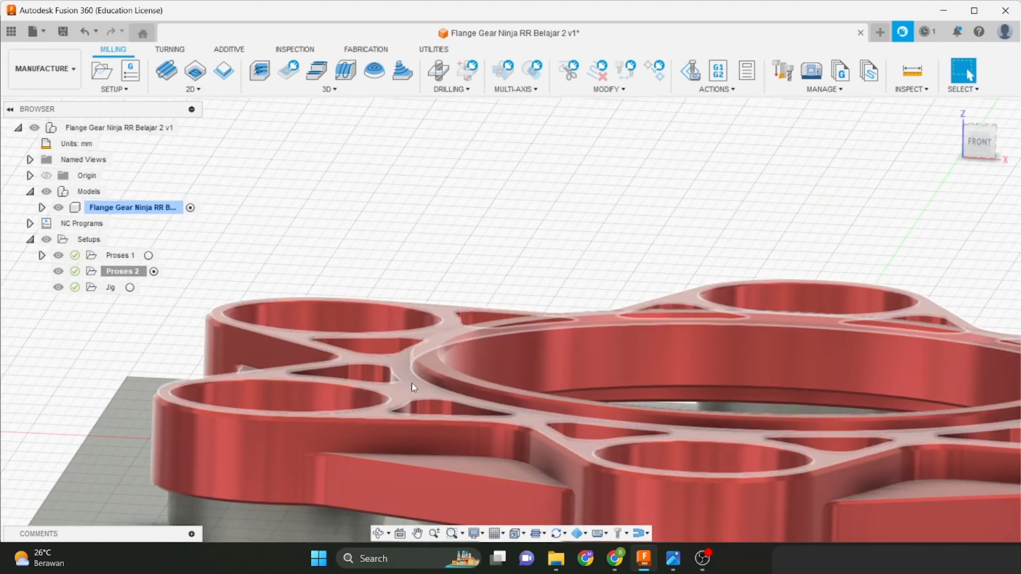
middle_click_drag(411, 383, 401, 287)
scroll(515, 286, "down", 5)
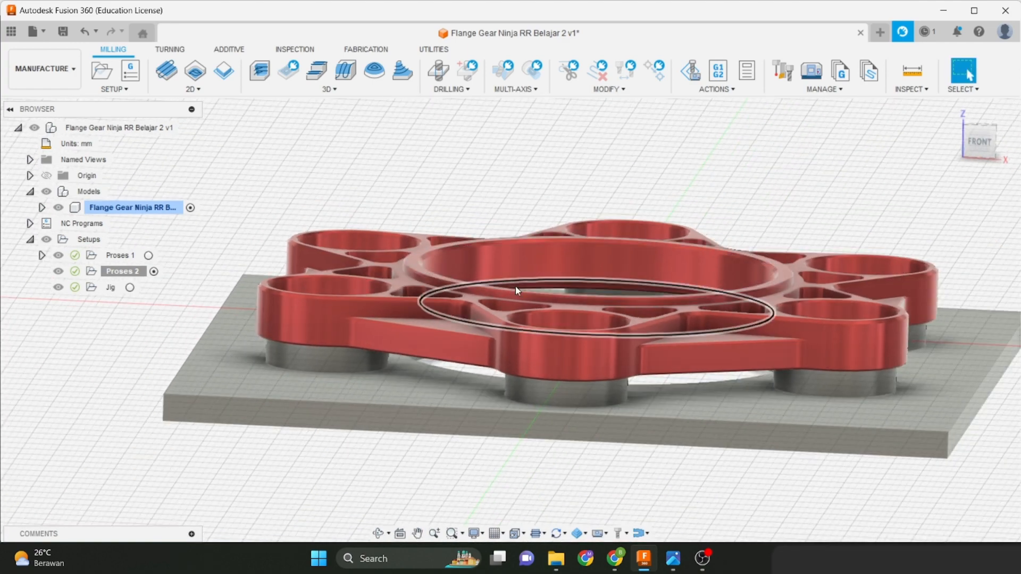
middle_click_drag(468, 319, 447, 350)
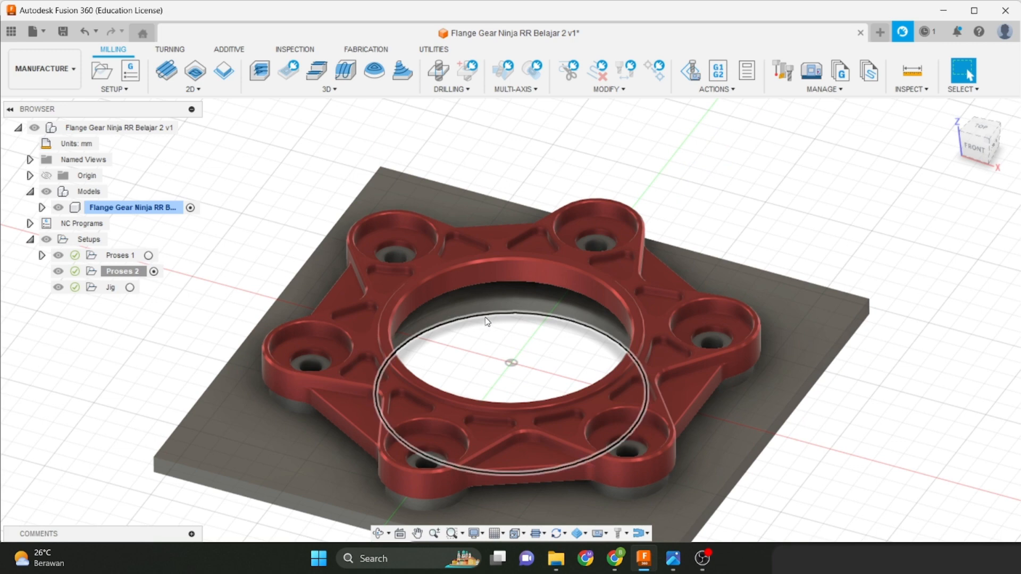
scroll(482, 317, "down", 1)
middle_click_drag(482, 317, 498, 278)
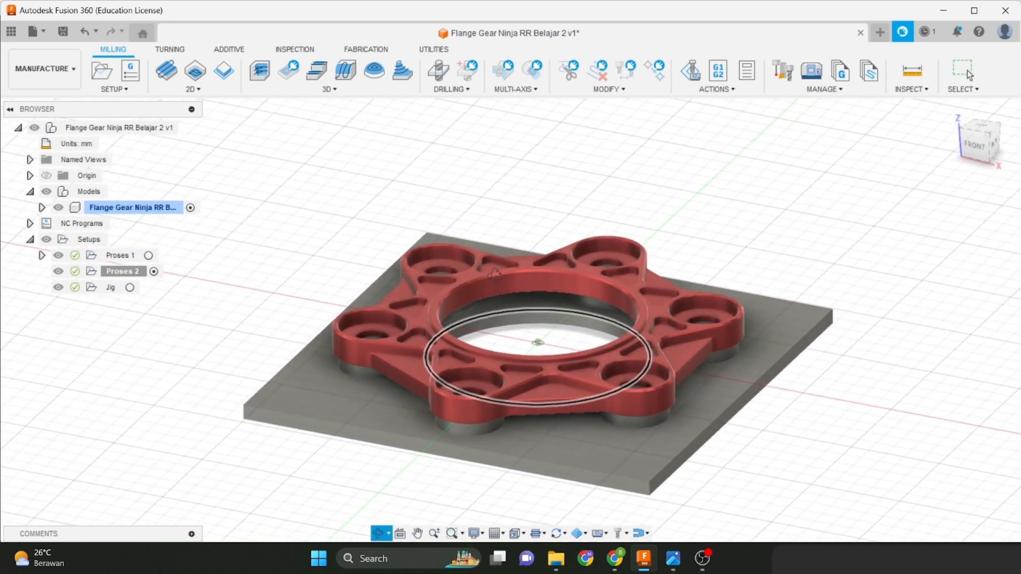
scroll(498, 278, "up", 1)
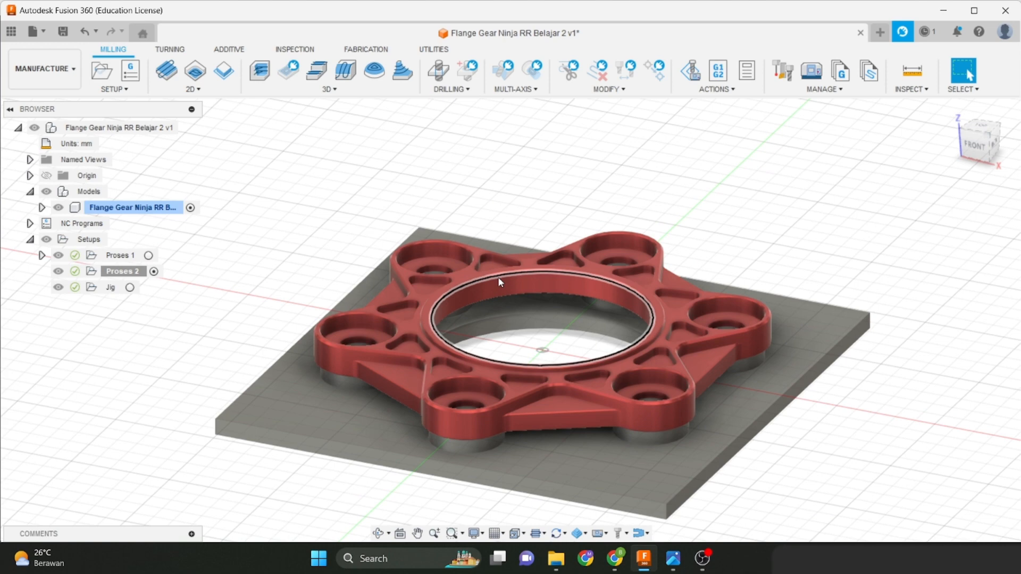
scroll(497, 277, "up", 2)
middle_click_drag(558, 323, 513, 292, "shift")
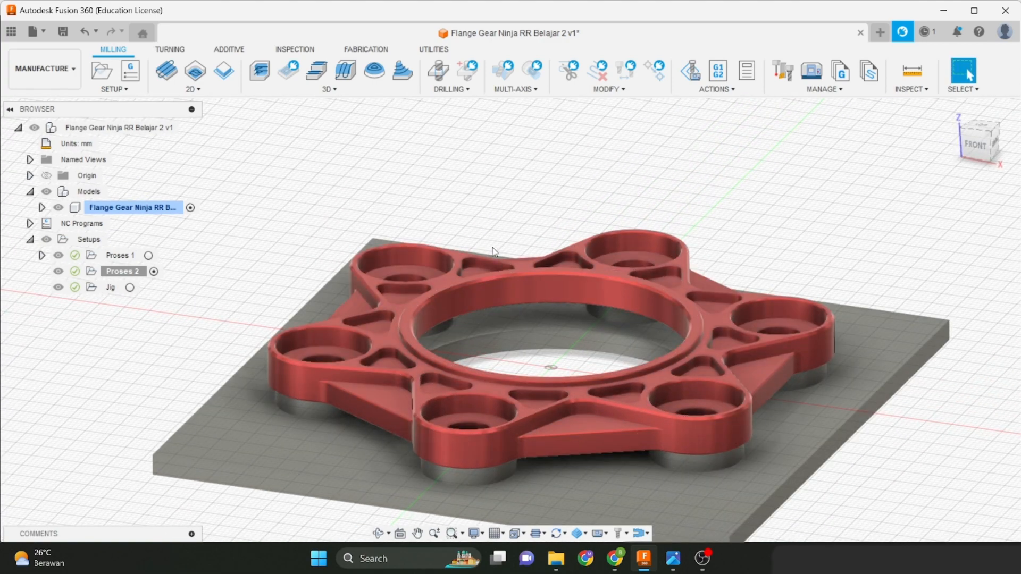
Start a 2D Adaptive operation in the Proses 2 setup with the Ø6 mm flat tool and edit its cutting feedrate.
left_click(205, 73)
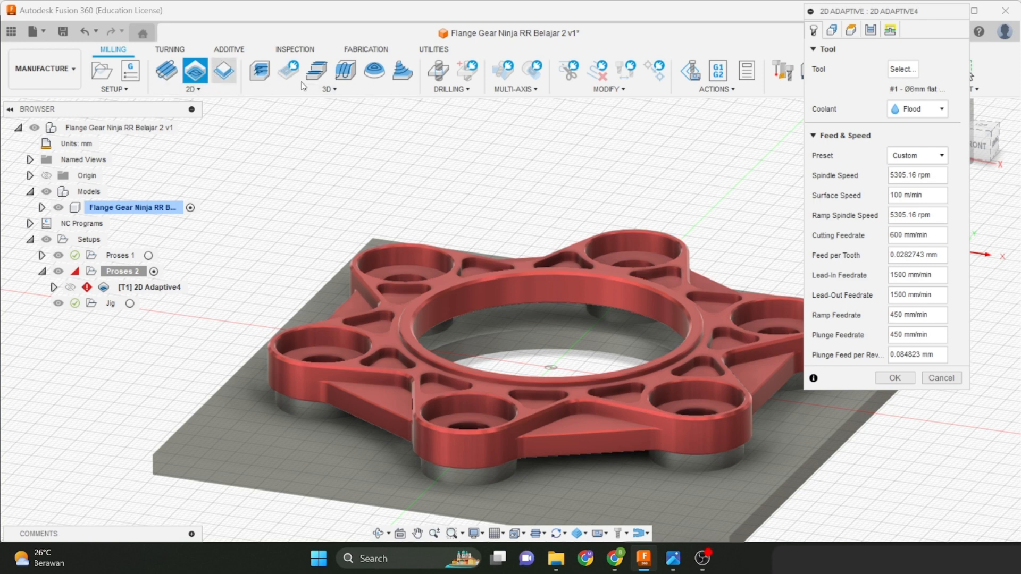
left_click_drag(856, 13, 860, 30)
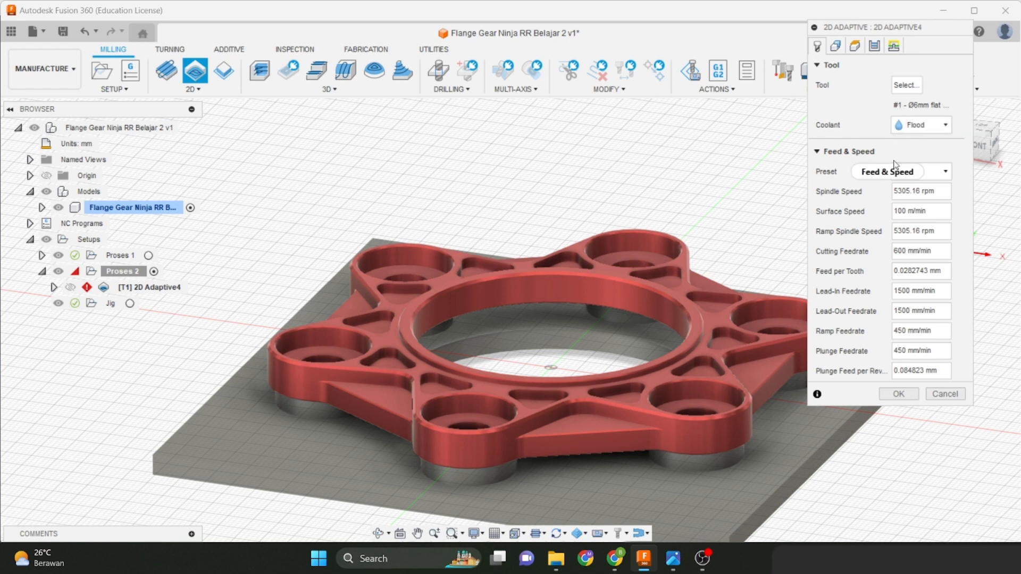
left_click_drag(898, 251, 861, 259)
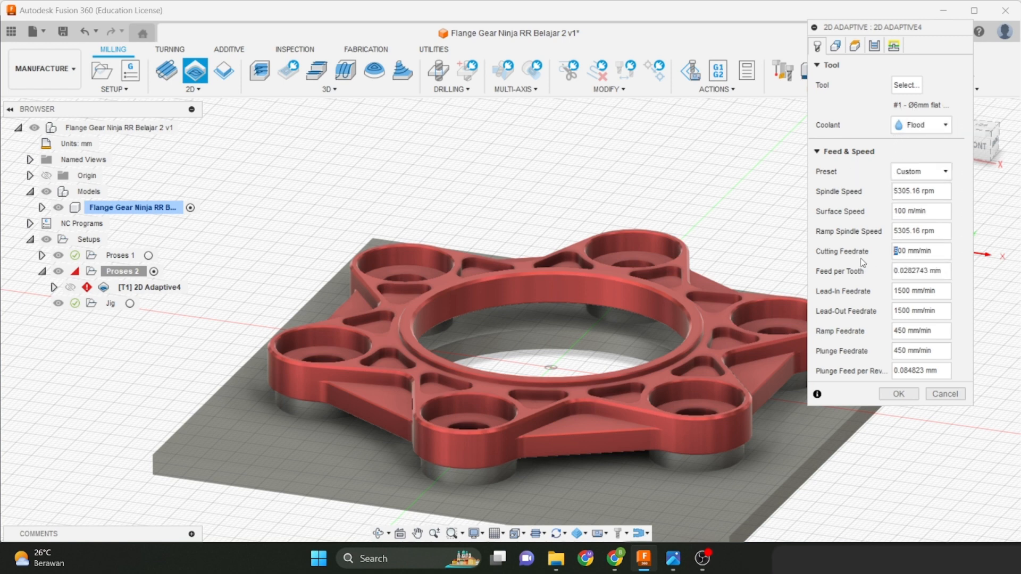
key("Return")
Pick the outer base edge of the flange's raised central ring as the adaptive operation's pocket contour.
left_click(837, 47)
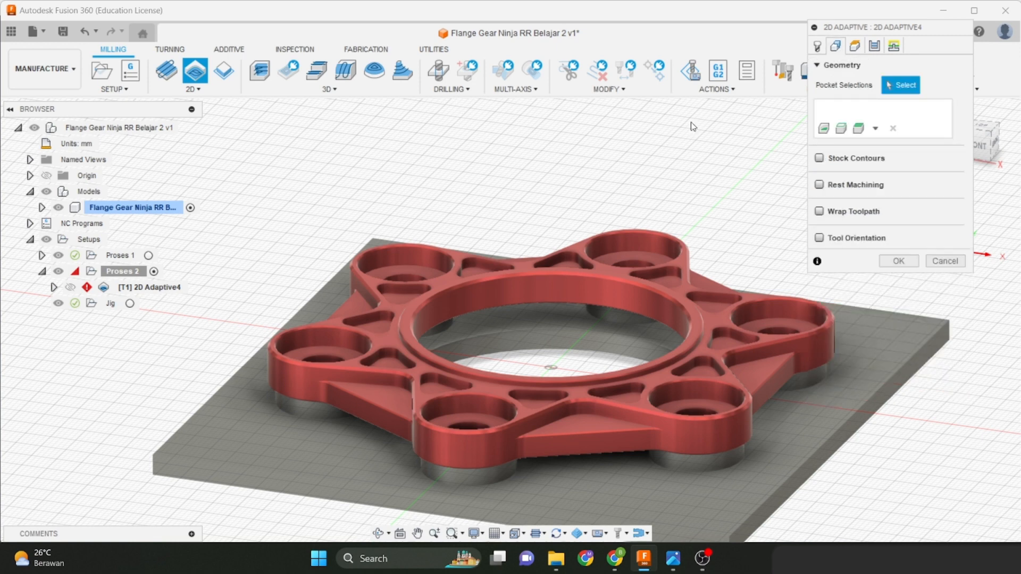
scroll(708, 240, "up", 2)
scroll(708, 234, "down", 1)
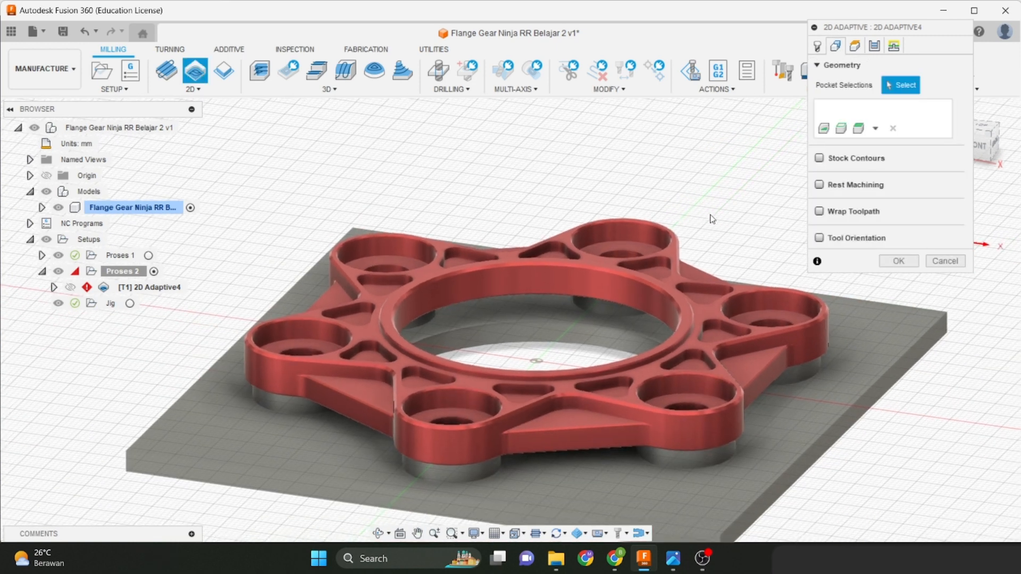
scroll(739, 251, "up", 2)
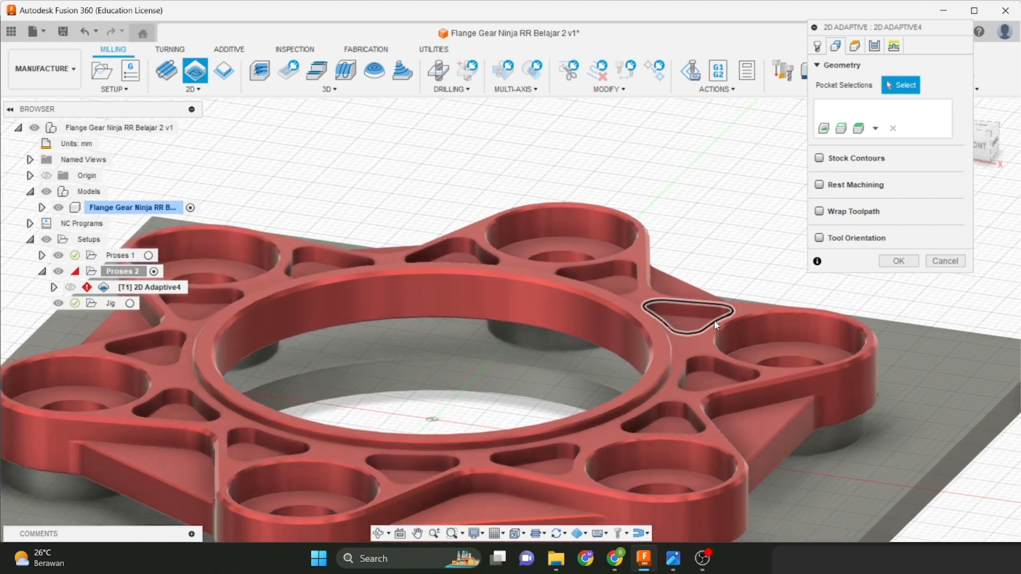
scroll(706, 311, "down", 2)
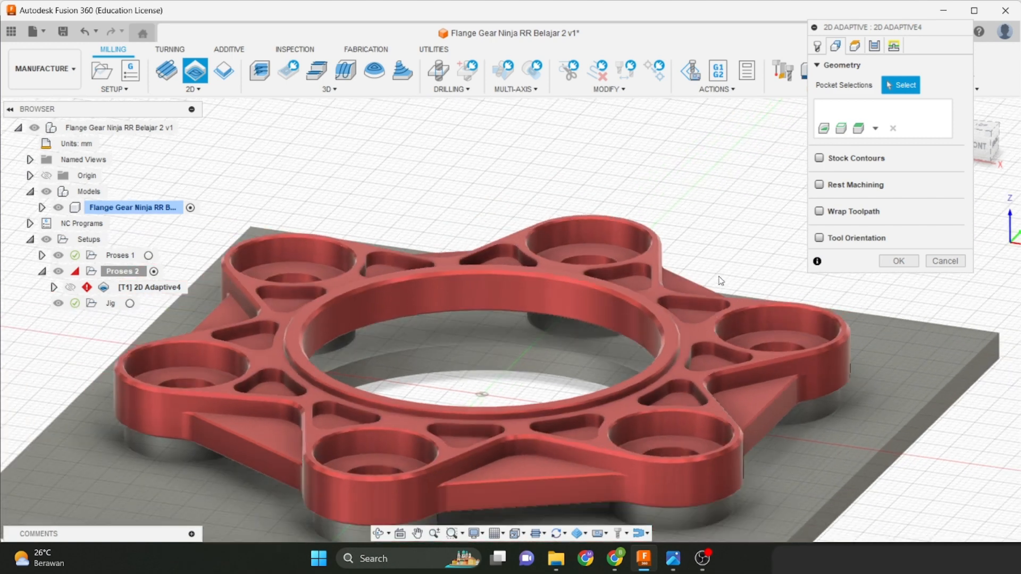
scroll(703, 306, "up", 3)
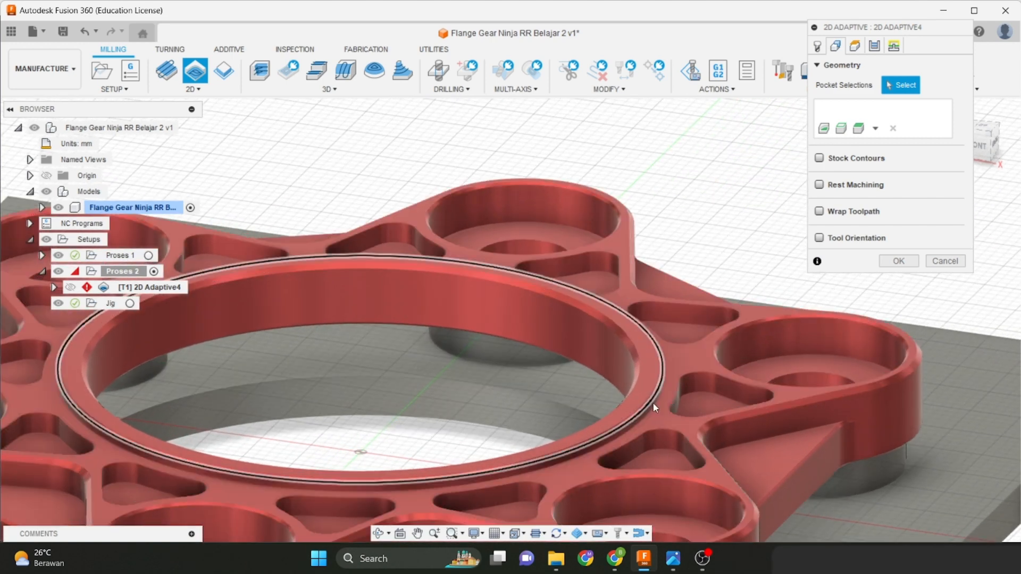
left_click(652, 414)
scroll(655, 321, "down", 5)
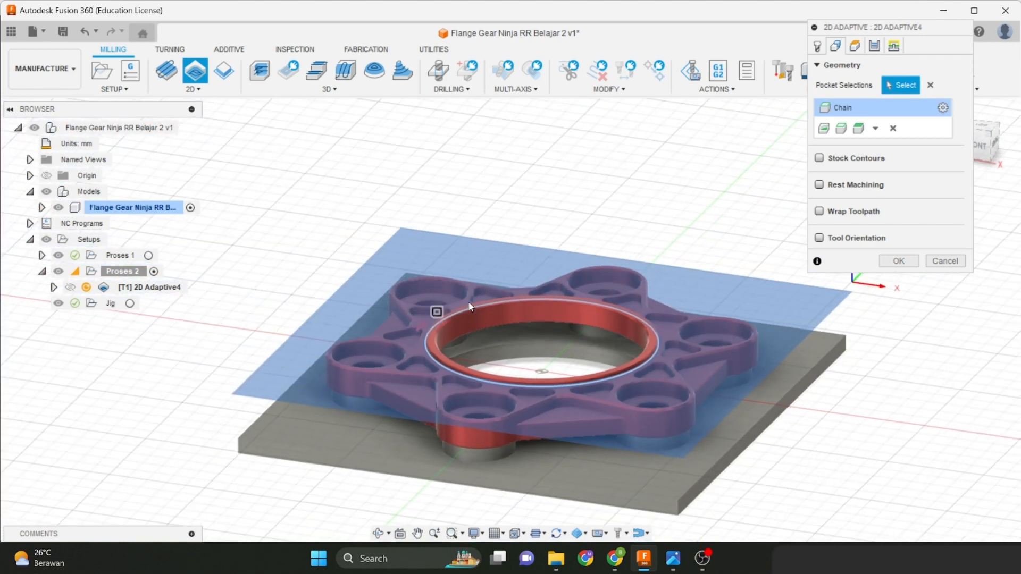
Check the level of the selected ring contour against the flange's upper faces in front and angled views.
left_click_drag(860, 31, 879, 195)
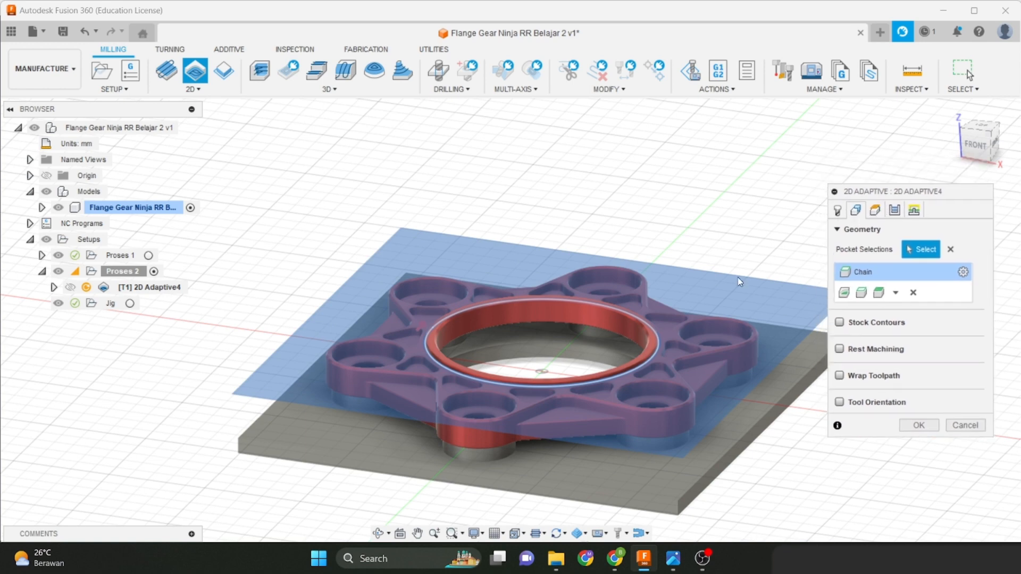
scroll(661, 315, "up", 3)
left_click(978, 147)
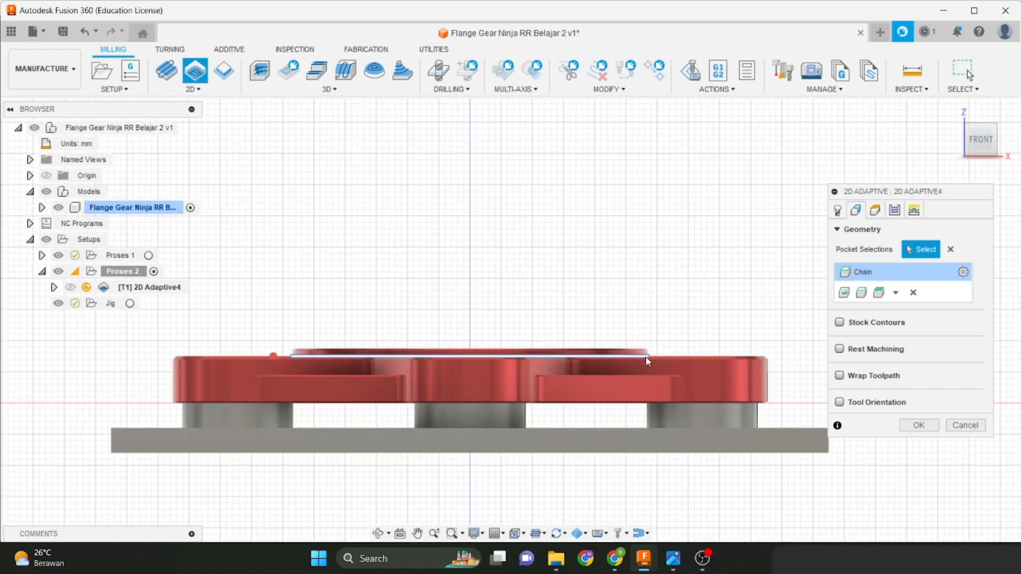
left_click(649, 354)
middle_click_drag(649, 355, 652, 266, "shift")
scroll(532, 382, "down", 2)
middle_click_drag(532, 381, 485, 351)
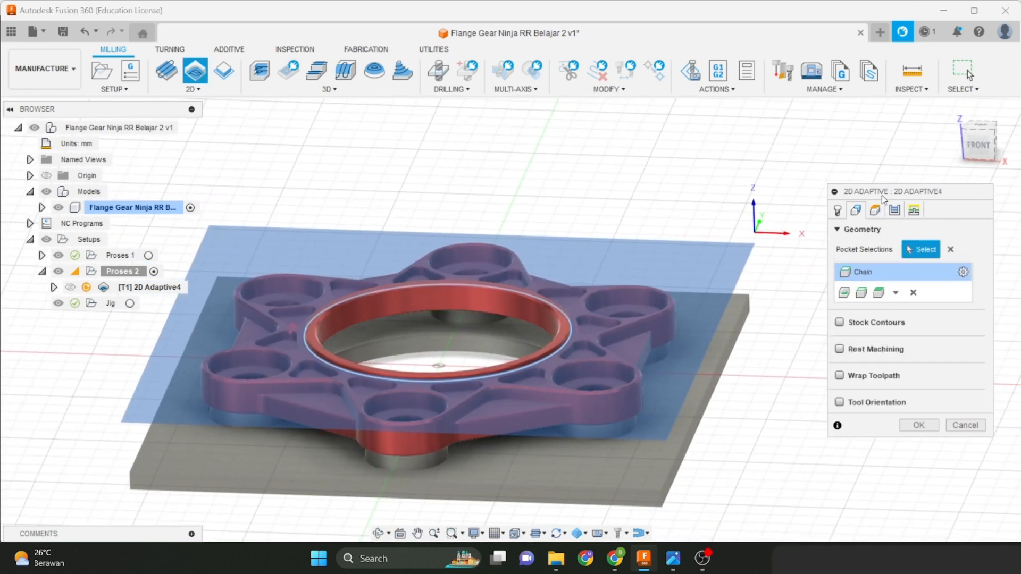
Set the adaptive operation's bottom height to Stock top and accept the operation.
left_click(877, 210)
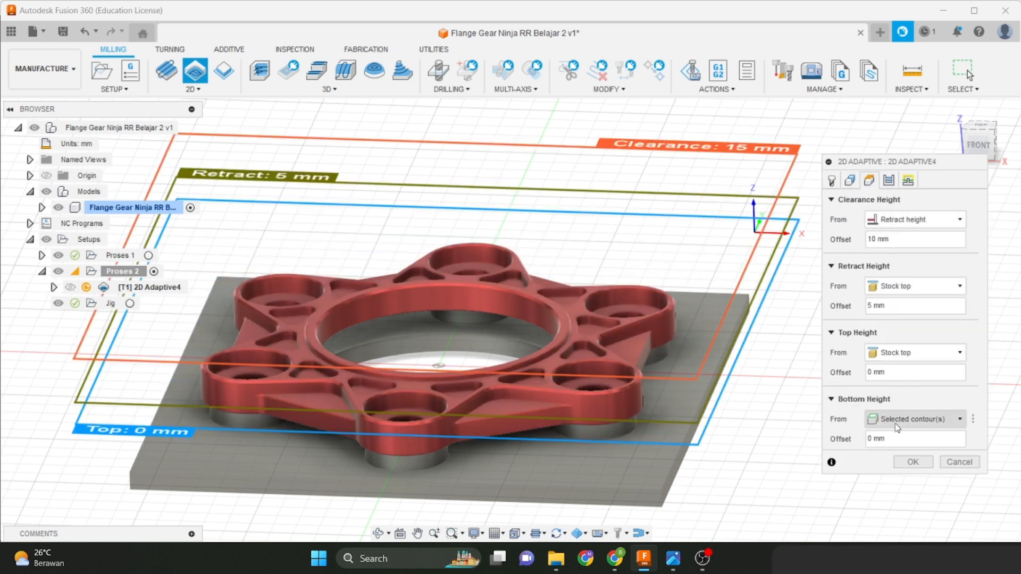
left_click(898, 428)
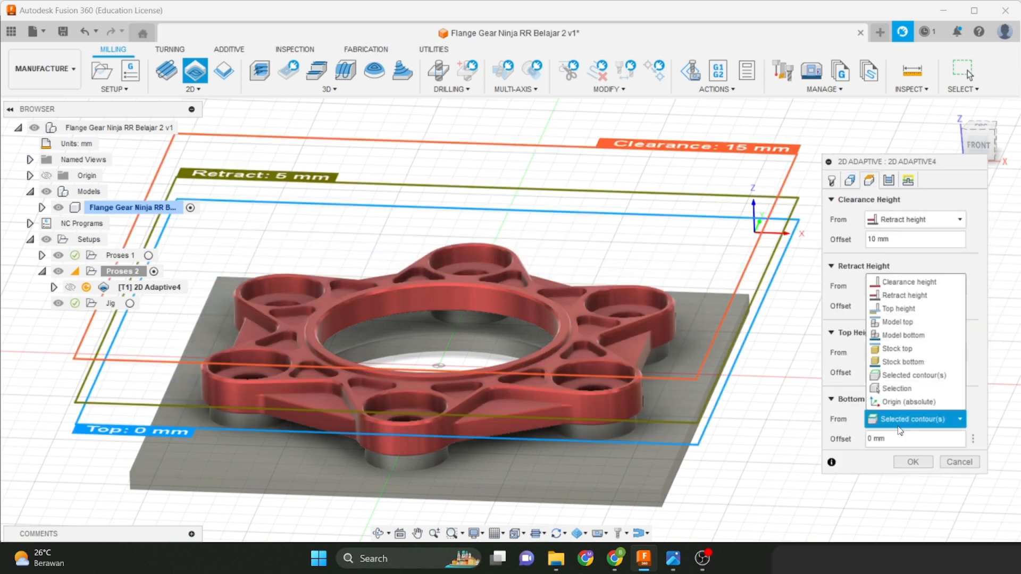
left_click(895, 353)
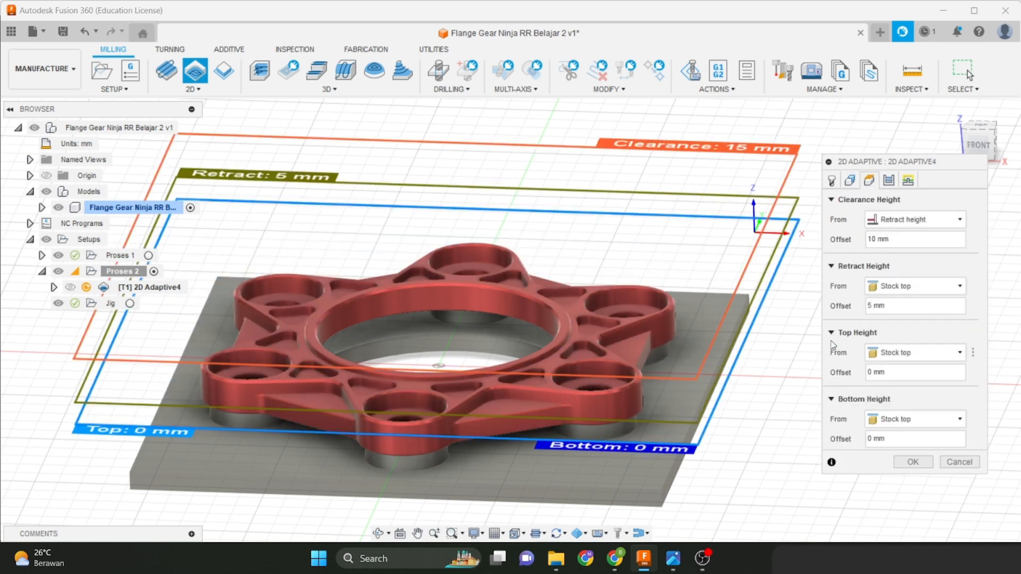
left_click(913, 462)
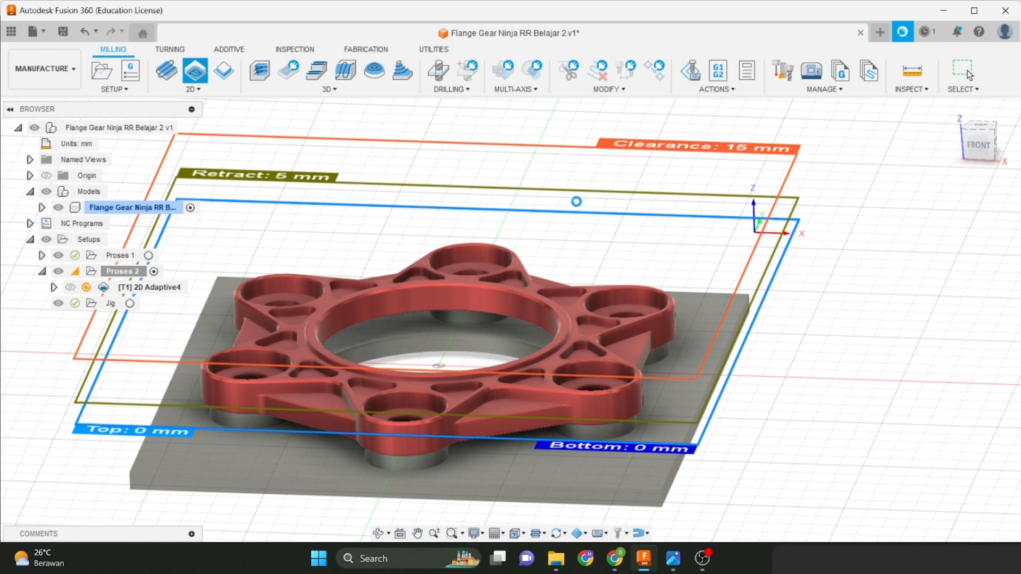
Measure the height difference between the raised central ring's top face and the flange's surrounding upper face.
scroll(587, 235, "up", 2)
left_click(599, 303)
scroll(599, 303, "up", 3)
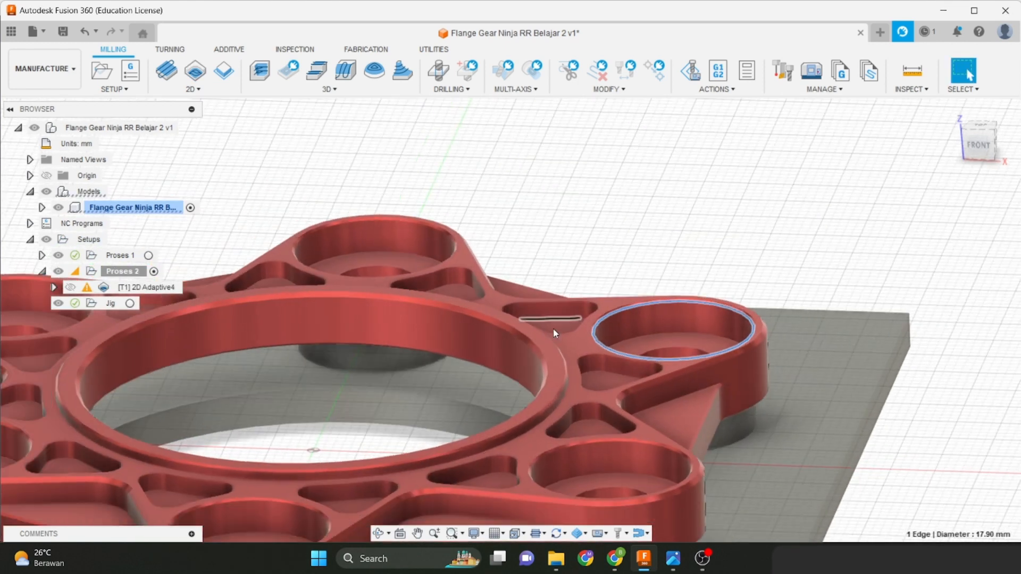
left_click(555, 353)
left_click(913, 70)
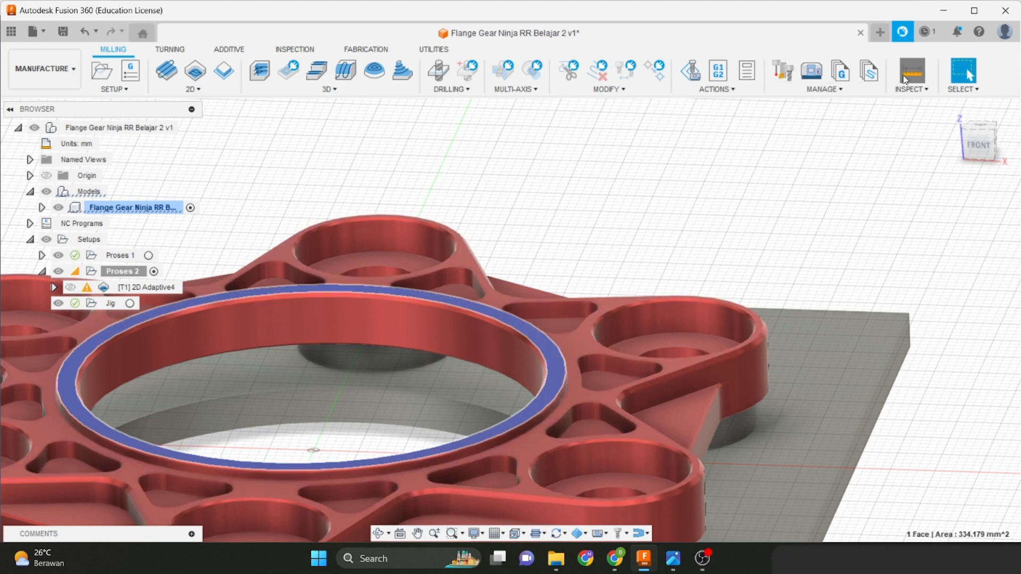
left_click(598, 326)
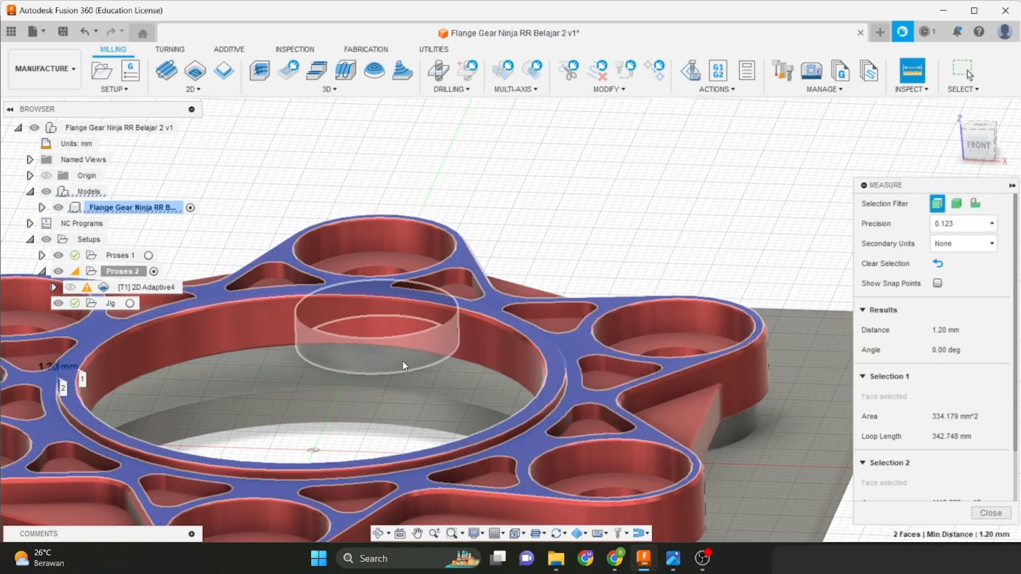
scroll(326, 345, "down", 1)
middle_click_drag(327, 345, 462, 323)
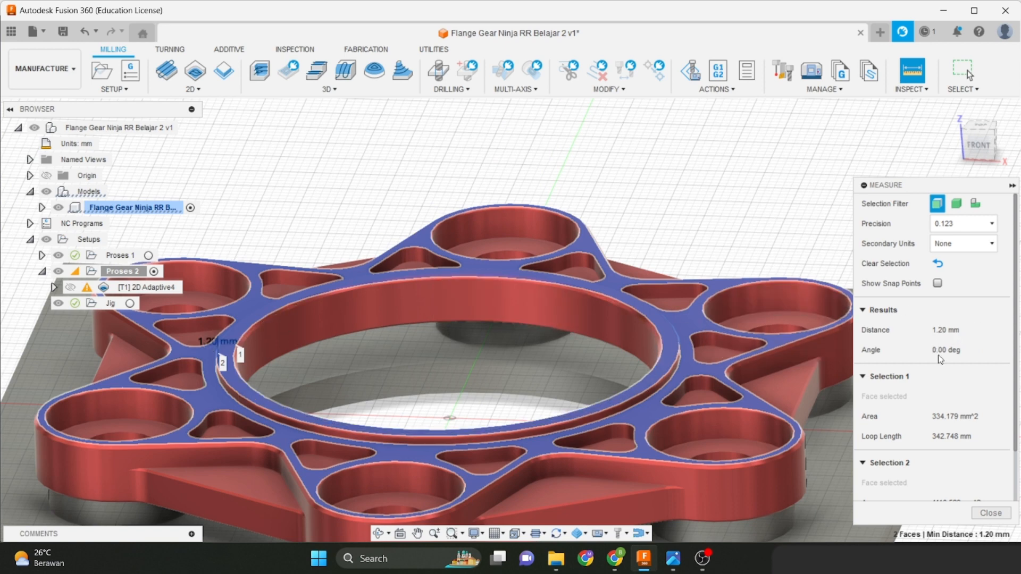
Close the measurement and compare the Proses 2 and Proses 1 stock levels with the raised ring in front view.
left_click(991, 512)
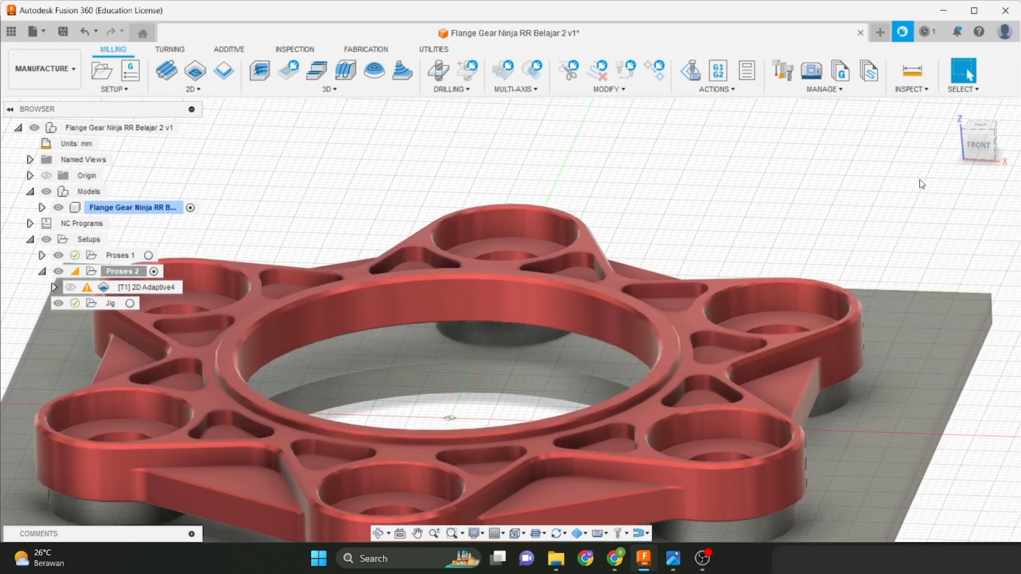
left_click(979, 143)
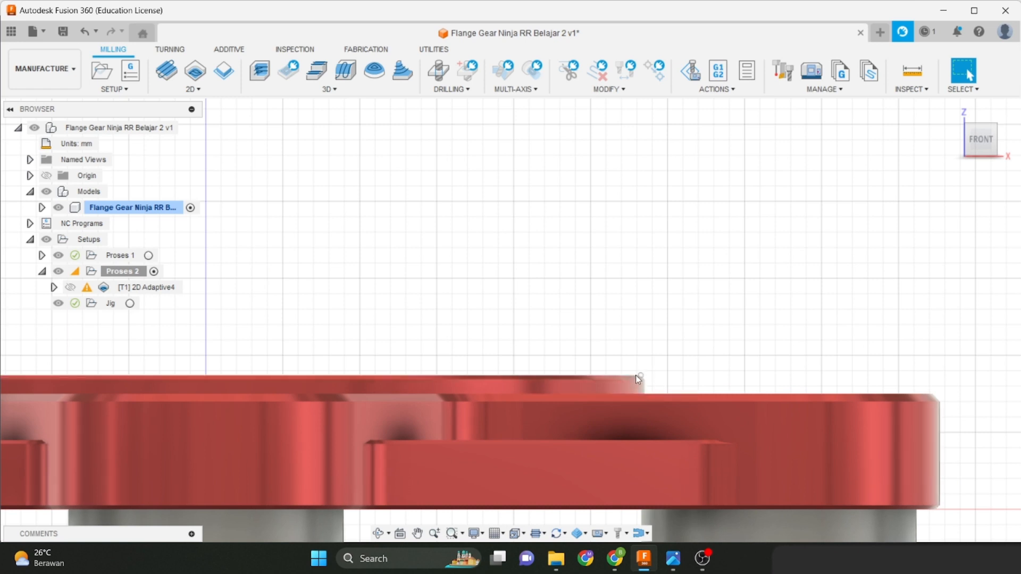
left_click(125, 271)
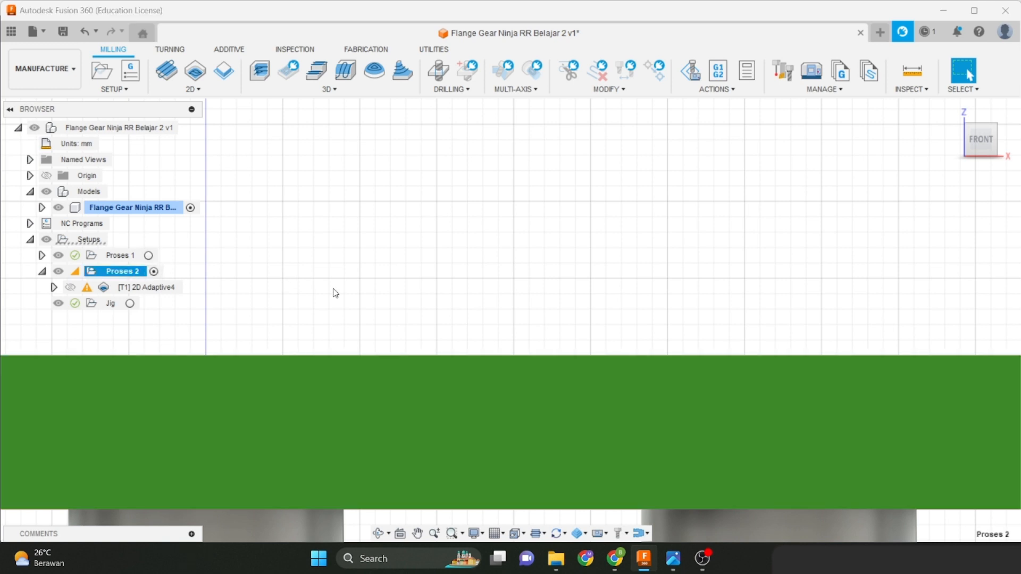
scroll(428, 291, "down", 1)
middle_click_drag(418, 273, 301, 224)
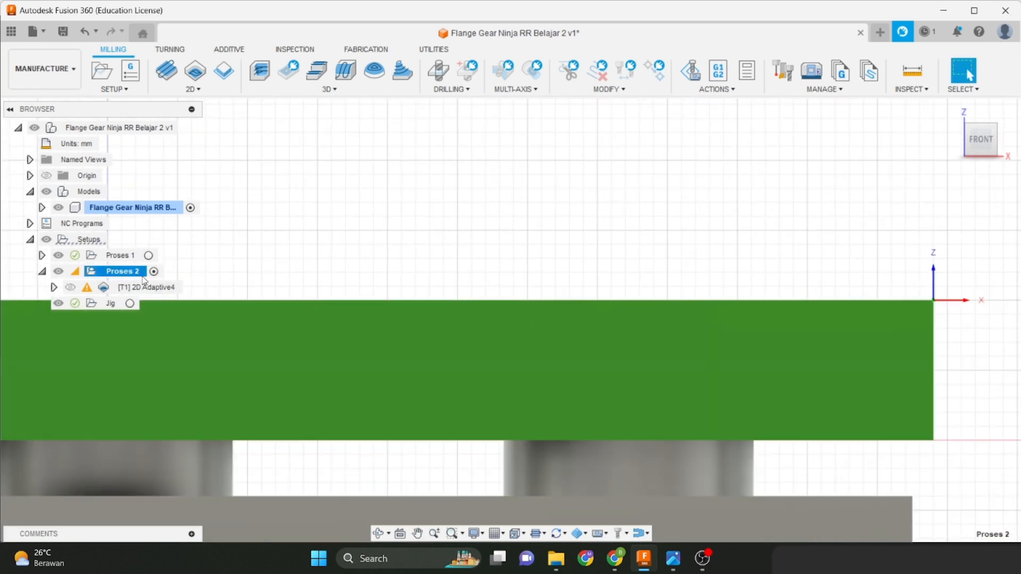
left_click(121, 257)
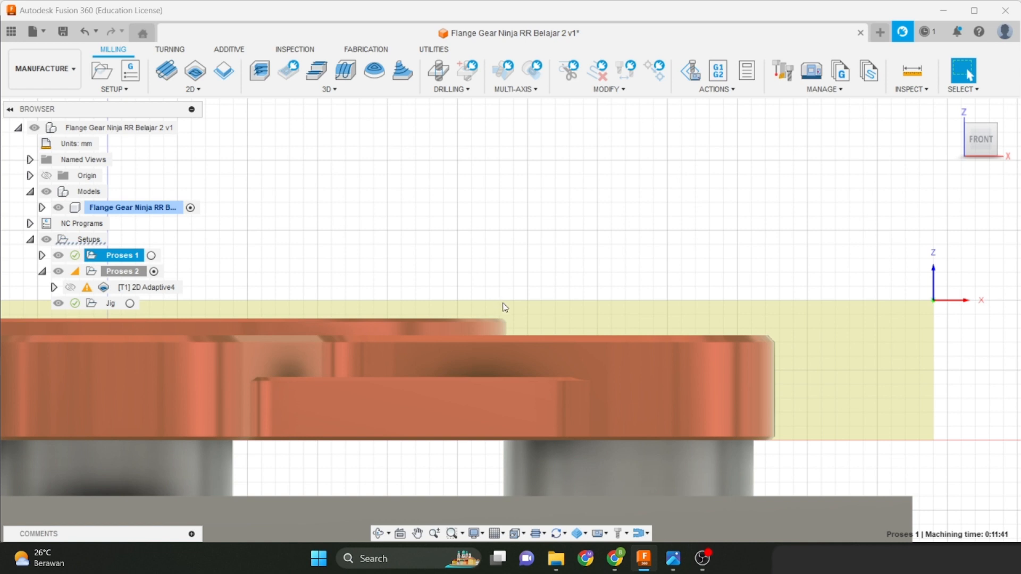
Reopen the Proses 2 adaptive operation for editing and set its bottom height offset to -2.5 mm from Stock top.
right_click(147, 288)
left_click(248, 136)
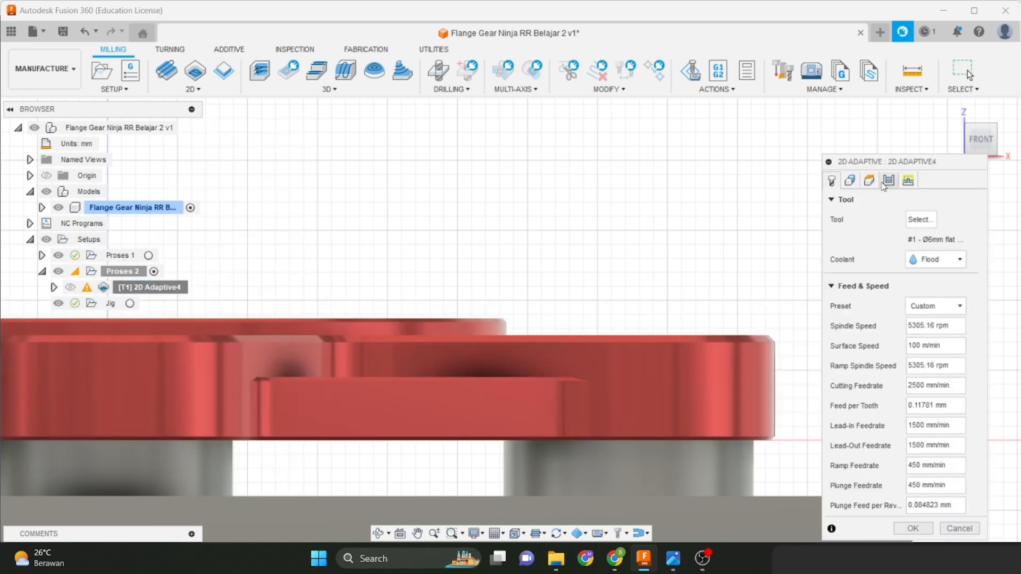
left_click(852, 180)
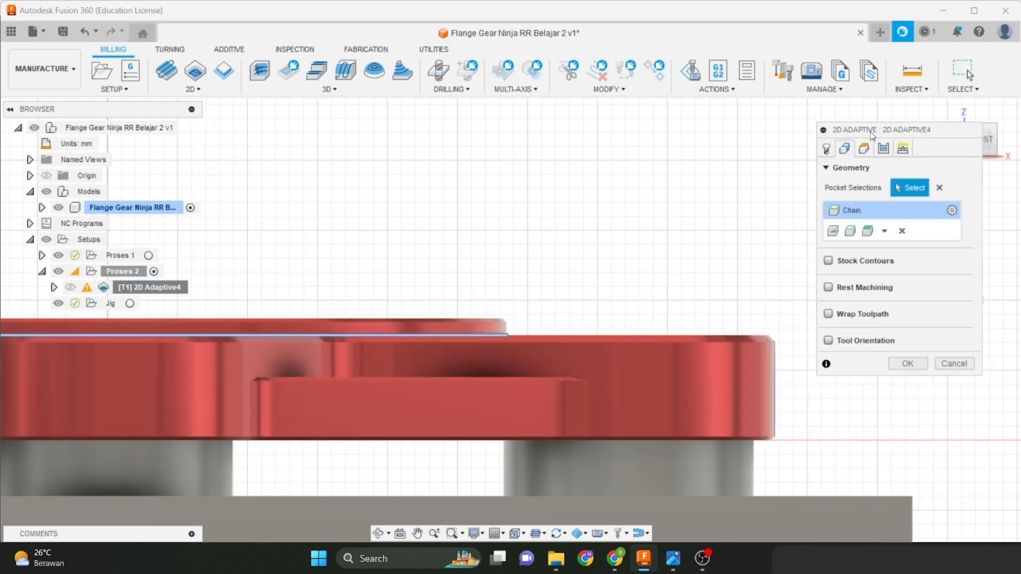
mouse_move(588, 279)
middle_mouse_down("shift")
mouse_move(579, 299)
mouse_move(589, 292)
middle_mouse_up("shift")
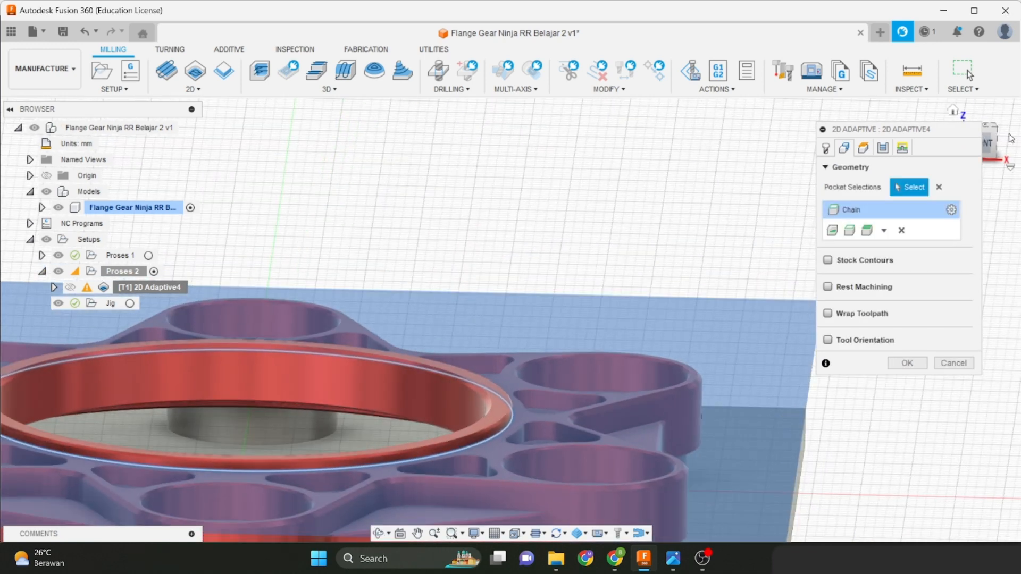
left_click(987, 148)
left_click(863, 148)
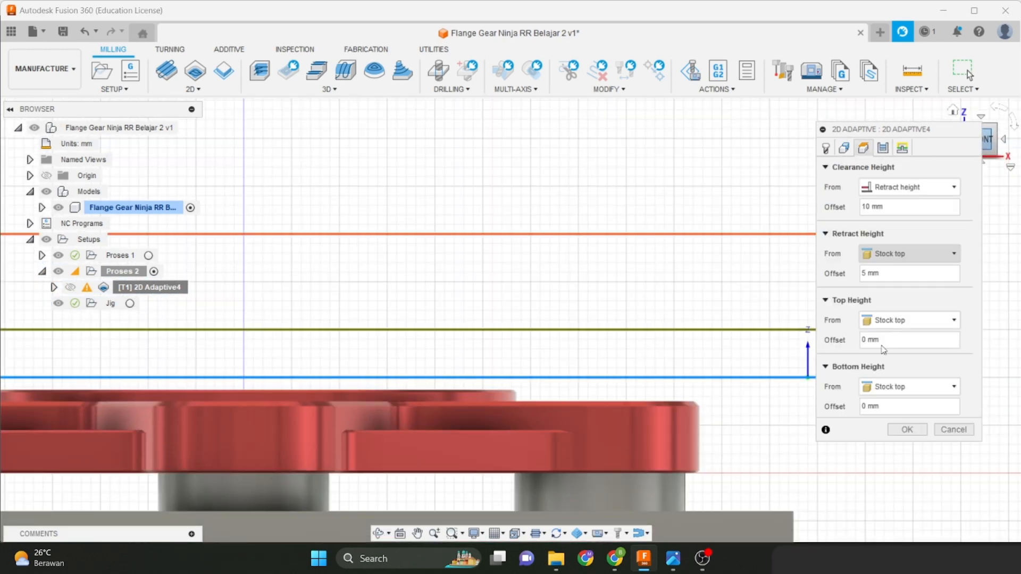
double_click(864, 406)
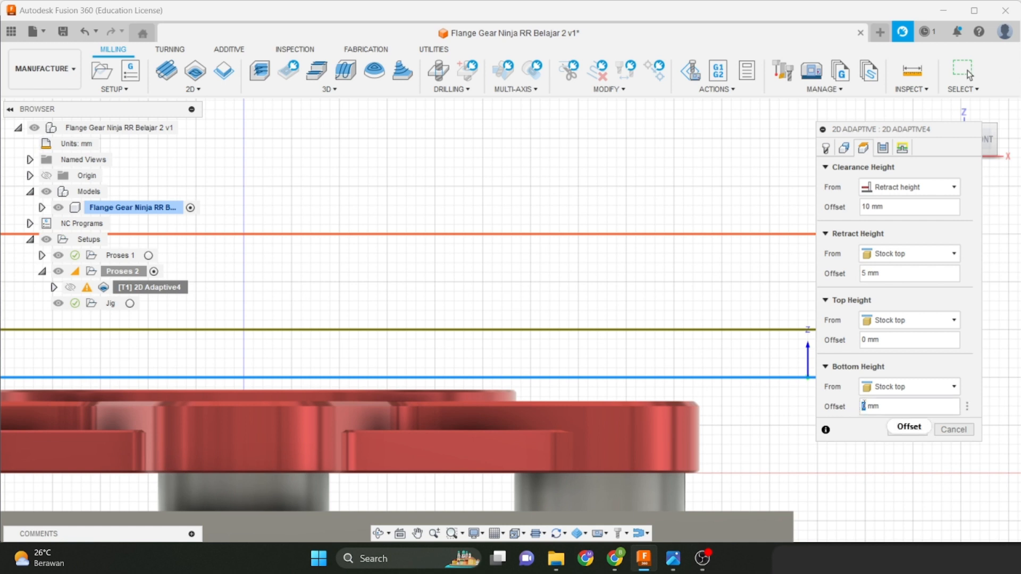
type("-2.5")
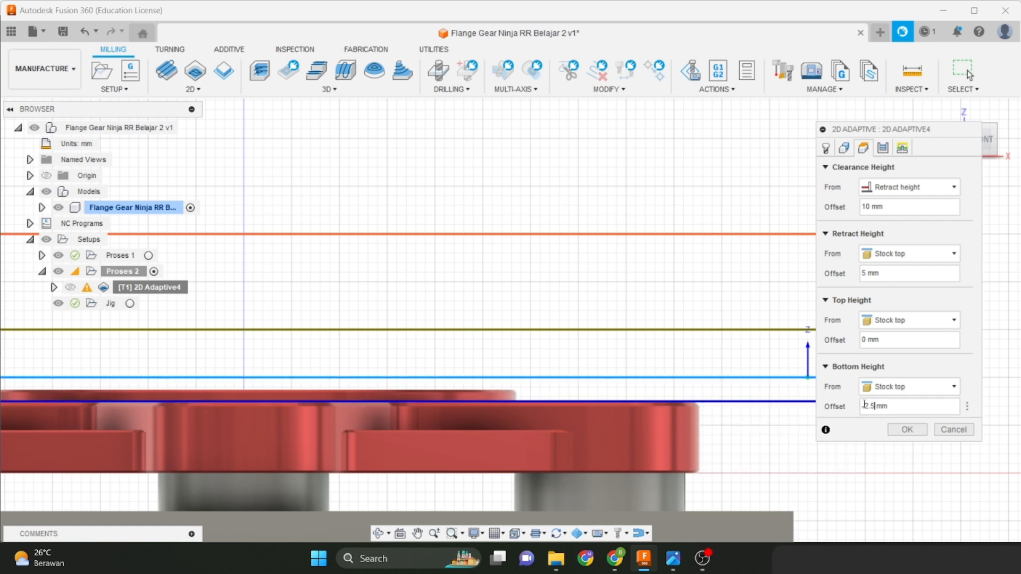
scroll(580, 350, "up", 5)
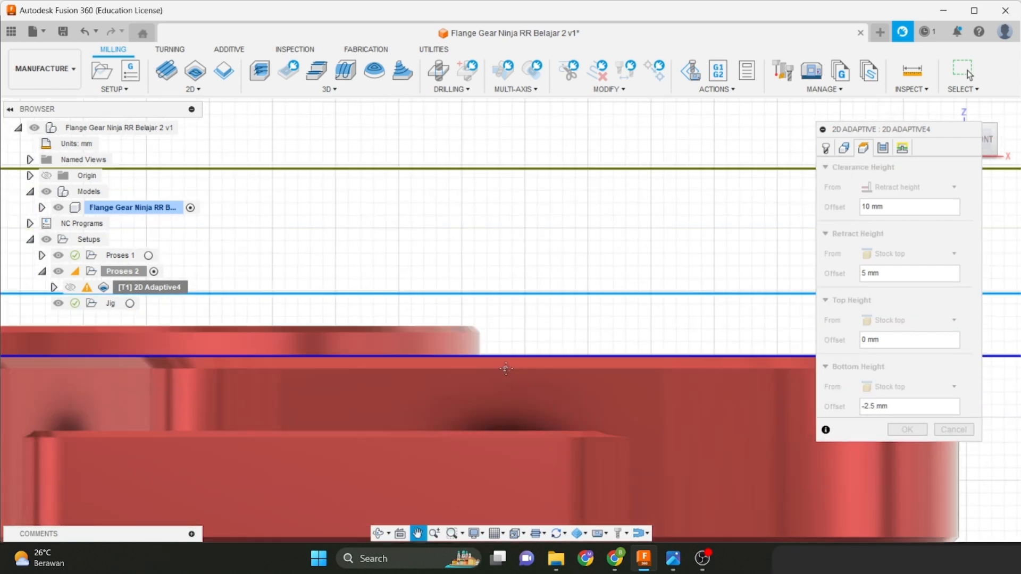
Set the adaptive passes to 0.6 mm optimal load and 0 mm minimum cutting radius, and adjust the radial and axial stock to leave.
left_click(883, 148)
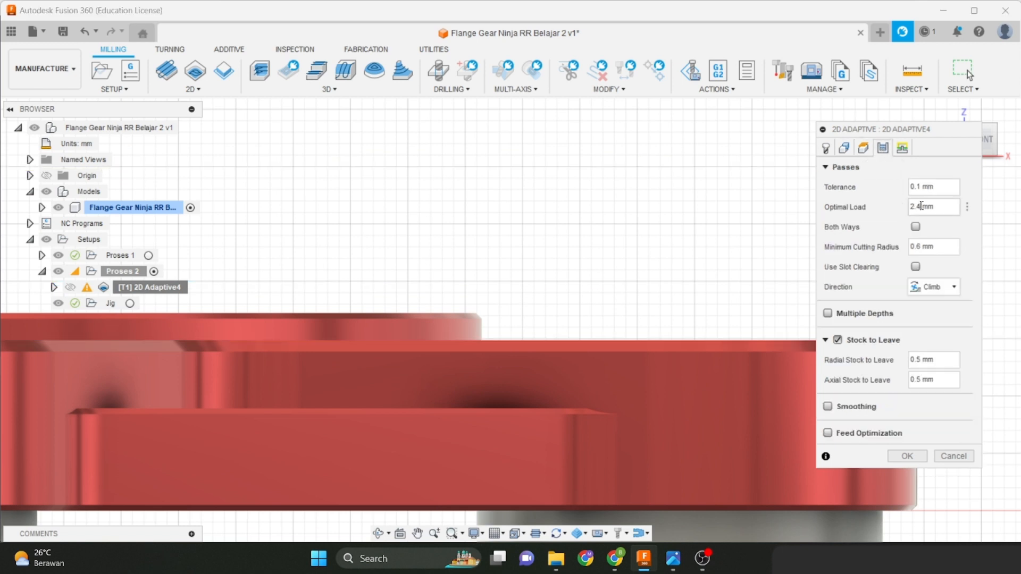
double_click(919, 206)
left_click(863, 148)
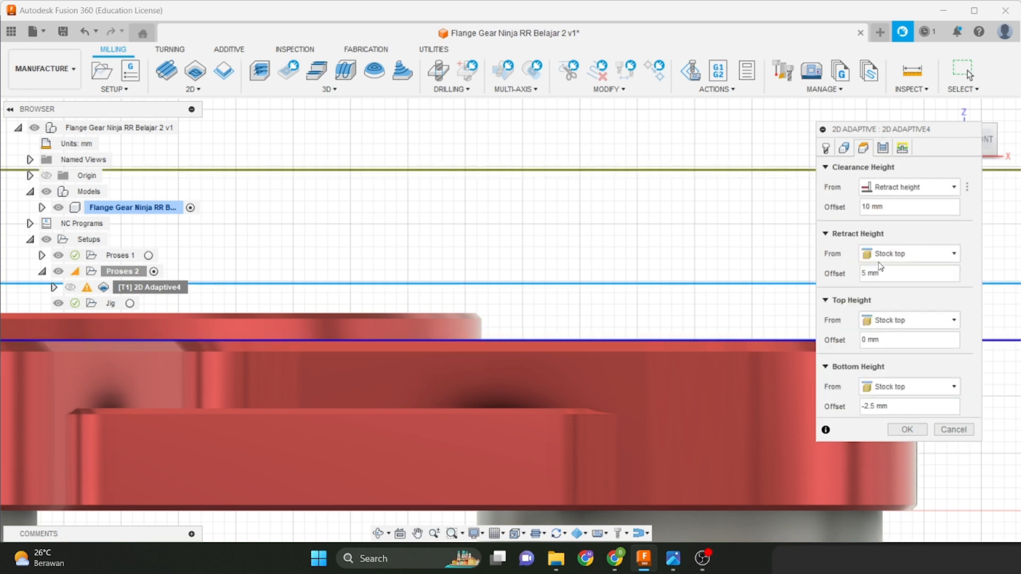
left_click(883, 148)
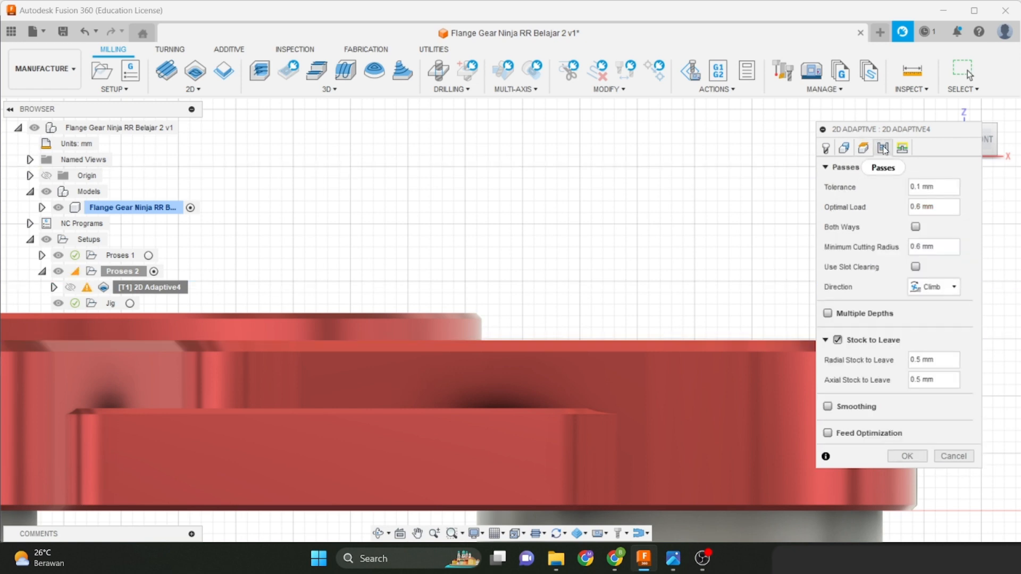
double_click(922, 246)
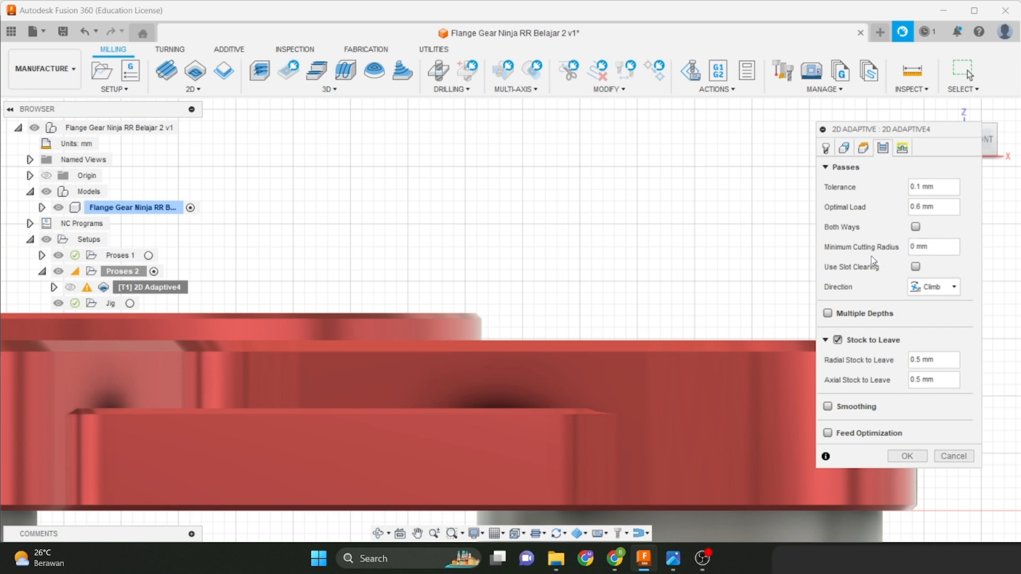
left_click(925, 362)
type("1")
left_click(925, 381)
Review the adaptive operation's linking settings and accept the edited operation to generate its toolpath.
left_click(902, 148)
scroll(705, 356, "down", 2)
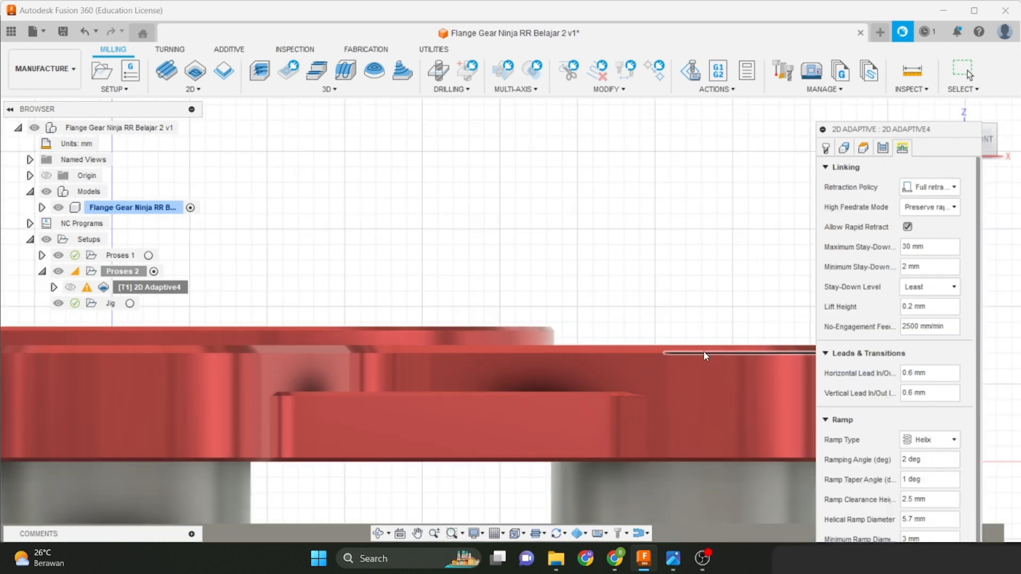
middle_click_drag(705, 356, 735, 299)
left_click_drag(925, 131, 952, 31)
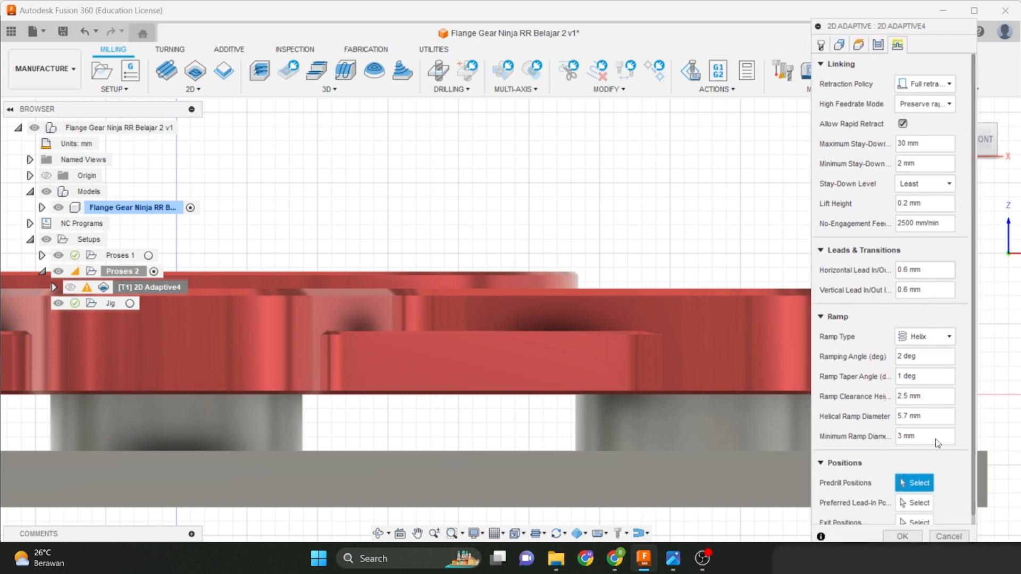
left_click(903, 536)
Examine the generated adaptive toolpath around the raised central ring in an angled view, and compare it with the bare flange.
scroll(579, 330, "down", 2)
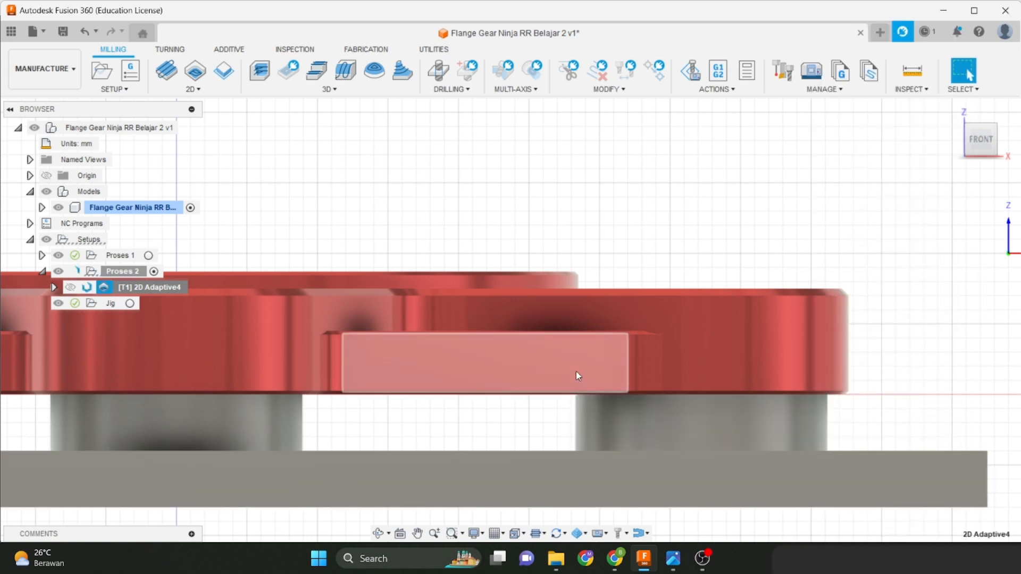
scroll(578, 317, "down", 2)
middle_click_drag(592, 328, 583, 375, "shift")
scroll(563, 371, "down", 3)
scroll(549, 372, "down", 1)
scroll(473, 375, "up", 3)
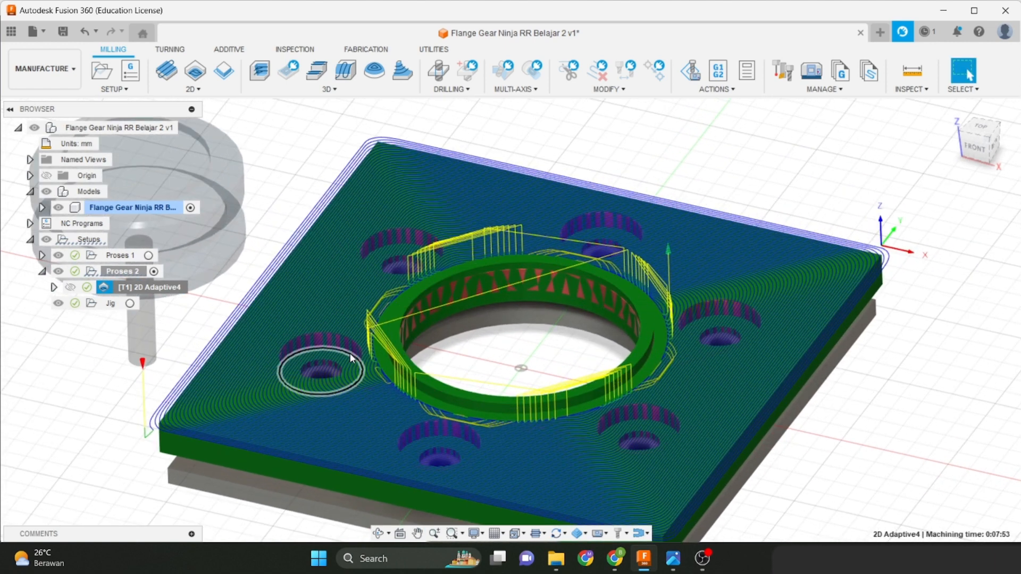
scroll(350, 355, "down", 2)
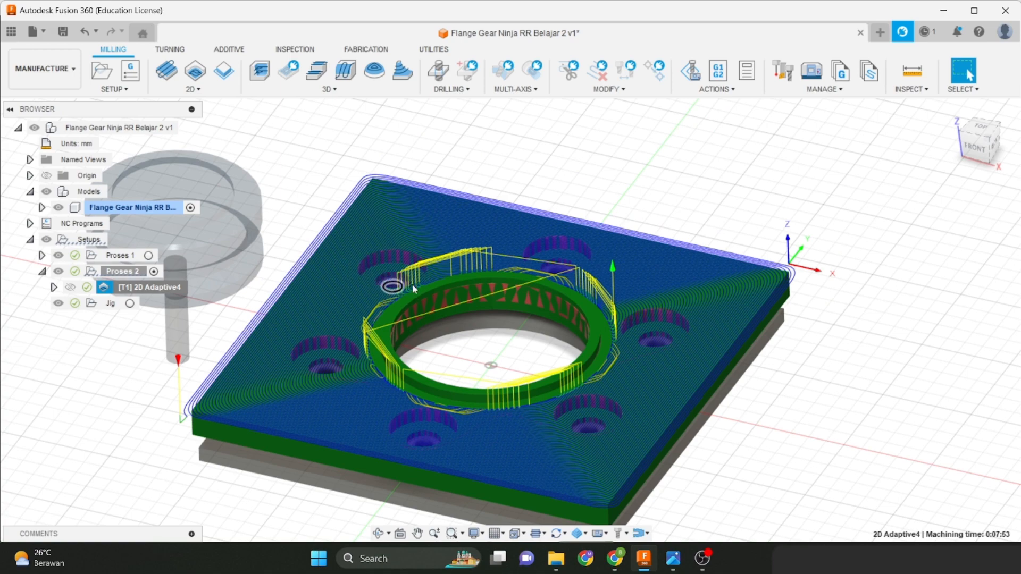
scroll(413, 284, "up", 1)
scroll(440, 301, "up", 1)
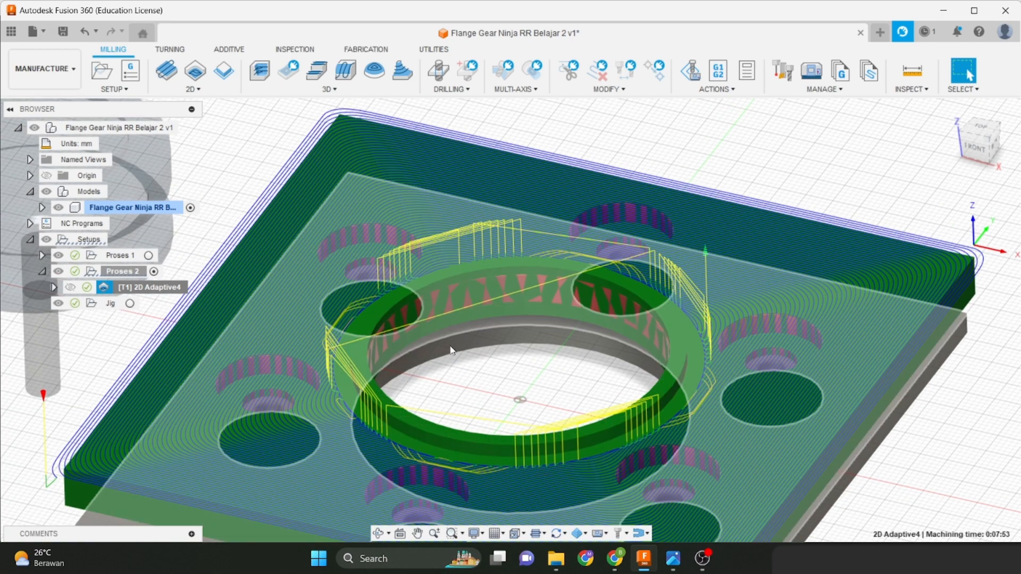
left_click(476, 393)
middle_click_drag(478, 379, 484, 367, "shift")
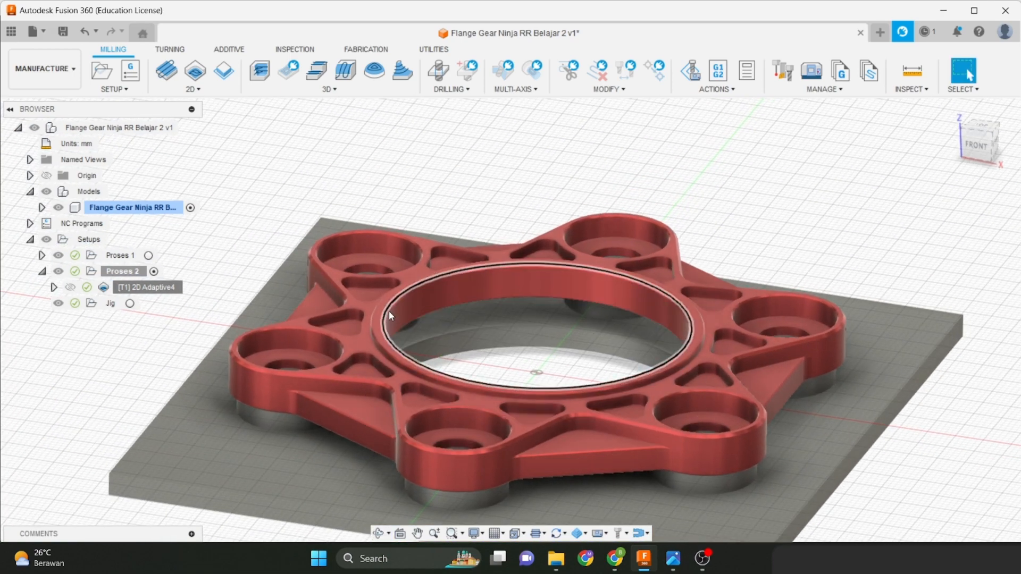
Check the adaptive toolpath's depth and remaining stock against the central ring in front and angled views.
left_click(171, 287)
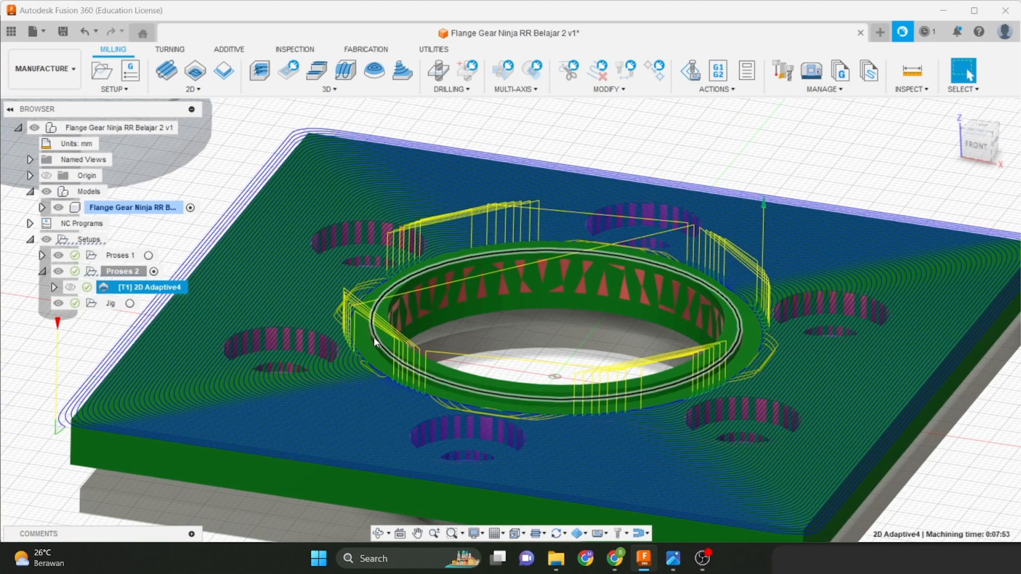
scroll(479, 256, "up", 2)
left_click(974, 150)
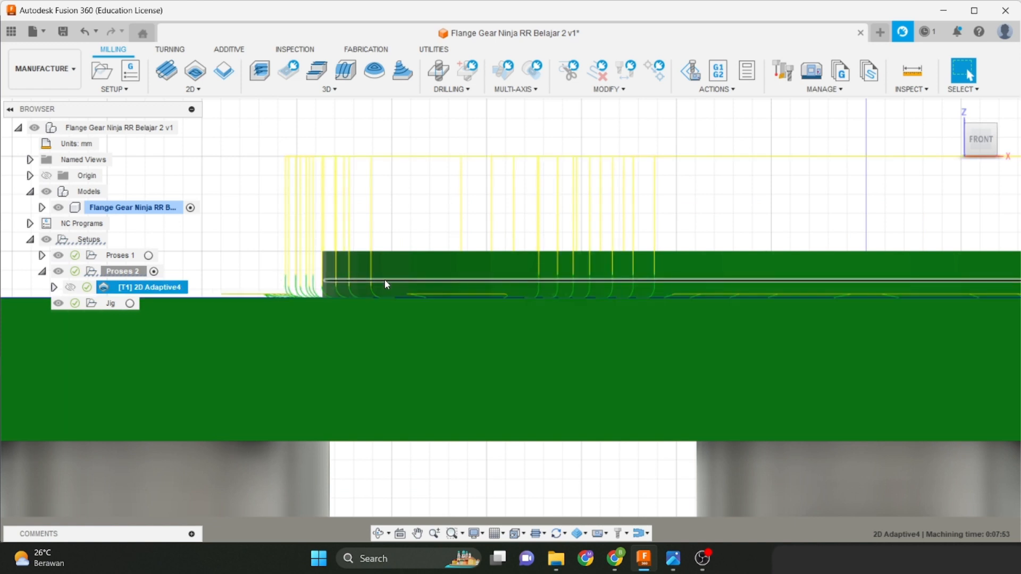
scroll(367, 301, "down", 1)
scroll(372, 306, "up", 2)
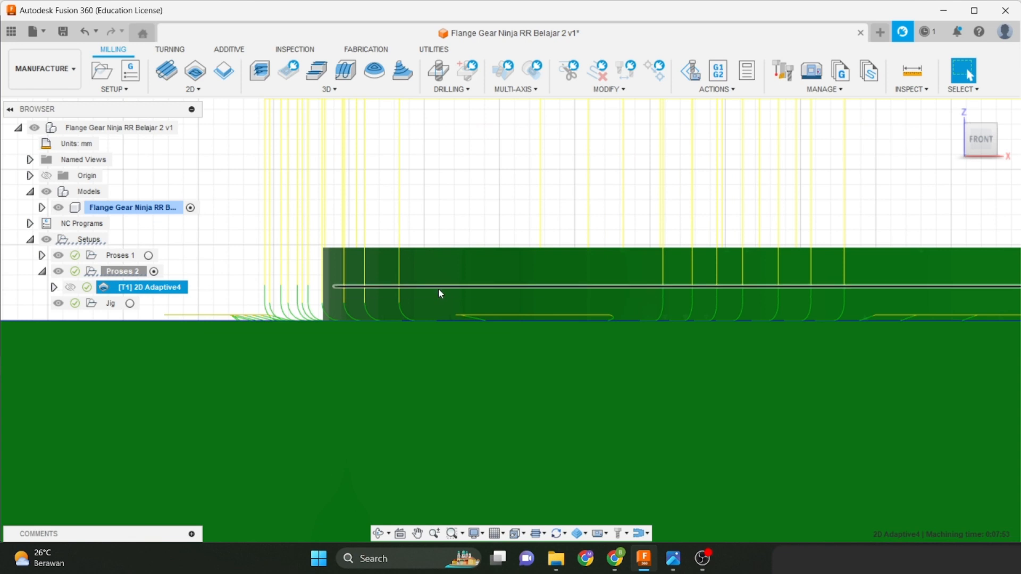
left_click(407, 290)
left_click(163, 291)
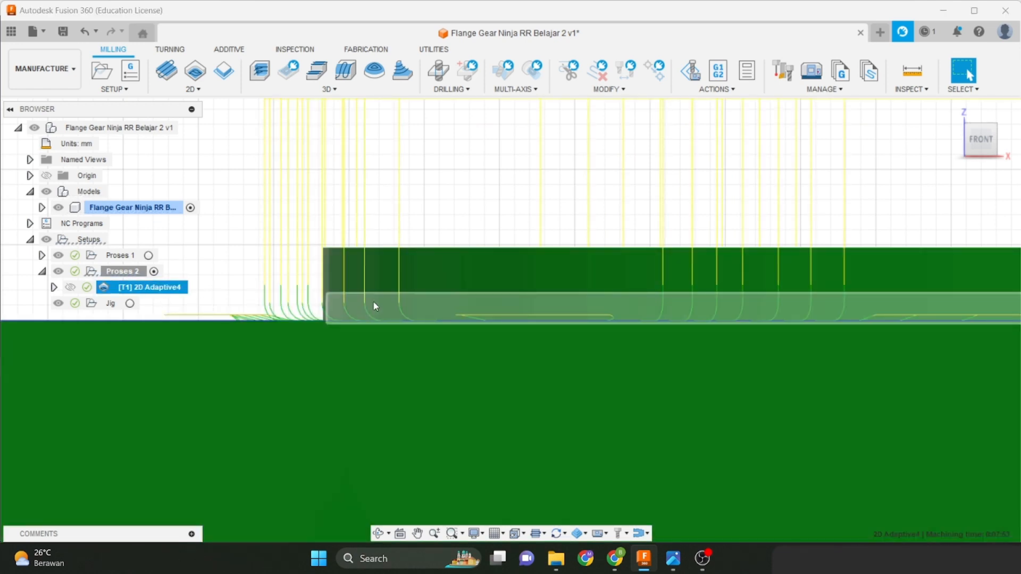
scroll(373, 278, "down", 5)
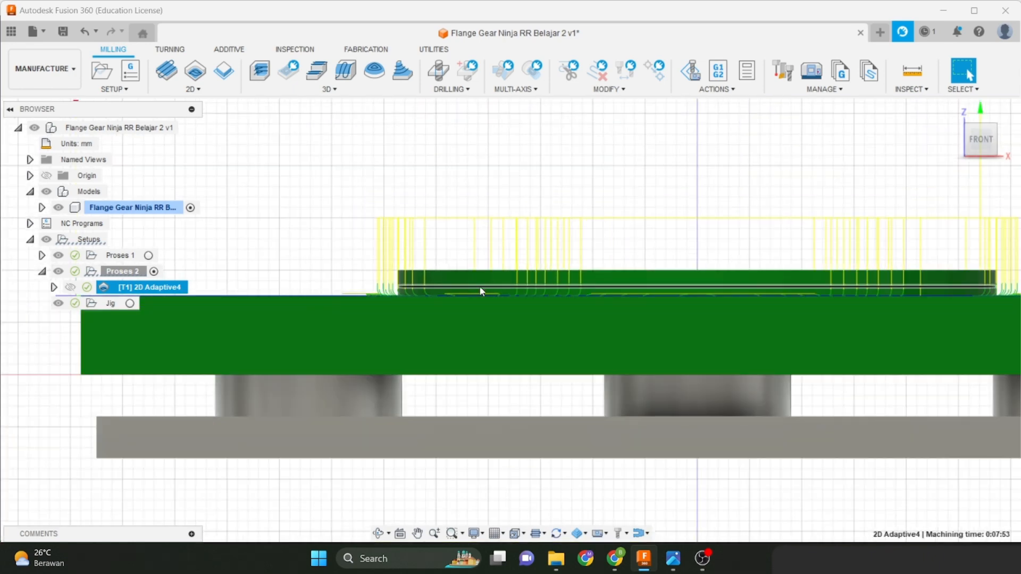
middle_click_drag(480, 287, 455, 330, "shift")
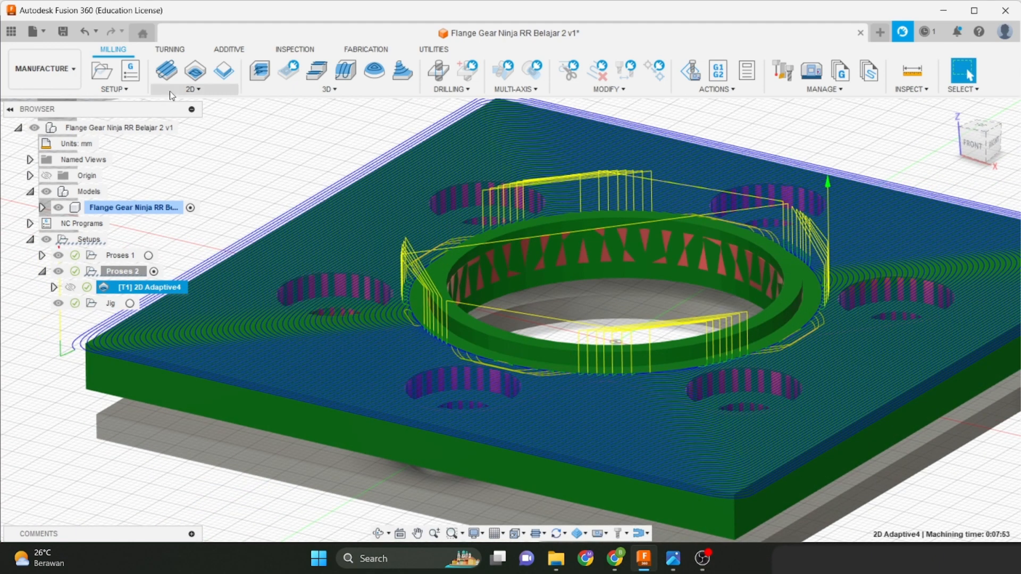
Create a second 2D Adaptive operation in Proses 2 with the raised central ring's top face as its pocket selection.
left_click(203, 71)
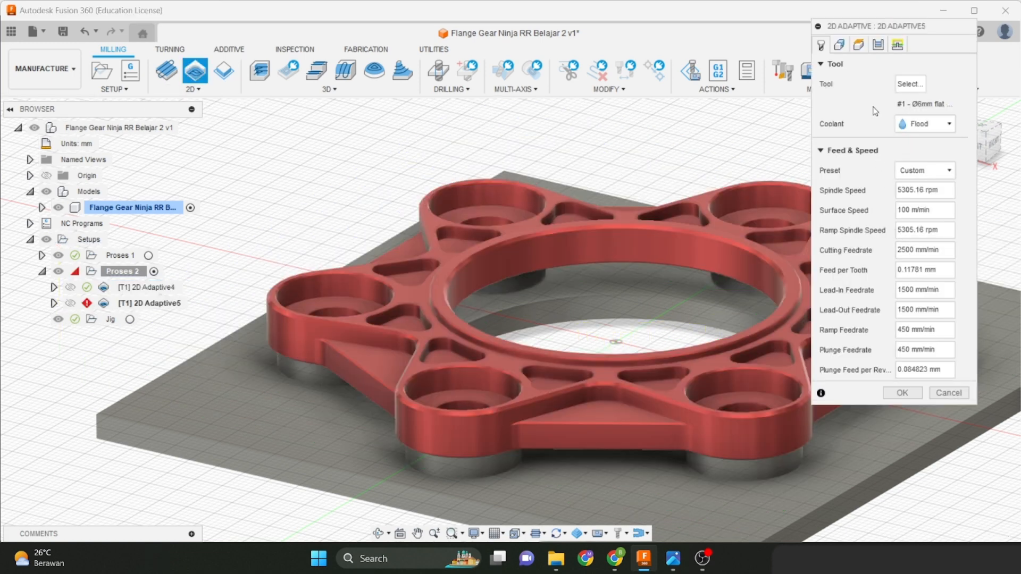
left_click(839, 45)
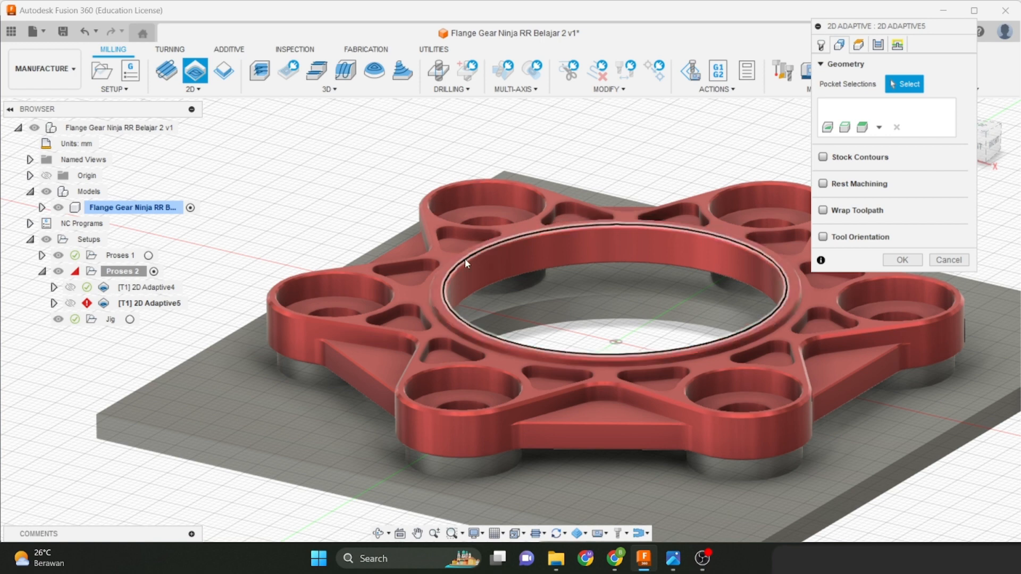
scroll(455, 269, "up", 3)
left_click(441, 279)
scroll(441, 280, "down", 3)
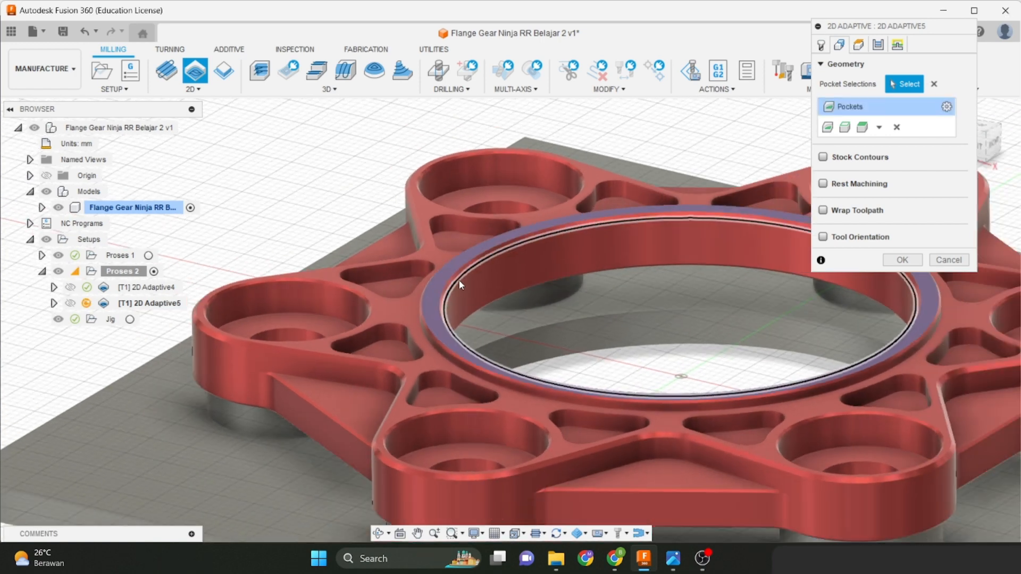
Set the second adaptive operation's bottom height to Stock top with an offset of -1.3 mm.
left_click(859, 44)
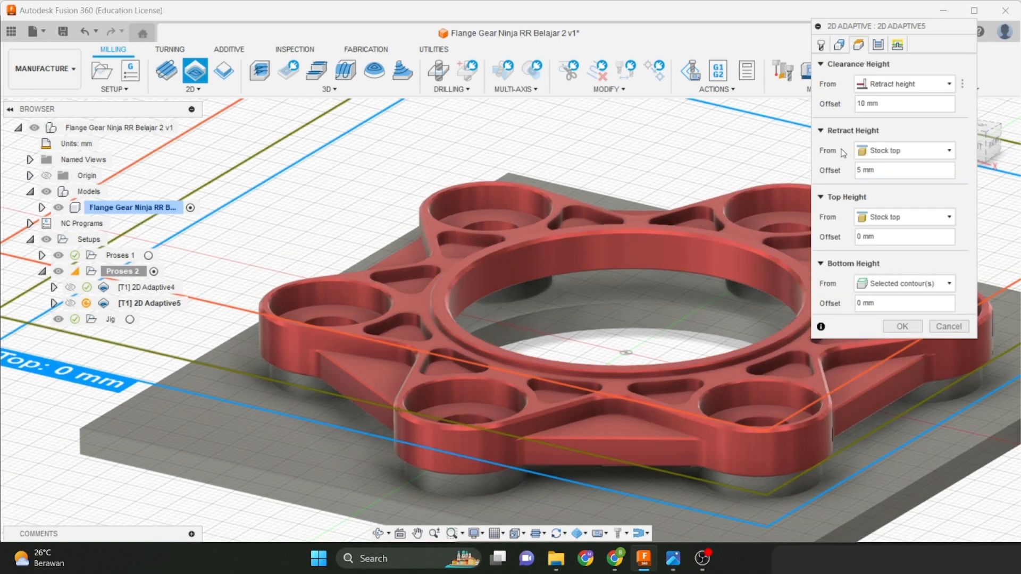
left_click(905, 283)
left_click(882, 363)
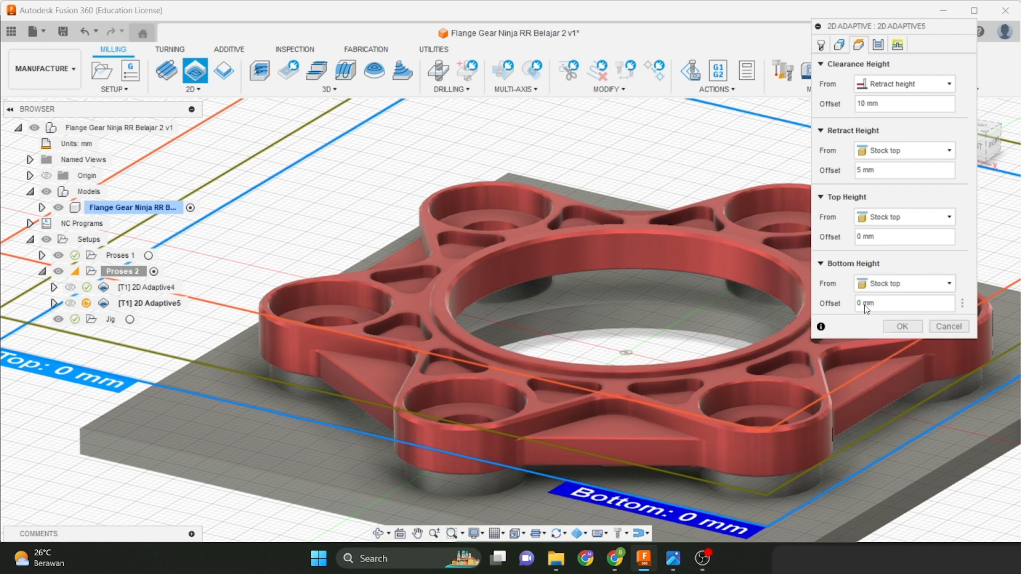
double_click(860, 303)
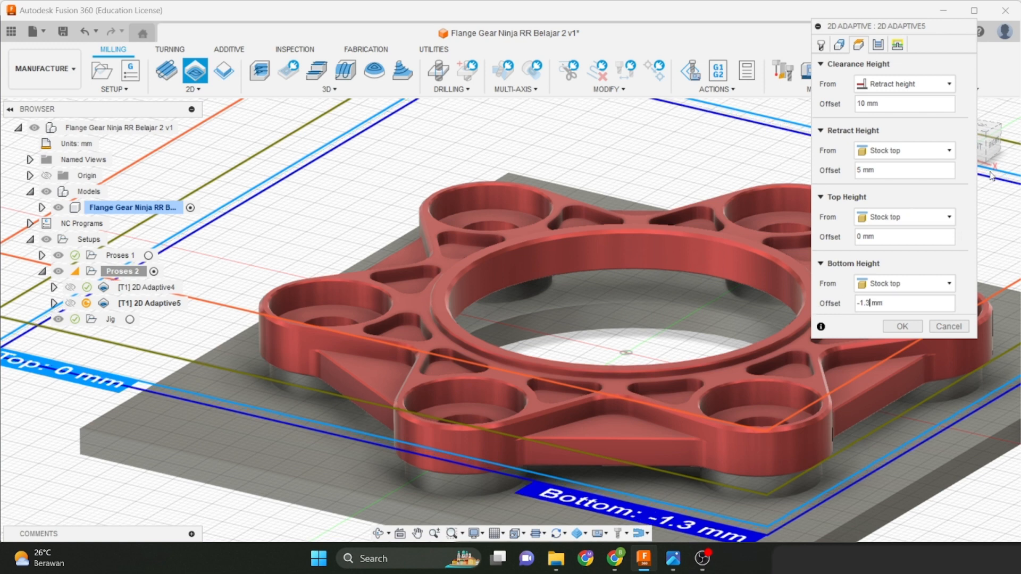
Check the bottom height against the ring in front view, and set the optimal load to 0.6 mm and minimum cutting radius to 0 mm.
left_click(987, 146)
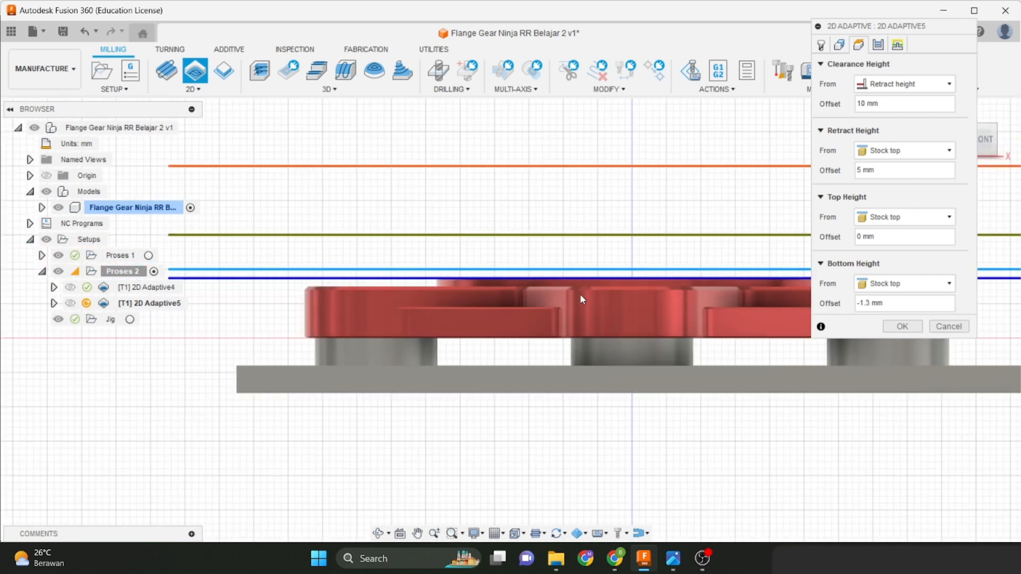
scroll(580, 293, "up", 5)
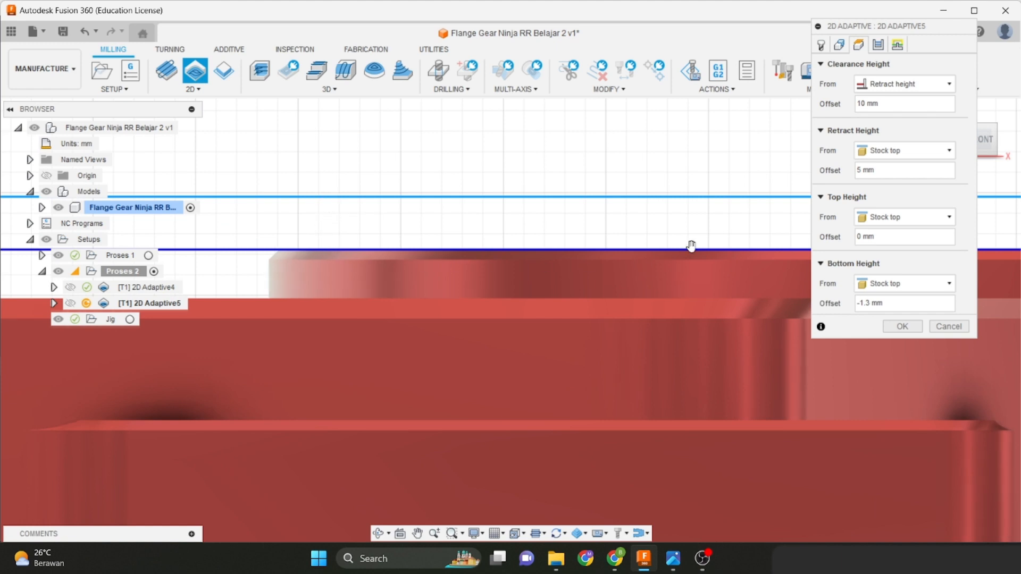
left_click(878, 44)
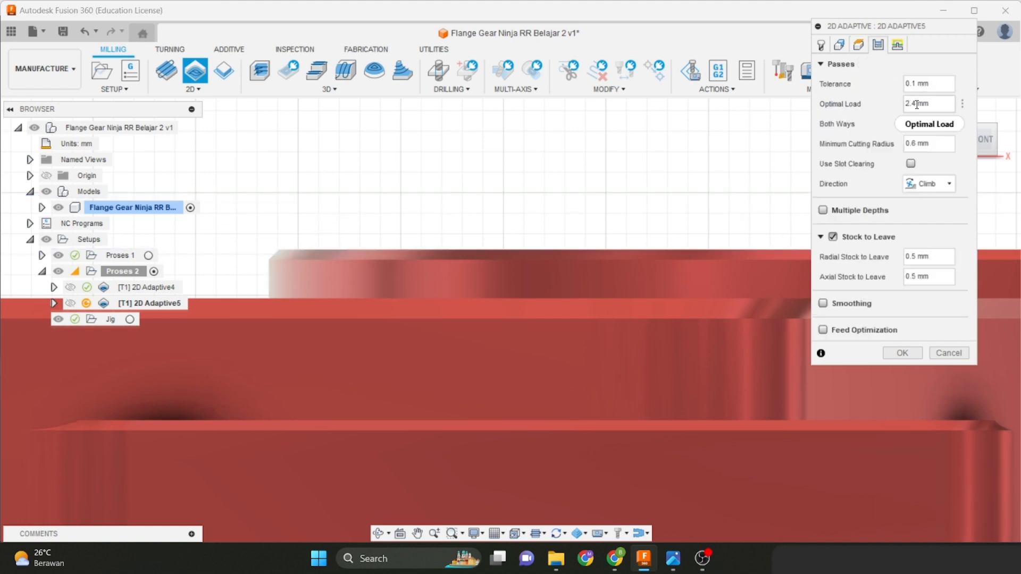
double_click(917, 104)
type("0.6")
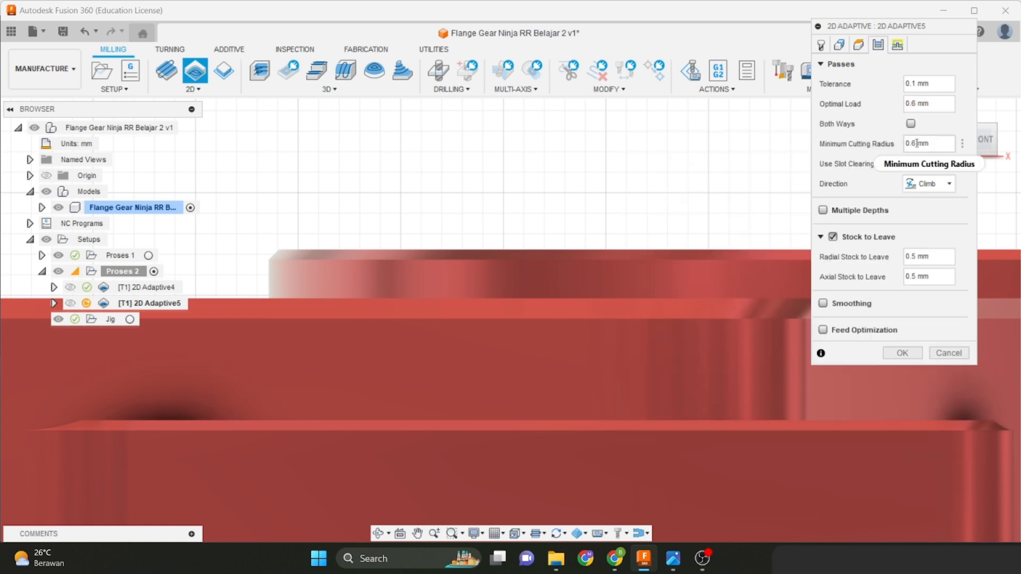
double_click(903, 145)
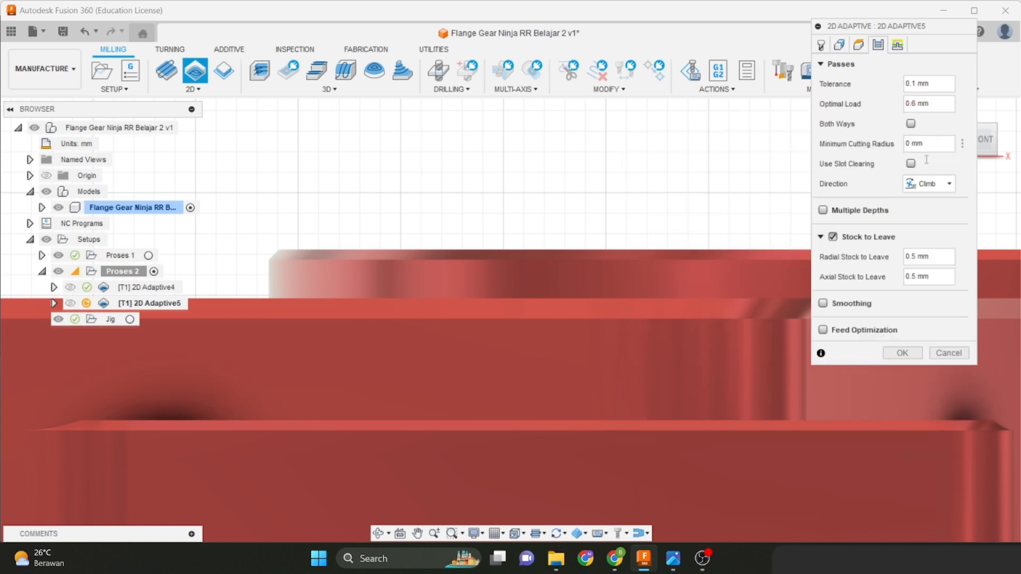
Set the radial stock to leave to 0 mm and the axial stock to leave to 0.05 mm, and generate the second adaptive toolpath.
left_click(911, 258)
left_click_drag(916, 257, 902, 259)
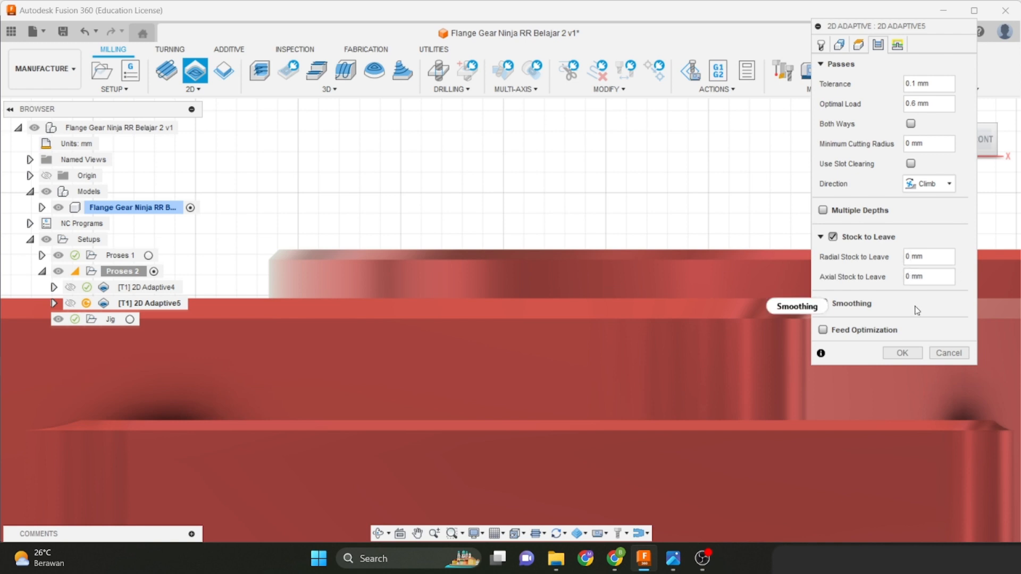
type(".05")
left_click(903, 354)
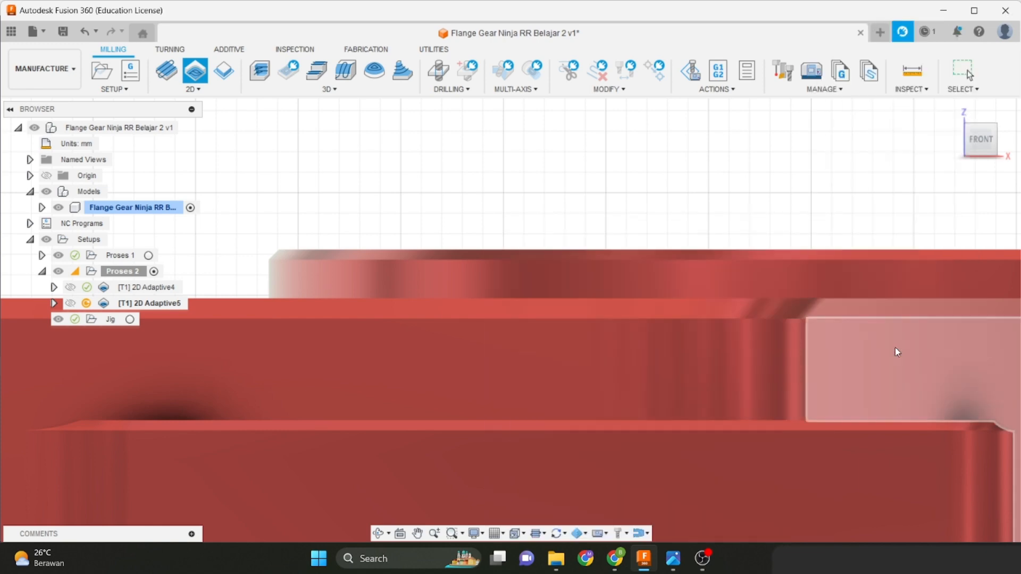
Examine the second adaptive toolpath over the central ring in front and angled views.
scroll(542, 269, "down", 5)
scroll(543, 280, "down", 2)
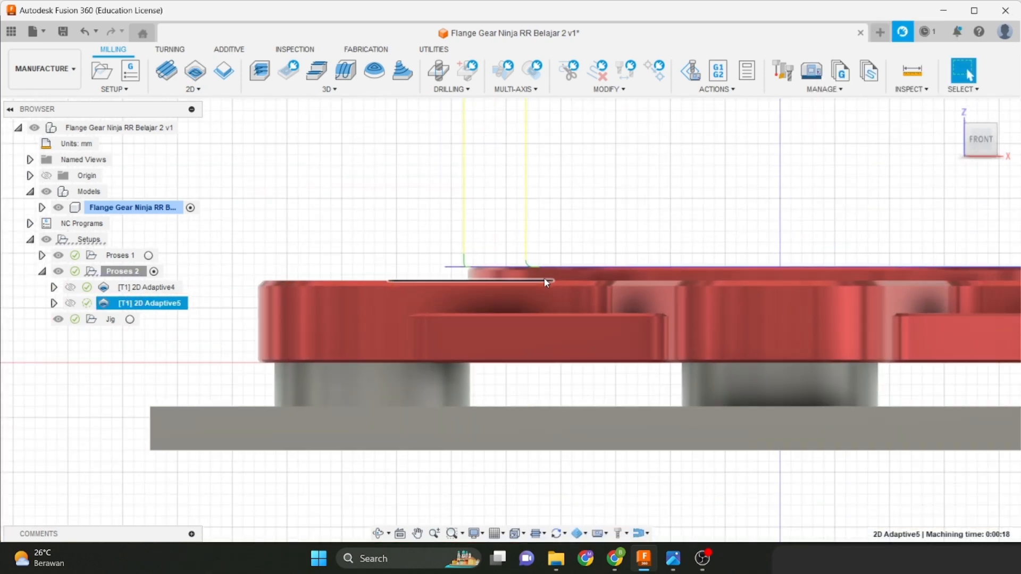
middle_click_drag(543, 279, 543, 344, "shift")
scroll(551, 295, "down", 1)
scroll(480, 414, "down", 1)
scroll(508, 355, "up", 1)
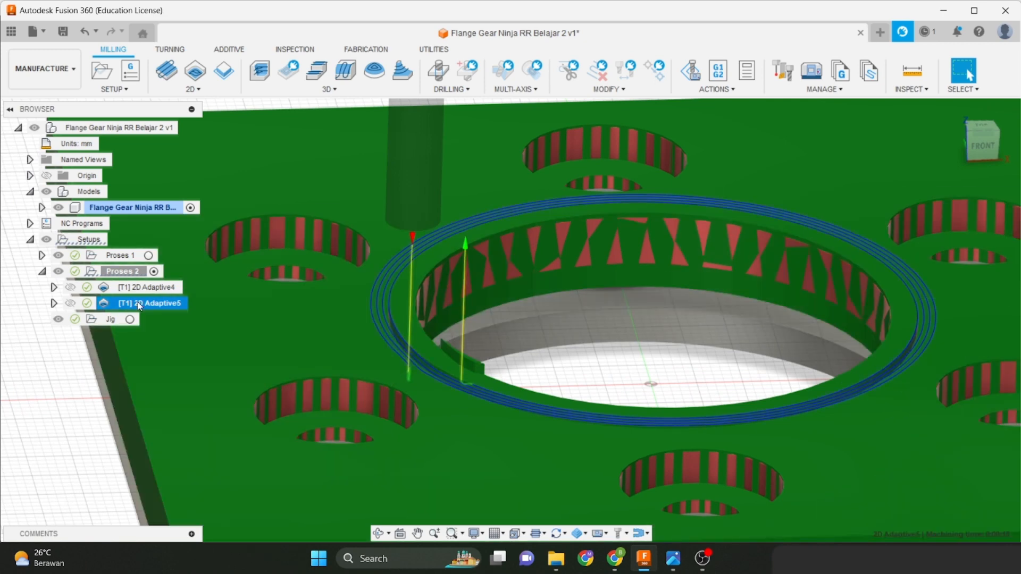
Edit the second adaptive operation to an optimal load of 1 mm and regenerate its toolpath.
right_click(129, 304)
left_click(476, 122)
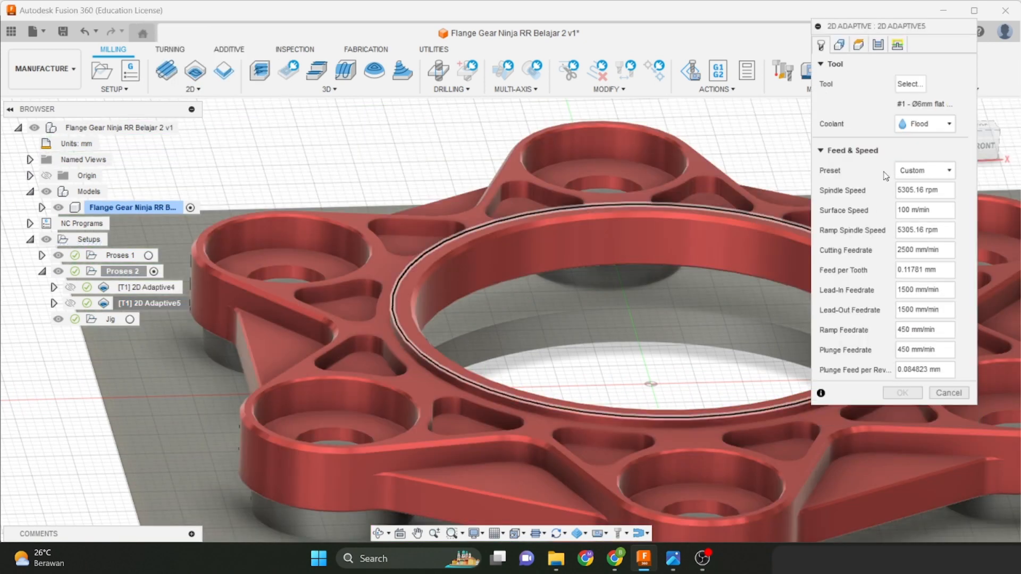
left_click(878, 44)
left_click(915, 103)
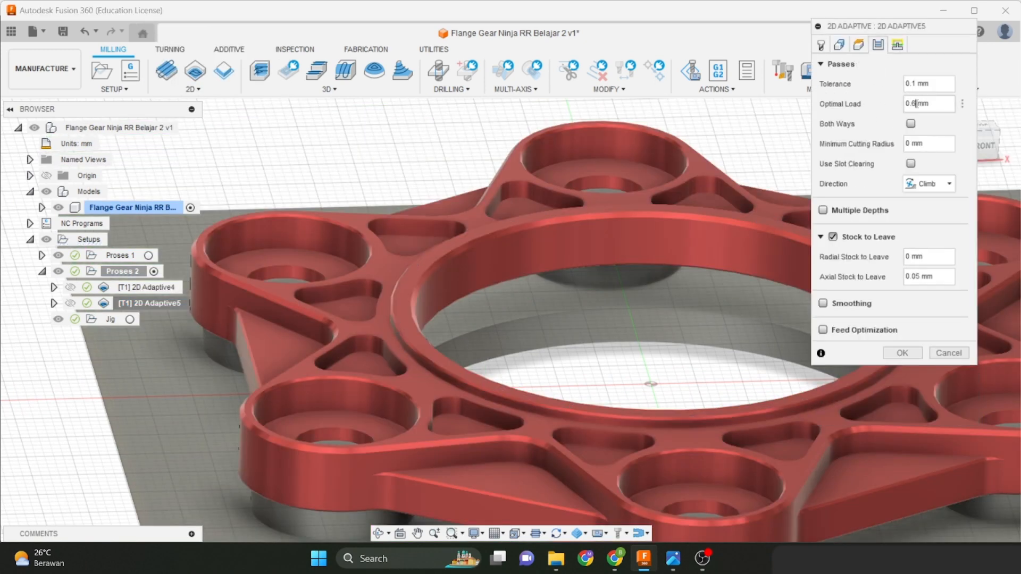
type("1")
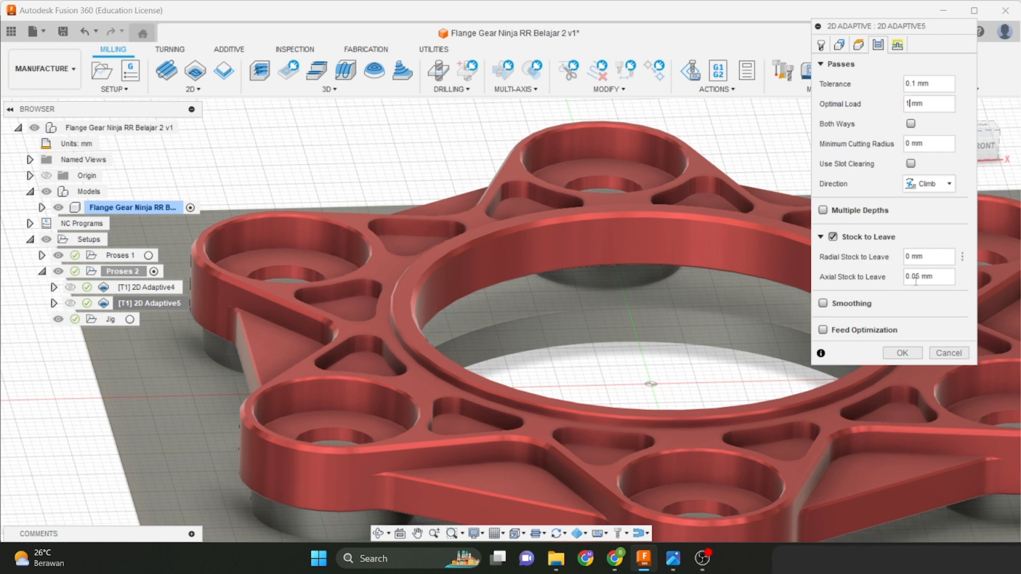
left_click(896, 353)
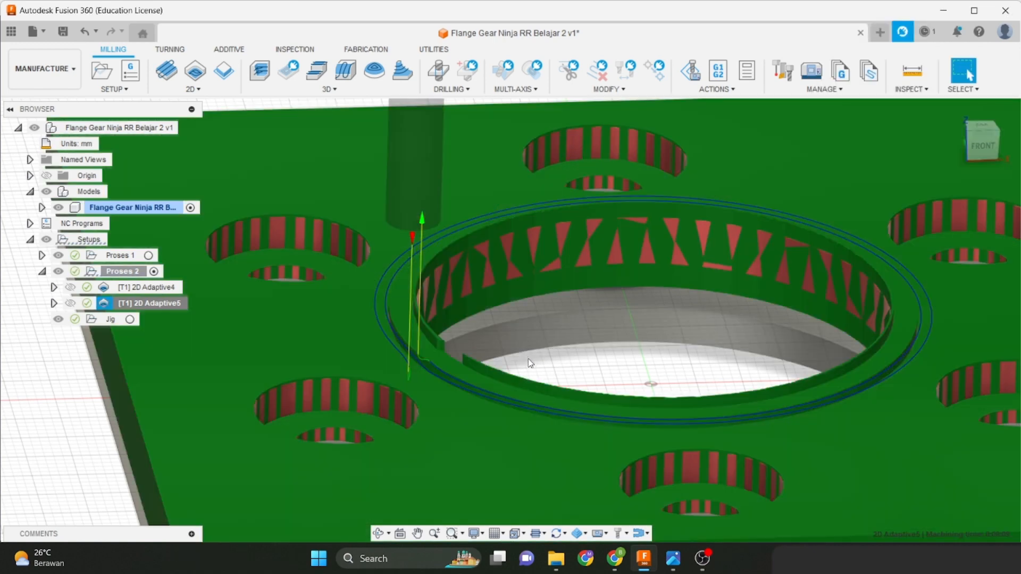
middle_click_drag(527, 358, 524, 384, "shift")
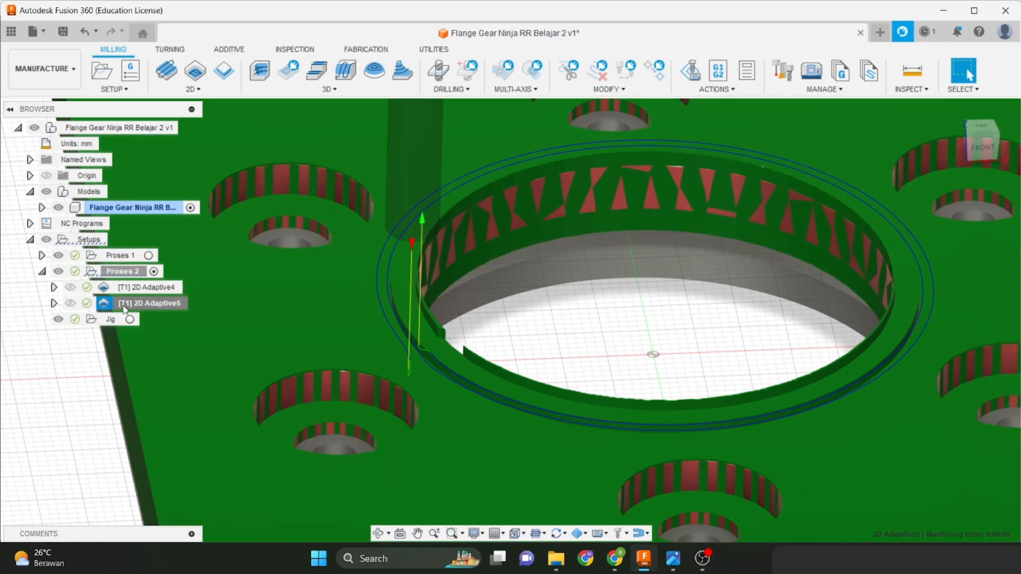
Try adding the central bore's edge as an outward-facing pocket chain and the ring's outer edge as a stock contour, and regenerate the toolpath.
right_click(125, 310)
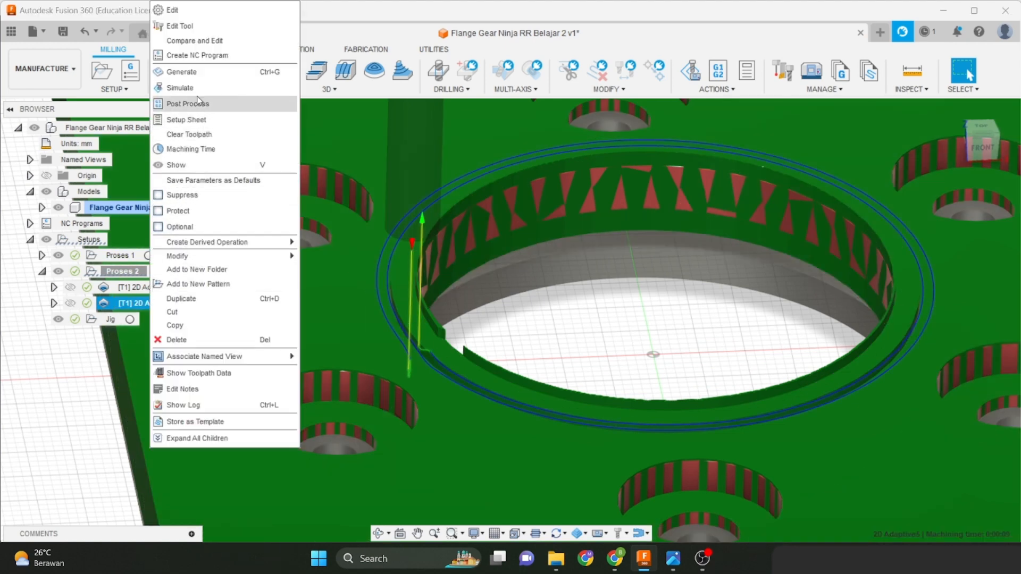
left_click(172, 10)
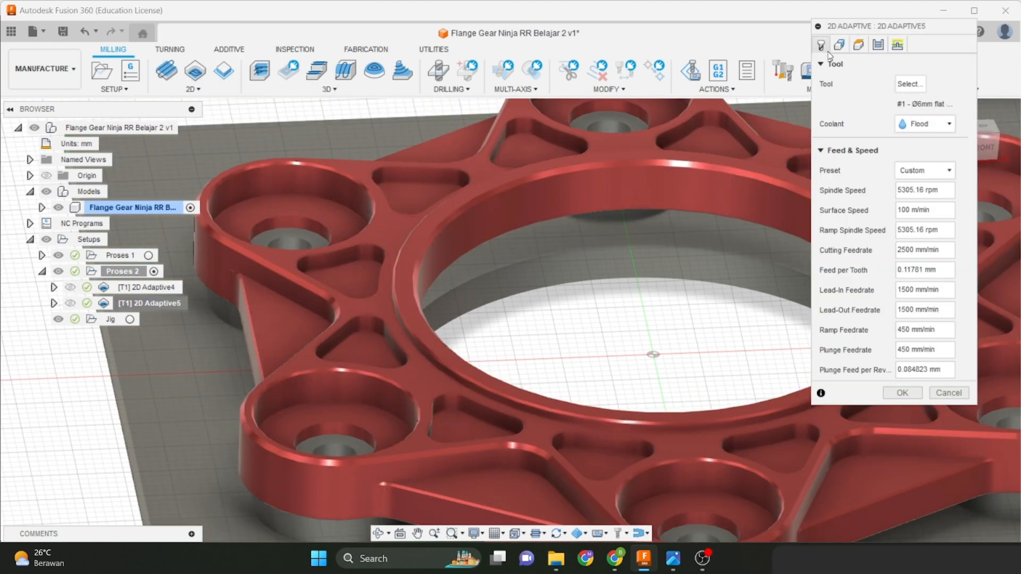
left_click(831, 51)
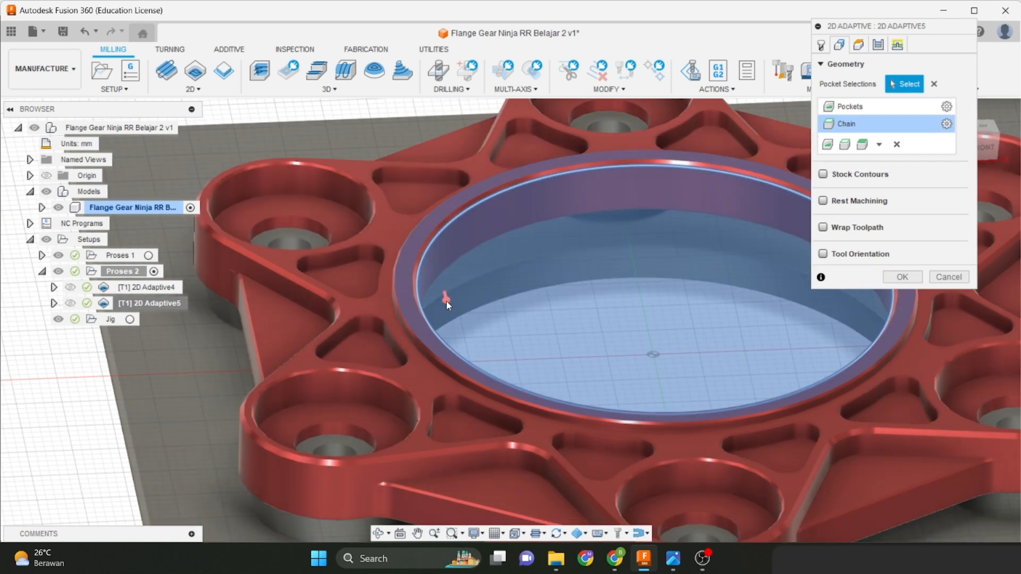
left_click(447, 301)
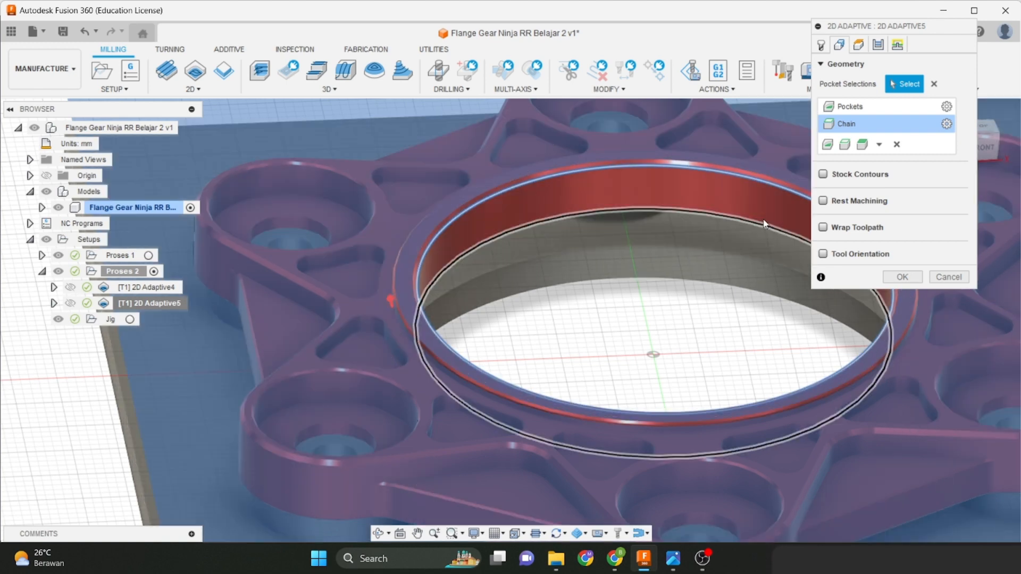
left_click(835, 176)
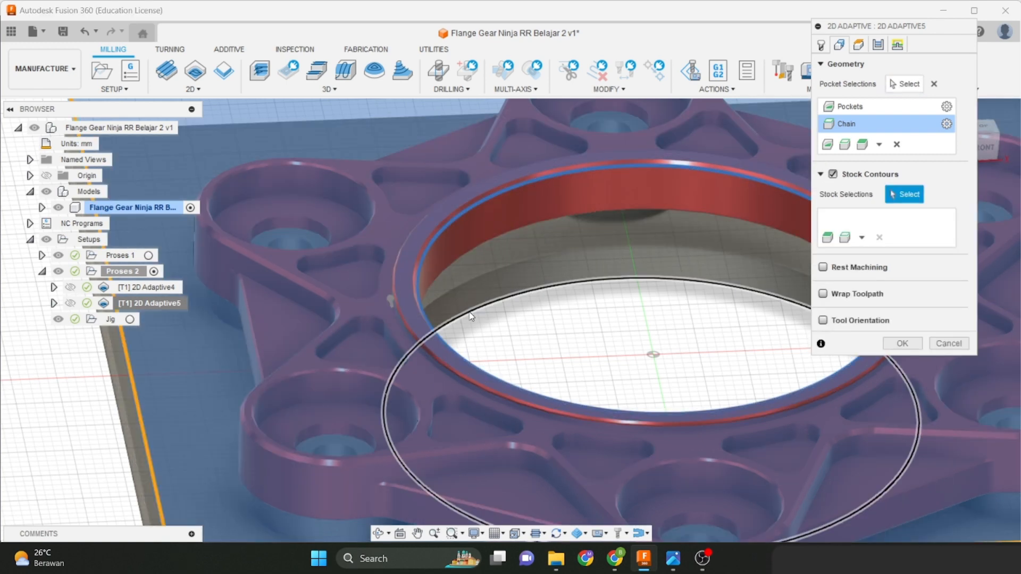
left_click(414, 331)
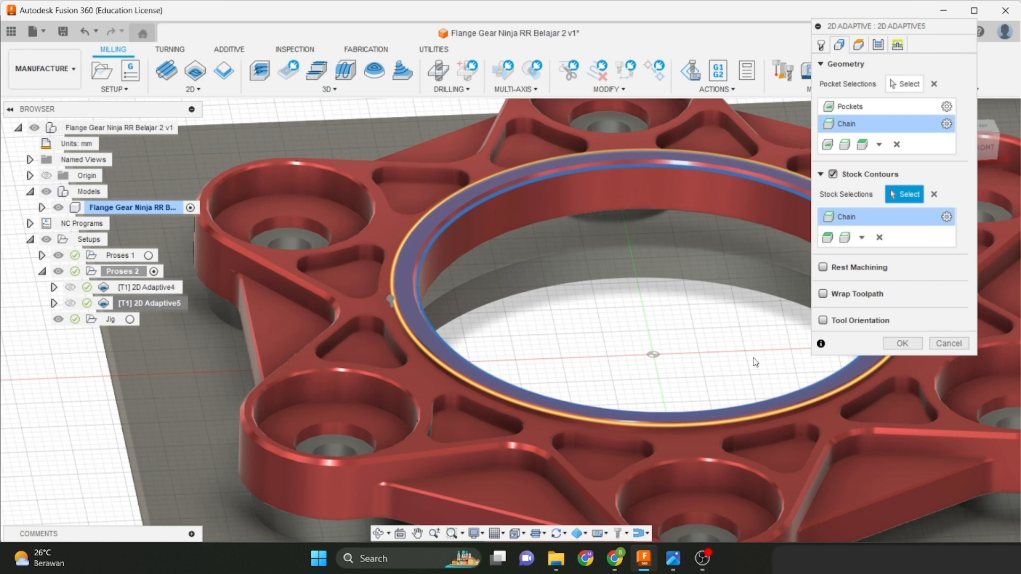
left_click(902, 343)
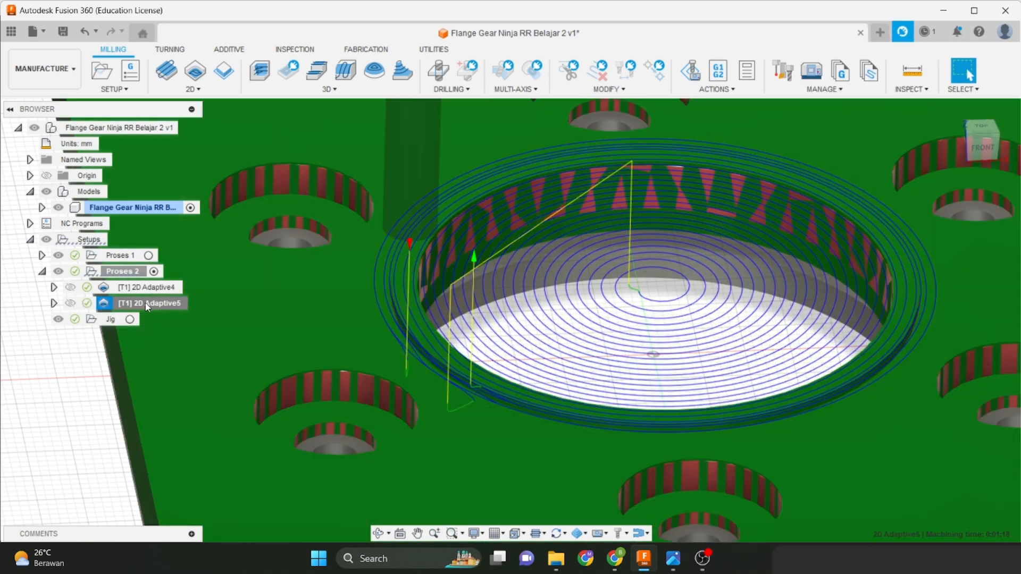
Reopen the second adaptive operation, disable its stock contours and remove the bore edge chain from its pocket selections.
right_click(149, 303)
left_click(223, 8)
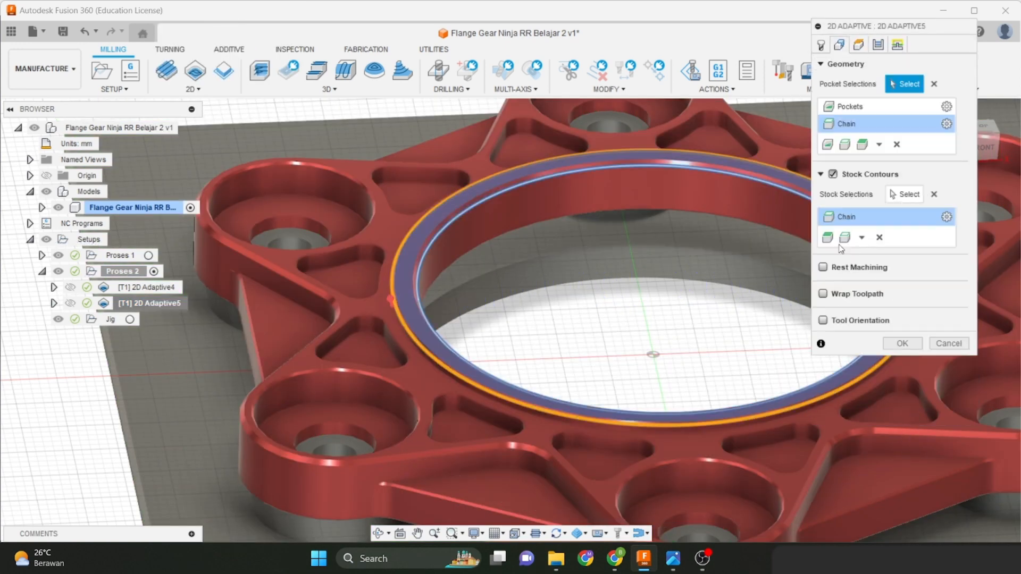
left_click(833, 174)
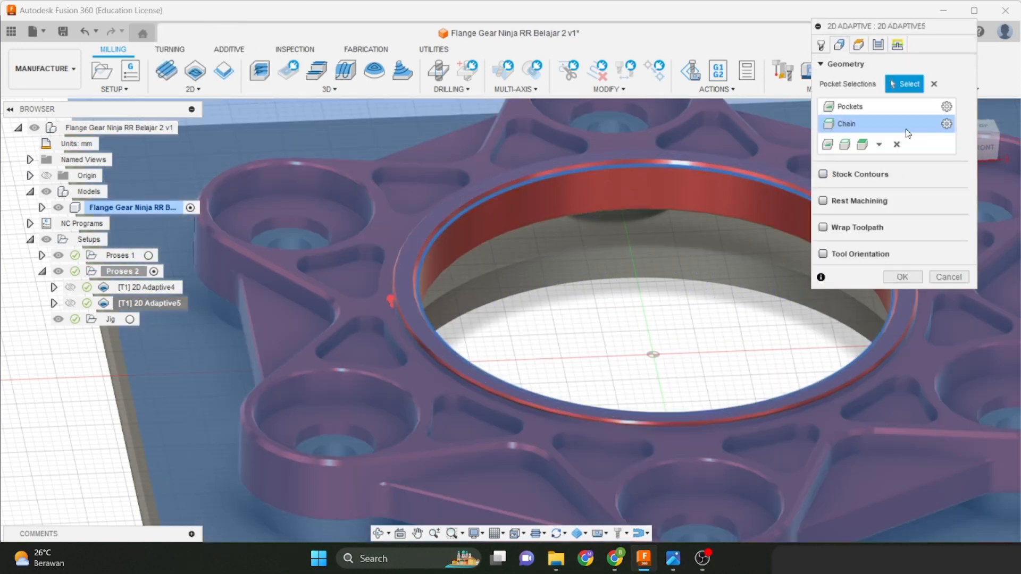
left_click(896, 144)
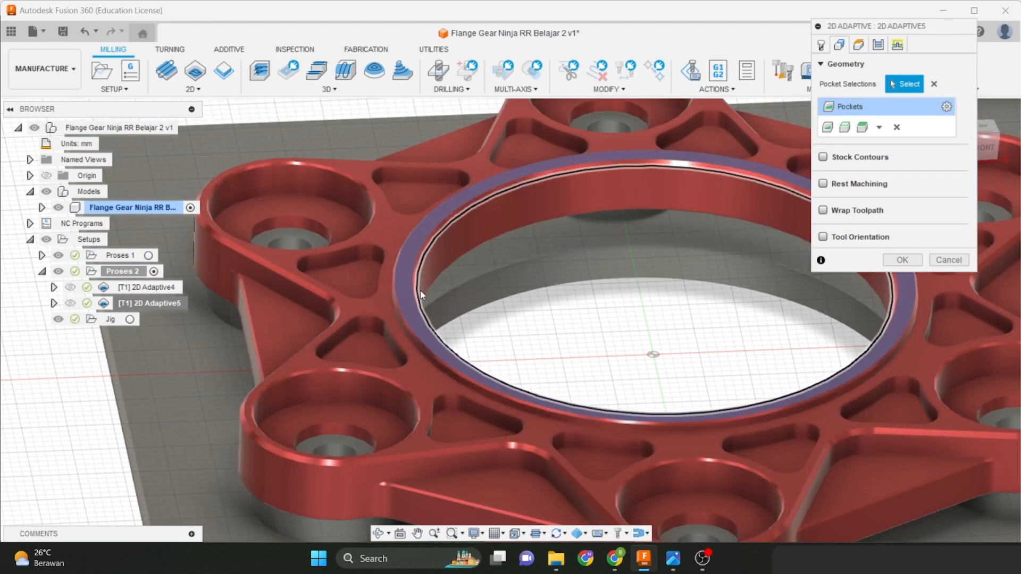
Try selecting the central bore's upper edge again as an additional pocket chain.
scroll(418, 278, "up", 3)
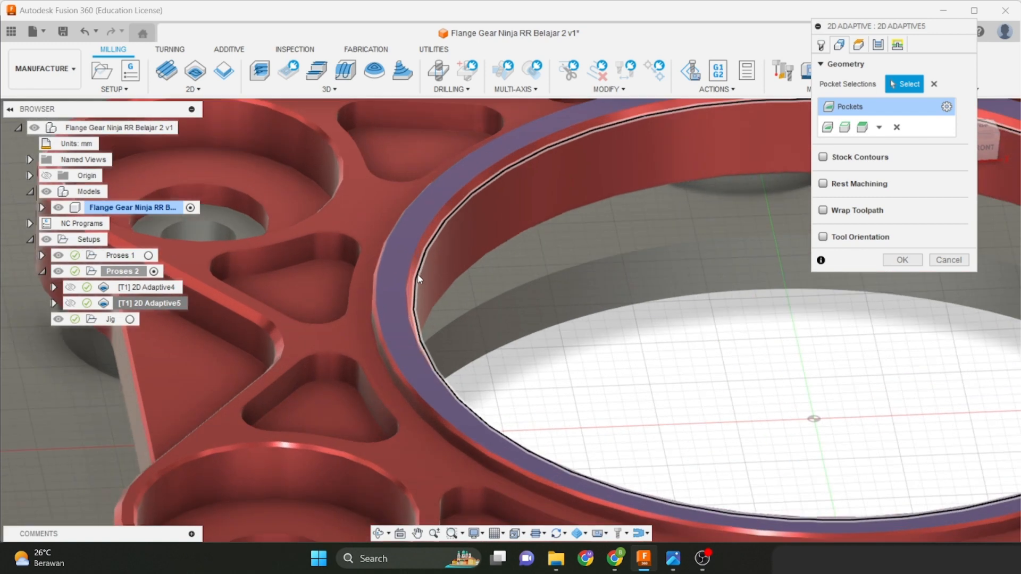
scroll(416, 272, "up", 3)
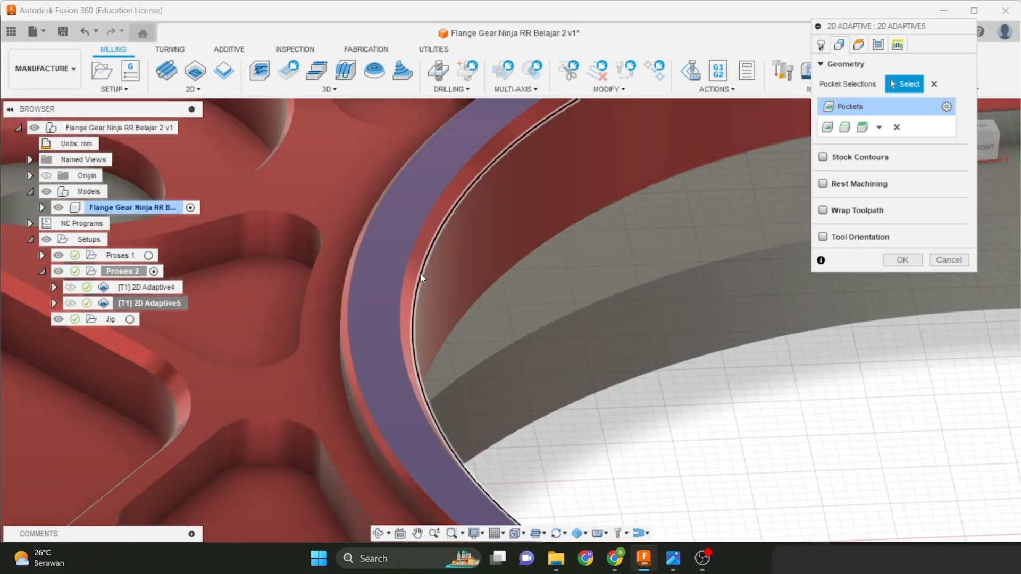
left_click(421, 277)
scroll(468, 319, "down", 5)
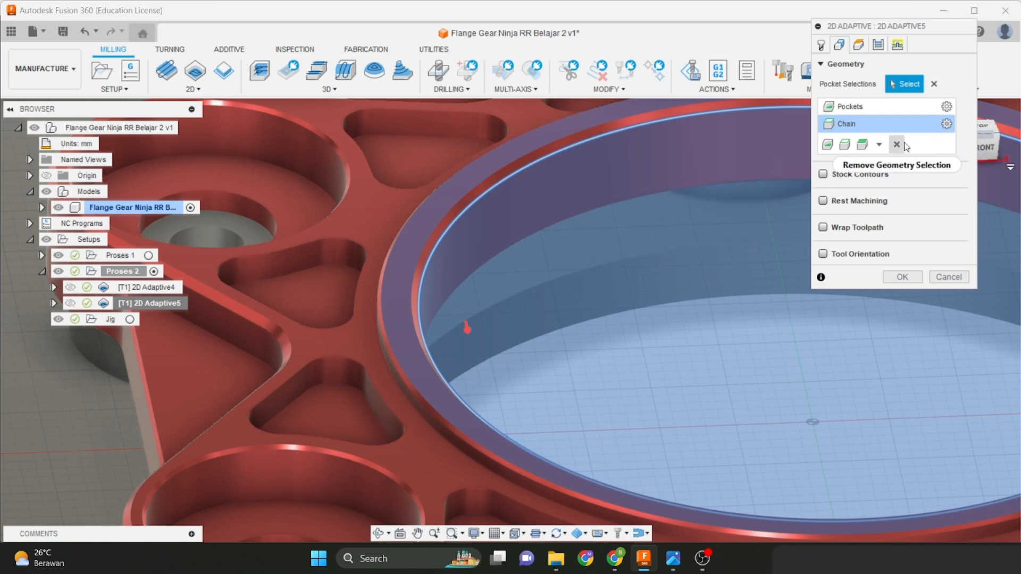
scroll(467, 260, "down", 6)
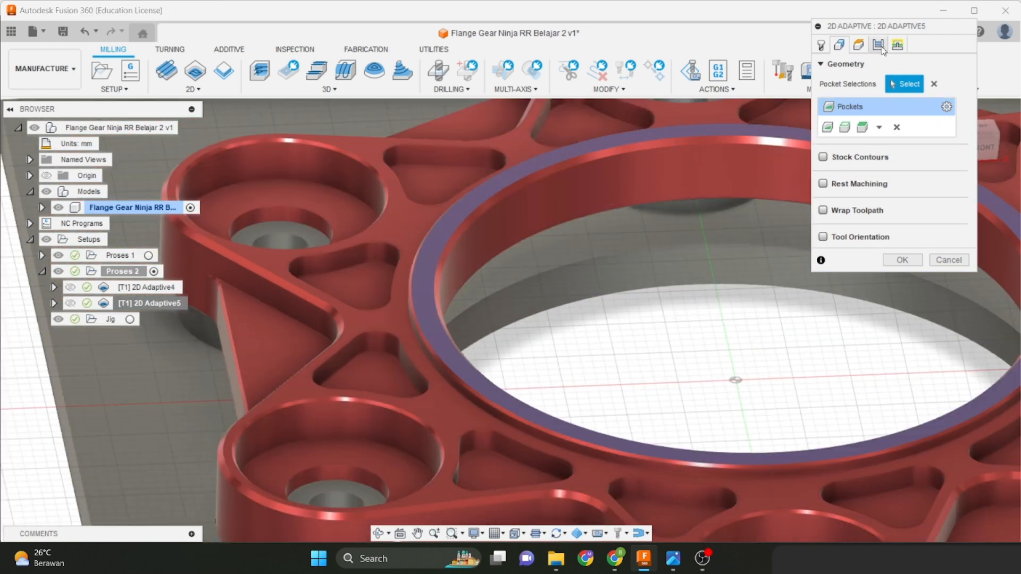
Set the second adaptive operation's optimal load to 0.6 mm and regenerate the toolpath.
left_click(866, 46)
left_click(879, 45)
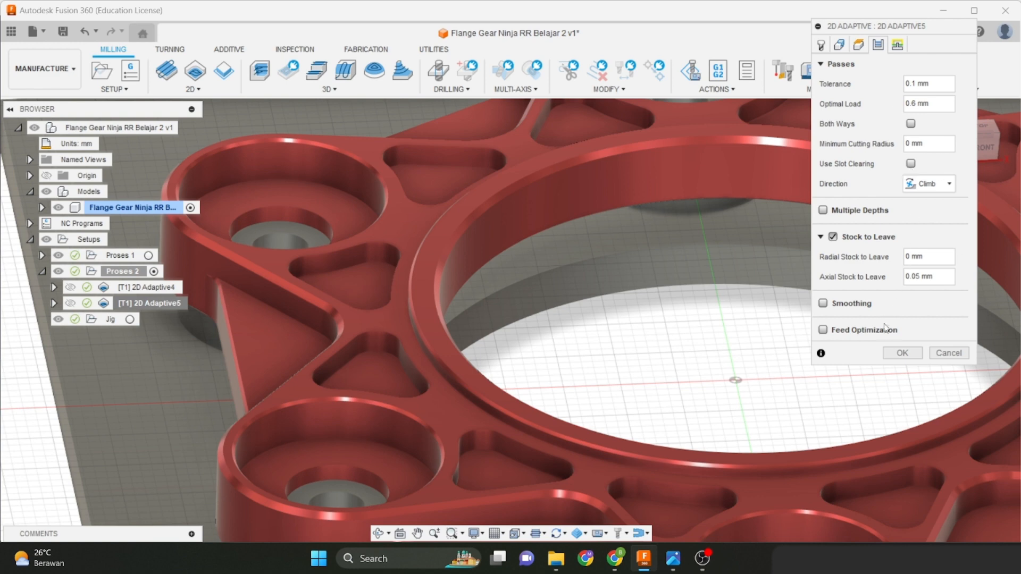
left_click(903, 353)
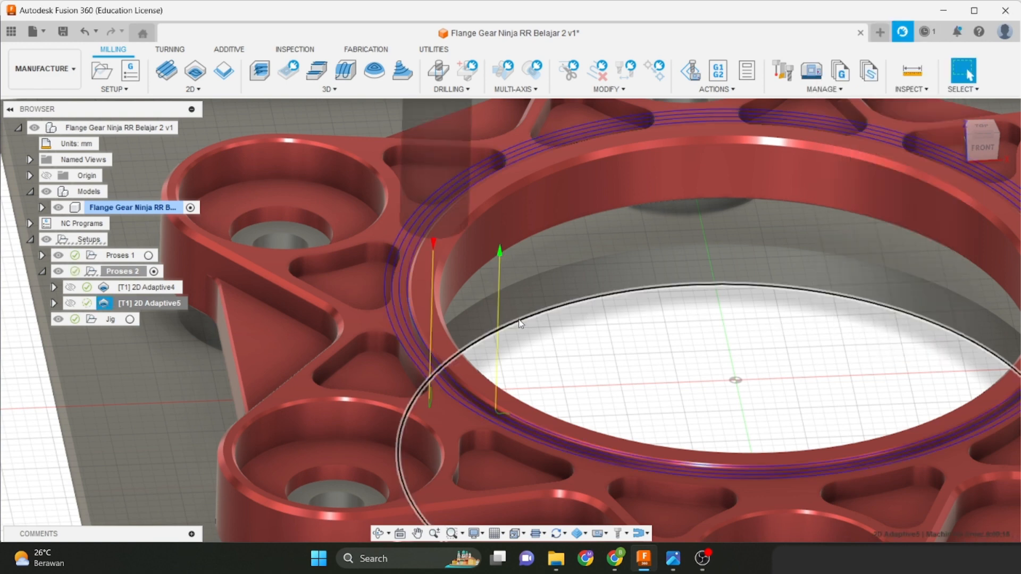
Examine the regenerated toolpath's coverage and height over the central ring in angled and front views, and compare it with the bare flange.
scroll(521, 323, "up", 1)
scroll(508, 365, "down", 2)
middle_click_drag(514, 390, 476, 384, "shift")
scroll(538, 382, "down", 2)
scroll(519, 340, "down", 1)
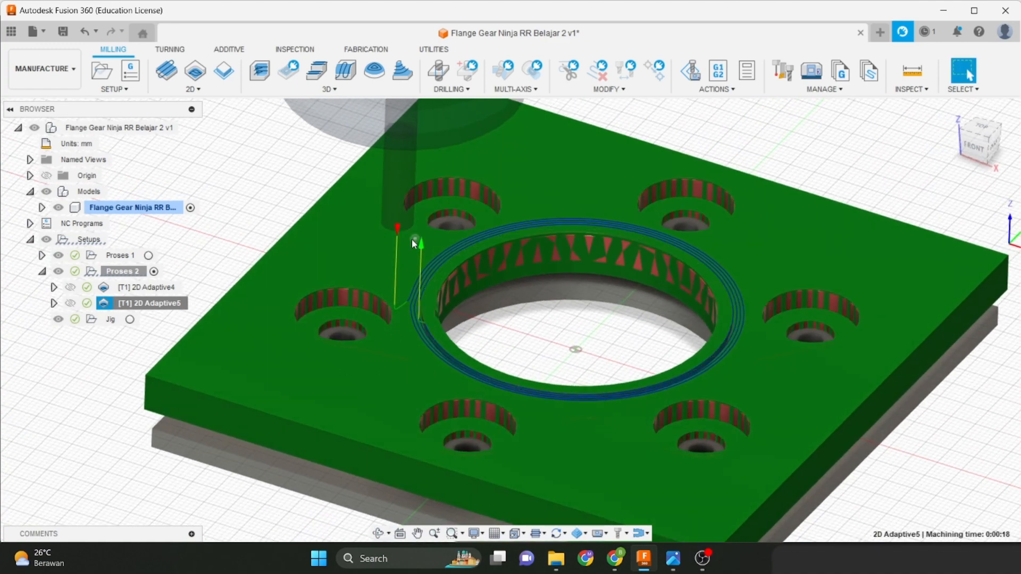
middle_click_drag(487, 311, 499, 278, "shift")
scroll(793, 294, "up", 3)
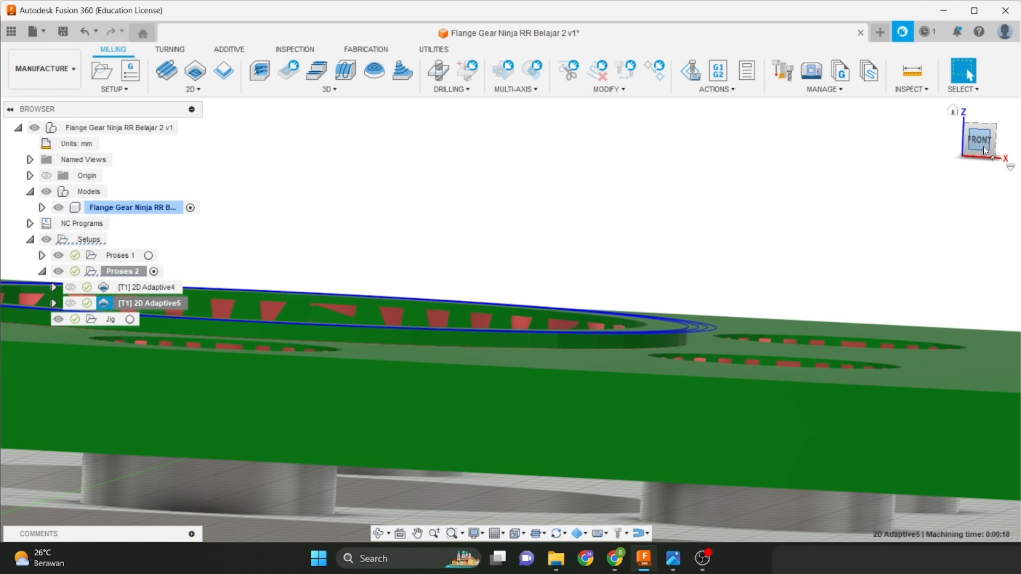
left_click(984, 146)
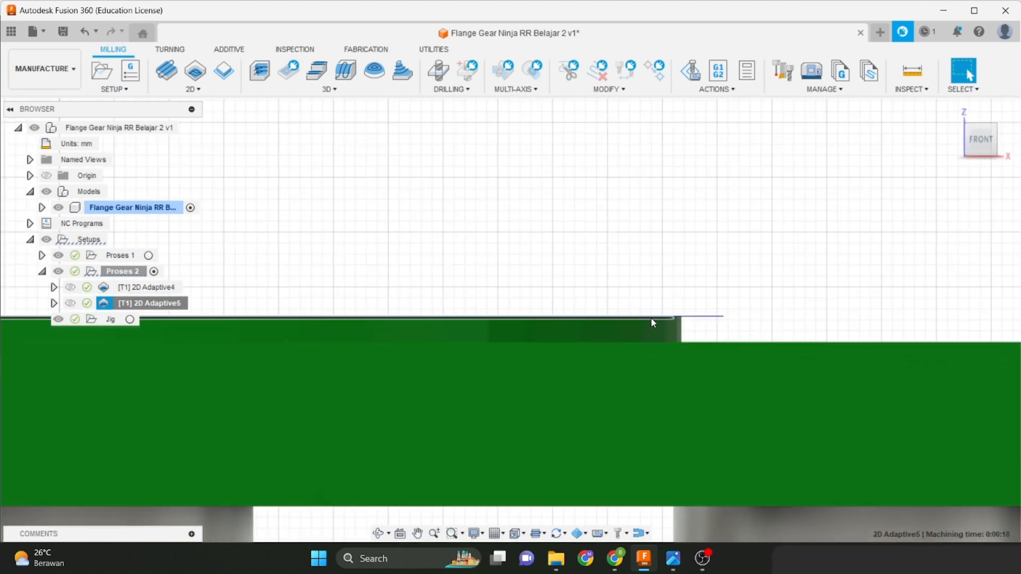
scroll(651, 318, "down", 5)
middle_click_drag(651, 317, 592, 343, "shift")
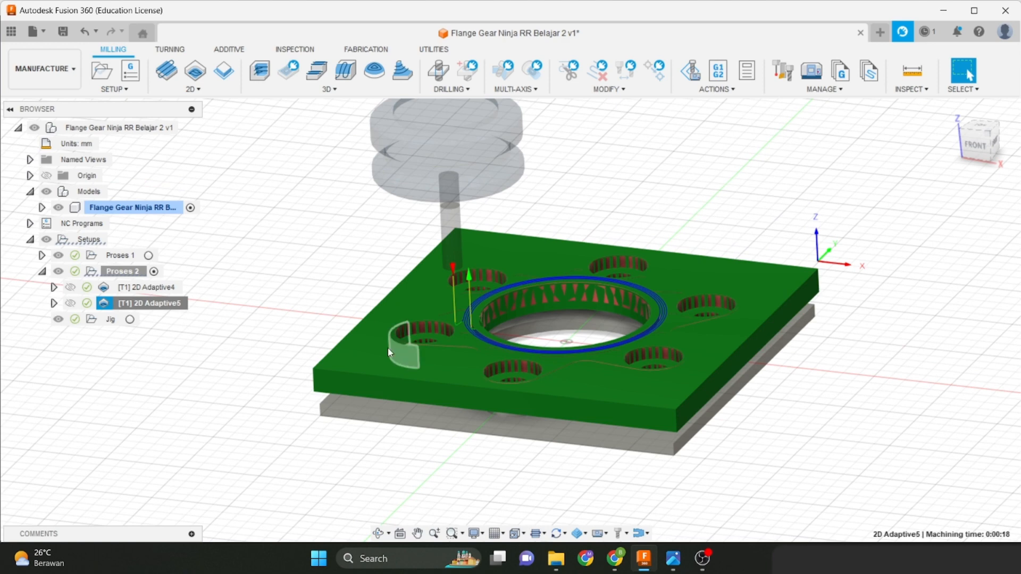
scroll(384, 348, "up", 4)
scroll(365, 356, "down", 1)
left_click(305, 335)
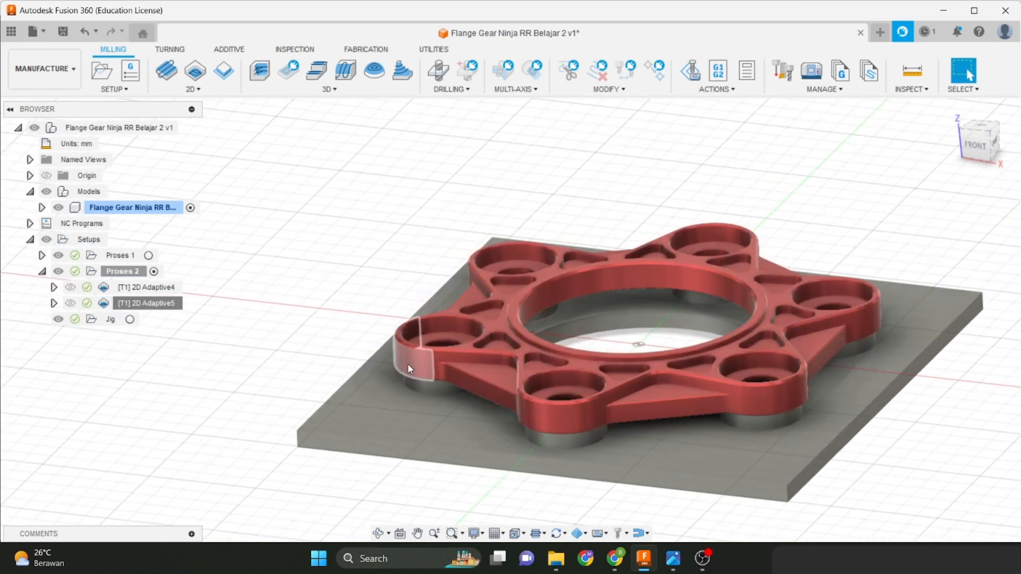
Duplicate the second adaptive operation, 2D Adaptive5, within the Proses 2 setup.
left_click(138, 303)
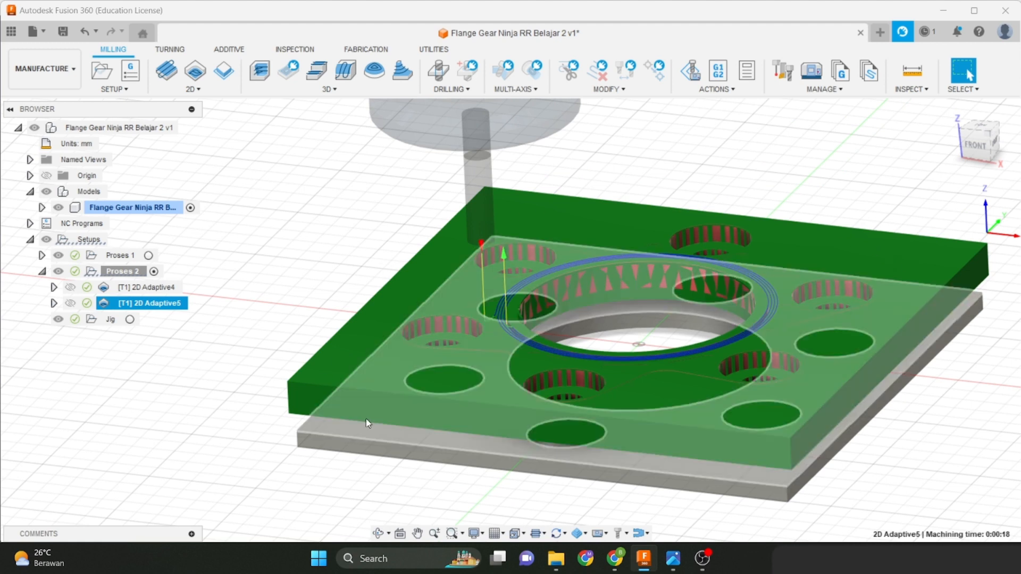
right_click(137, 309)
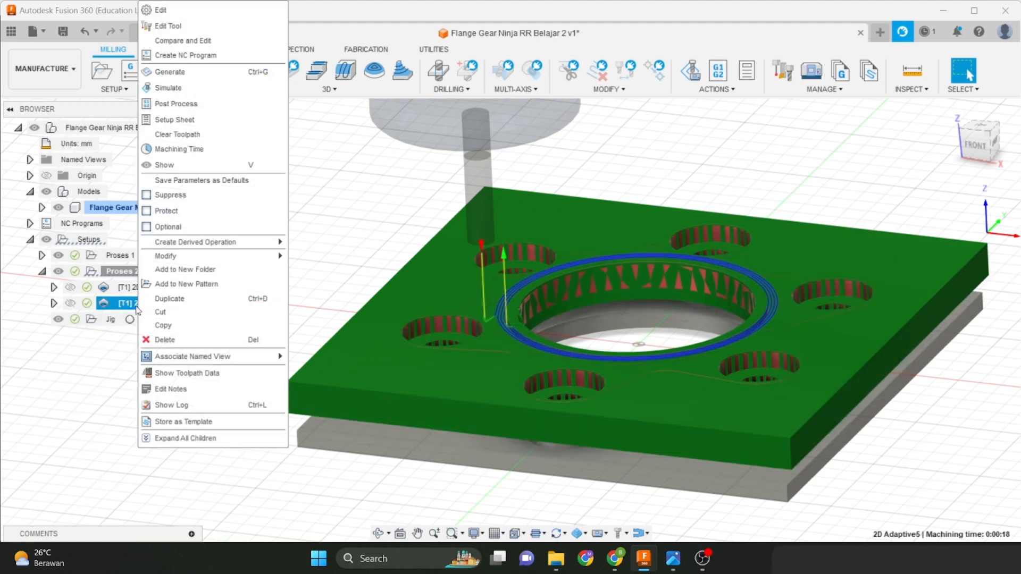
left_click(151, 301)
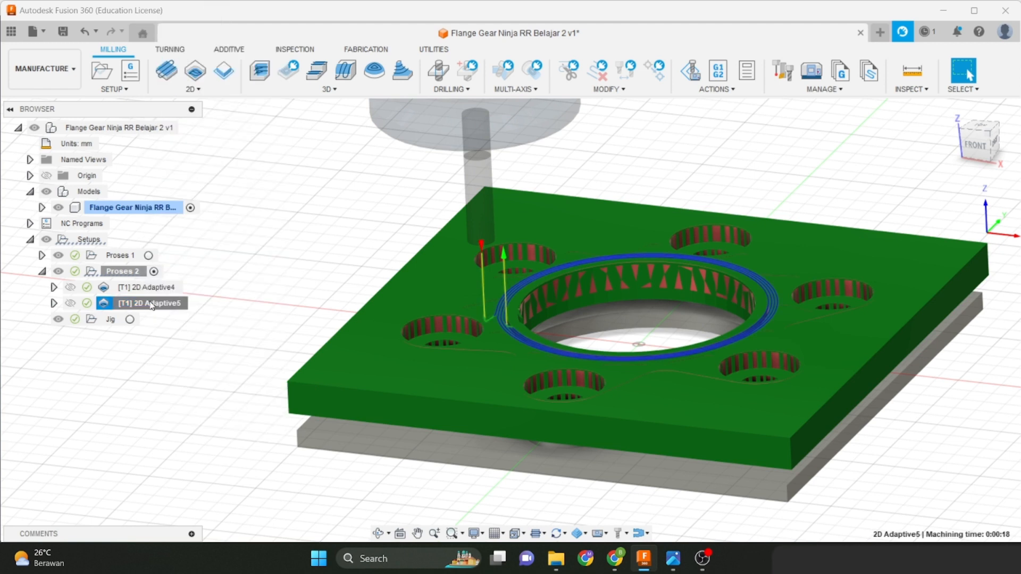
left_click(161, 323)
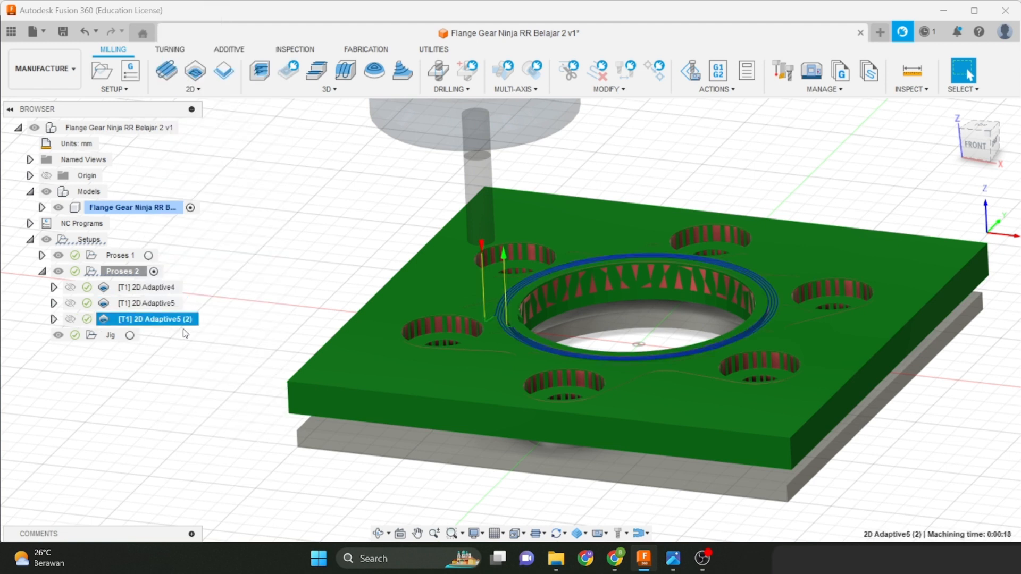
In the duplicated operation, replace the ring pocket selection with the chain along the flange's lower outer edge.
right_click(181, 322)
left_click(237, 14)
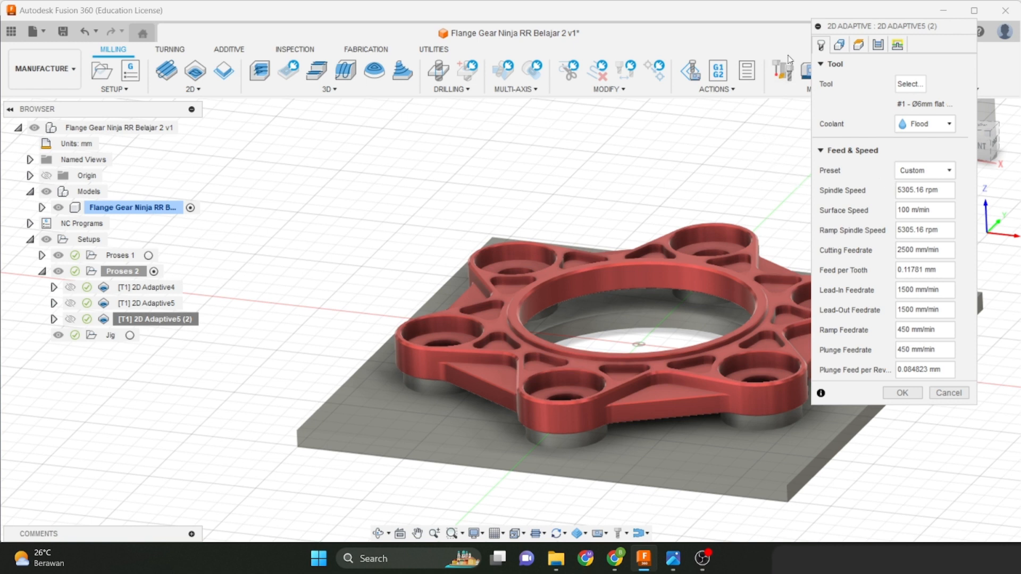
left_click(839, 45)
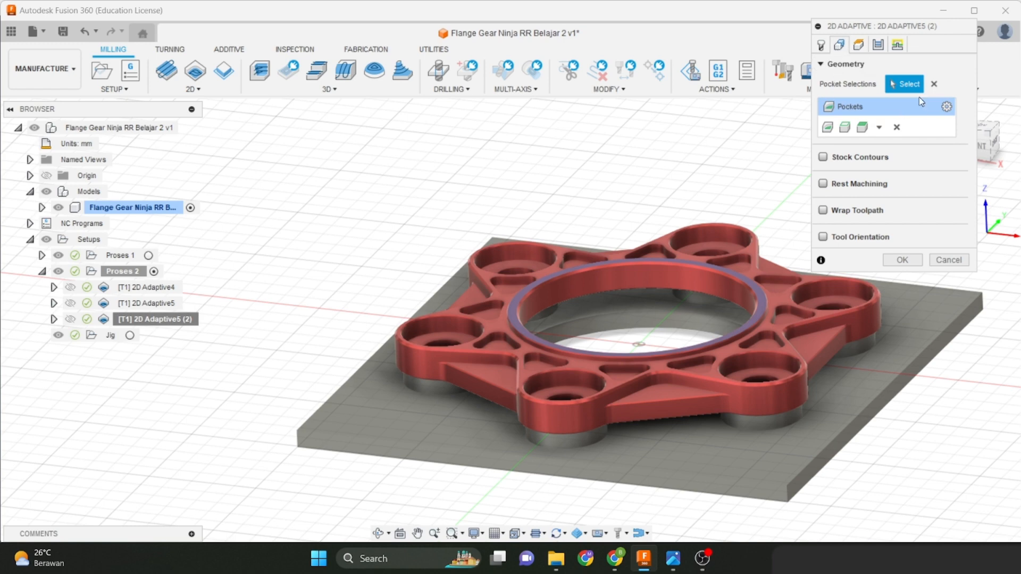
left_click(934, 84)
scroll(611, 290, "up", 5)
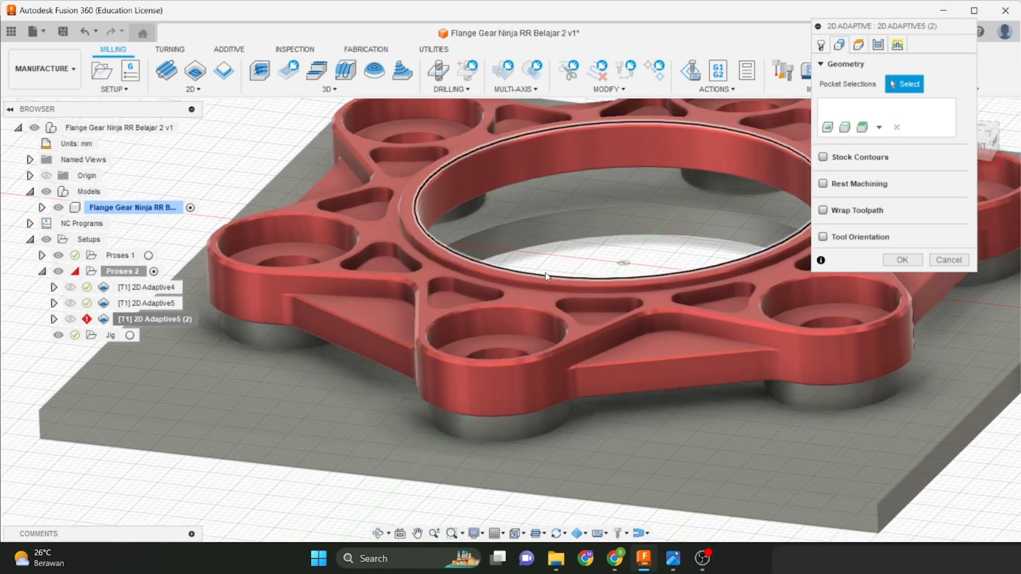
scroll(446, 405, "up", 5)
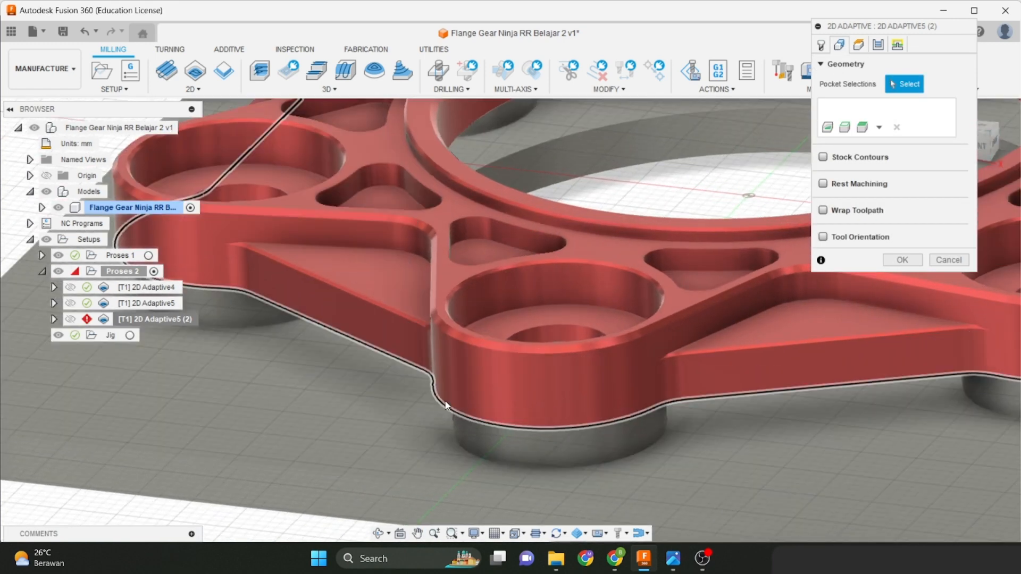
scroll(446, 406, "down", 8)
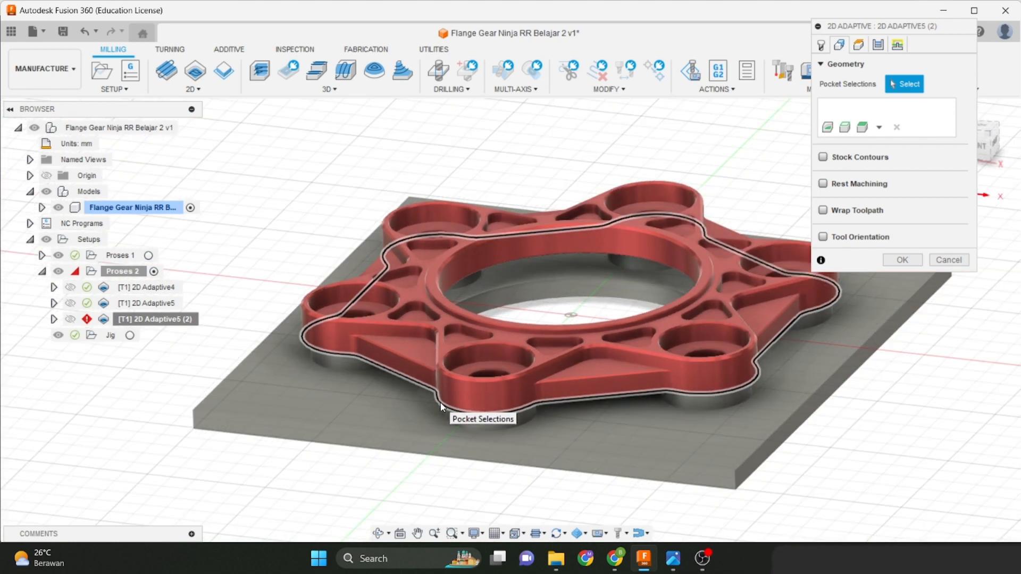
left_click(441, 406)
scroll(428, 251, "down", 2)
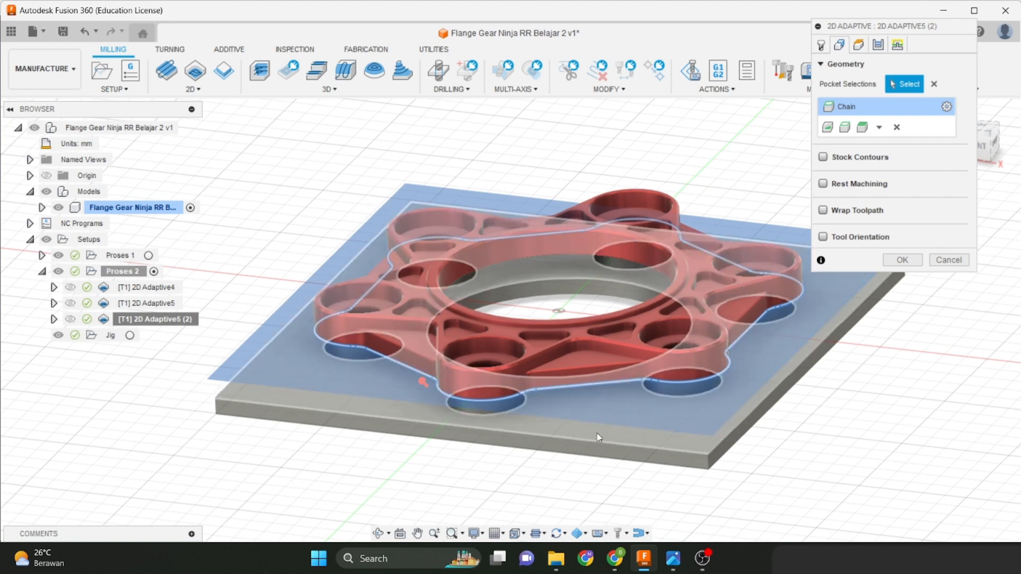
Set the copied operation's bottom height to an offset of -10.5 mm from the stock top, checking it in front view.
left_click(859, 46)
left_click_drag(918, 29, 937, 189)
left_click(984, 143)
scroll(728, 330, "up", 3)
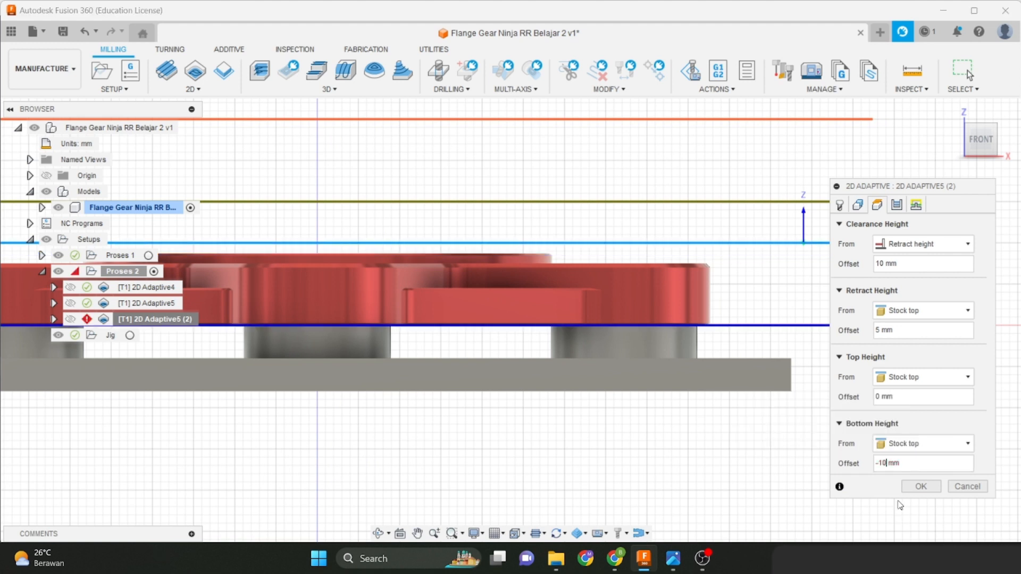
scroll(672, 280, "up", 5)
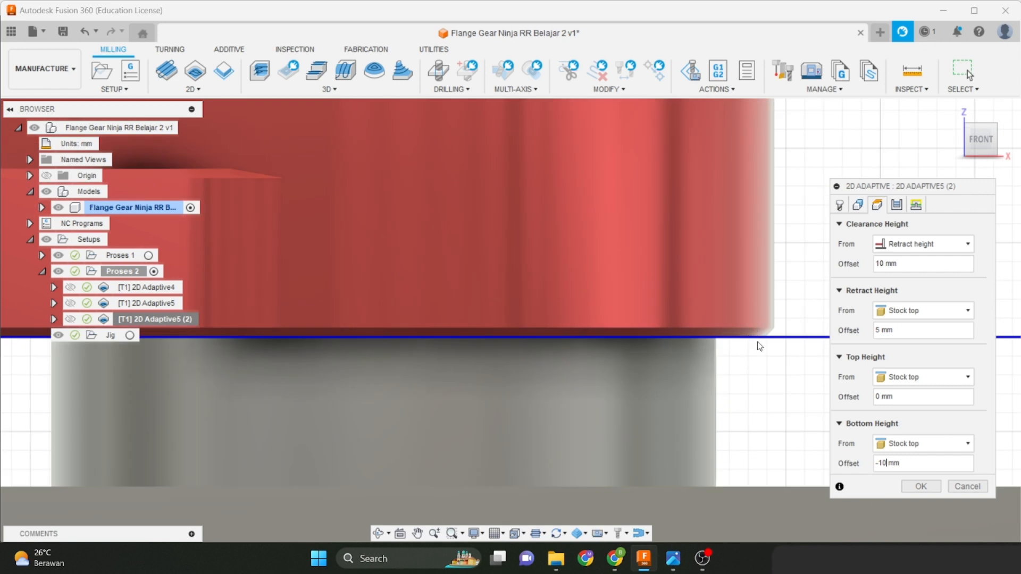
left_click(880, 465)
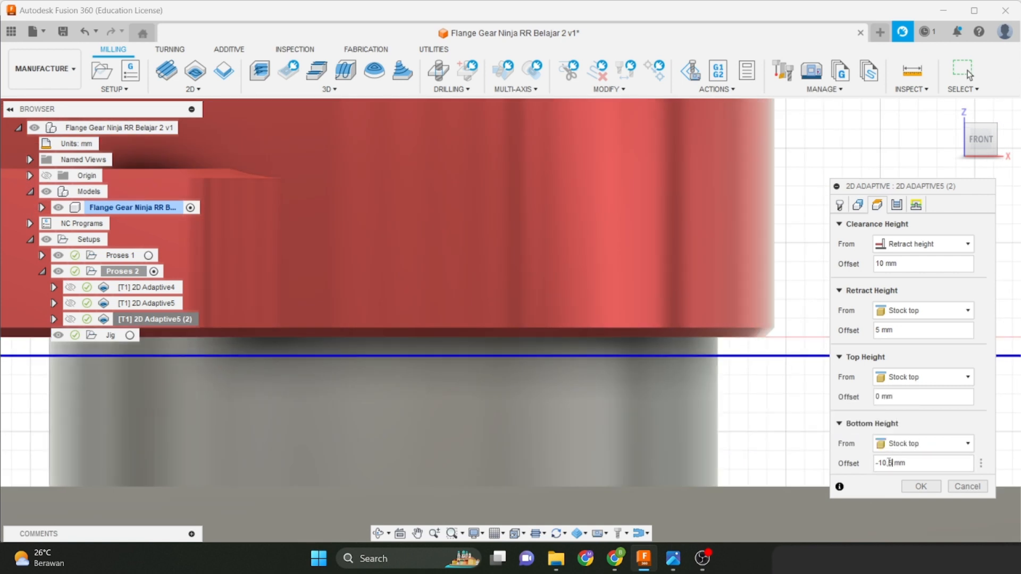
scroll(701, 272, "down", 5)
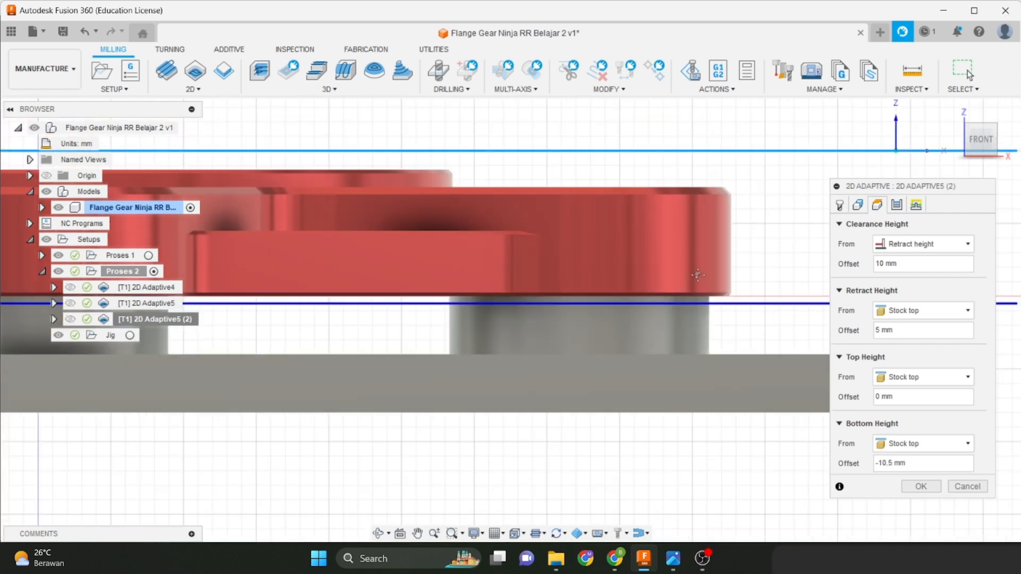
middle_click_drag(701, 273, 633, 297)
scroll(633, 297, "down", 1)
Enable multiple depths with a 5.5 mm maximum roughing stepdown, set radial stock to leave to 0.15 mm, and generate the toolpath.
left_click(897, 205)
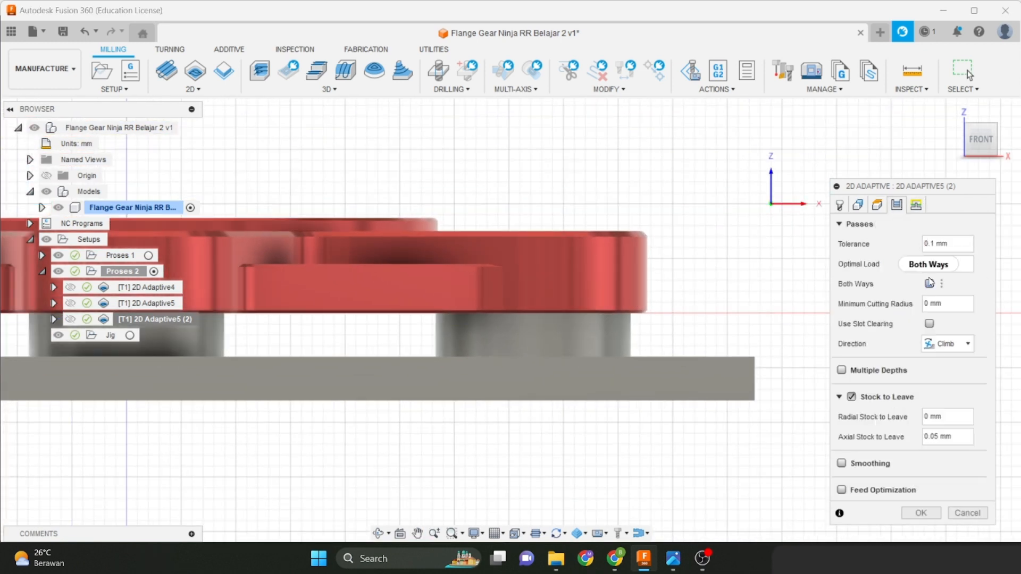
left_click(841, 371)
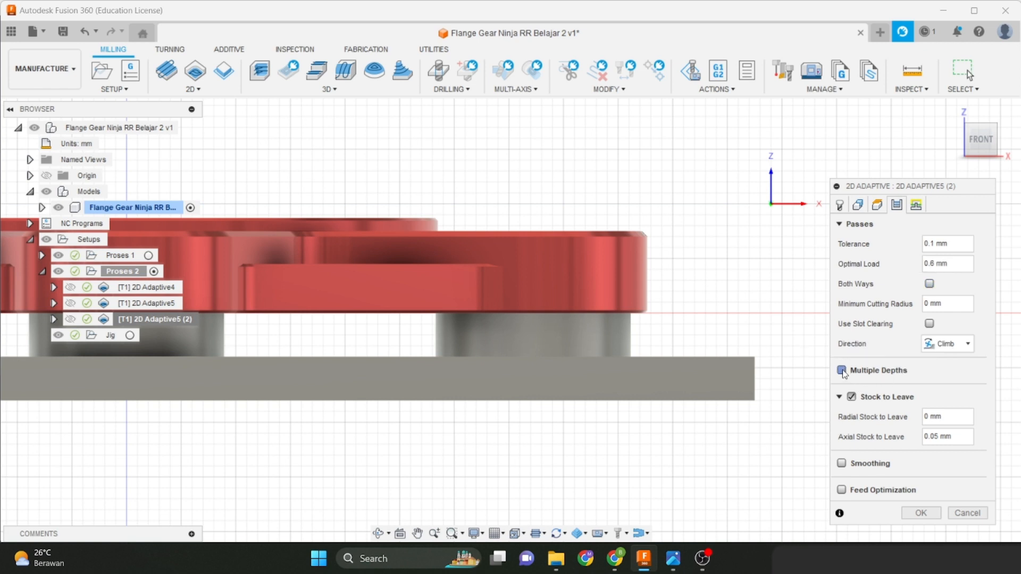
left_click_drag(911, 186, 900, 135)
left_click(867, 153)
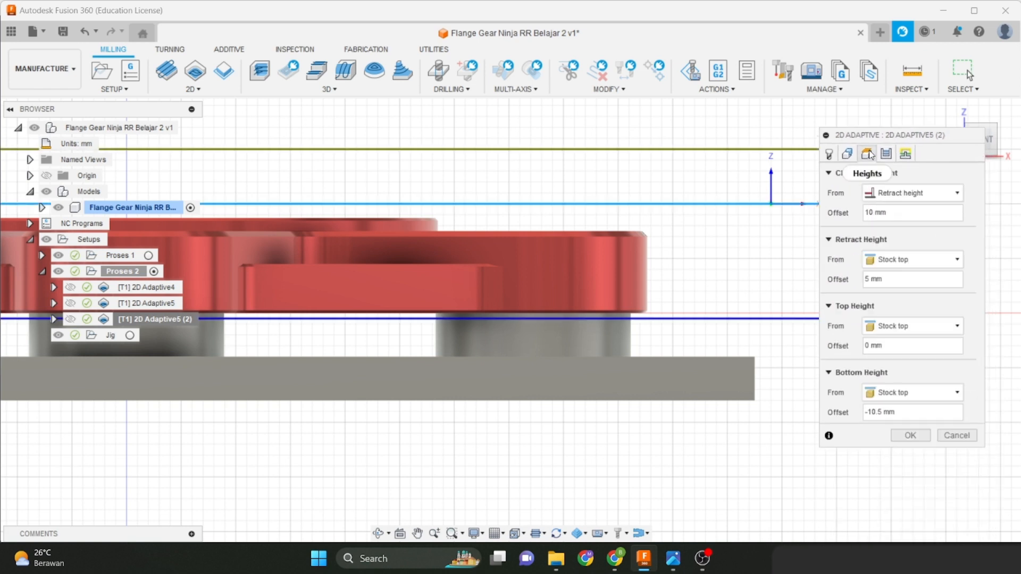
left_click(886, 154)
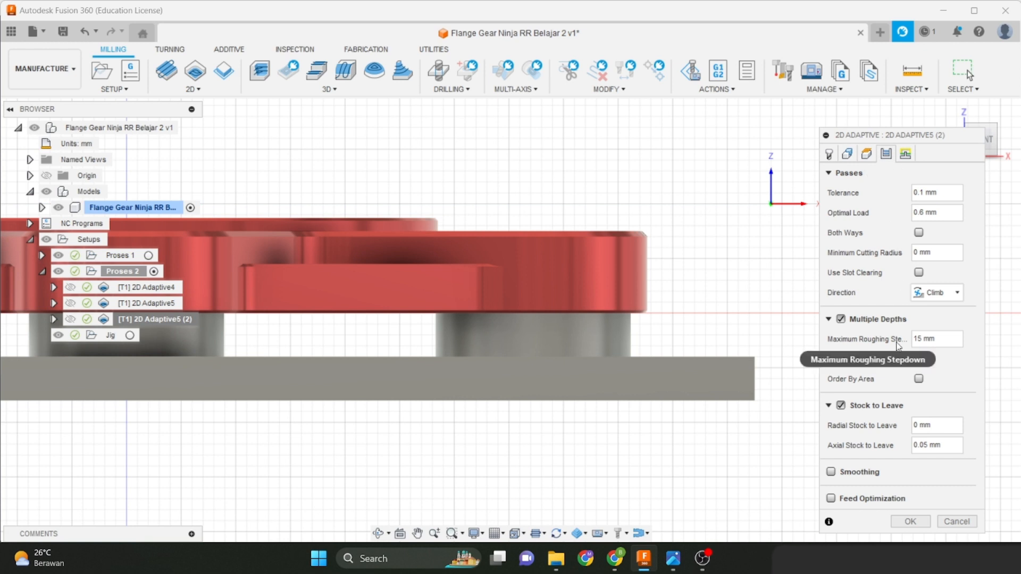
double_click(918, 339)
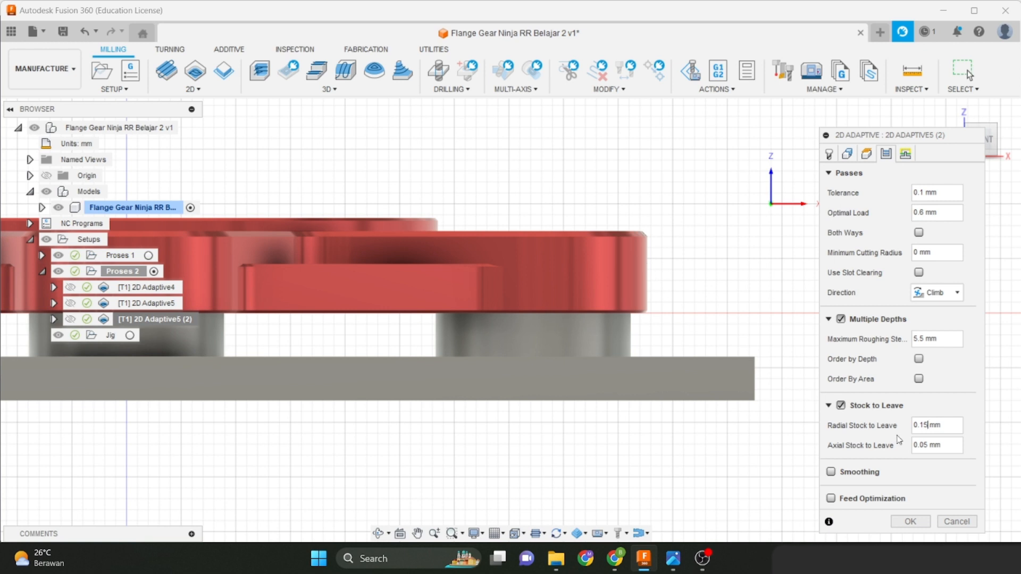
left_click_drag(927, 446, 901, 450)
left_click(911, 522)
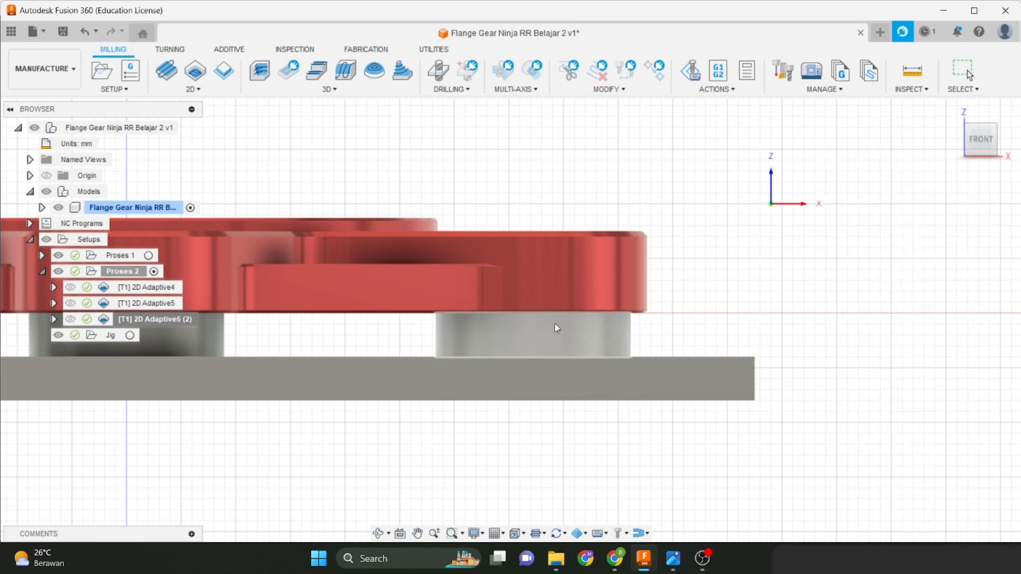
Examine the outer profile toolpath's depth levels and coverage around the flange from several angles.
scroll(561, 313, "down", 5)
middle_click_drag(609, 310, 705, 336)
scroll(664, 308, "up", 3)
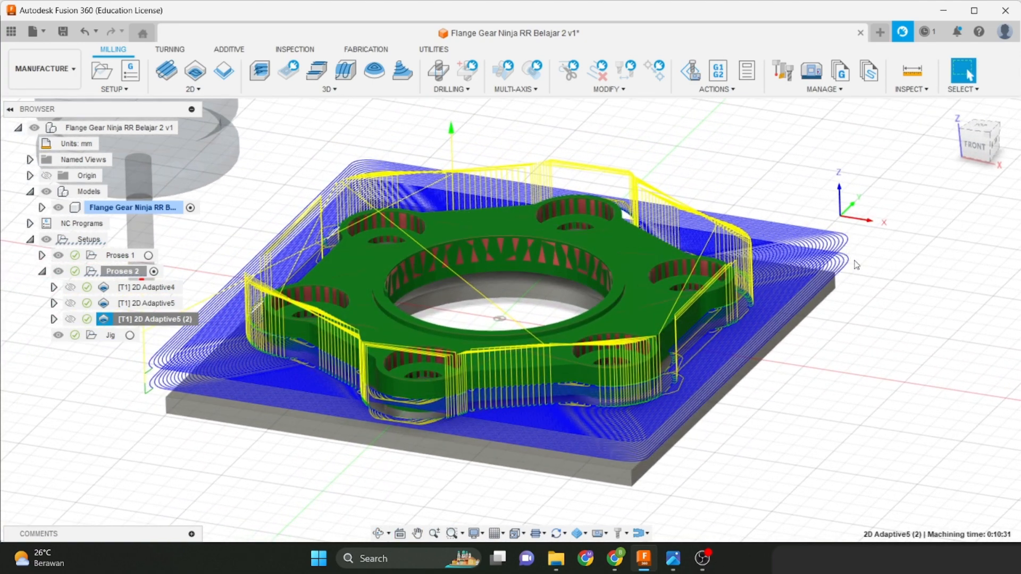
middle_click_drag(622, 373, 695, 412, "shift")
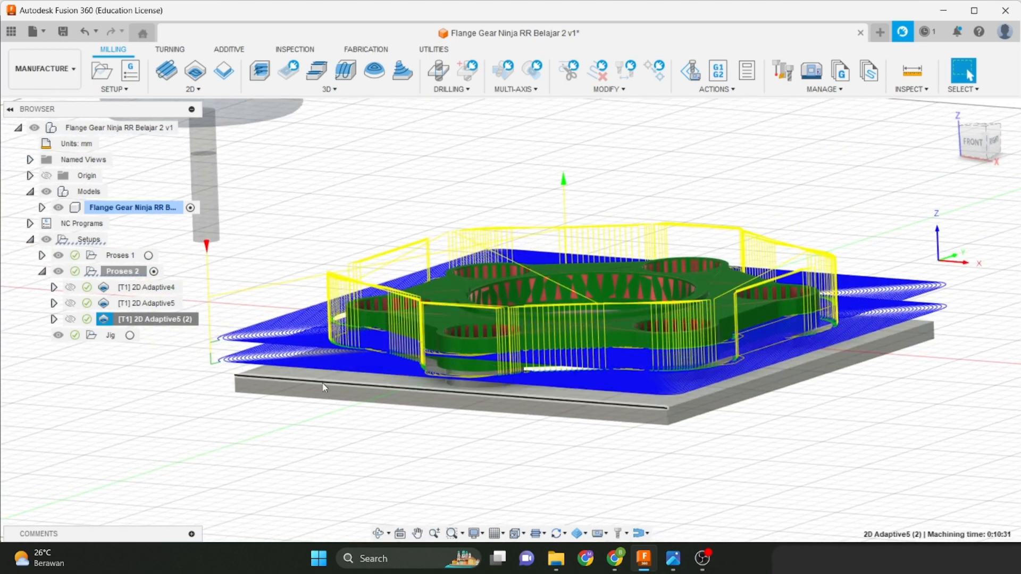
middle_click_drag(323, 388, 341, 416, "shift")
middle_click_drag(357, 359, 361, 384, "shift")
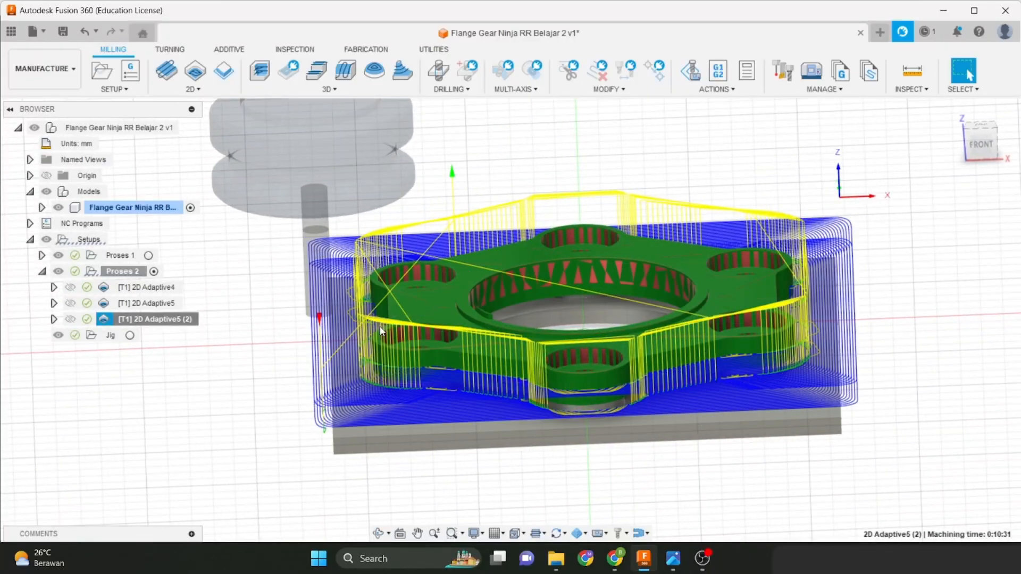
middle_click_drag(359, 331, 445, 341, "shift")
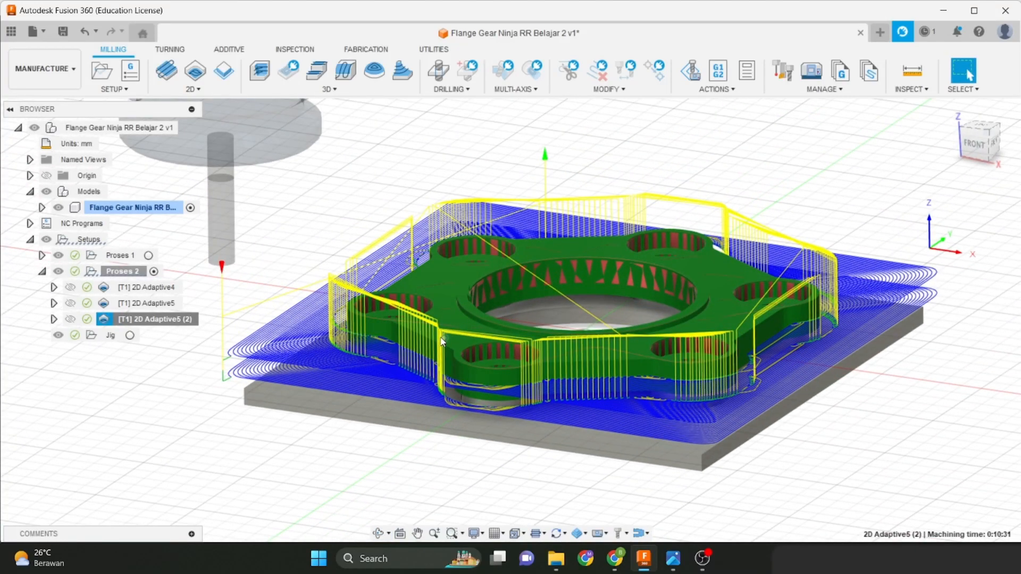
scroll(365, 266, "up", 2)
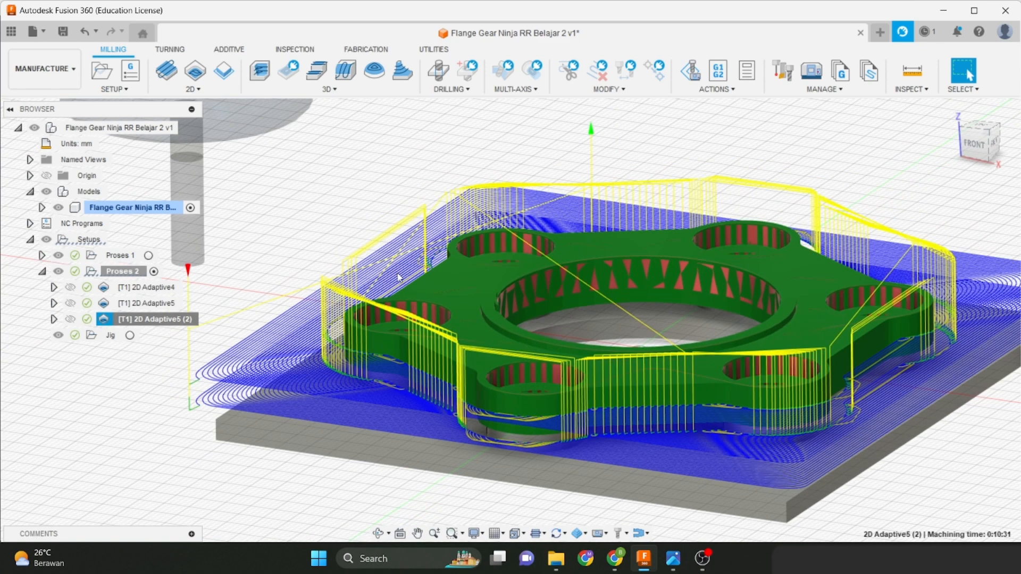
middle_click_drag(364, 266, 352, 290, "shift")
Compare the bare flange's triangular side recesses with the stock left by the outer profile toolpath.
left_click(305, 258)
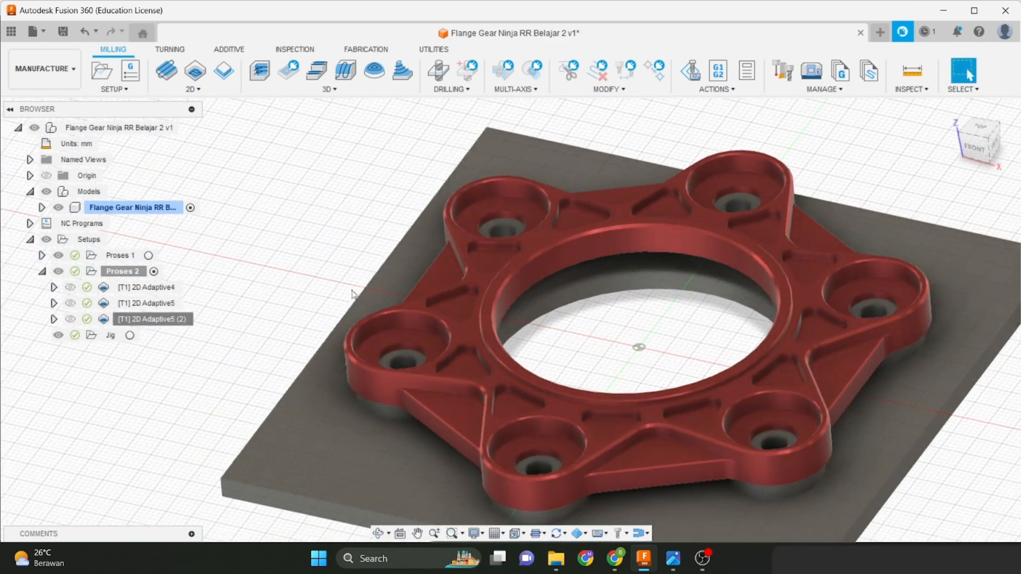
scroll(462, 413, "up", 2)
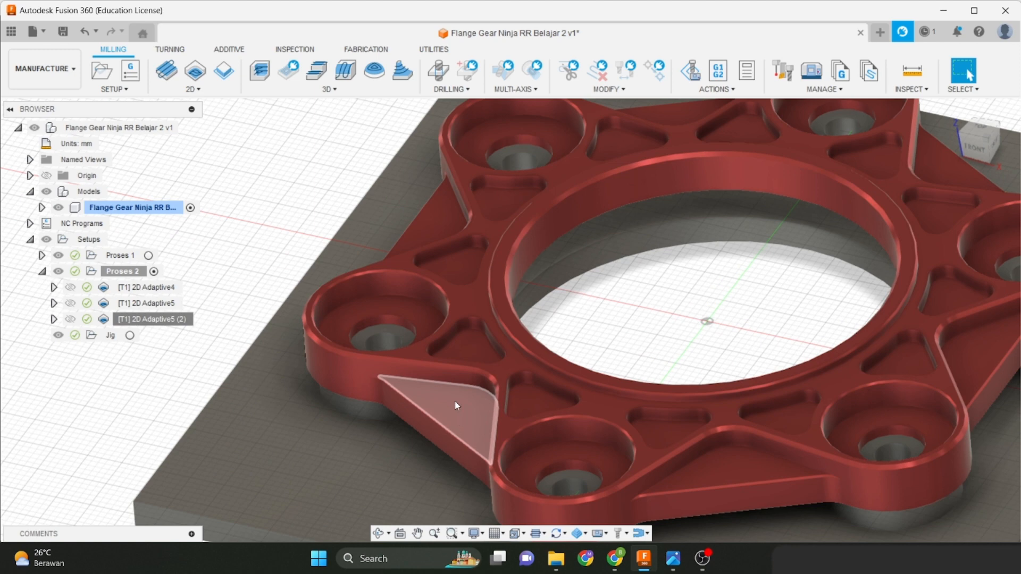
middle_click_drag(456, 417, 463, 381, "shift")
scroll(464, 381, "down", 2)
left_click(154, 319)
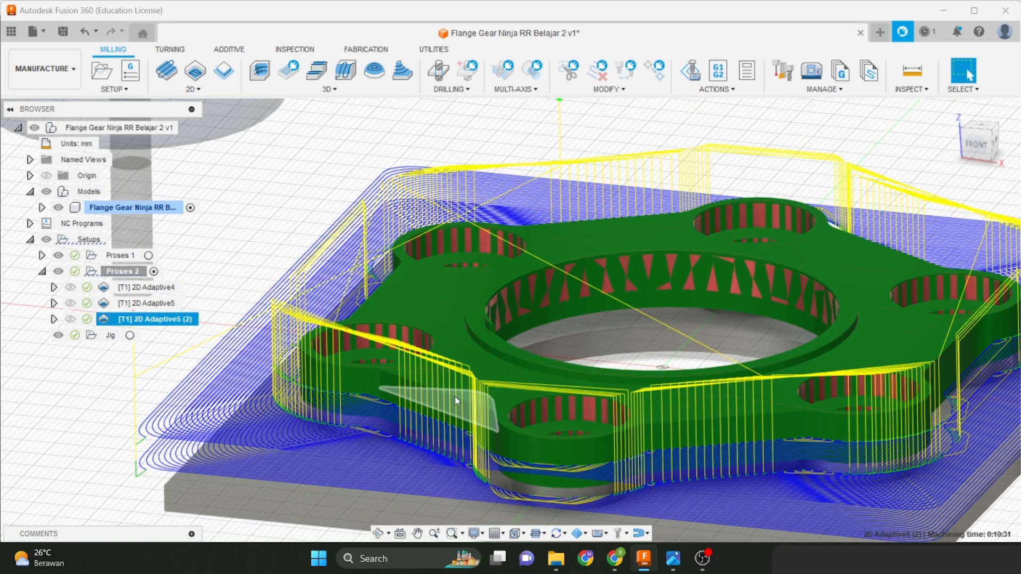
left_click(287, 271)
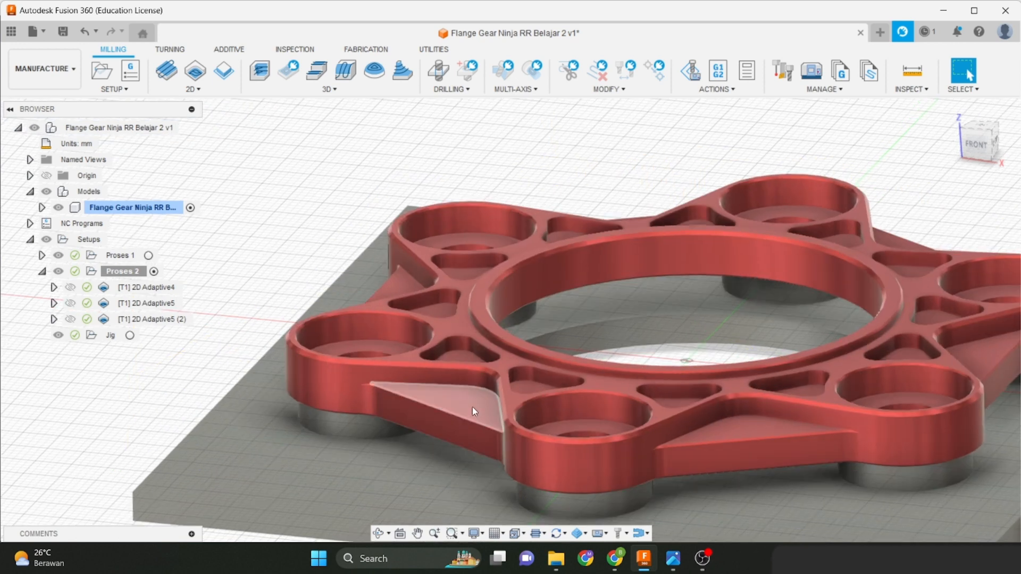
Measure the distance between a triangular side recess floor and the top face of the central ring.
left_click(472, 407)
left_click(912, 70)
scroll(454, 308, "up", 4)
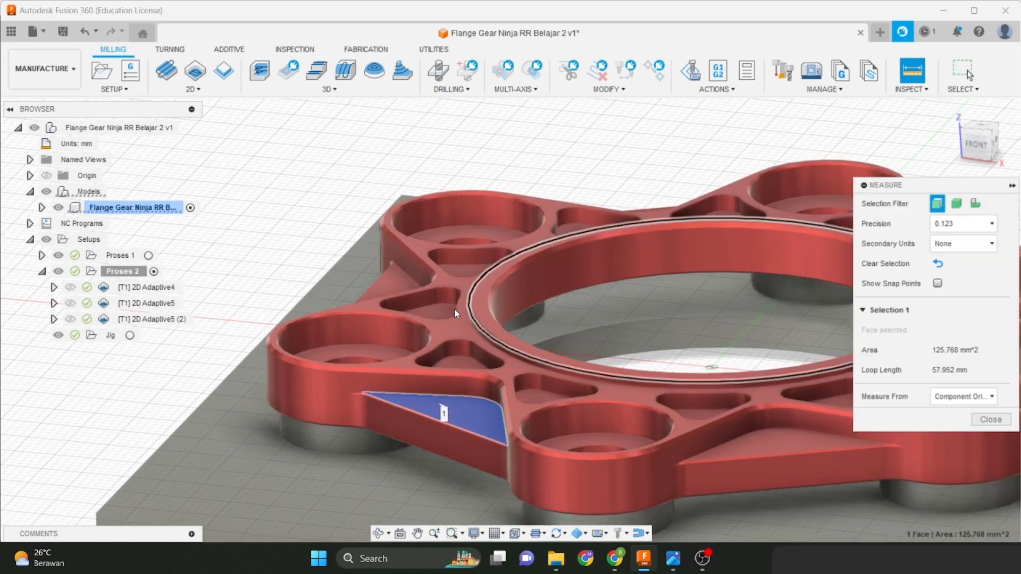
left_click(494, 312)
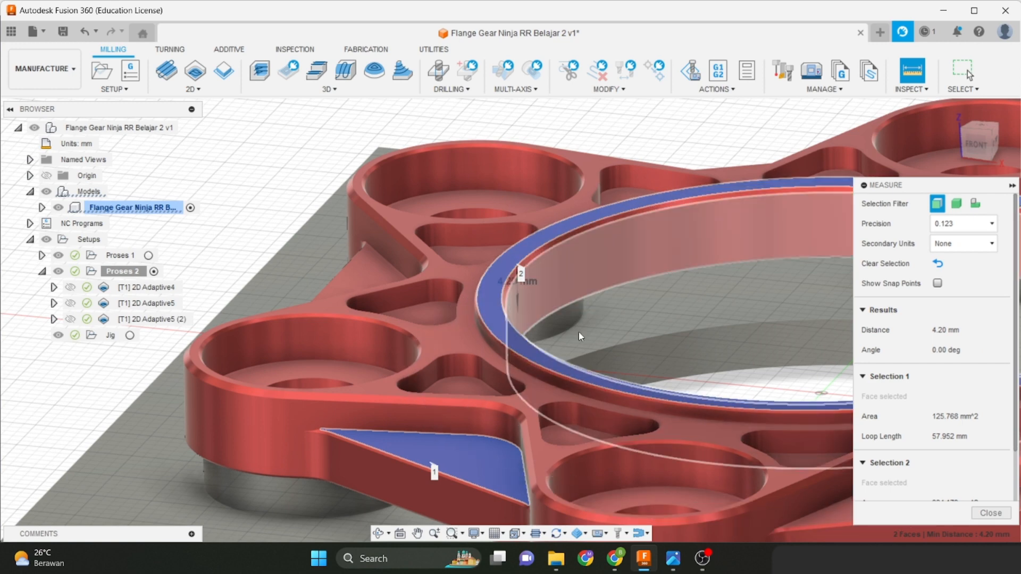
left_click(982, 517)
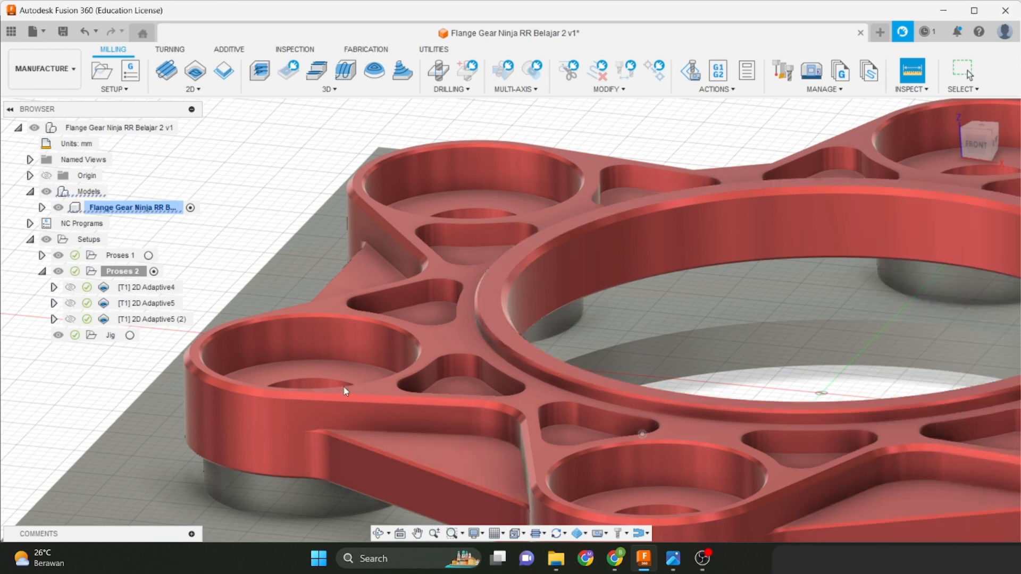
Duplicate the outer profile adaptive operation, 2D Adaptive5 (2), and open the new copy for editing.
left_click(165, 321)
right_click(168, 327)
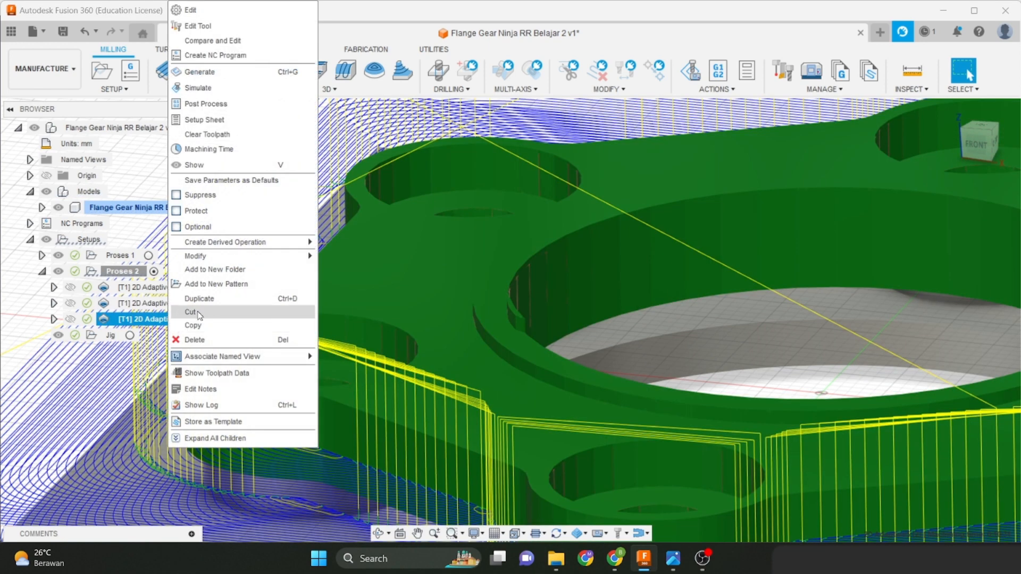
left_click(203, 302)
right_click(164, 339)
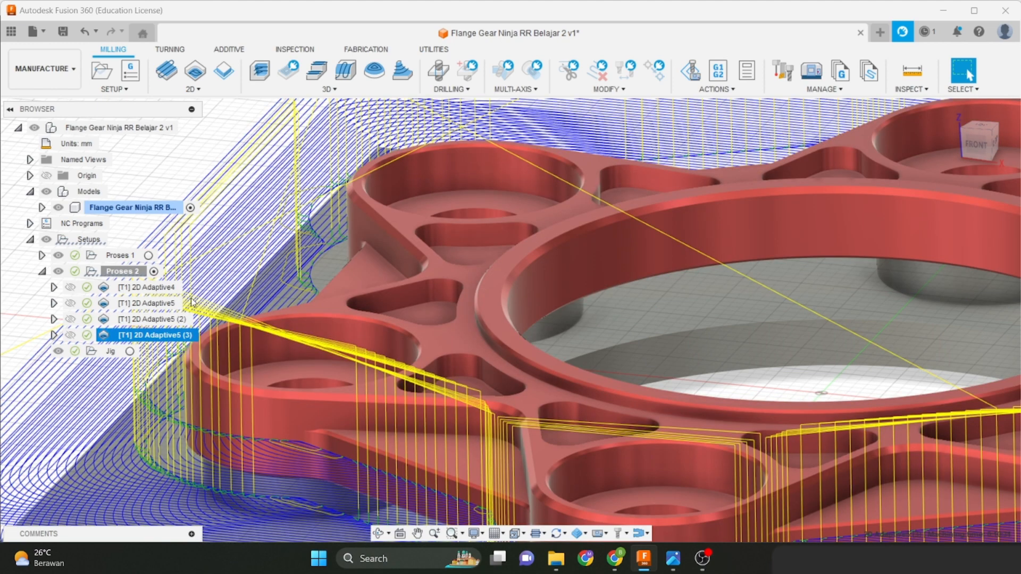
left_click(213, 12)
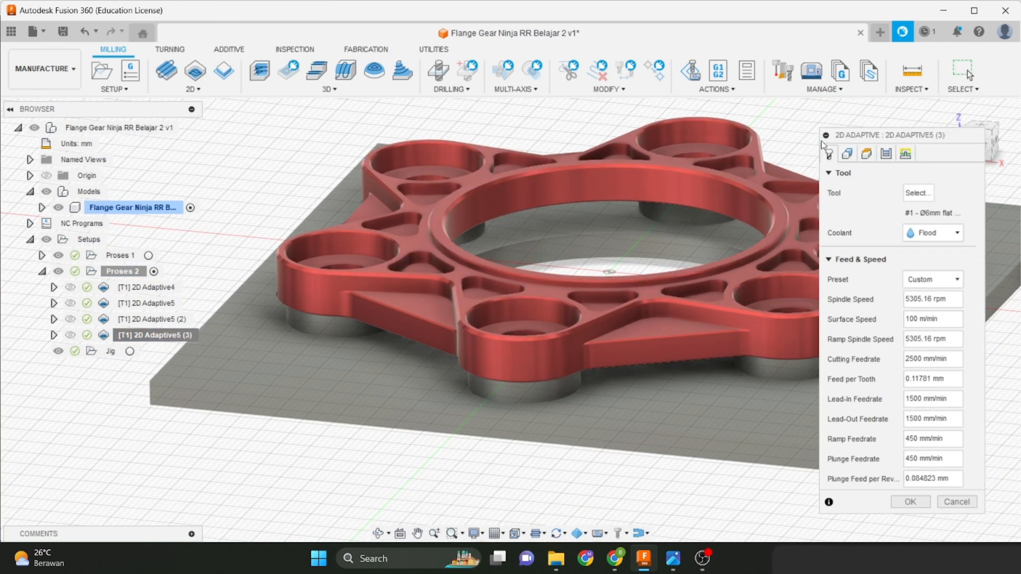
Replace the copied operation's pocket selection with the floor face of one triangular side recess.
left_click(847, 153)
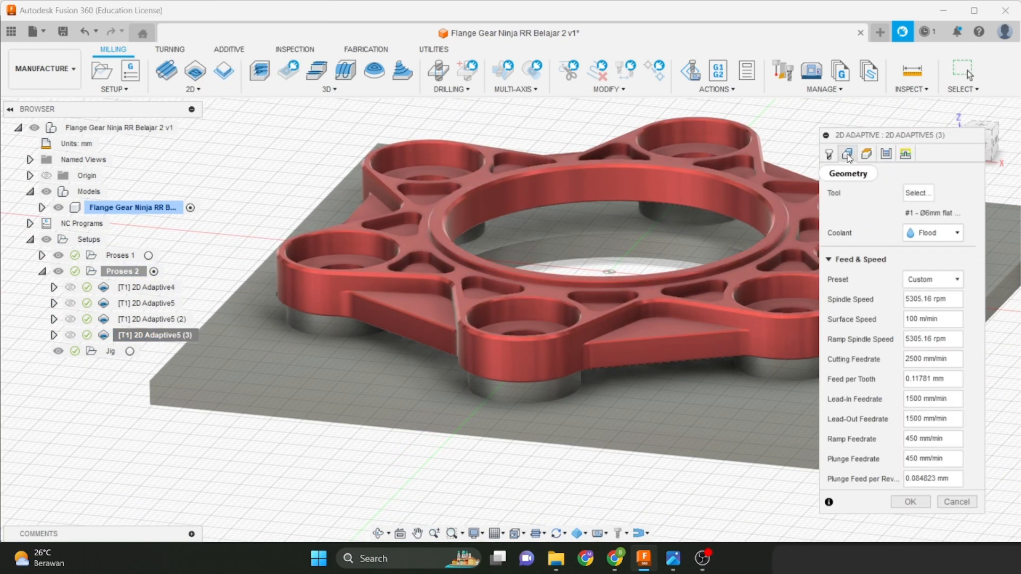
left_click(942, 193)
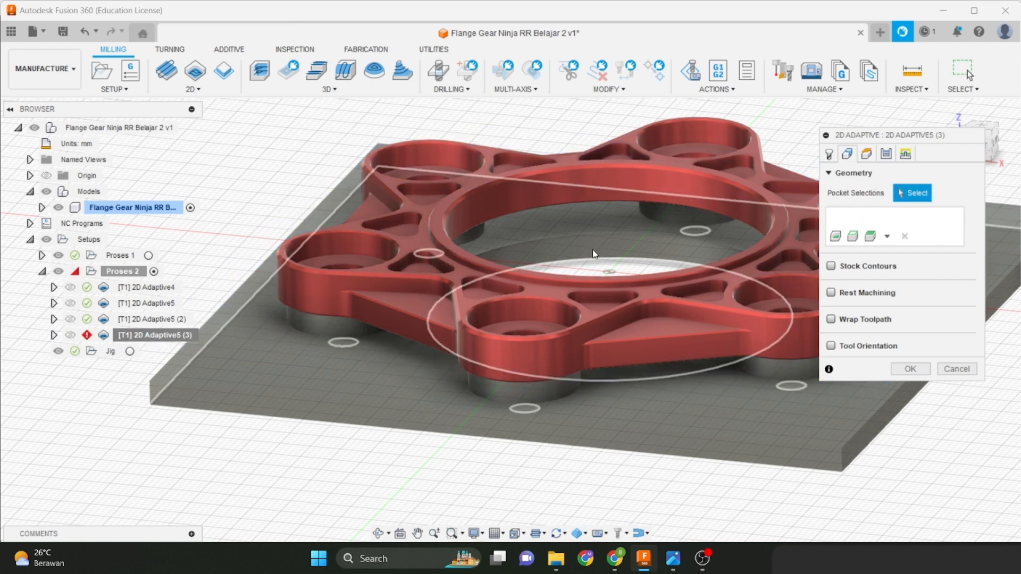
scroll(418, 299, "up", 4)
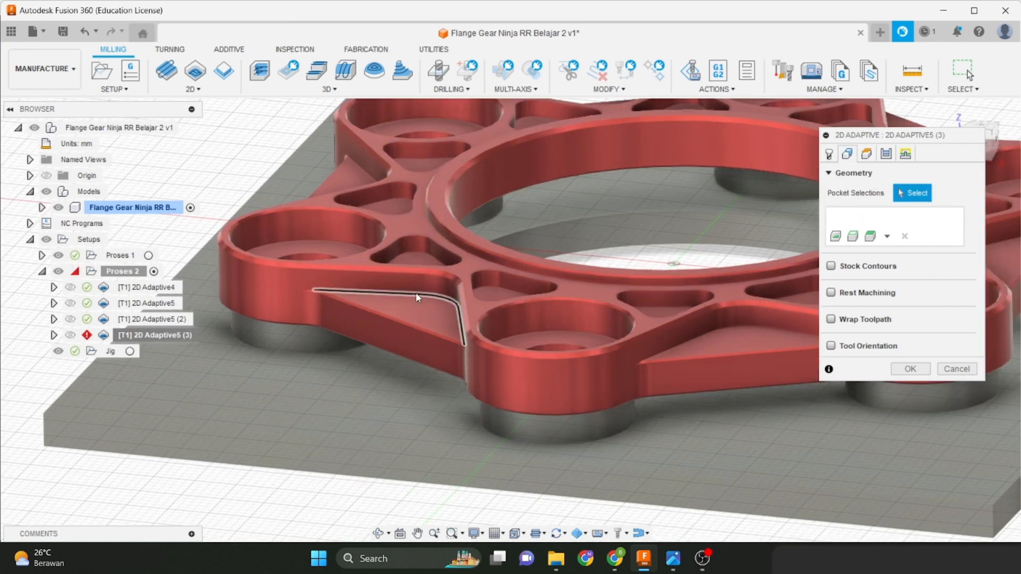
left_click(418, 299)
left_click(942, 193)
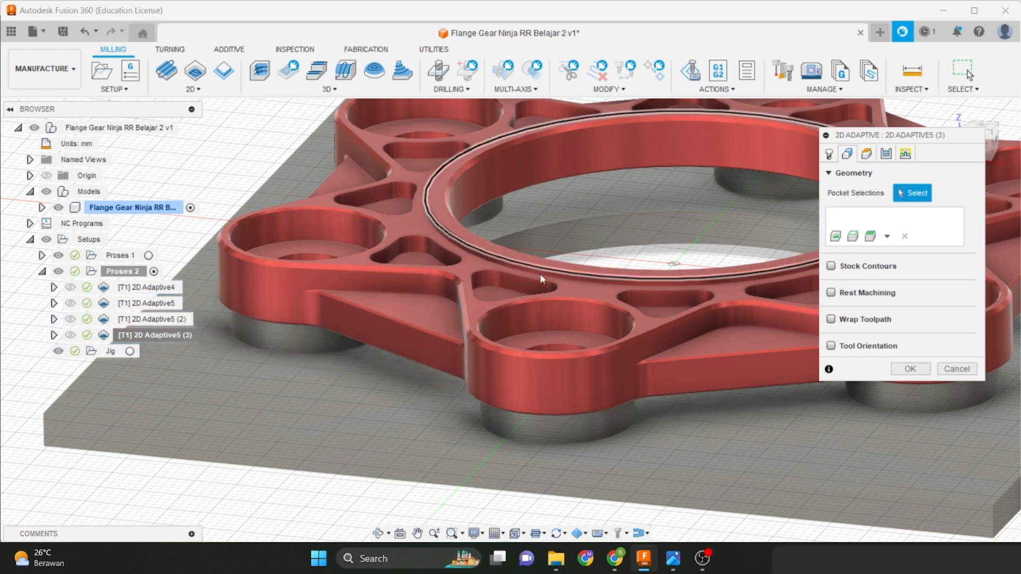
left_click(445, 314)
Examine the corners and open edge of the selected triangular recess floor and the neighbouring side recess.
scroll(344, 315, "up", 8)
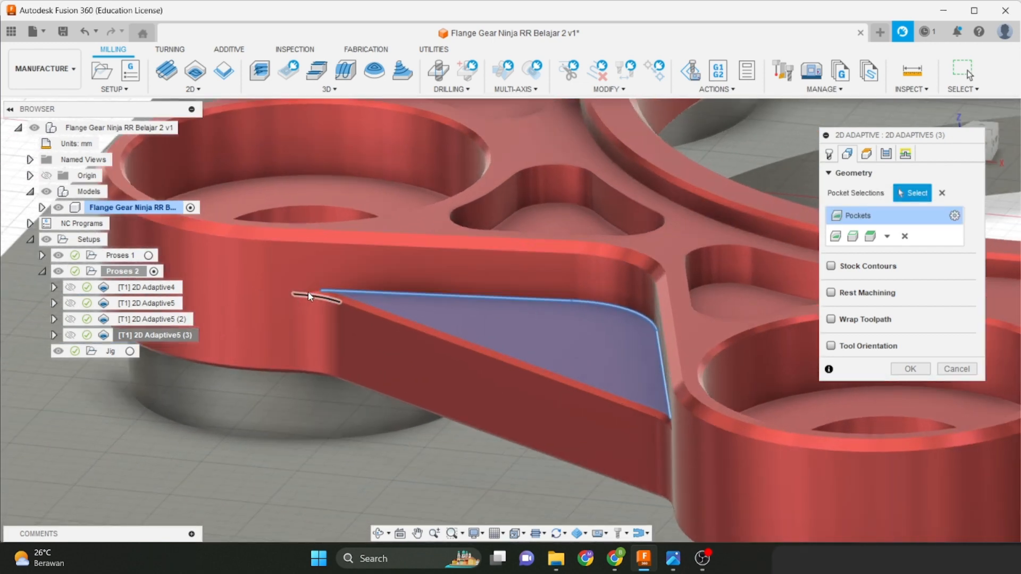
scroll(563, 357, "down", 3)
middle_click_drag(554, 356, 290, 351)
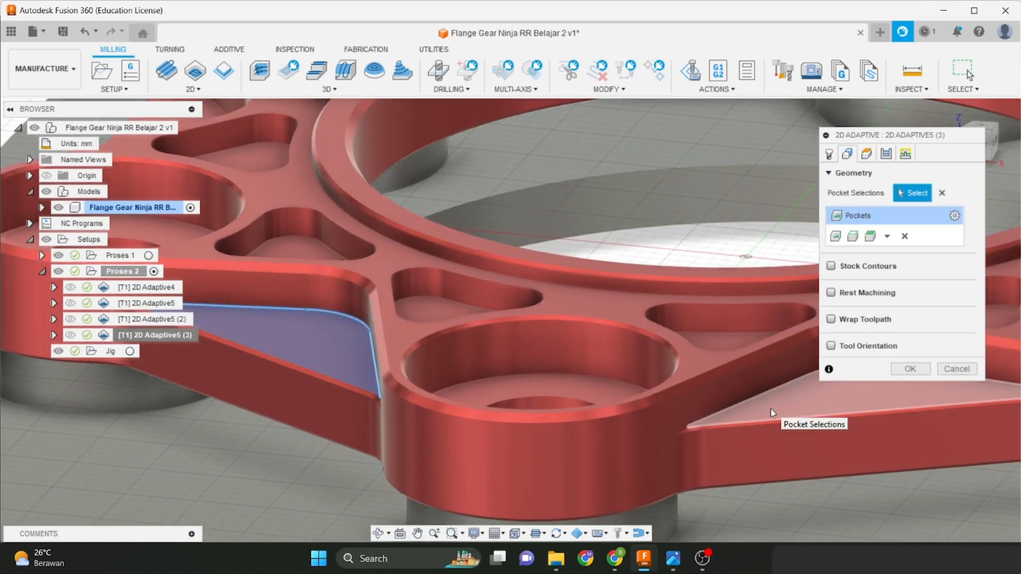
scroll(399, 369, "down", 2)
middle_click_drag(398, 368, 500, 385)
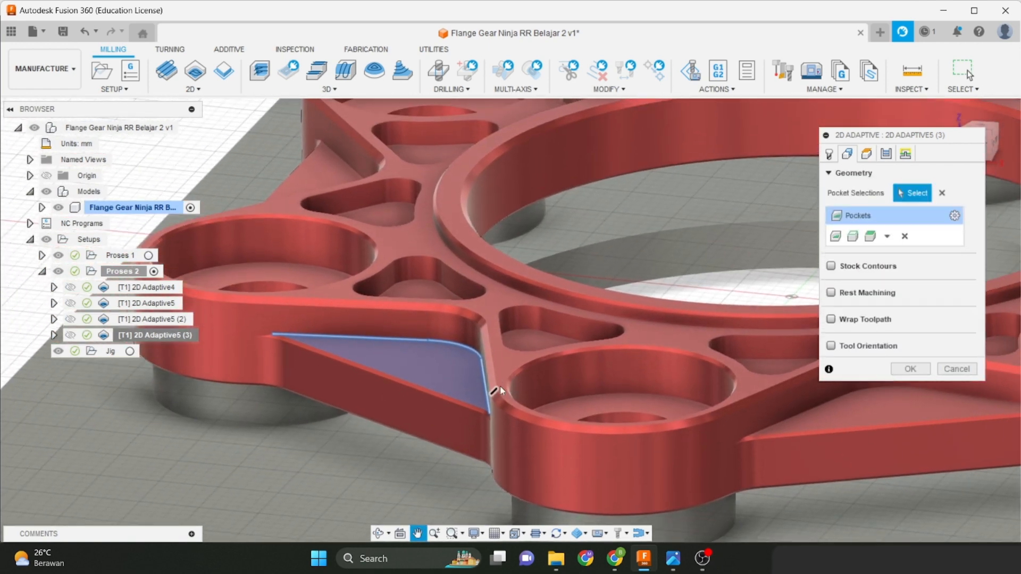
scroll(427, 371, "up", 3)
middle_click_drag(267, 305, 415, 355)
scroll(422, 366, "up", 2)
scroll(324, 372, "up", 2)
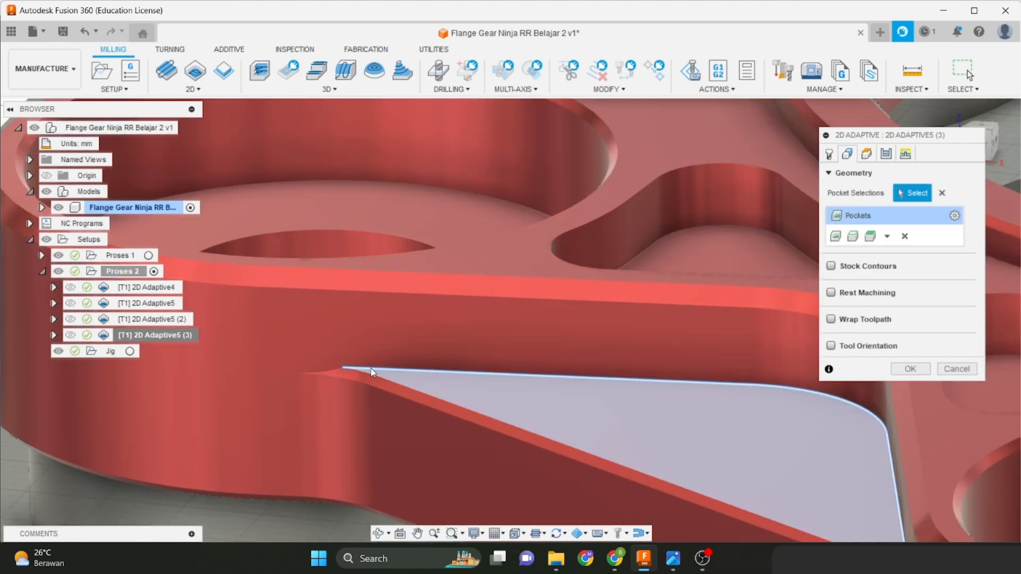
left_click(348, 369)
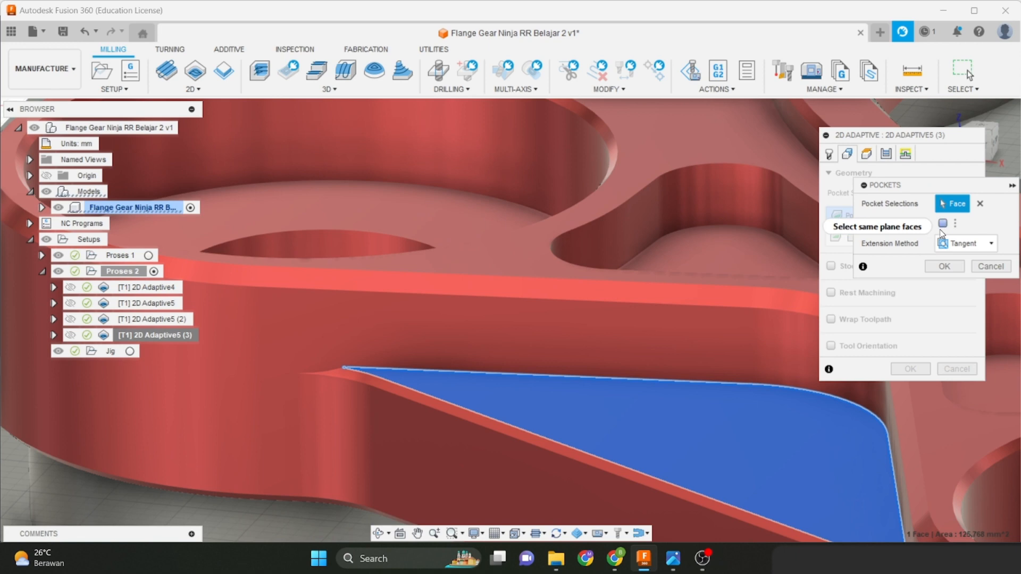
left_click(989, 265)
scroll(582, 319, "down", 5)
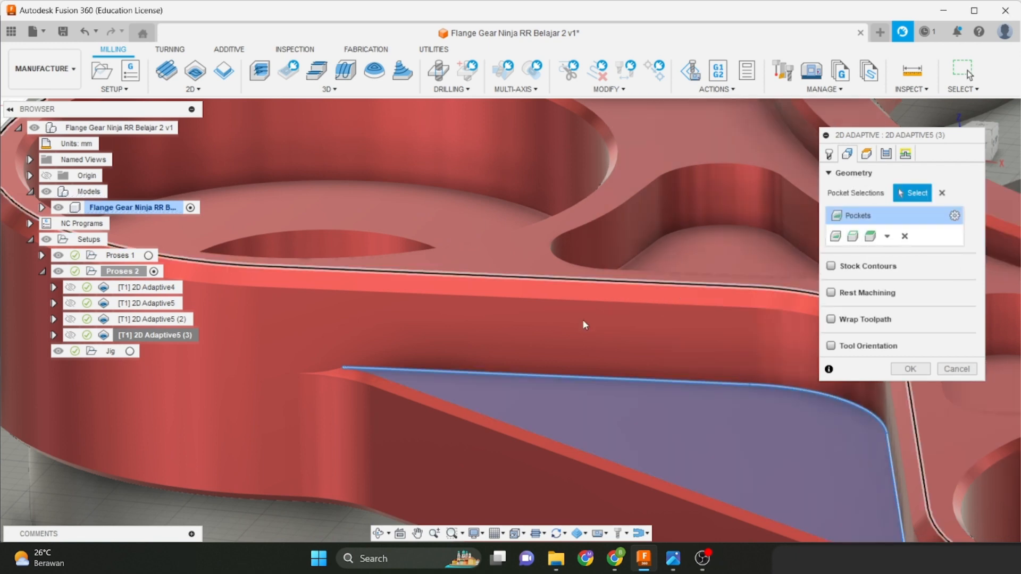
scroll(729, 261, "down", 2)
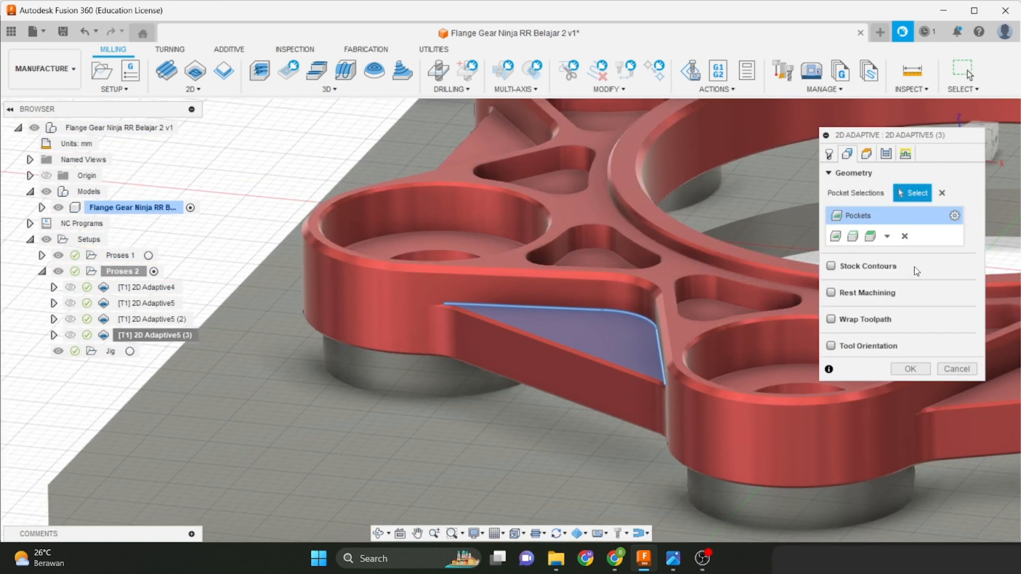
left_click(956, 220)
scroll(707, 276, "down", 3)
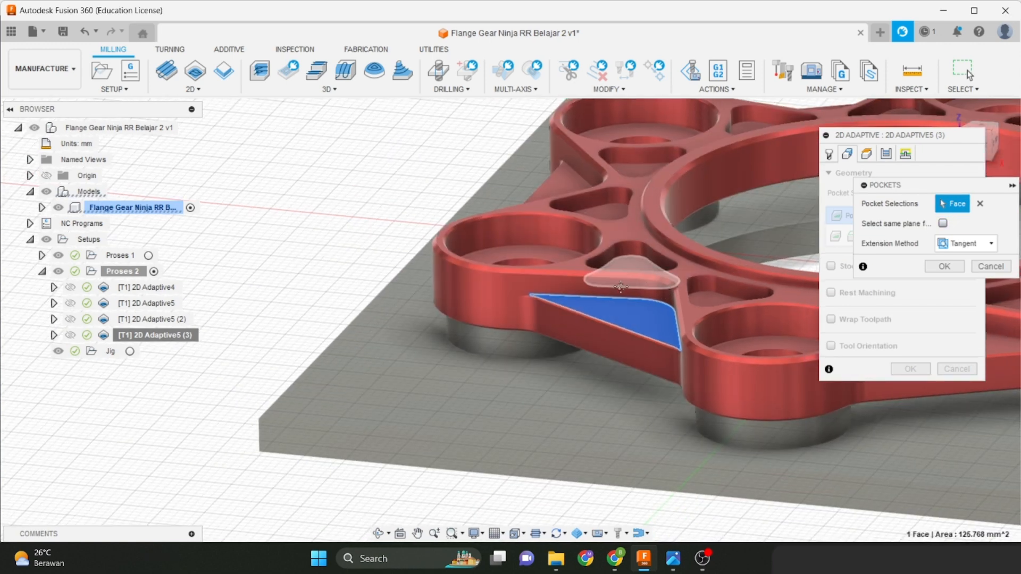
middle_click_drag(808, 284, 683, 283)
left_click(979, 263)
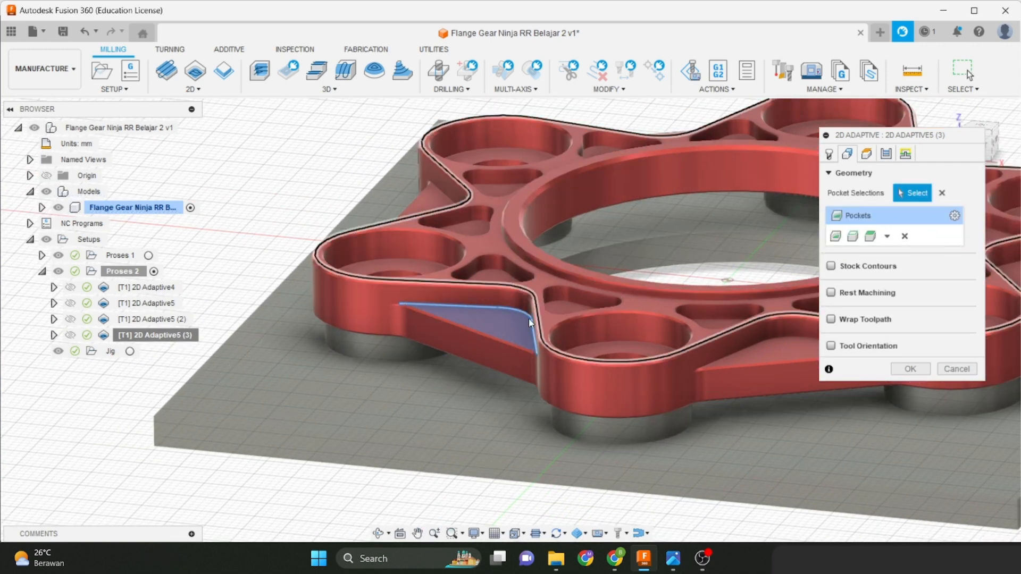
middle_click_drag(496, 324, 507, 337)
scroll(509, 334, "up", 1)
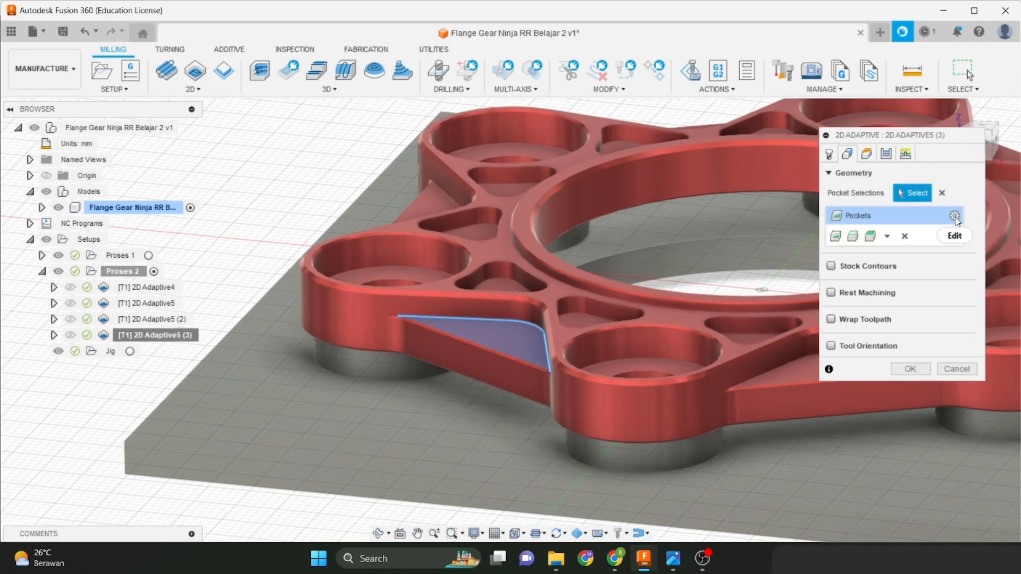
Extend the pocket selection to every side recess floor by enabling selection of same plane faces.
left_click(954, 236)
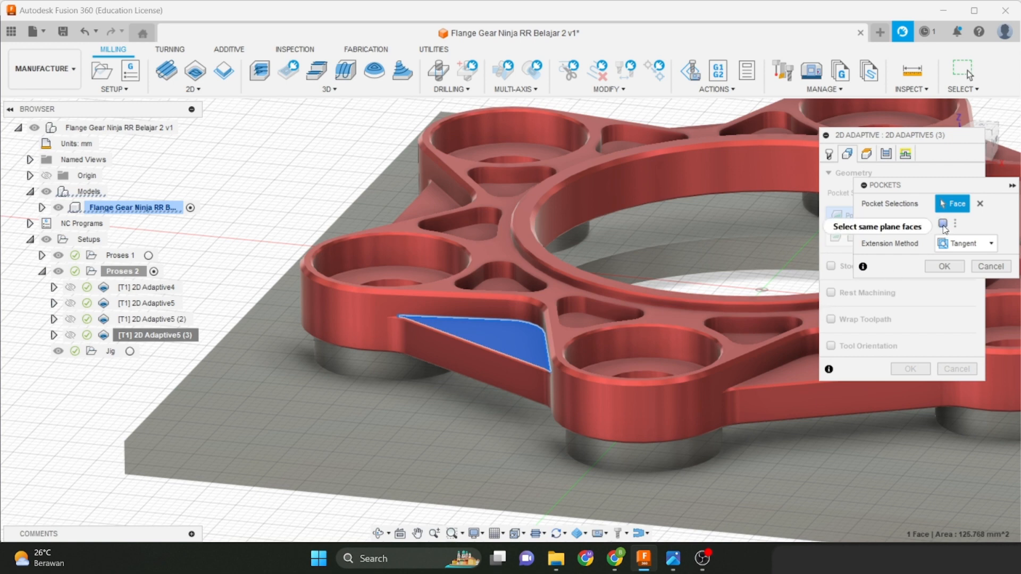
left_click(943, 223)
scroll(790, 242, "down", 3)
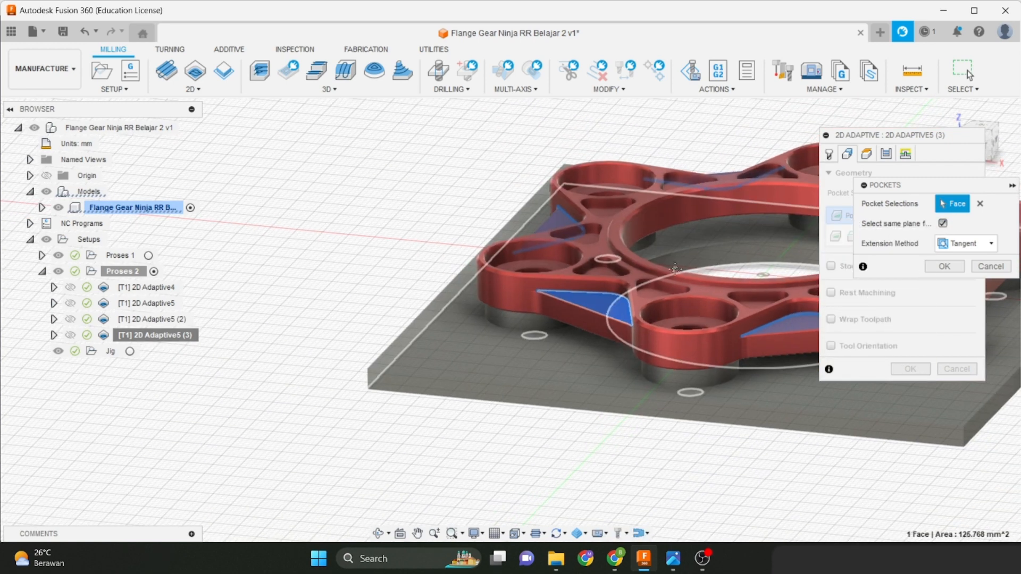
scroll(675, 270, "down", 3)
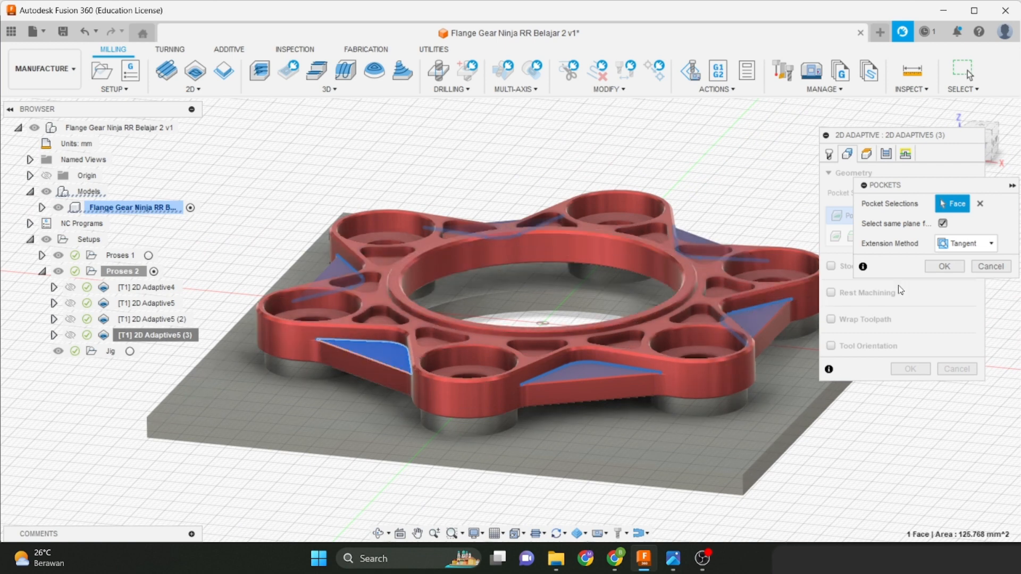
left_click(944, 266)
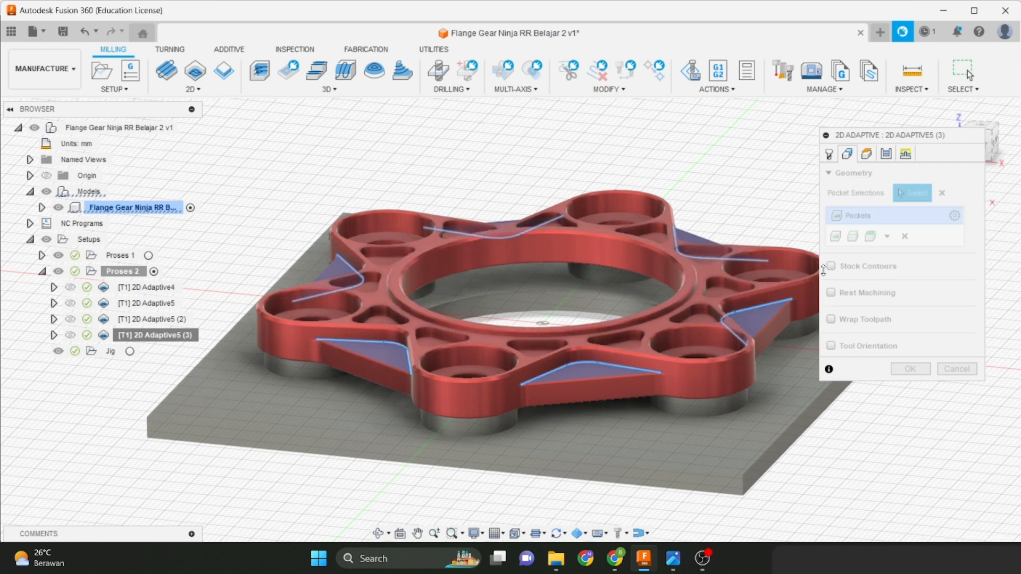
Set the bottom height offset to -5.5 mm from the stock top, checking the recess floor level in front view.
left_click(877, 155)
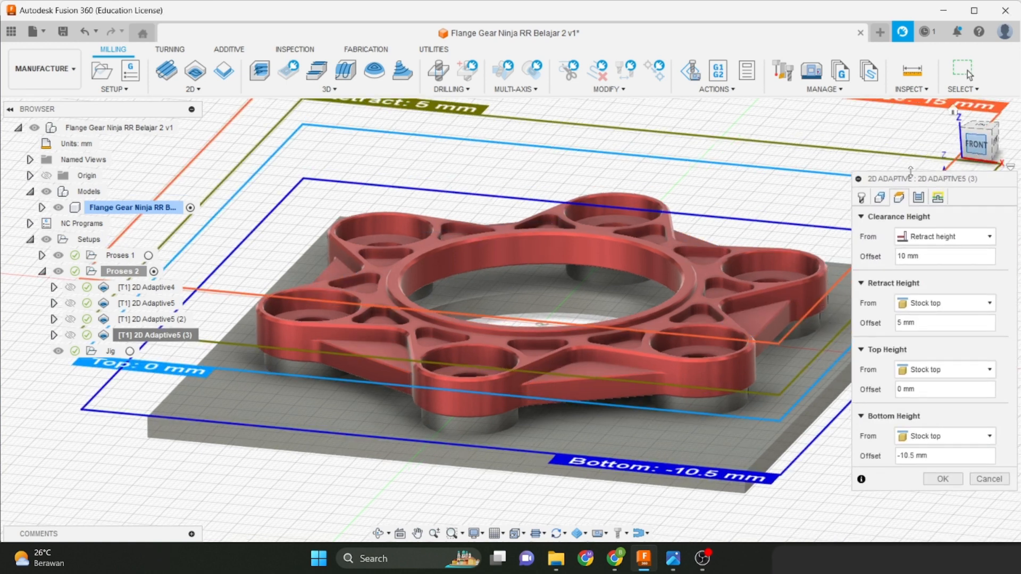
left_click(976, 144)
middle_click_drag(426, 367, 472, 403)
scroll(424, 369, "up", 5)
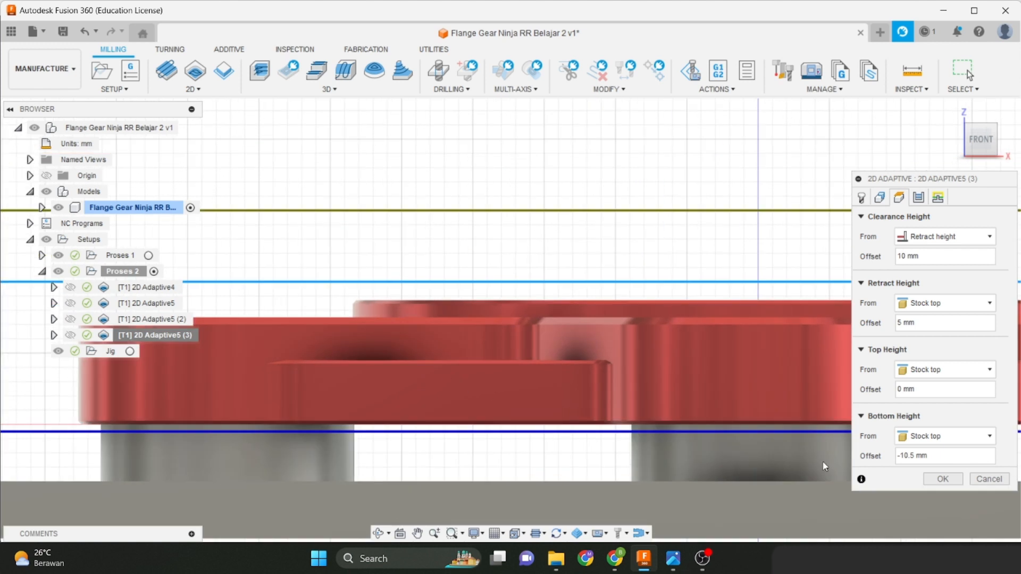
left_click(909, 456)
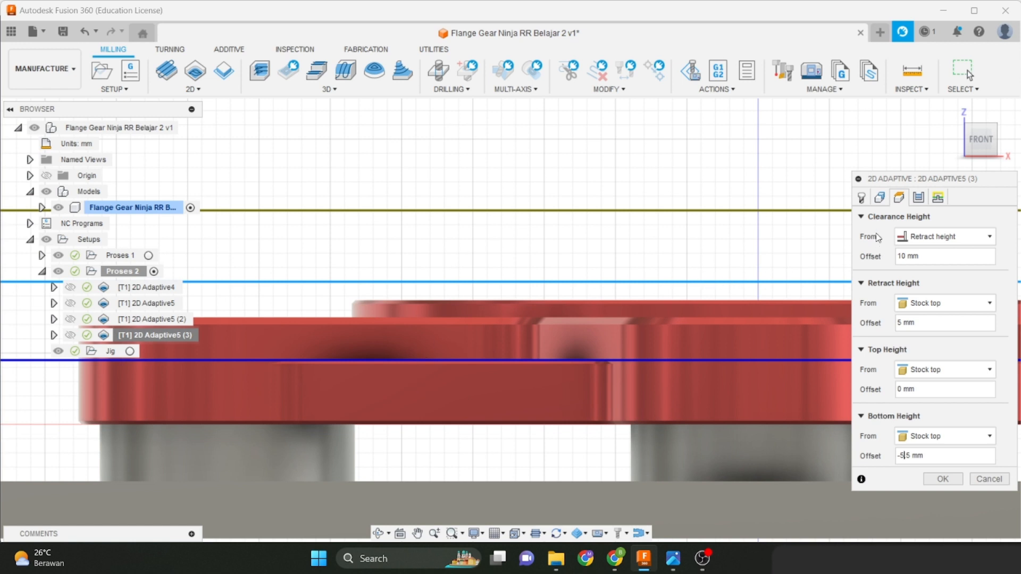
Turn off Multiple Depths in the passes settings and generate the side recess toolpath.
left_click(918, 198)
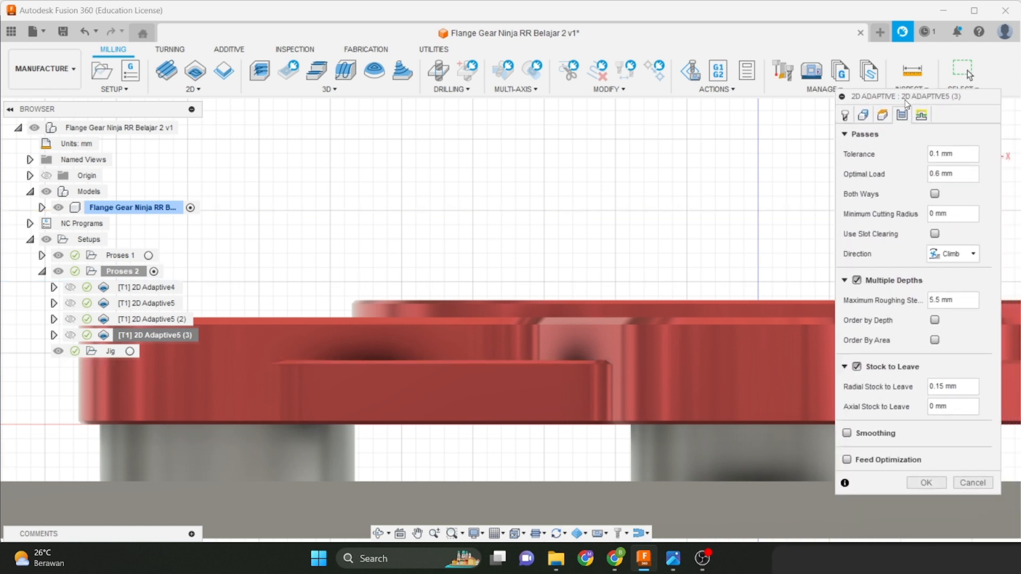
left_click(855, 278)
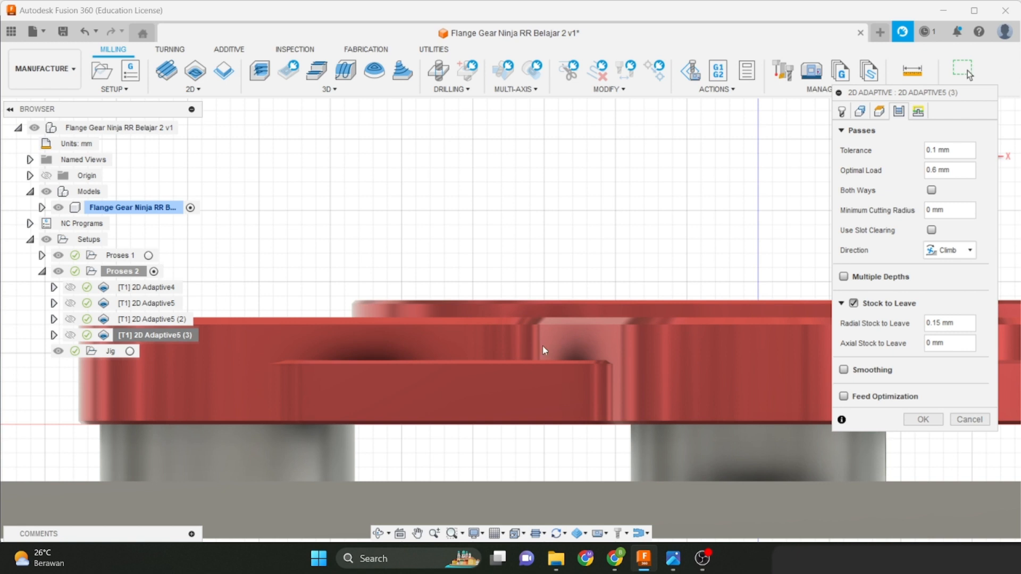
left_click(930, 344)
left_click(923, 419)
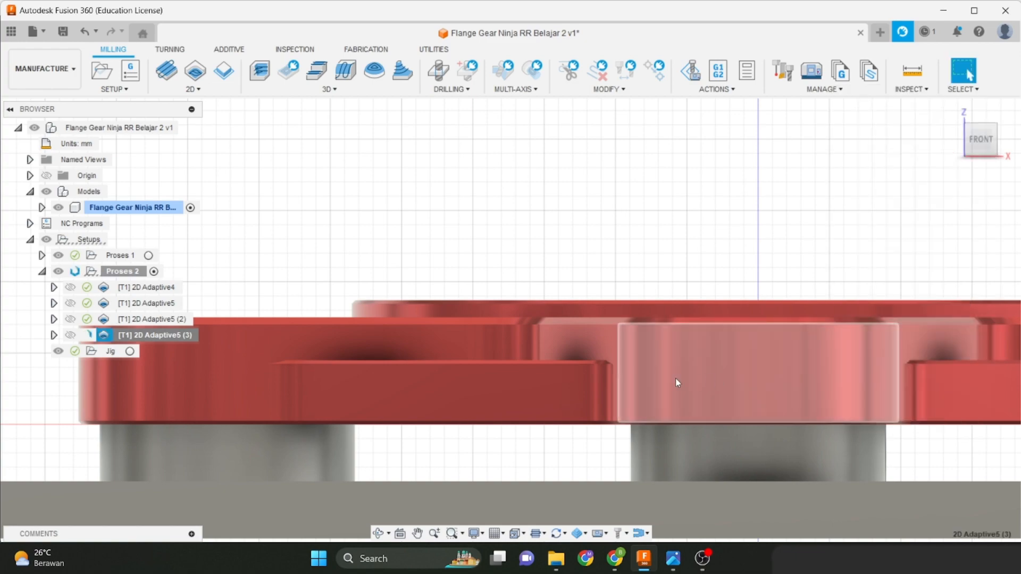
Examine the new toolpath's coverage of the triangular side recesses around the flange.
scroll(642, 323, "down", 2)
middle_click_drag(641, 323, 587, 391, "shift")
scroll(641, 360, "down", 2)
scroll(592, 391, "down", 3)
scroll(569, 338, "up", 2)
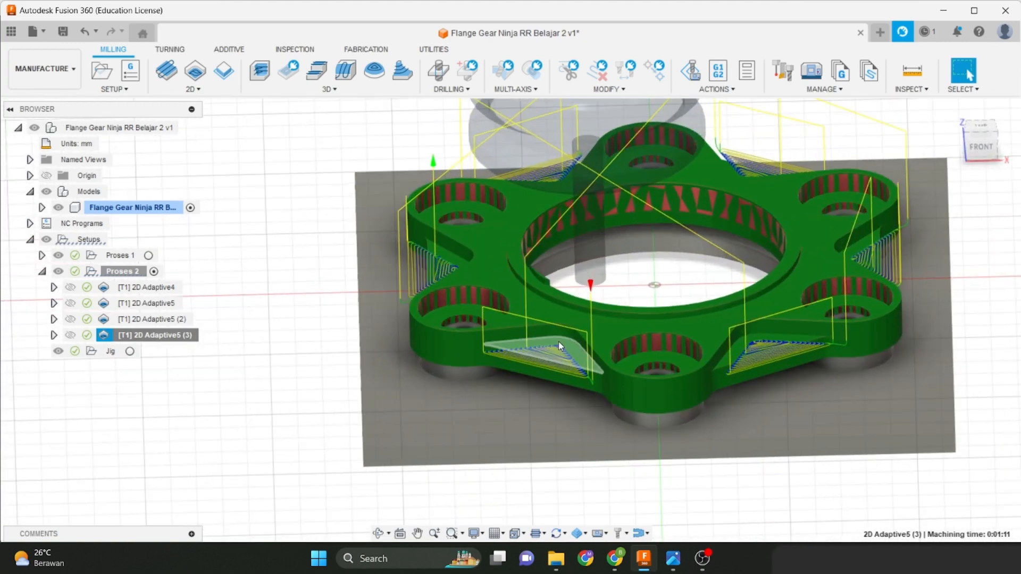
middle_click_drag(558, 341, 551, 393, "shift")
Review the toolpaths of the four Proses 2 adaptive operations one after another, from 2D Adaptive4 to 2D Adaptive5 (3).
left_click(157, 287)
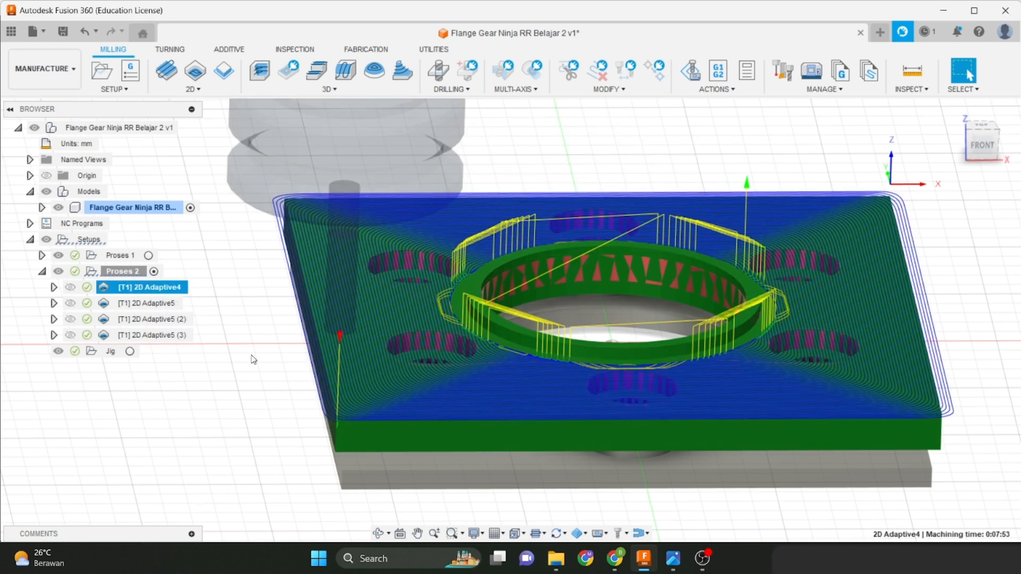
left_click(432, 332)
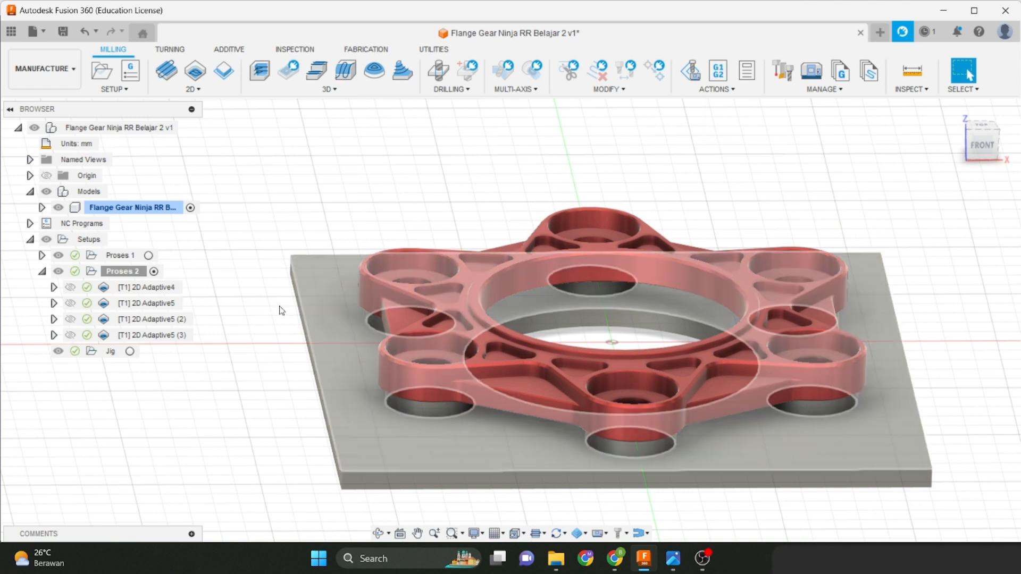
left_click(171, 301)
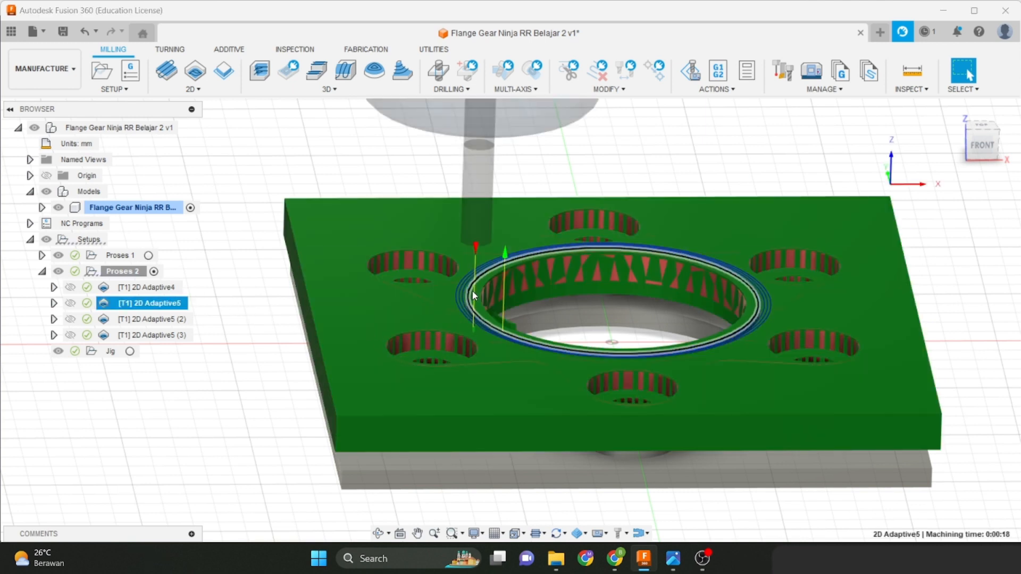
left_click(175, 315)
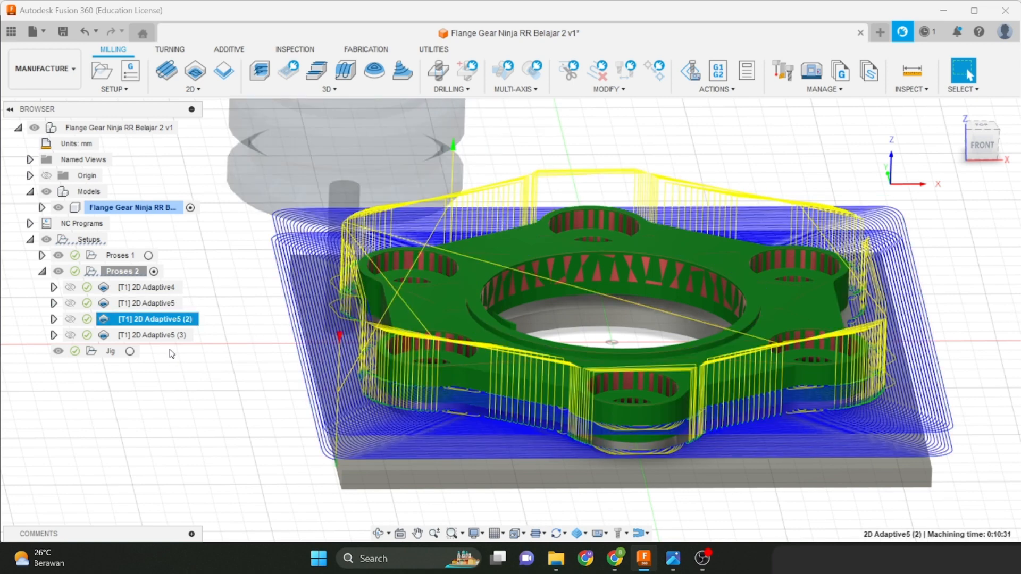
left_click(159, 335)
middle_click_drag(347, 378, 309, 364, "shift")
mouse_move(501, 371)
middle_mouse_down("shift")
mouse_move(498, 402)
mouse_move(495, 363)
middle_mouse_up("shift")
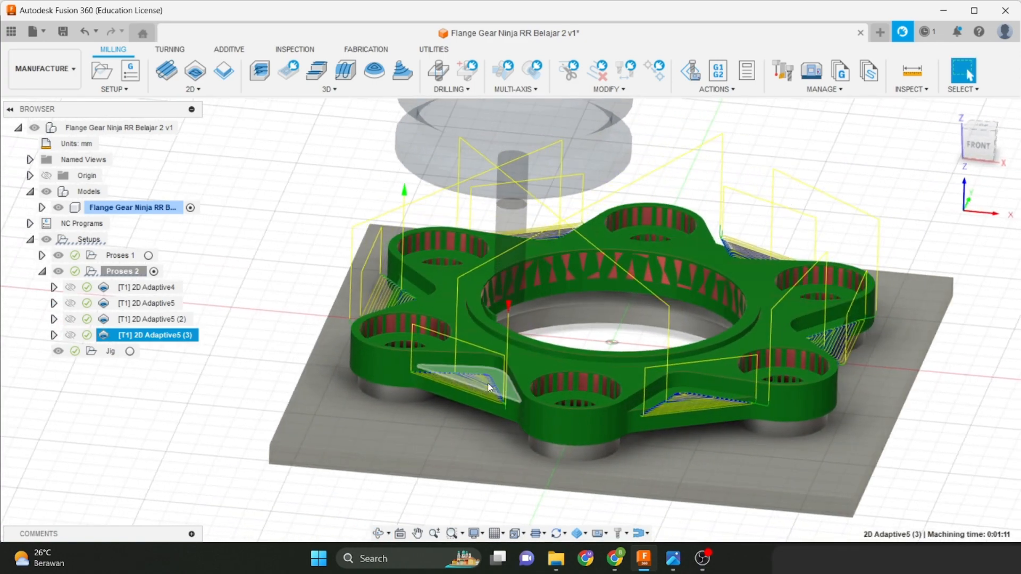
scroll(299, 295, "up", 2)
mouse_move(312, 295)
middle_mouse_down("shift")
mouse_move(303, 312)
mouse_move(310, 296)
mouse_move(323, 300)
middle_mouse_up("shift")
Inspect the small triangular pockets around the central ring and check the corner radius of one pocket.
left_click(310, 295)
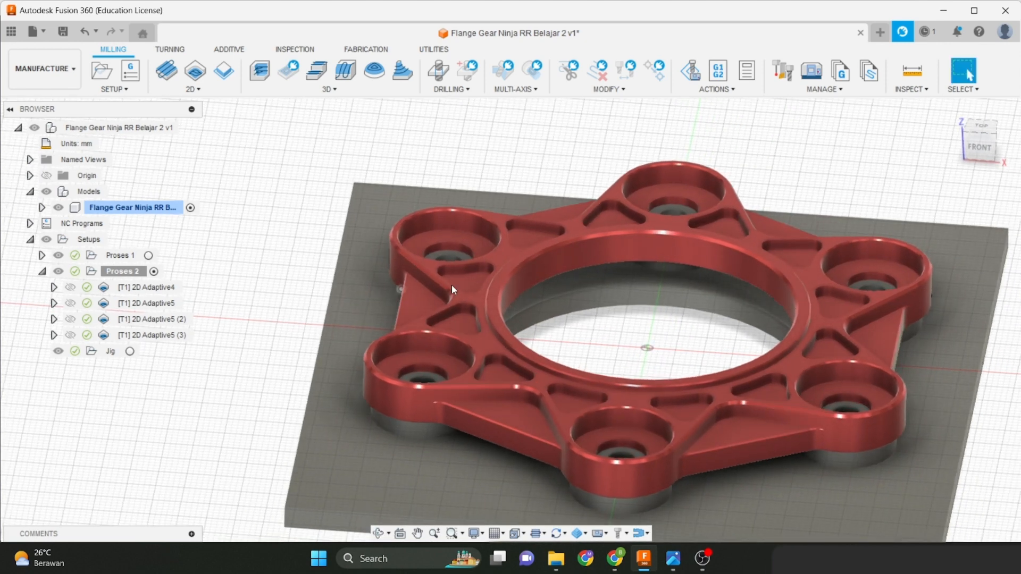
scroll(451, 286, "up", 3)
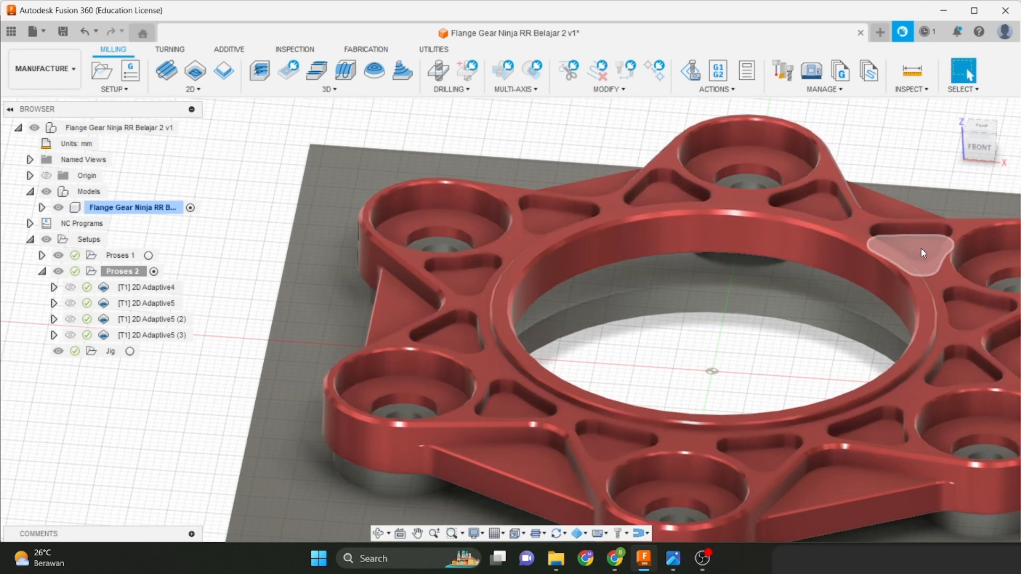
scroll(460, 319, "up", 5)
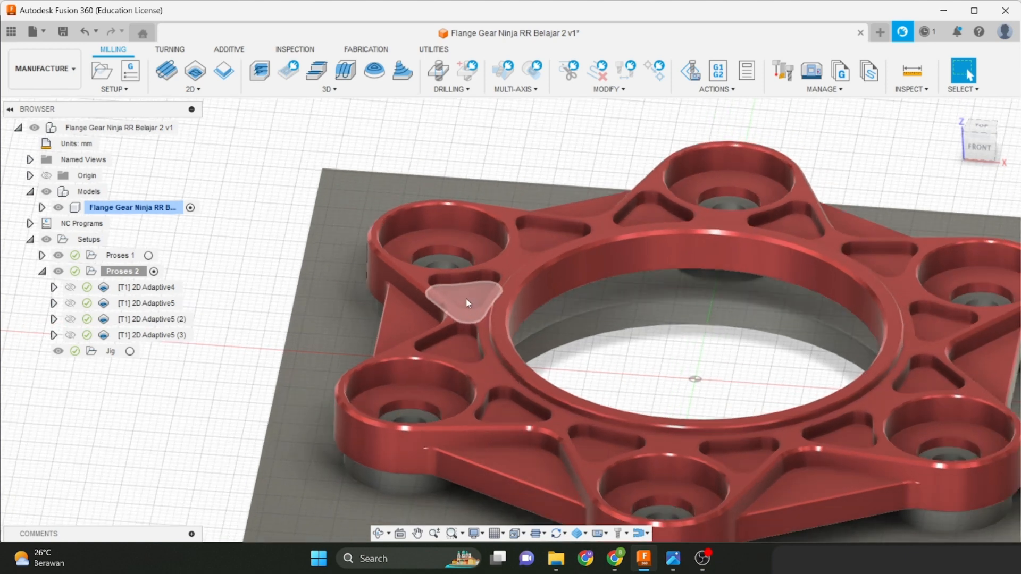
scroll(403, 292, "down", 2)
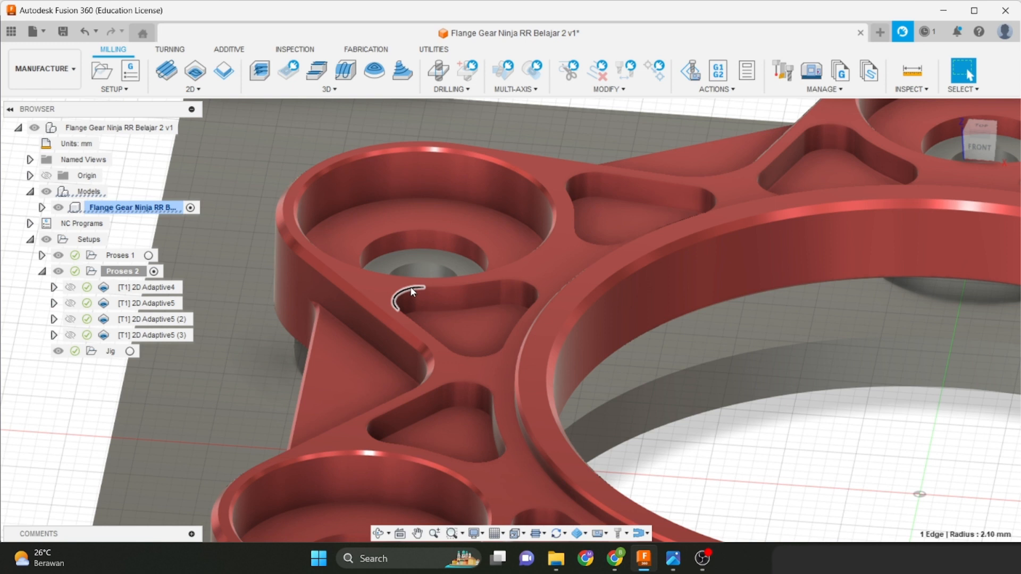
scroll(412, 292, "up", 1)
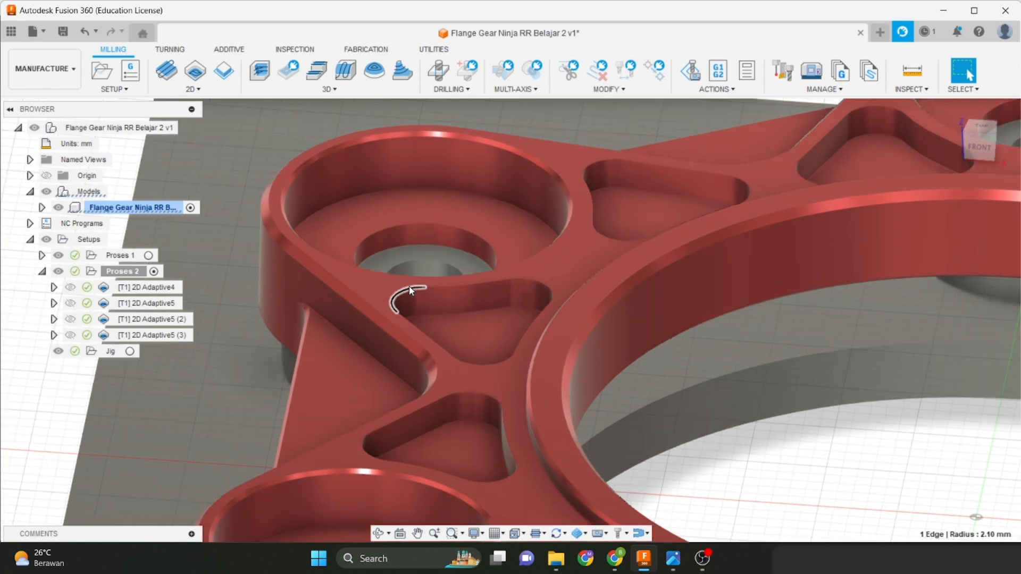
Create a 2D Adaptive operation in Proses 2 and assign the metric 4 mm Flat Endmill from the Fusion 360 Library.
scroll(409, 290, "down", 10)
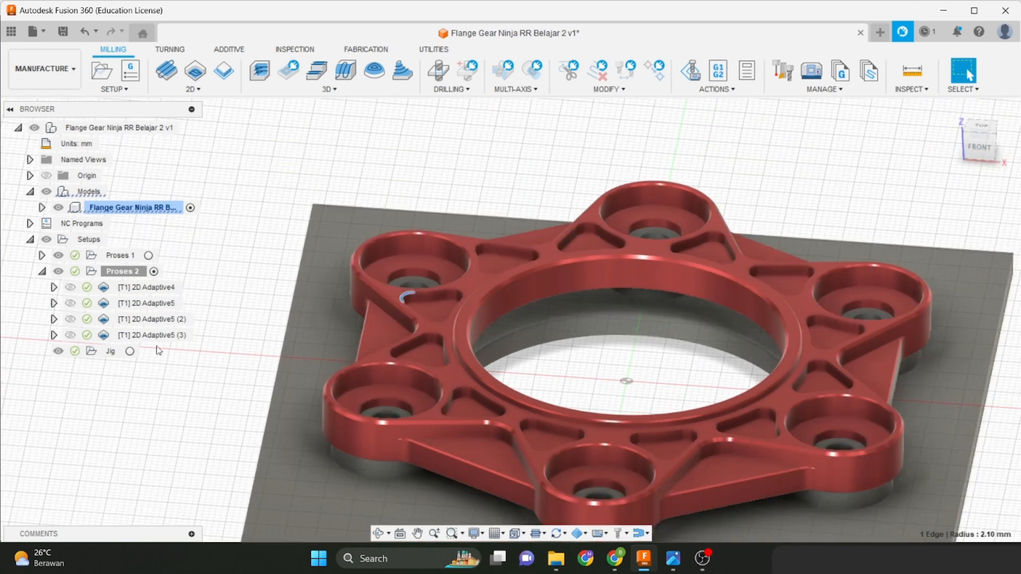
scroll(225, 275, "down", 3)
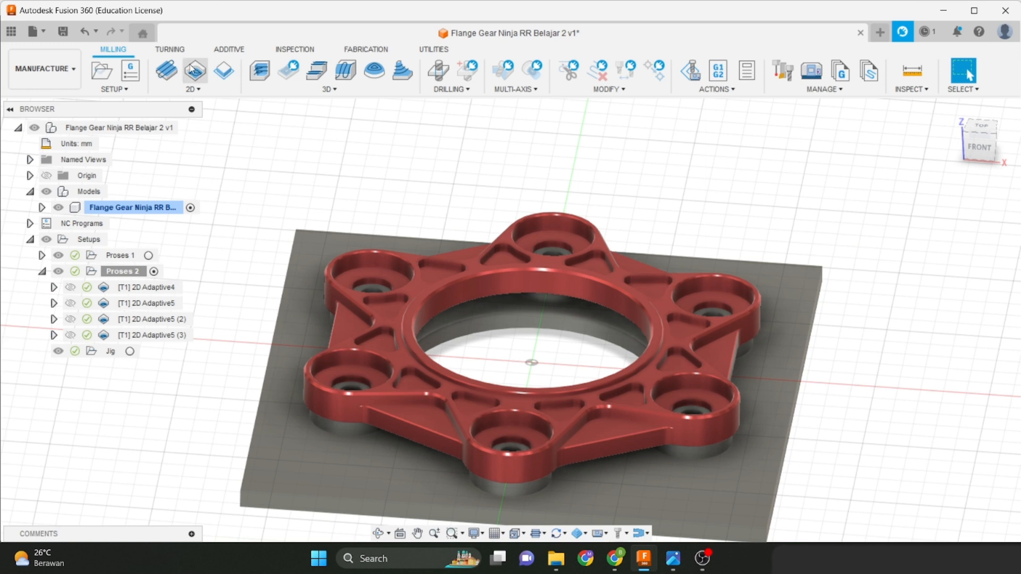
left_click(193, 89)
left_click(190, 109)
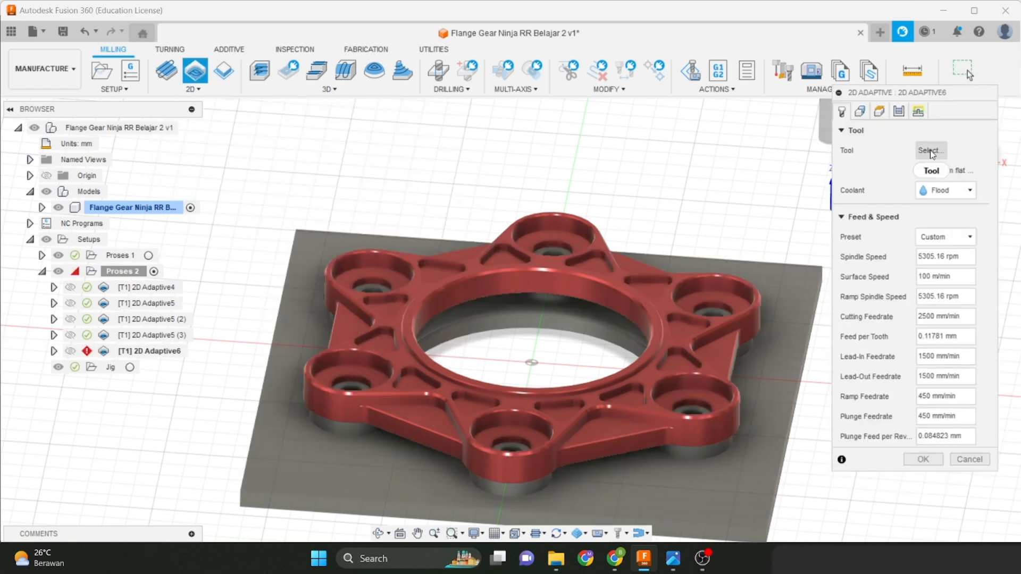
left_click(931, 151)
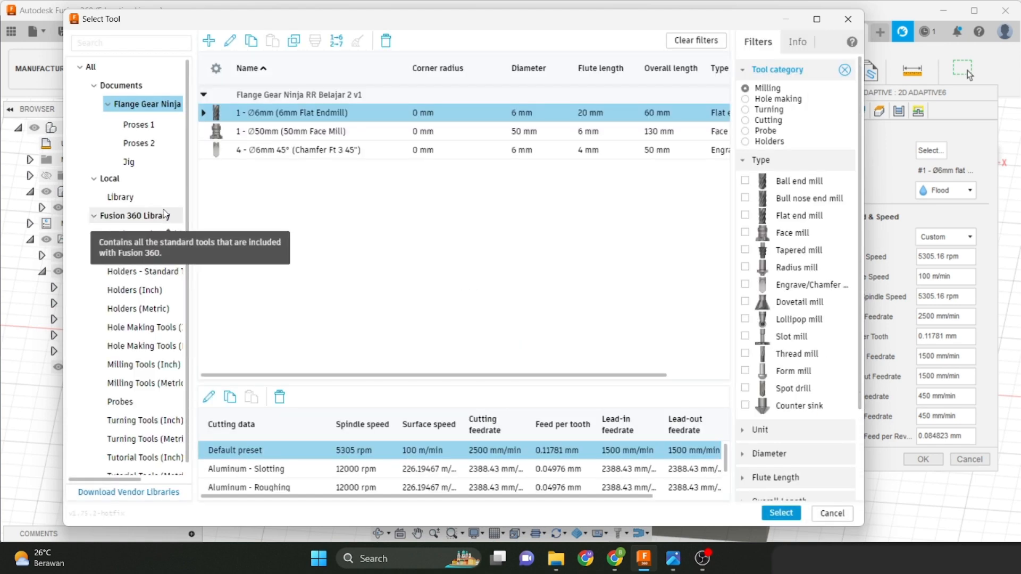
left_click(165, 214)
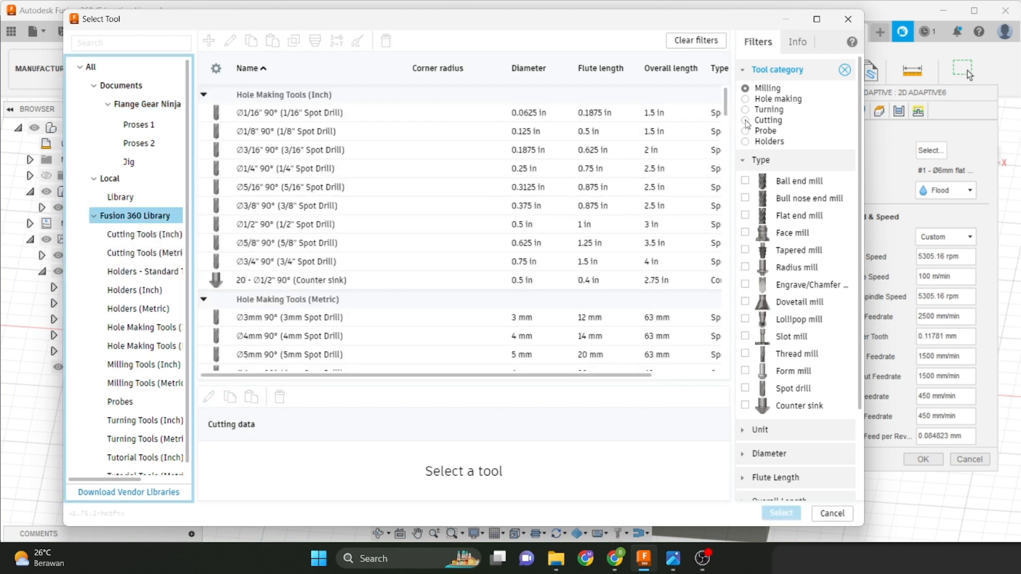
left_click(745, 215)
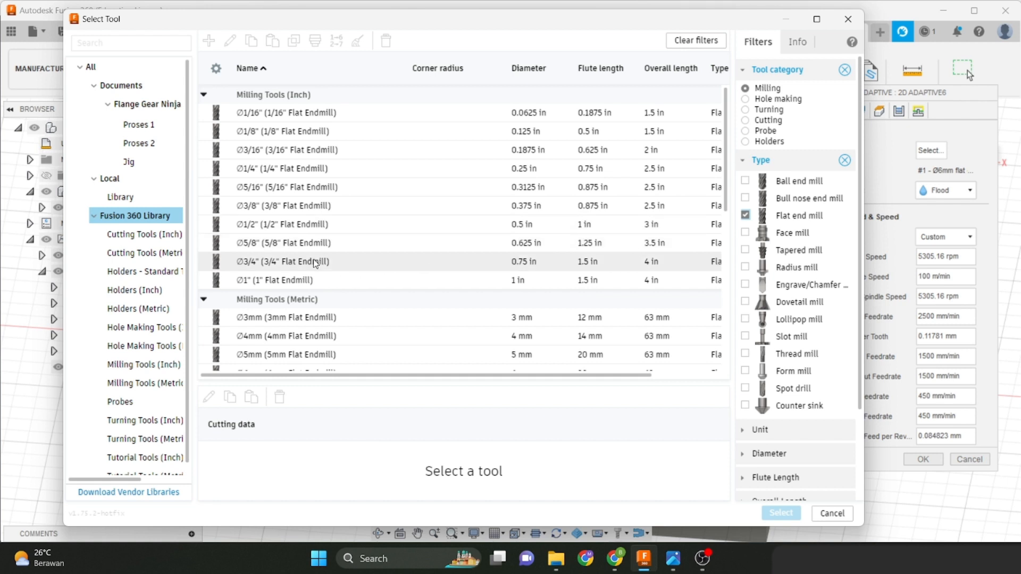
scroll(314, 265, "down", 2)
scroll(349, 238, "up", 1)
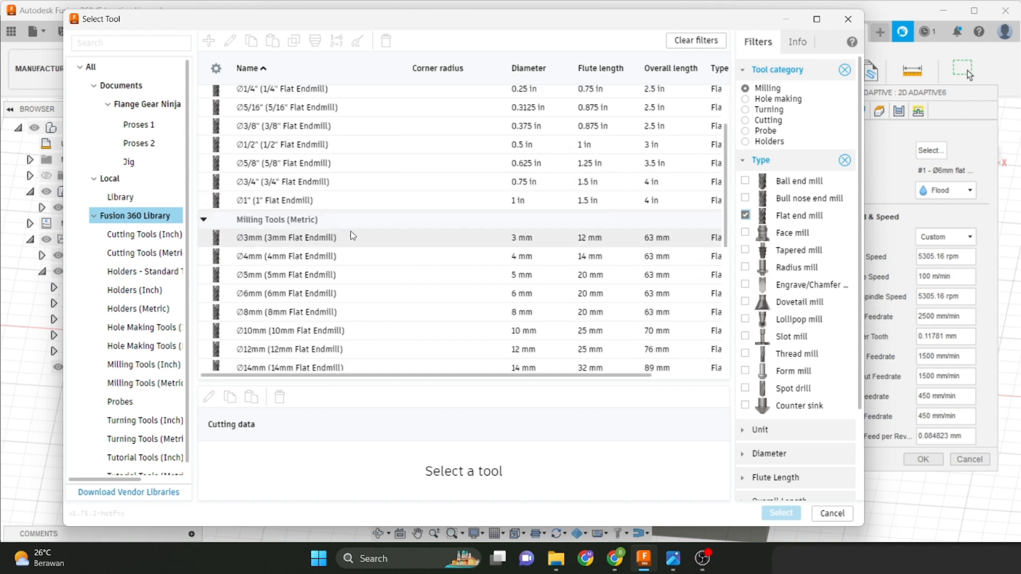
scroll(350, 231, "down", 1)
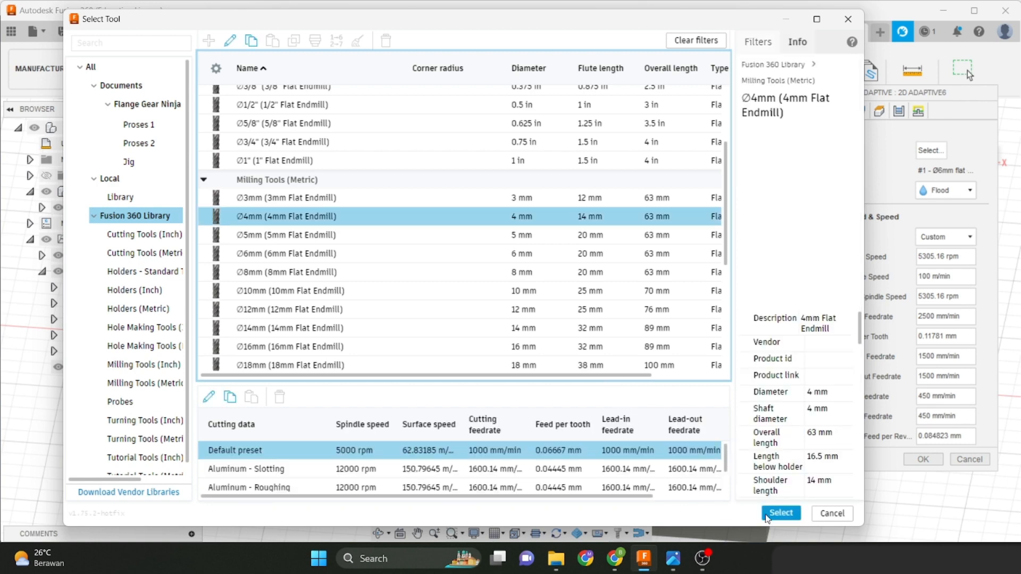
left_click(767, 516)
left_click(781, 513)
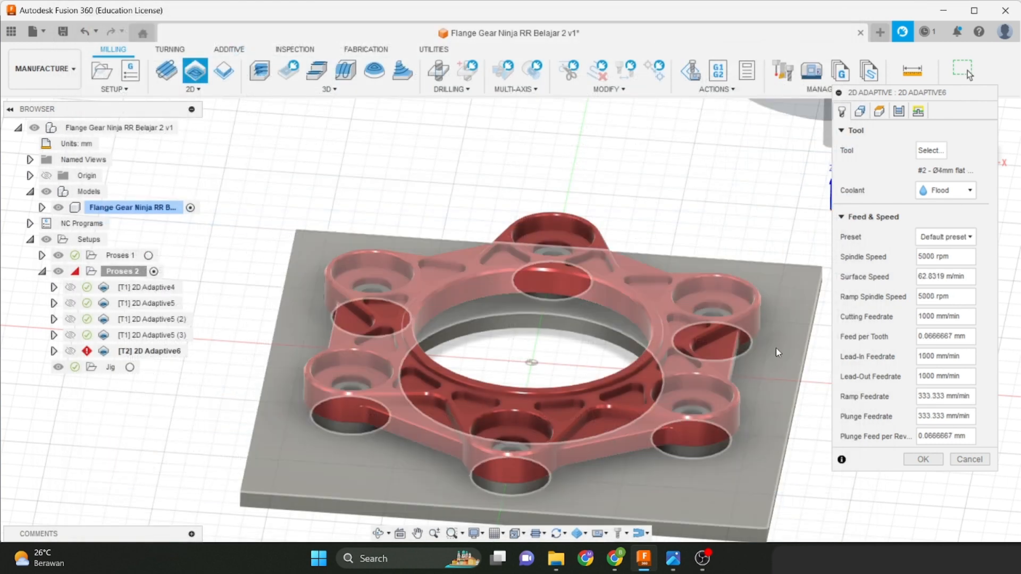
Edit the document's 4 mm Flat Endmill, setting the number of flutes to 4 and the cutter material to HSS.
left_click(931, 150)
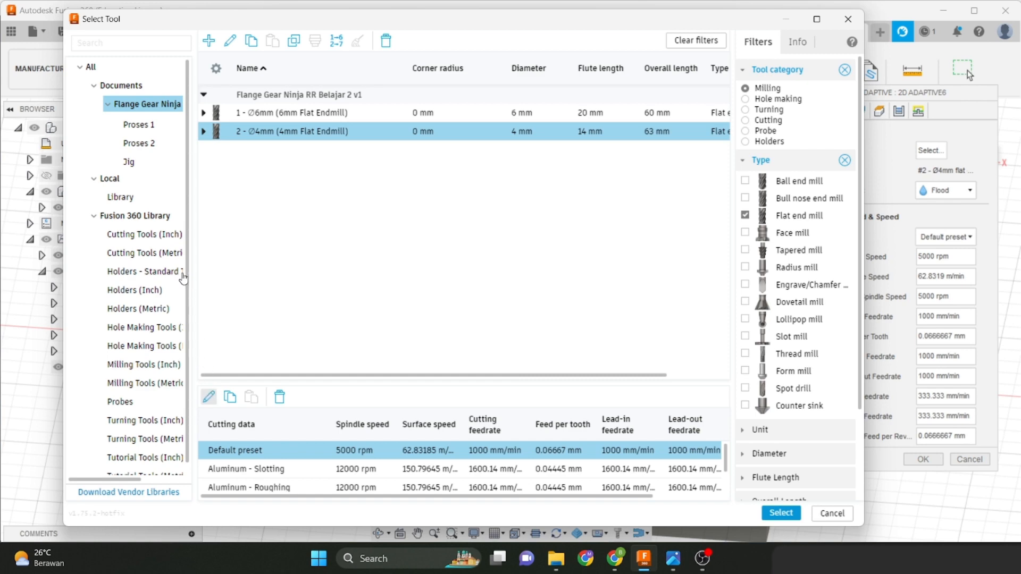
double_click(198, 132)
left_click(128, 67)
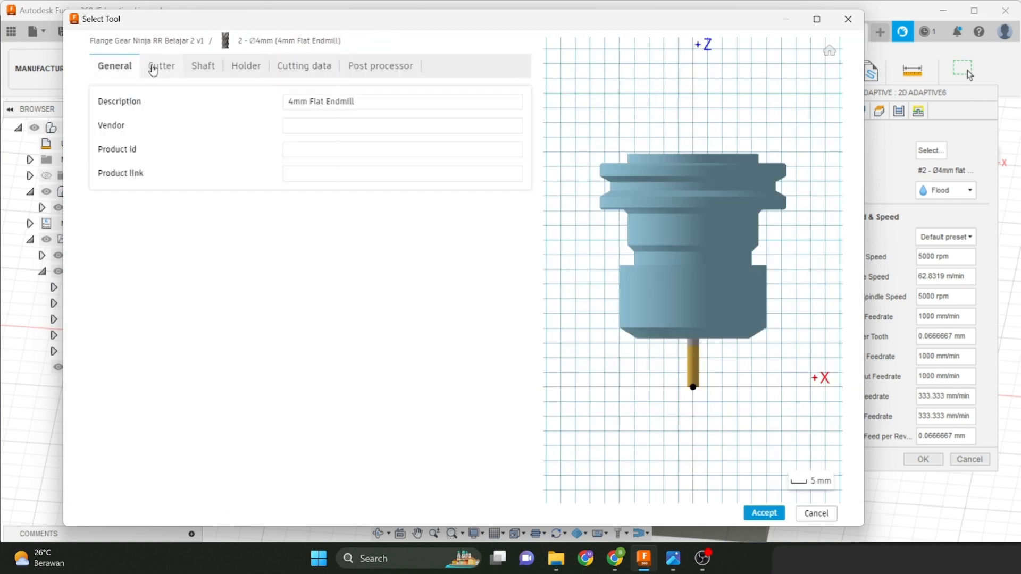
left_click(154, 69)
left_click(217, 171)
double_click(218, 172)
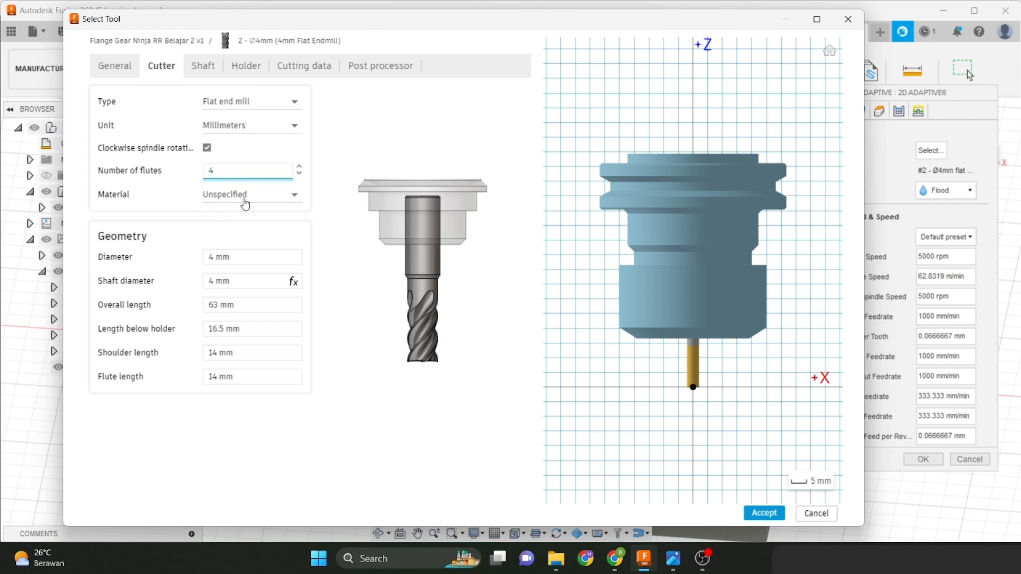
left_click(284, 197)
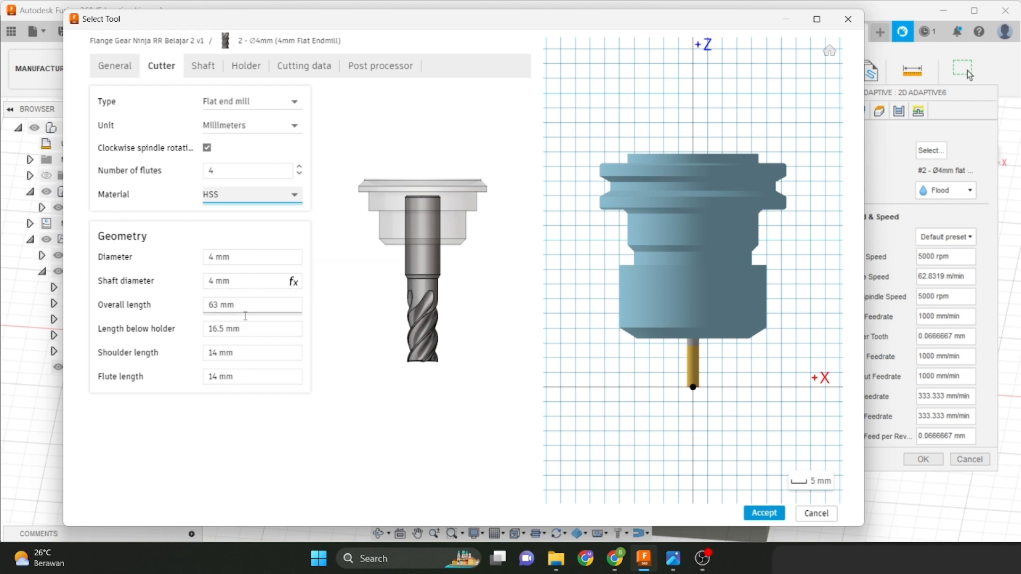
Assign the BT30 - Blank holder to the 4 mm endmill and open the tool's cutting data.
left_click(212, 67)
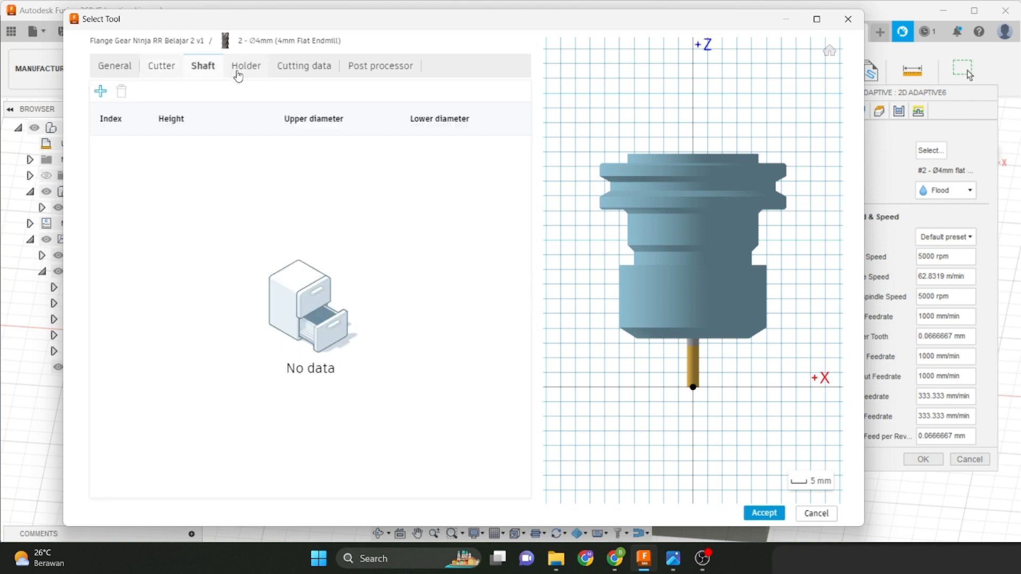
left_click(248, 73)
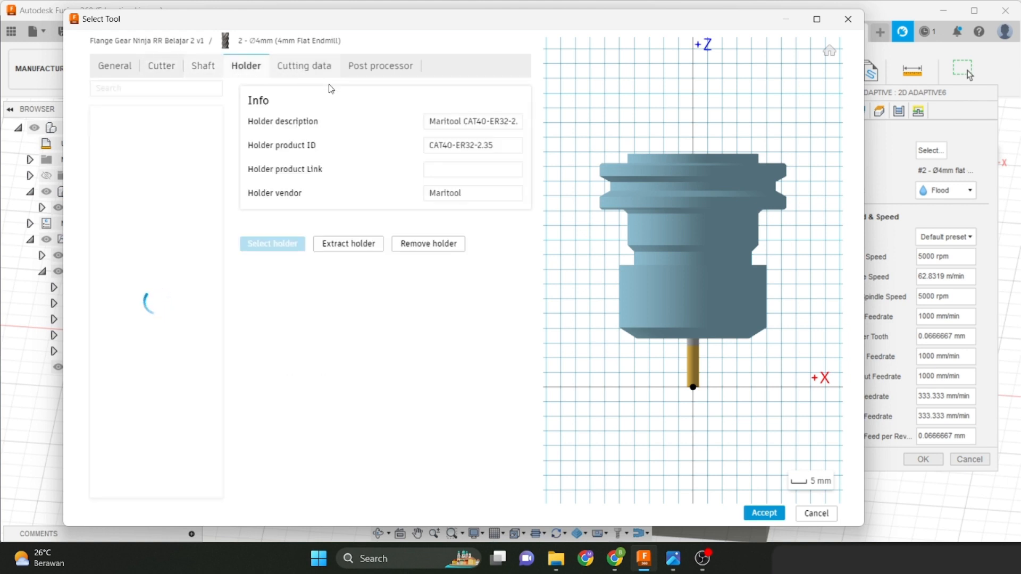
left_click(303, 66)
left_click(247, 66)
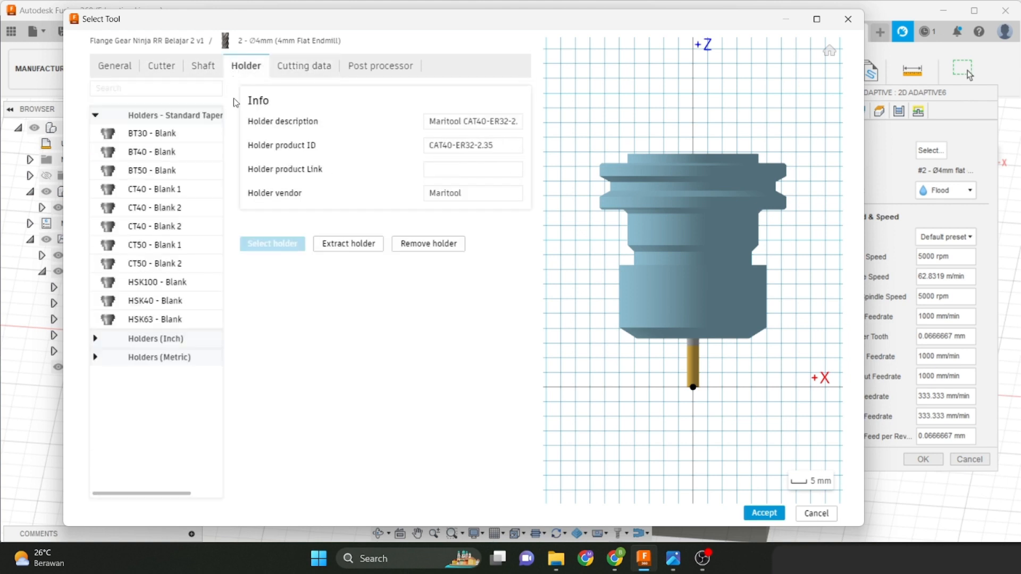
left_click(159, 146)
left_click(159, 136)
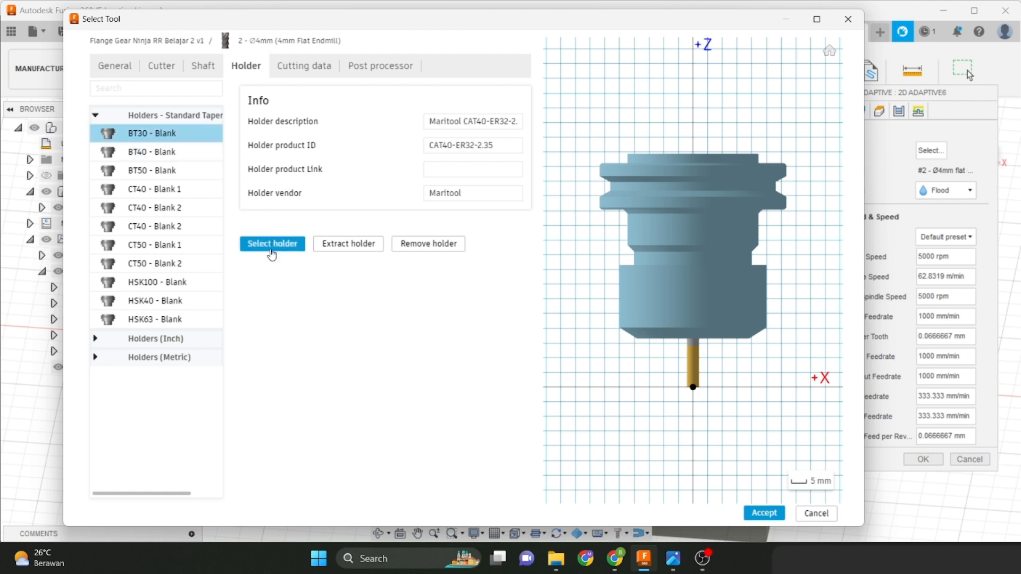
left_click(273, 244)
left_click(320, 66)
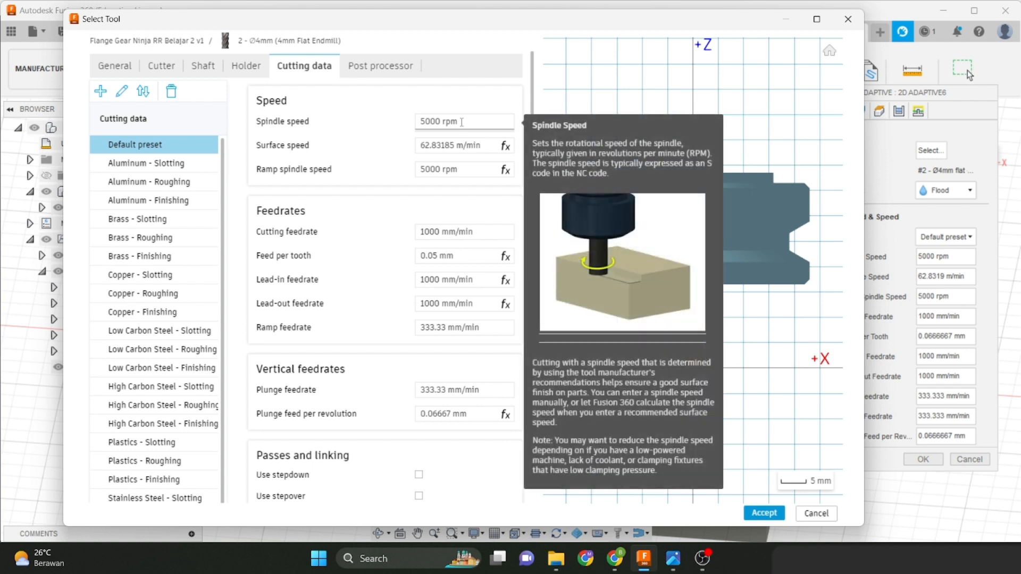
Try surface speeds of 100, 80 and 40 m/min in the endmill's default preset.
left_click(462, 121)
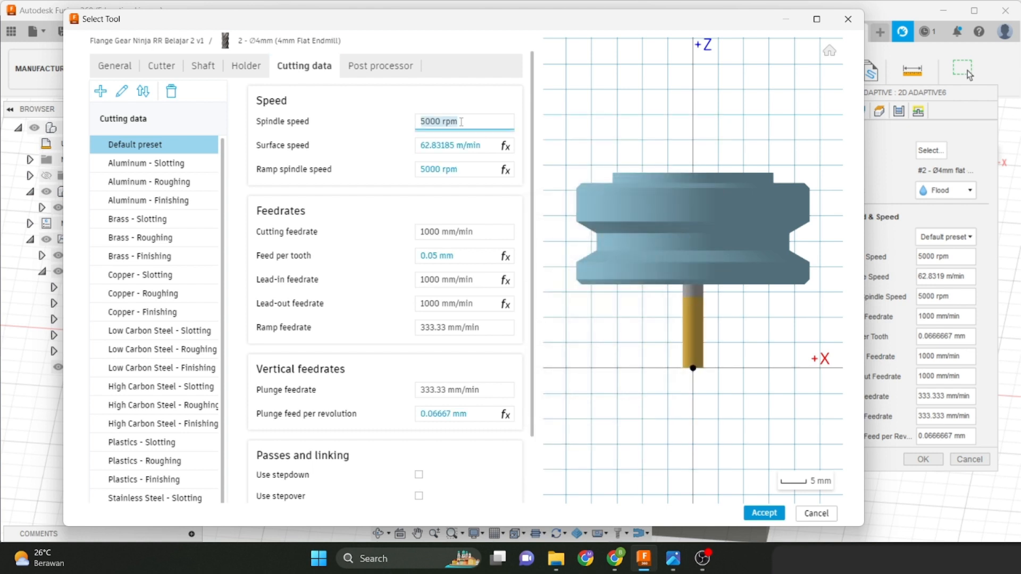
left_click(483, 145)
type("100")
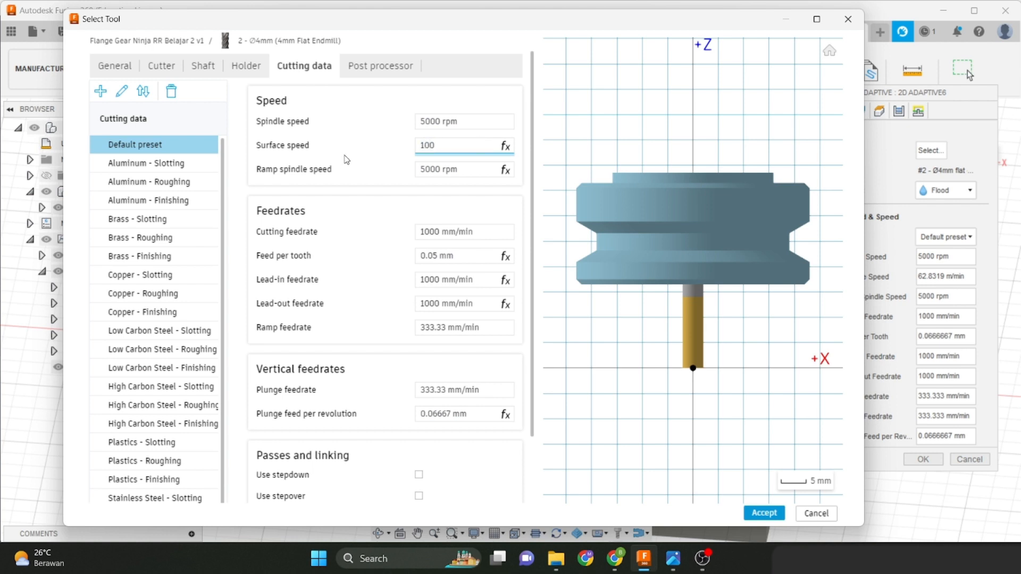
key("Return")
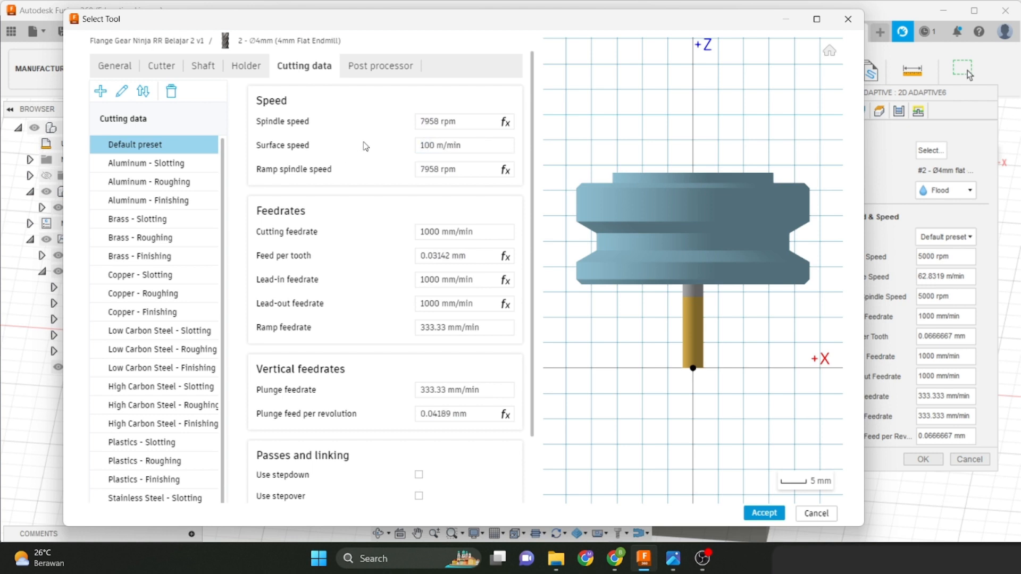
left_click(459, 123)
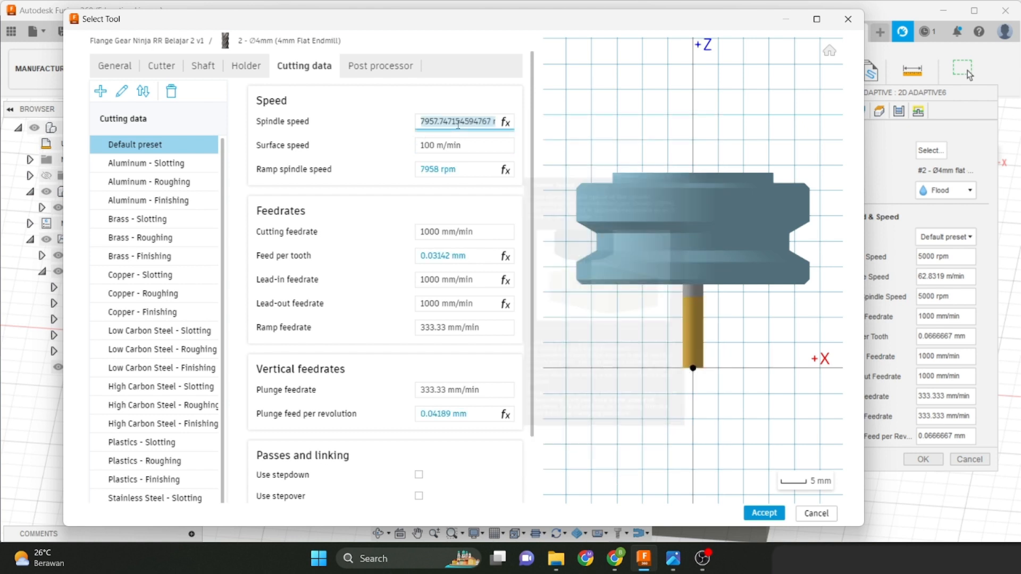
left_click(433, 148)
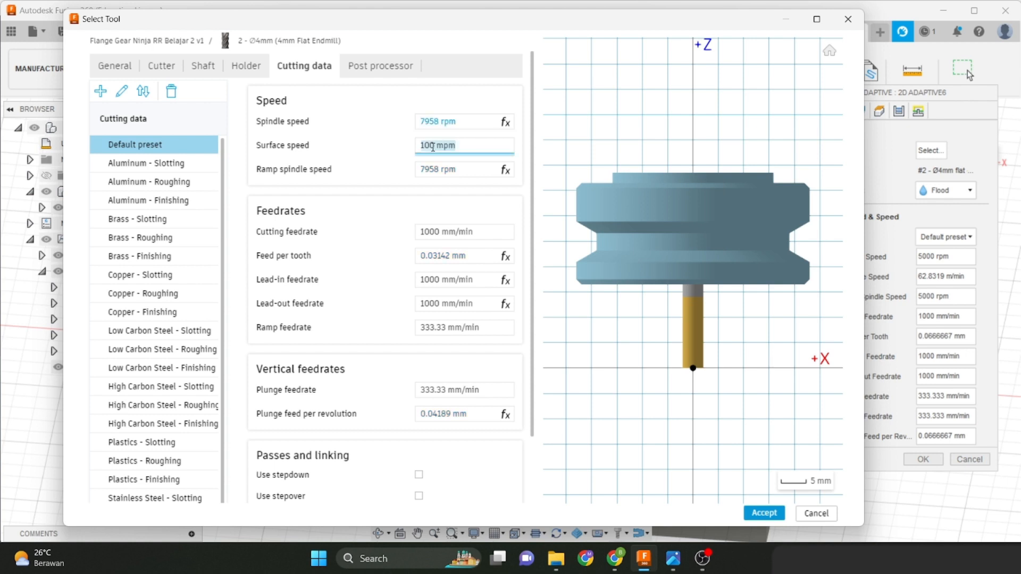
type("80")
key("Return")
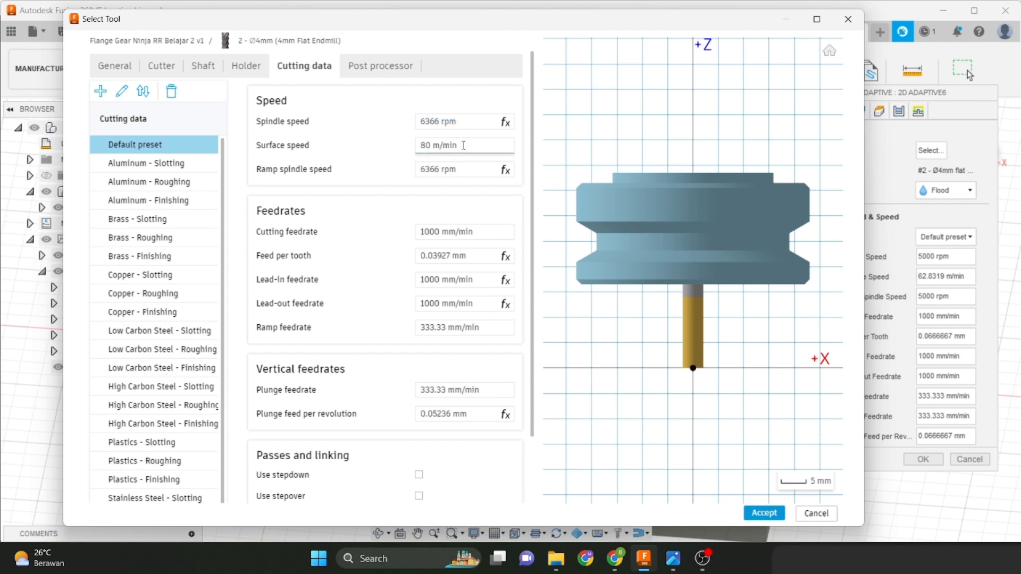
left_click(463, 146)
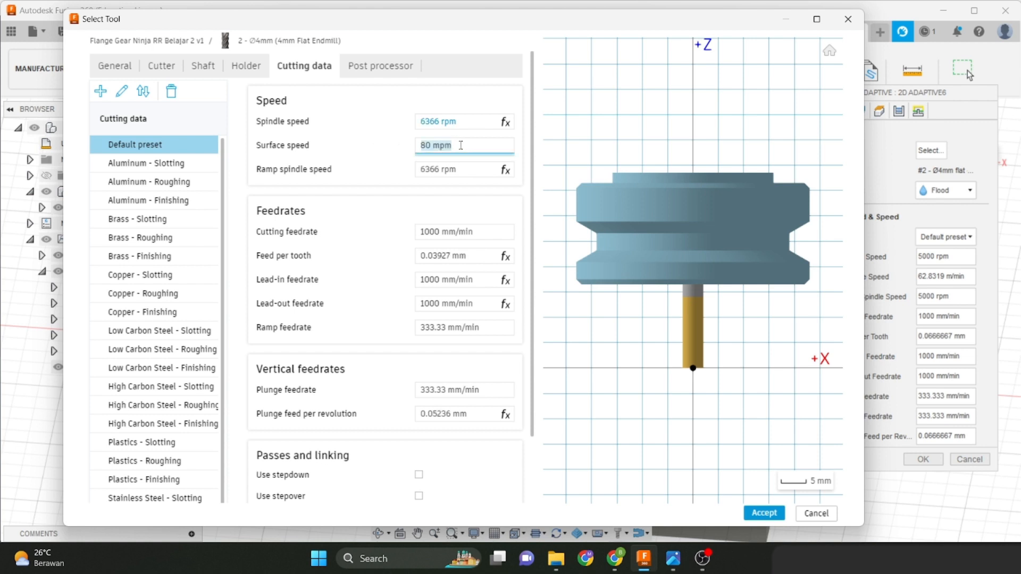
type("40")
key("Return")
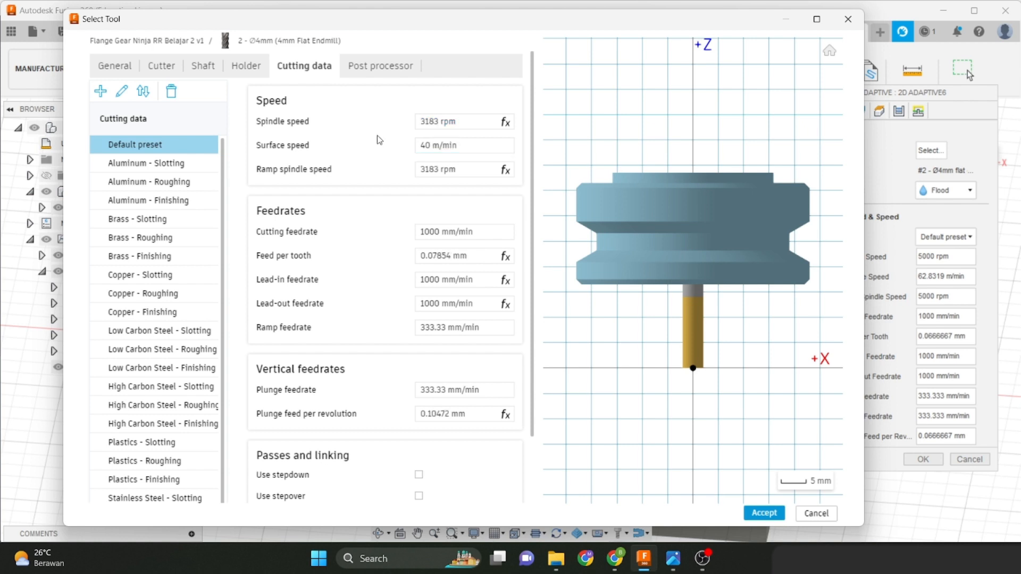
Set the spindle speed of the 4 mm endmill's default preset to 5300 rpm.
left_click(461, 123)
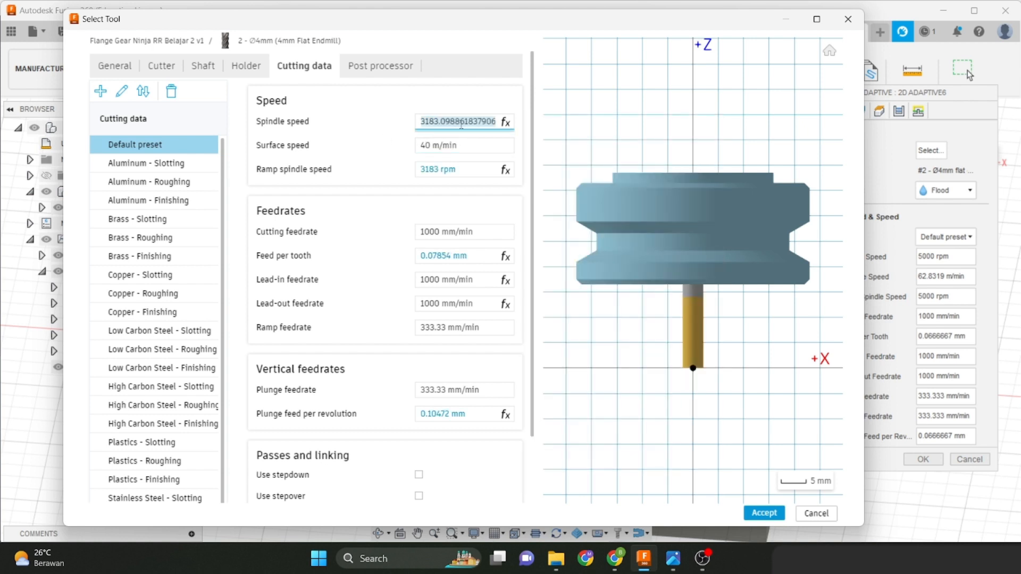
type("5300")
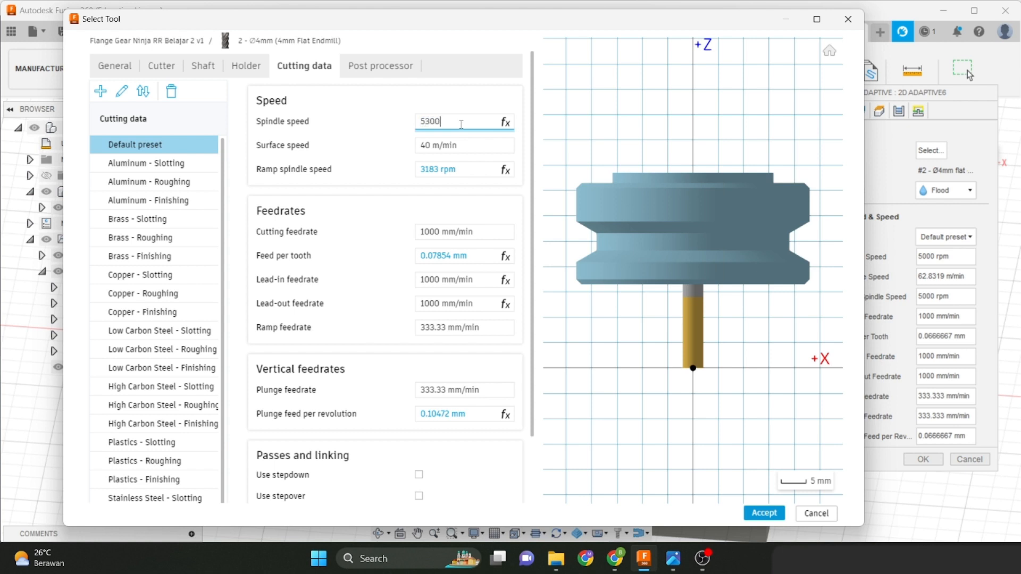
left_click(361, 141)
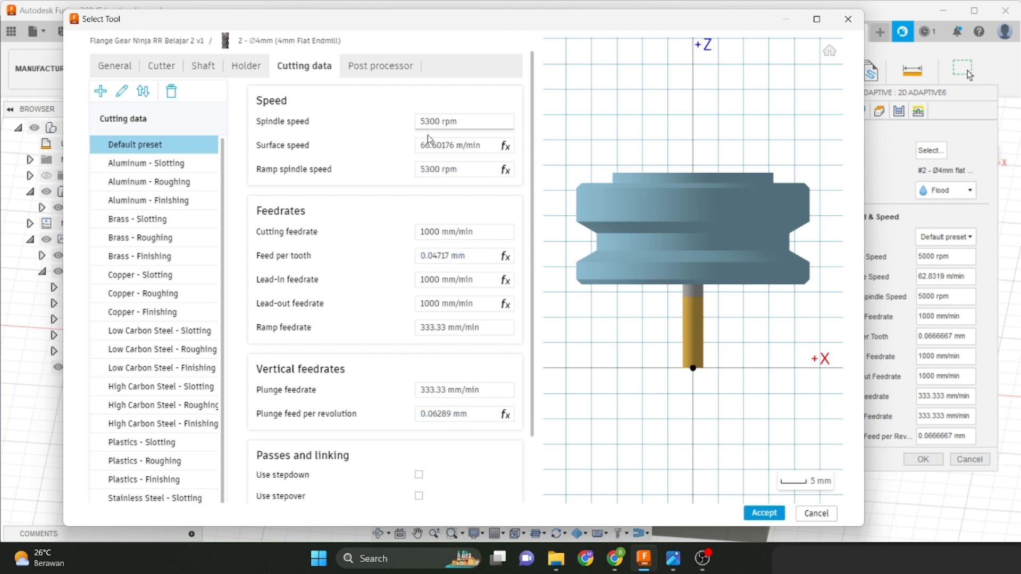
mouse_move(435, 146)
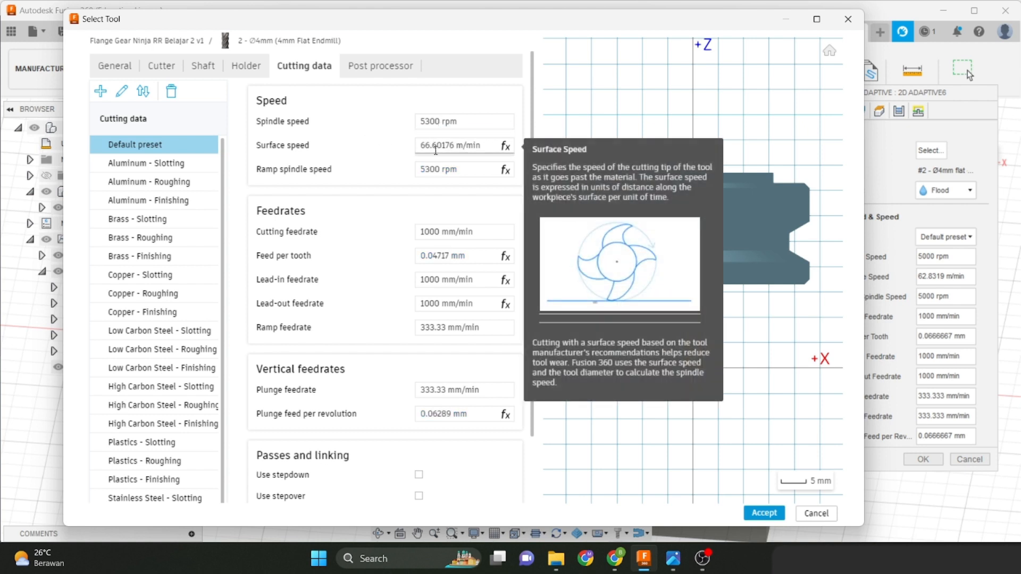
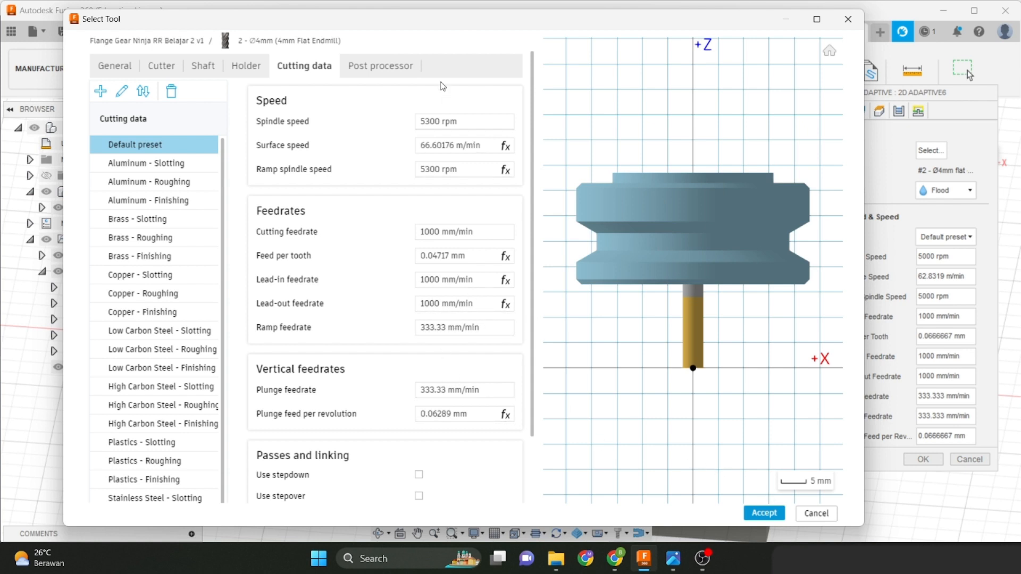
Check the post processor settings, accept the edited tool and update 2D Adaptive6 to the new feeds and speeds.
left_click(389, 68)
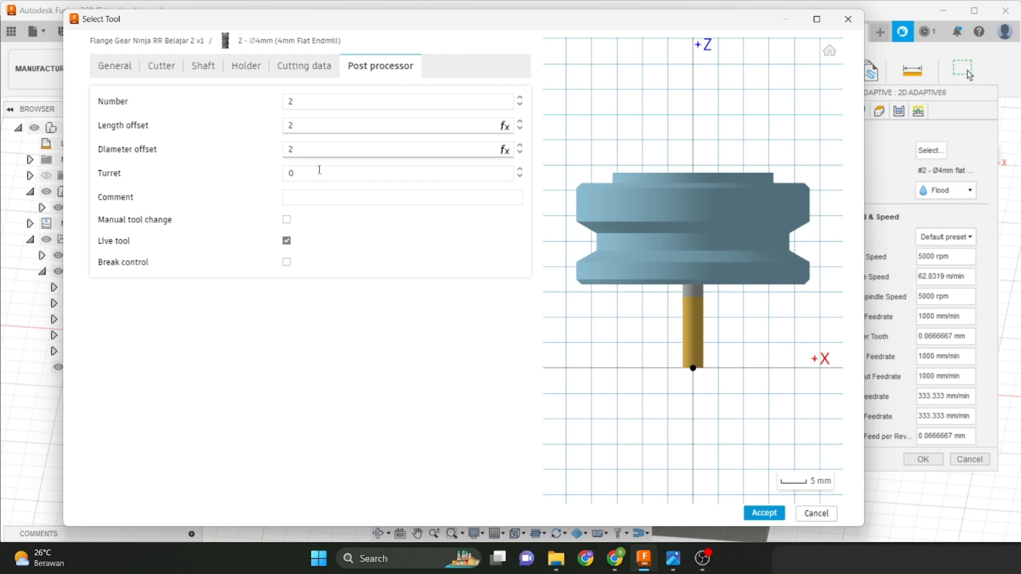
left_click(750, 512)
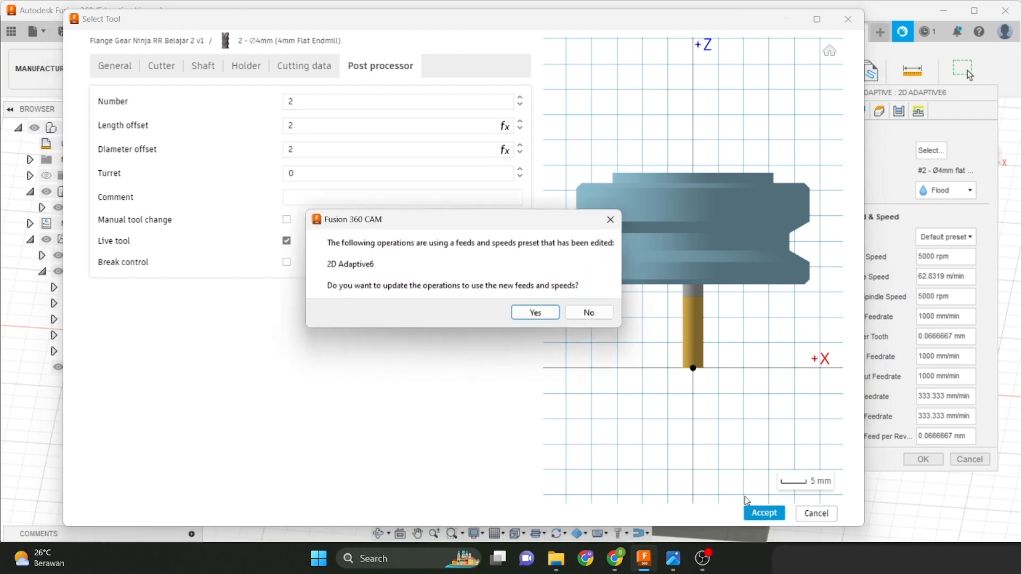
left_click(544, 313)
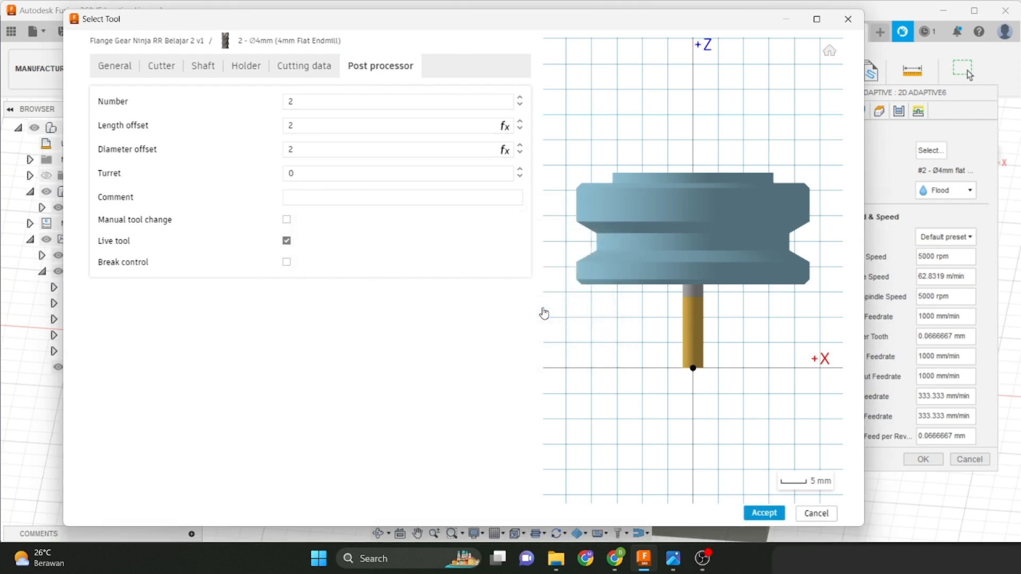
left_click(771, 514)
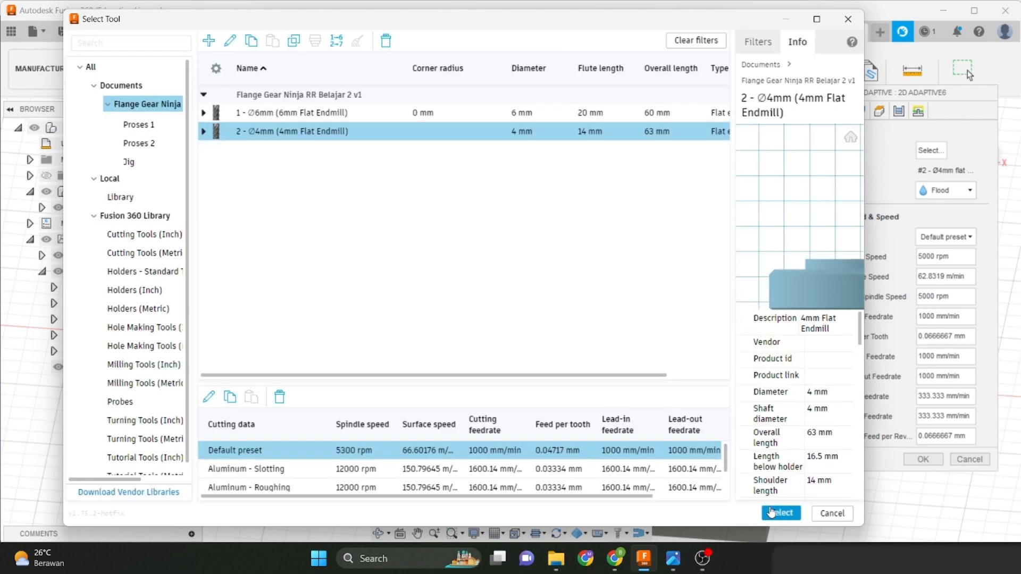
Confirm the 4 mm flat endmill for 2D Adaptive6 and open the operation's geometry settings.
left_click(781, 514)
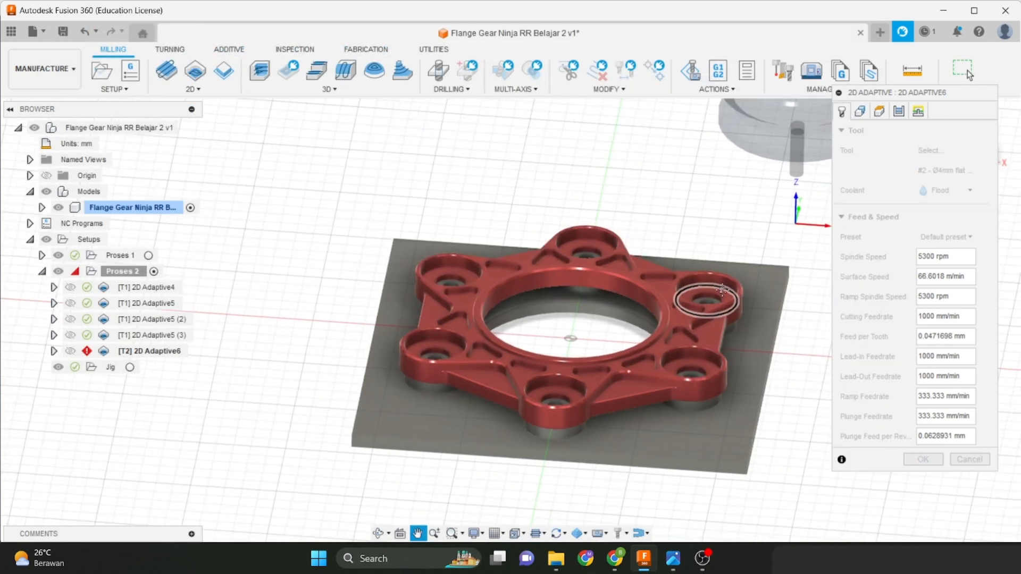
middle_click_drag(722, 290, 706, 271)
scroll(618, 190, "up", 1)
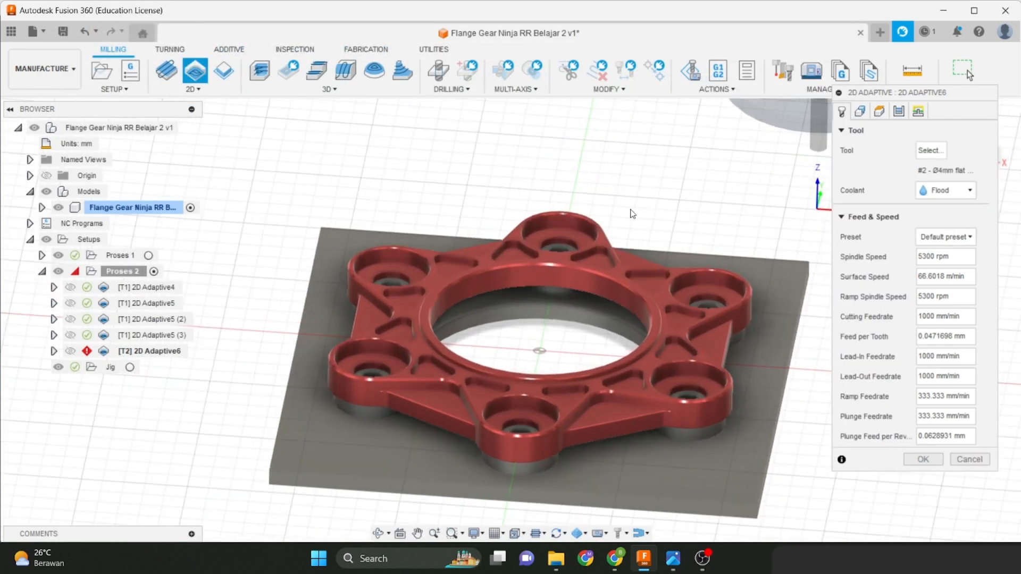
left_click(860, 112)
Try the top edge loop of one small triangular pocket as the pocket selection and check its chain options.
scroll(428, 270, "up", 2)
scroll(427, 270, "up", 2)
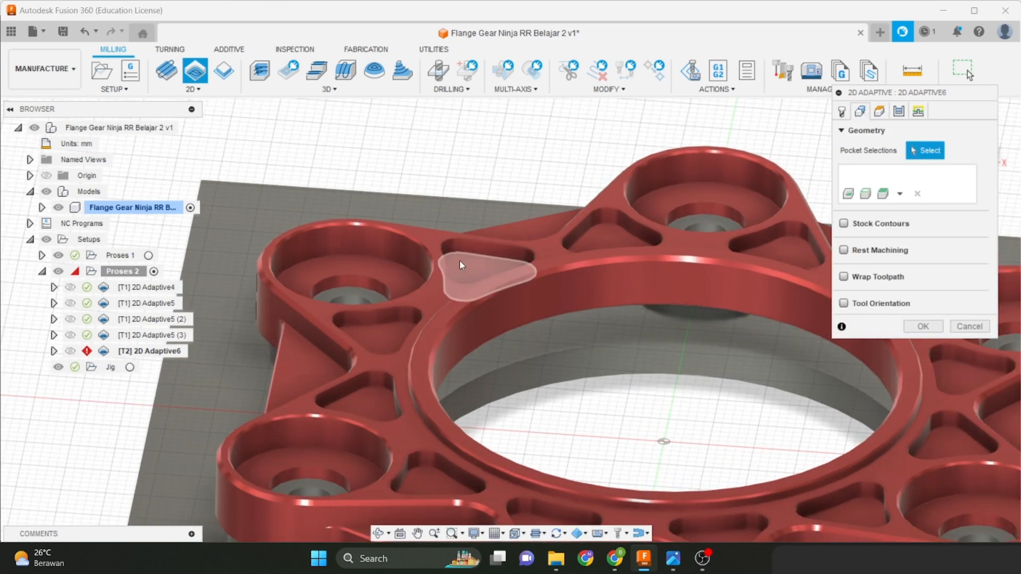
scroll(465, 251, "up", 2)
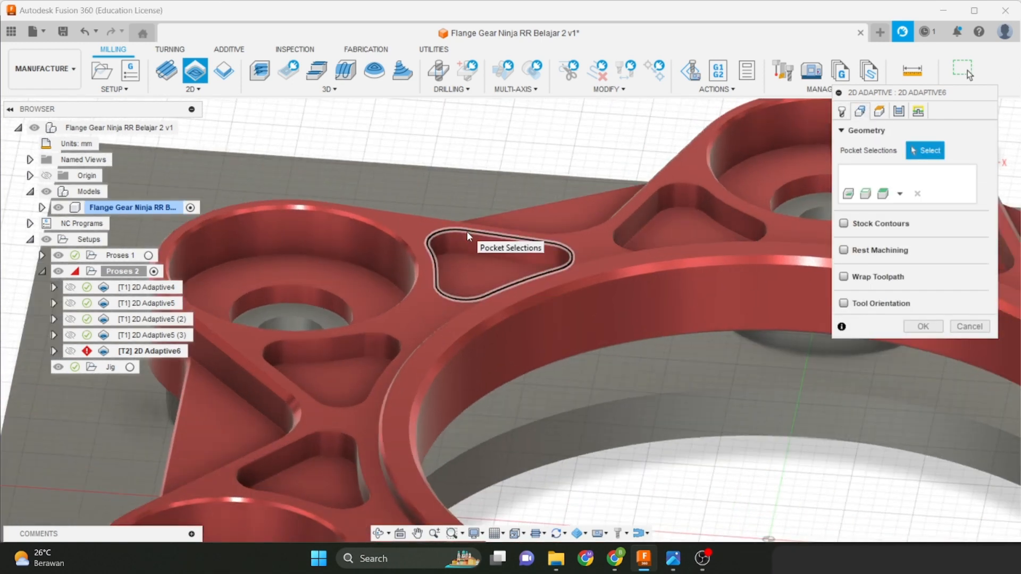
left_click(467, 232)
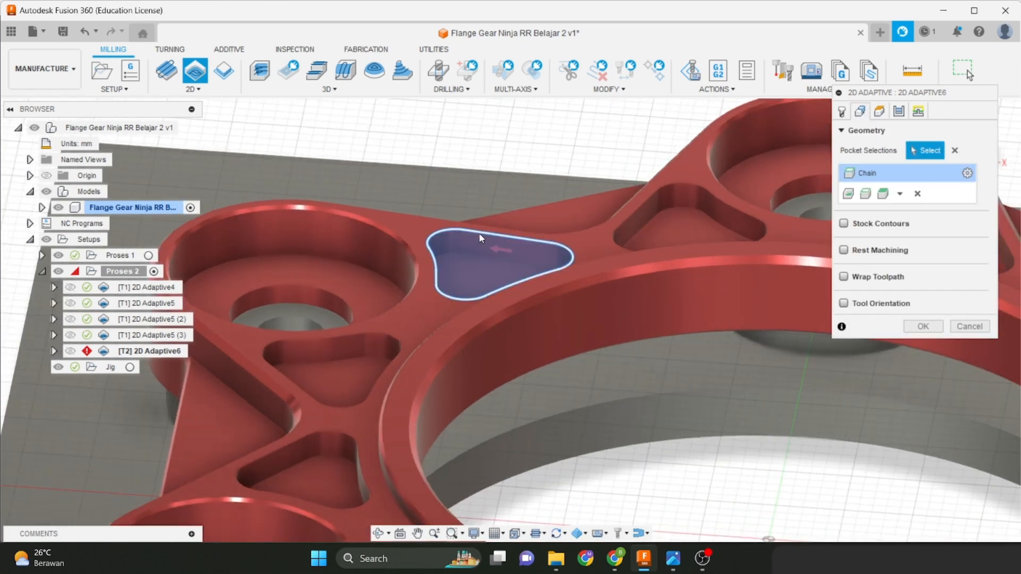
left_click(969, 175)
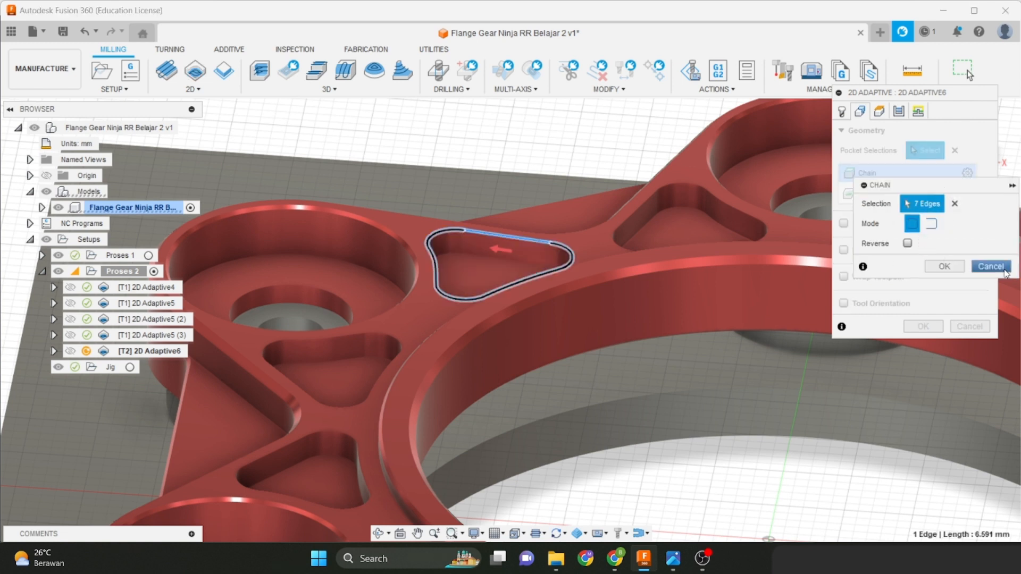
left_click(981, 267)
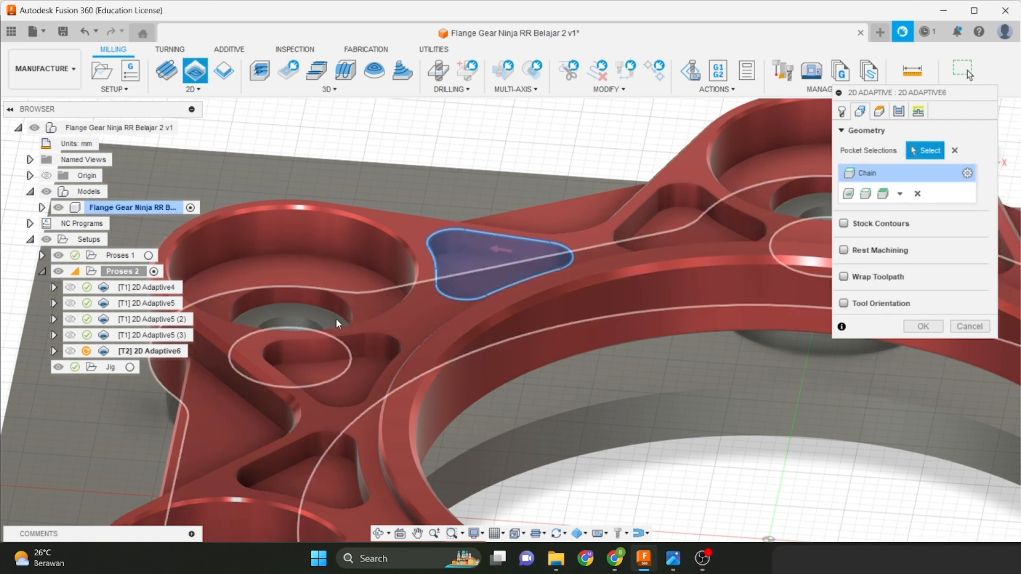
Try adding the top edge chains of four more triangular pockets, and clear all pocket selections.
left_click(337, 338)
scroll(340, 392, "down", 3)
middle_click_drag(338, 421, 330, 325)
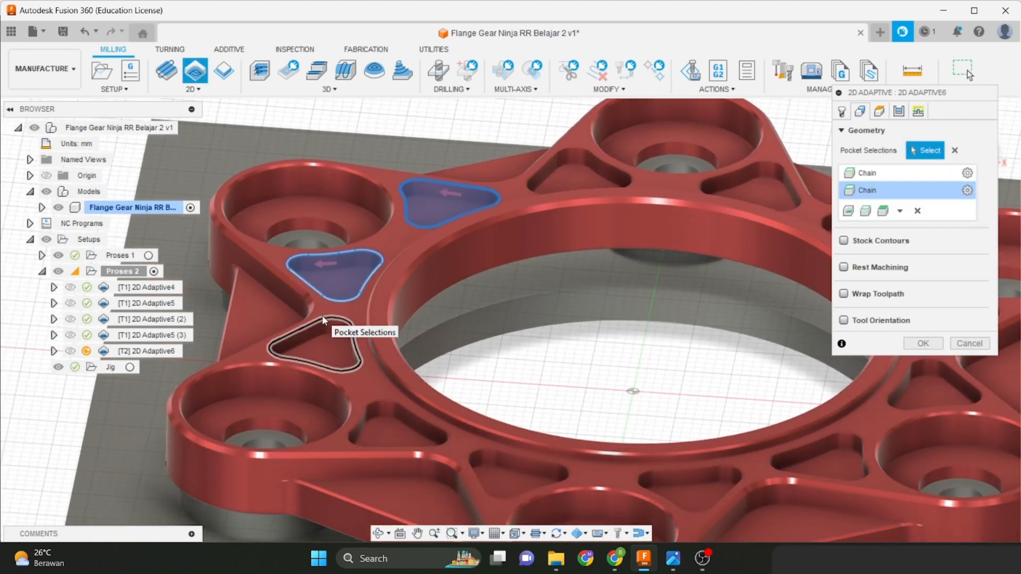
left_click(328, 334)
left_click(543, 168)
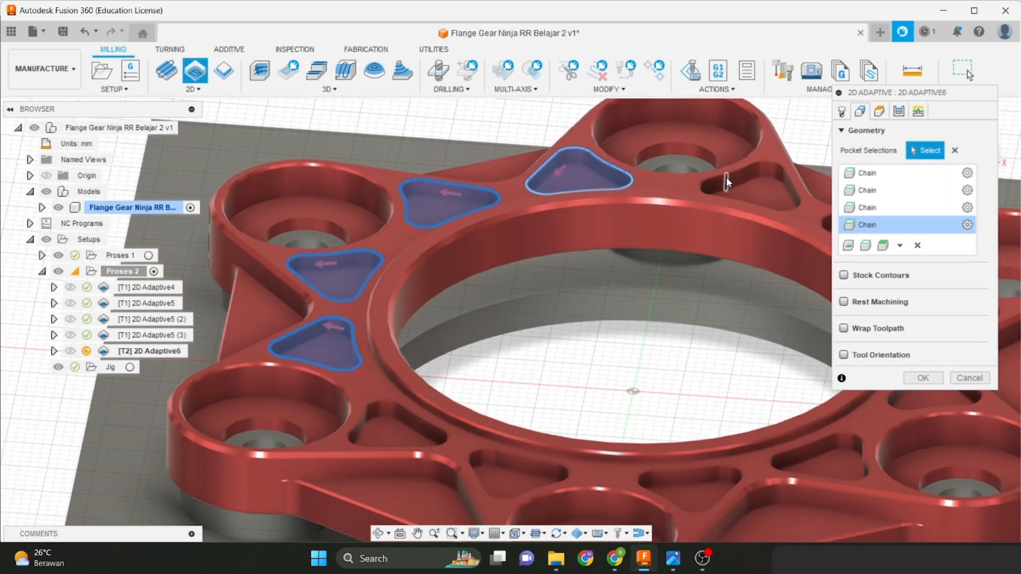
left_click(741, 170)
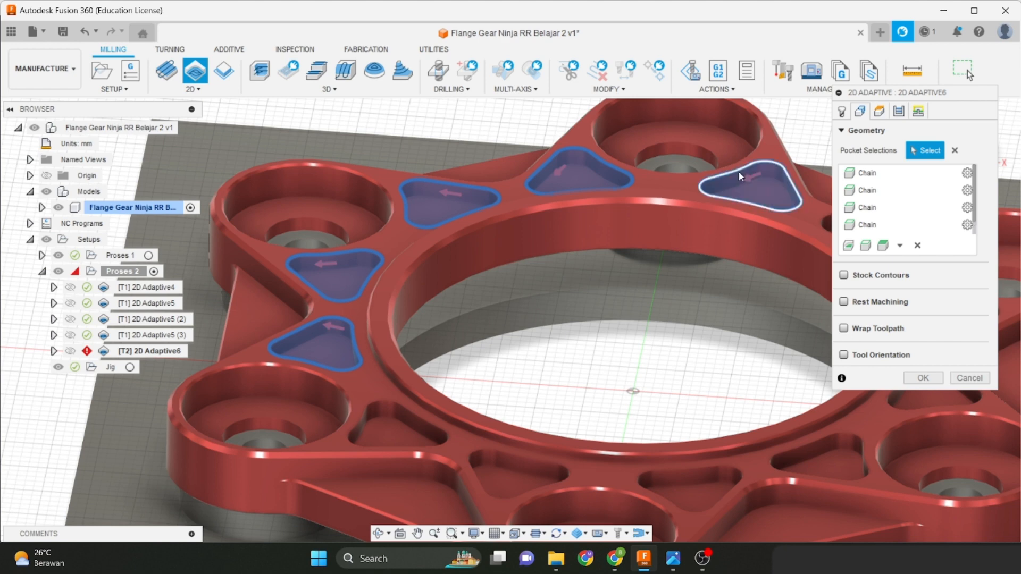
scroll(738, 171, "down", 3)
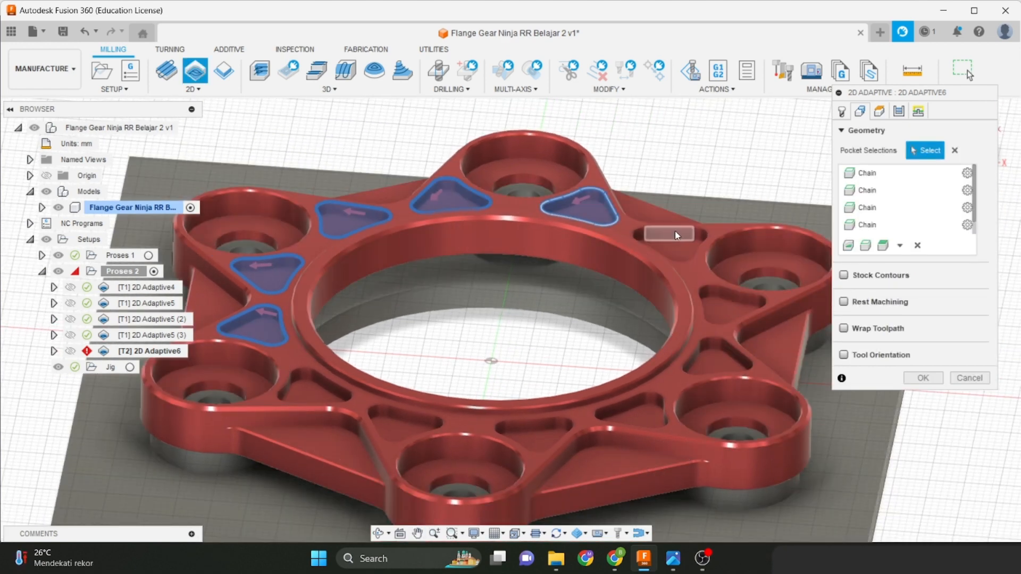
left_click(955, 151)
scroll(580, 154, "up", 5)
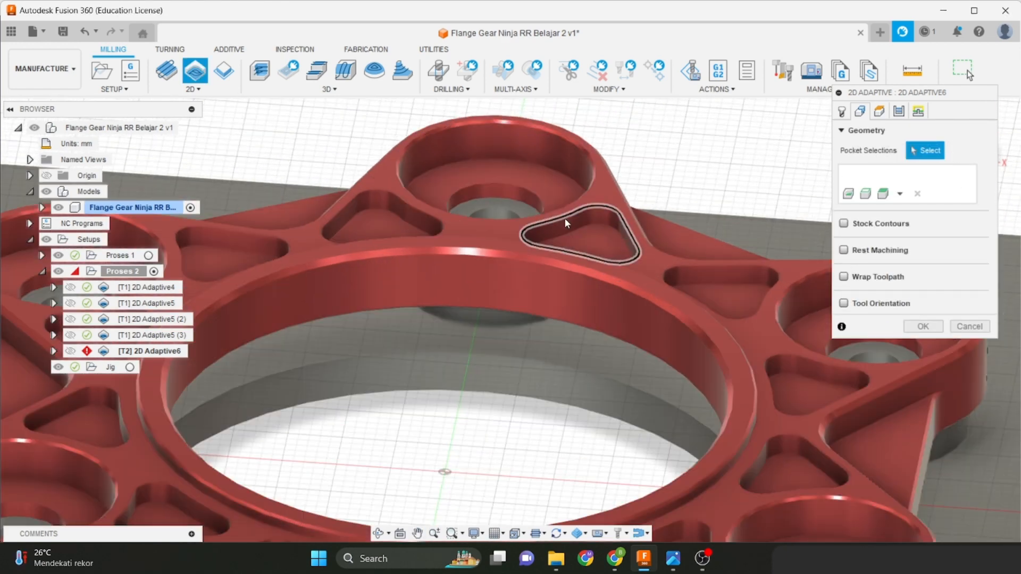
Select the floor faces of four neighbouring triangular pockets as pocket selections for 2D Adaptive6, discarding the initial chain selection.
left_click(564, 218)
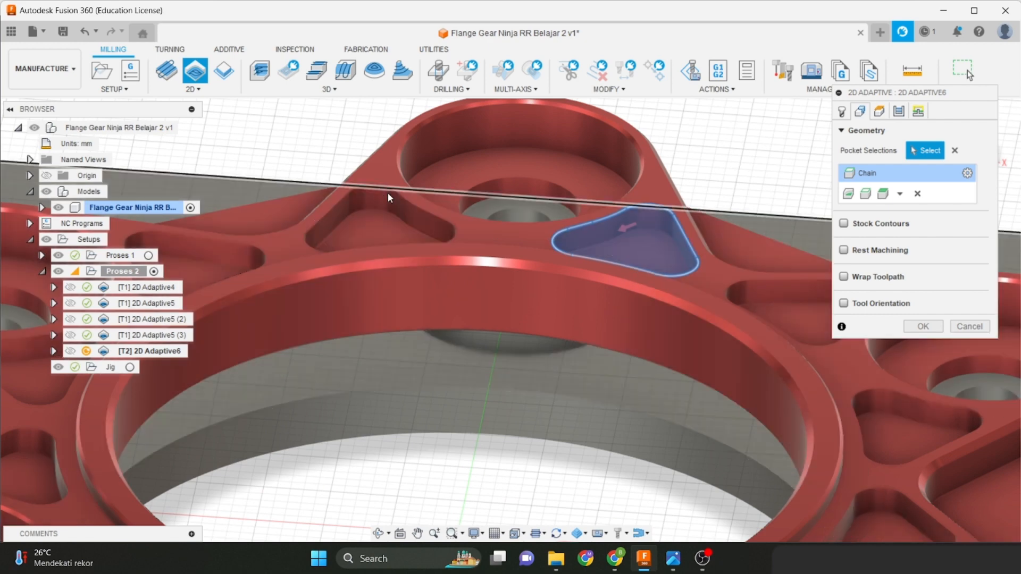
left_click(955, 151)
left_click(670, 255)
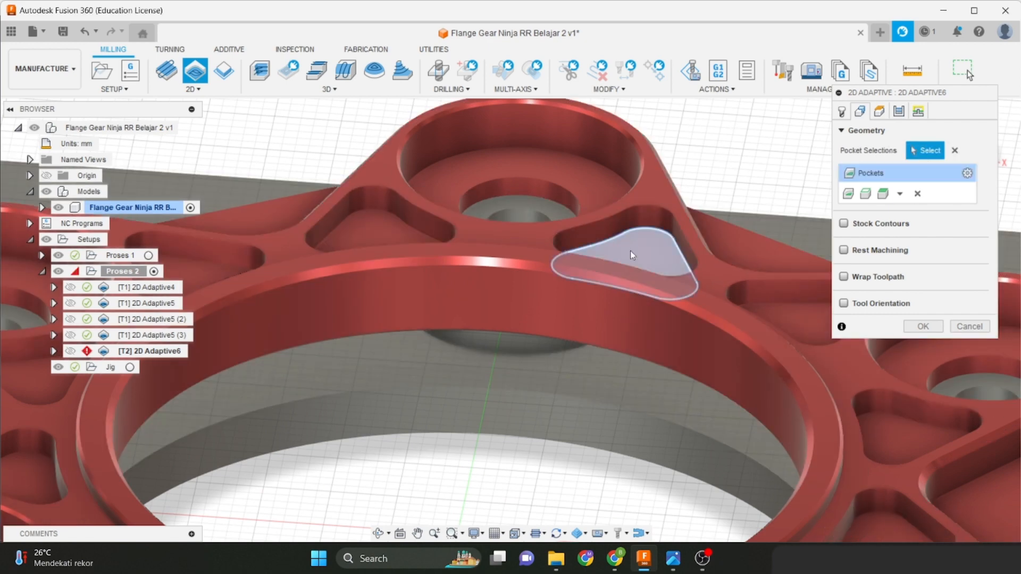
left_click(369, 232)
left_click(178, 269)
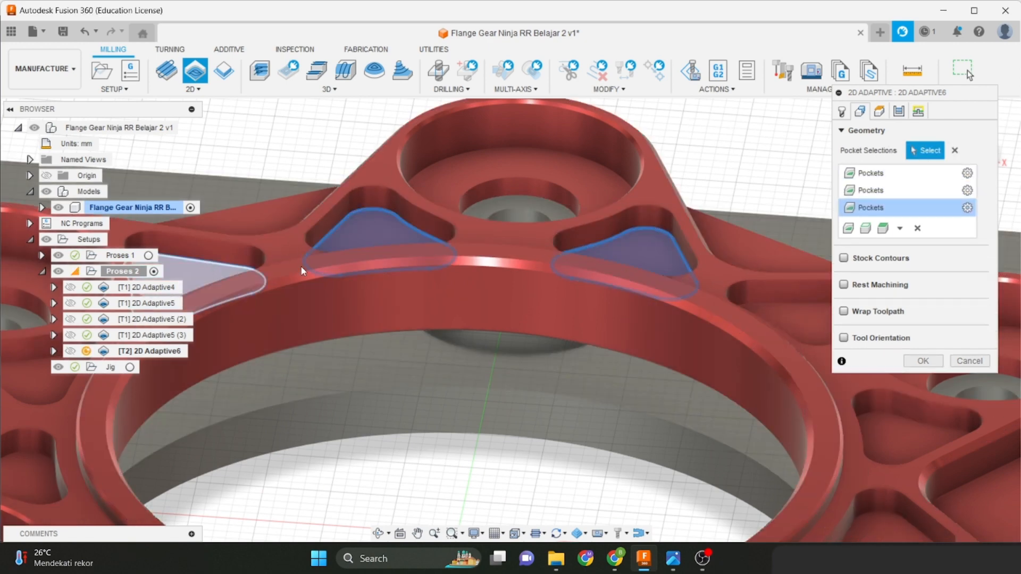
scroll(544, 232, "down", 3)
left_click(311, 328)
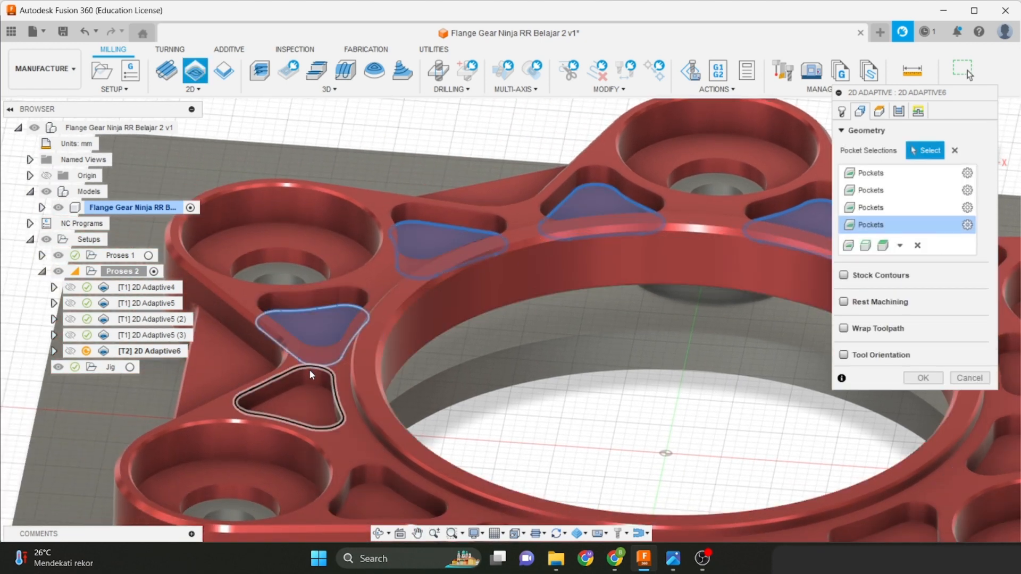
left_click(312, 383)
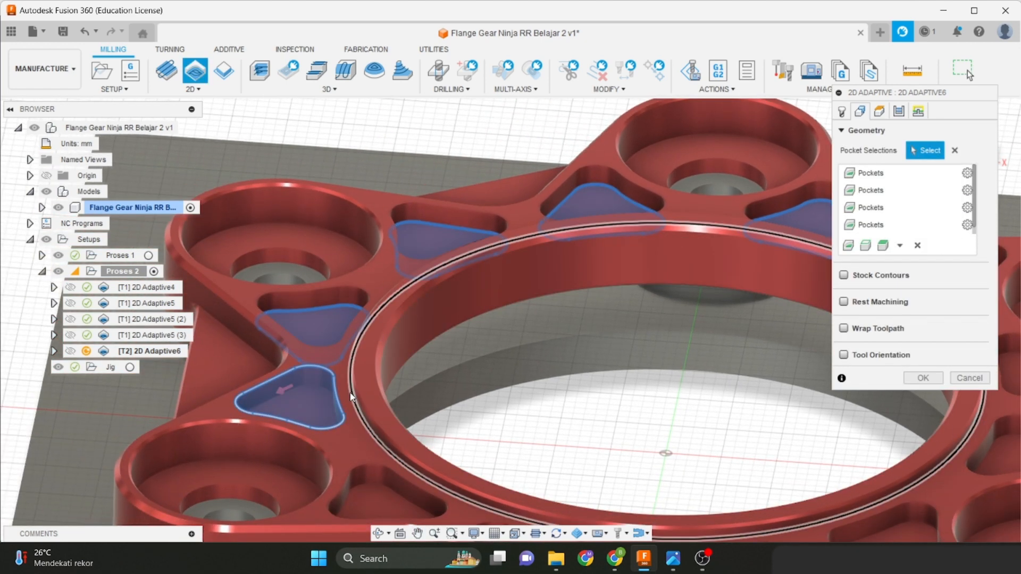
middle_click_drag(391, 391, 465, 266)
scroll(918, 209, "down", 1)
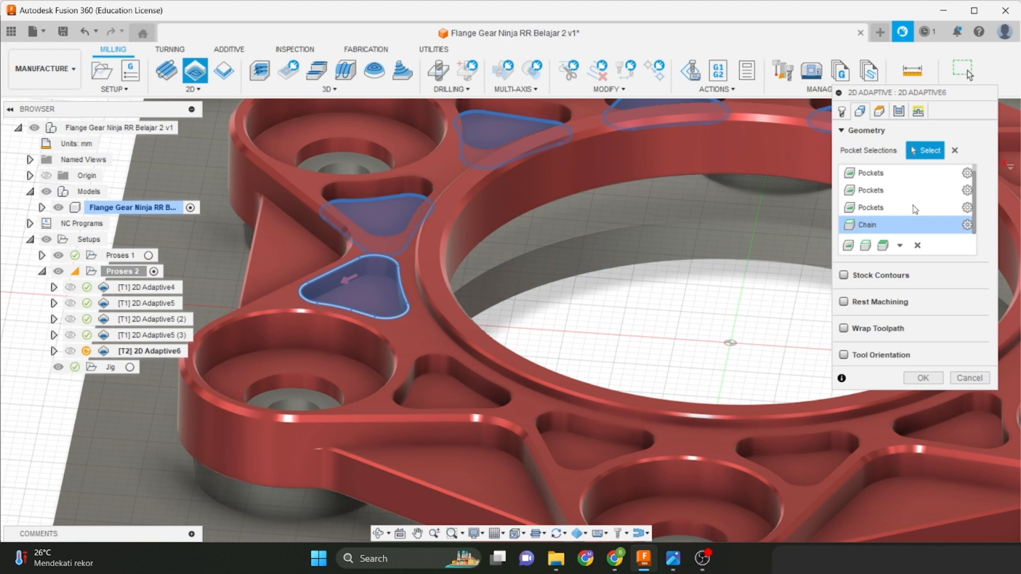
left_click(918, 245)
Add the floor faces of the remaining eight triangular pockets around the central ring to the pocket selections.
scroll(412, 182, "up", 2)
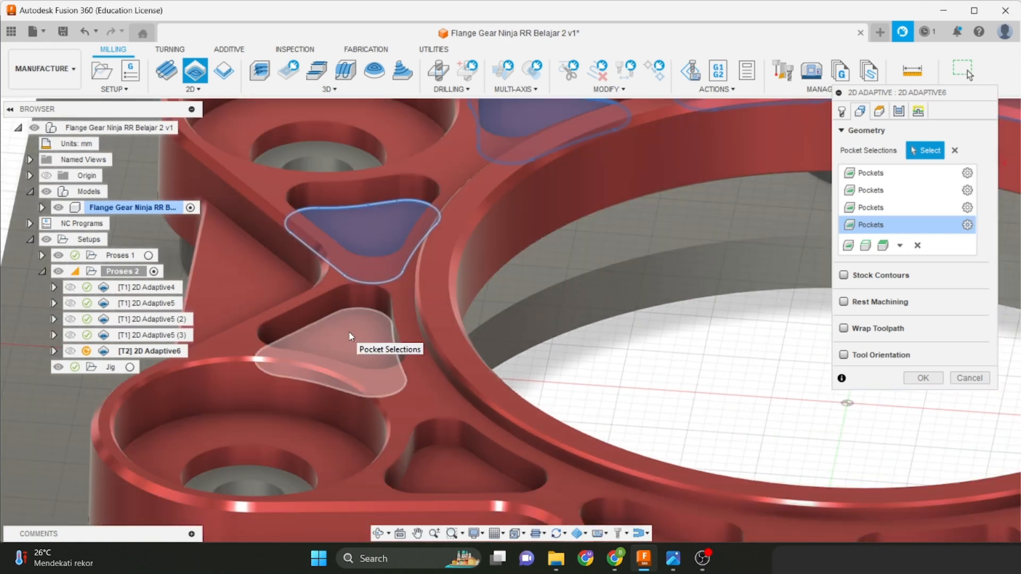
left_click(350, 336)
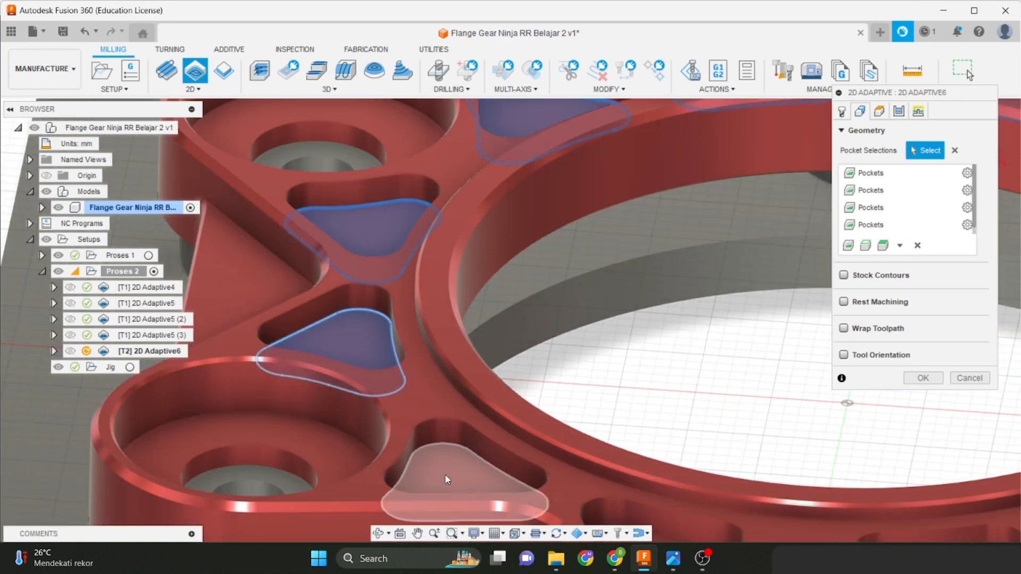
middle_click_drag(445, 474, 567, 413, "shift")
left_click(567, 413)
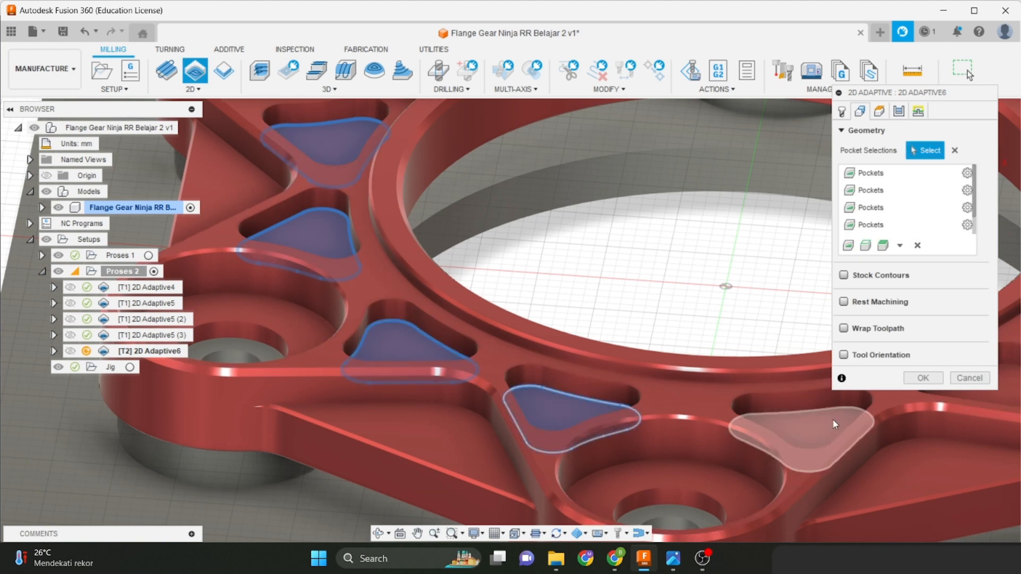
middle_click_drag(766, 372, 710, 347, "shift")
left_click(711, 382)
left_click(719, 299)
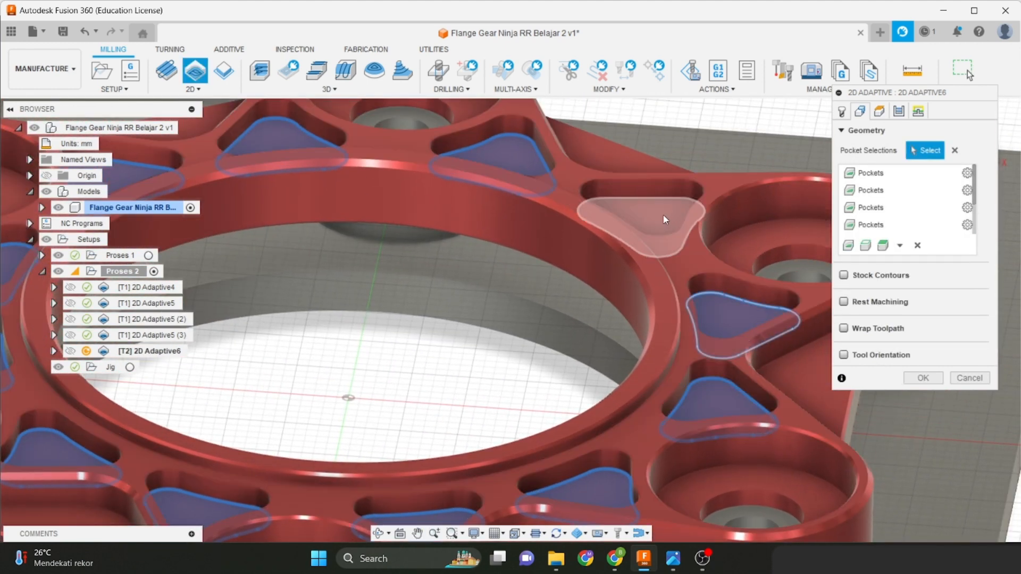
left_click(663, 216)
scroll(624, 272, "down", 3)
middle_click_drag(624, 273, 697, 263)
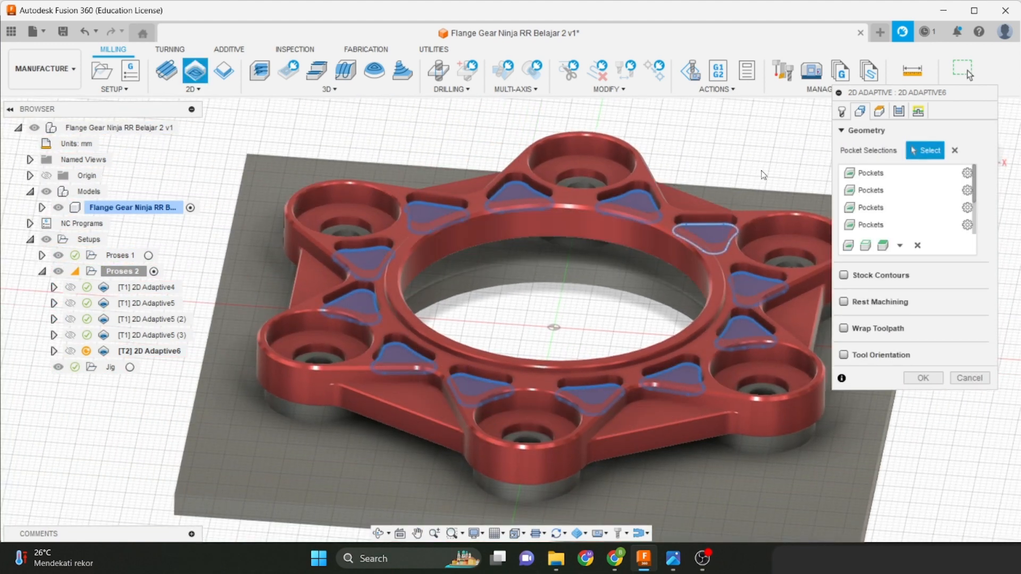
Reference the bottom height of 2D Adaptive6 from Stock top and apply the operation.
left_click(879, 111)
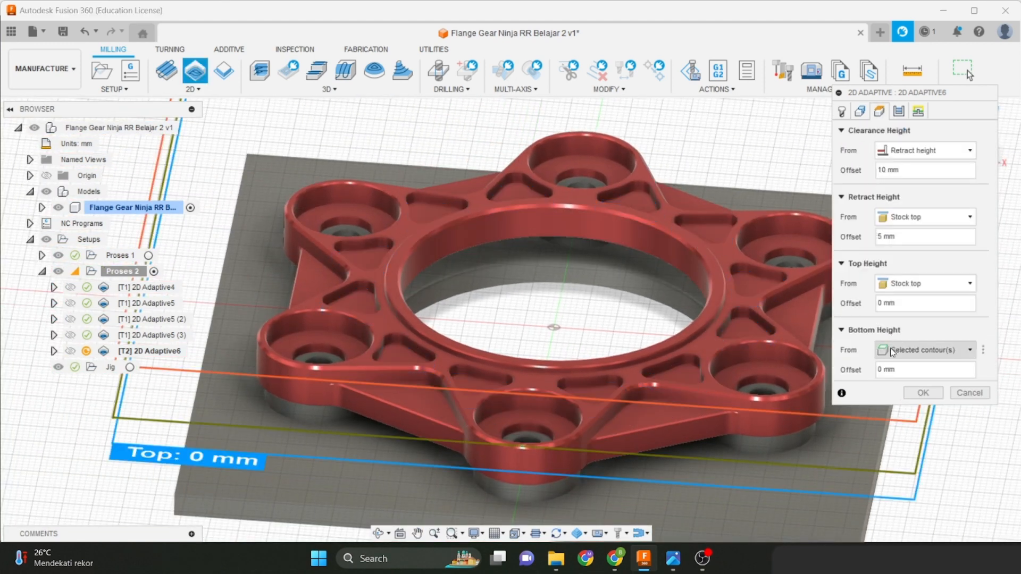
left_click(926, 350)
left_click(898, 435)
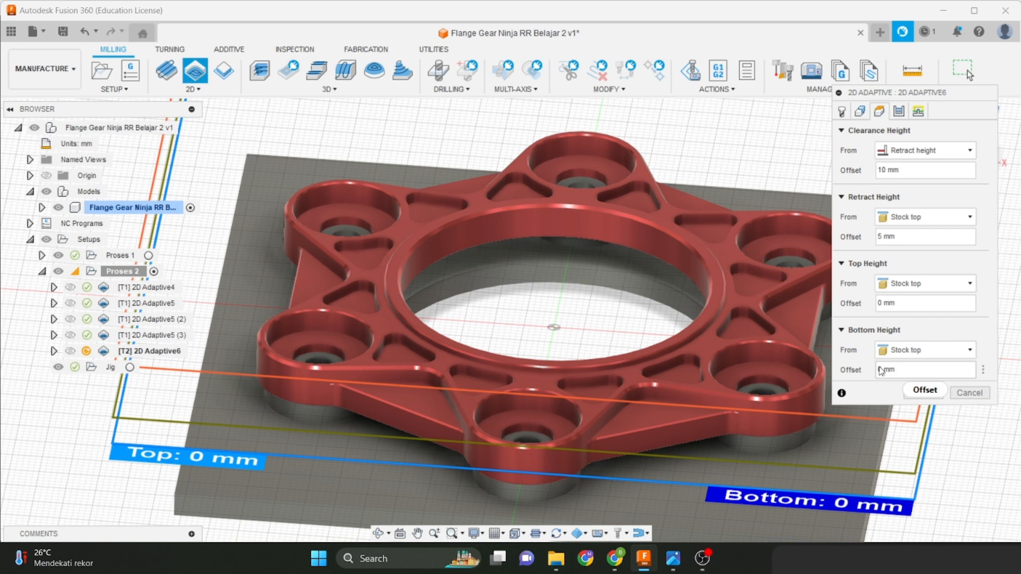
double_click(879, 371)
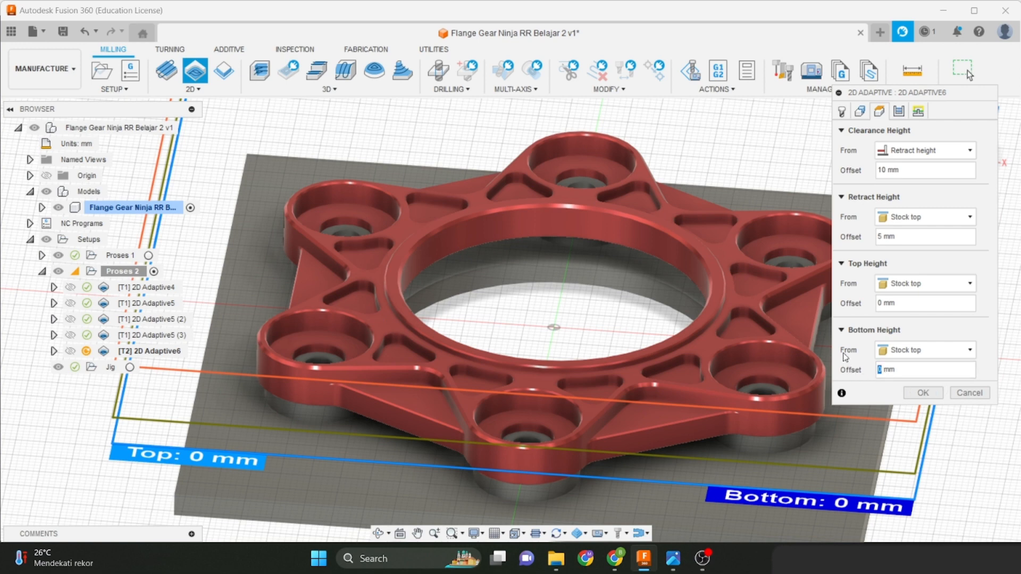
left_click(923, 392)
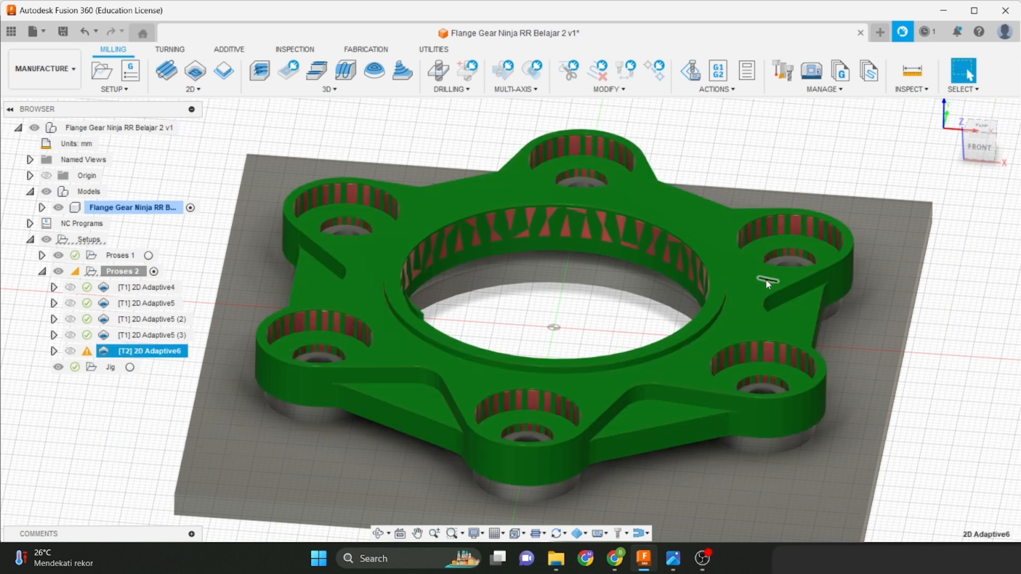
Measure the distance between a triangular pocket's floor and the top face of the central ring.
left_click(764, 289)
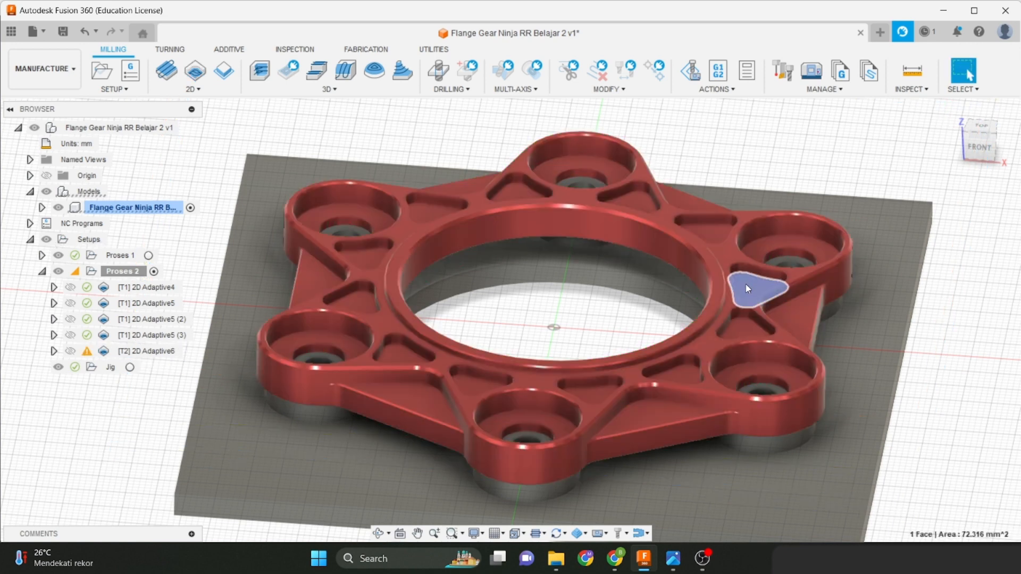
left_click(912, 71)
scroll(704, 273, "up", 2)
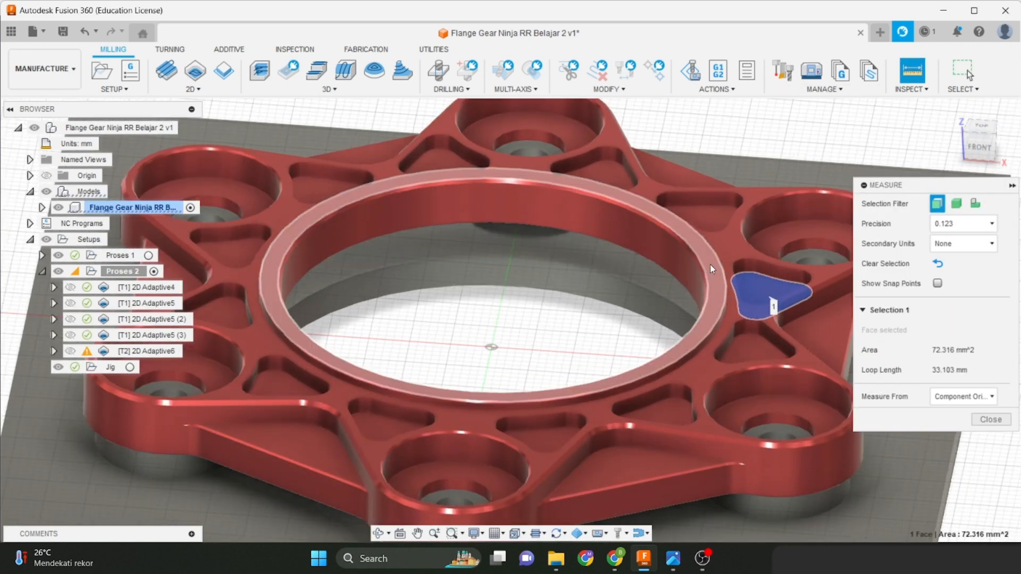
left_click(711, 265)
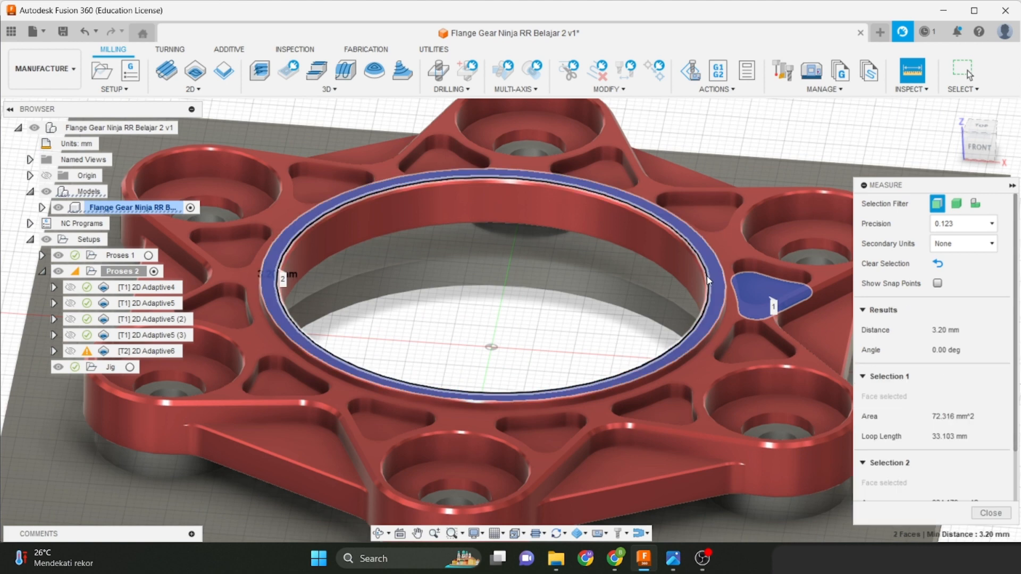
left_click(979, 514)
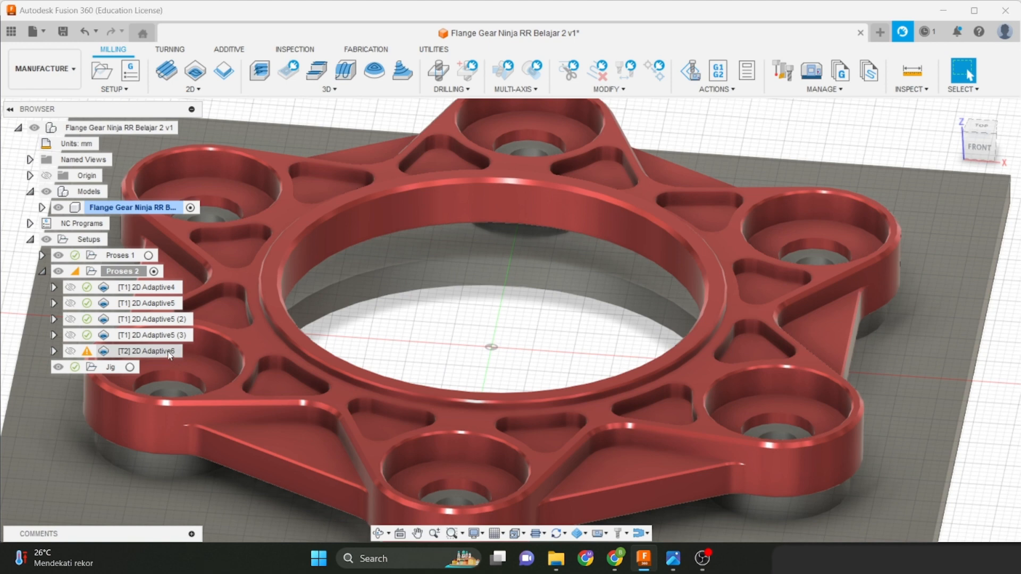
Reopen 2D Adaptive6 for editing and set its bottom height offset to -4.5 mm.
right_click(170, 352)
left_click(212, 13)
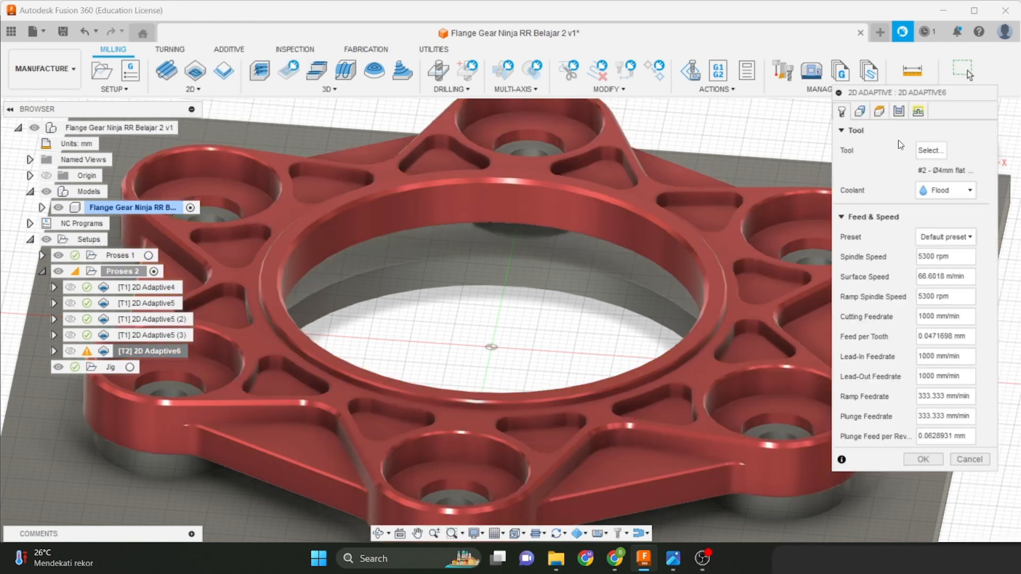
left_click(879, 111)
double_click(882, 371)
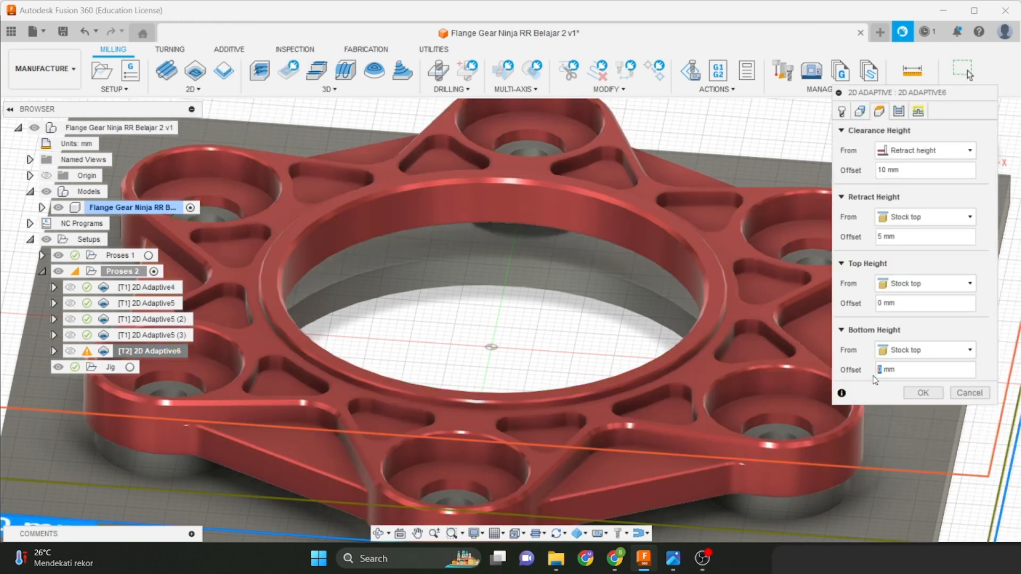
type("-4.5")
Set the top height offset to -2.5 mm from Stock top, checking the height planes against the flange in front view.
left_click_drag(925, 97, 945, 200)
left_click(974, 154)
scroll(691, 356, "up", 5)
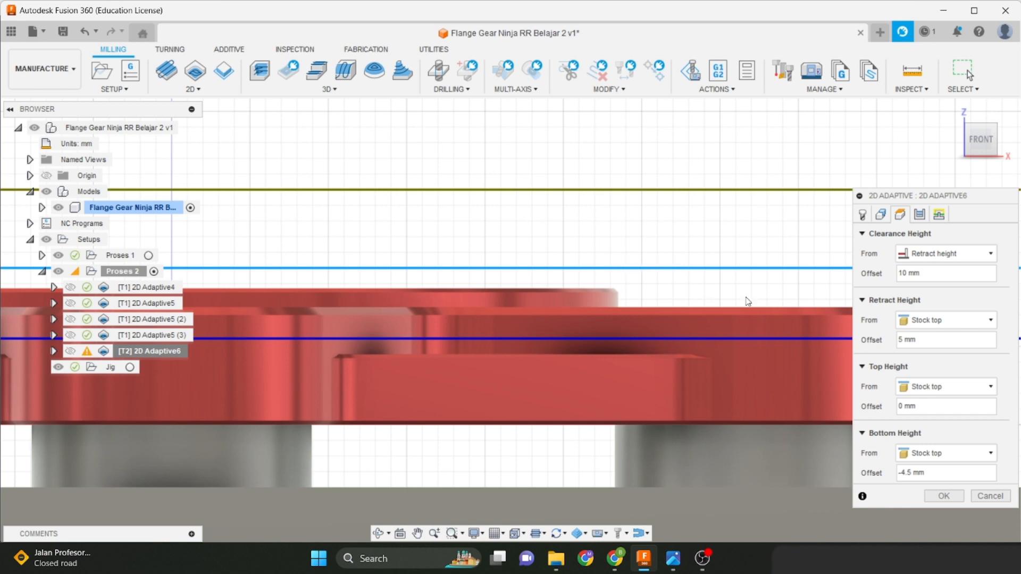
scroll(684, 310, "up", 2)
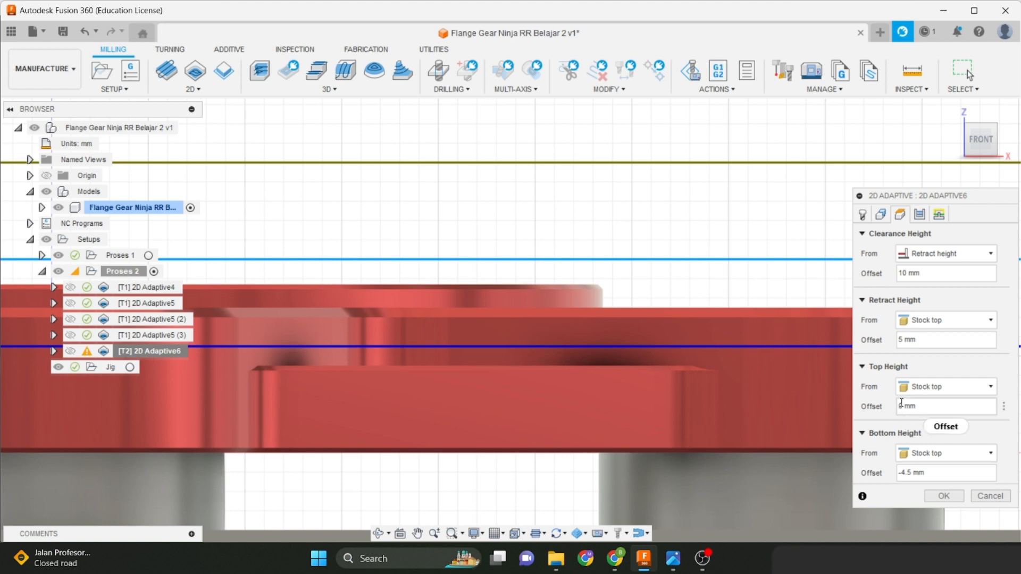
left_click_drag(902, 406, 888, 407)
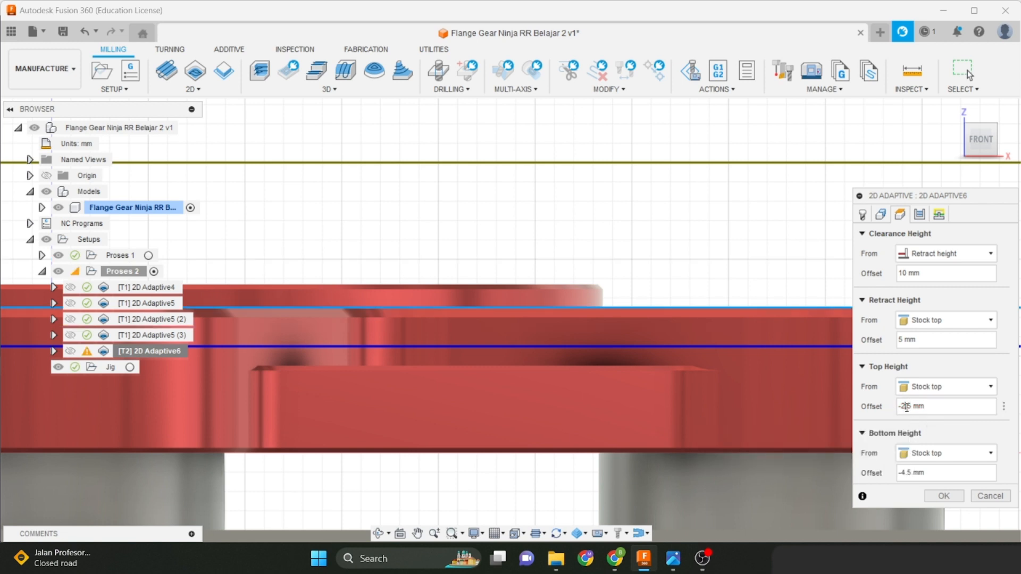
scroll(617, 320, "up", 5)
scroll(625, 297, "down", 3)
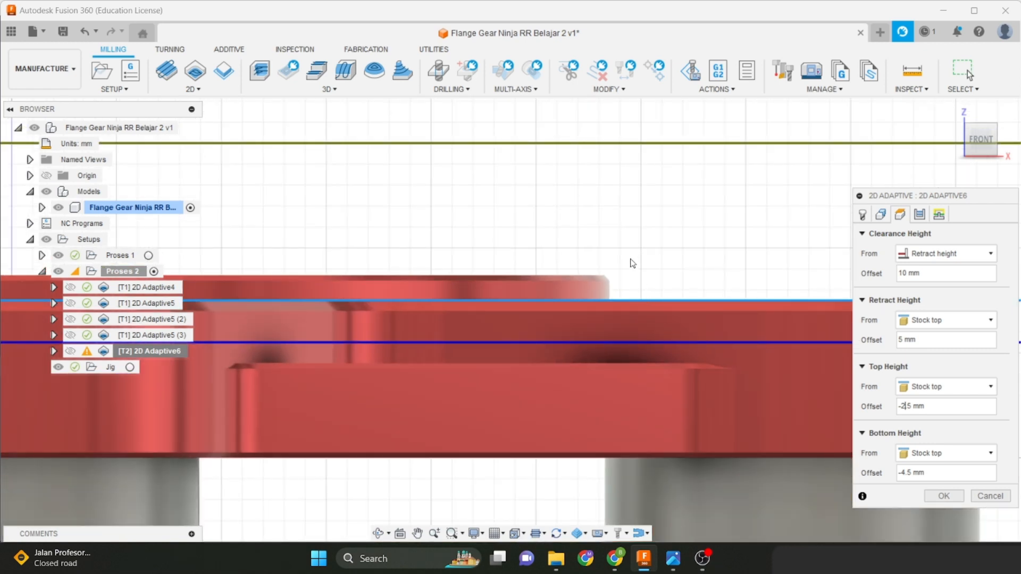
scroll(633, 297, "down", 1)
Set the optimal load to 0.3 mm and the minimum cutting radius to 0 mm in the passes settings.
left_click(919, 214)
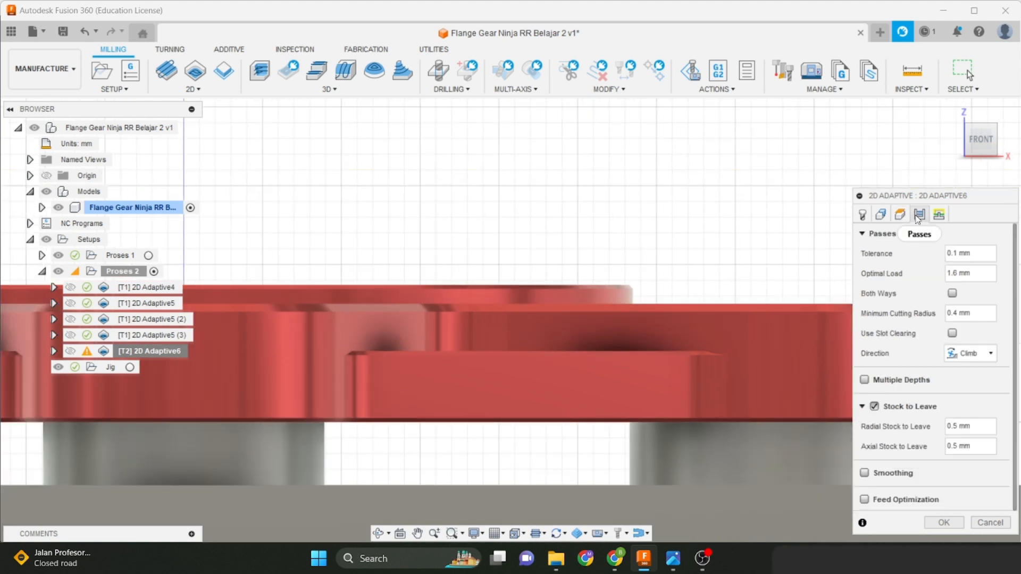
left_click_drag(958, 274, 937, 278)
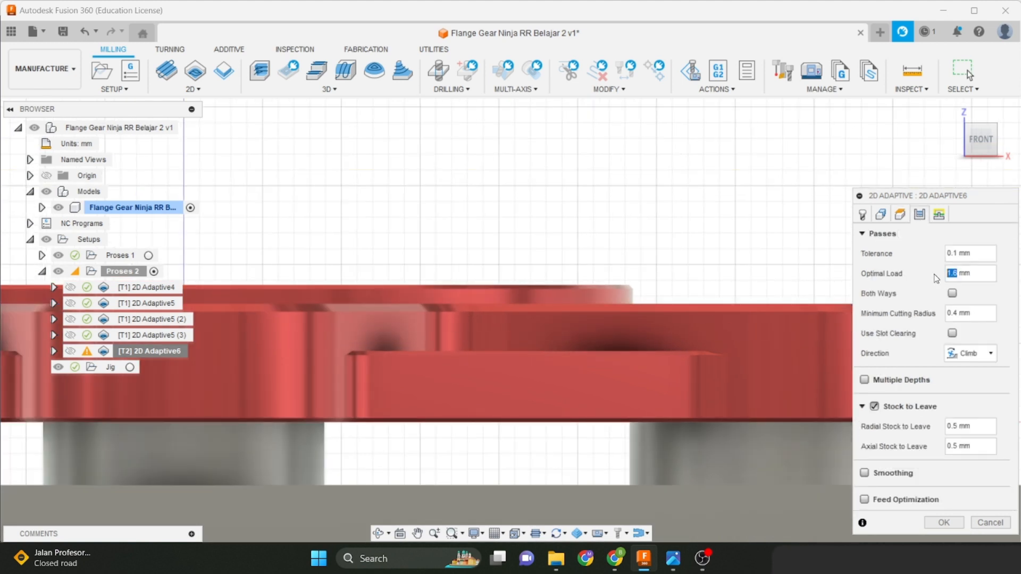
type("0.3")
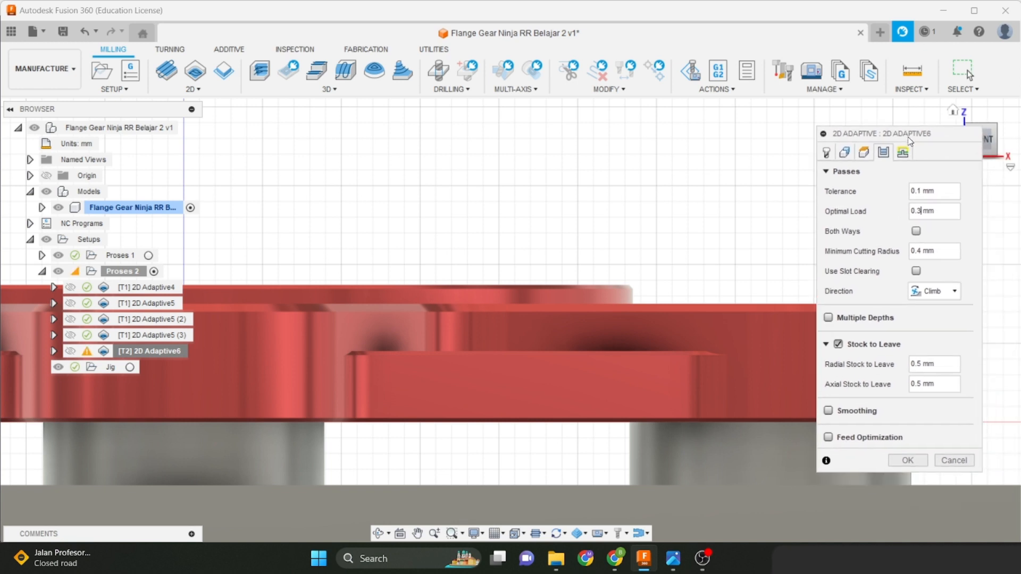
left_click_drag(921, 251, 883, 259)
type("0")
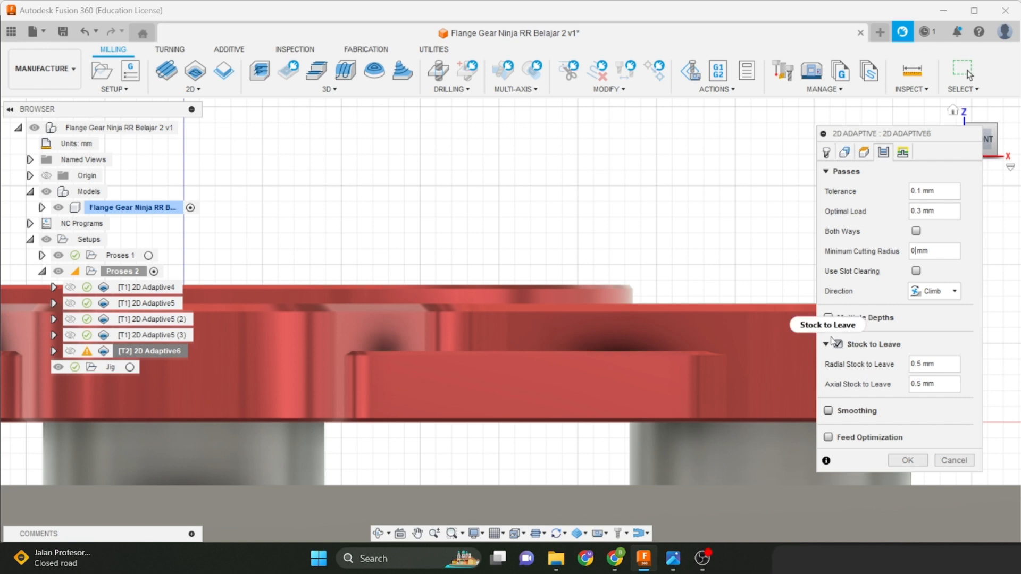
Recheck the height planes, then change the radial stock to leave, set the axial stock to leave to 0 mm and apply.
left_click(863, 153)
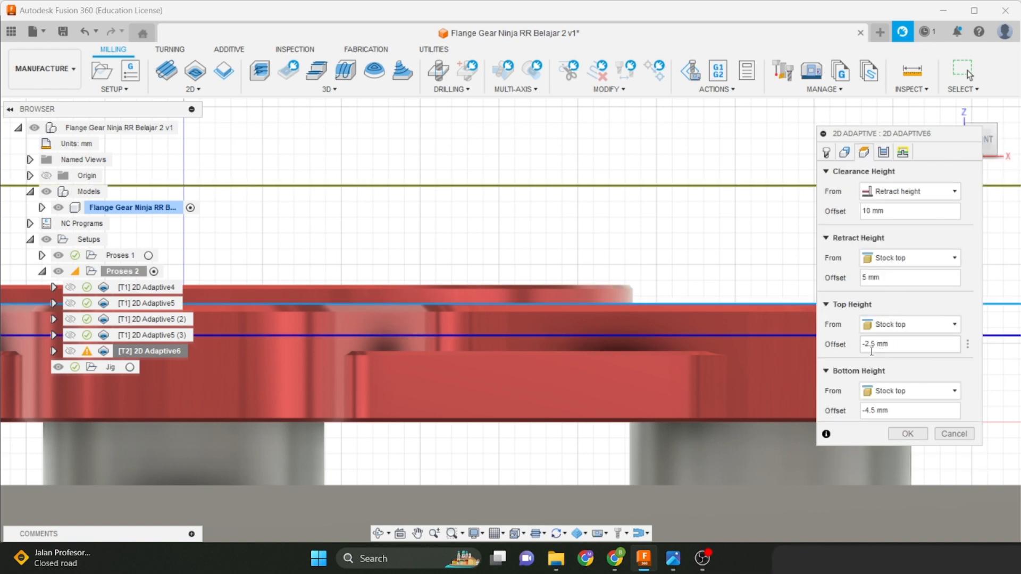
scroll(685, 305, "up", 2)
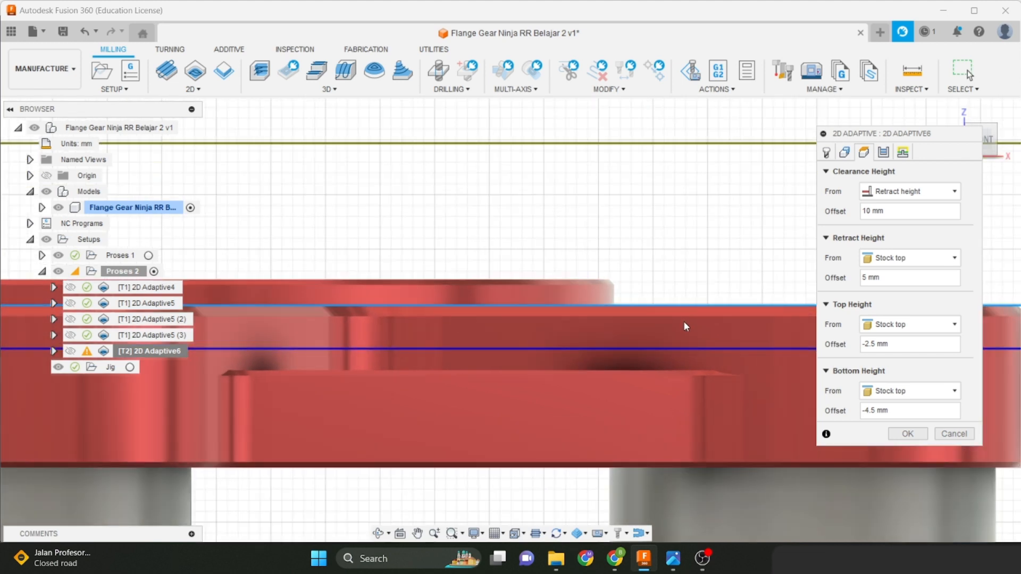
middle_click_drag(684, 322, 572, 339)
scroll(572, 340, "up", 1)
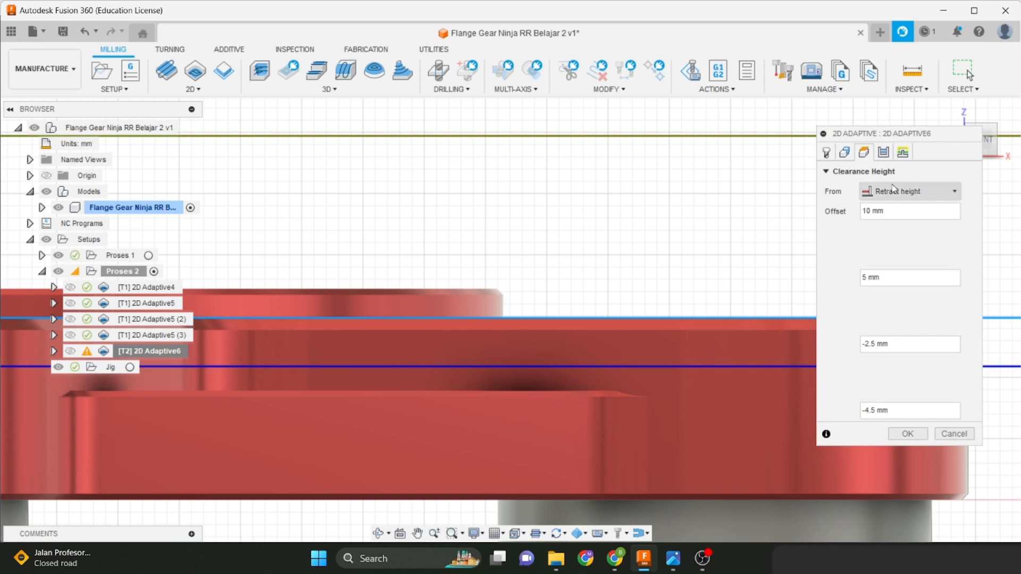
left_click(884, 154)
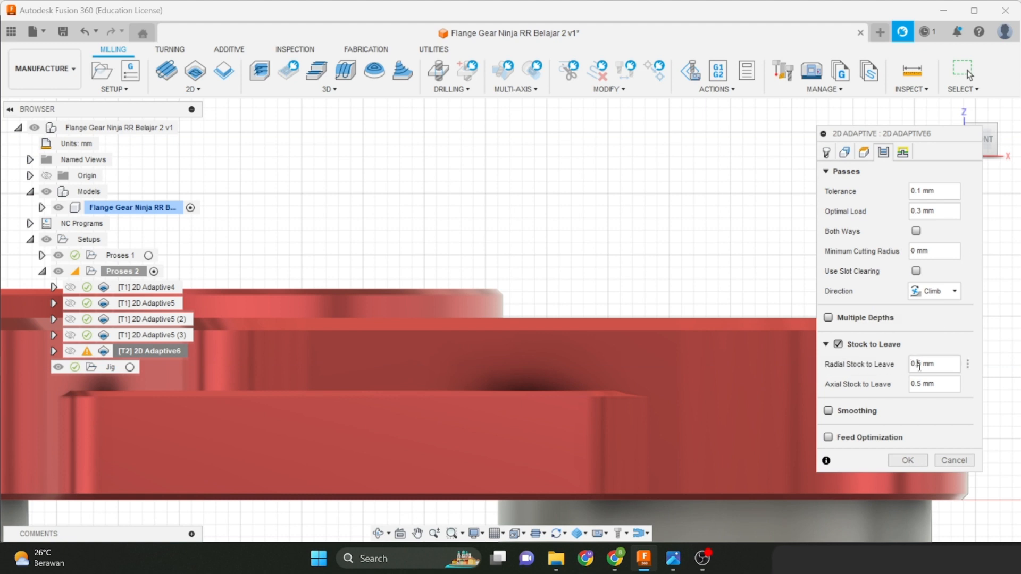
left_click(917, 366)
type("1")
left_click_drag(925, 384, 889, 380)
type("0")
left_click(907, 460)
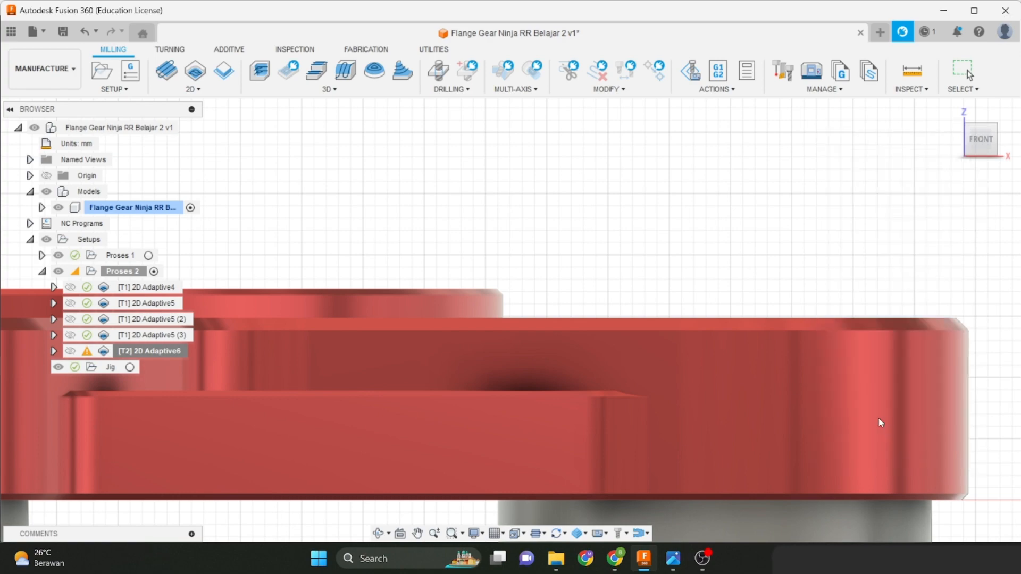
Examine the 2D Adaptive6 toolpath above the triangular pockets from the side.
scroll(745, 318, "down", 3)
middle_click_drag(743, 318, 633, 313, "shift")
left_click(980, 145)
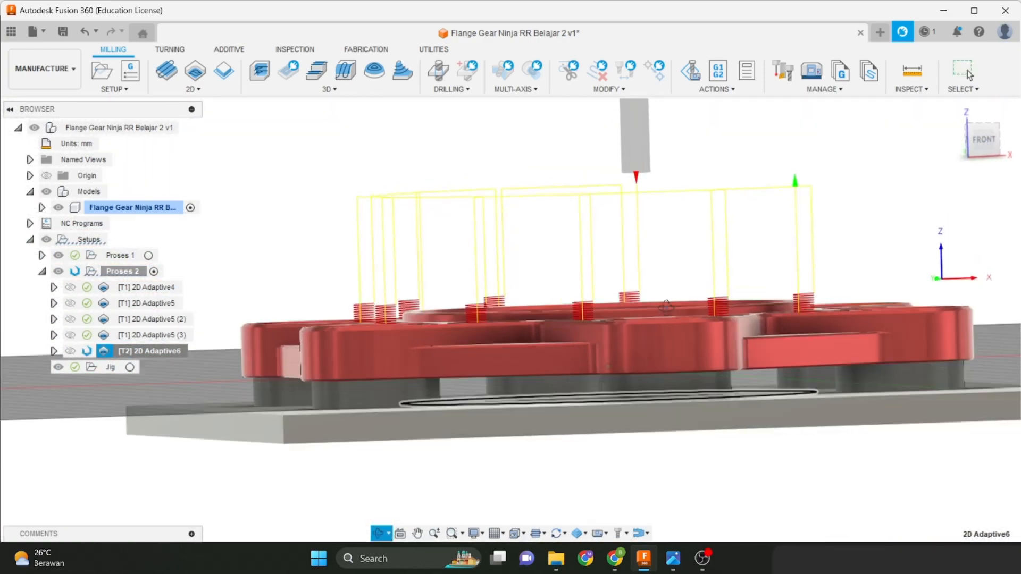
Examine how far the helical ramp entries of 2D Adaptive6 start above the flange's pocket faces, in front and tilted views.
scroll(699, 347, "up", 8)
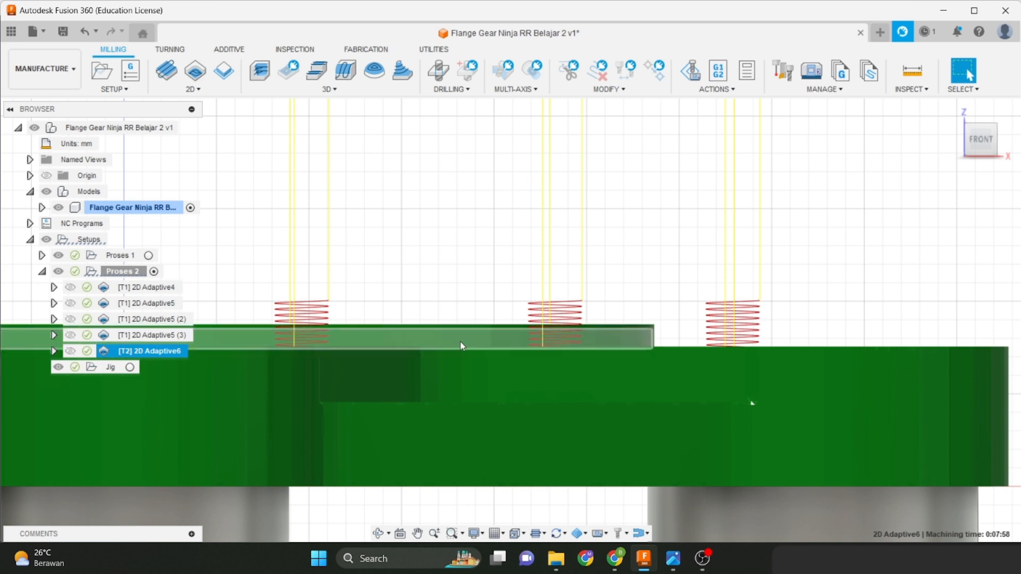
scroll(602, 357, "down", 2)
scroll(683, 334, "down", 3)
scroll(587, 360, "up", 4)
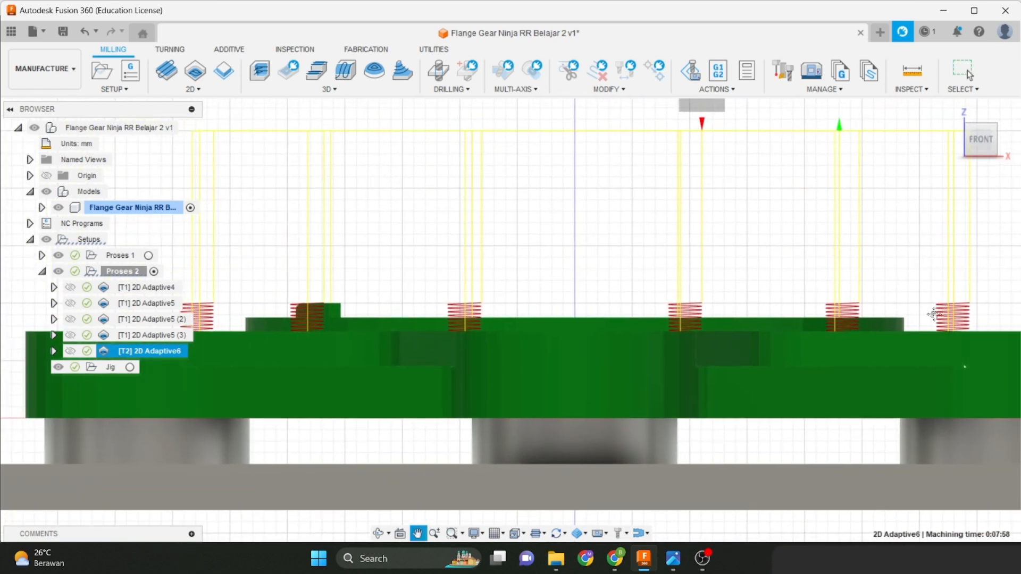
scroll(587, 360, "up", 3)
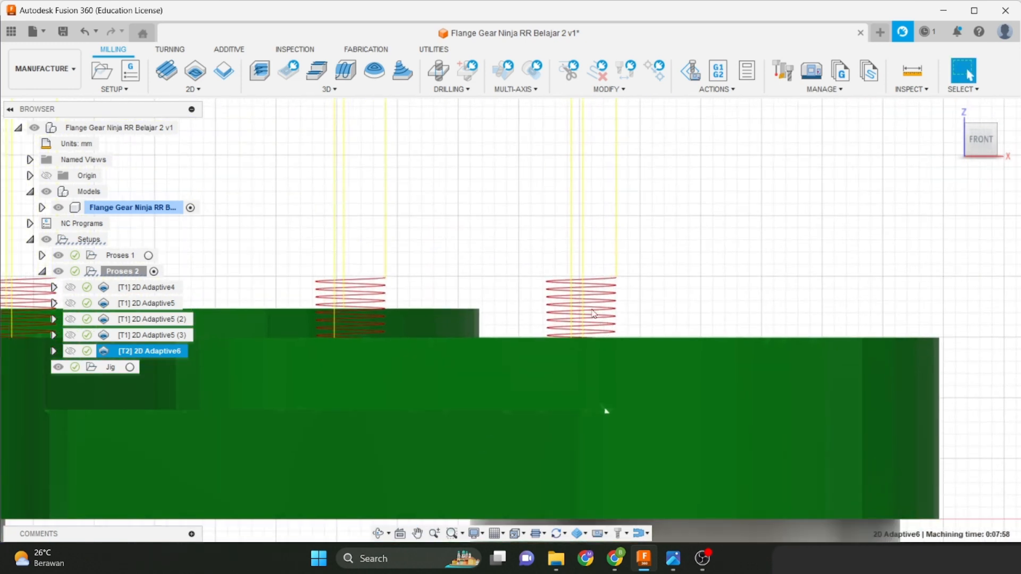
middle_click_drag(565, 329, 569, 351, "shift")
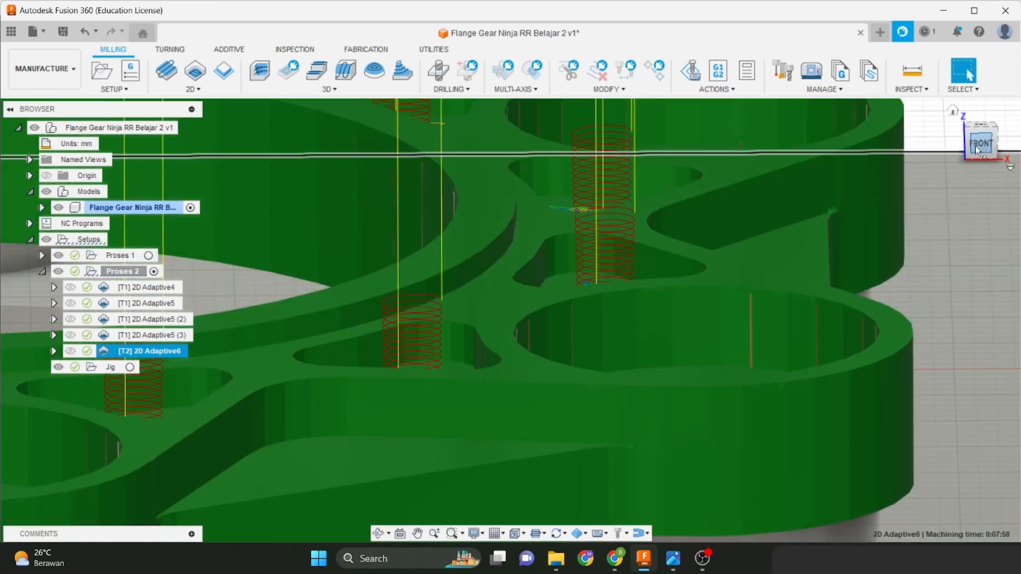
left_click(976, 146)
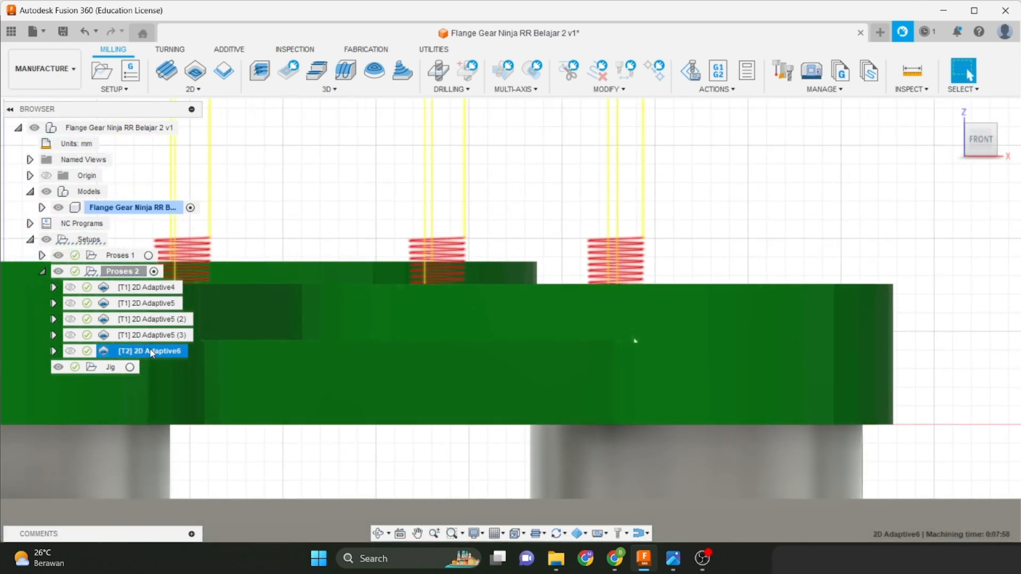
Edit 2D Adaptive6 to set the ramp clearance height to 0.5 mm in the linking settings and regenerate the toolpath.
right_click(153, 353)
left_click(240, 11)
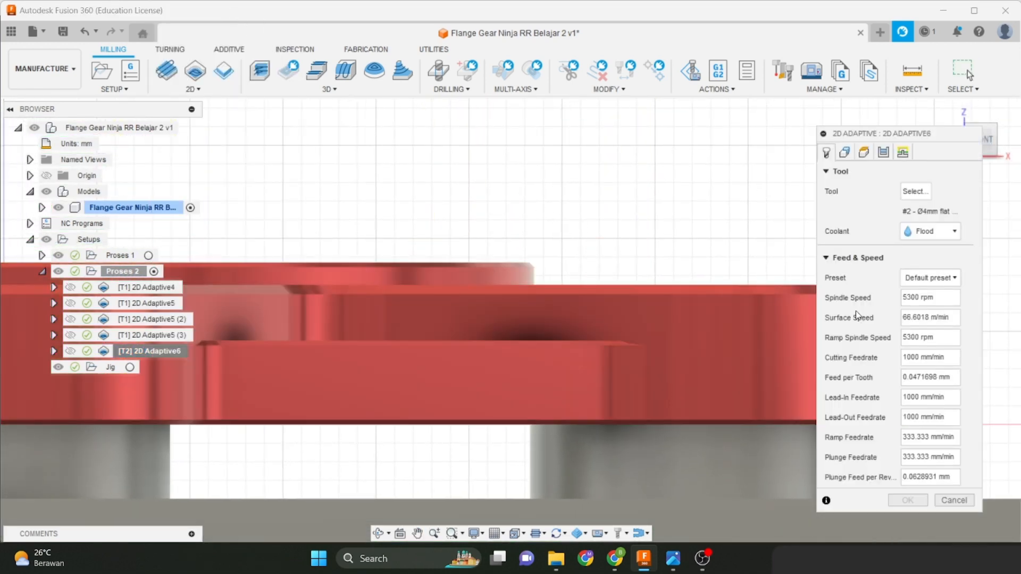
left_click(864, 153)
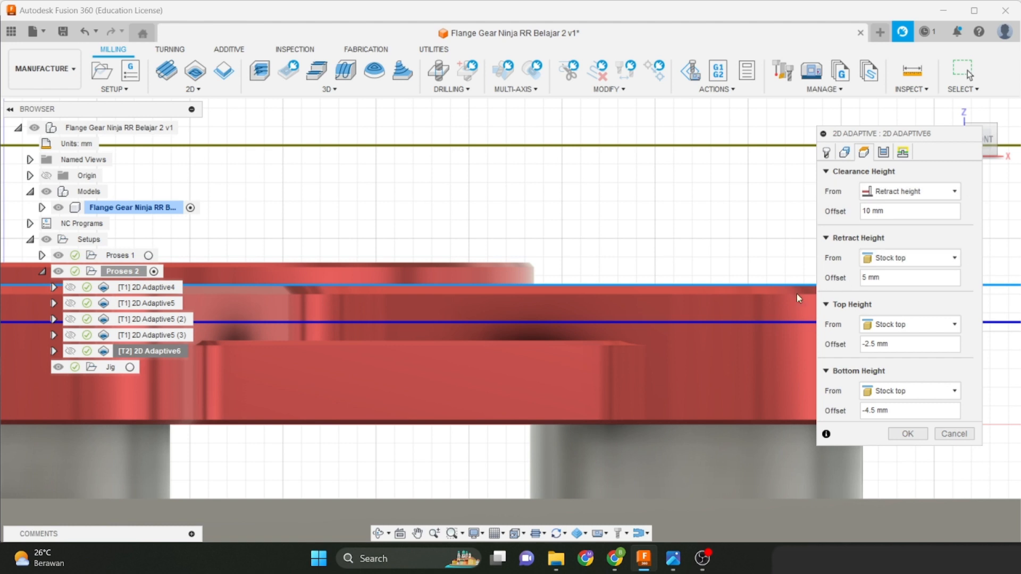
left_click(903, 152)
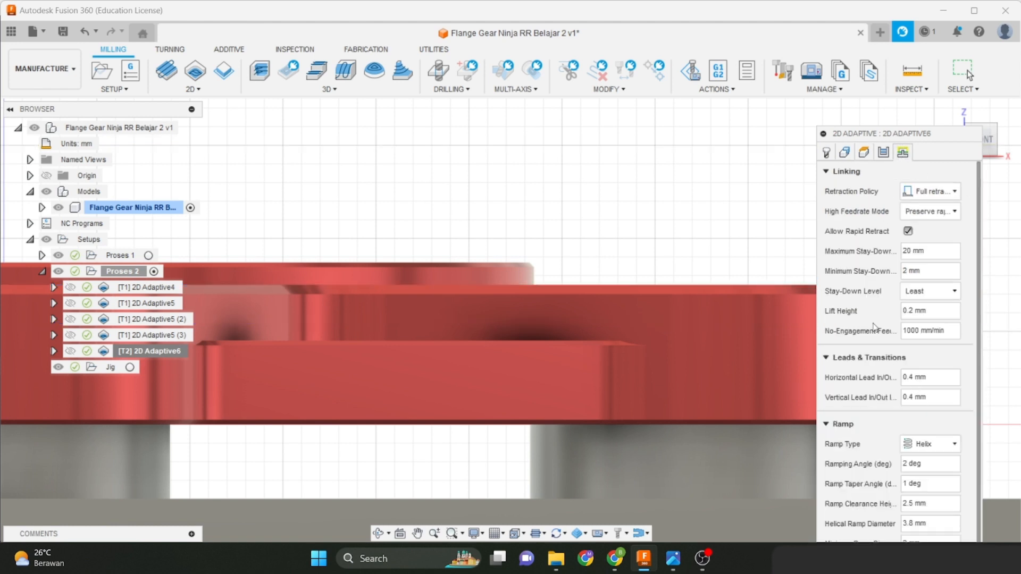
left_click_drag(894, 134, 880, 40)
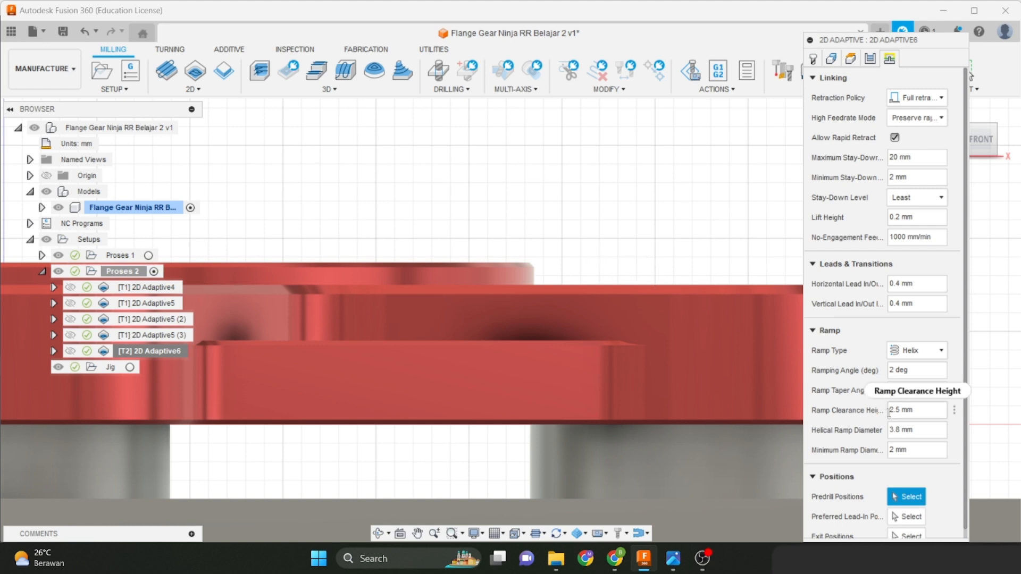
left_click_drag(892, 409, 870, 416)
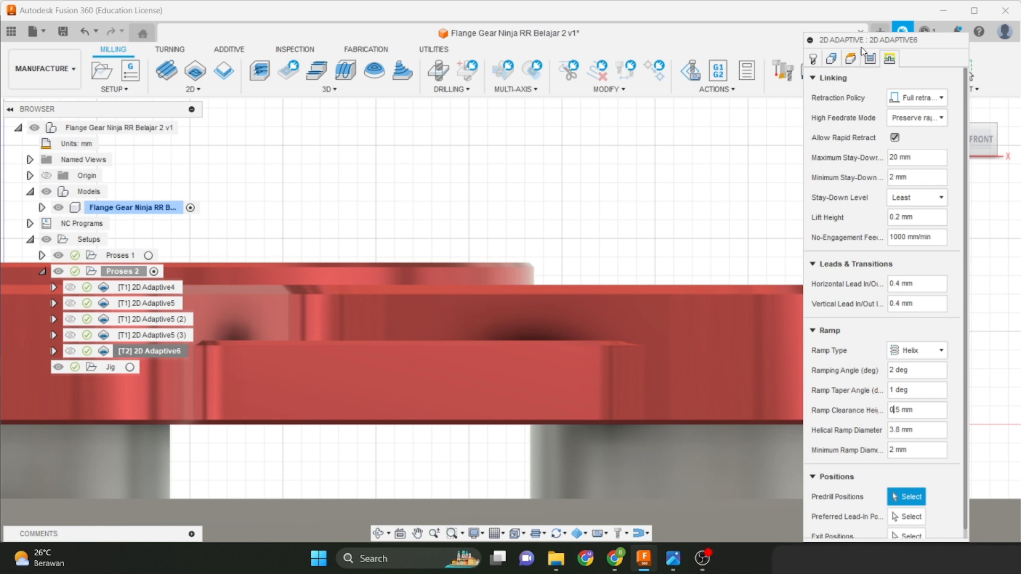
left_click_drag(864, 44, 864, 6)
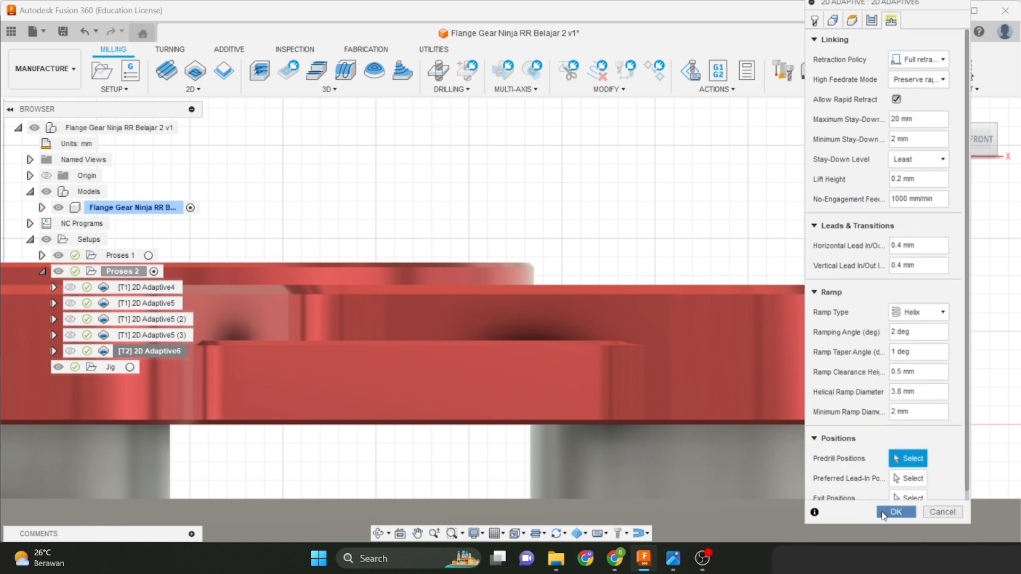
left_click(896, 512)
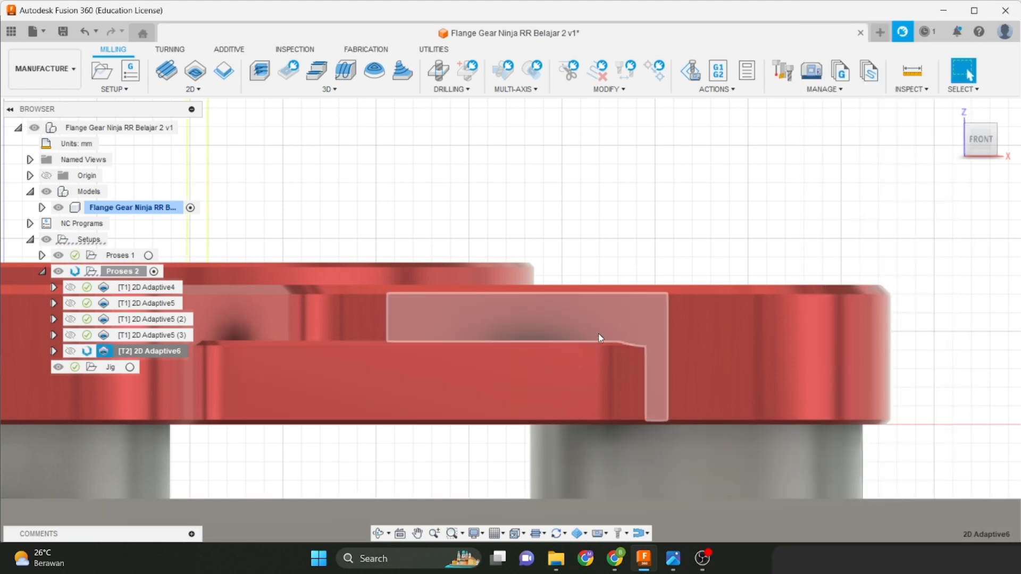
Examine the start height of the regenerated helical ramps against the top of the flange in front view.
scroll(596, 323, "down", 3)
middle_click_drag(596, 334, 761, 353)
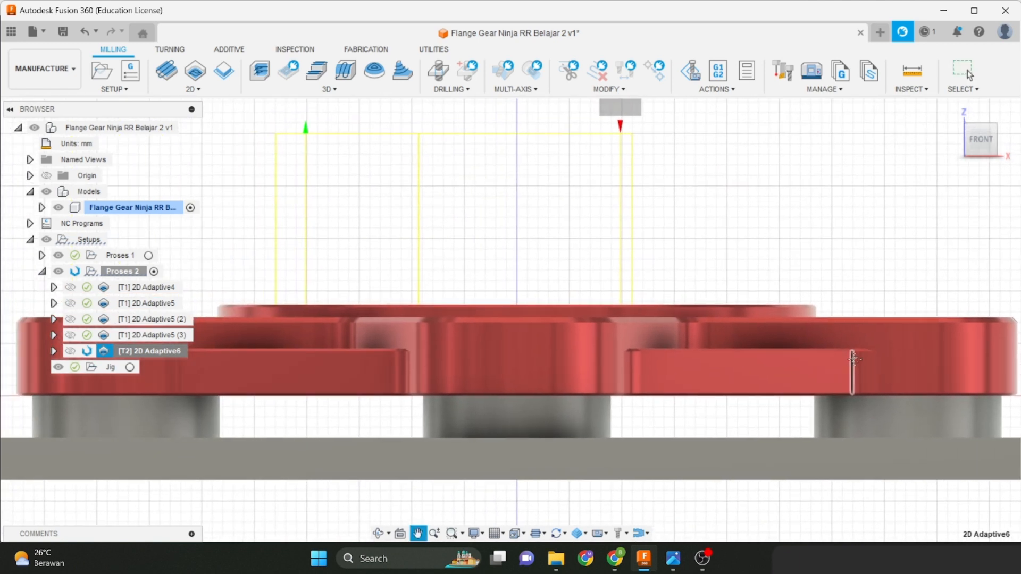
scroll(628, 366, "up", 4)
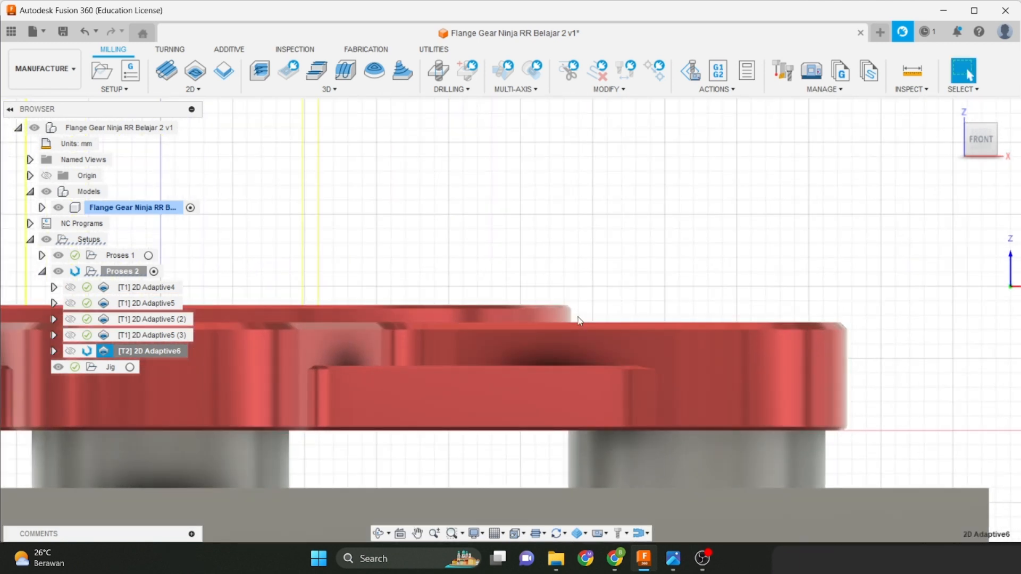
scroll(585, 327, "down", 5)
middle_click_drag(585, 335, 684, 376)
scroll(814, 369, "up", 5)
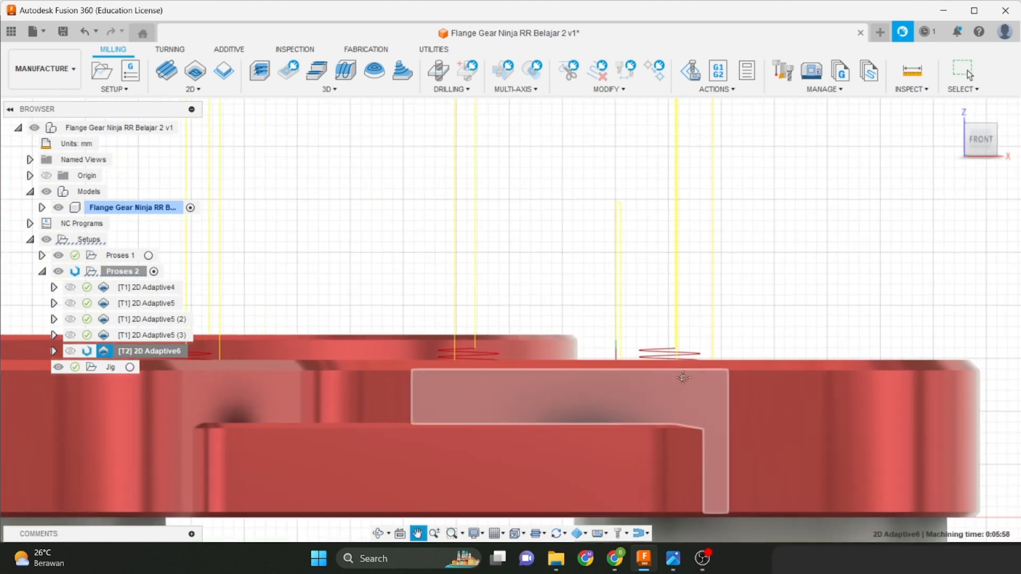
scroll(725, 363, "up", 3)
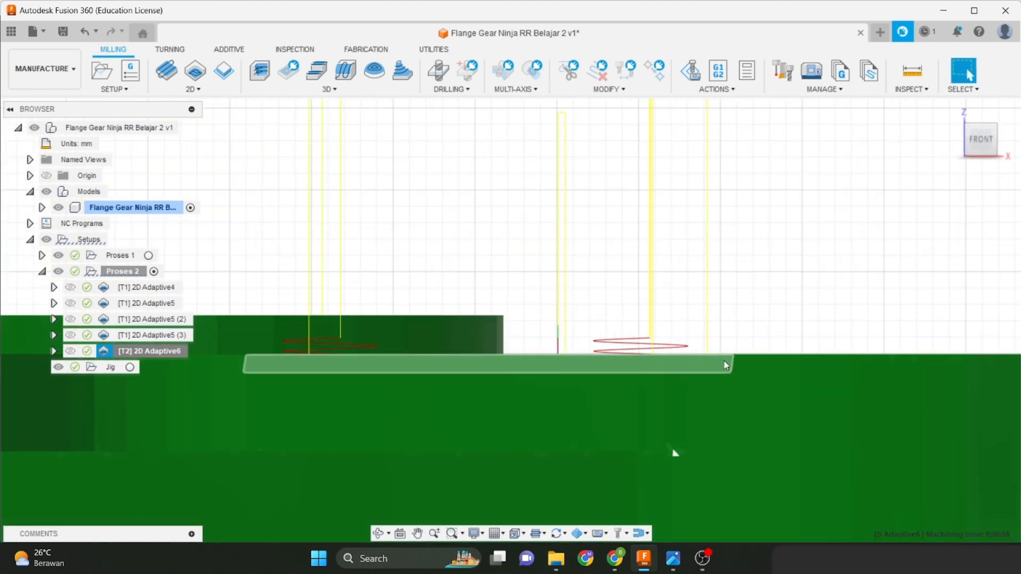
scroll(650, 359, "down", 1)
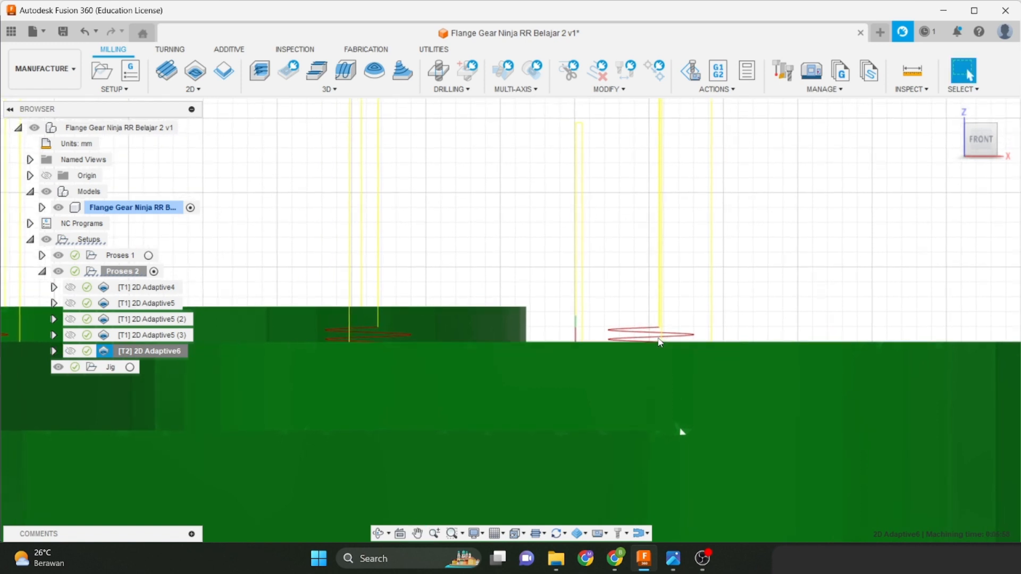
scroll(661, 340, "down", 1)
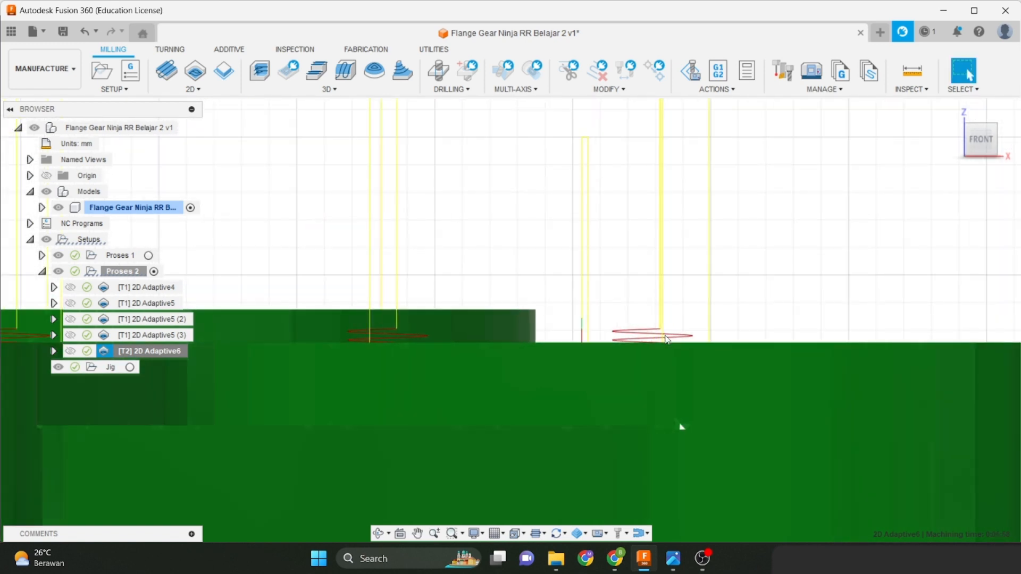
scroll(667, 340, "down", 2)
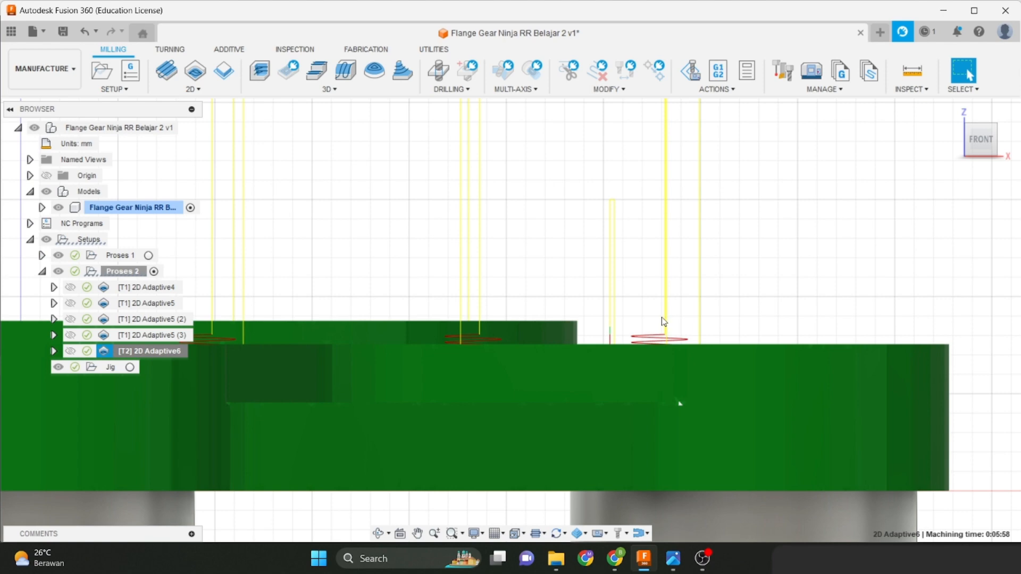
scroll(661, 322, "down", 4)
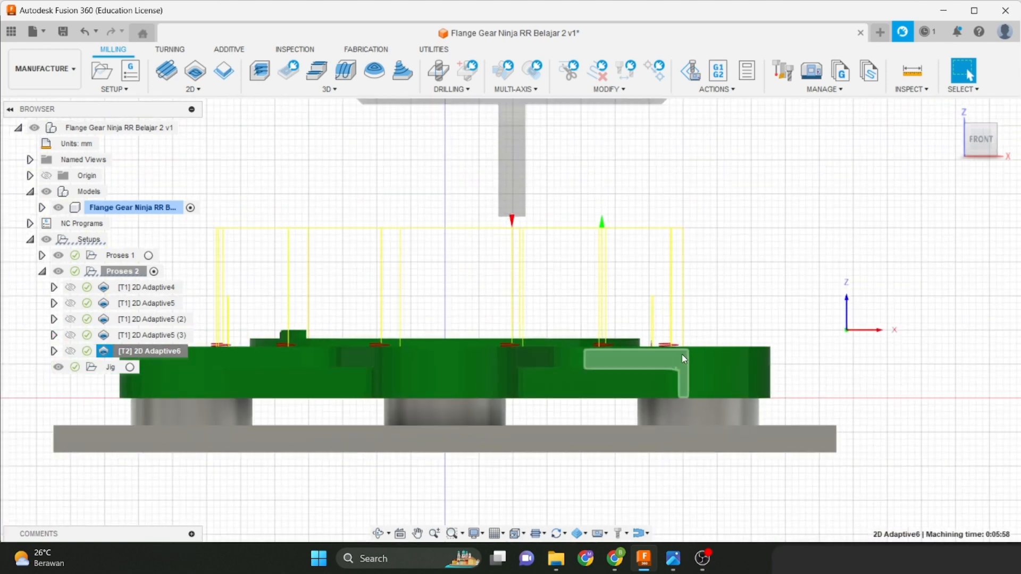
Examine the 2D Adaptive6 toolpath inside the triangular pockets from above, checking the clearing passes against the pocket walls.
middle_click_drag(683, 359, 755, 376, "shift")
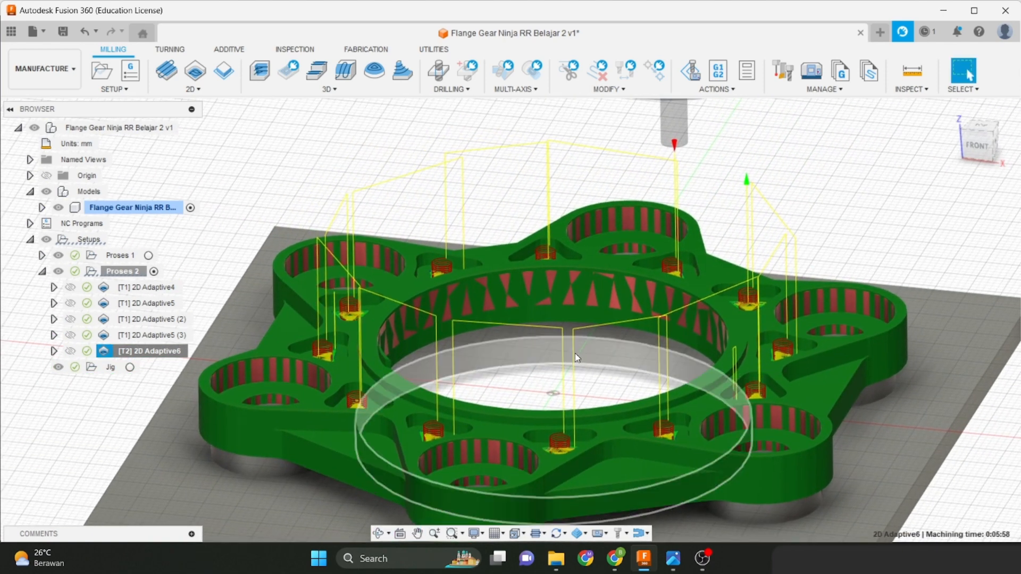
middle_click_drag(577, 358, 602, 338, "shift")
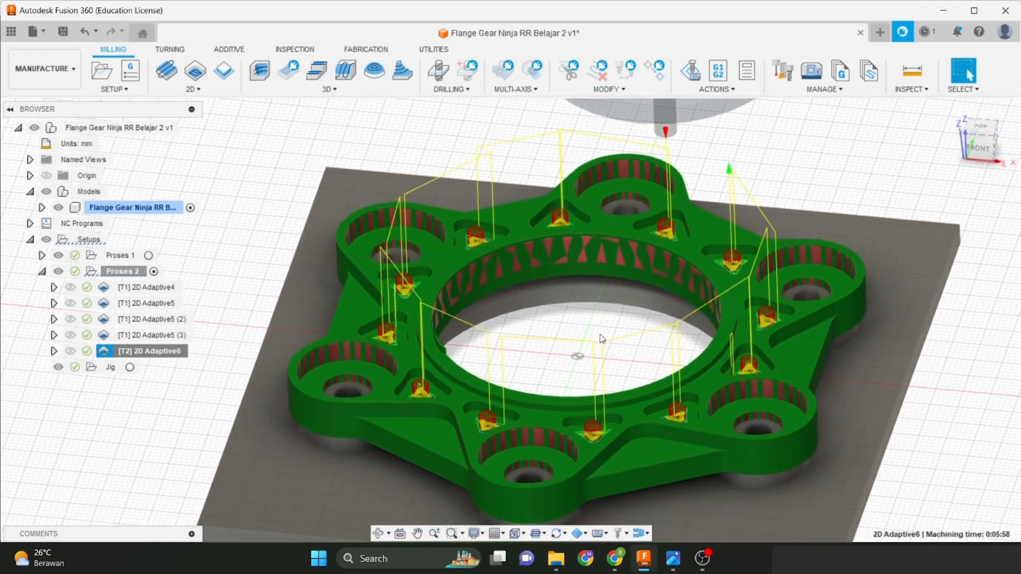
scroll(487, 239, "up", 3)
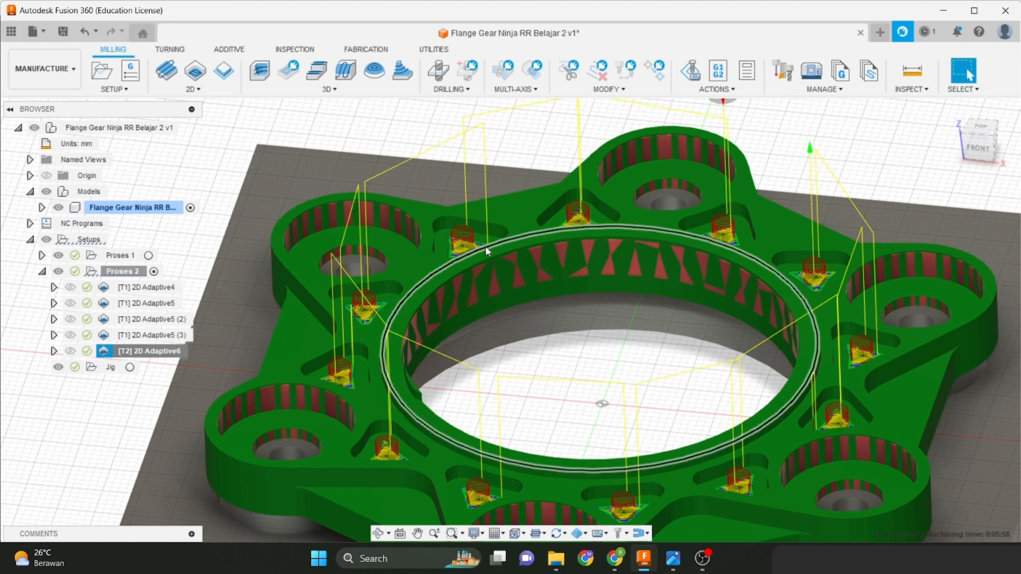
scroll(487, 250, "down", 3)
scroll(532, 230, "up", 1)
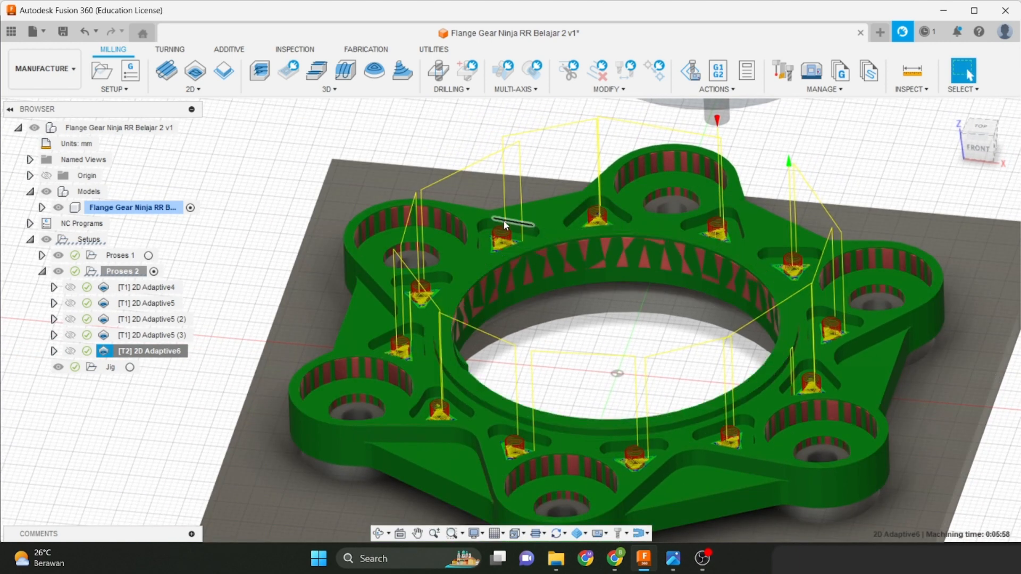
scroll(489, 219, "down", 3)
scroll(489, 229, "up", 2)
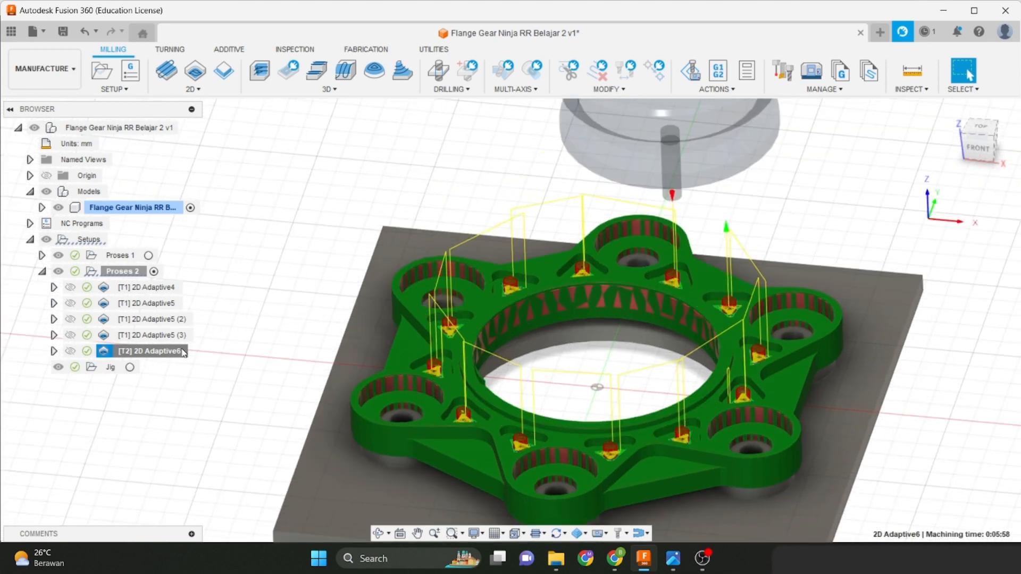
scroll(468, 282, "up", 5)
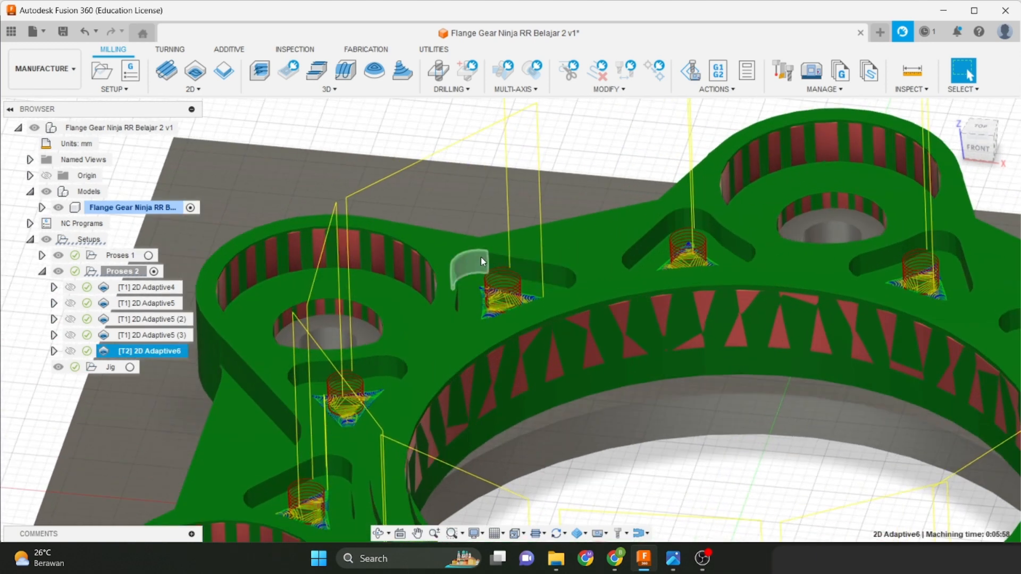
scroll(463, 280, "down", 2)
scroll(457, 272, "up", 6)
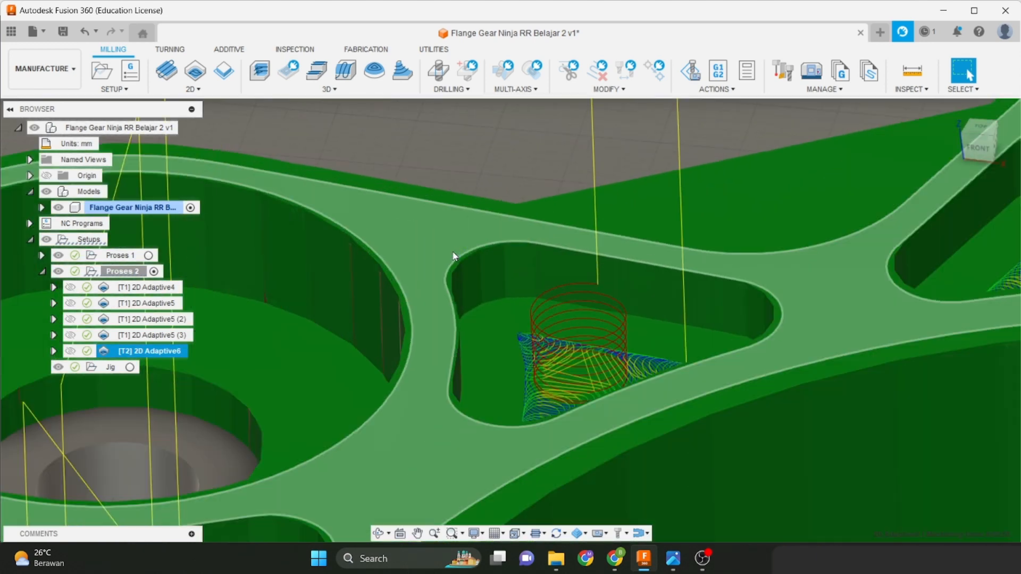
scroll(455, 257, "up", 4)
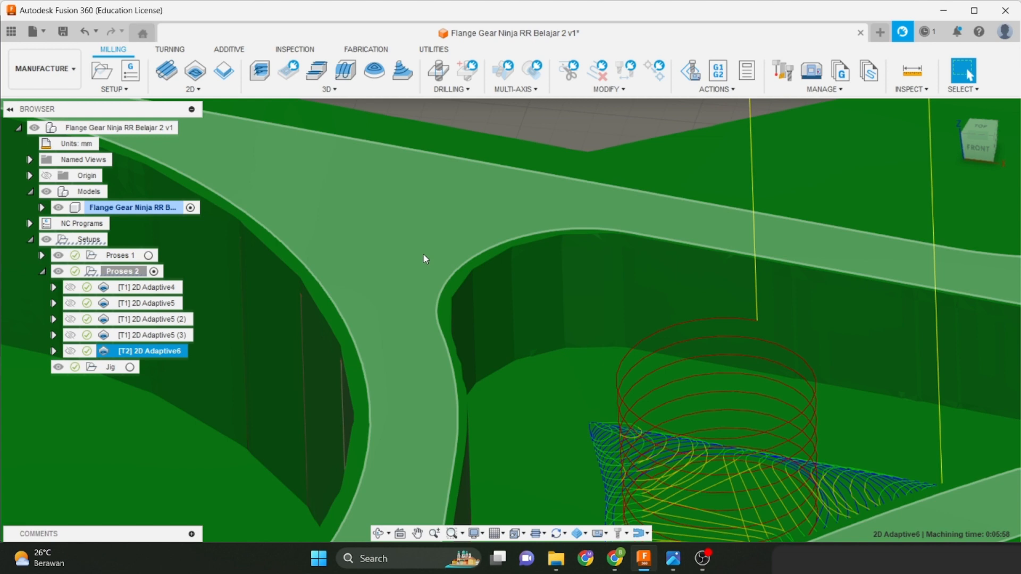
scroll(425, 256, "down", 5)
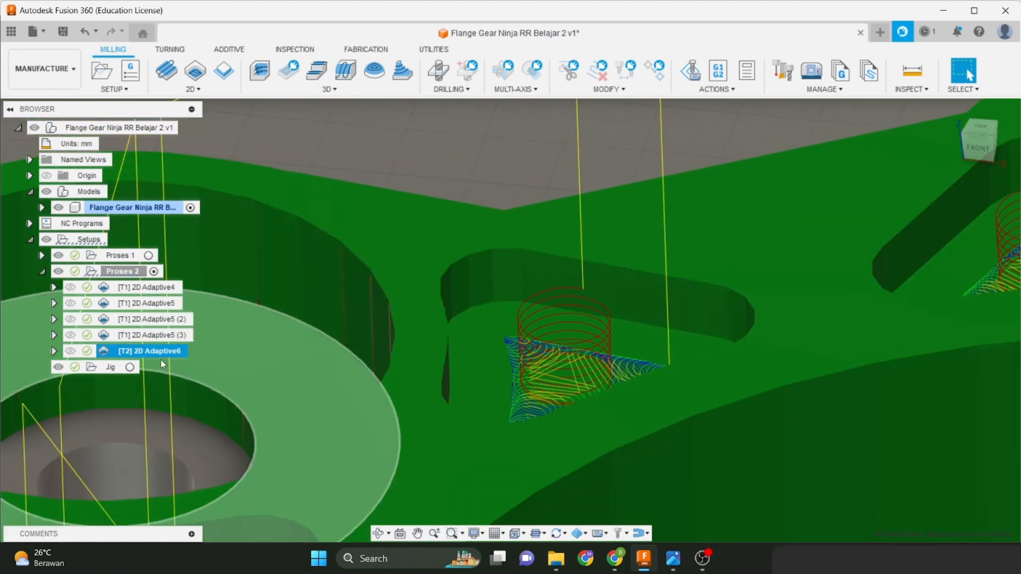
Duplicate the 2D Adaptive6 operation within Proses 2.
right_click(161, 352)
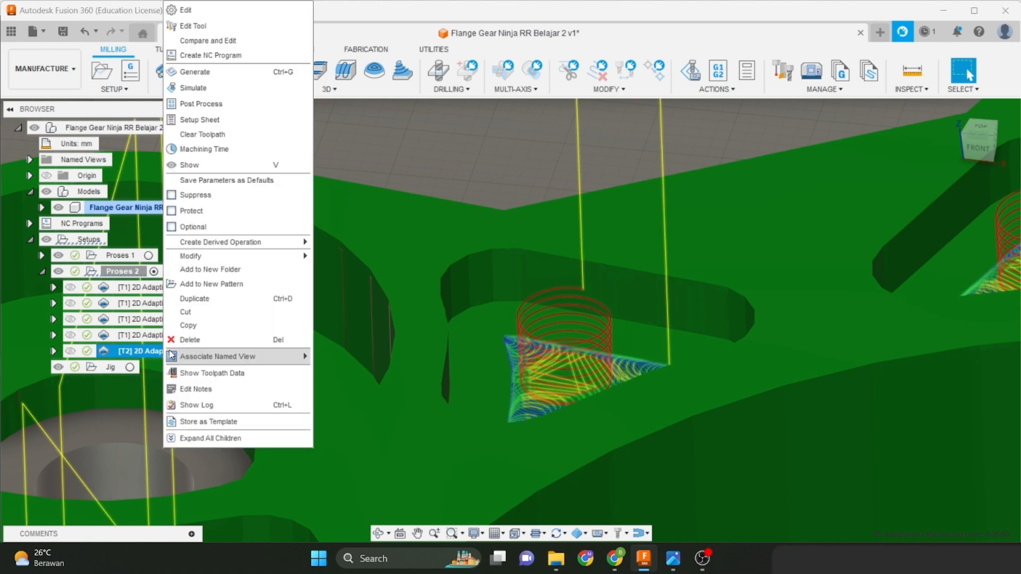
left_click(204, 302)
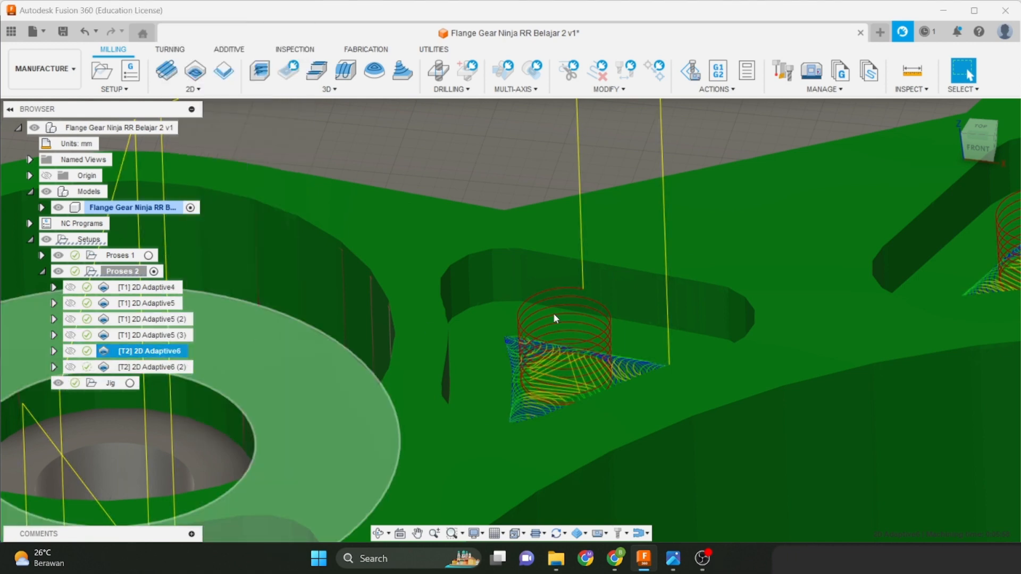
scroll(554, 314, "down", 3)
middle_click_drag(557, 306, 515, 270)
scroll(515, 271, "up", 2)
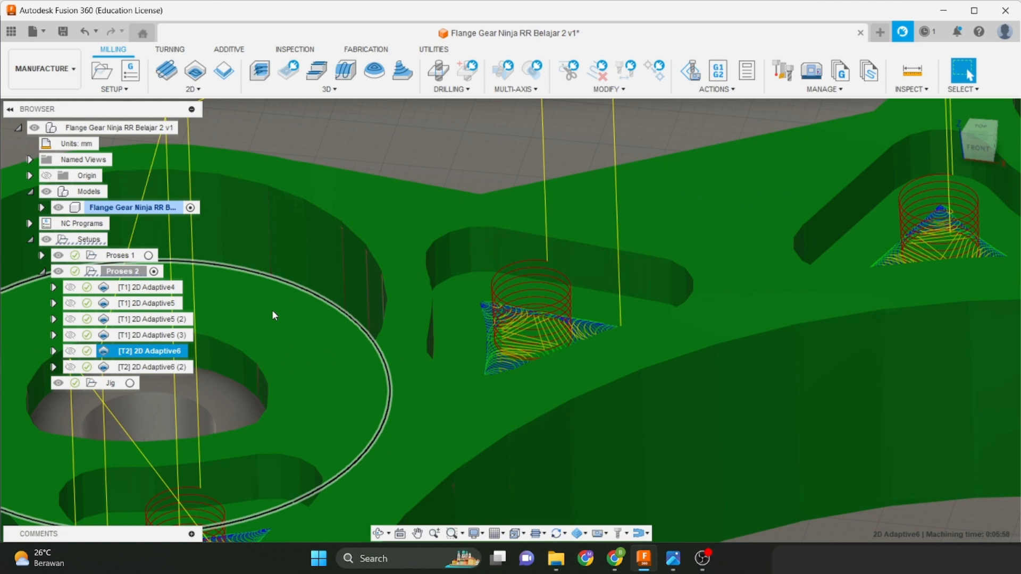
Edit the duplicated operation 2D Adaptive6 (2) and set its cutting feedrate to 500 mm/min.
right_click(179, 367)
left_click(207, 11)
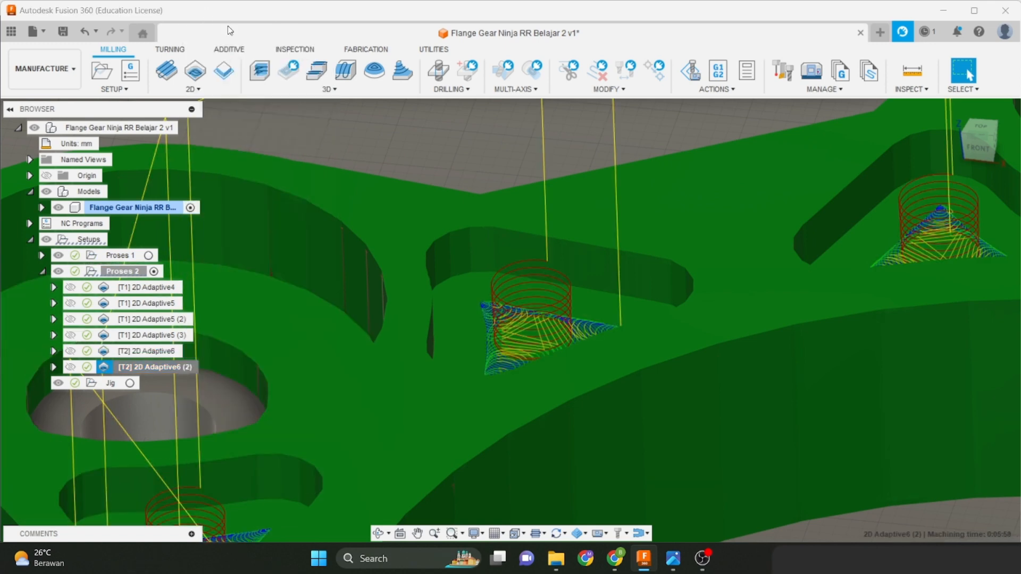
left_click_drag(625, 269, 953, 101)
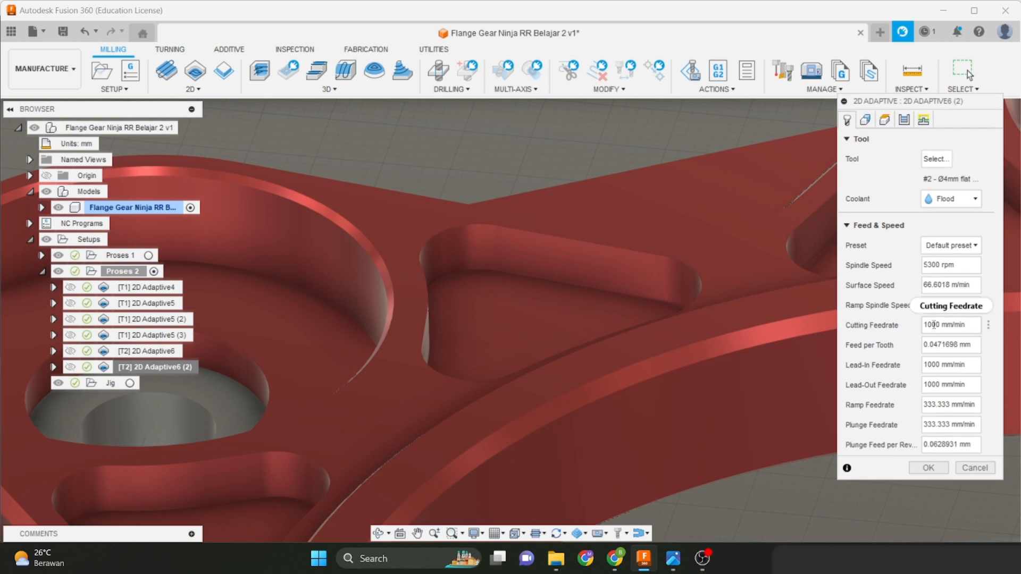
left_click_drag(931, 324, 926, 325)
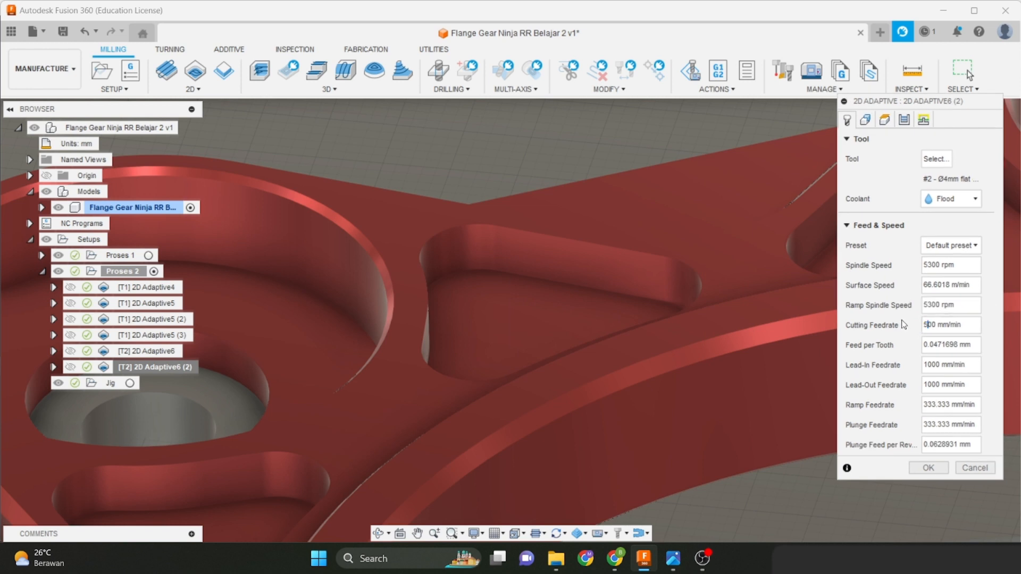
Set the top height offset of 2D Adaptive6 (2) to -4.5 mm from the stock top.
left_click(866, 121)
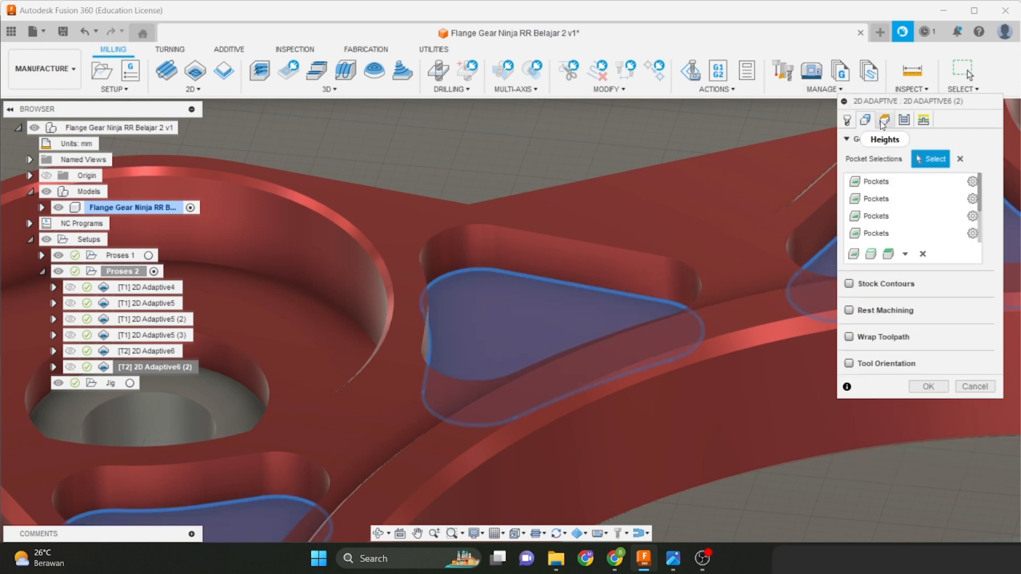
left_click(884, 119)
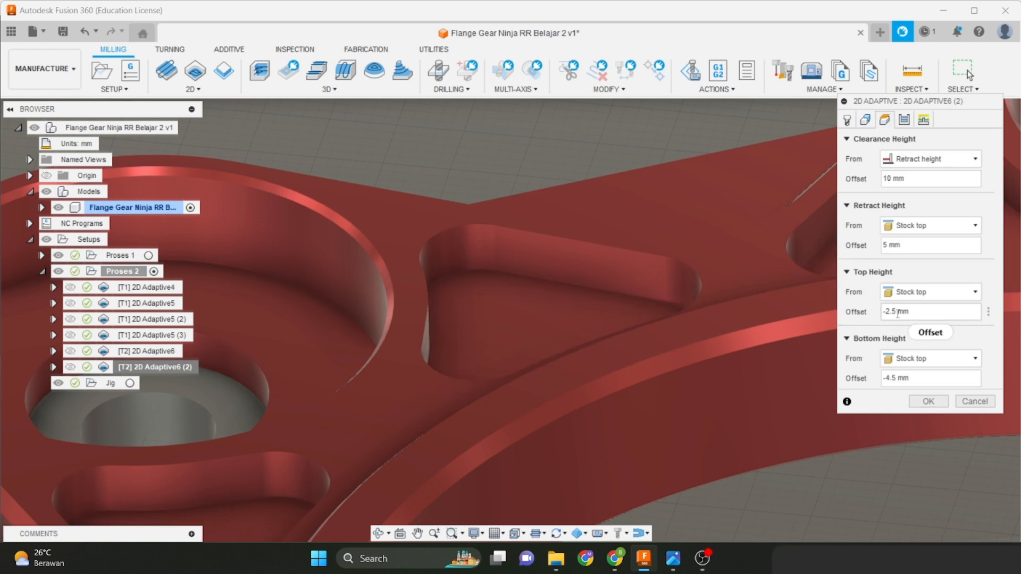
left_click_drag(897, 313, 879, 318)
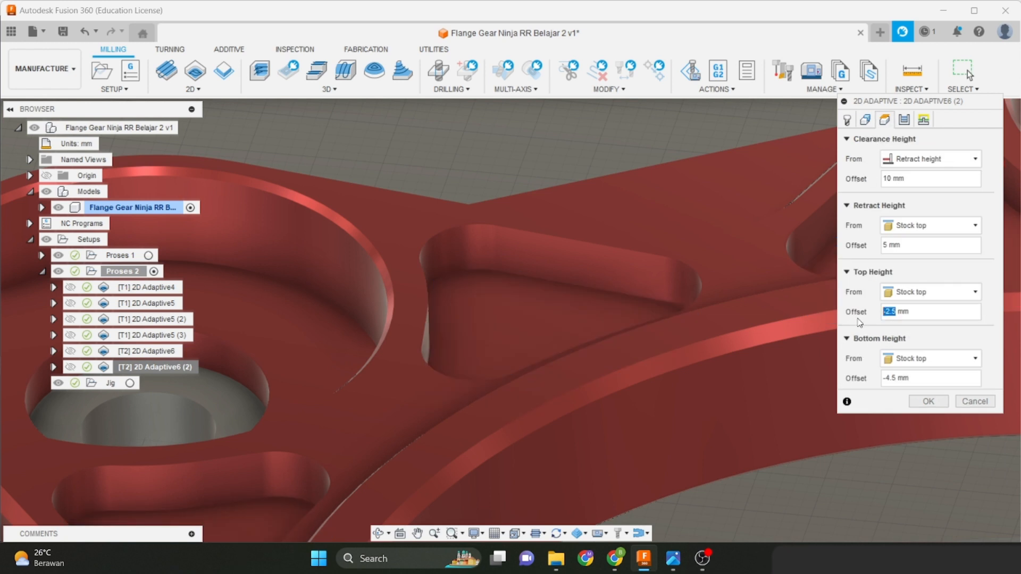
type("-4.5")
Set the optimal load to 3.5 mm, radial stock to leave to 0.05 mm and axial to 0 mm, and regenerate 2D Adaptive6 (2).
left_click(904, 120)
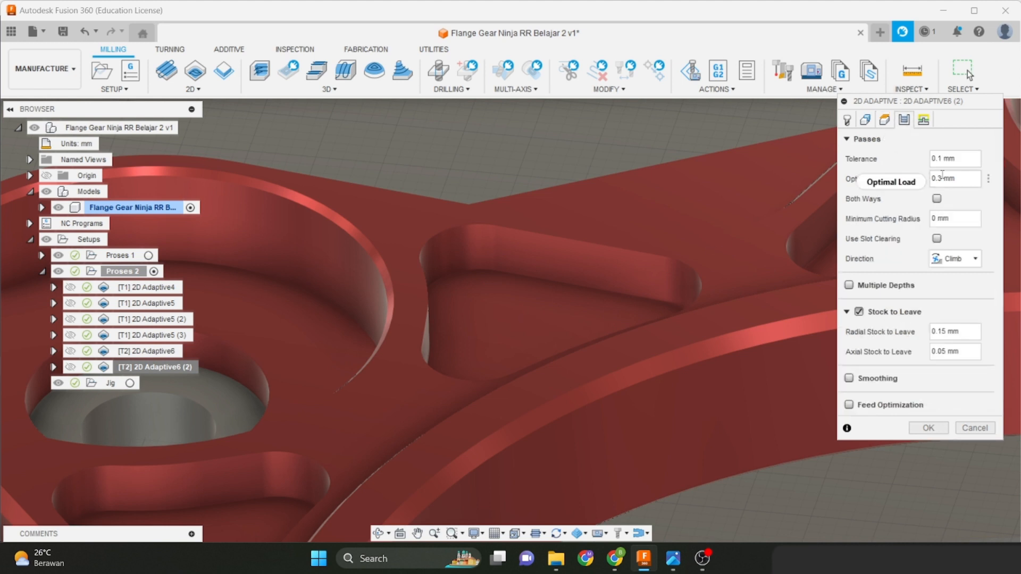
double_click(936, 179)
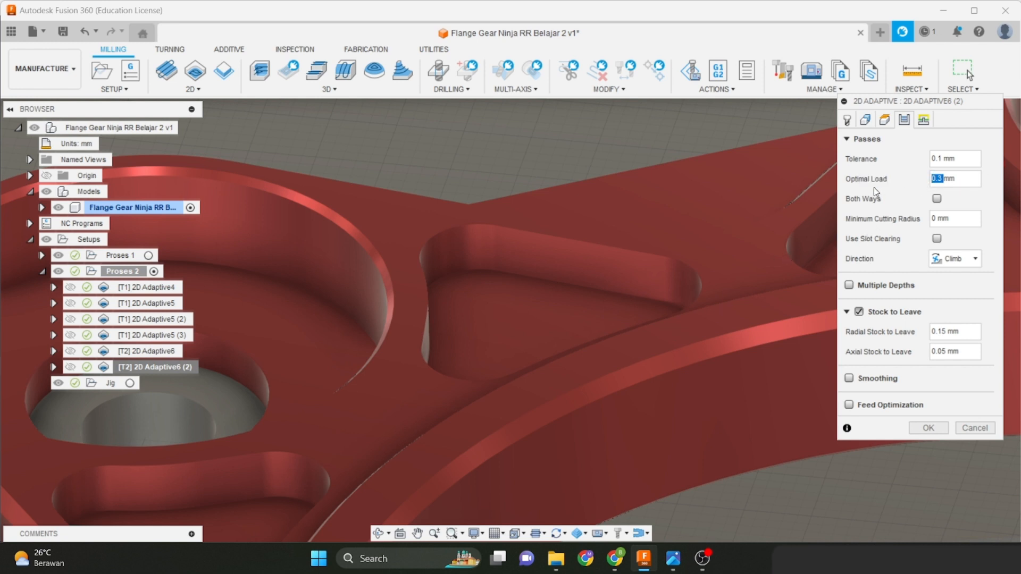
type("3.5")
left_click(940, 331)
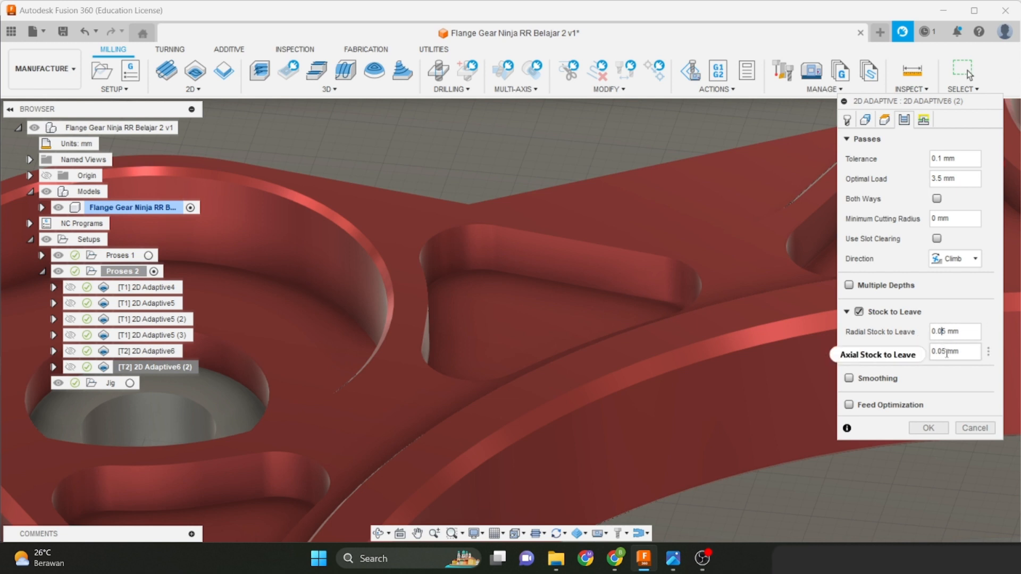
key("Tab")
type("0")
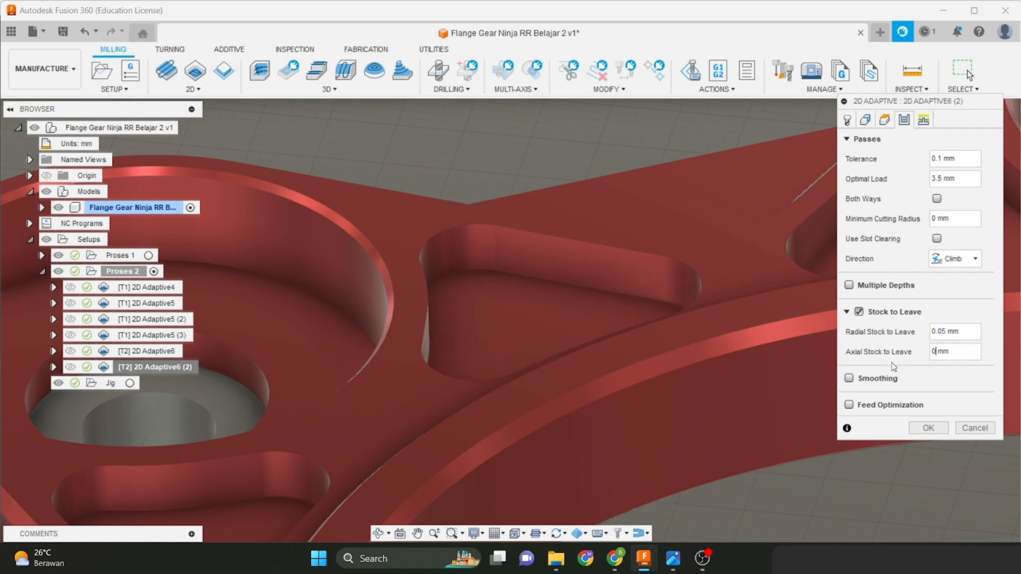
left_click(928, 428)
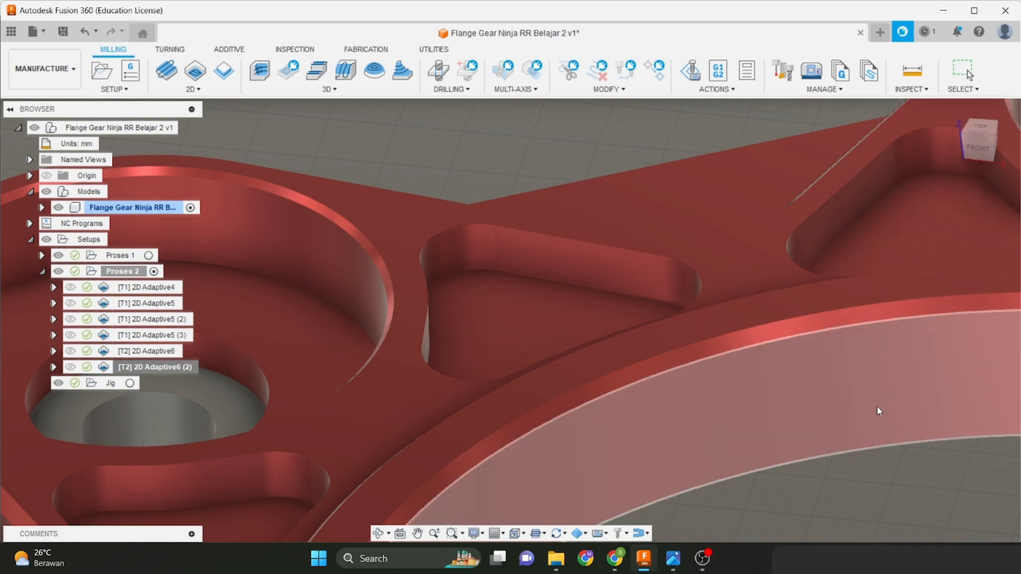
Examine the regenerated 2D Adaptive6 (2) toolpath in a triangular pocket, checking its passes against the pocket walls and floor.
scroll(693, 338, "down", 3)
mouse_move(693, 339)
middle_mouse_down("shift")
mouse_move(674, 293)
mouse_move(657, 324)
mouse_move(710, 319)
mouse_move(680, 282)
middle_mouse_up("shift")
scroll(623, 314, "up", 2)
scroll(471, 289, "up", 4)
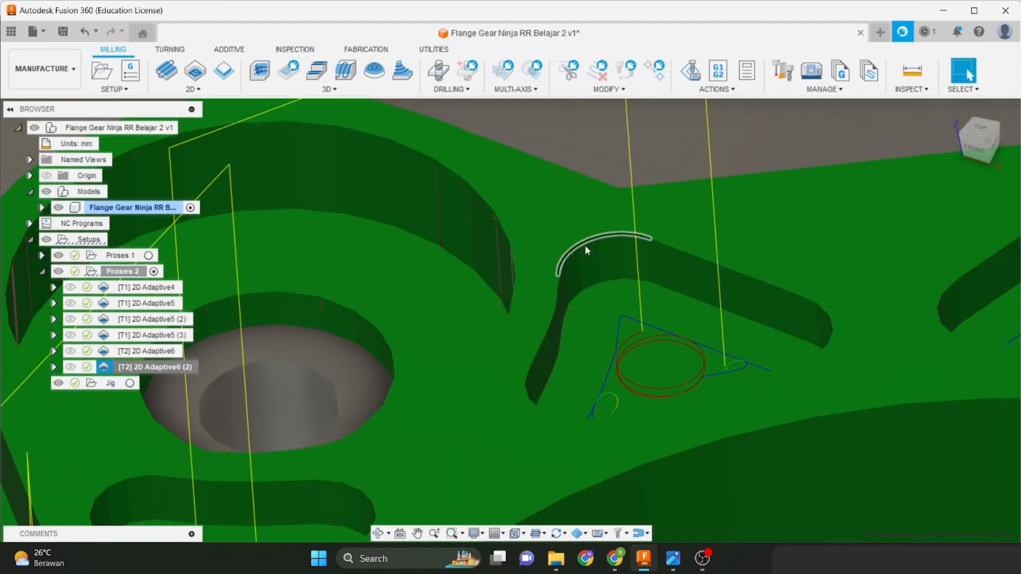
scroll(548, 297, "up", 2)
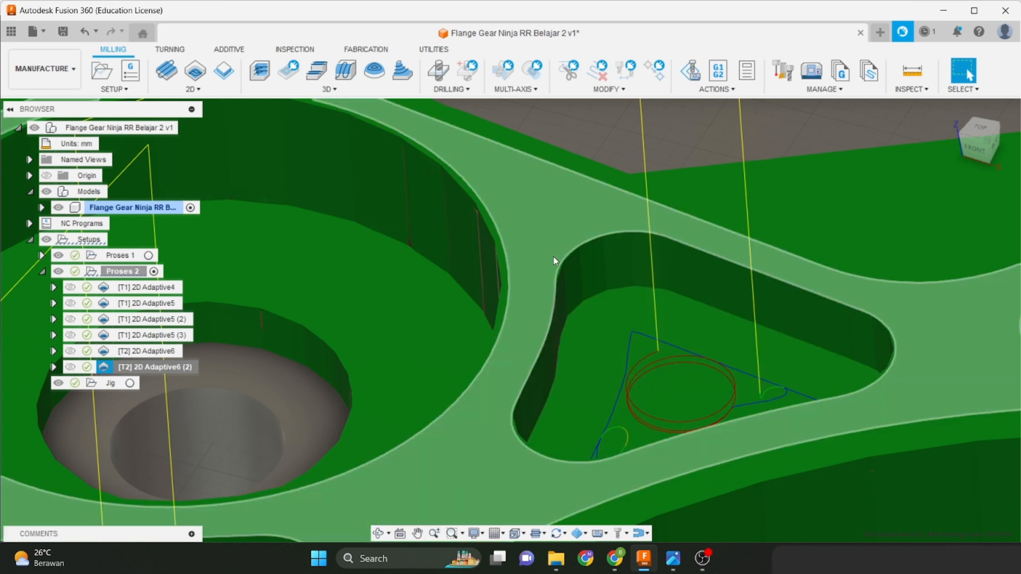
scroll(552, 260, "up", 2)
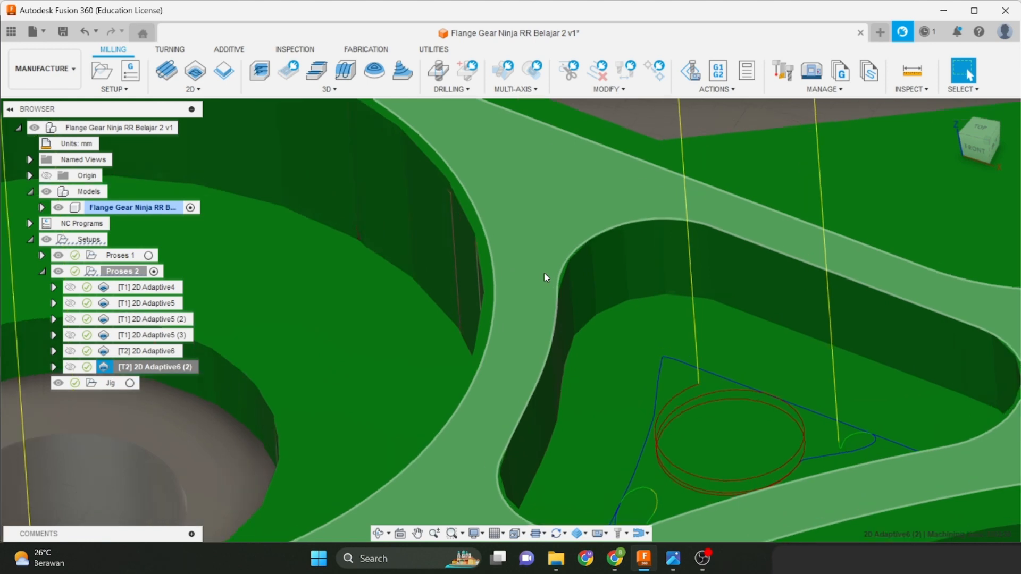
scroll(544, 273, "down", 2)
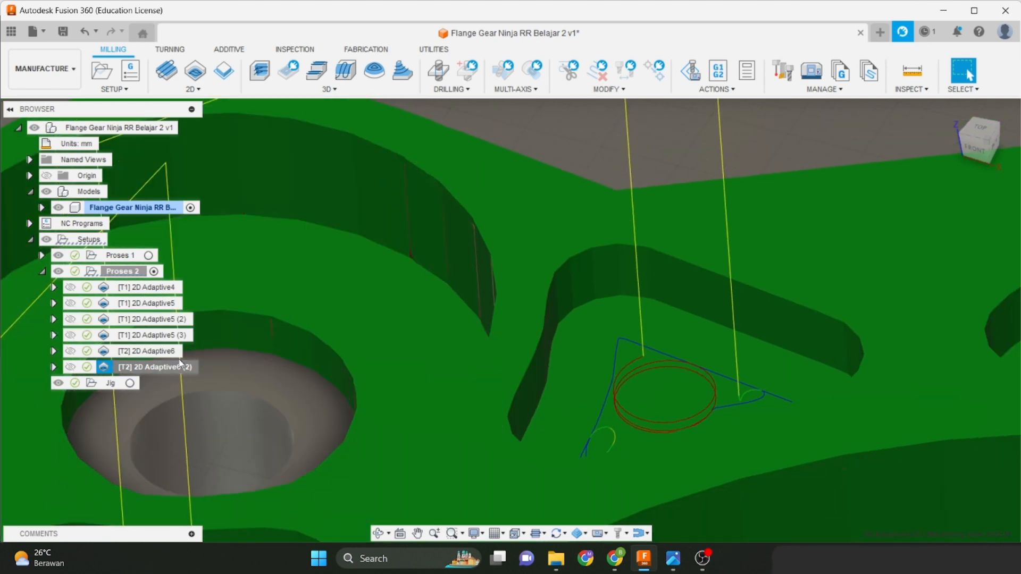
right_click(163, 373)
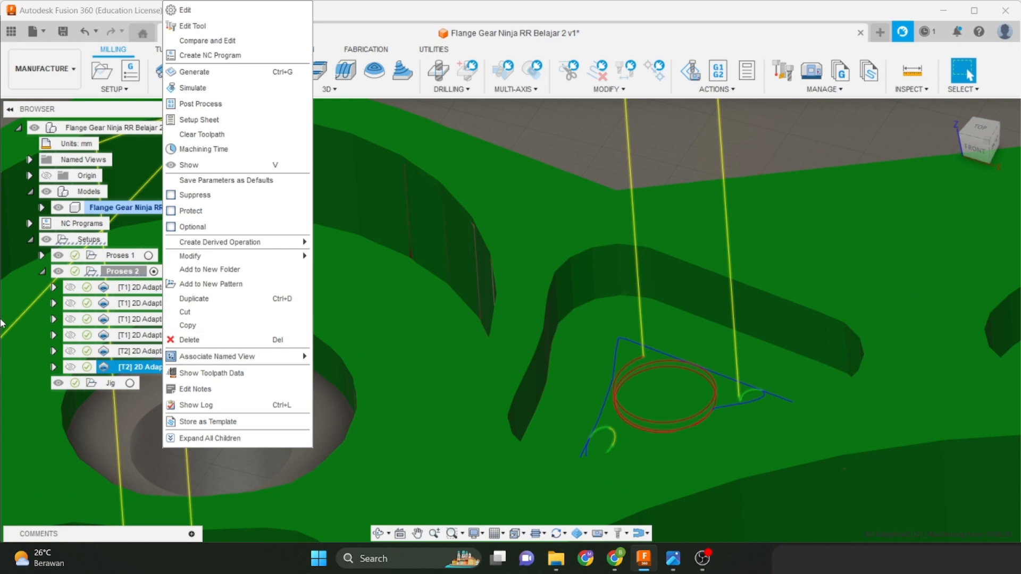
left_click(580, 142)
Create a 2D Contour operation in Proses 2 with the 4 mm flat end mill and set its cutting feedrate to 300 mm/min.
left_click(194, 89)
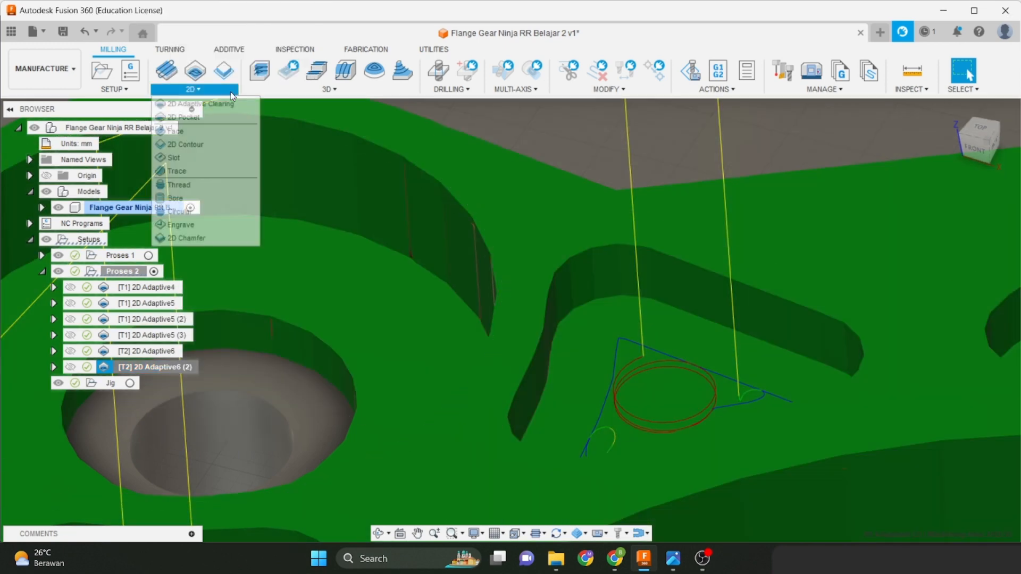
left_click(186, 144)
scroll(432, 258, "down", 3)
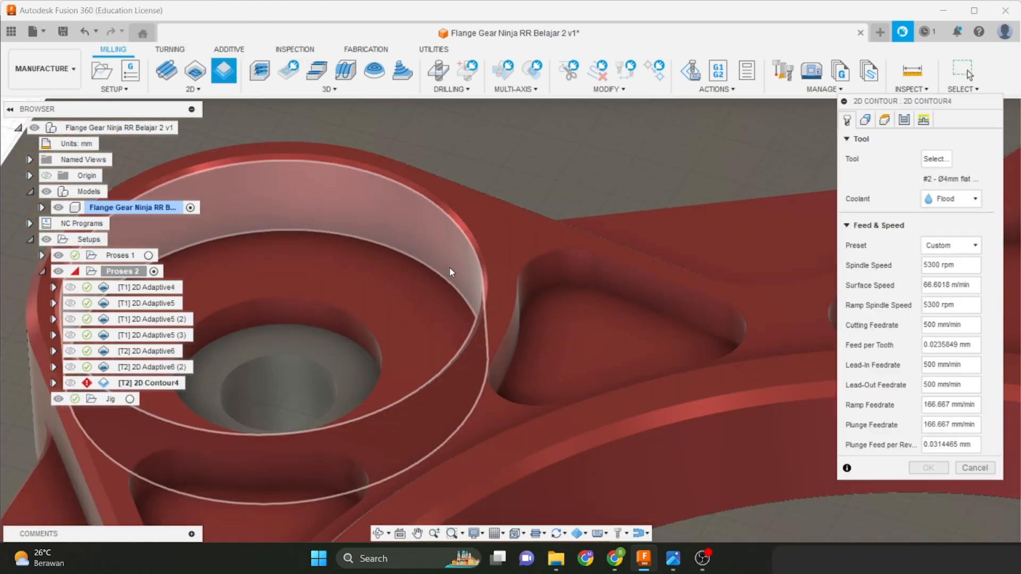
scroll(470, 285, "up", 2)
middle_click_drag(470, 285, 415, 266)
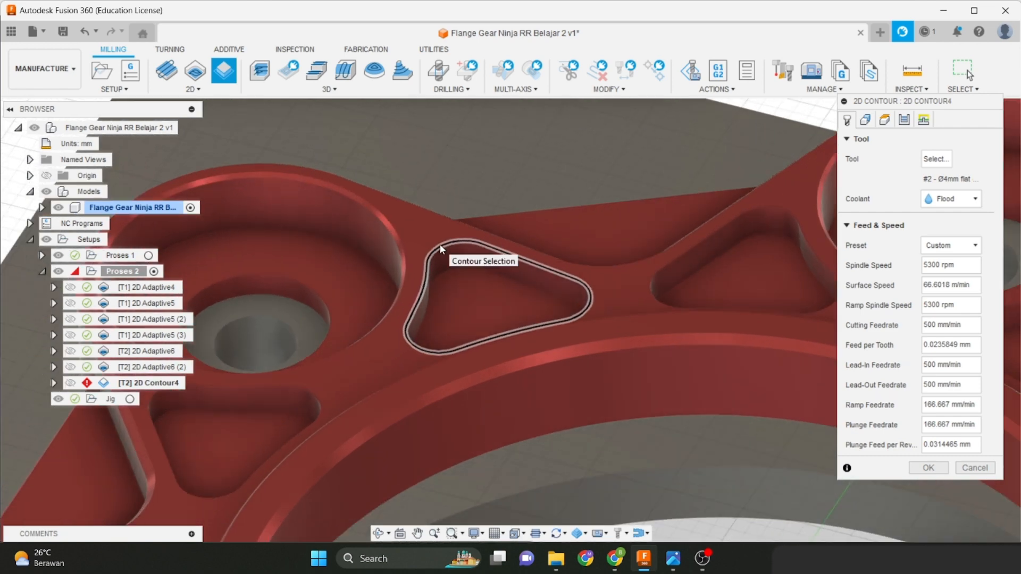
scroll(447, 244, "up", 3)
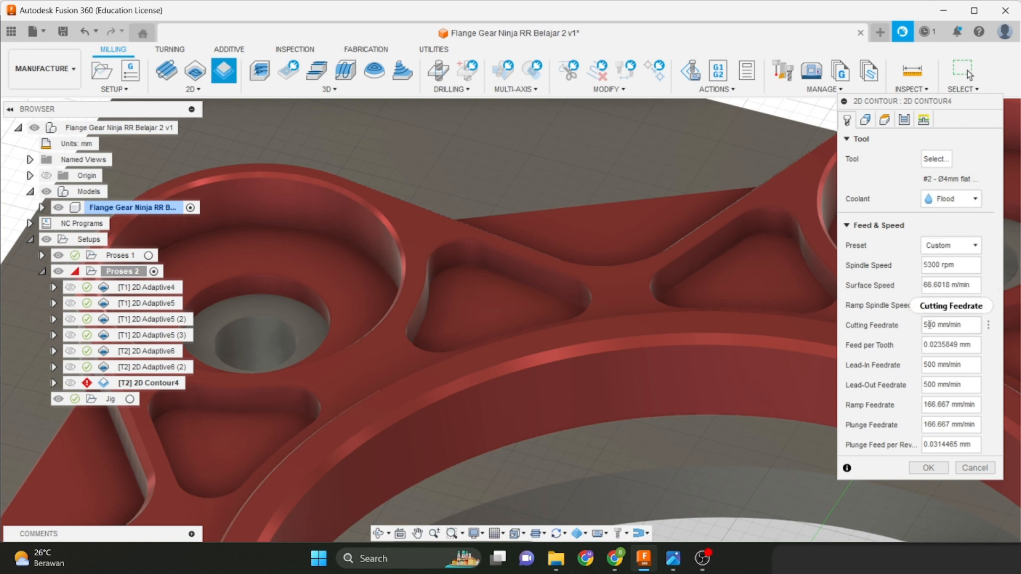
left_click(927, 324)
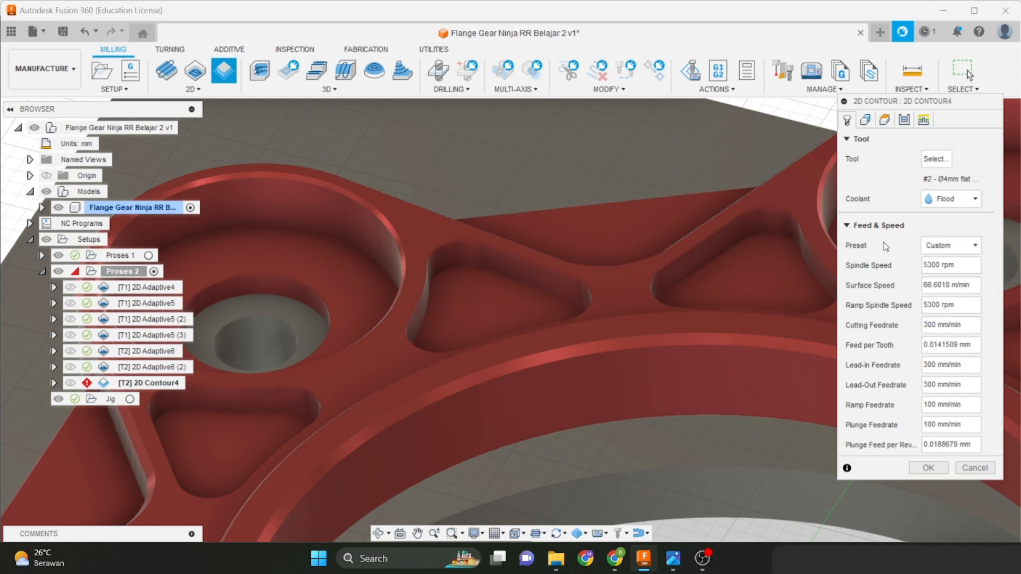
Select the closed bottom edge chains of two neighbouring triangular pockets as the contours to machine.
left_click(865, 120)
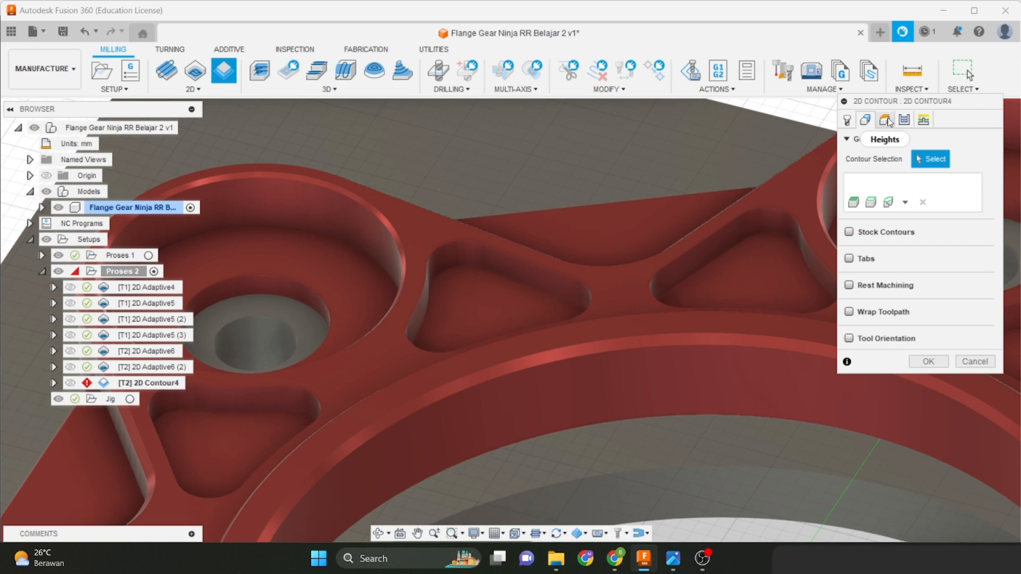
left_click(885, 120)
left_click(866, 120)
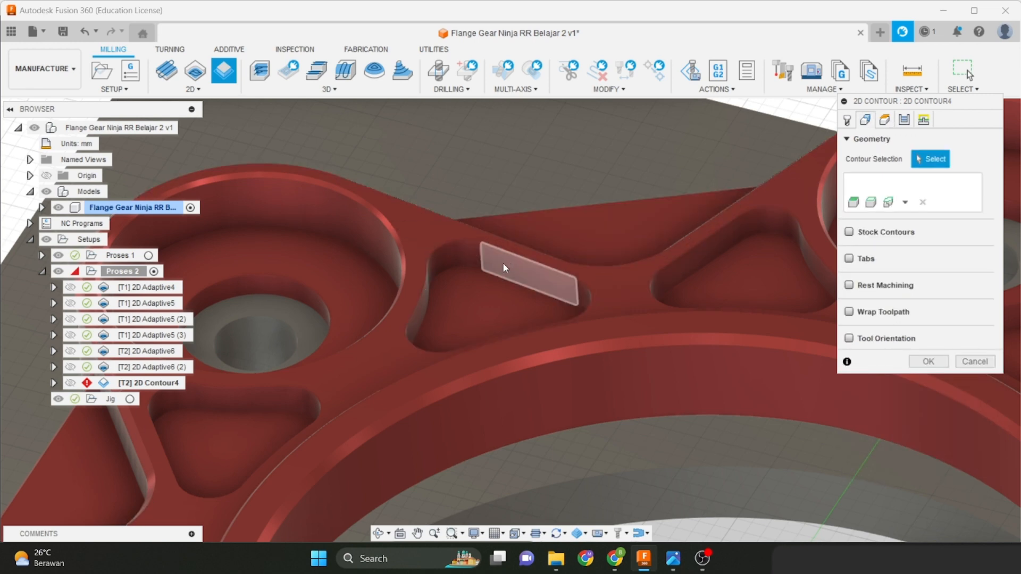
left_click(492, 274)
left_click(973, 183)
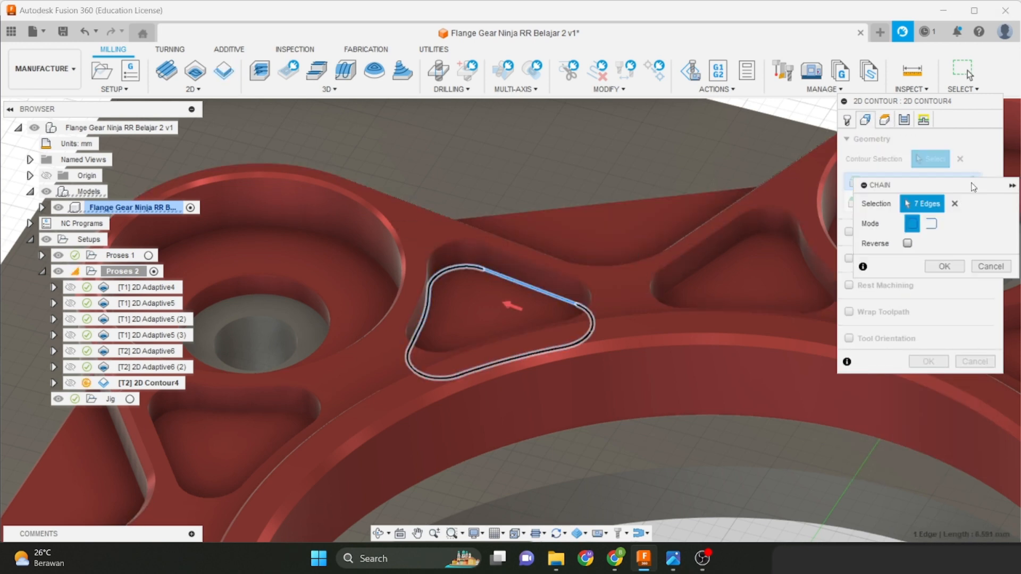
left_click(985, 266)
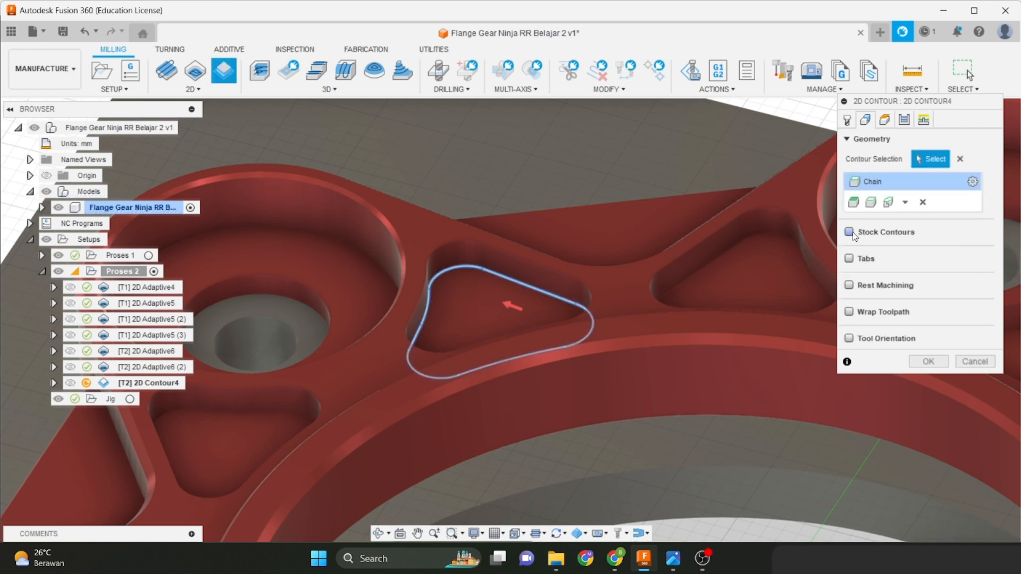
middle_click_drag(582, 295, 691, 261, "shift")
left_click(688, 260)
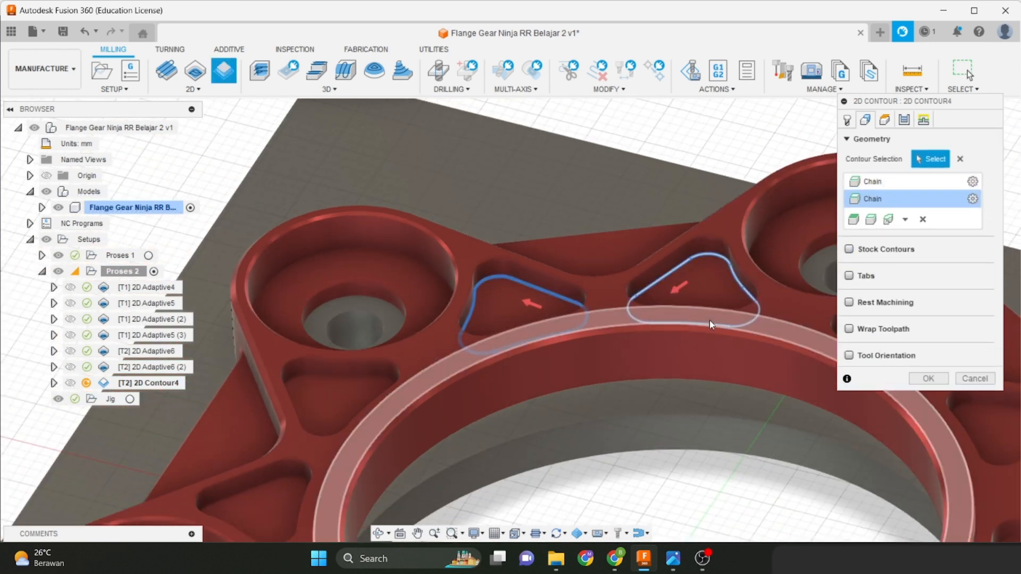
Add the bottom edge chains of the next five triangular pockets around the flange to the contour selection.
scroll(710, 320, "down", 2)
middle_click_drag(709, 320, 425, 300)
left_click(560, 299)
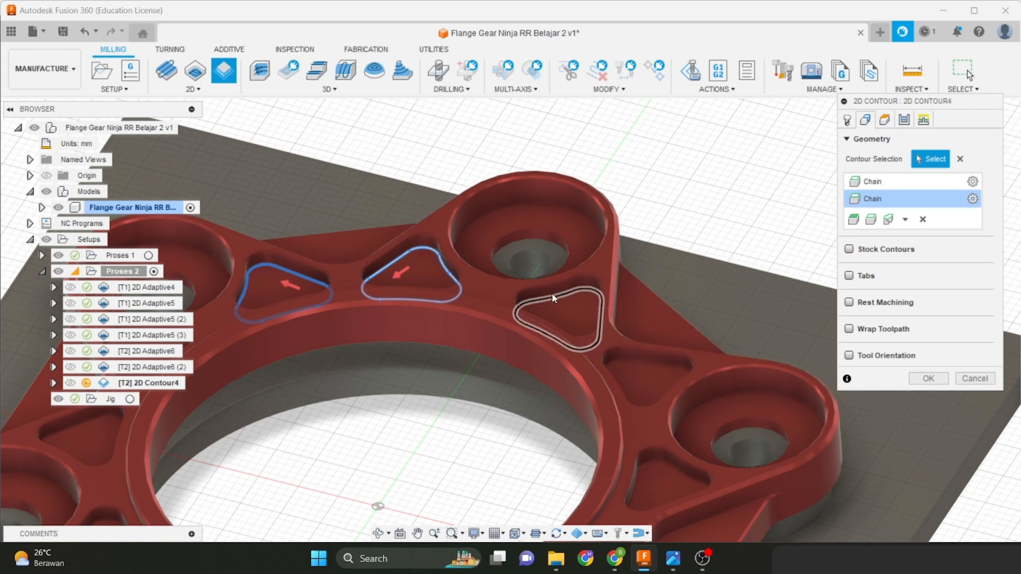
left_click(556, 294)
left_click(645, 366)
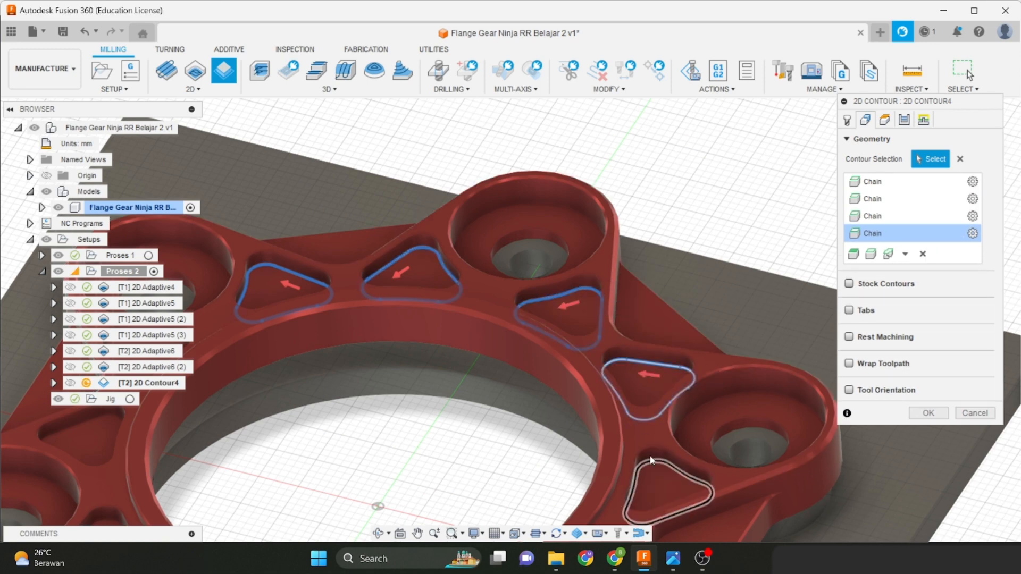
middle_click_drag(645, 447, 653, 261)
scroll(589, 352, "up", 1)
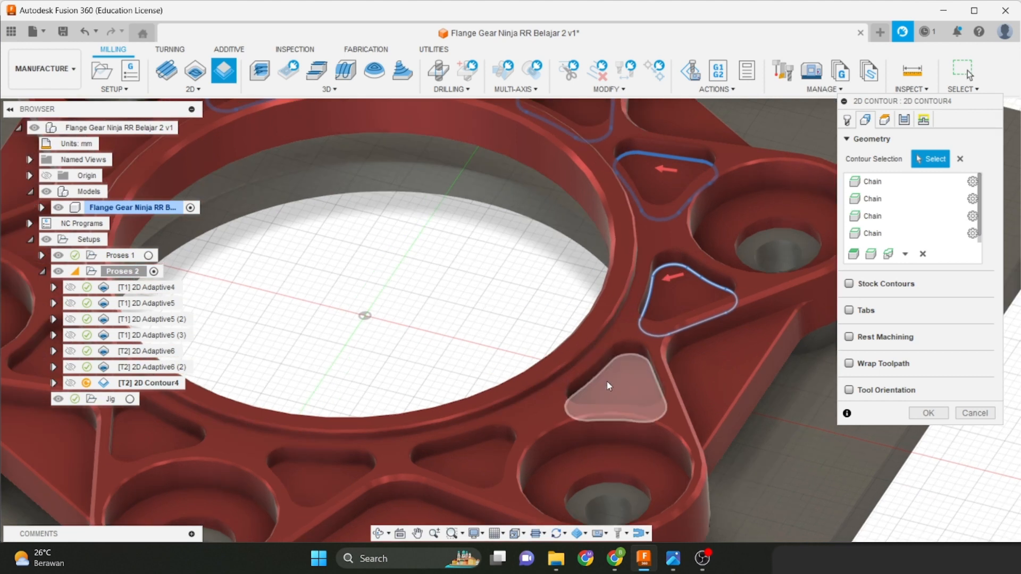
left_click(601, 378)
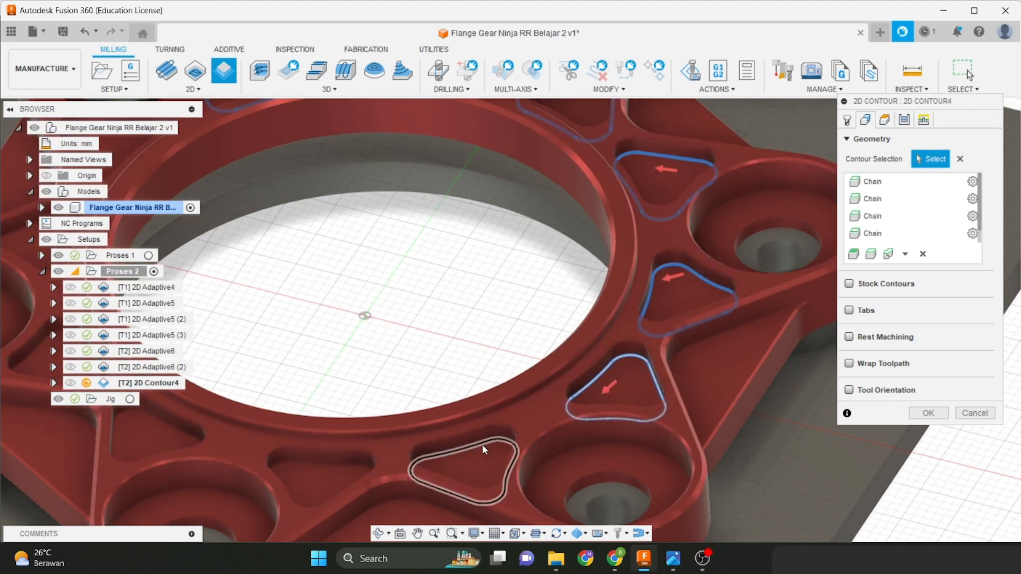
left_click(463, 451)
Add the bottom edge chains of the remaining triangular pockets to complete the ring of contours.
middle_click_drag(452, 455, 615, 416)
scroll(615, 416, "up", 2)
left_click(548, 414)
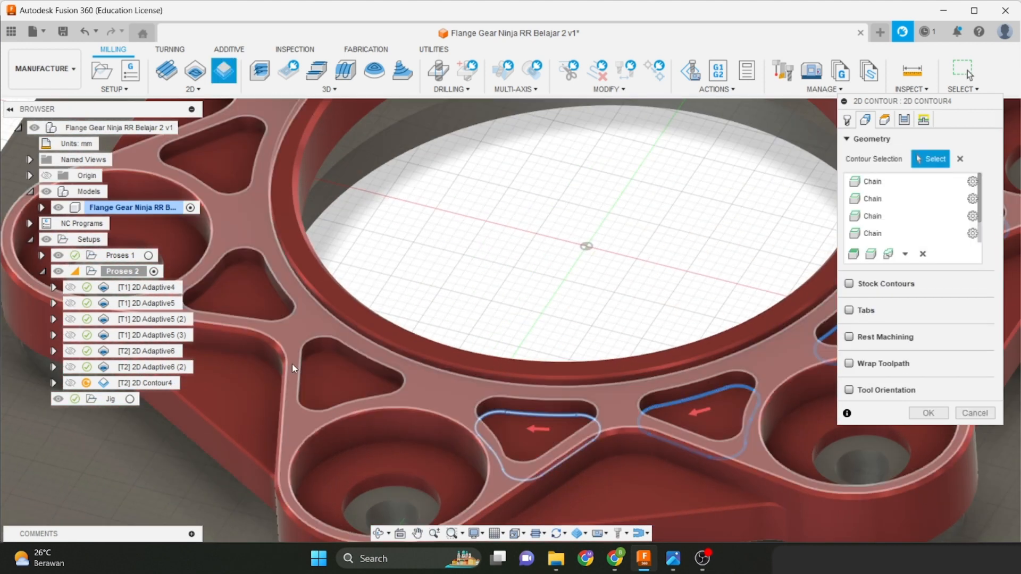
left_click(304, 343)
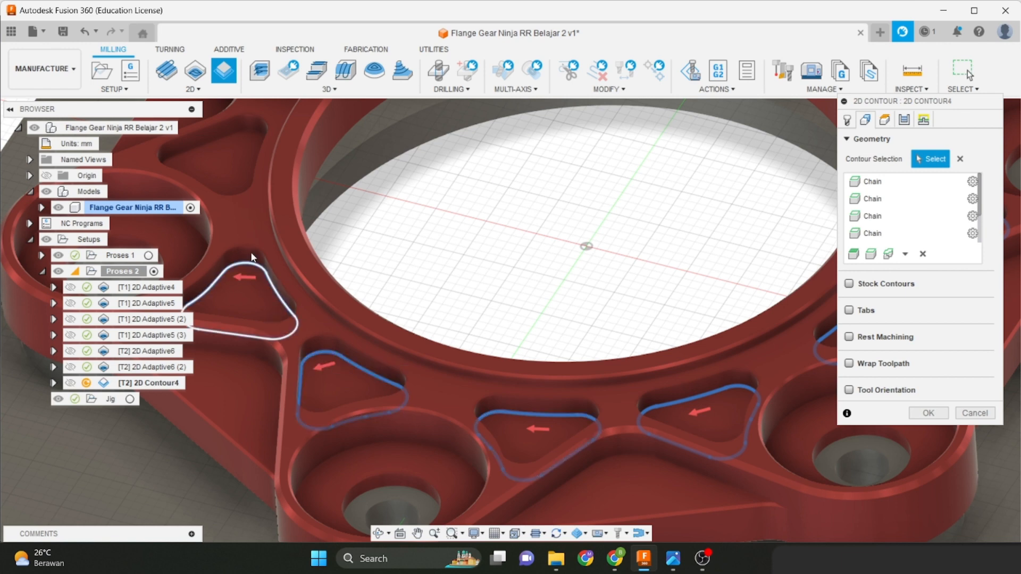
left_click(260, 265)
scroll(270, 184, "down", 3)
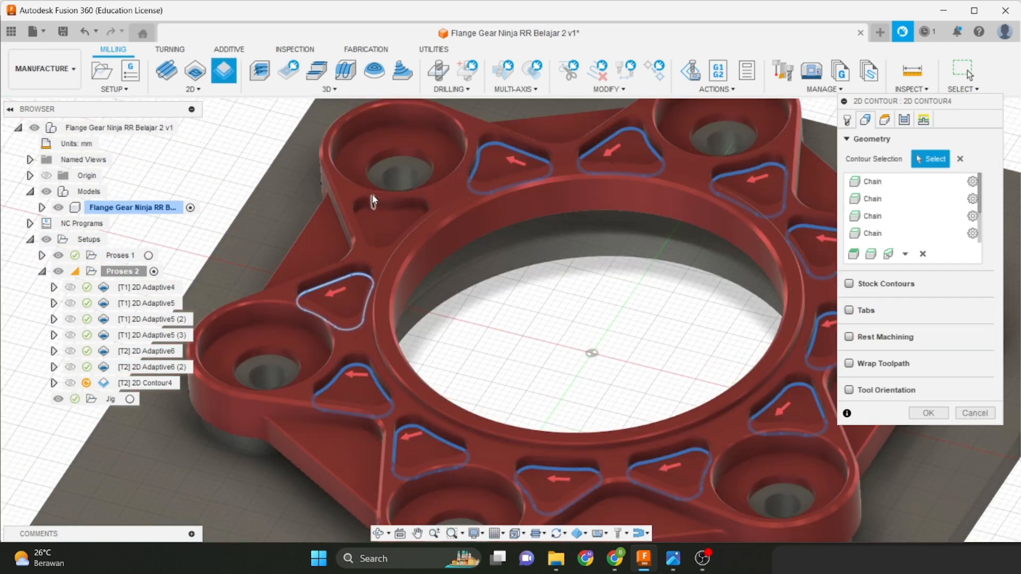
Set the contour's bottom height to -5.5 mm from the stock top.
left_click(885, 119)
left_click(891, 430)
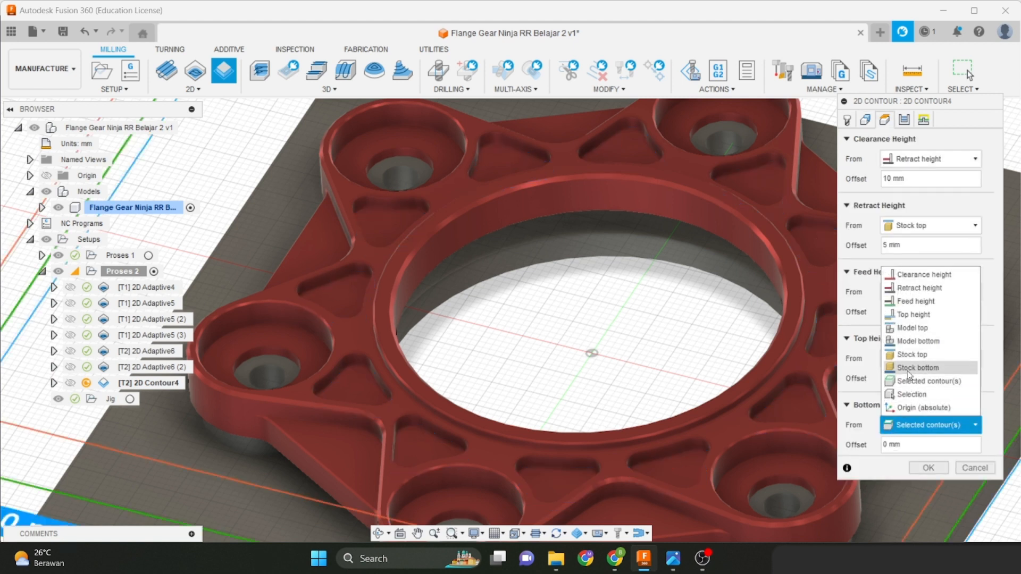
left_click(908, 358)
double_click(885, 445)
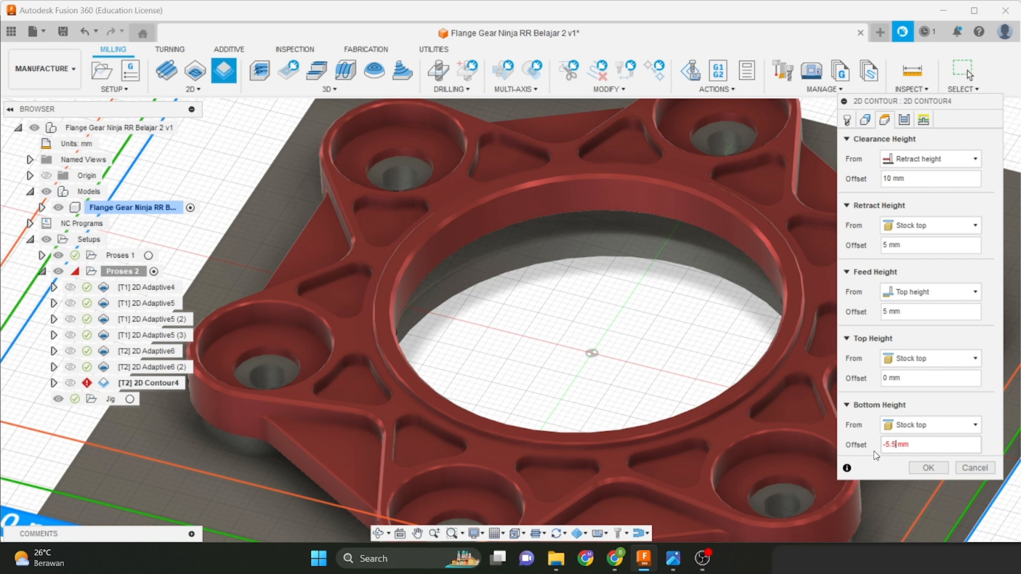
Show the flange from the front in wireframe to compare the contour's bottom height plane with the pocket floors.
left_click_drag(973, 102, 989, 176)
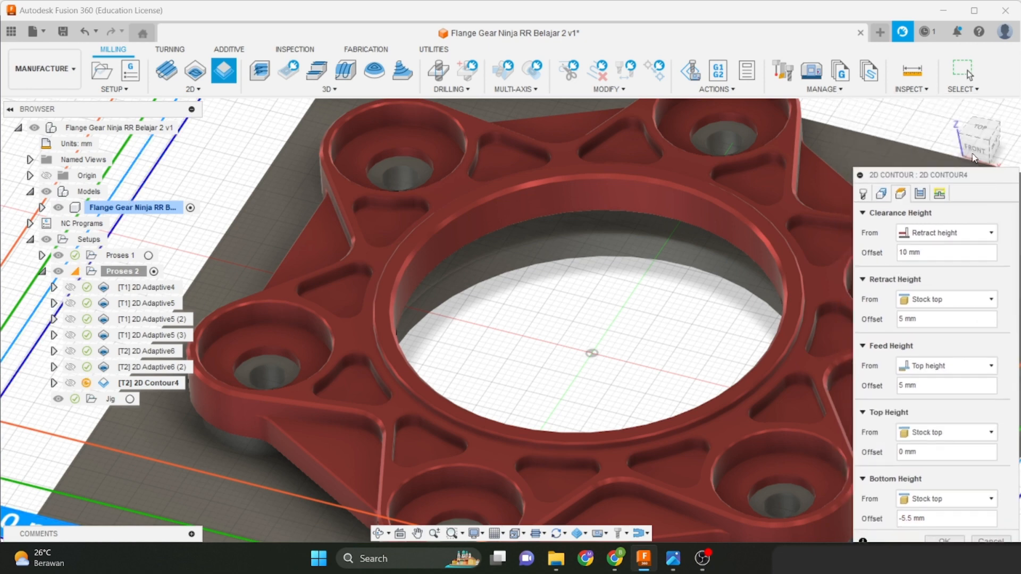
left_click(974, 153)
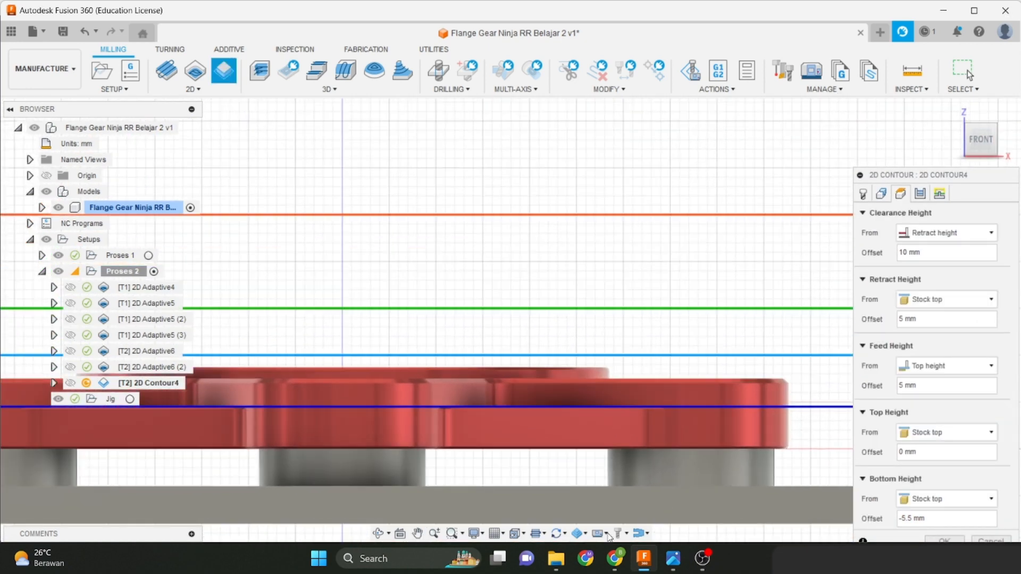
left_click(475, 533)
mouse_move(540, 436)
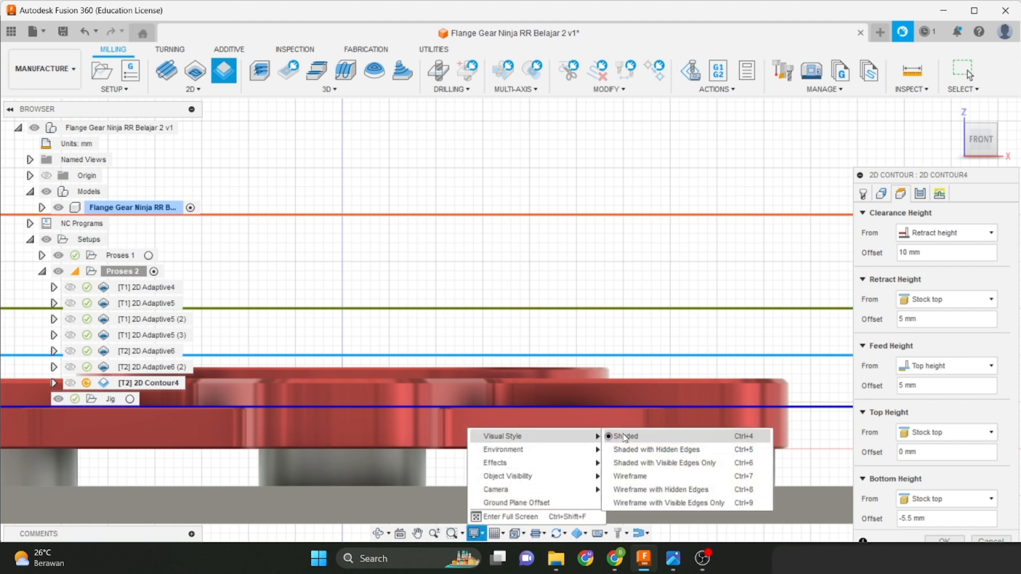
left_click(630, 476)
scroll(702, 413, "up", 5)
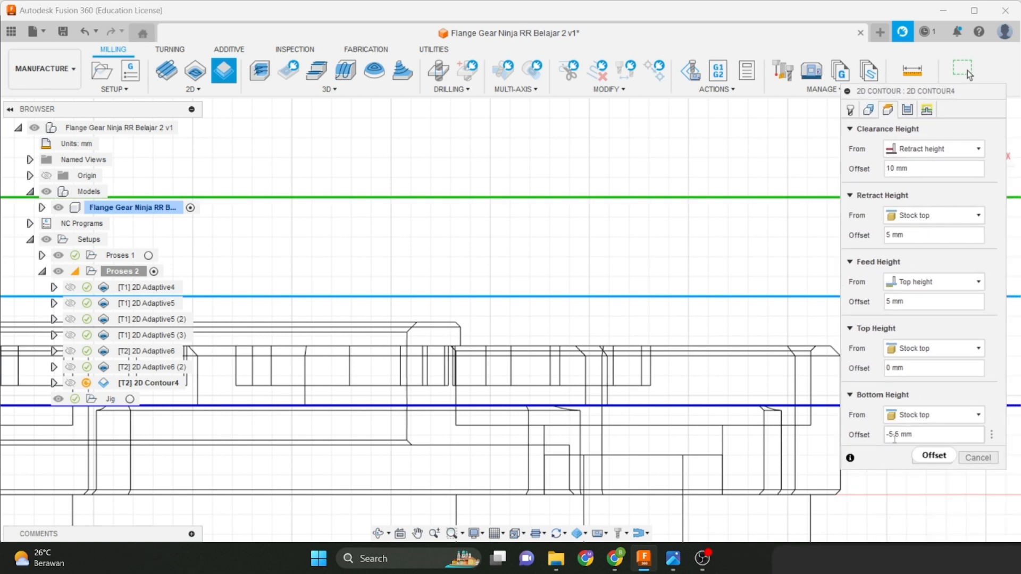
Set the contour's bottom height offset to -4.5 mm from the stock top and restore the shaded visual style.
left_click(894, 436)
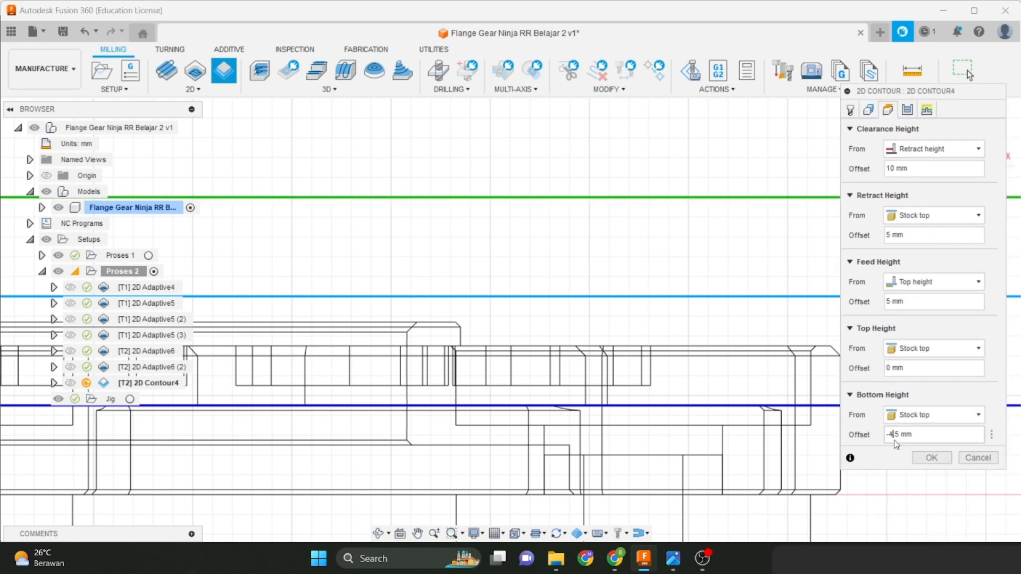
type(".")
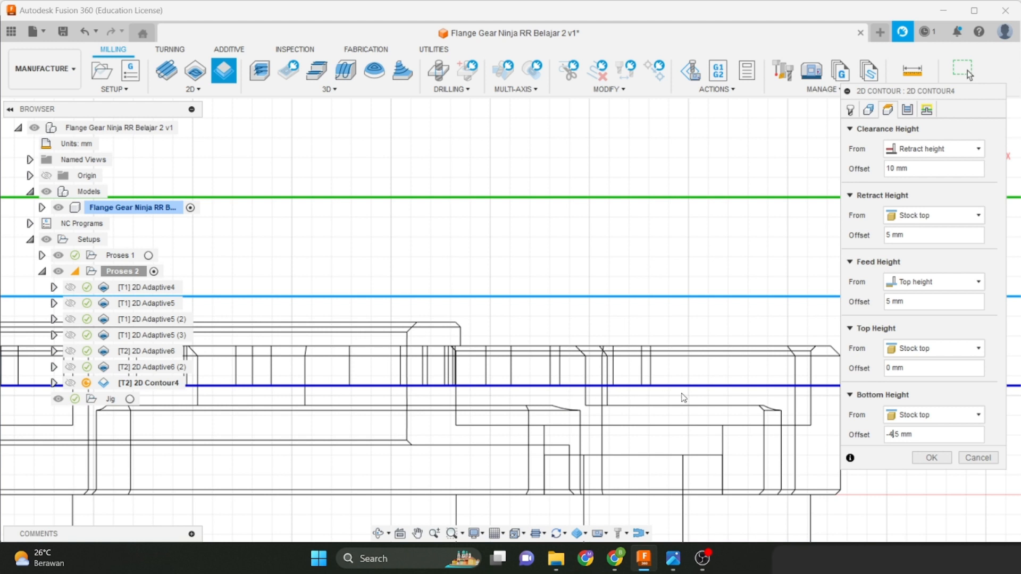
left_click(475, 534)
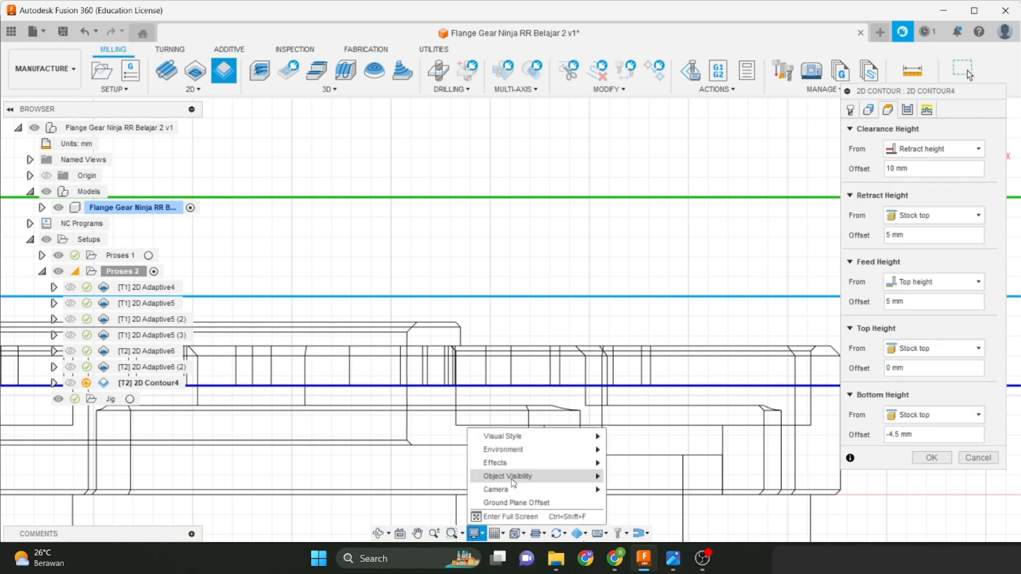
mouse_move(540, 436)
left_click(628, 436)
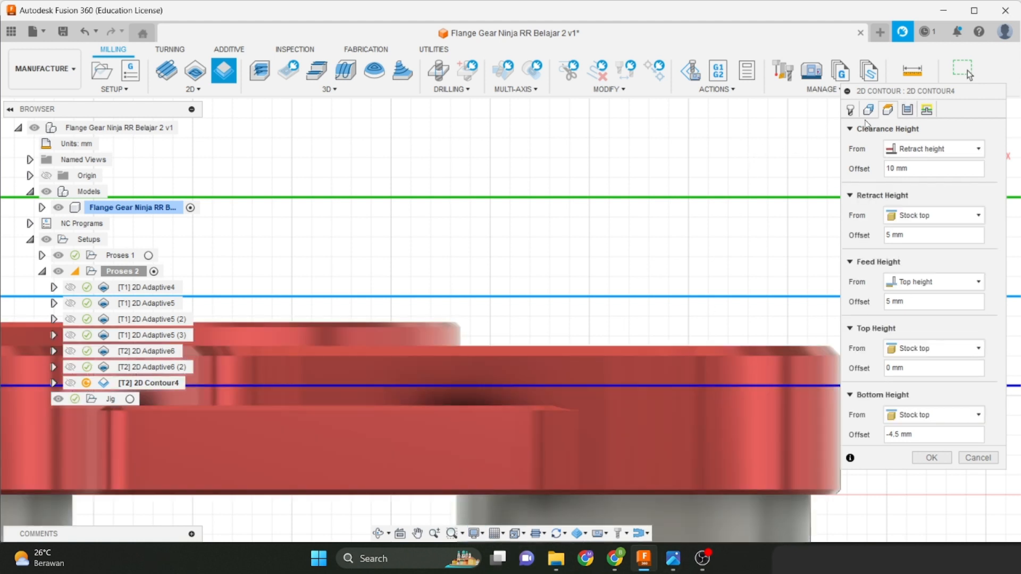
Review the contour's pass settings and generate the toolpath with left compensation, without roughing passes, multiple depths or stock to leave.
left_click(909, 112)
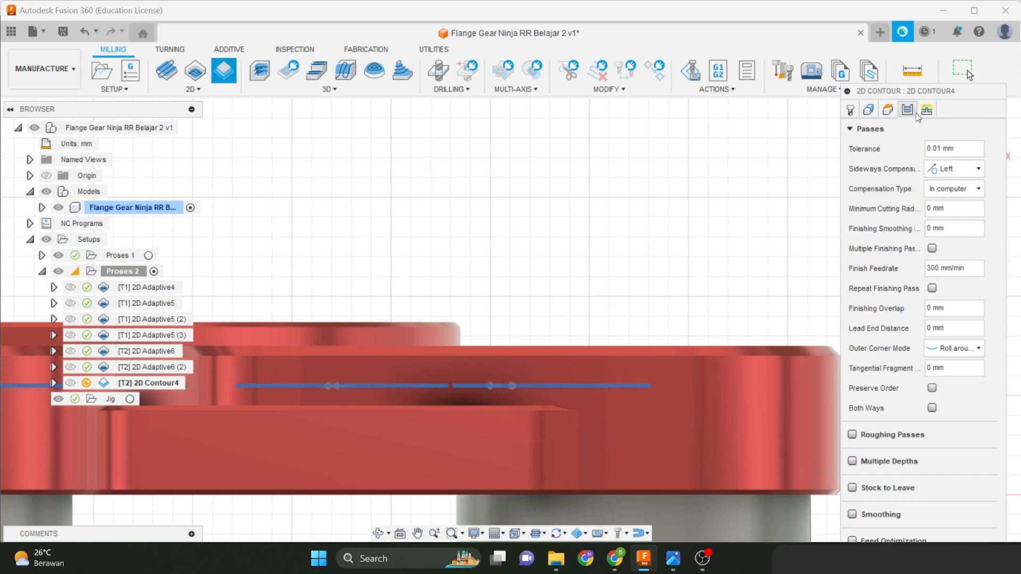
left_click_drag(917, 91, 889, 18)
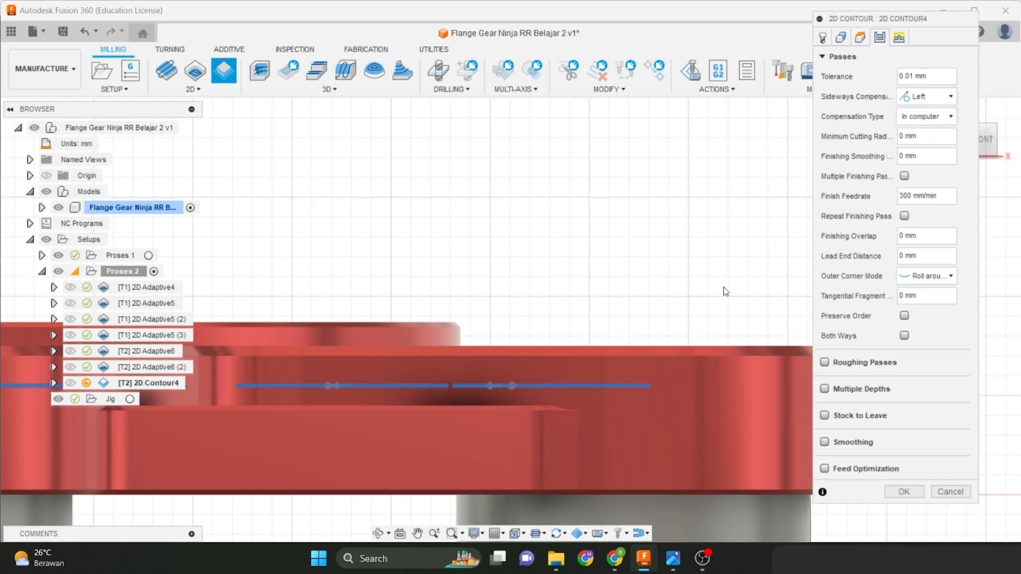
scroll(689, 322, "down", 2)
middle_click_drag(687, 322, 690, 379, "shift")
scroll(649, 352, "down", 2)
scroll(652, 350, "down", 2)
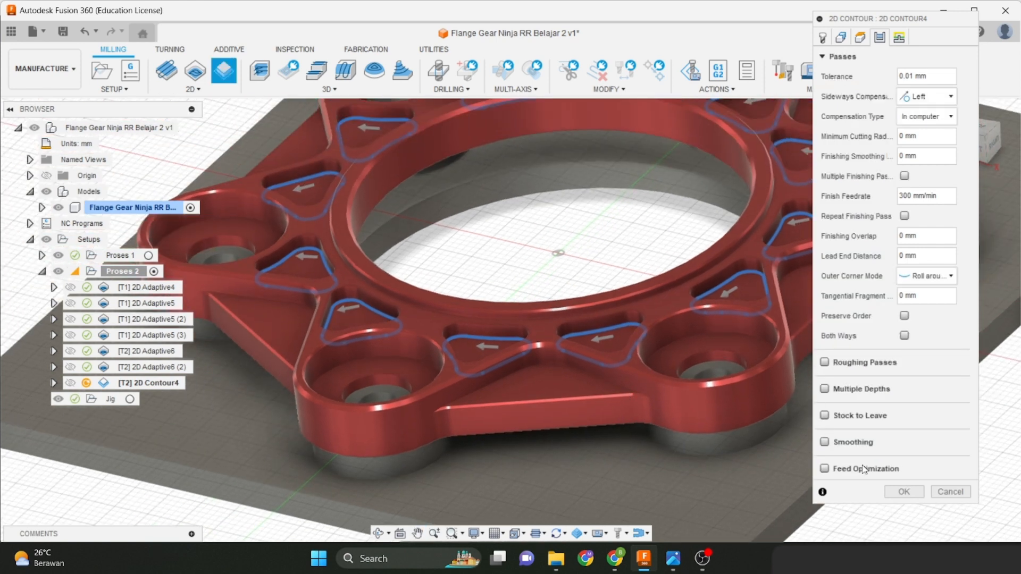
left_click(904, 492)
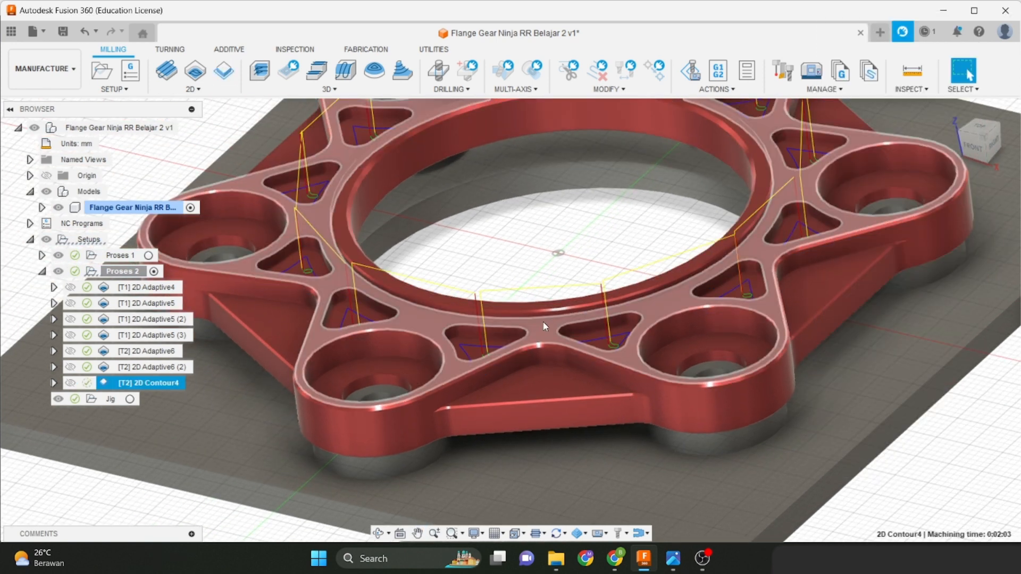
Compare the 2D Contour4 toolpath with 2D Adaptive6 (2) at the rounded corner of a triangular pocket.
scroll(534, 314, "up", 2)
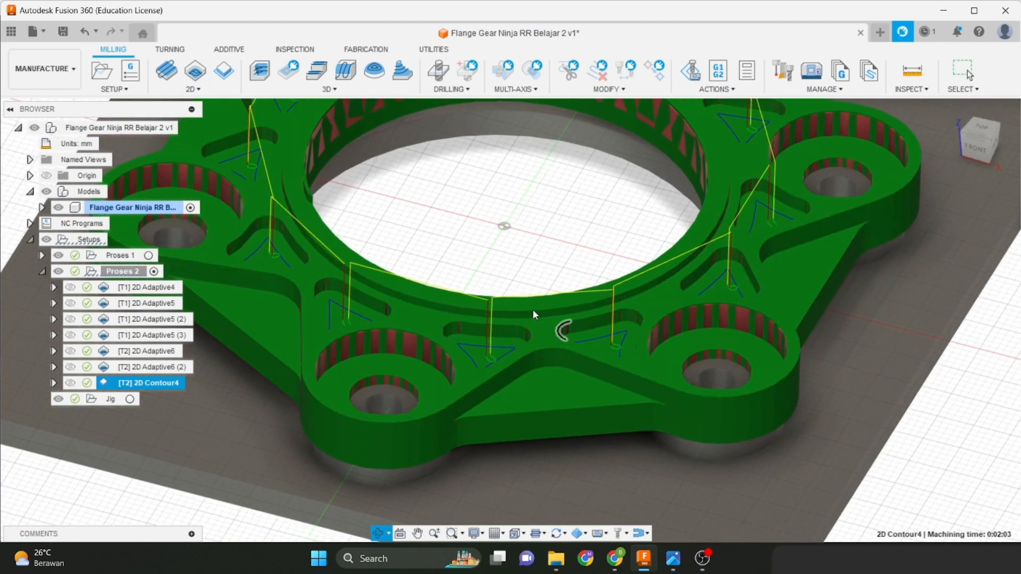
scroll(535, 314, "up", 5)
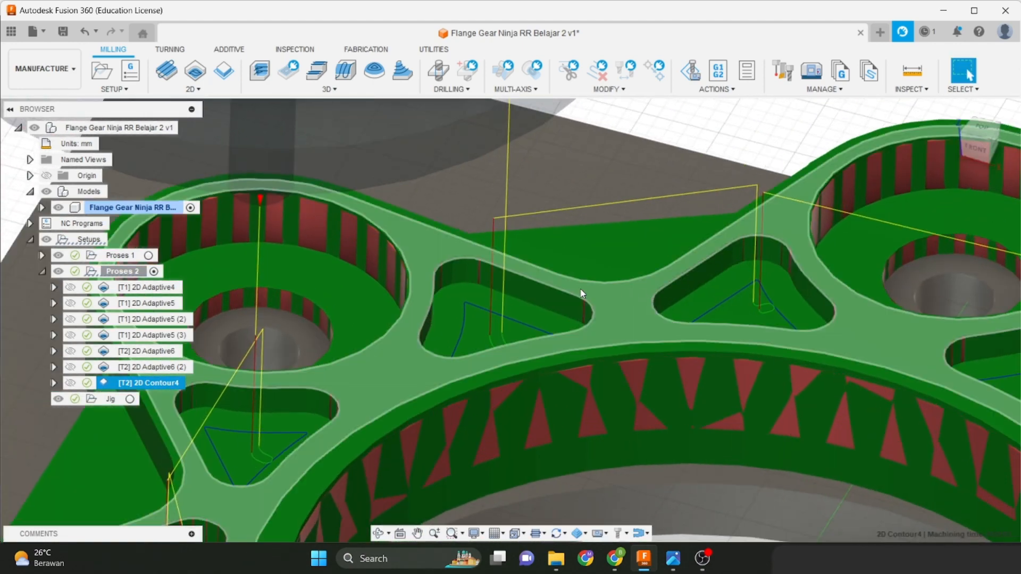
scroll(442, 264, "up", 4)
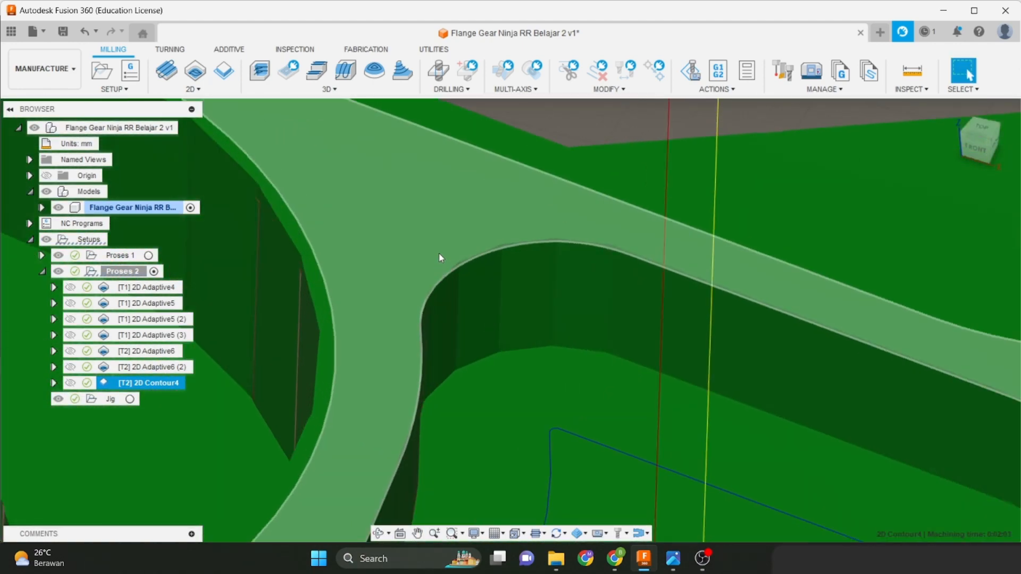
scroll(441, 298, "down", 2)
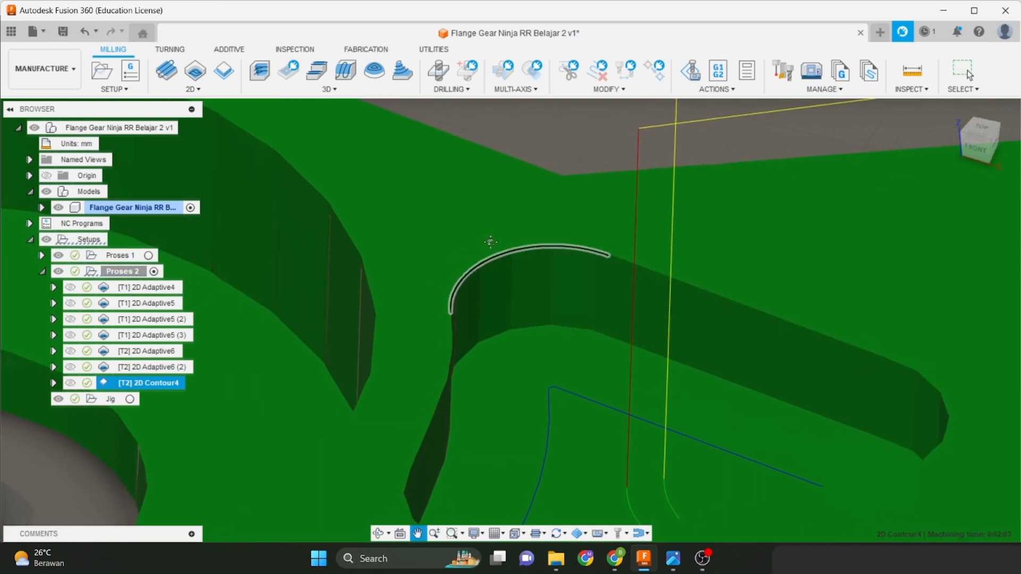
middle_click_drag(443, 333, 430, 368)
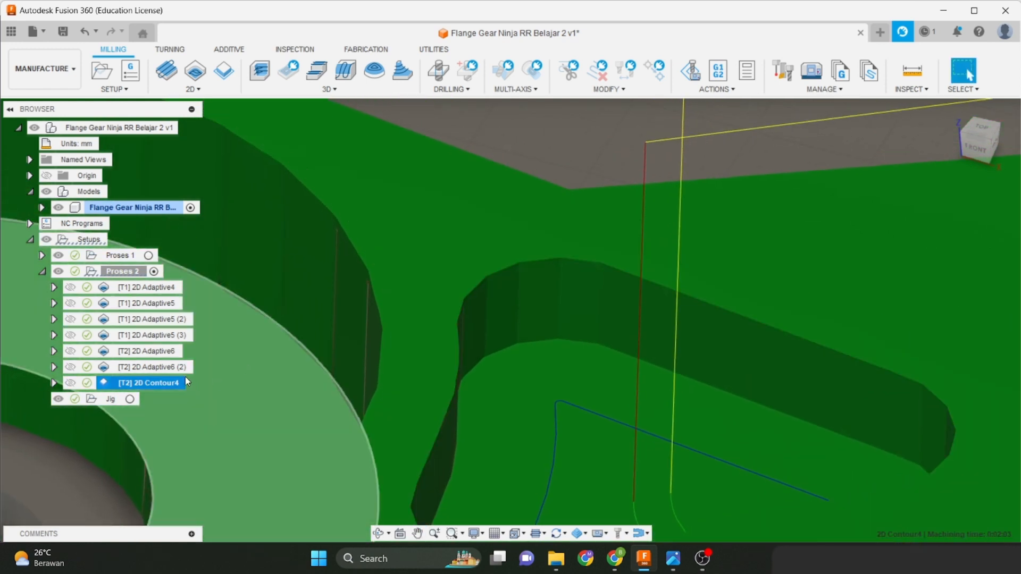
left_click(178, 369)
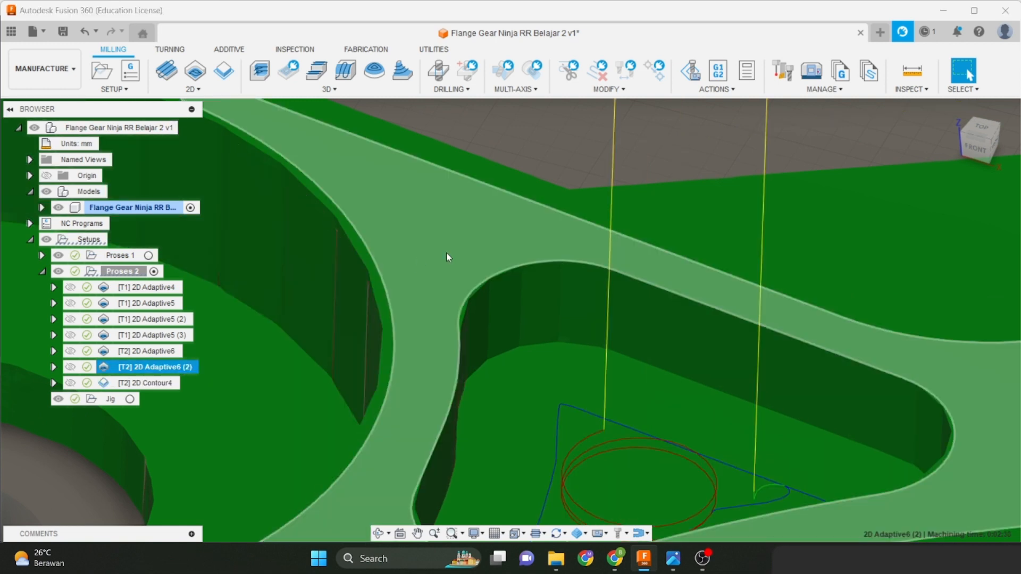
scroll(445, 258, "up", 3)
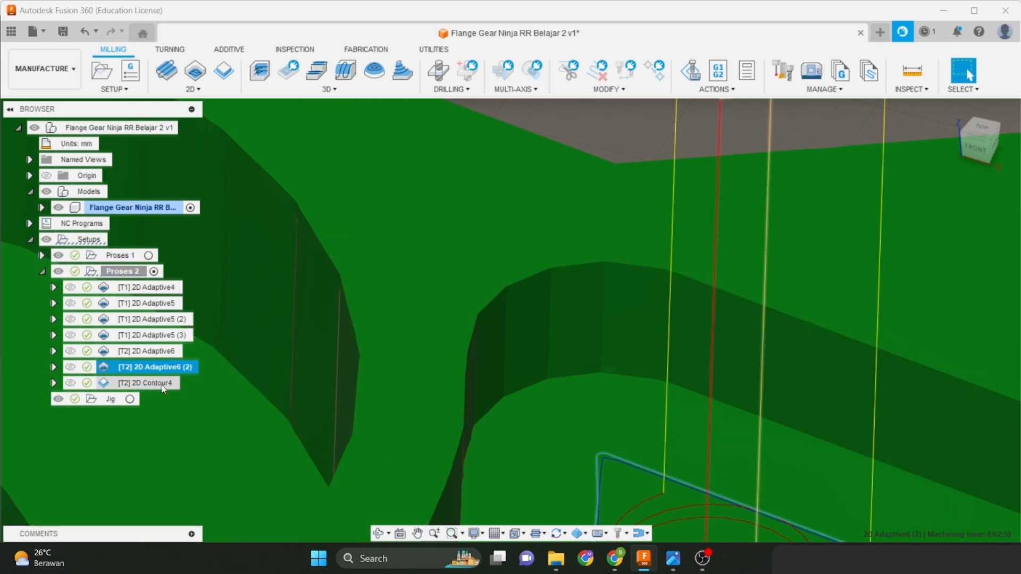
left_click(159, 384)
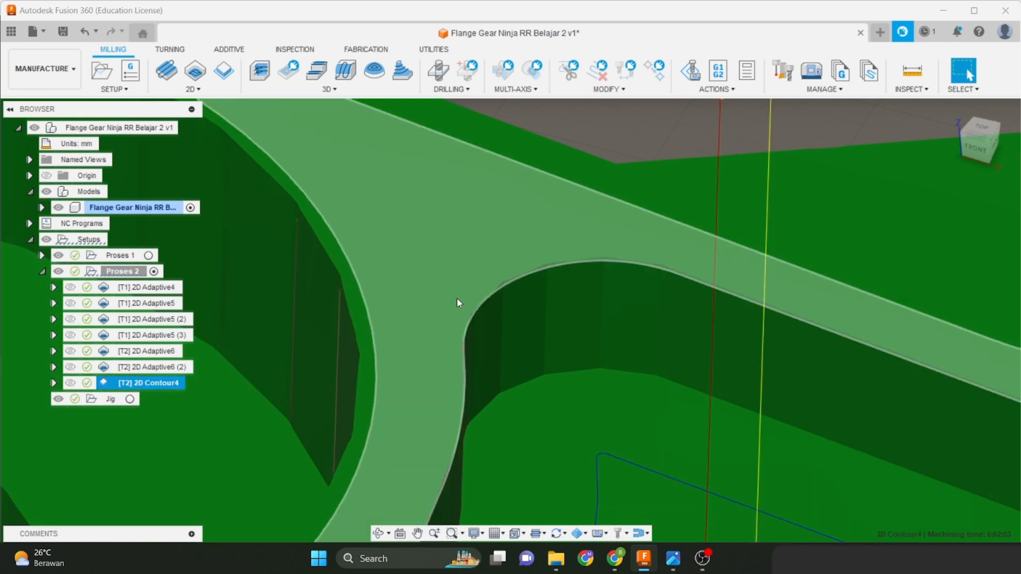
Examine the 2D Contour4 cutting and linking moves around the whole ring of triangular pockets from several angles.
scroll(468, 298, "down", 6)
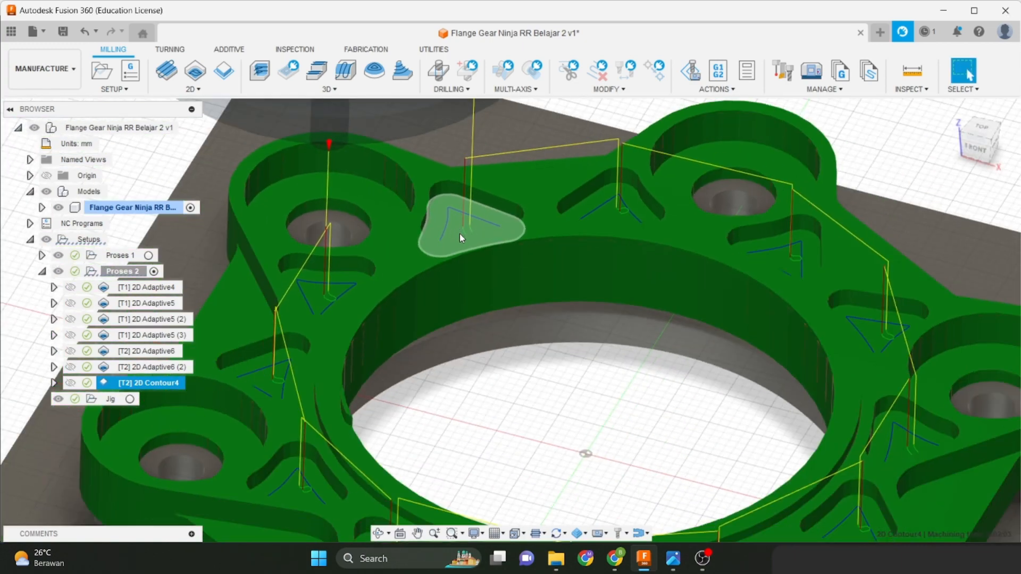
scroll(460, 234, "down", 2)
mouse_move(502, 313)
middle_mouse_down("shift")
mouse_move(499, 292)
mouse_move(517, 298)
mouse_move(497, 305)
middle_mouse_up("shift")
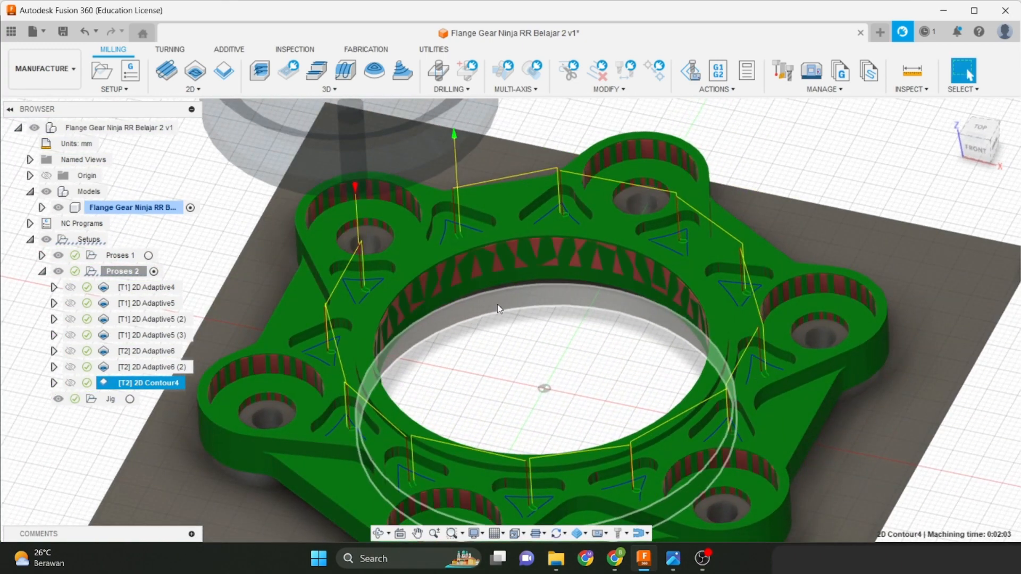
scroll(498, 309, "down", 2)
middle_click_drag(558, 311, 570, 285, "shift")
scroll(441, 348, "up", 2)
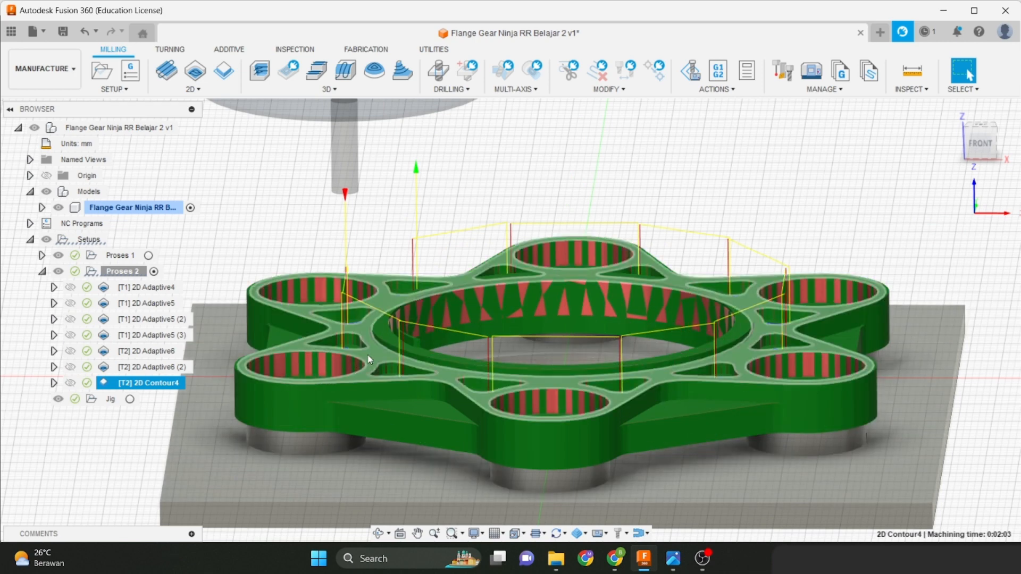
scroll(426, 347, "down", 3)
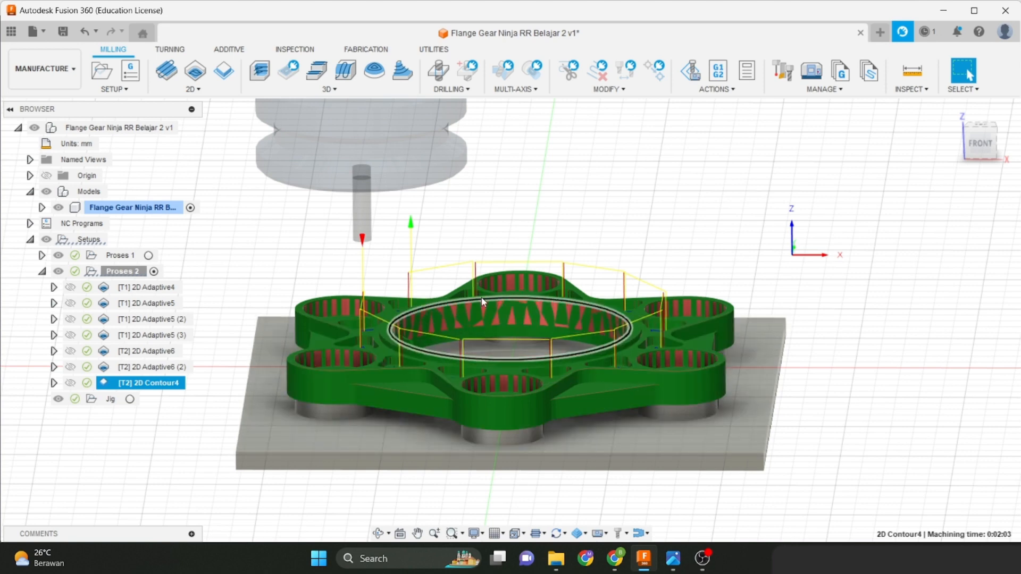
middle_click_drag(451, 298, 430, 324, "shift")
middle_click_drag(431, 282, 463, 283, "shift")
scroll(442, 302, "down", 2)
scroll(467, 304, "up", 3)
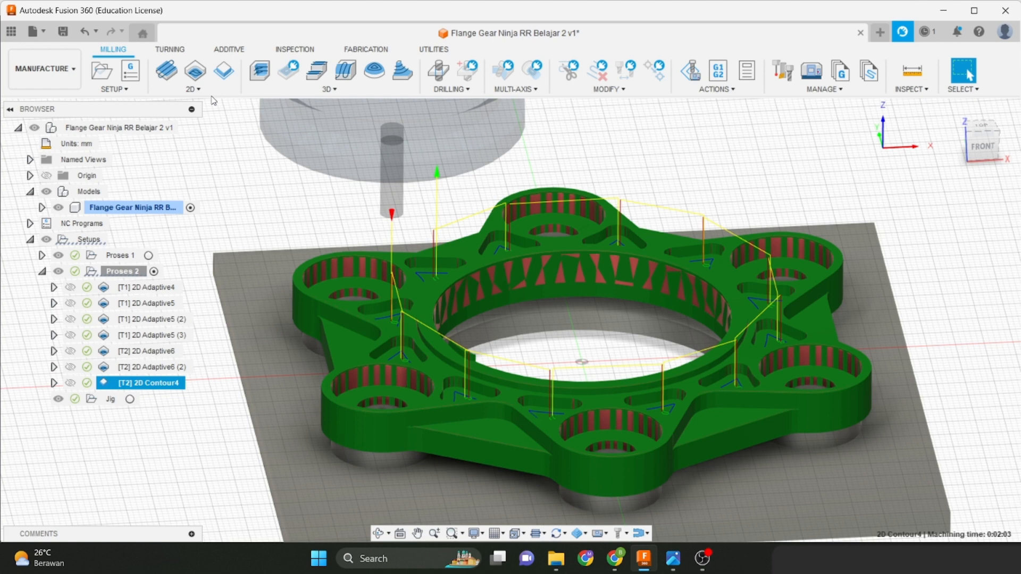
Start a new 2D Adaptive Clearing operation in Proses 2 with the metric 8 mm flat end mill from the Fusion 360 Library.
left_click(206, 93)
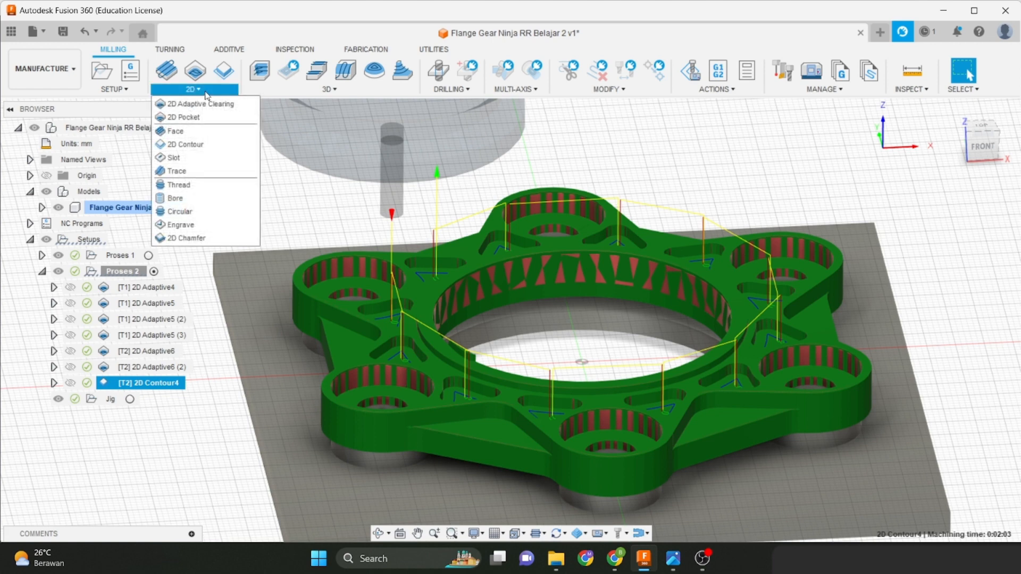
left_click(183, 103)
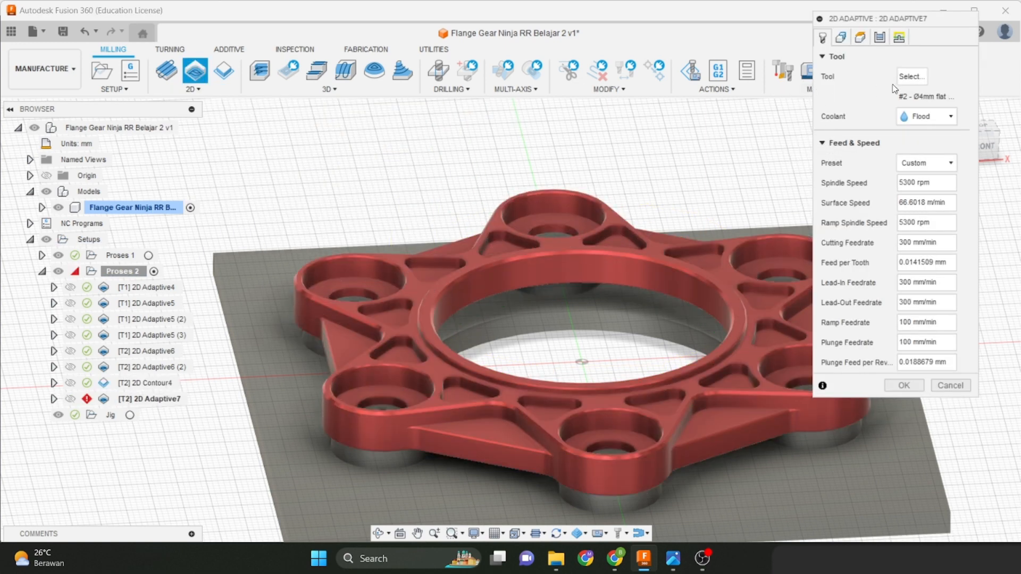
left_click(911, 77)
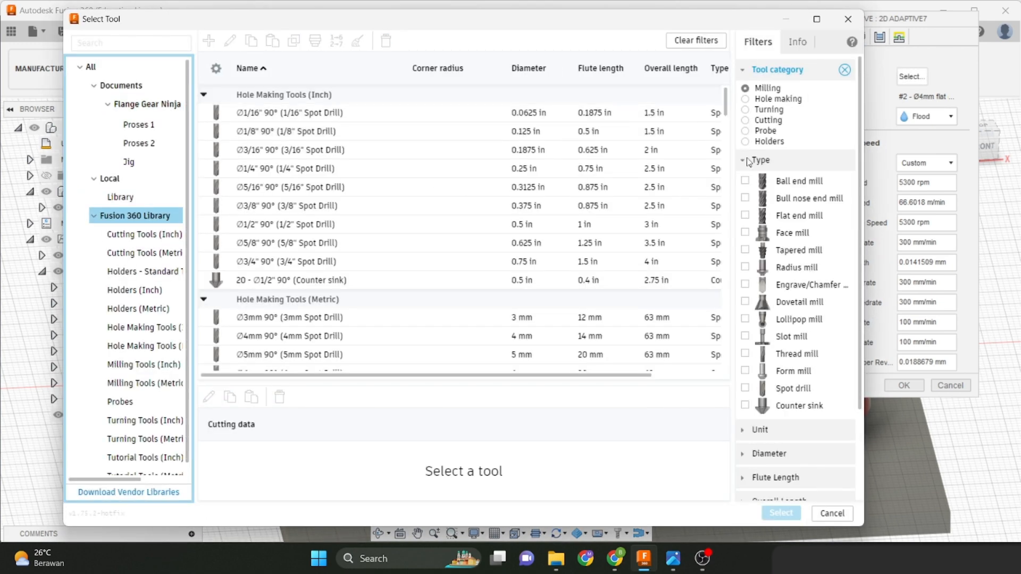
left_click(745, 215)
scroll(426, 303, "down", 4)
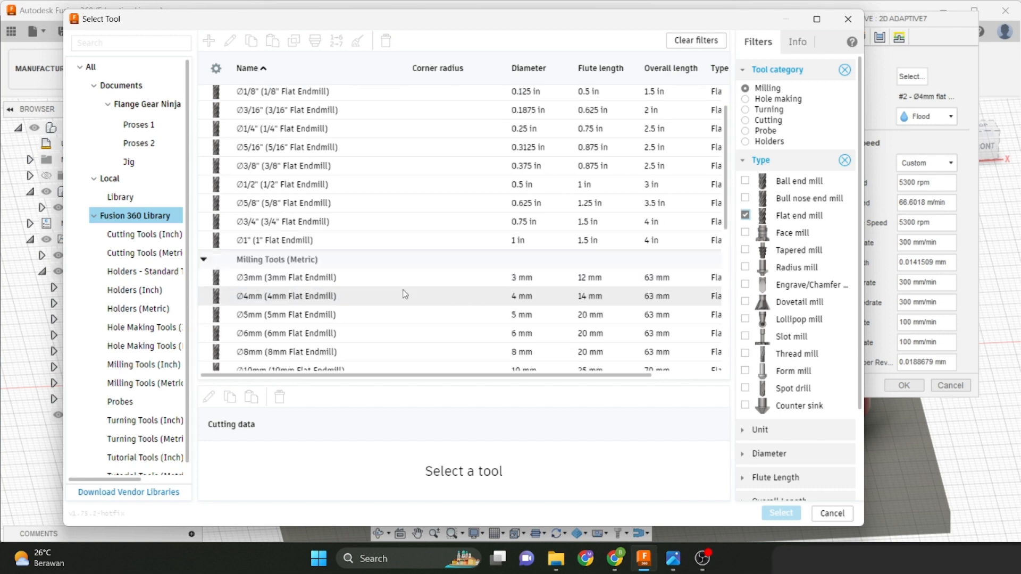
left_click(489, 234)
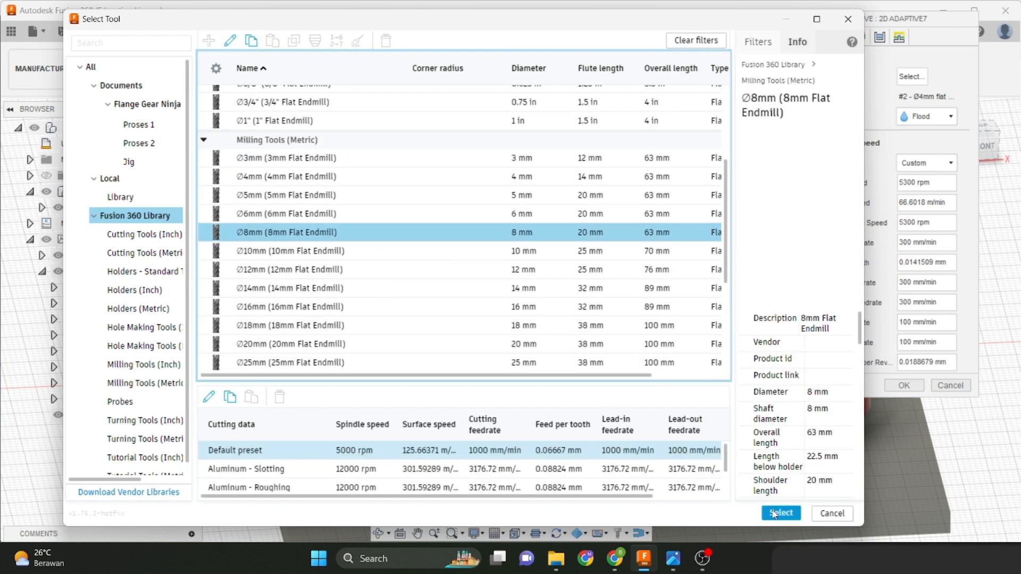
left_click(770, 513)
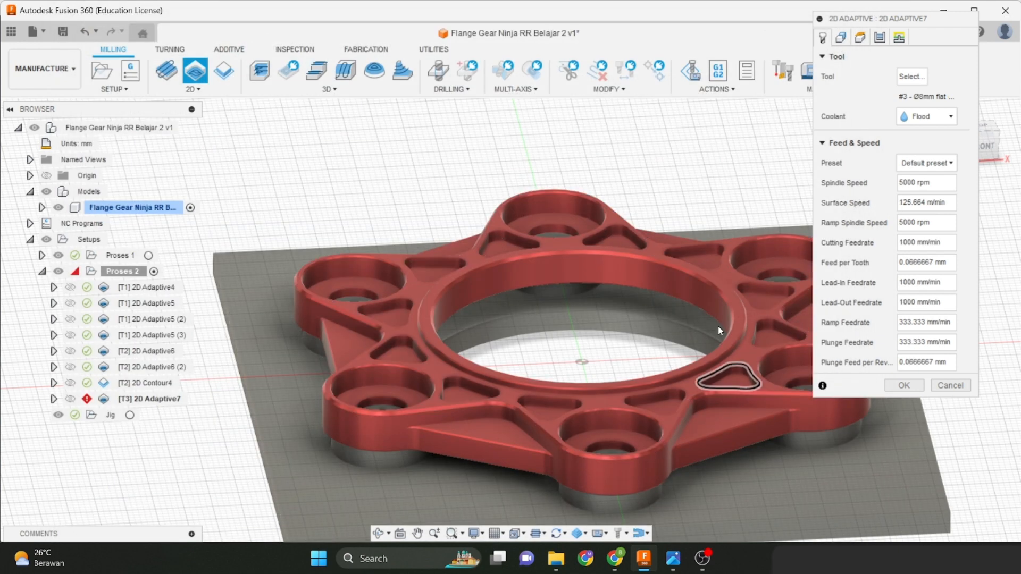
Edit the document's 8 mm flat end mill, setting 4 flutes and HSS as the cutter material.
left_click(912, 76)
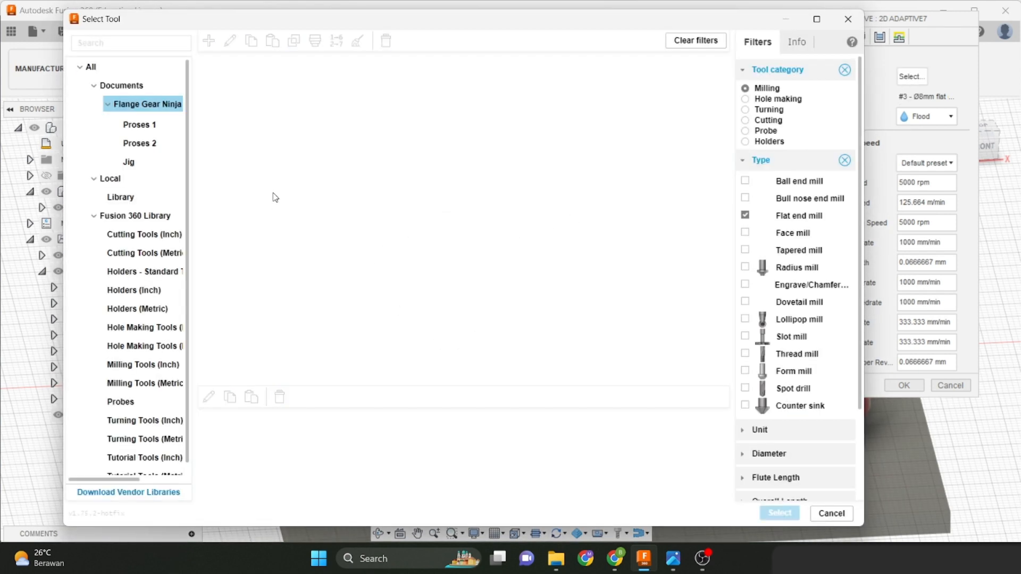
left_click(208, 399)
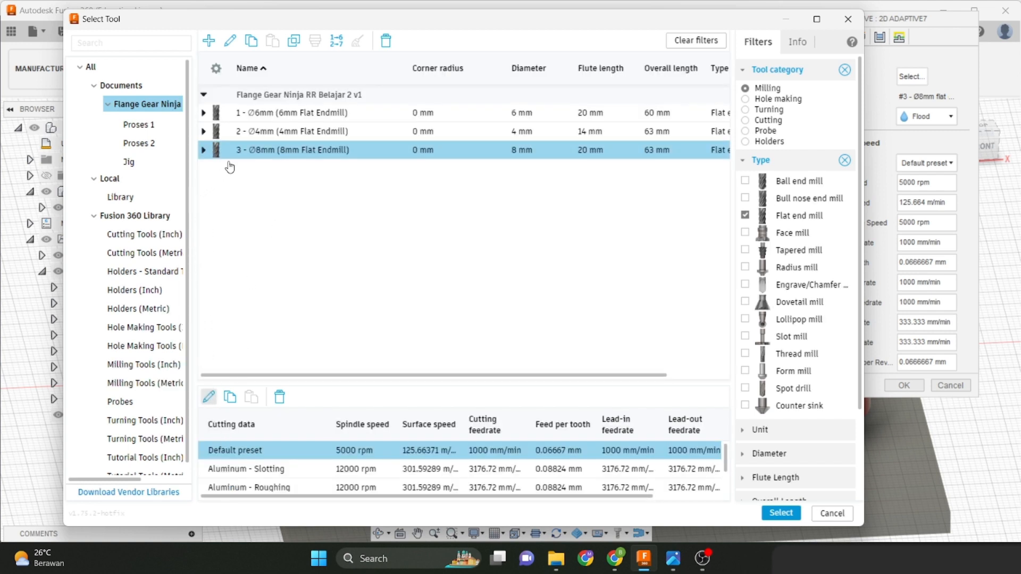
double_click(242, 149)
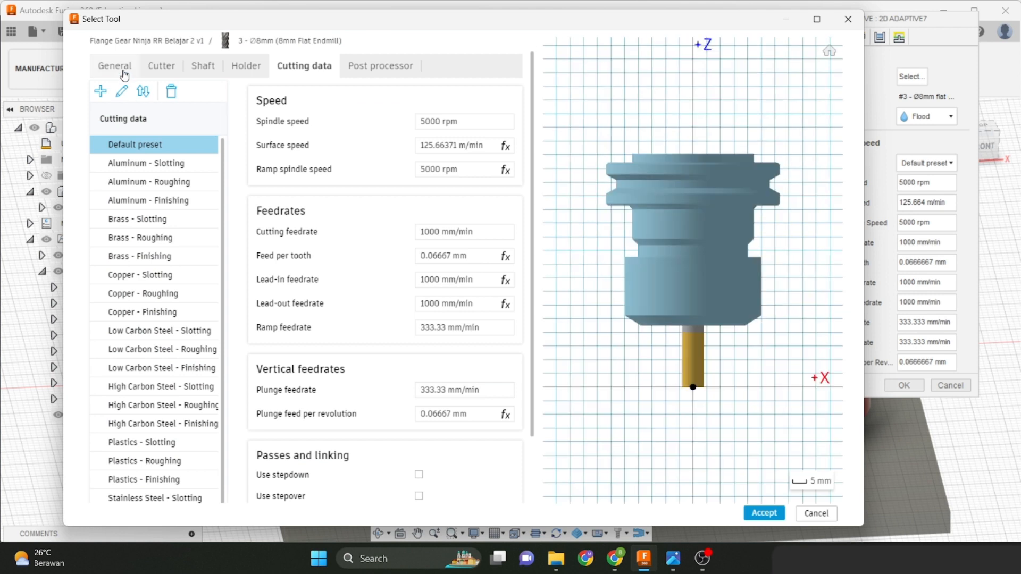
left_click(129, 68)
left_click(160, 68)
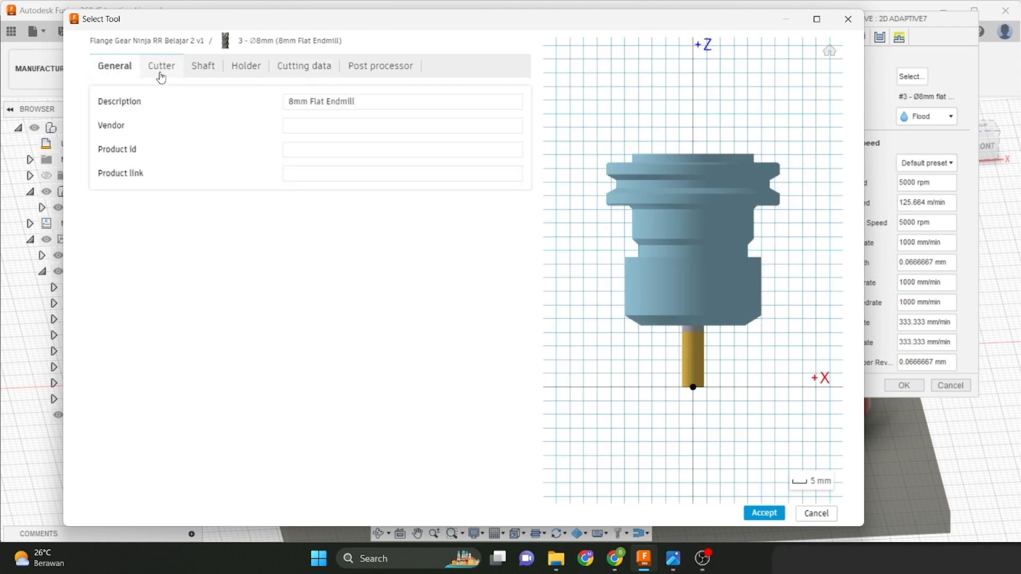
left_click(223, 172)
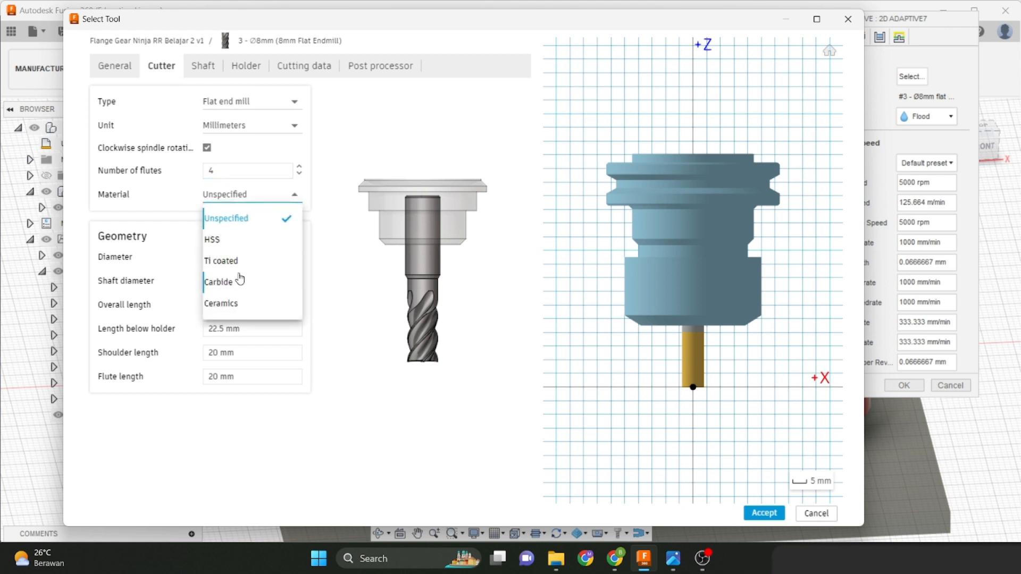
left_click(234, 240)
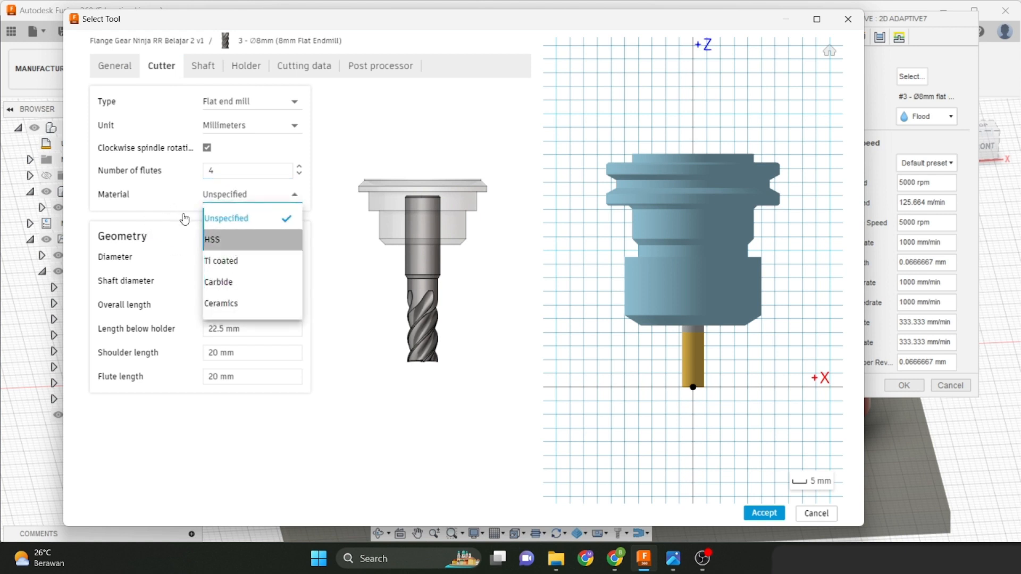
left_click(205, 242)
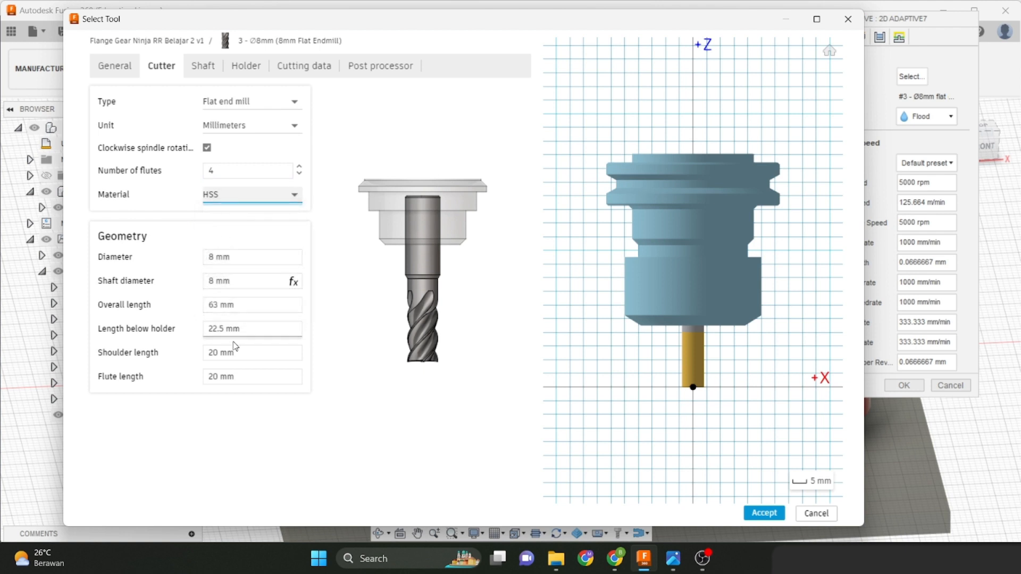
Review the end mill's shaft and holder data, and set the Default preset's spindle speed to 5300 rpm.
left_click(208, 74)
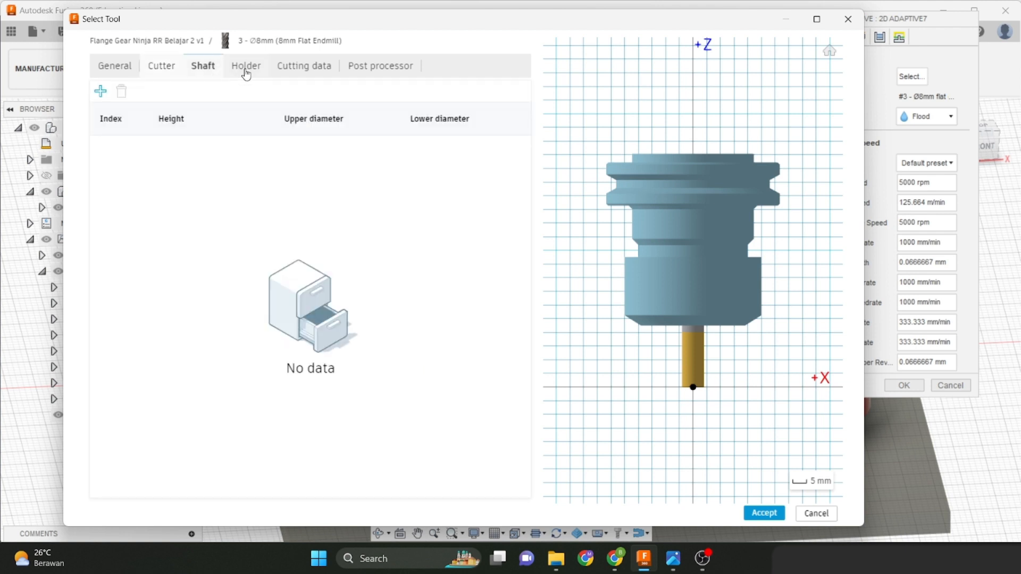
left_click(247, 75)
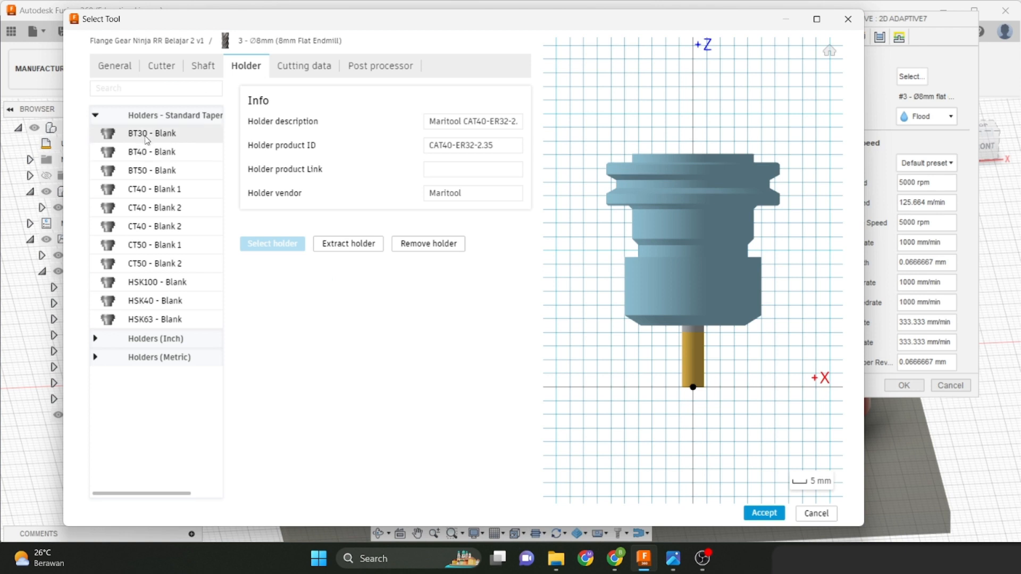
left_click(157, 134)
left_click(307, 73)
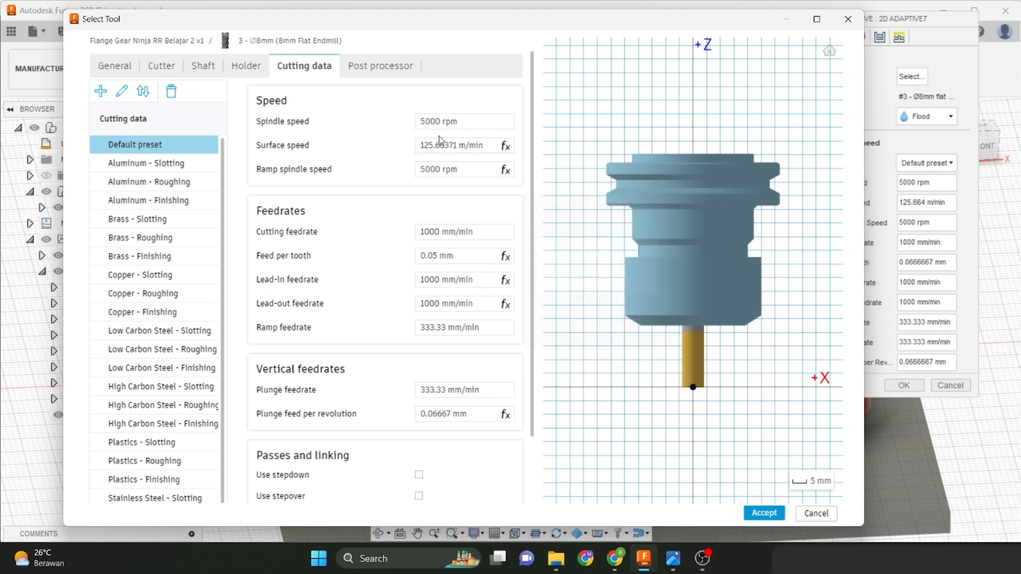
left_click(430, 121)
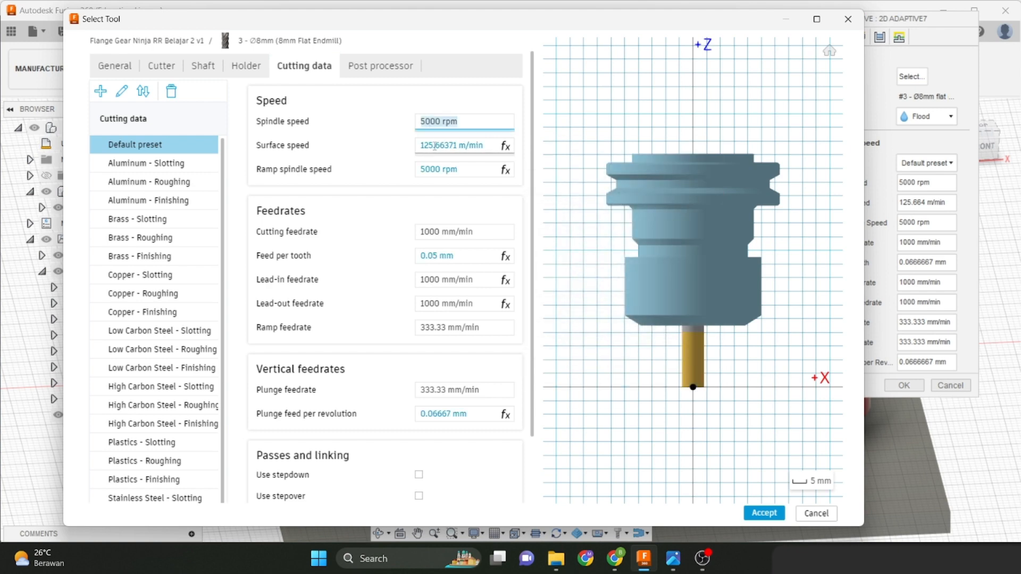
type("5300")
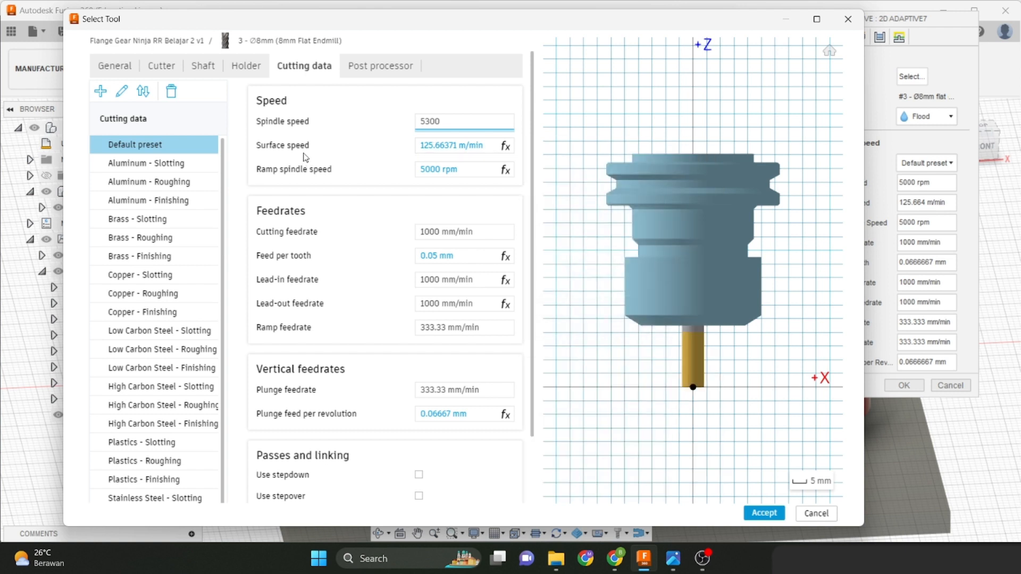
left_click(371, 110)
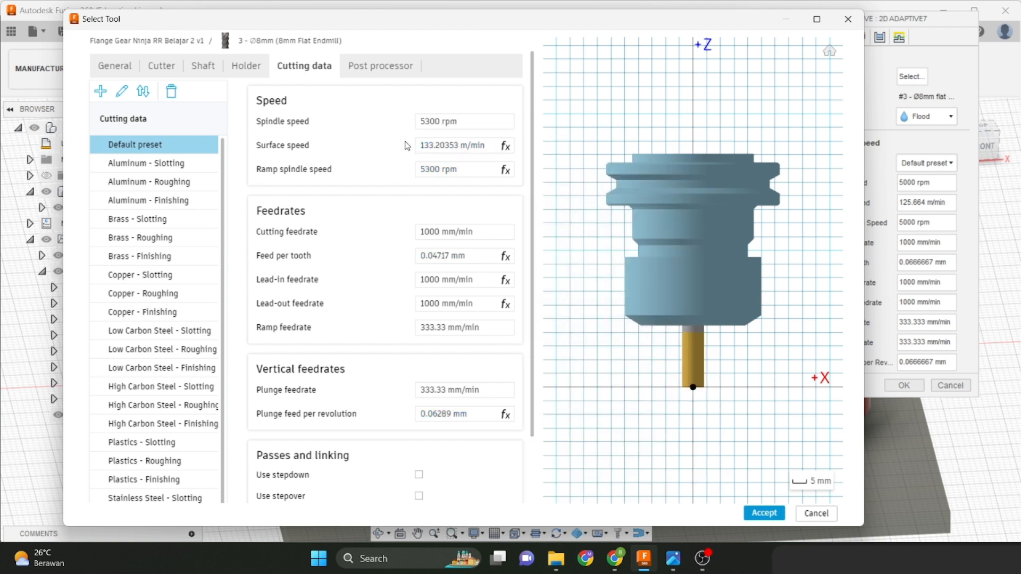
mouse_move(465, 125)
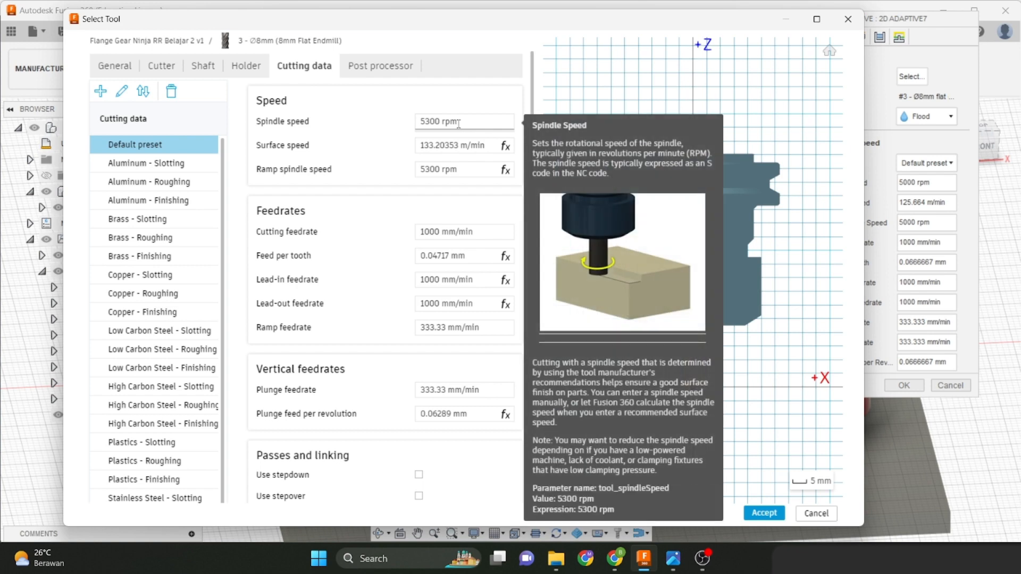
Accept the edited 8 mm end mill, updating 2D Adaptive7 to the new feeds and speeds, and select it as the operation's tool.
left_click(426, 232)
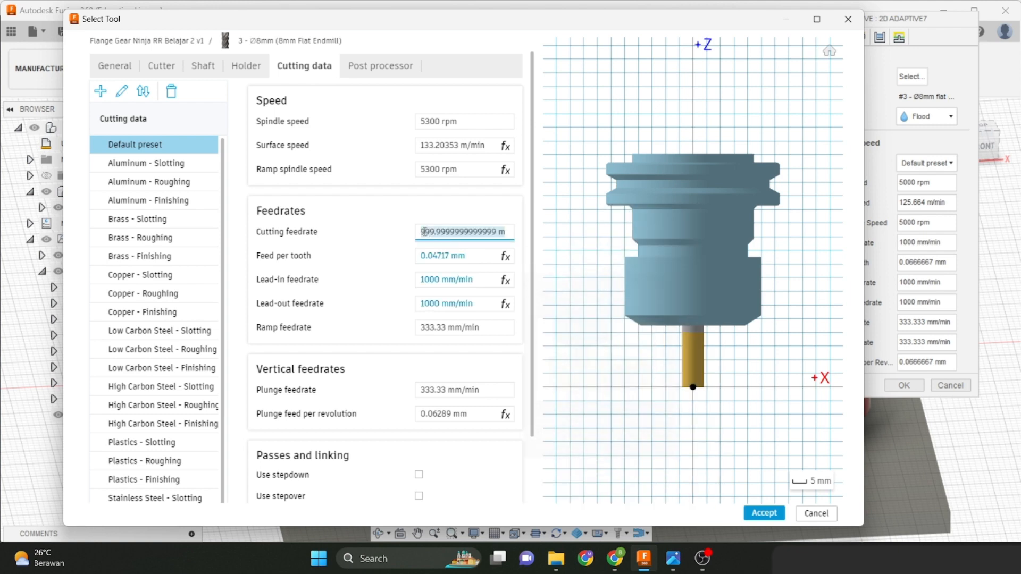
left_click(395, 236)
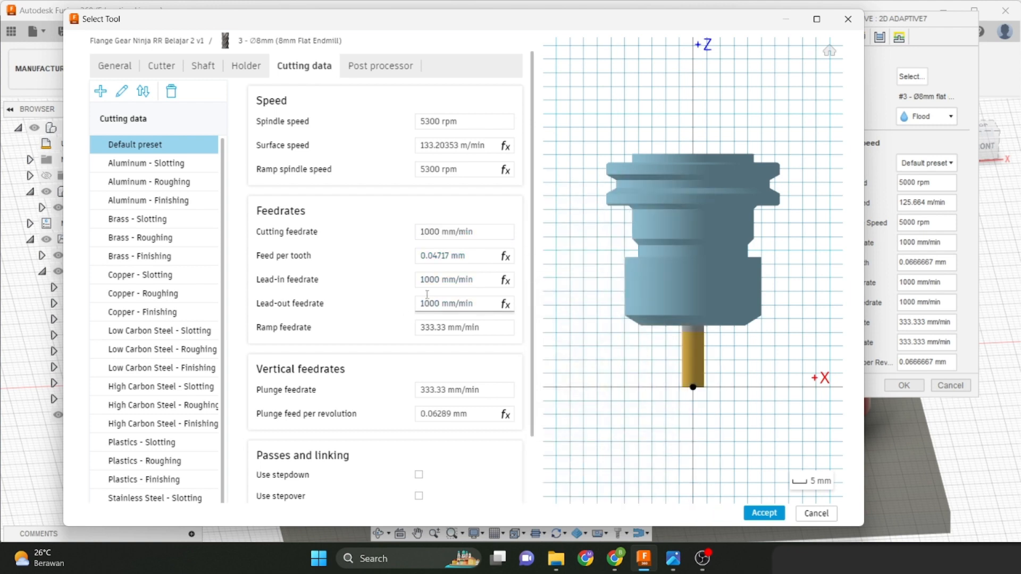
left_click(753, 514)
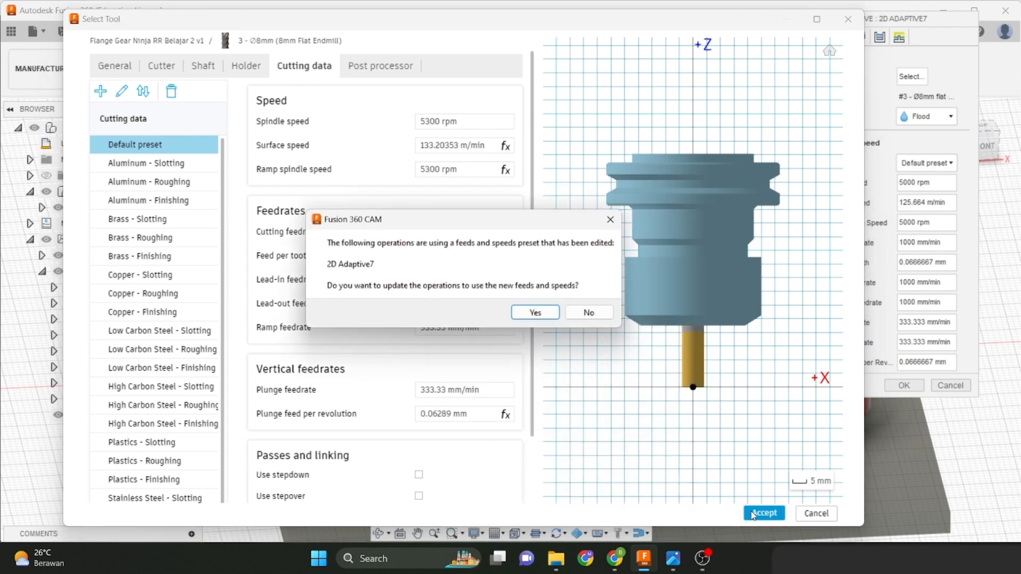
left_click(538, 313)
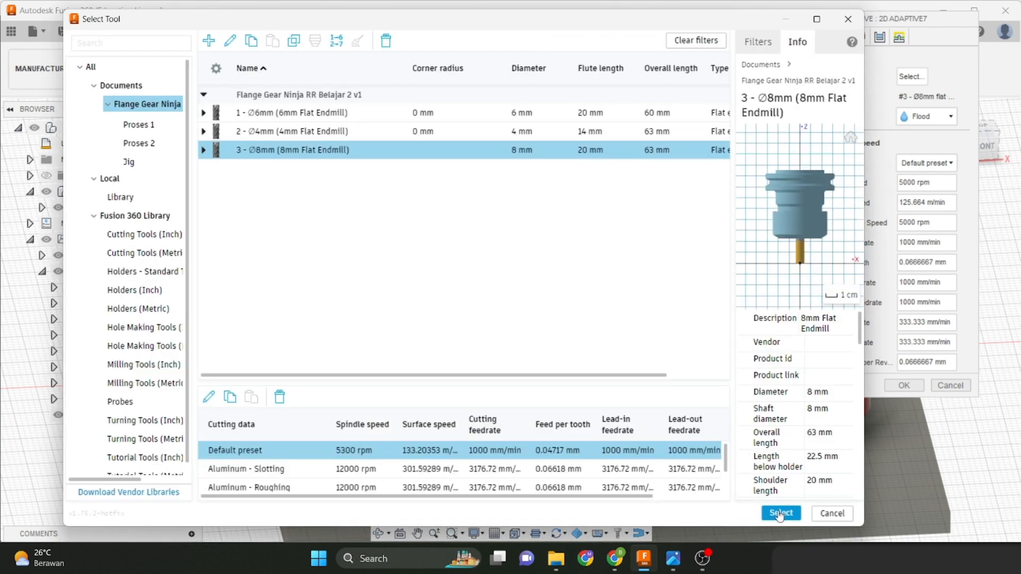
left_click(781, 513)
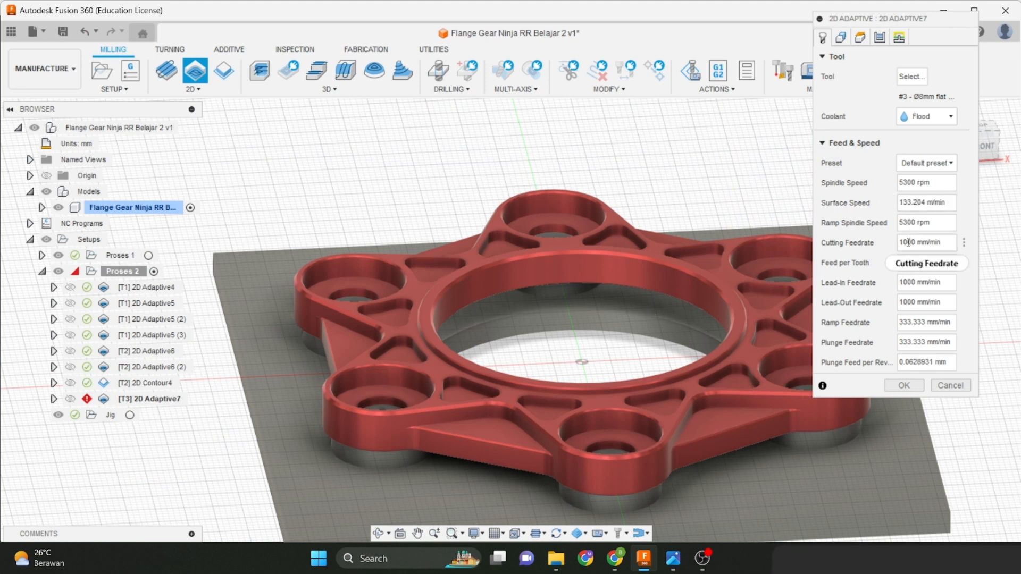
Set the cutting feedrate of 2D Adaptive7 to 800 mm/min.
left_click_drag(908, 242, 899, 245)
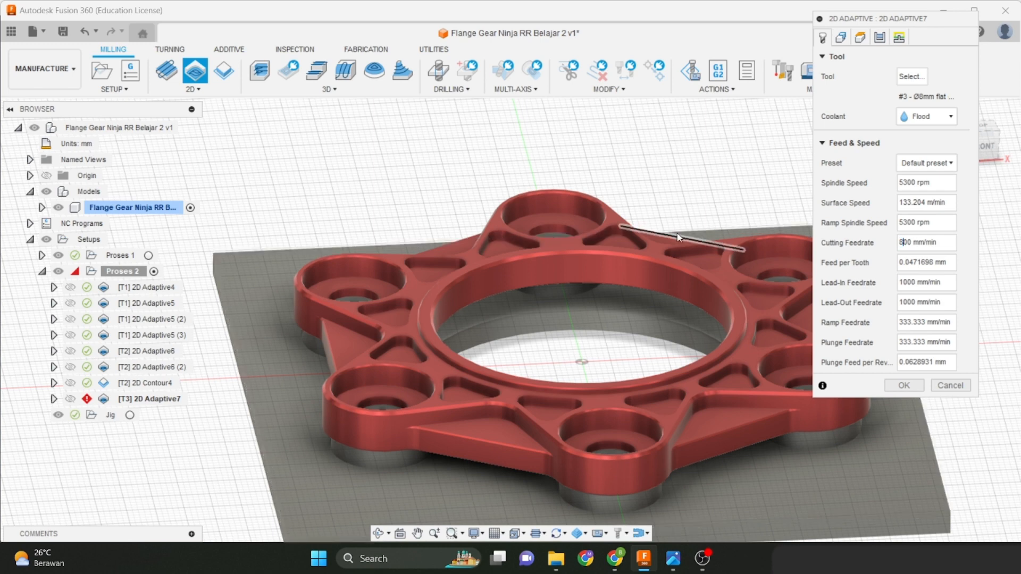
type("8")
scroll(375, 276, "down", 3)
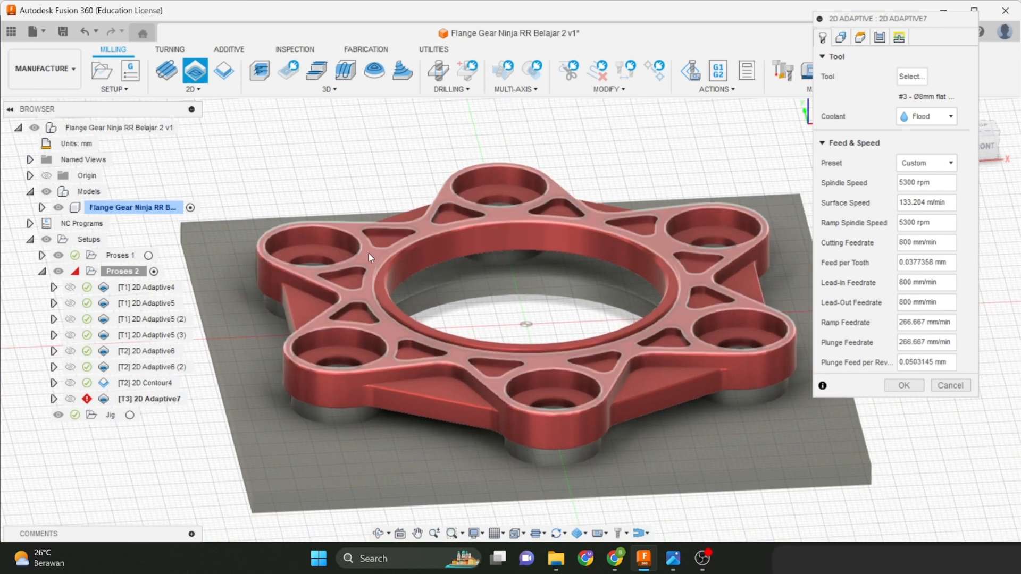
Select the outer edge loop at the base of the raised central ring as the pocket geometry and inspect the selected chain.
left_click(841, 36)
scroll(356, 378, "up", 5)
scroll(356, 377, "down", 3)
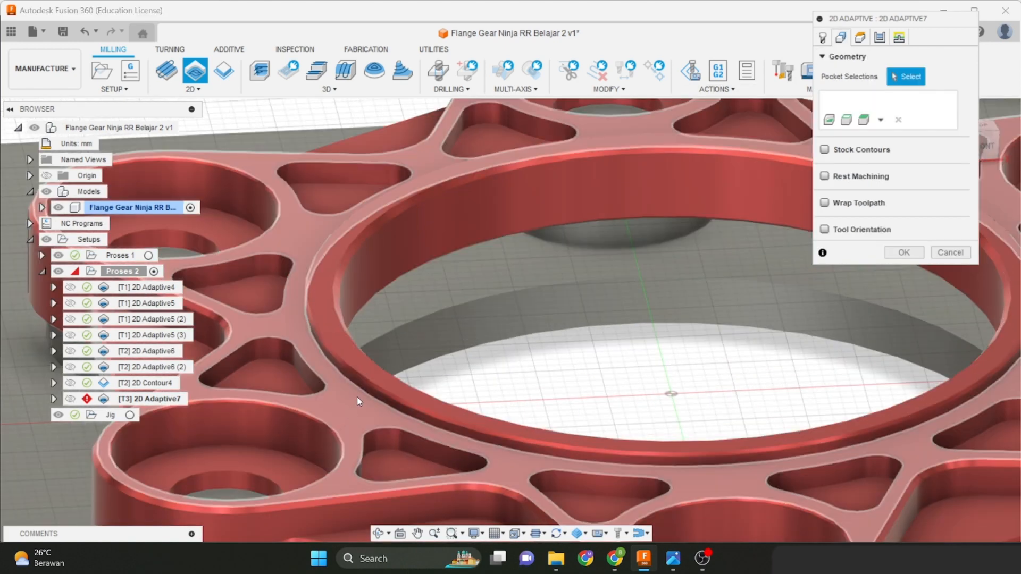
left_click(358, 388)
scroll(395, 339, "down", 2)
scroll(405, 298, "down", 3)
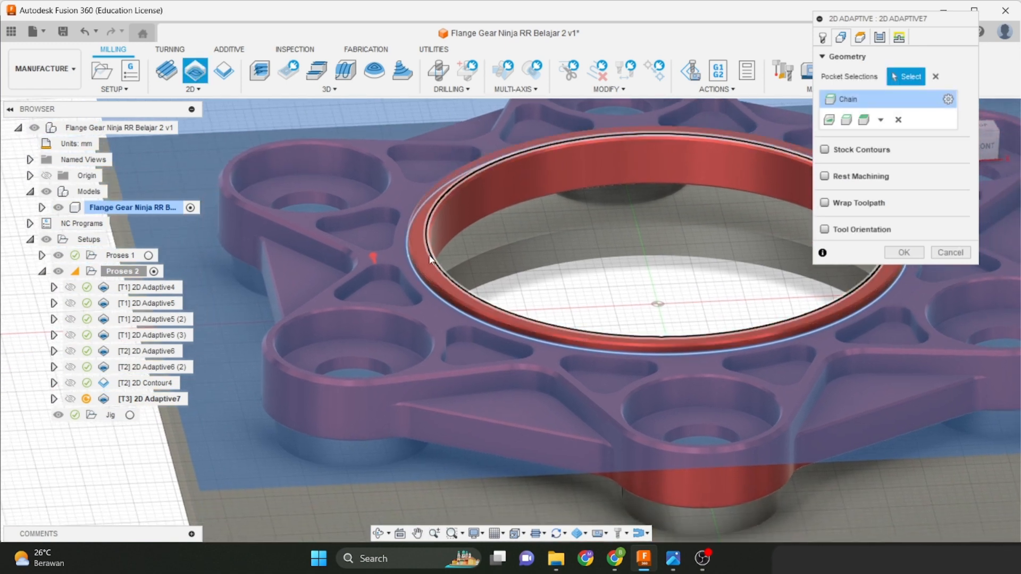
scroll(395, 270, "up", 4)
scroll(394, 270, "down", 3)
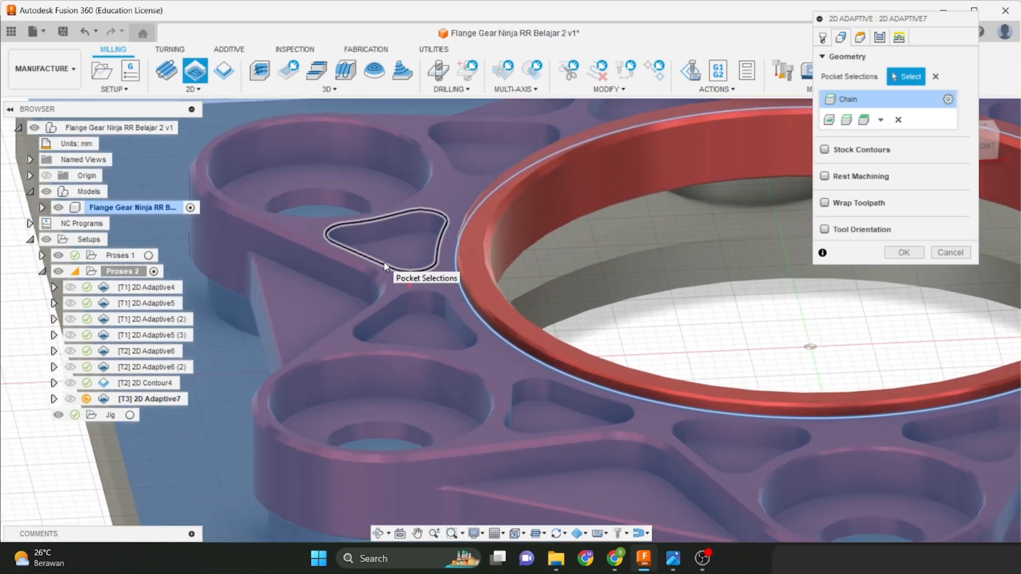
scroll(420, 259, "up", 4)
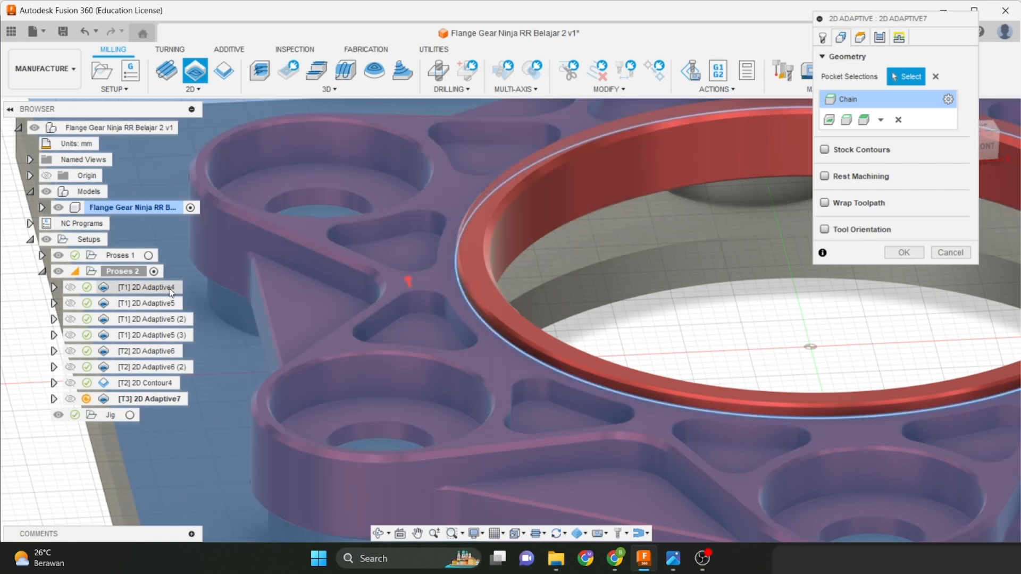
middle_click_drag(414, 286, 468, 304, "shift")
scroll(468, 304, "up", 5)
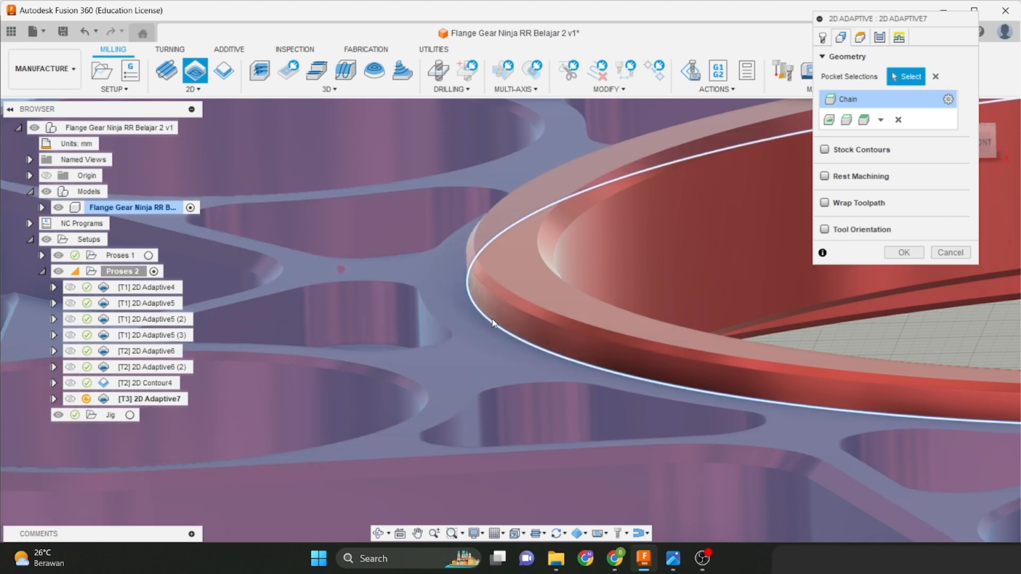
scroll(494, 306, "down", 3)
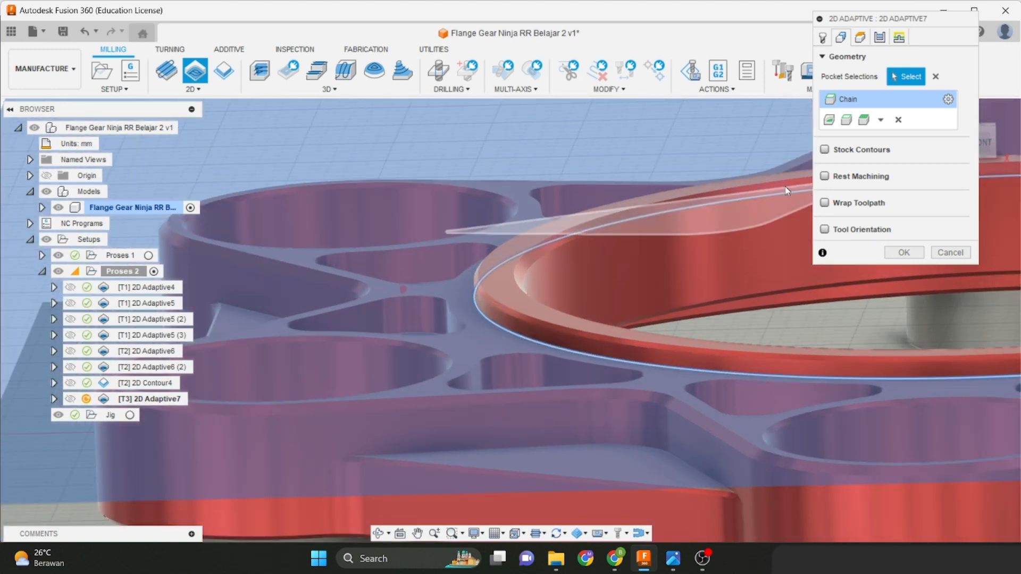
Set the bottom height from the stock top with a -2.5 mm offset and check its level against the part's front view.
left_click(860, 38)
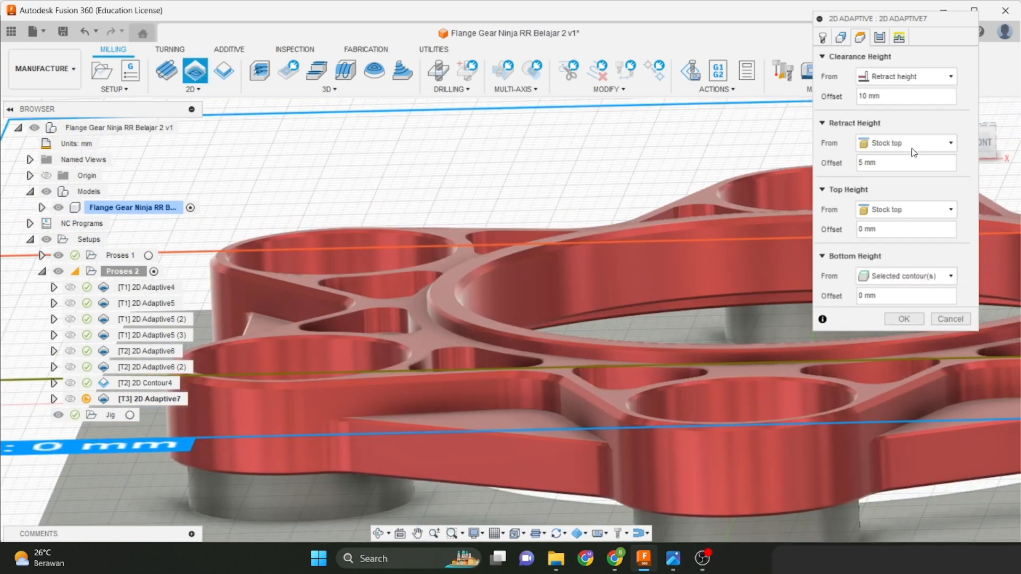
left_click(985, 142)
left_click(904, 276)
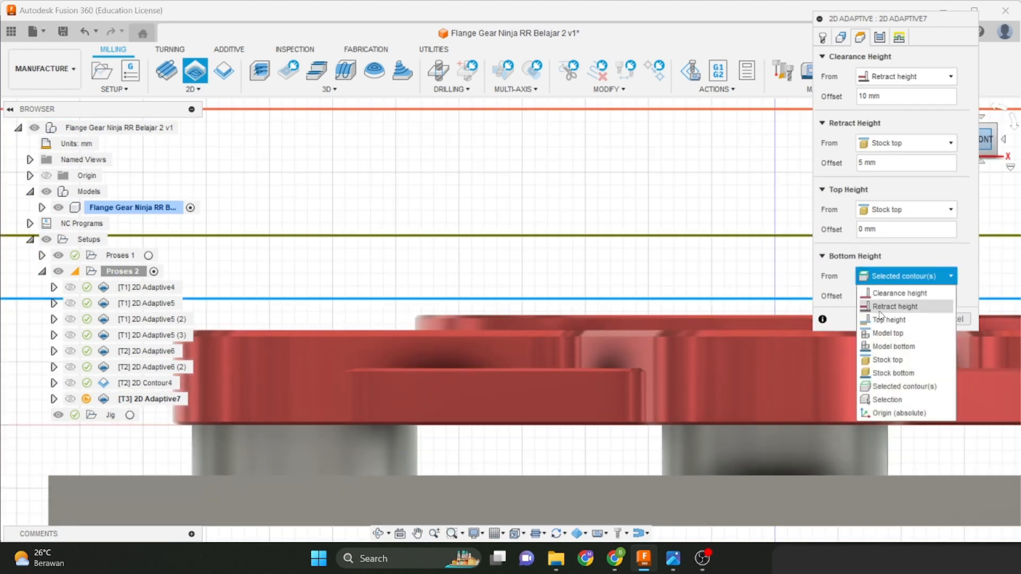
left_click(879, 363)
scroll(759, 313, "down", 1)
middle_click_drag(723, 297, 551, 279)
scroll(639, 287, "down", 1)
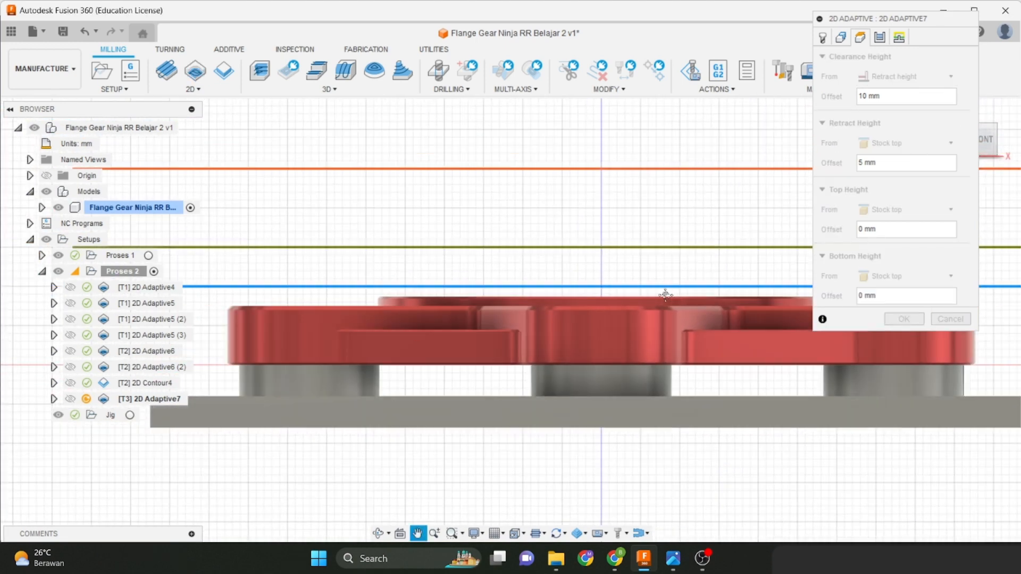
middle_click_drag(665, 294, 450, 323)
scroll(640, 339, "up", 1)
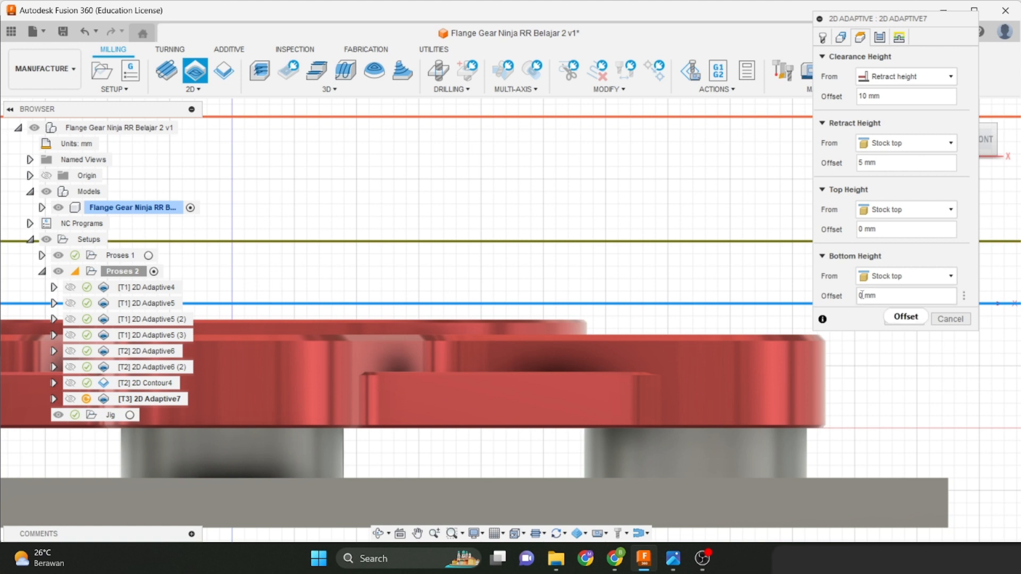
double_click(861, 295)
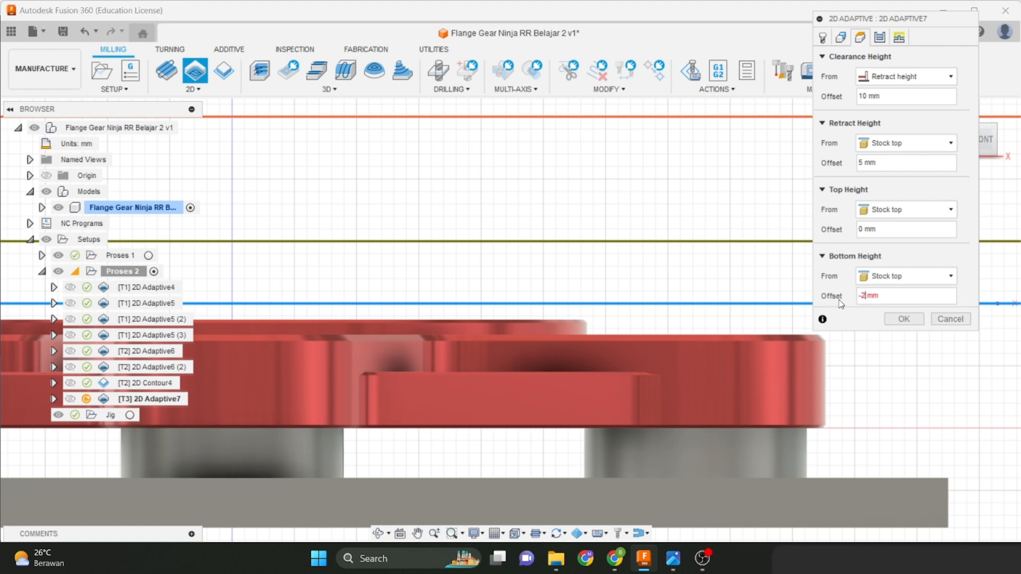
type("-2")
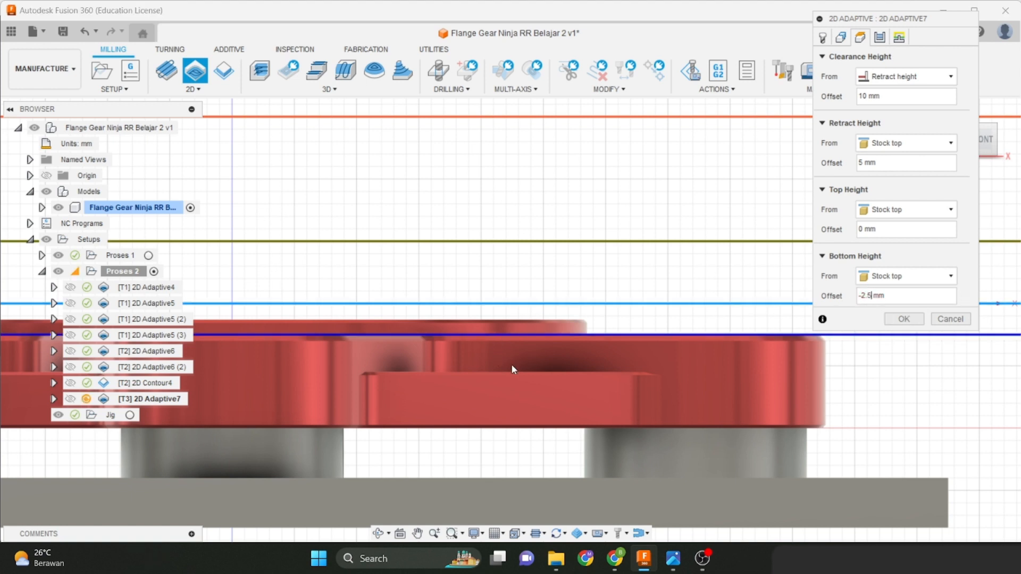
scroll(537, 355, "up", 3)
scroll(650, 303, "down", 4)
middle_click_drag(695, 292, 548, 356)
scroll(536, 358, "up", 5)
Set the optimal load of 2D Adaptive7 to 6.5 mm and its minimum cutting radius to 0 mm.
left_click(880, 37)
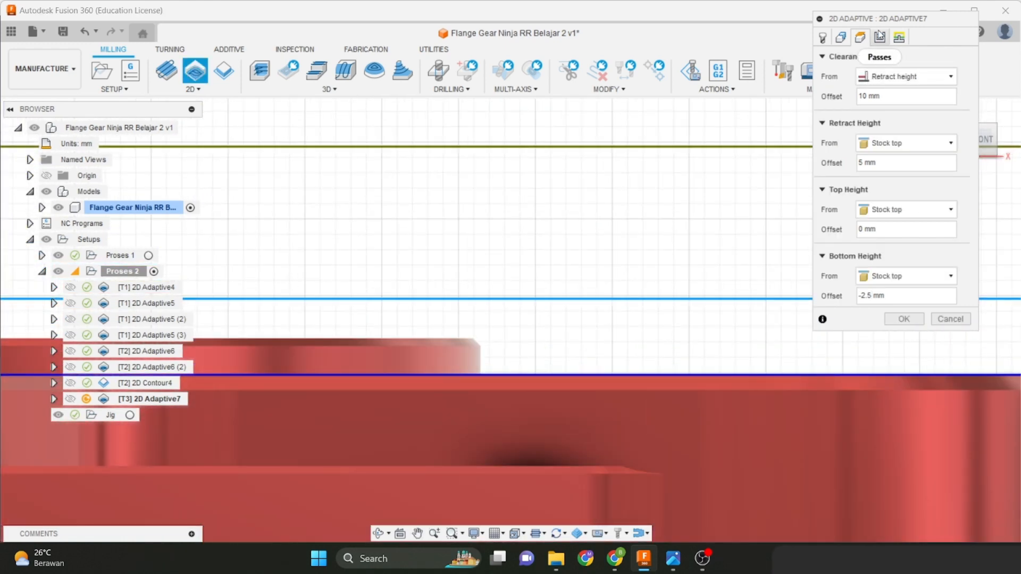
scroll(655, 290, "down", 5)
middle_click_drag(654, 292, 633, 319, "shift")
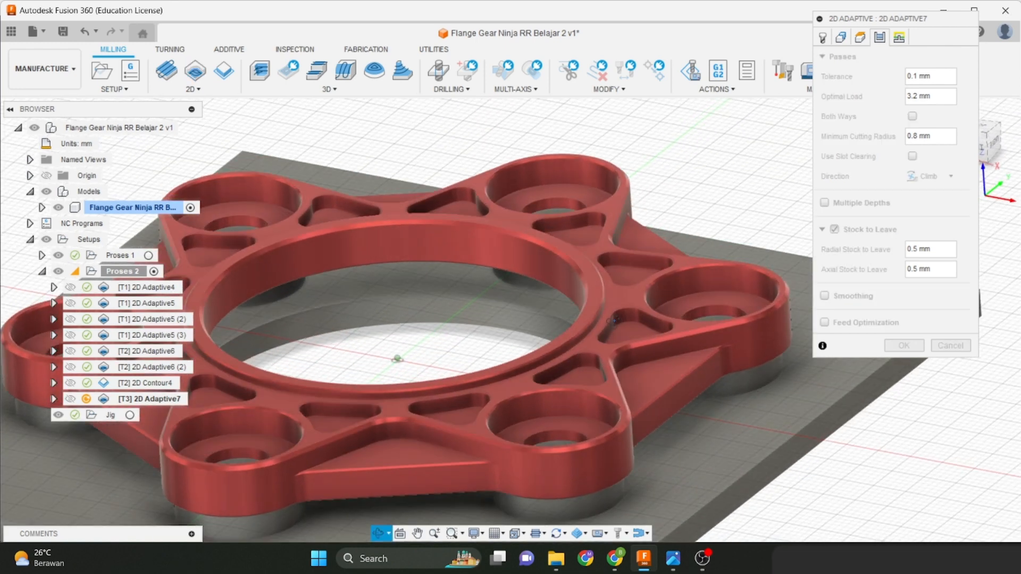
scroll(643, 314, "down", 2)
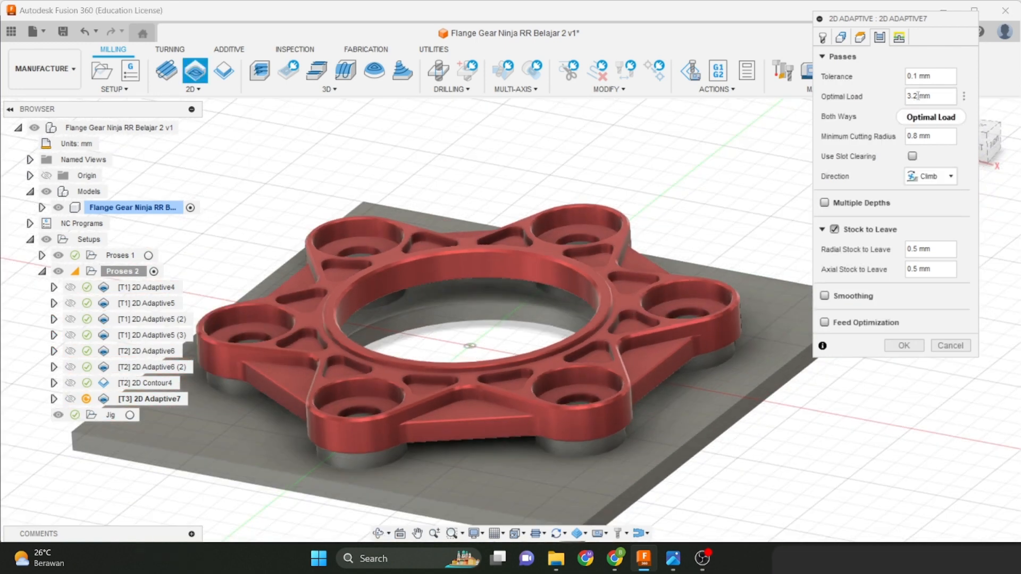
double_click(911, 97)
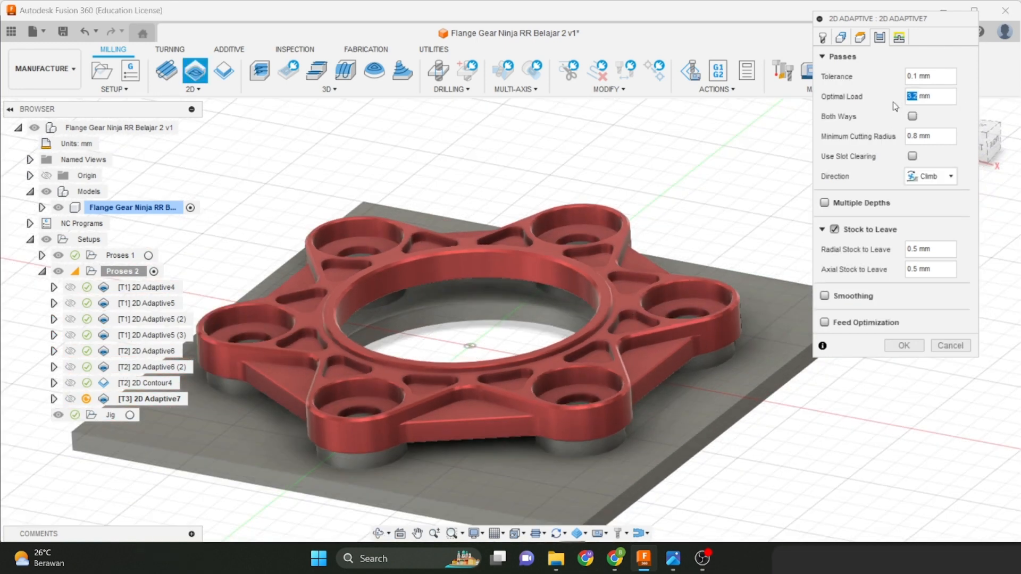
type("6.5")
scroll(603, 296, "up", 3)
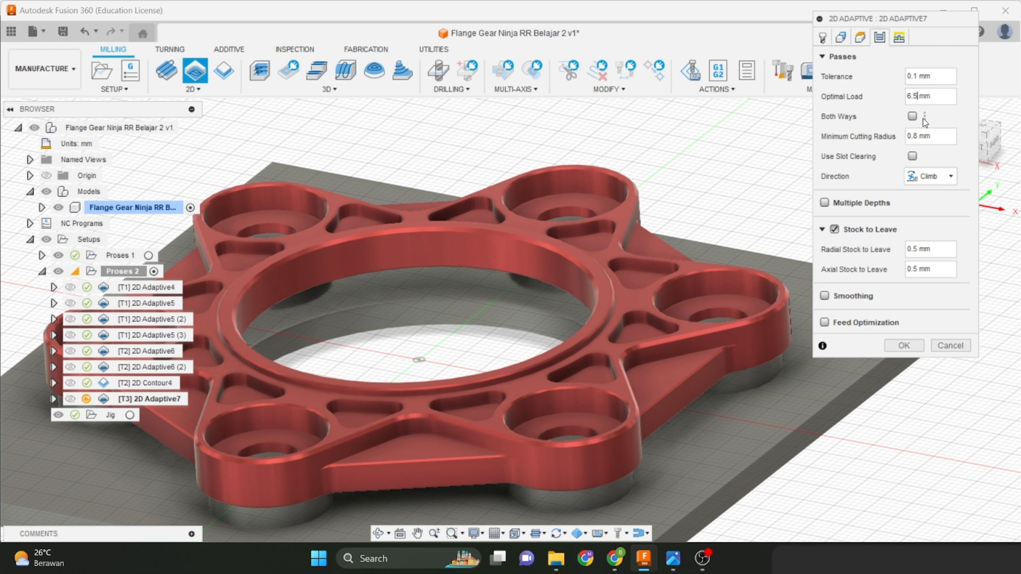
mouse_move(916, 96)
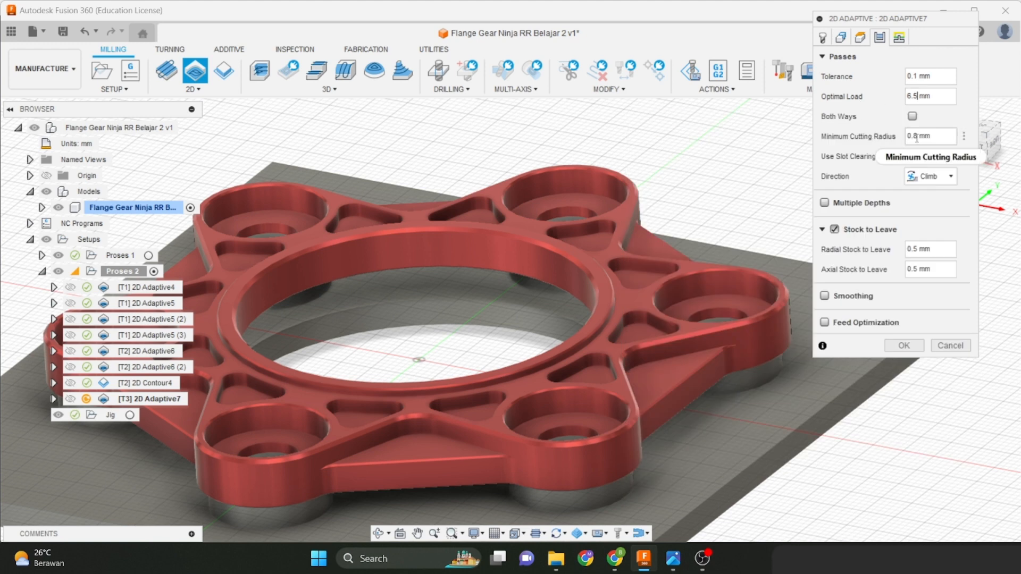
double_click(917, 137)
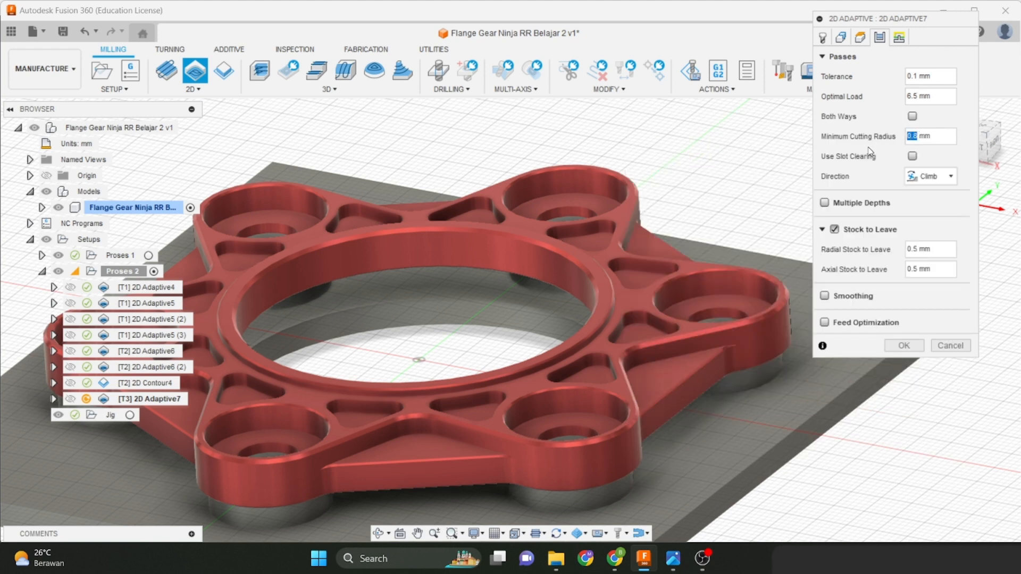
type("0")
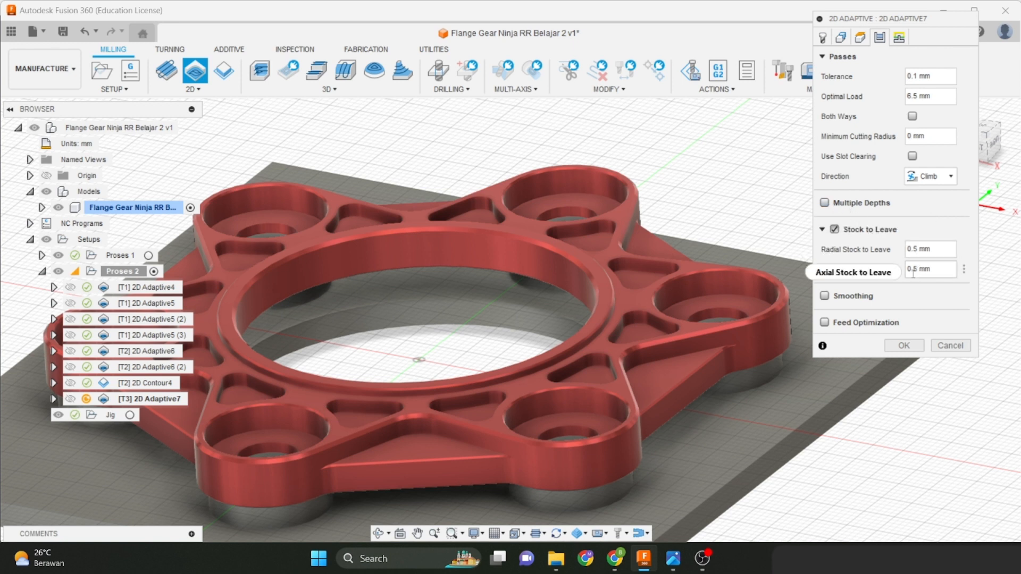
Set the radial stock to leave to 0.05 mm and the axial to 0 mm, and generate the 2D Adaptive7 toolpath.
left_click(879, 274)
scroll(598, 325, "up", 5)
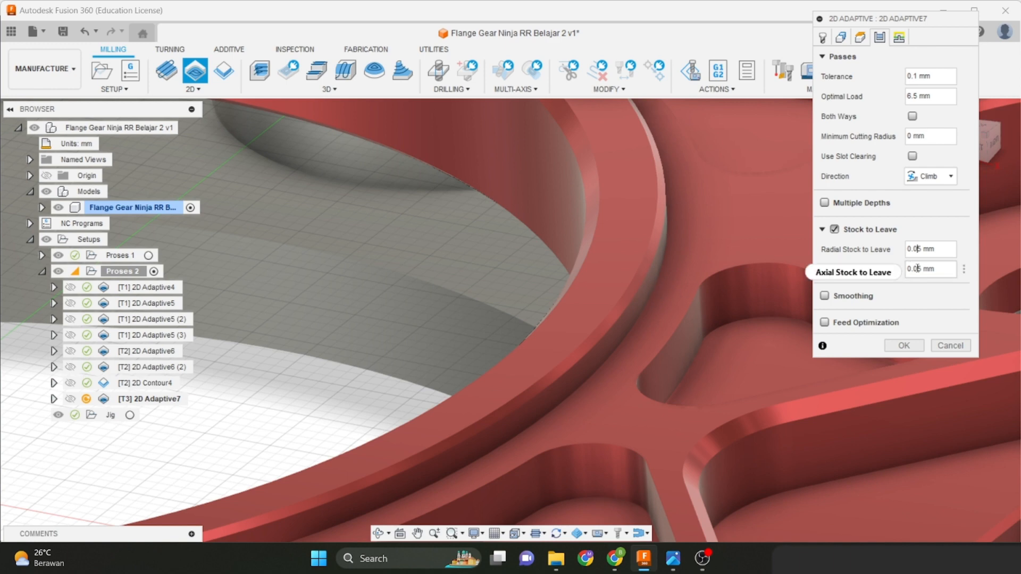
left_click_drag(922, 269, 899, 274)
type("0")
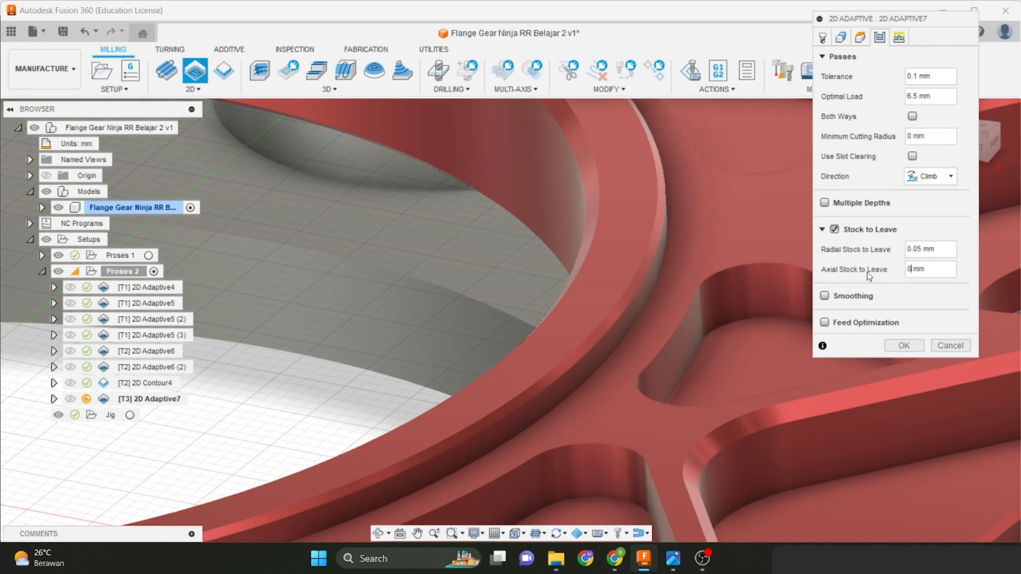
scroll(669, 267, "down", 5)
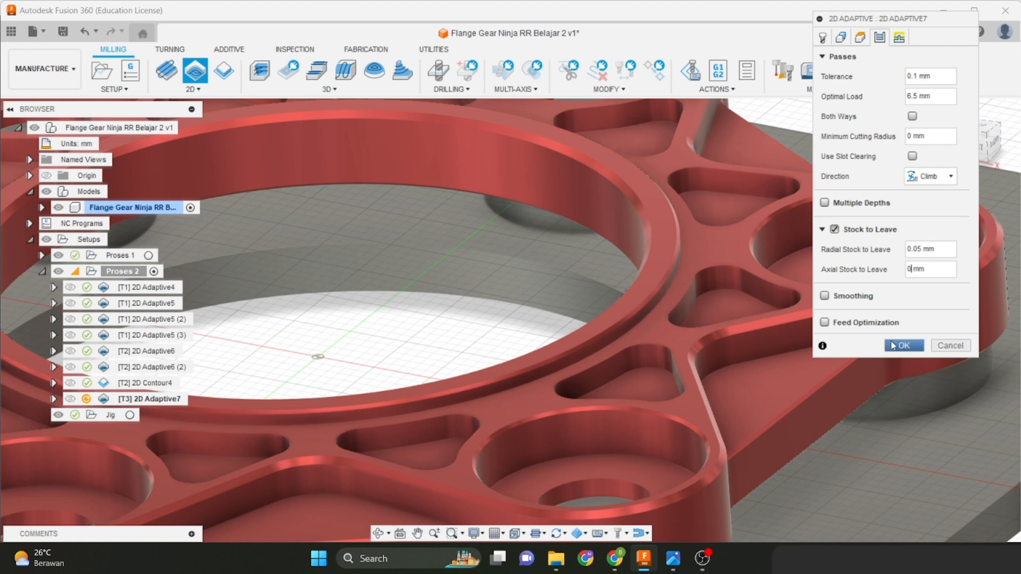
left_click(896, 345)
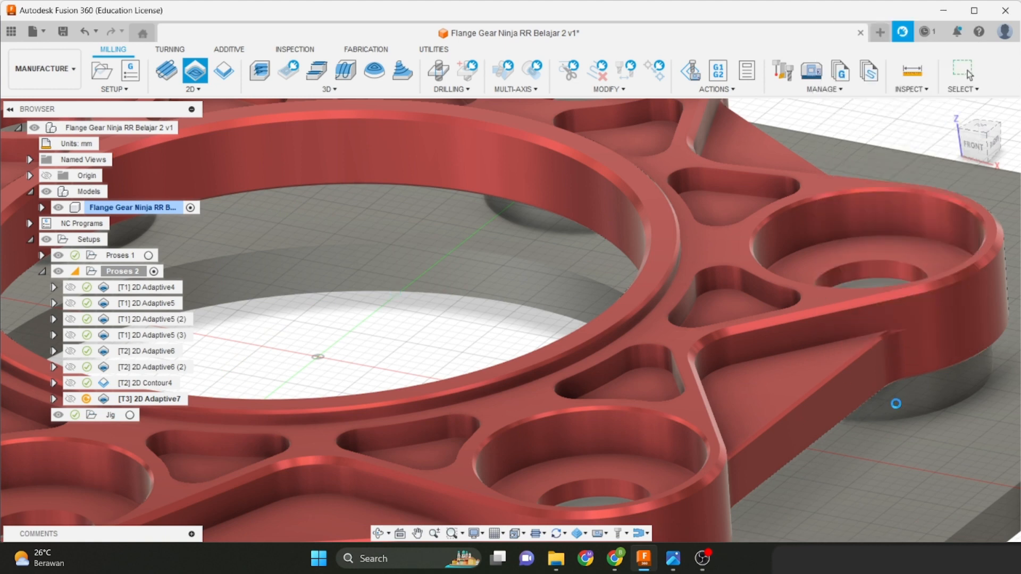
Examine the generated 2D Adaptive7 toolpath around the raised central ring from several angles.
scroll(789, 257, "down", 8)
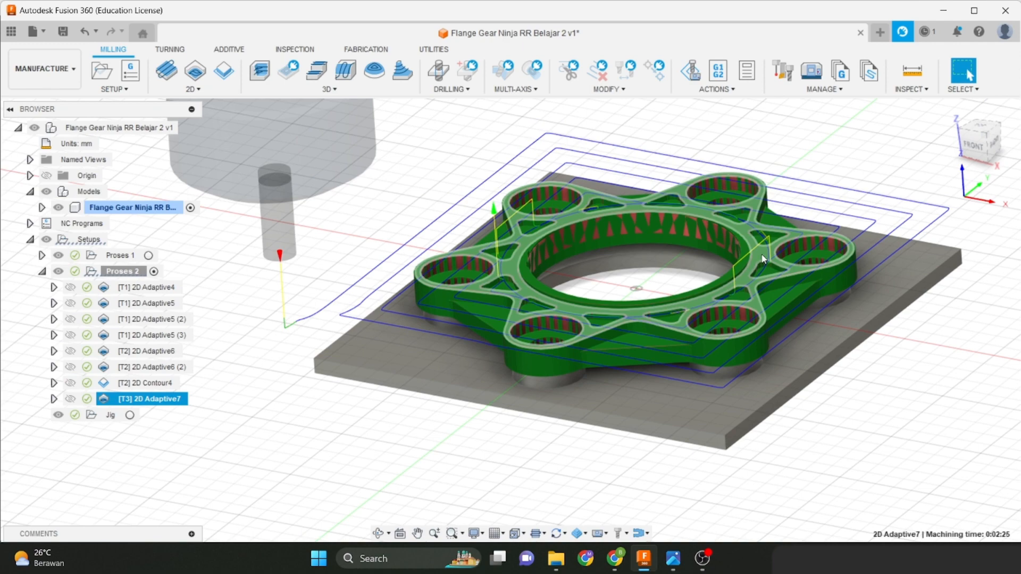
middle_click_drag(764, 259, 798, 254, "shift")
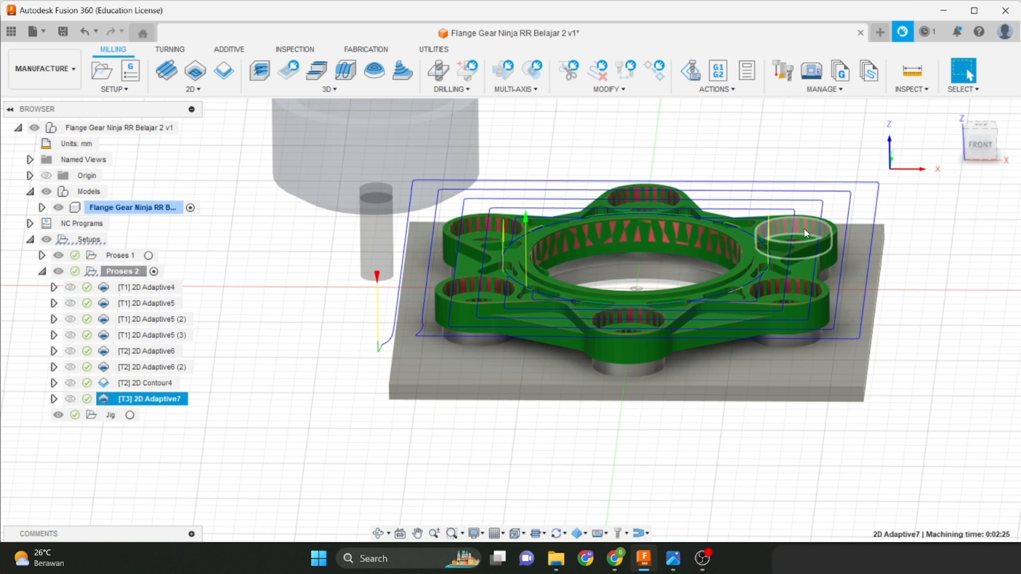
scroll(646, 196, "up", 5)
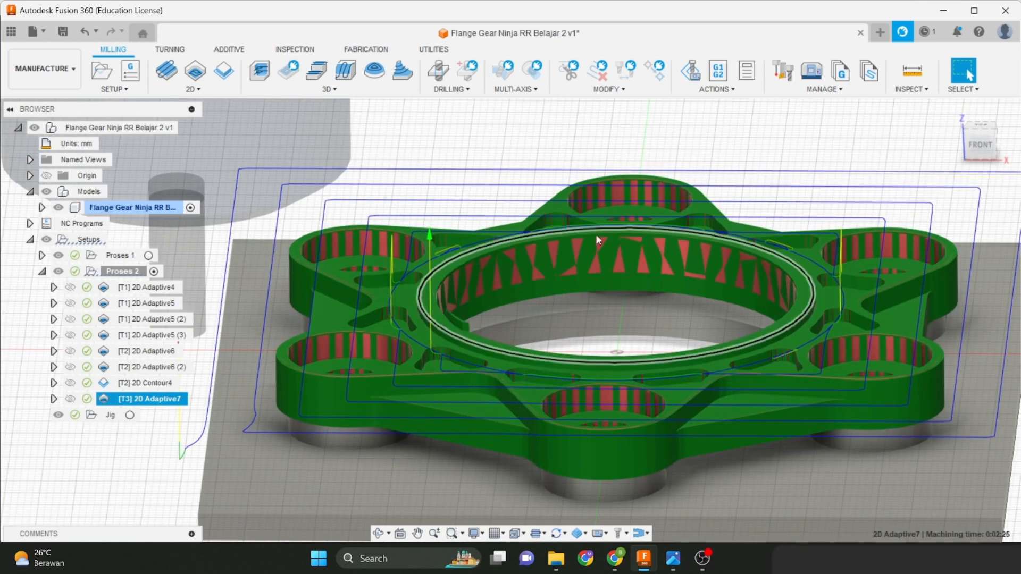
scroll(596, 234, "down", 3)
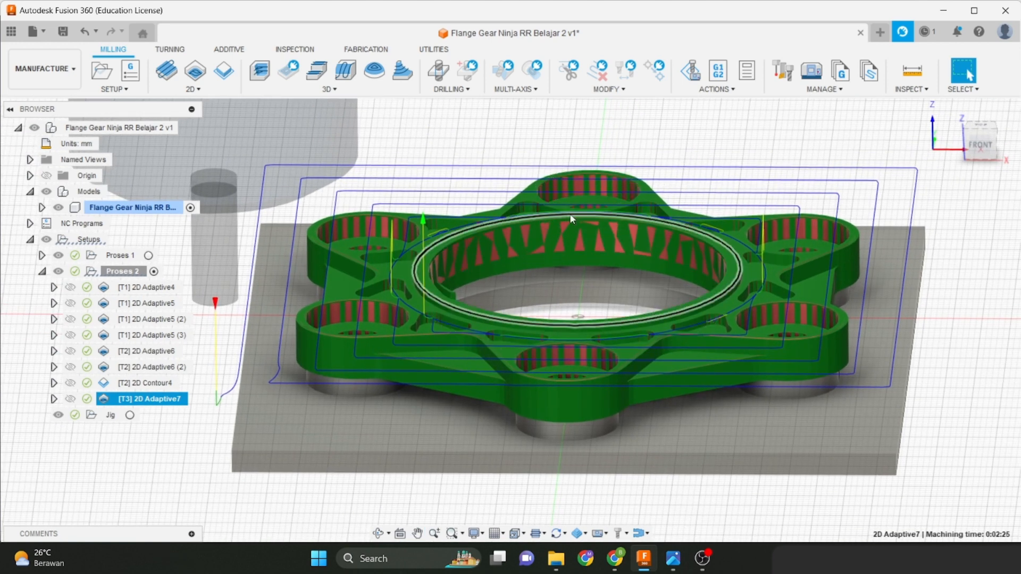
mouse_move(550, 225)
middle_mouse_down("shift")
mouse_move(583, 248)
mouse_move(581, 233)
mouse_move(559, 232)
middle_mouse_up("shift")
scroll(656, 297, "up", 3)
scroll(320, 312, "down", 2)
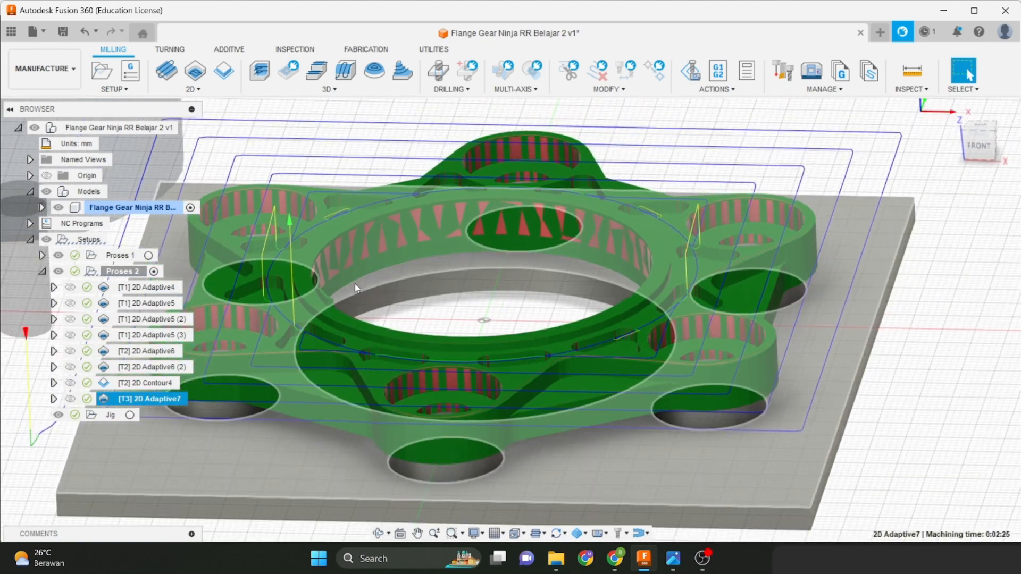
middle_click_drag(355, 289, 412, 286)
Duplicate 2D Adaptive7 in Proses 2 and open the copy for editing.
right_click(148, 395)
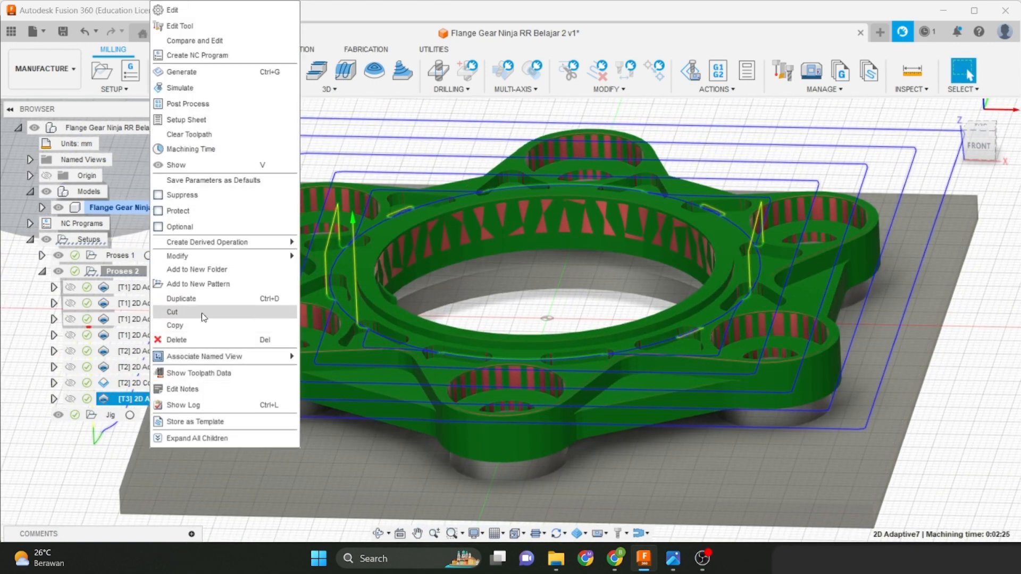
left_click(204, 302)
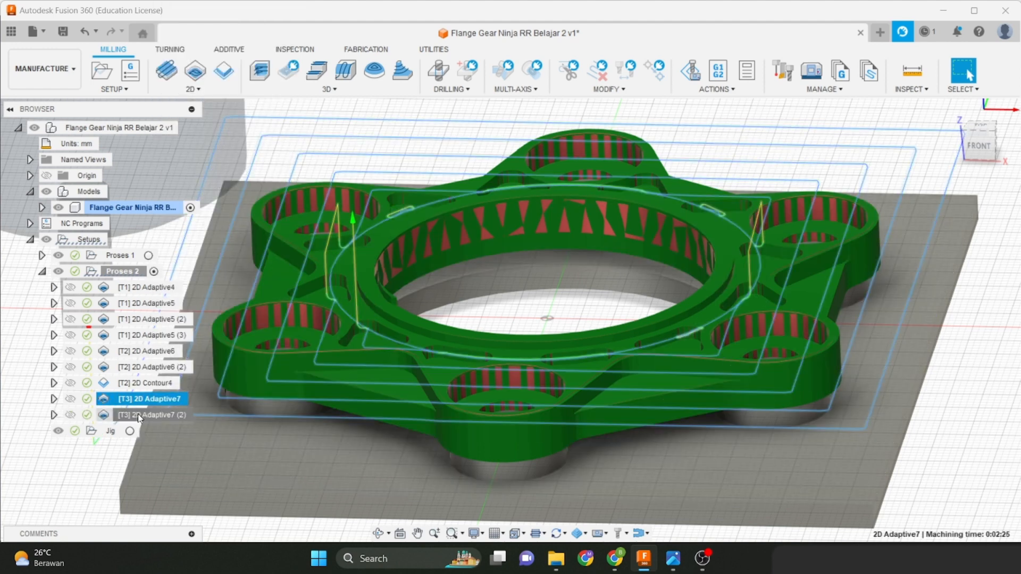
left_click(138, 413)
right_click(138, 414)
left_click(183, 137)
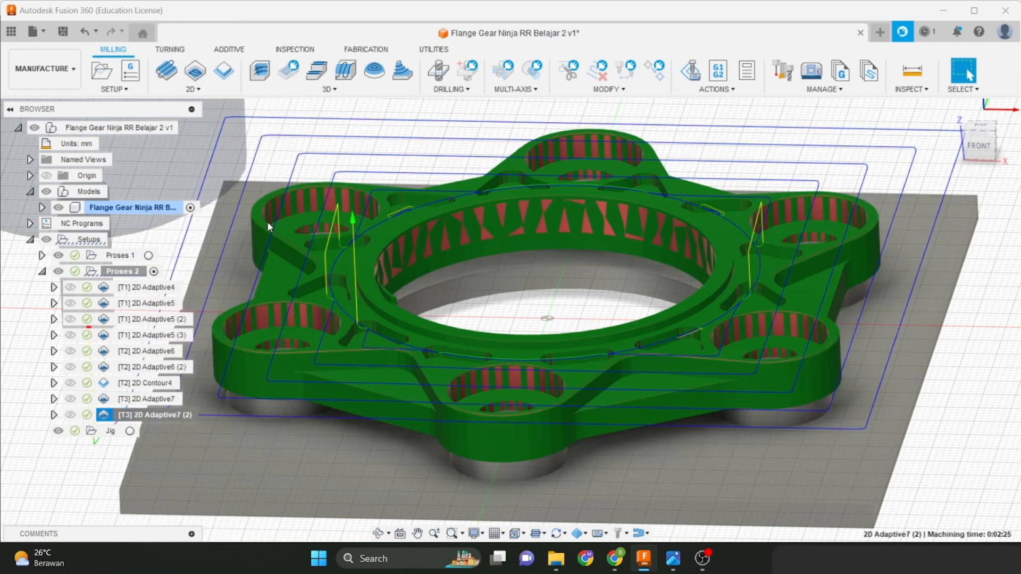
Replace the copy's pocket selection with the top face of the raised central ring and set the bottom height offset to -1.3 mm.
left_click(841, 37)
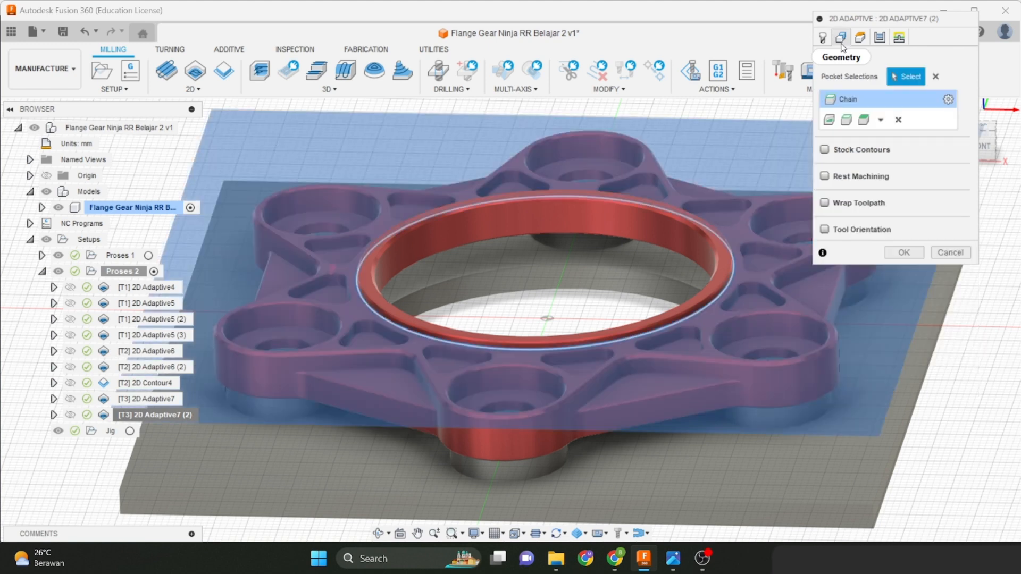
scroll(313, 301, "up", 3)
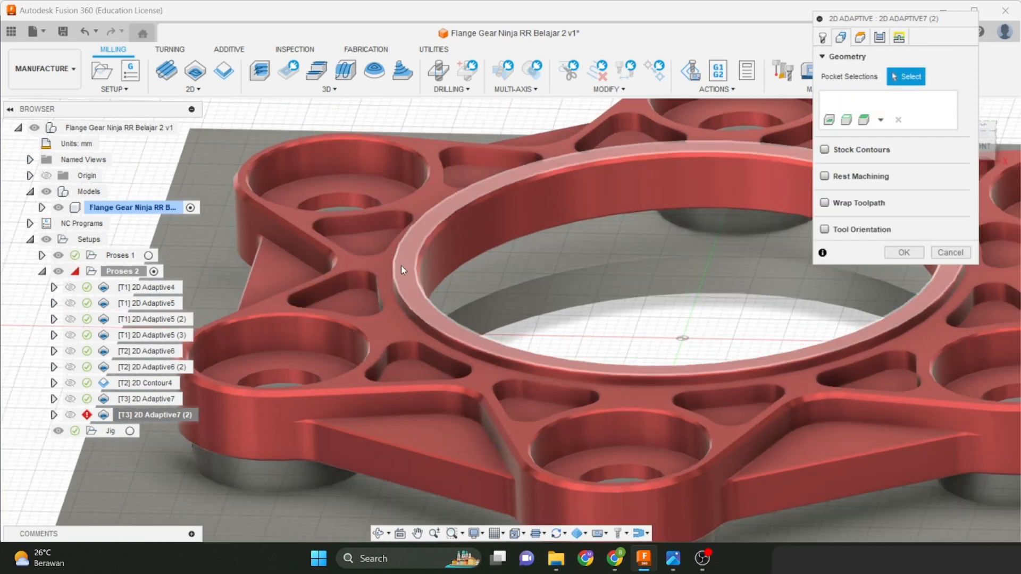
left_click(401, 264)
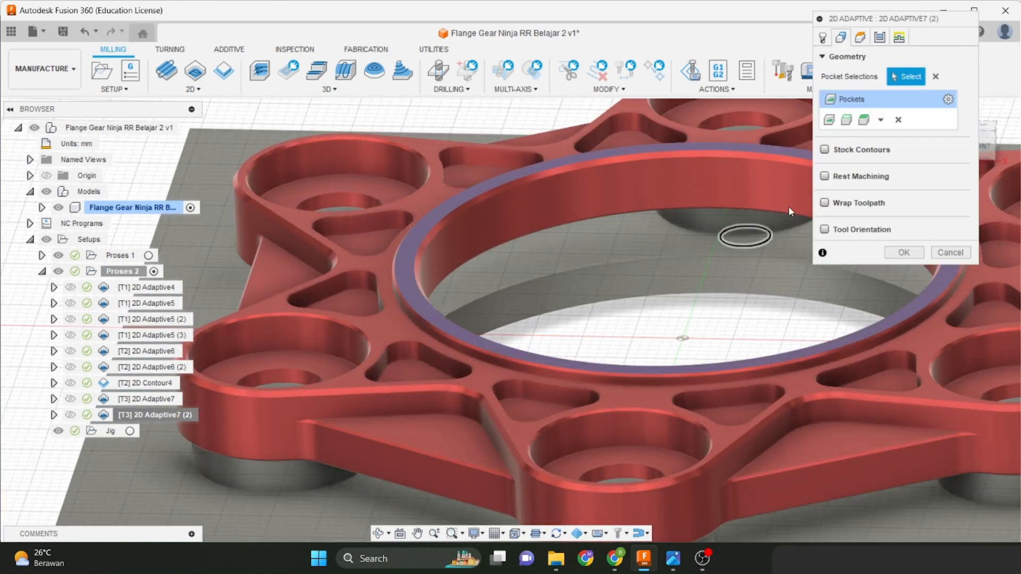
left_click(860, 37)
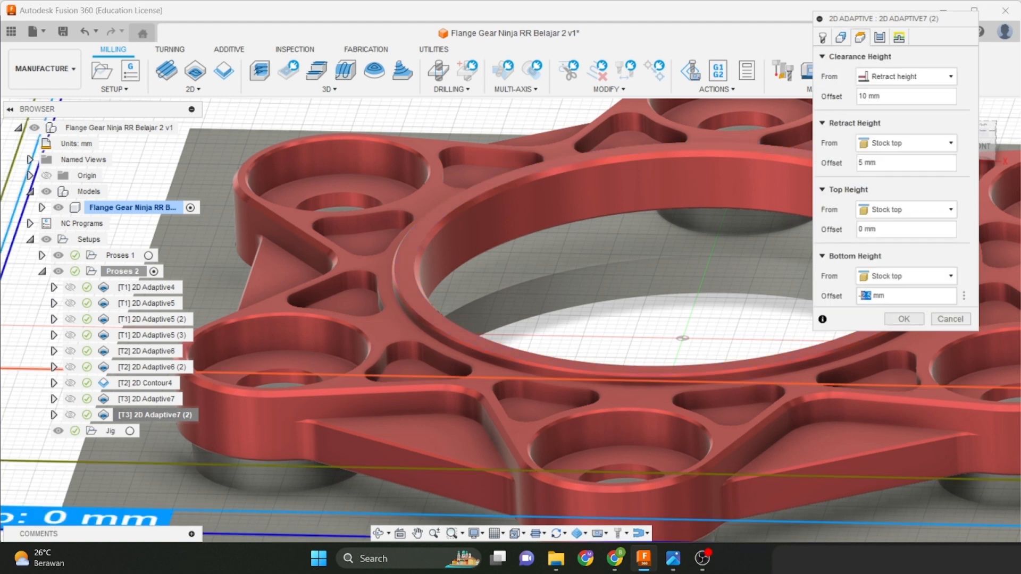
type("-1.3")
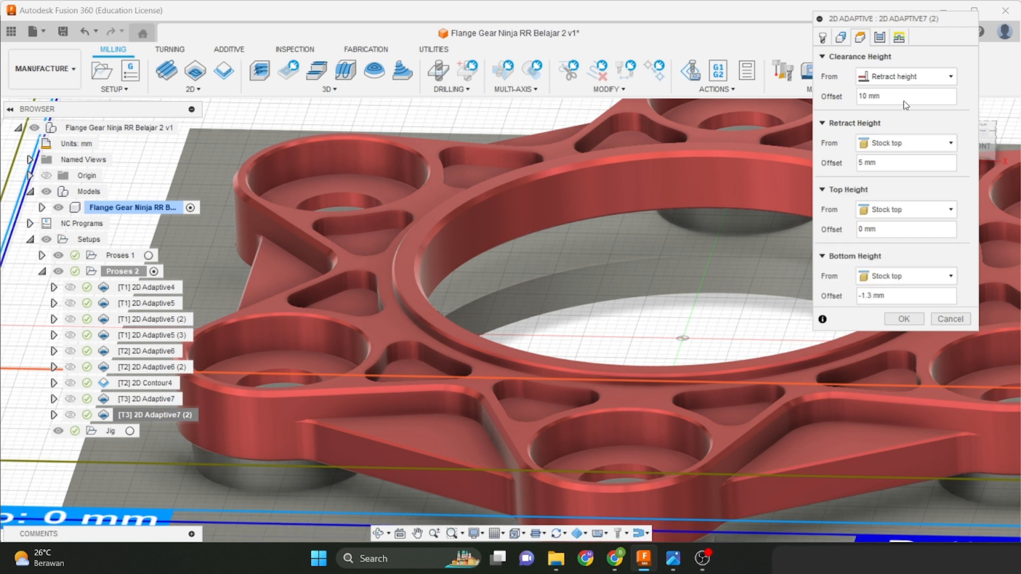
Turn off Stock to Leave for 2D Adaptive7 (2) and generate its toolpath.
left_click(880, 37)
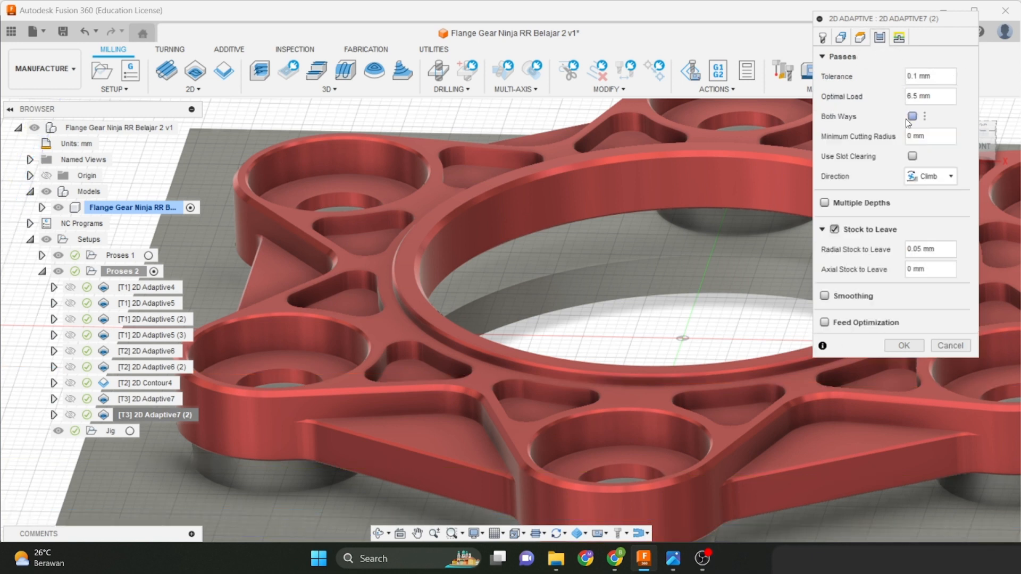
left_click(834, 230)
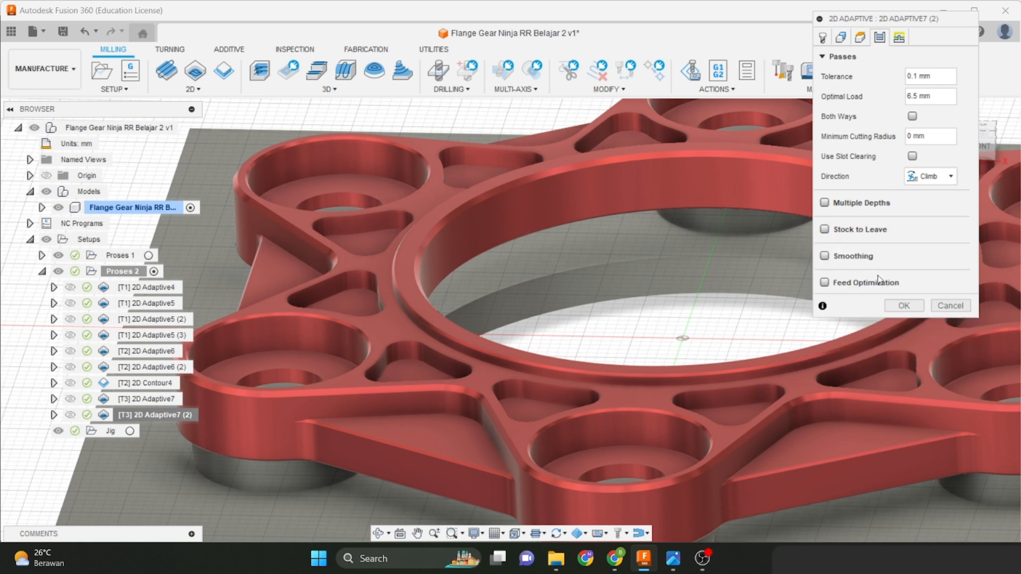
left_click(904, 306)
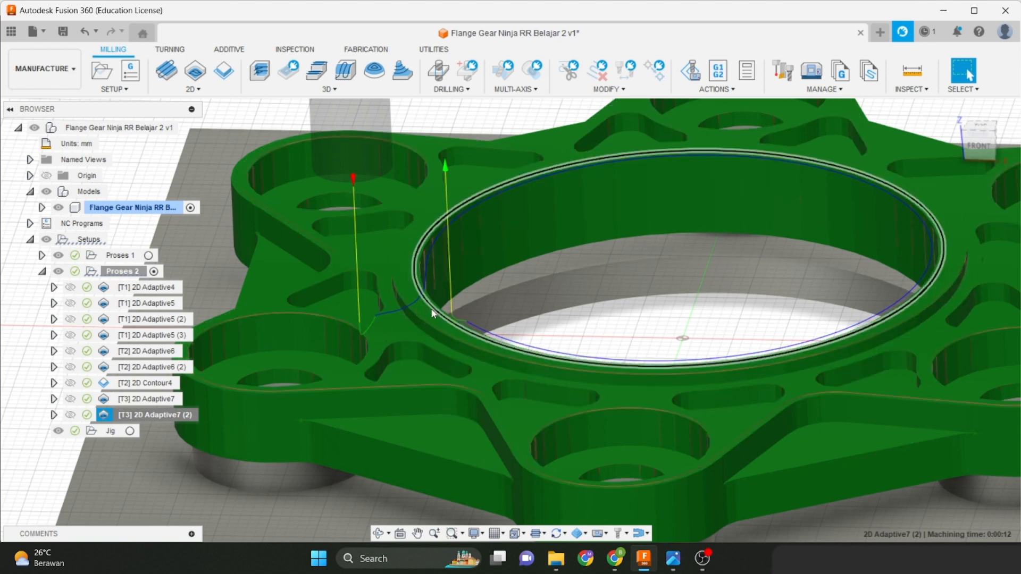
Inspect the 2D Adaptive7 (2) toolpath along the ring's top face, checking its entry and exit moves.
scroll(415, 318, "down", 2)
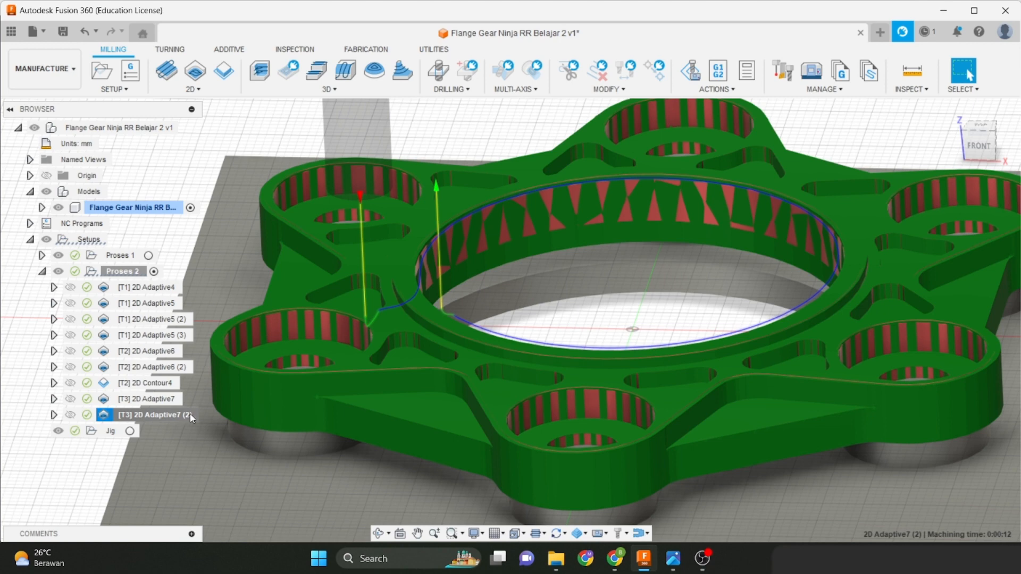
scroll(292, 410, "up", 3)
scroll(446, 286, "down", 1)
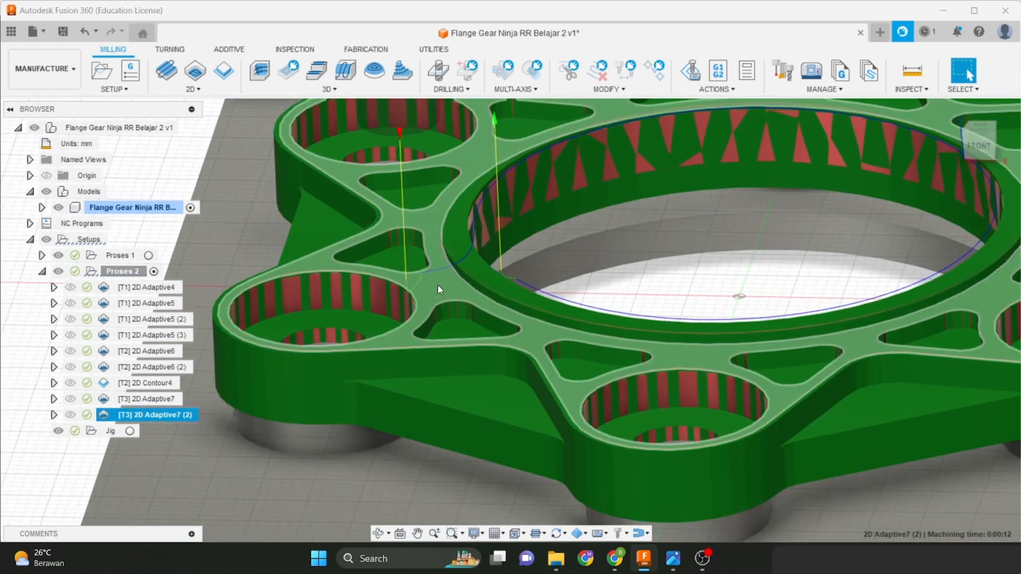
scroll(438, 285, "up", 2)
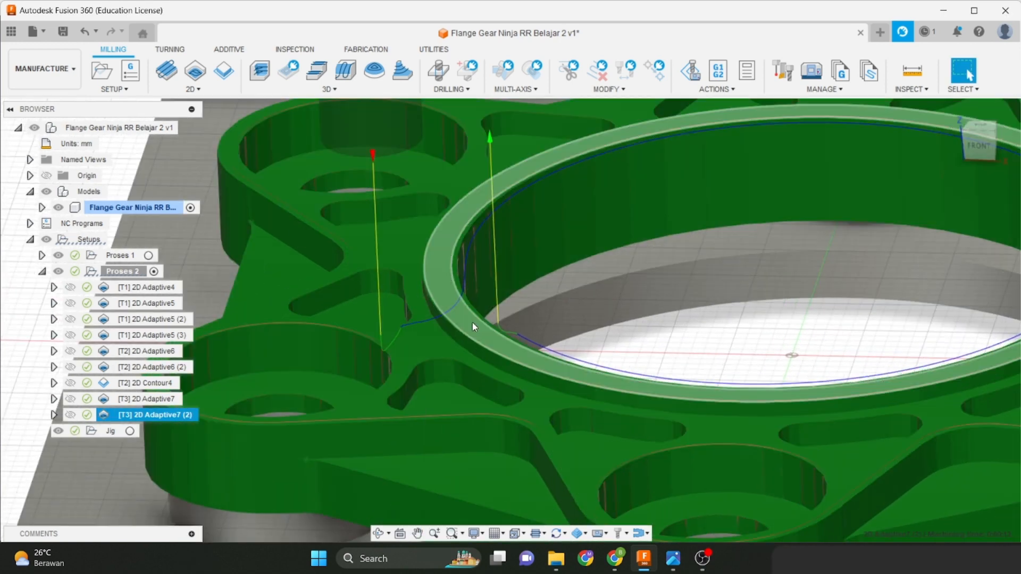
scroll(472, 324, "up", 3)
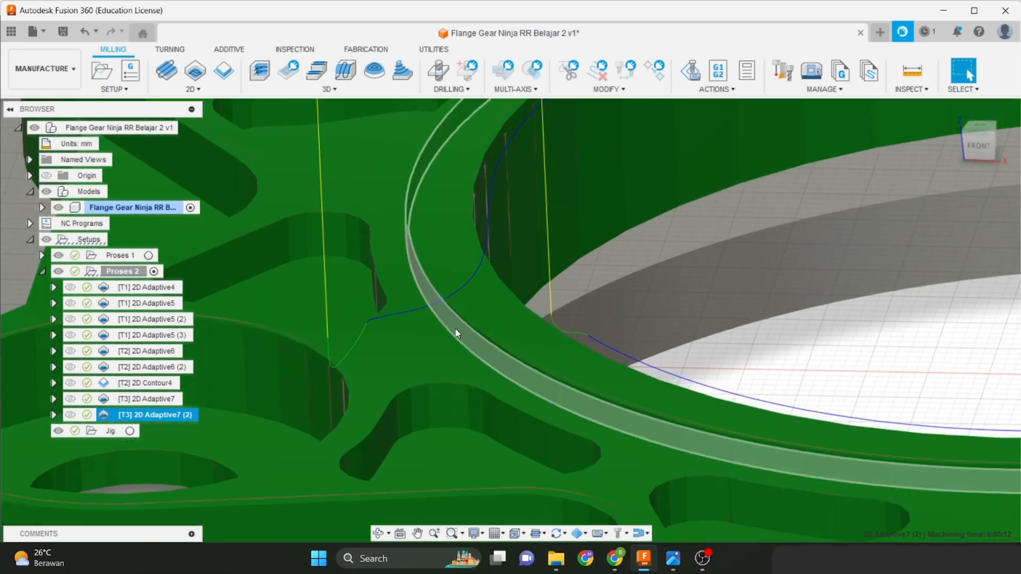
scroll(456, 332, "down", 6)
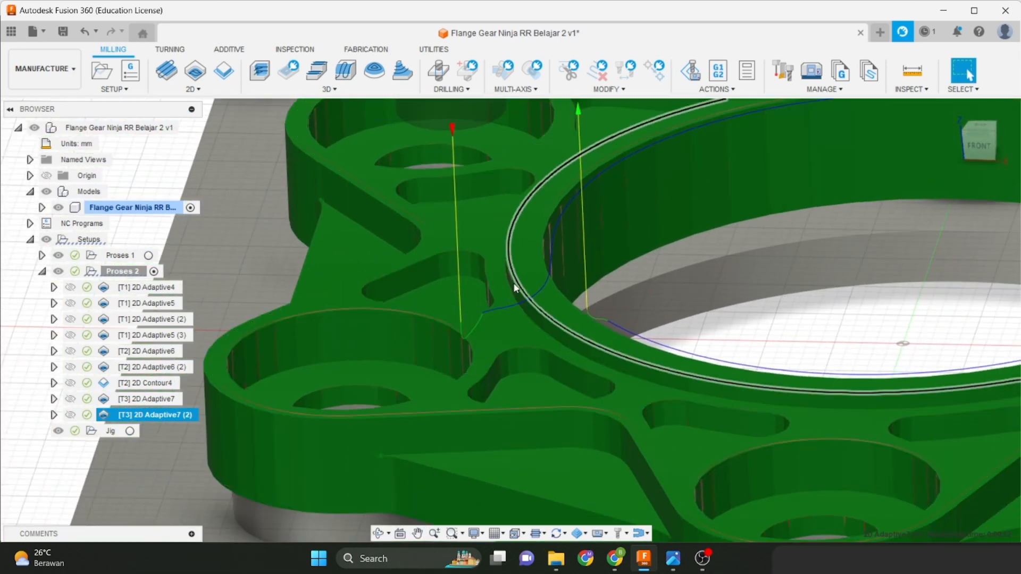
scroll(518, 303, "up", 2)
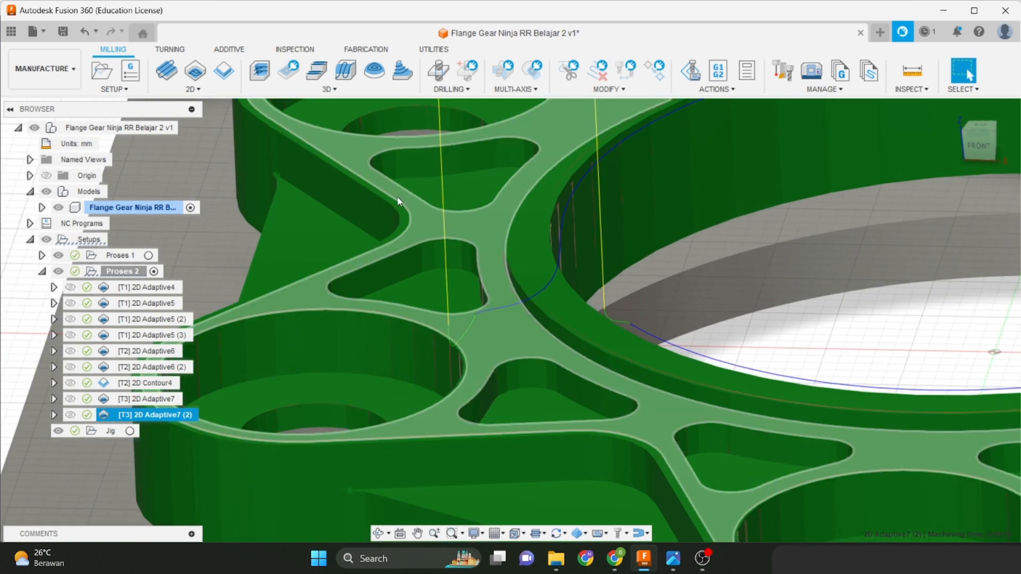
scroll(488, 256, "down", 2)
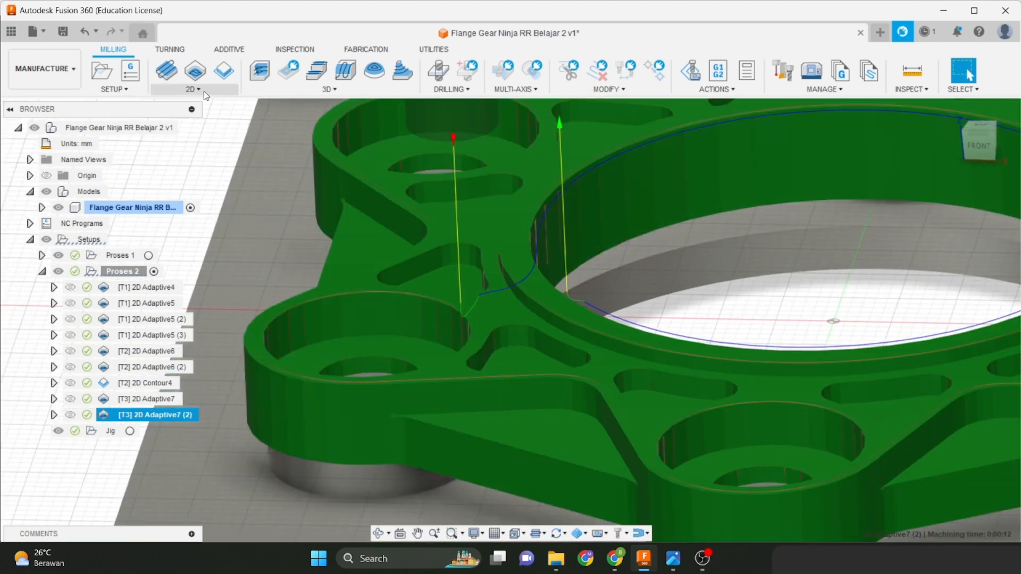
Start a new 2D Contour operation in Proses 2 with the 8 mm flat end mill and set the cutting feedrate to 600 mm/min.
left_click(196, 90)
left_click(186, 145)
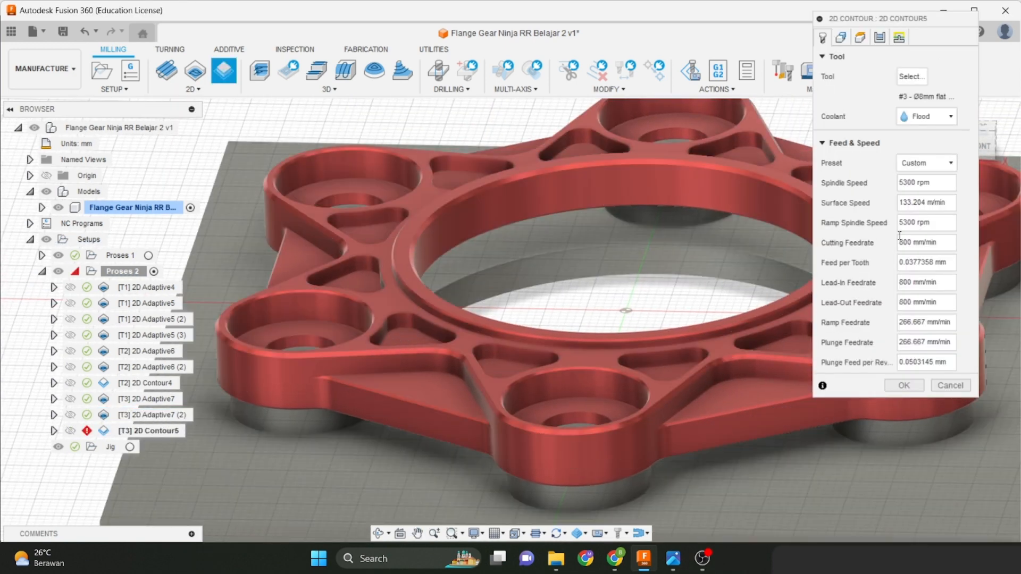
left_click_drag(903, 243, 886, 249)
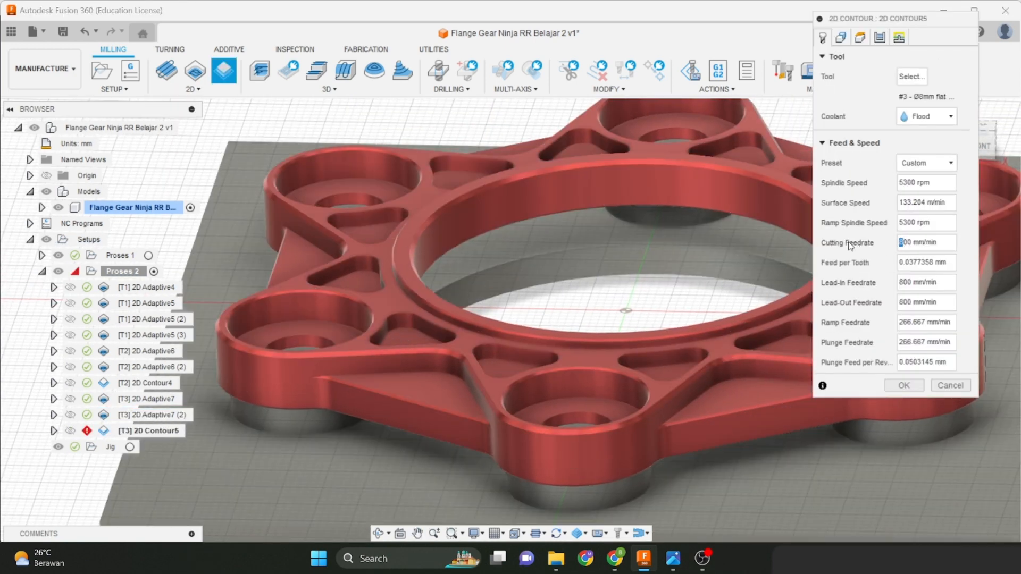
type("6")
Choose the outer base edge of the raised central ring as the contour to machine.
left_click(841, 37)
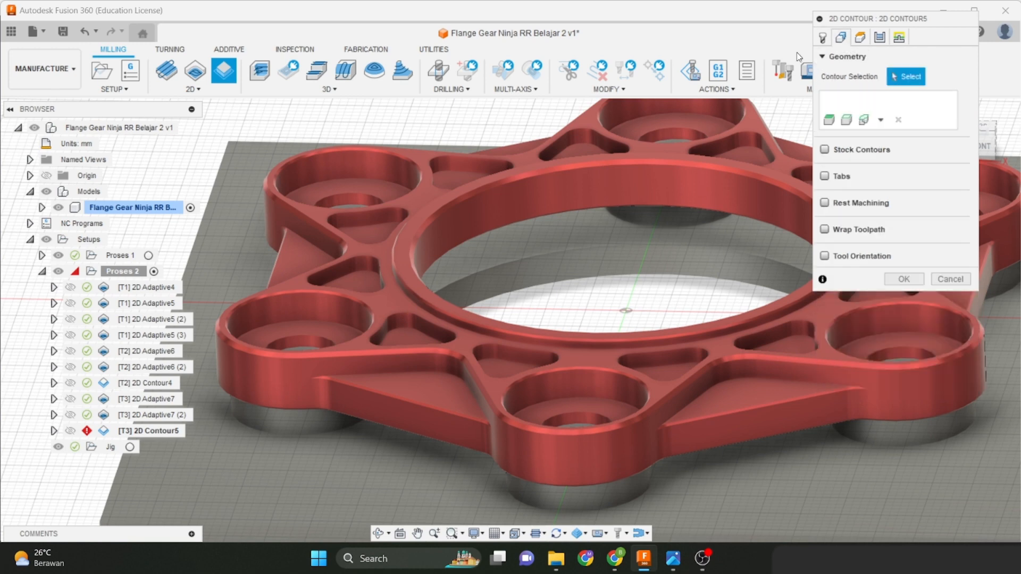
scroll(487, 247, "up", 3)
scroll(341, 350, "up", 2)
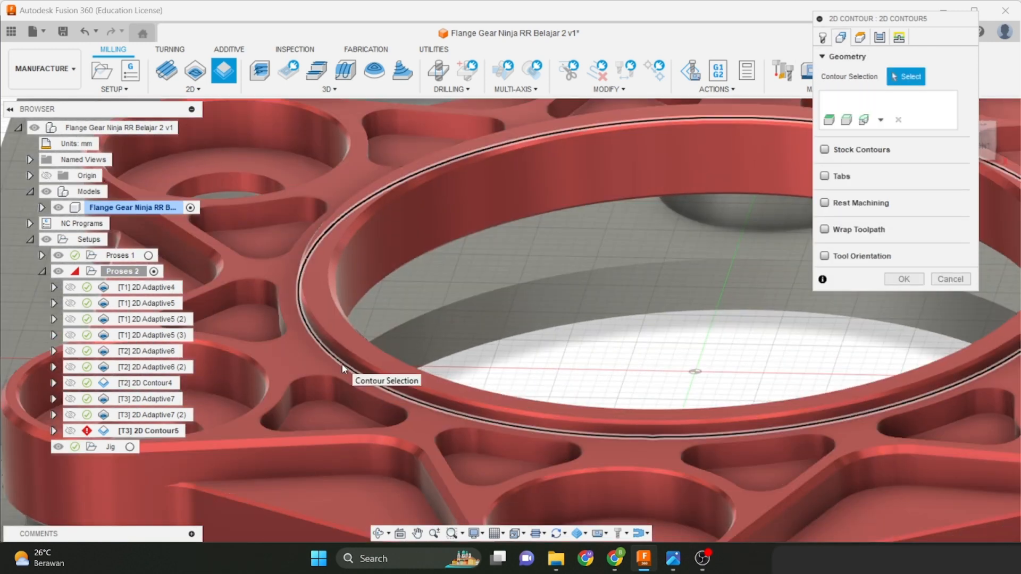
left_click(343, 364)
scroll(338, 366, "down", 3)
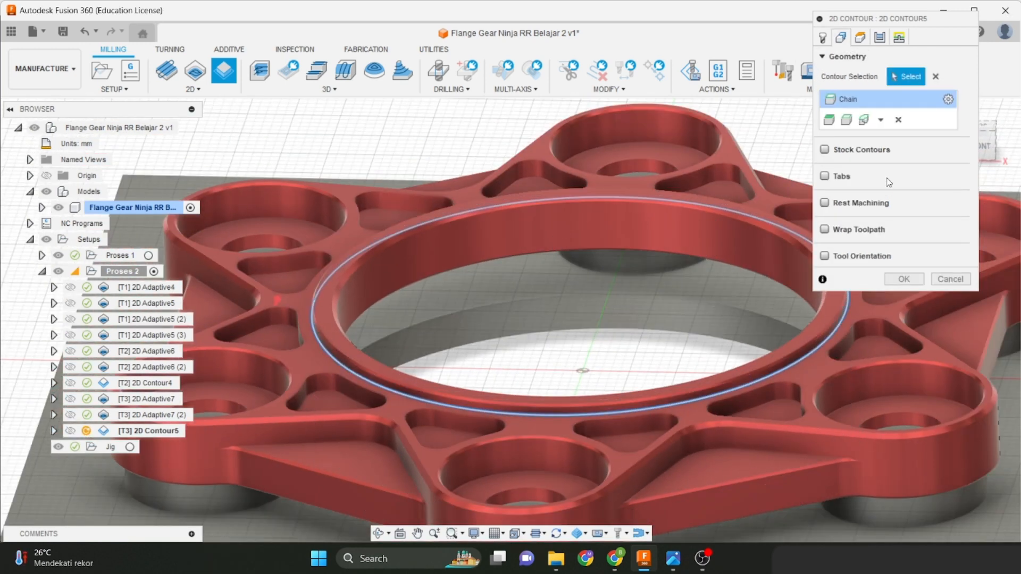
Reference the contour's bottom height from the stock top with an offset of -2.5 mm.
left_click(860, 38)
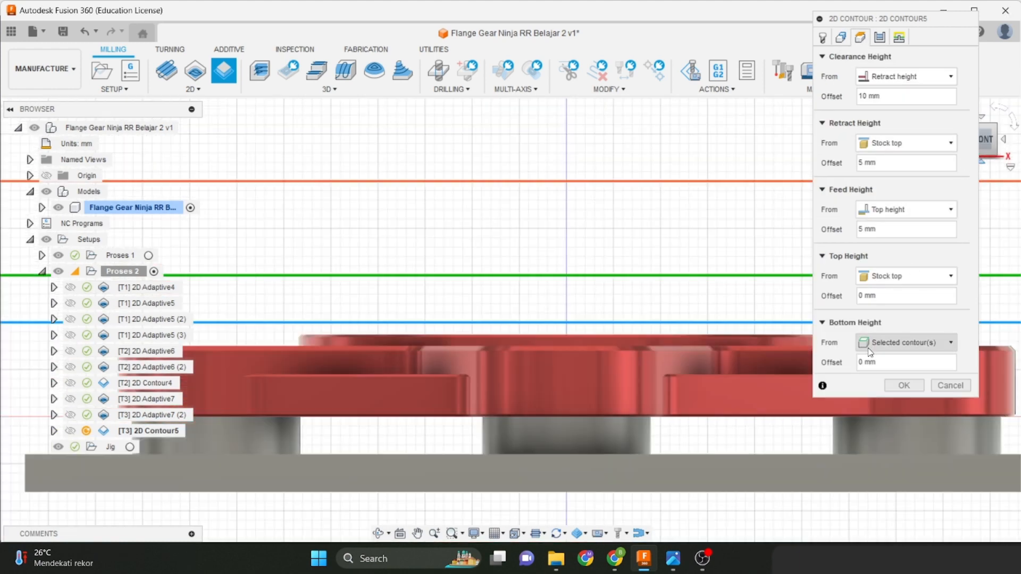
left_click(867, 344)
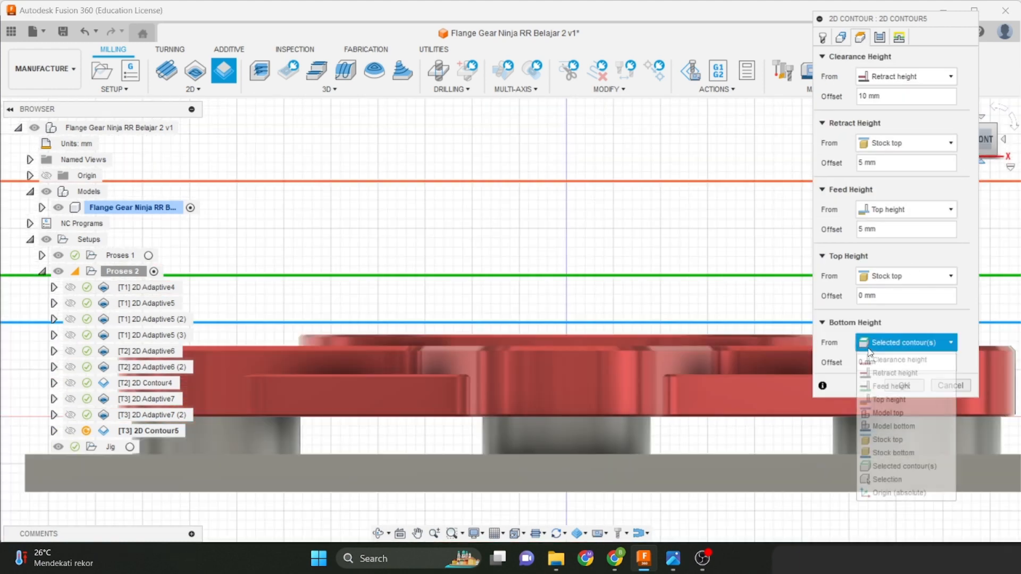
left_click(887, 439)
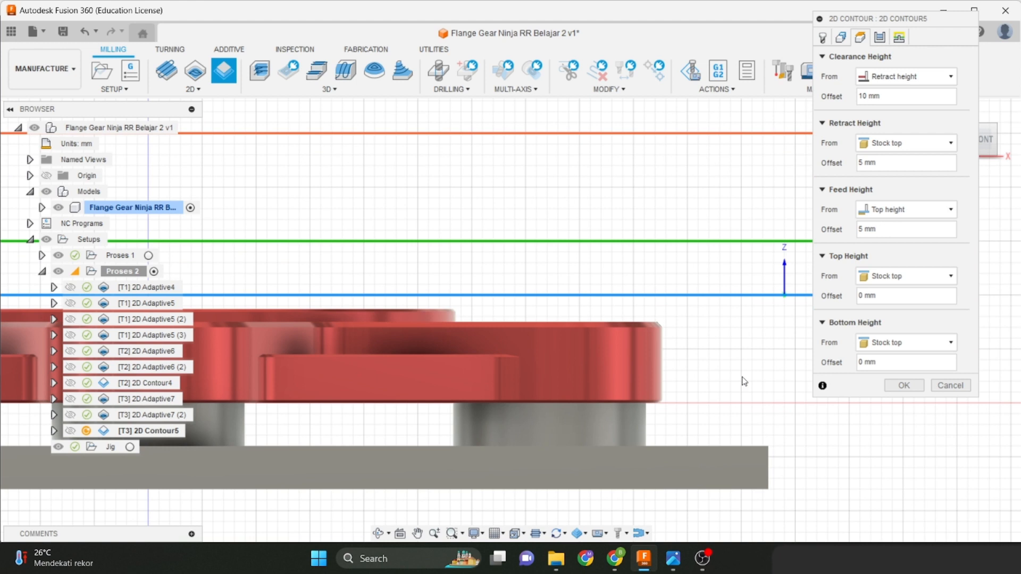
double_click(862, 363)
type("-")
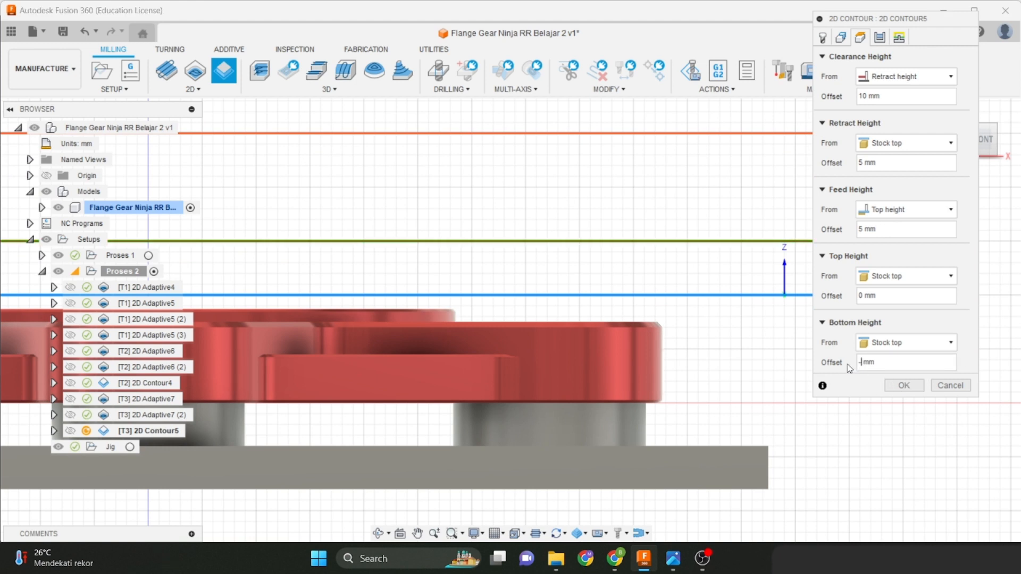
type("2.5")
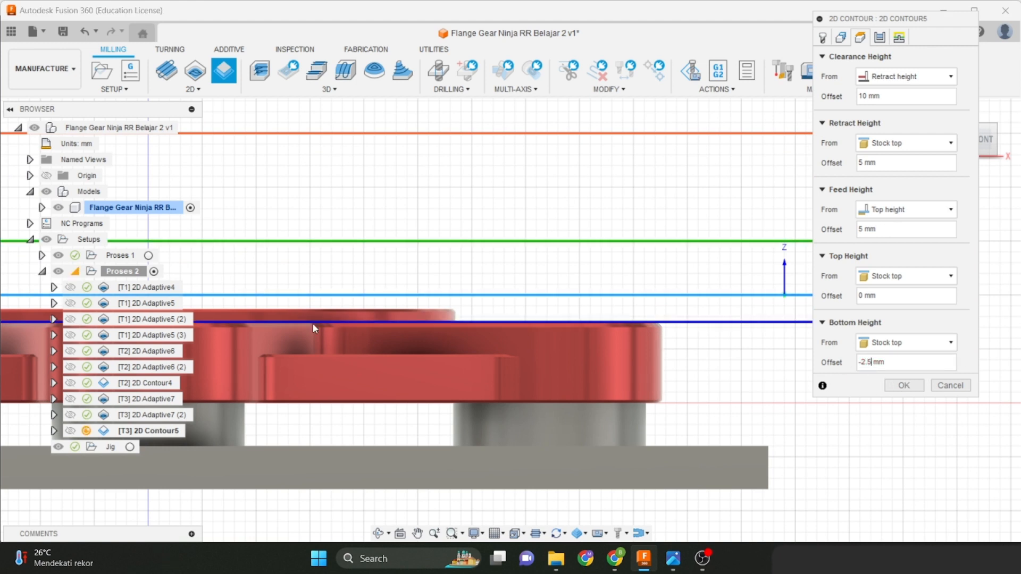
scroll(409, 333, "up", 3)
Accept the default pass settings, generate the ring contour toolpath, and check its path around the raised ring.
left_click(880, 37)
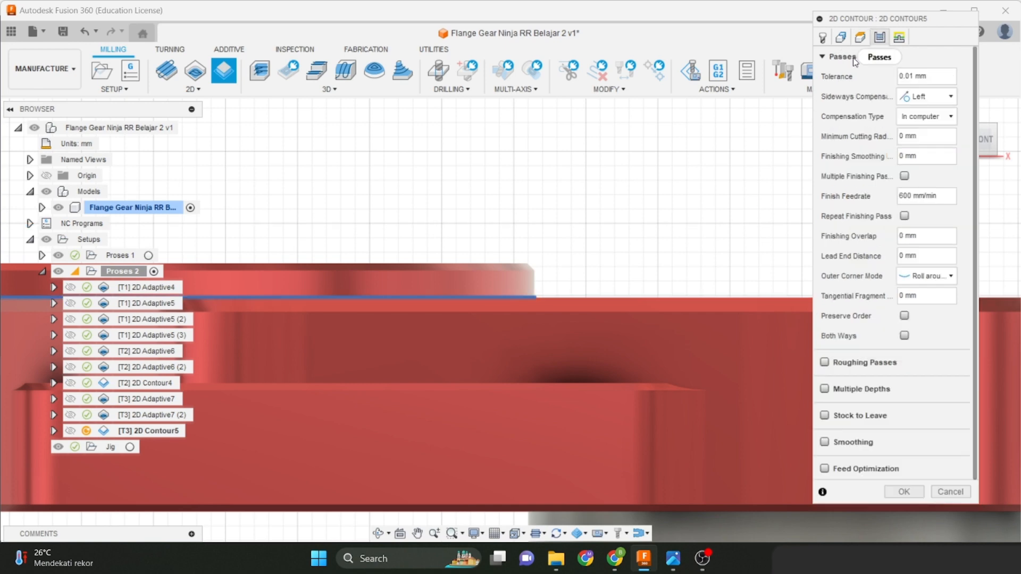
scroll(633, 290, "down", 3)
scroll(632, 289, "down", 1)
middle_click_drag(624, 295, 599, 321, "shift")
scroll(588, 321, "down", 3)
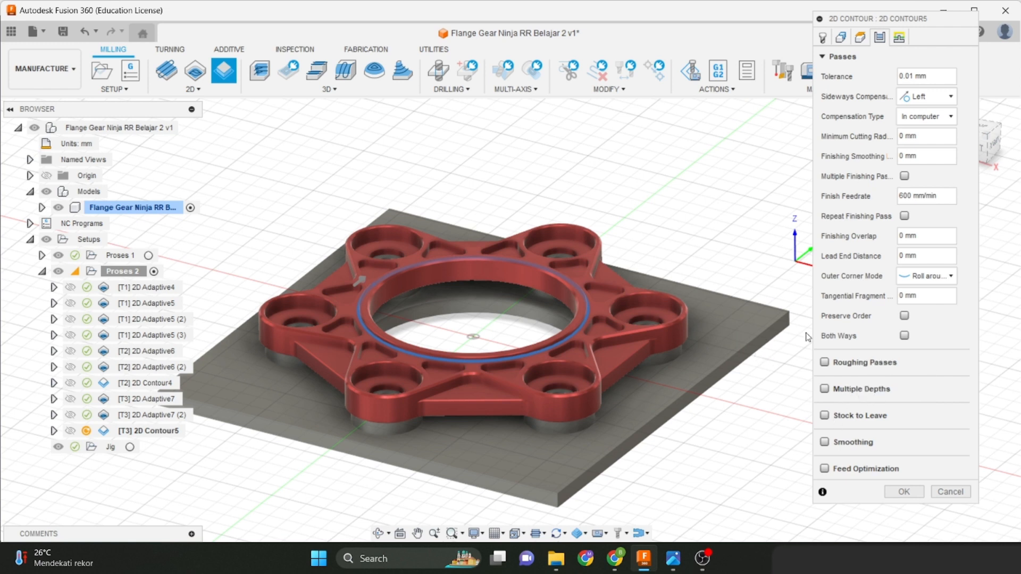
left_click(904, 492)
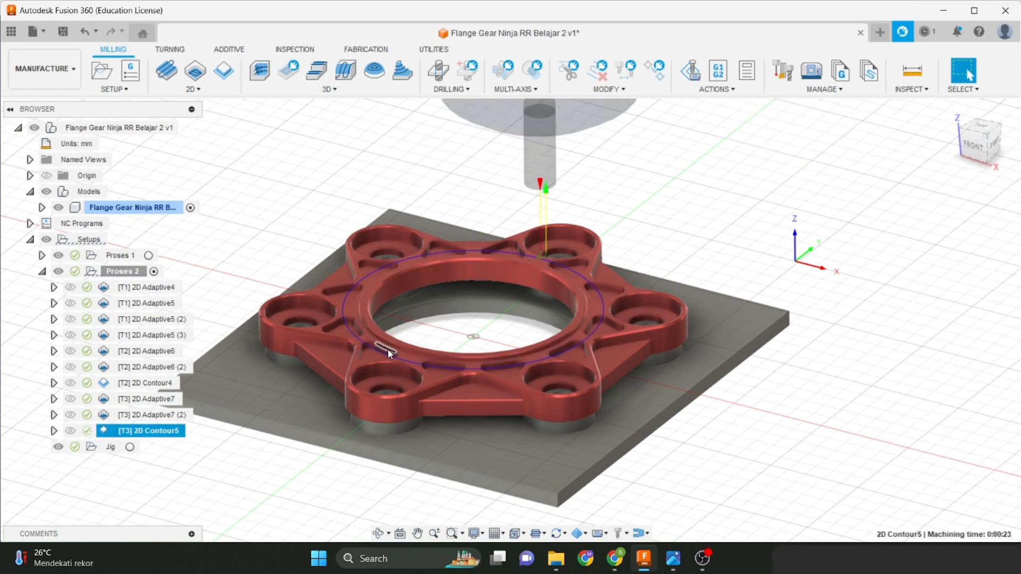
middle_click_drag(405, 350, 434, 358)
scroll(399, 334, "up", 6)
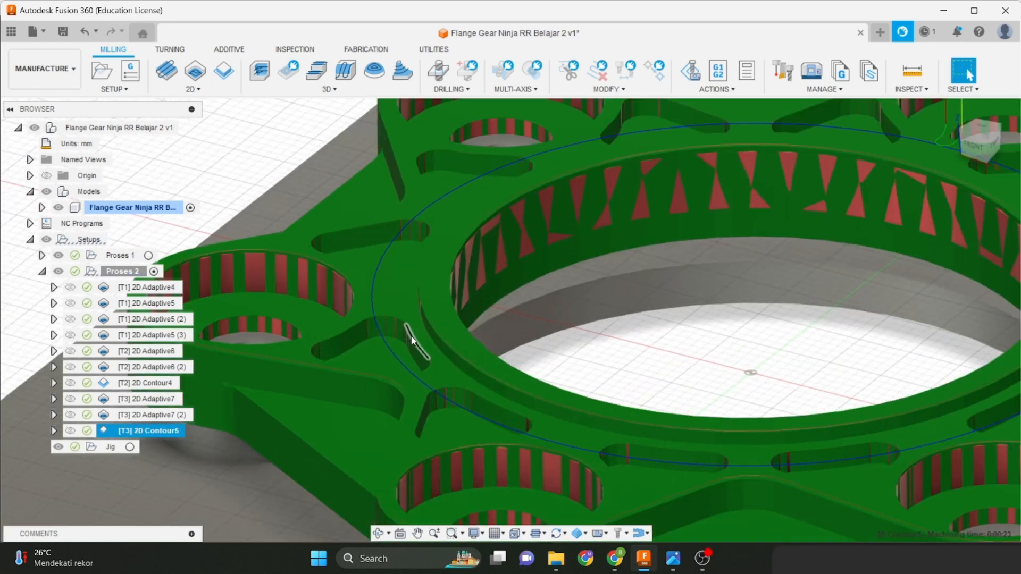
scroll(589, 428, "down", 6)
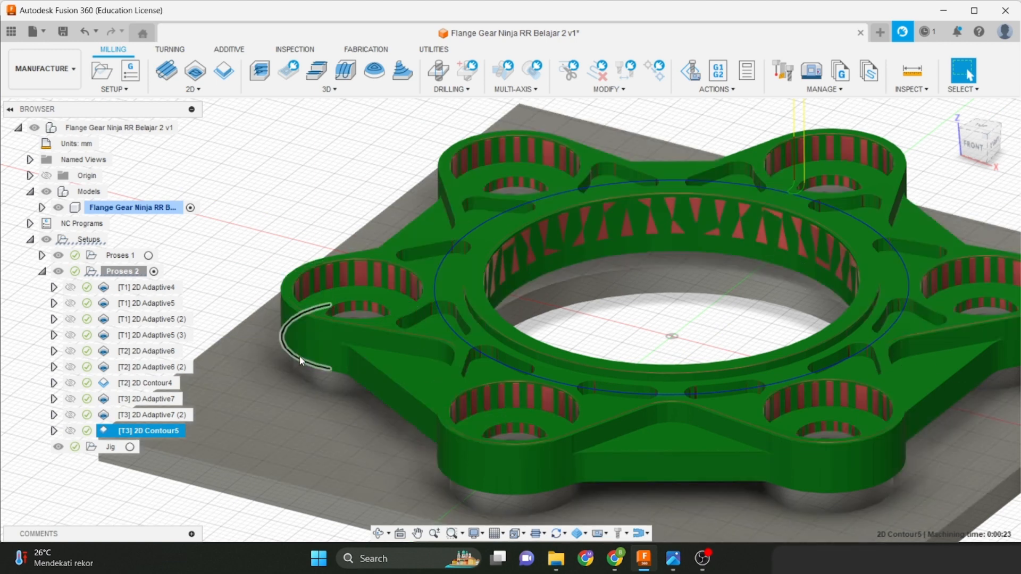
scroll(304, 364, "down", 3)
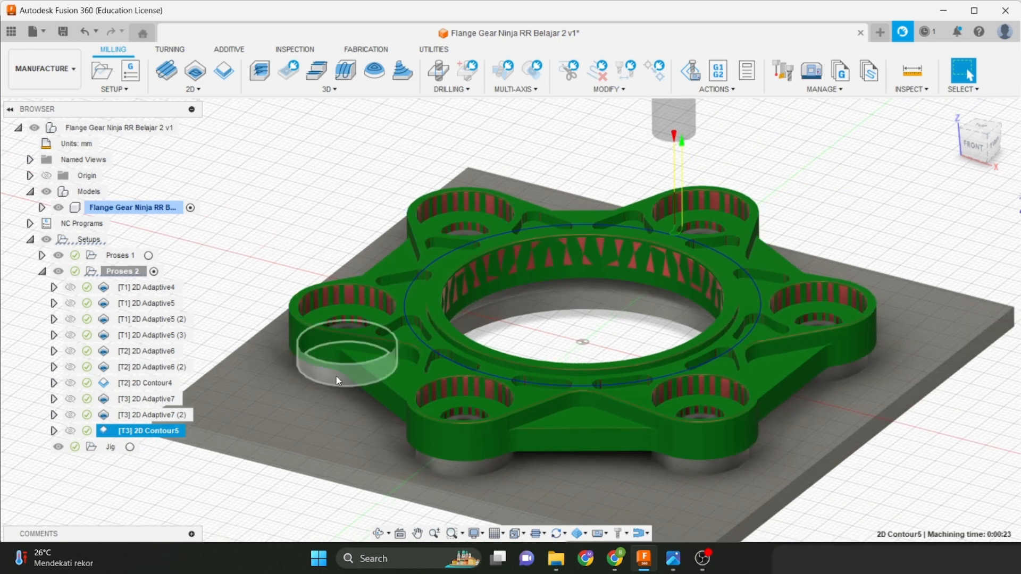
Duplicate 2D Contour5 in Proses 2 and open the copy for editing.
right_click(151, 432)
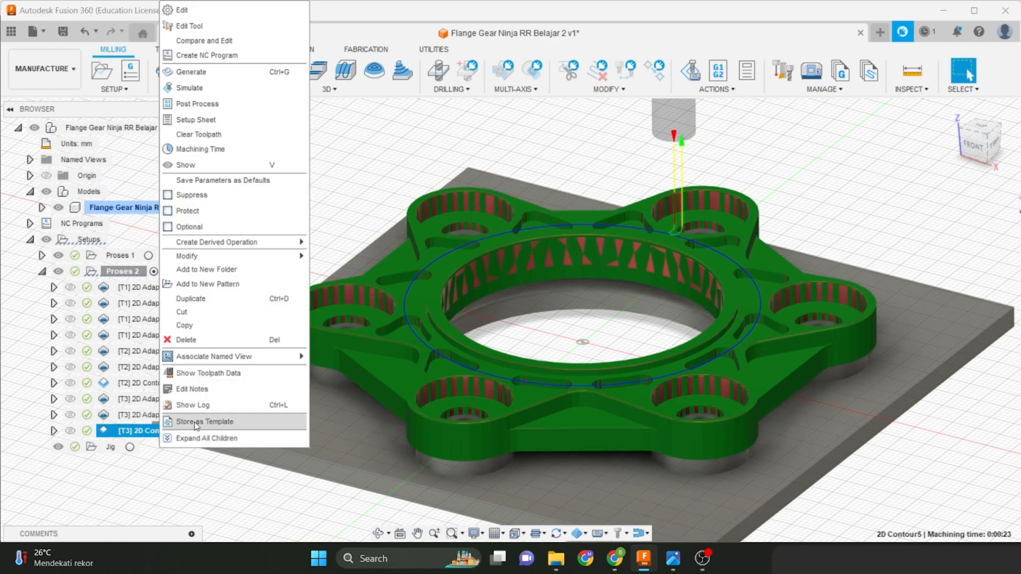
left_click(223, 299)
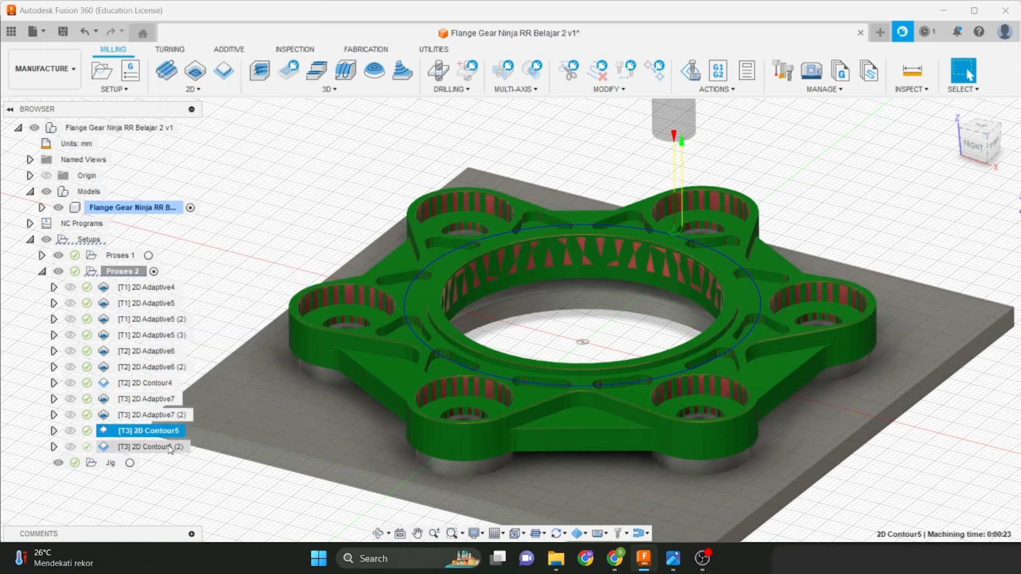
left_click(159, 446)
right_click(160, 447)
left_click(238, 140)
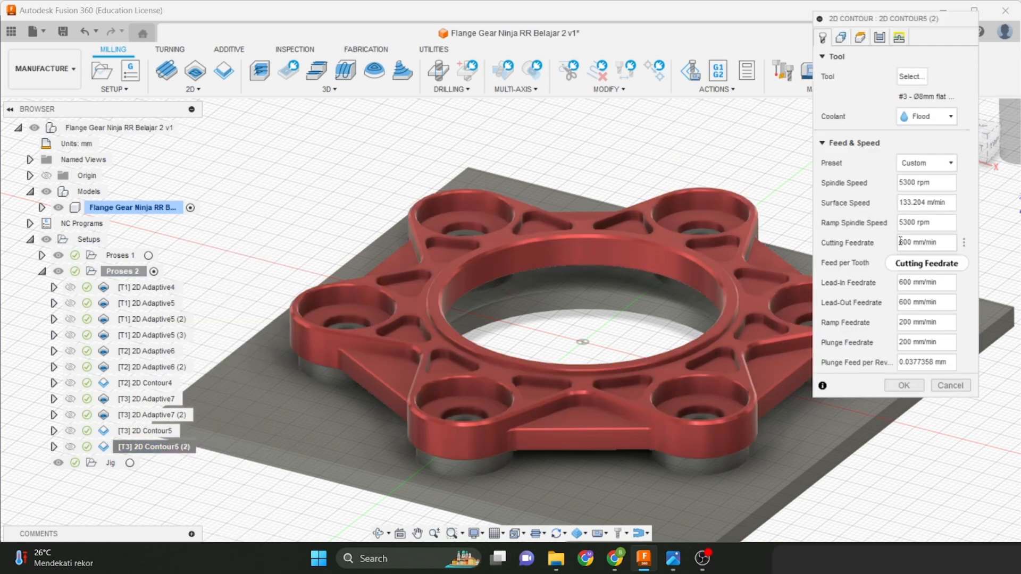
Set the copy's cutting feedrate to 800 mm/min and replace its contour selection with the flange's lower outer profile.
left_click_drag(906, 243, 857, 240)
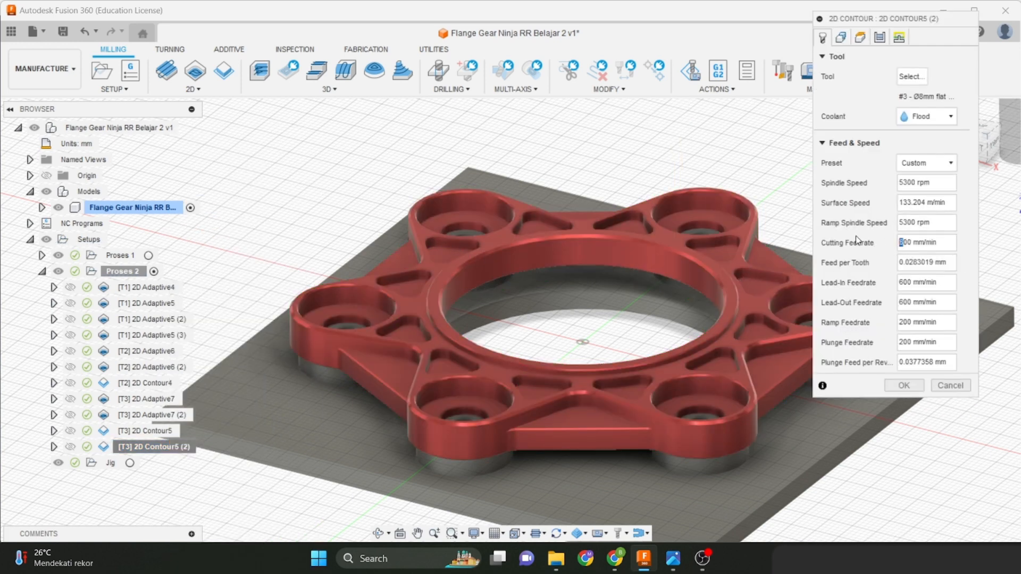
left_click(841, 38)
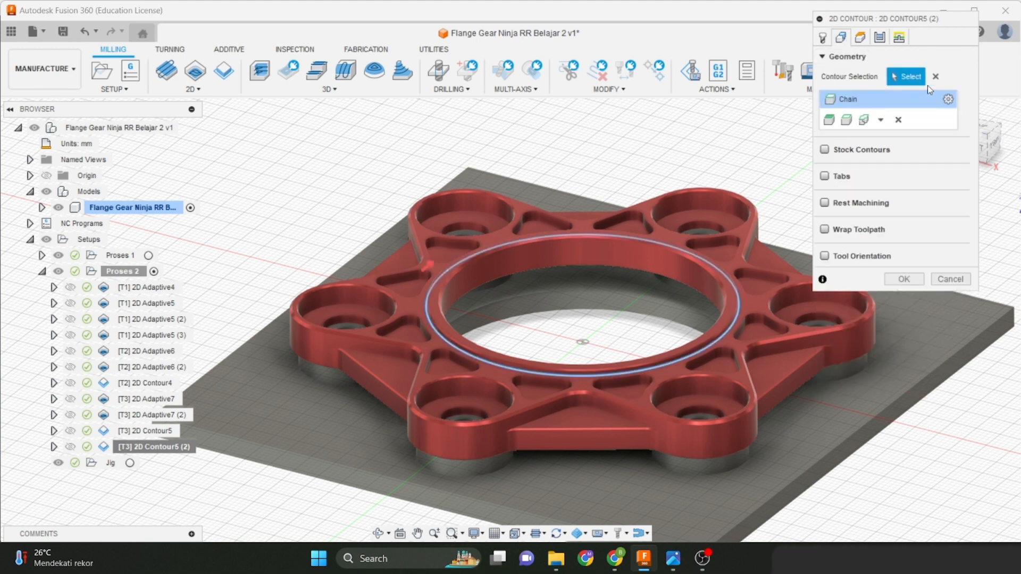
scroll(467, 436, "up", 3)
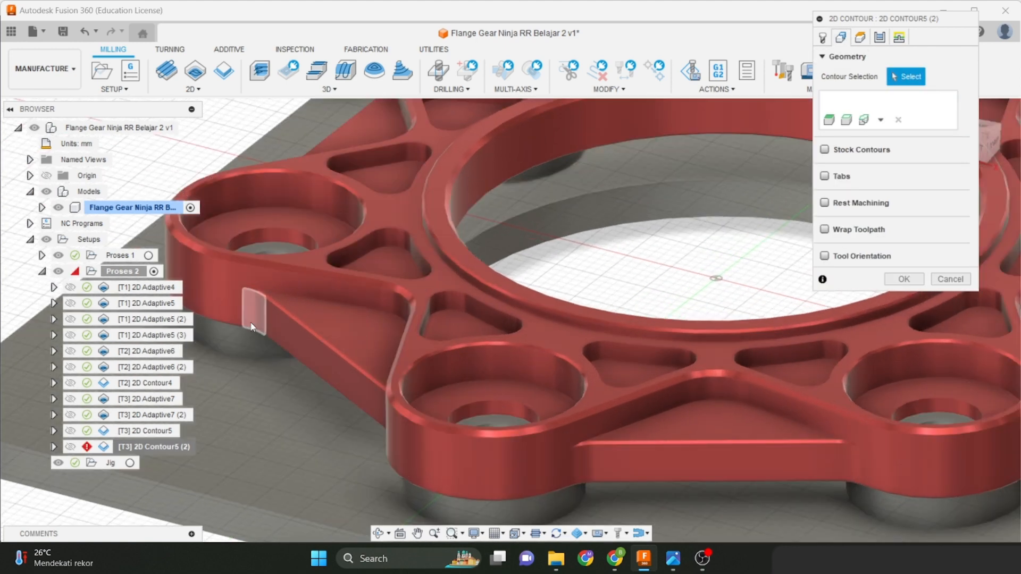
left_click(259, 328)
scroll(298, 330, "down", 5)
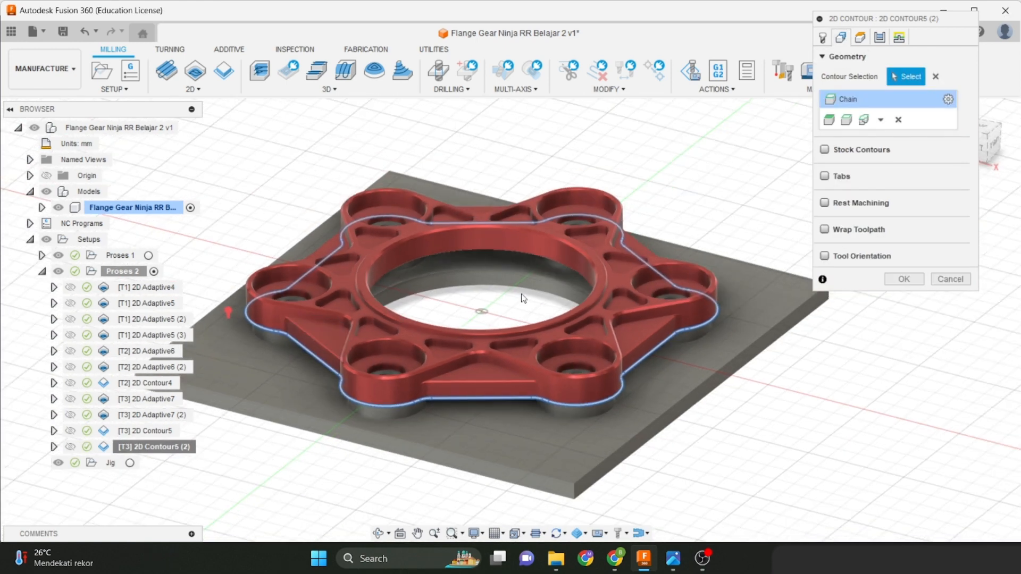
Set the bottom height offset to -10.5 mm from the stock top and check that level against the flange's underside in front view.
left_click(860, 37)
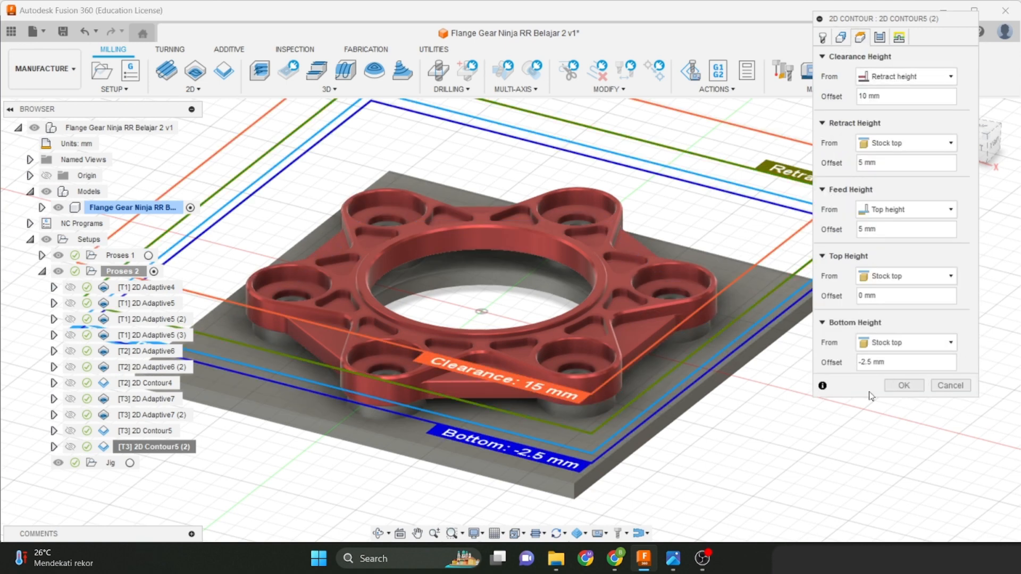
key("BackSpace")
type("10")
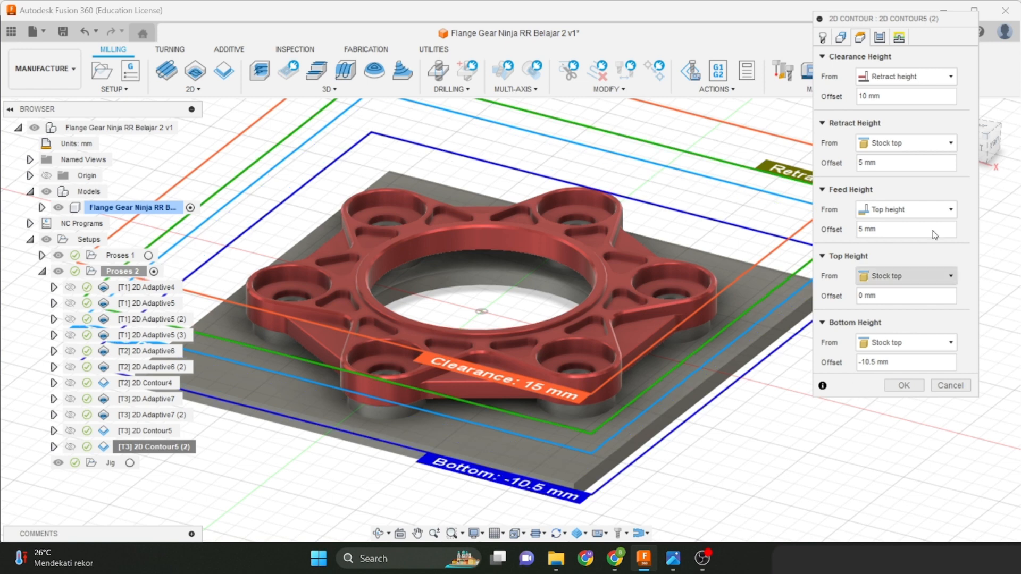
left_click(982, 147)
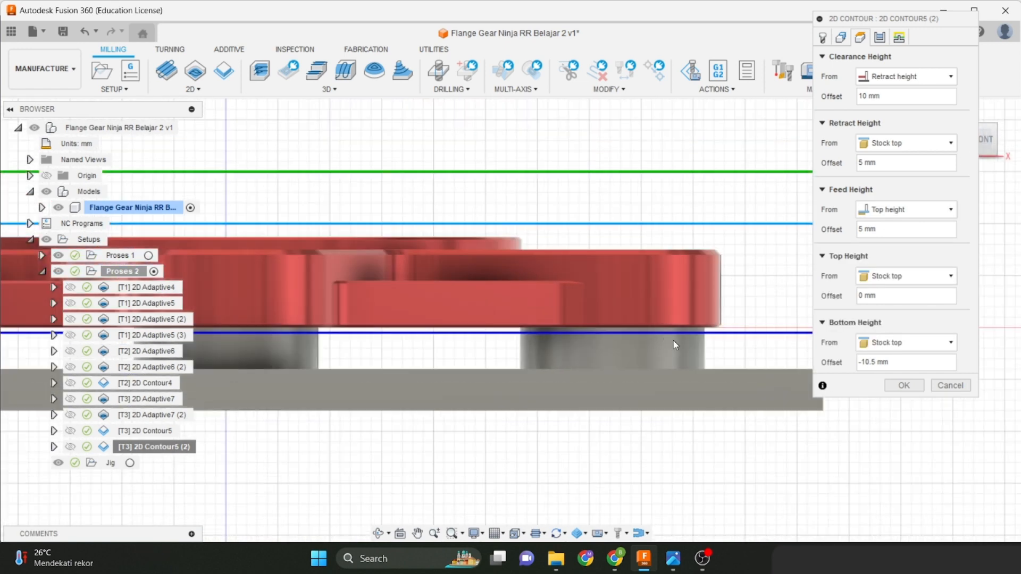
middle_click_drag(688, 348, 638, 376)
scroll(643, 357, "up", 2)
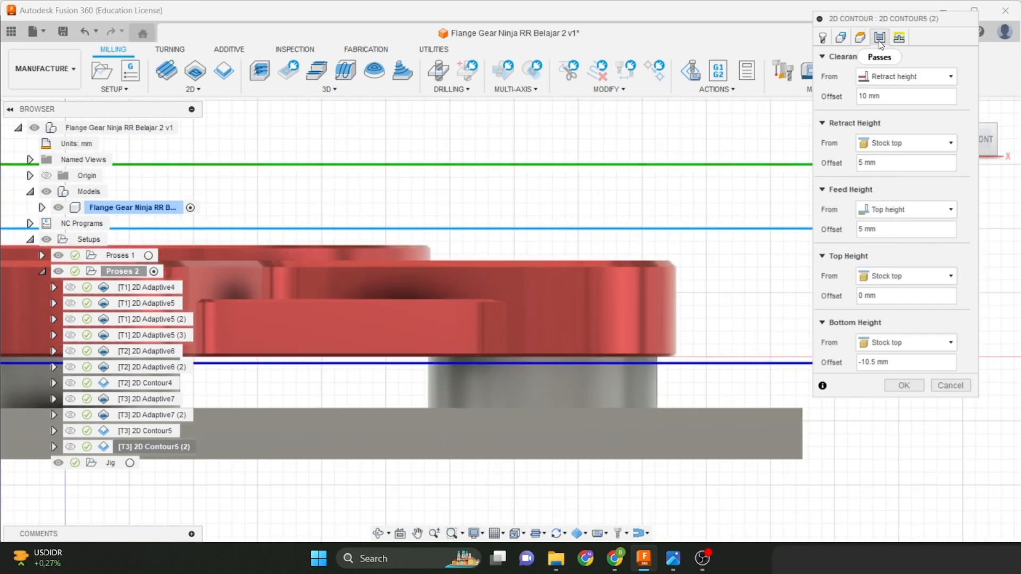
Enable Multiple Depths for the outer profile contour with a maximum roughing stepdown of 5.5 mm.
left_click(881, 40)
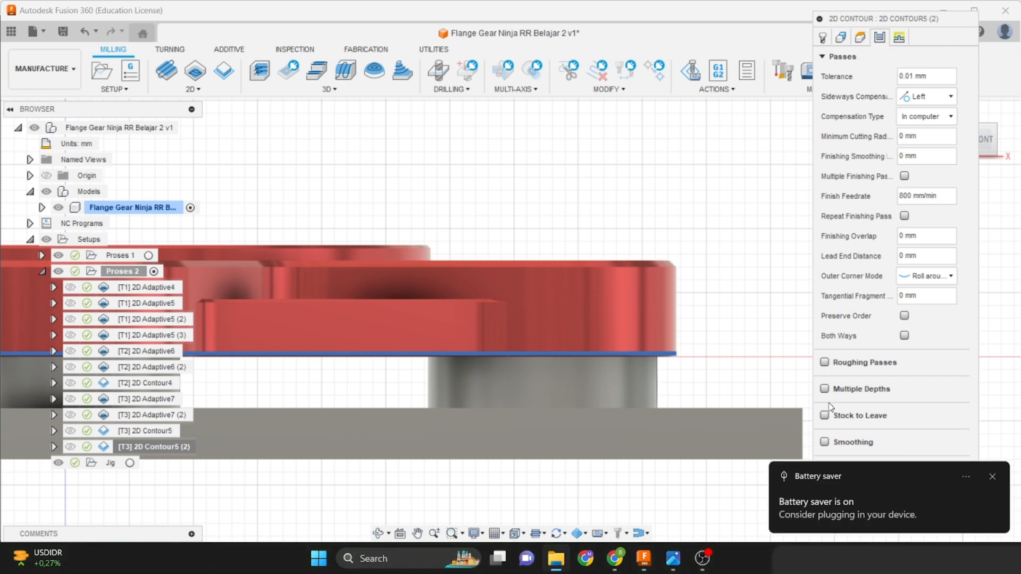
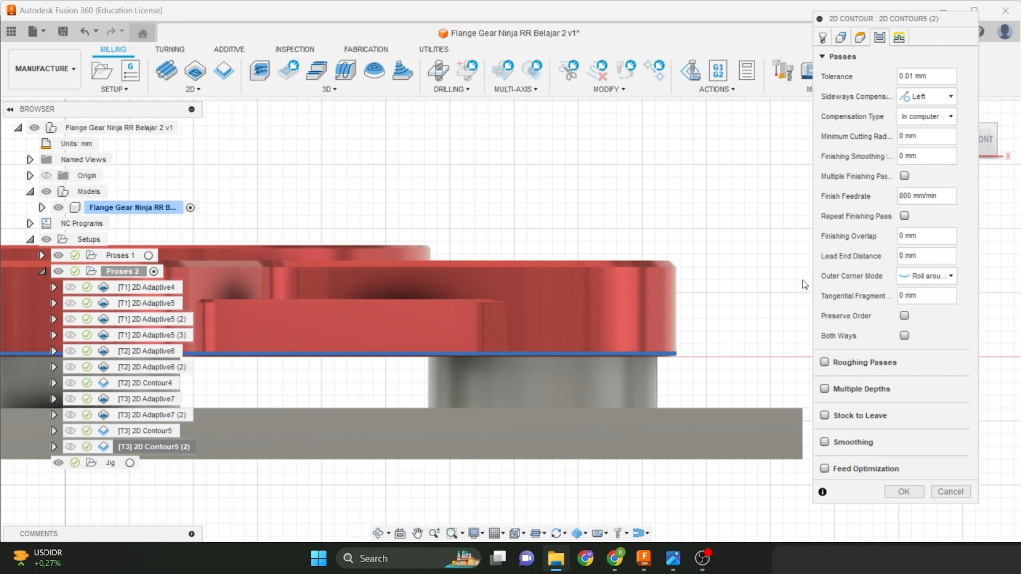
left_click(824, 389)
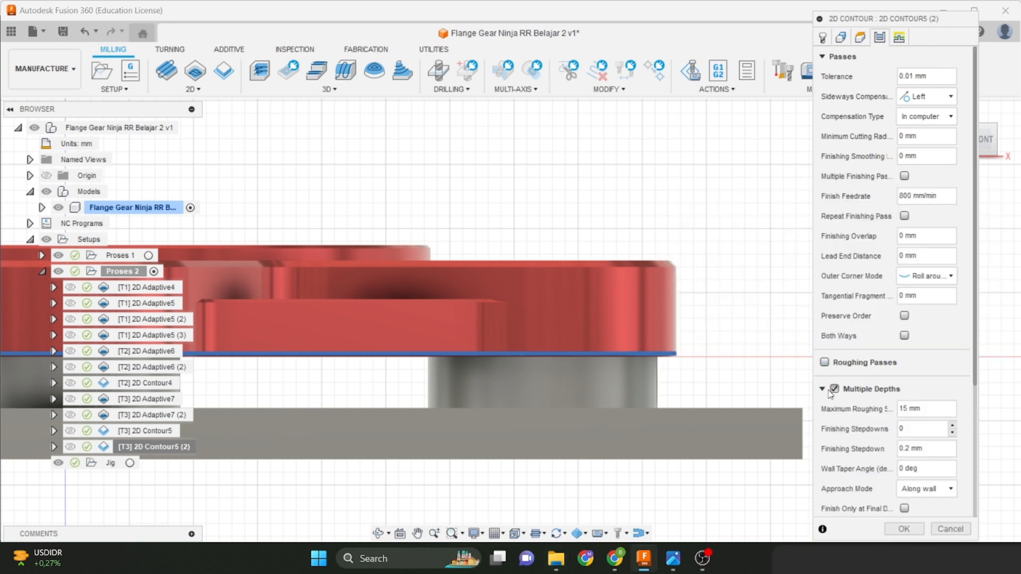
scroll(866, 394, "down", 3)
scroll(865, 394, "down", 1)
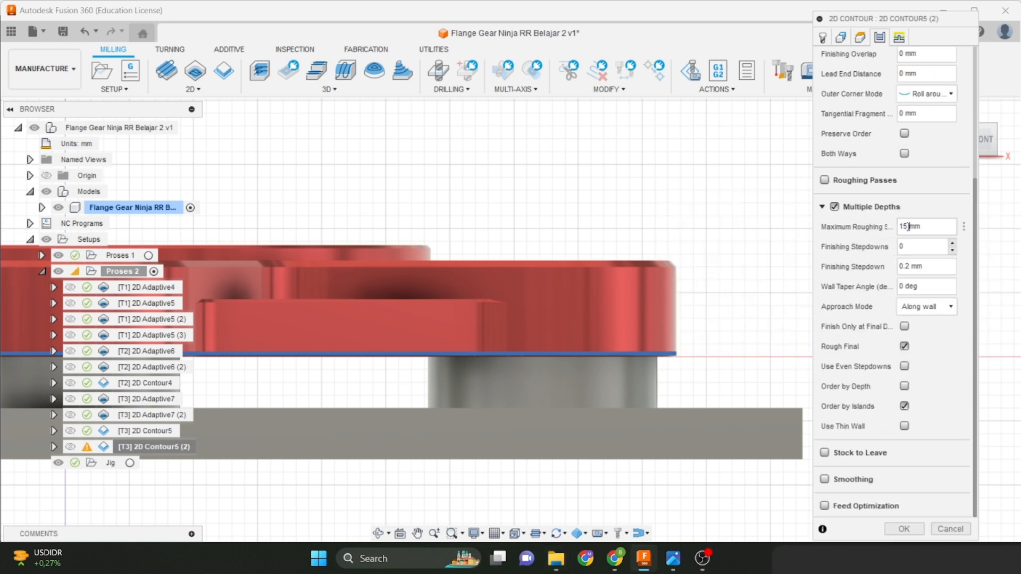
double_click(905, 227)
type("5.5")
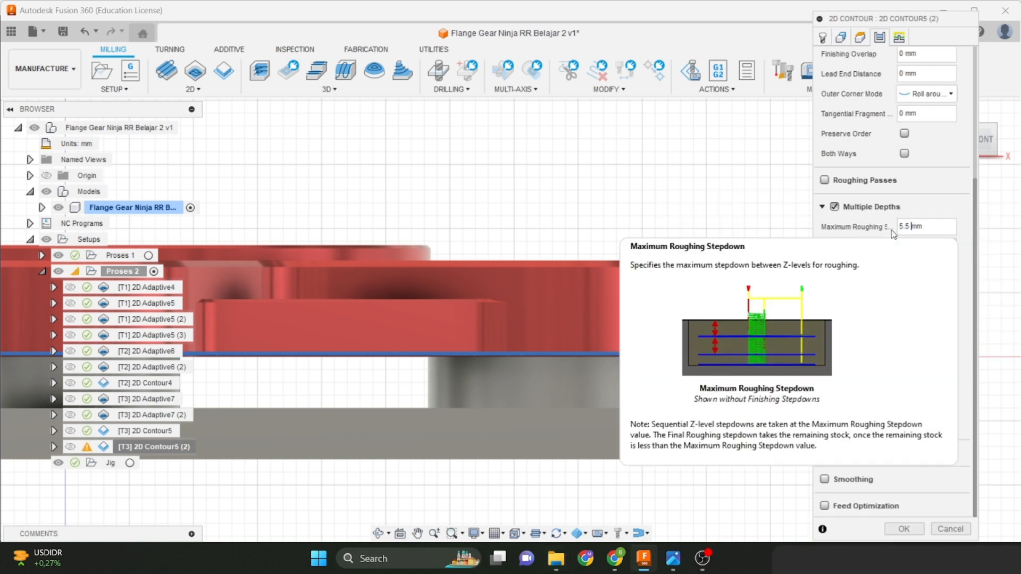
Enable Stock to Leave for the outer profile contour with 0.05 mm radial and 0 mm axial.
left_click(824, 453)
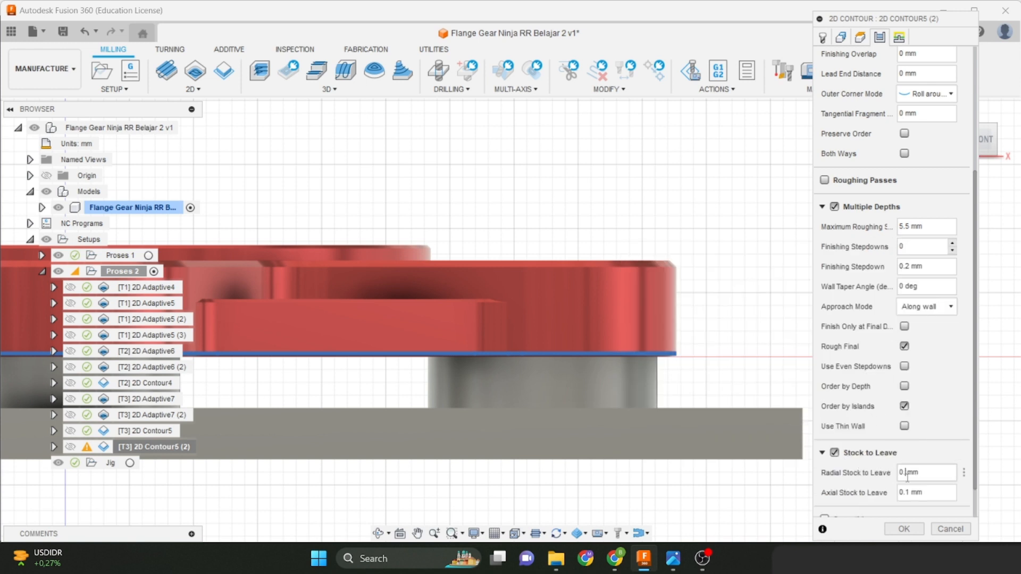
left_click_drag(913, 493, 902, 493)
type("0")
left_click(904, 529)
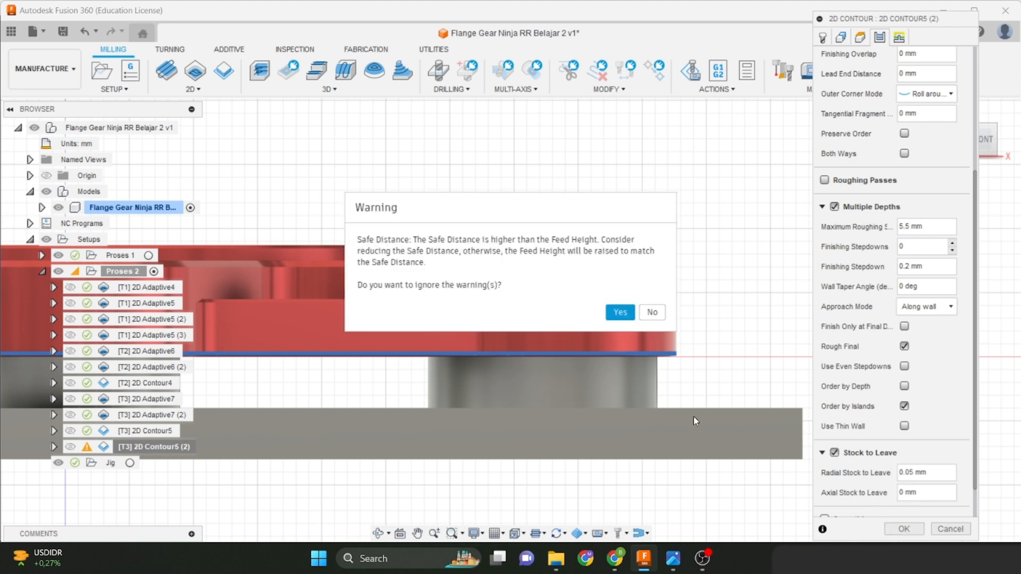
left_click(652, 313)
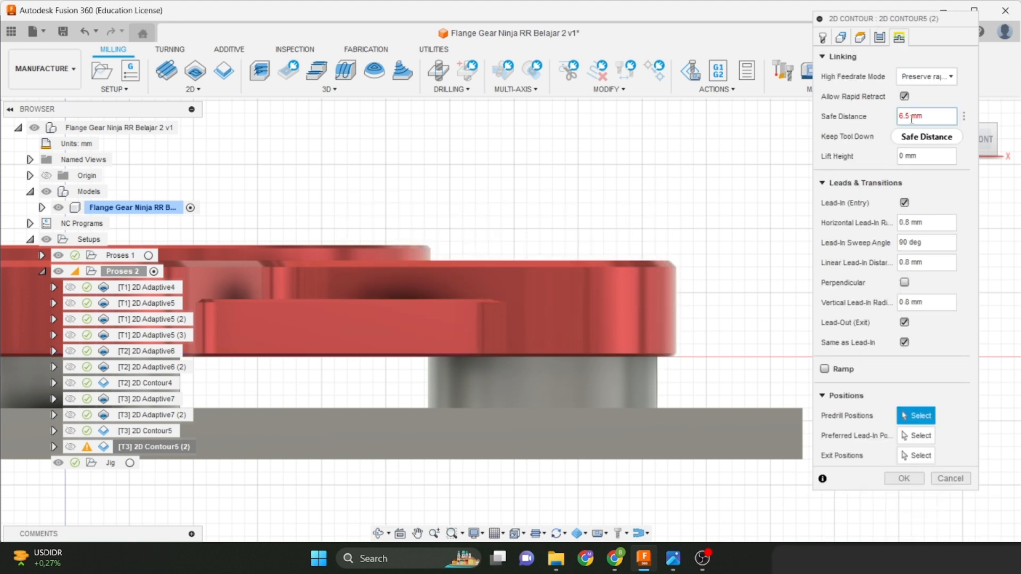
Change the outer profile contour's safe distance in its linking settings and generate the toolpath.
left_click_drag(908, 116, 898, 118)
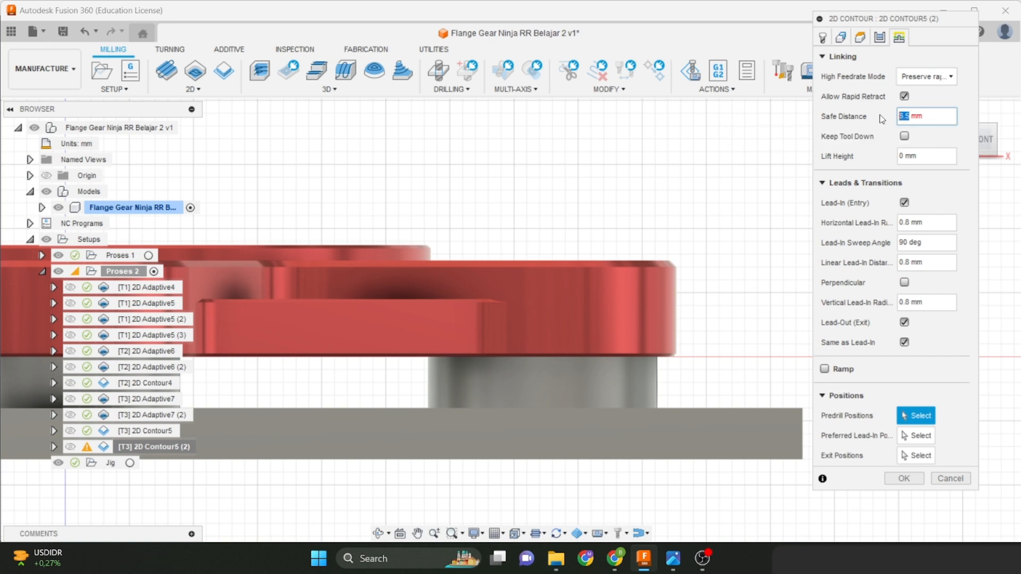
key("Return")
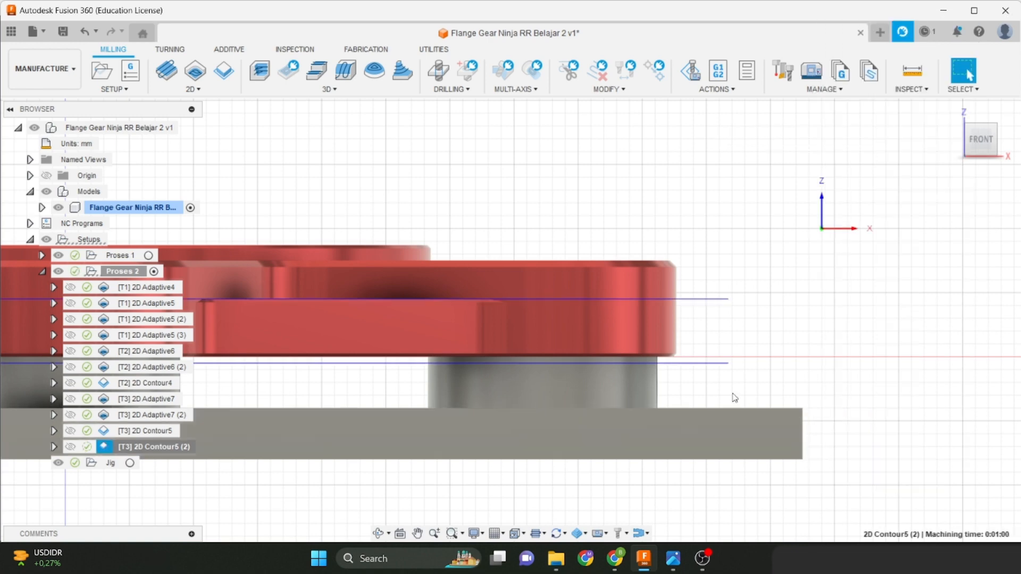
scroll(727, 382, "down", 3)
middle_click_drag(718, 383, 742, 385)
scroll(757, 370, "down", 1)
scroll(755, 366, "down", 1)
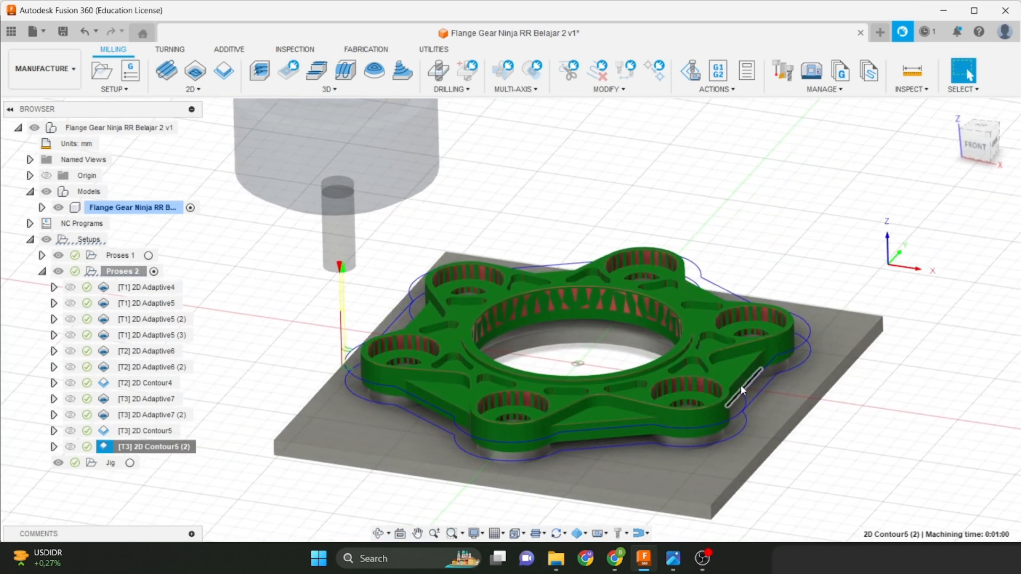
Duplicate the outer profile operation 2D Contour5 (2) and set the copy's cutting feedrate to 600 mm/min.
right_click(167, 448)
left_click(229, 301)
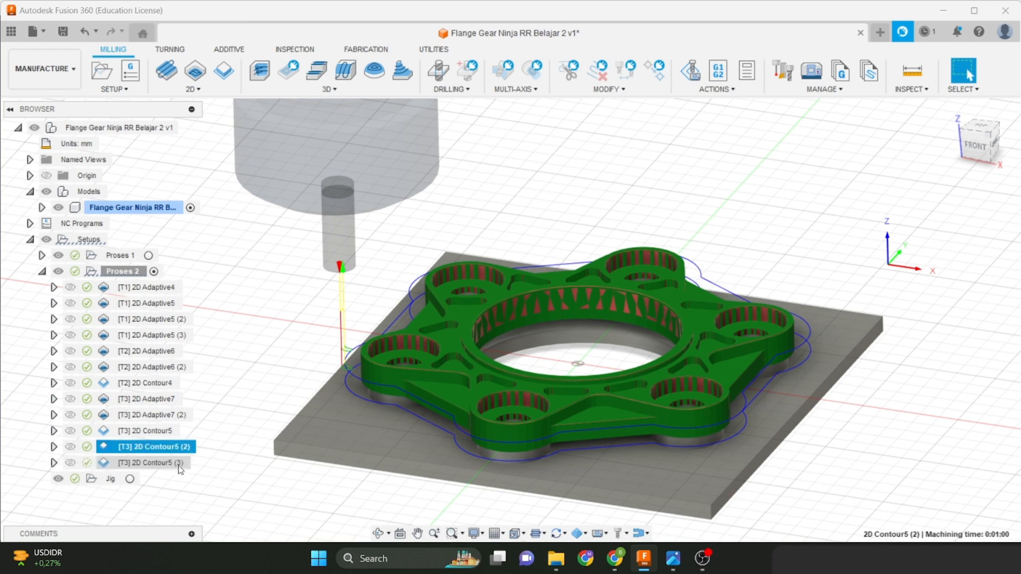
right_click(170, 463)
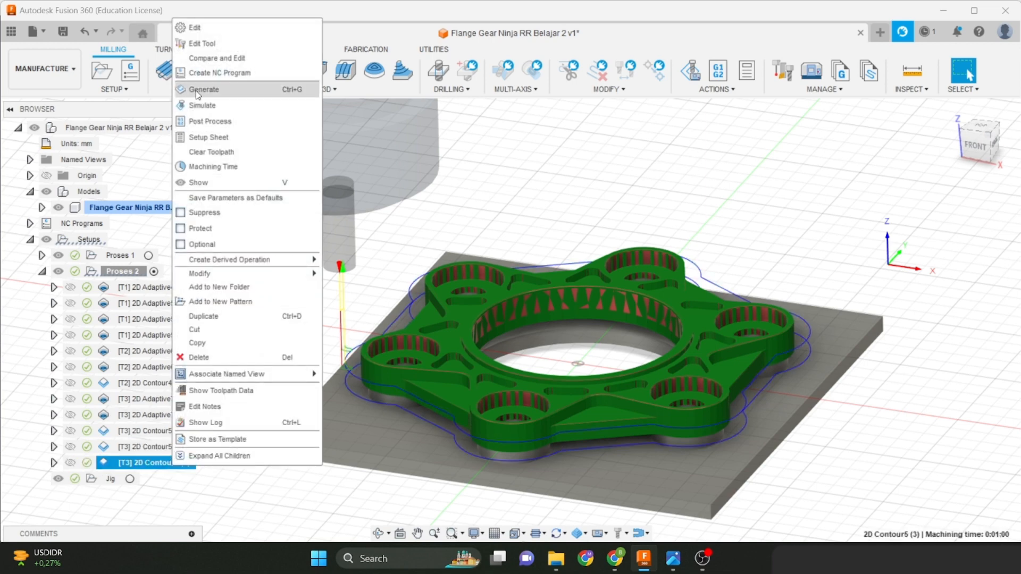
left_click(195, 27)
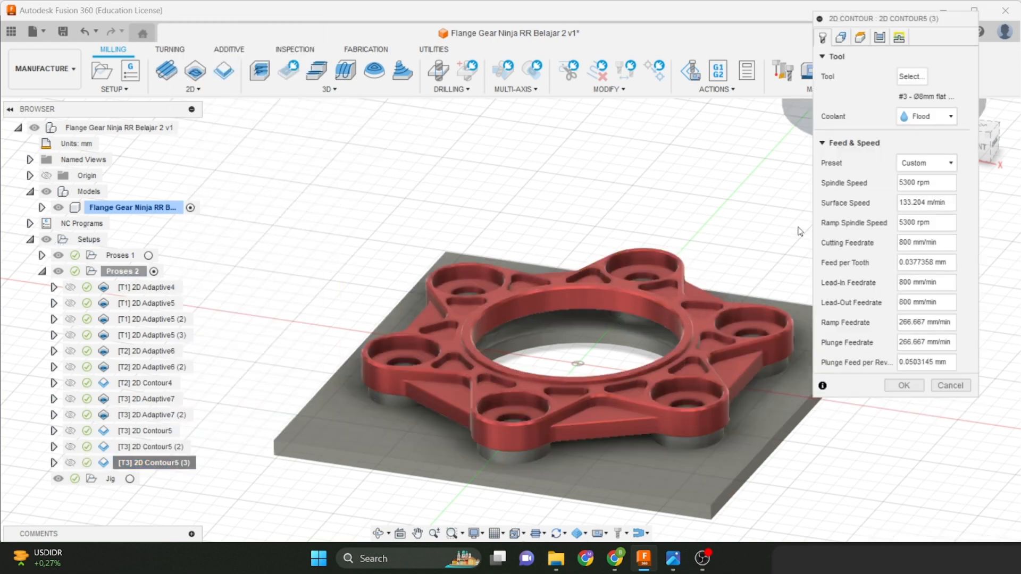
left_click_drag(904, 243, 881, 249)
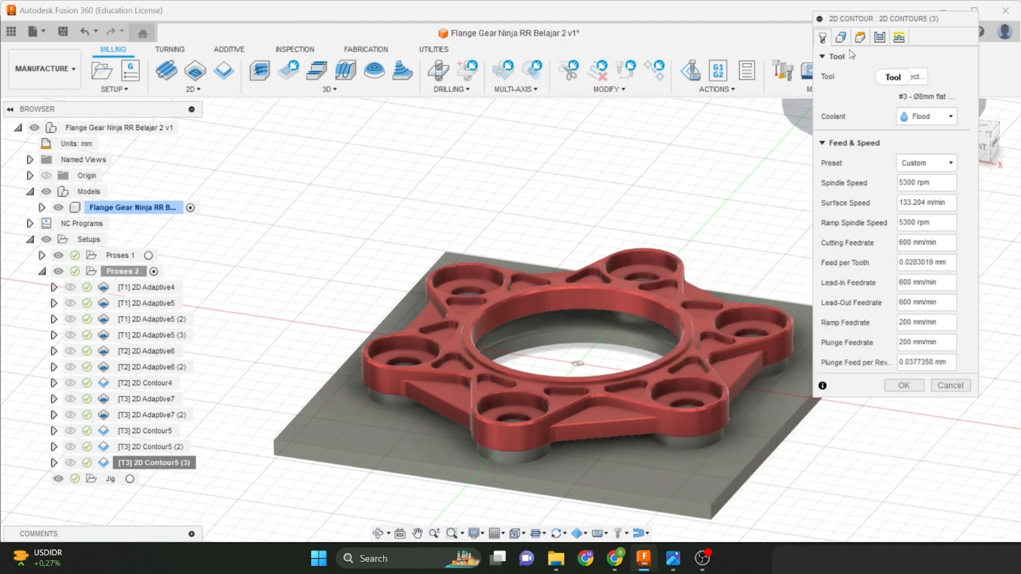
Turn off Stock to Leave in the outer profile copy and generate the finishing toolpath.
left_click(841, 37)
left_click(860, 37)
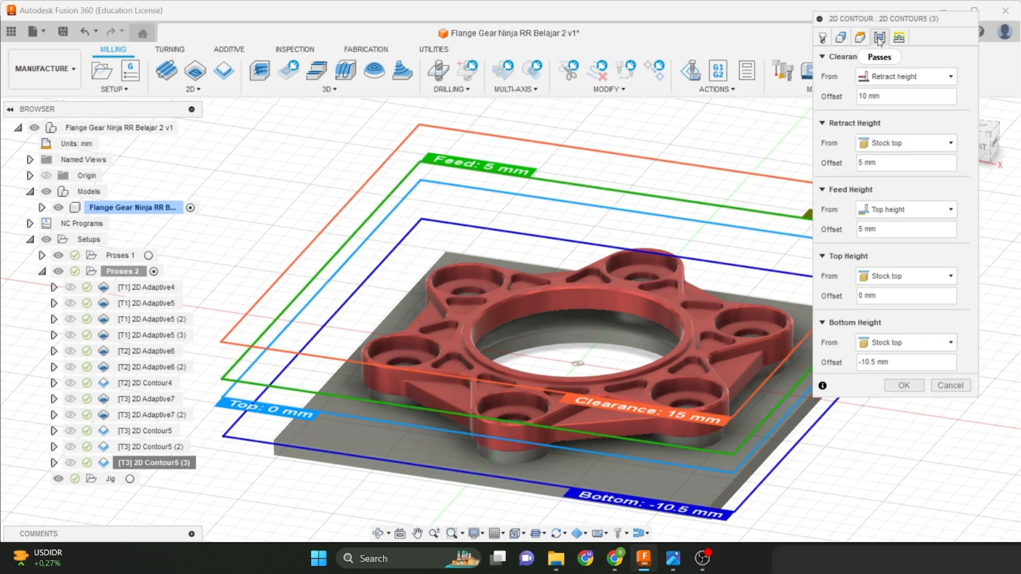
left_click(880, 37)
scroll(856, 351, "down", 6)
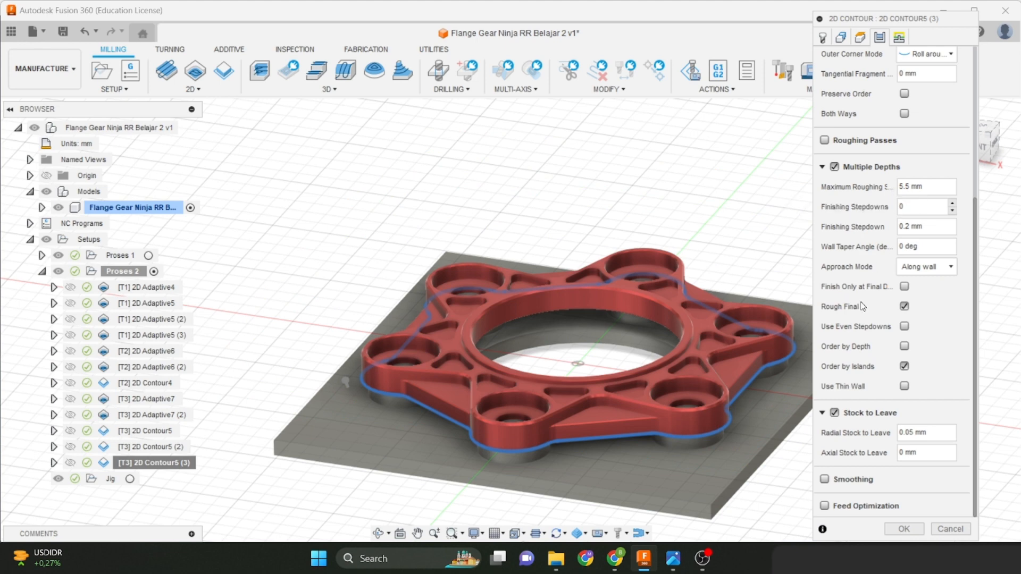
left_click(834, 414)
left_click(887, 531)
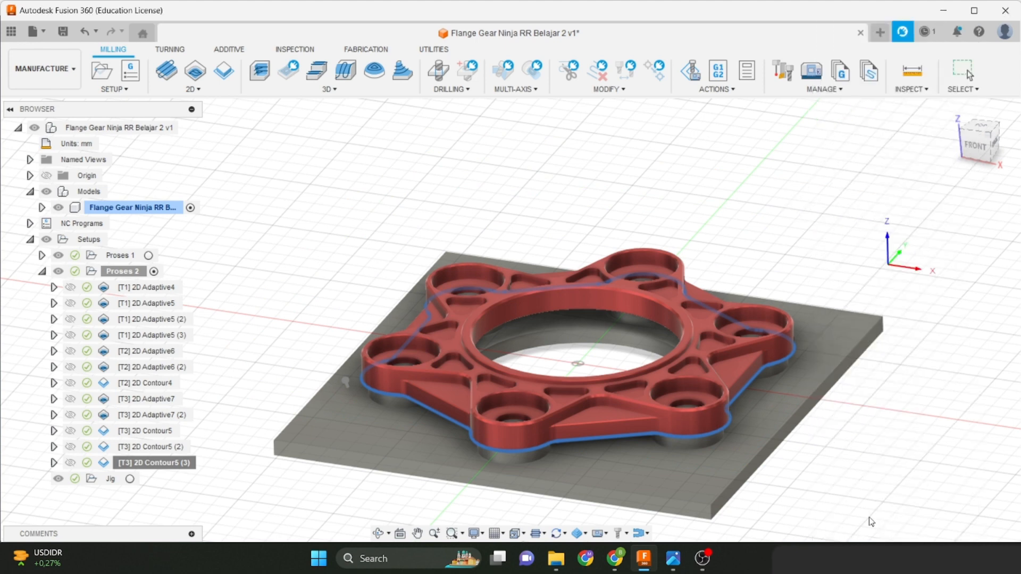
scroll(381, 415, "up", 2)
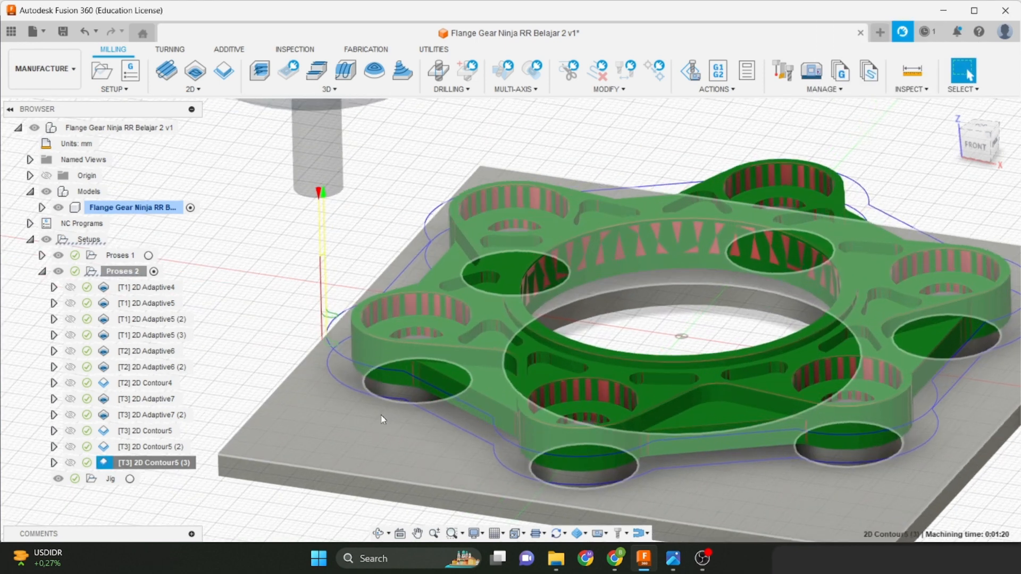
scroll(661, 334, "down", 1)
middle_click_drag(660, 334, 559, 336)
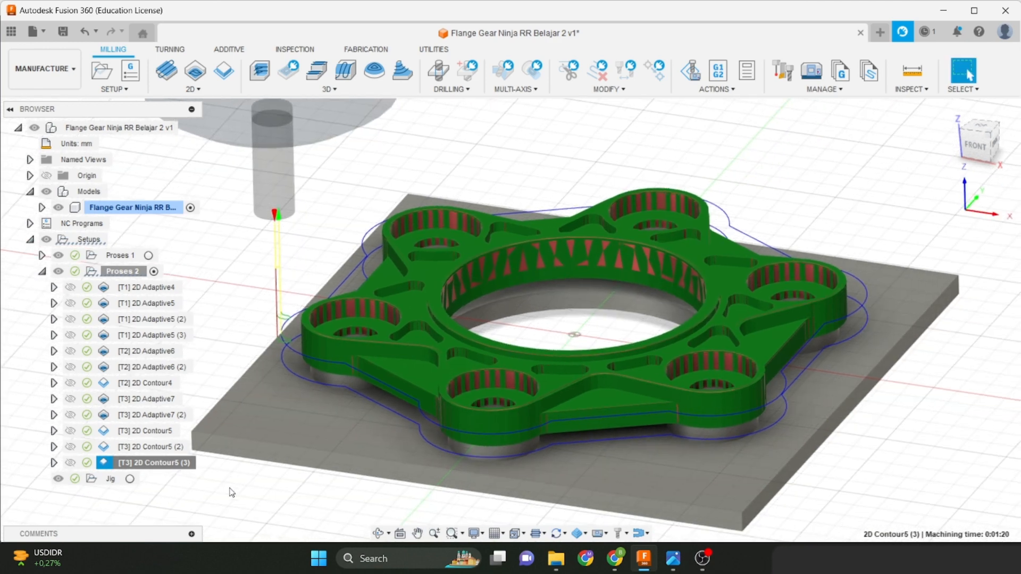
Compare the toolpaths of 2D Contour5, 2D Contour5 (2) and 2D Contour5 (3) around the ring and outer profile.
left_click(164, 448)
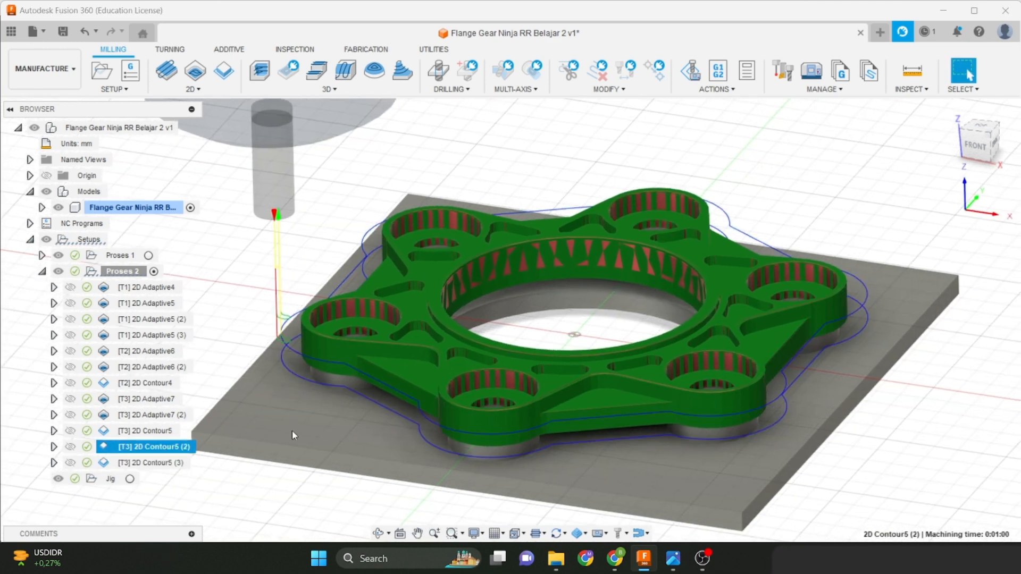
scroll(292, 430, "up", 4)
scroll(367, 324, "up", 2)
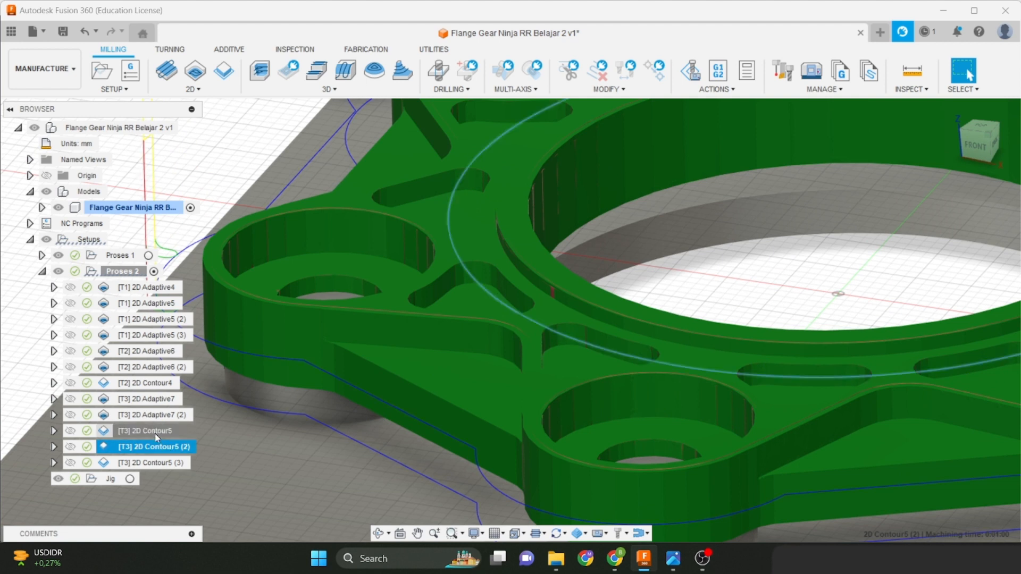
left_click(117, 431)
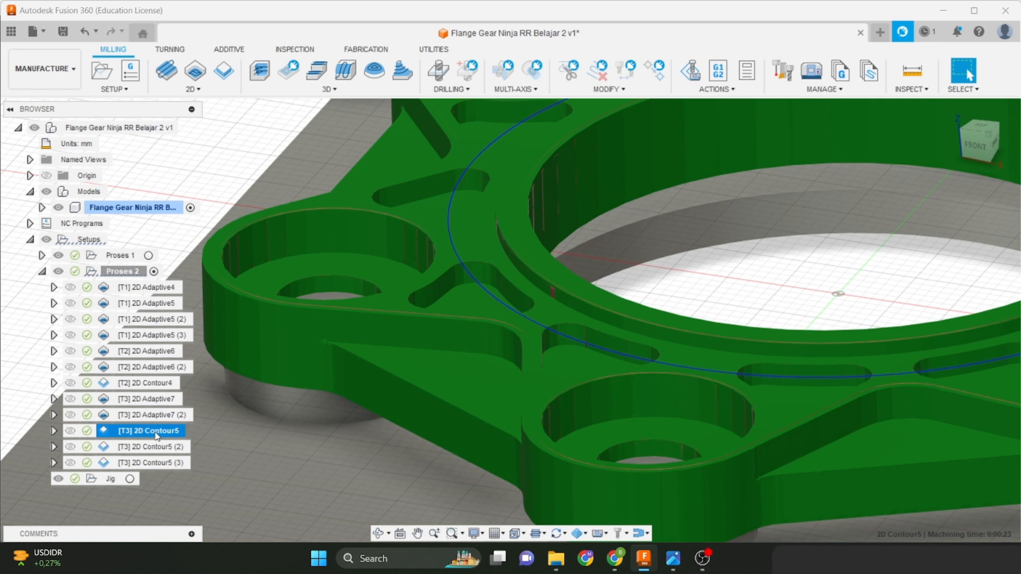
left_click(157, 446)
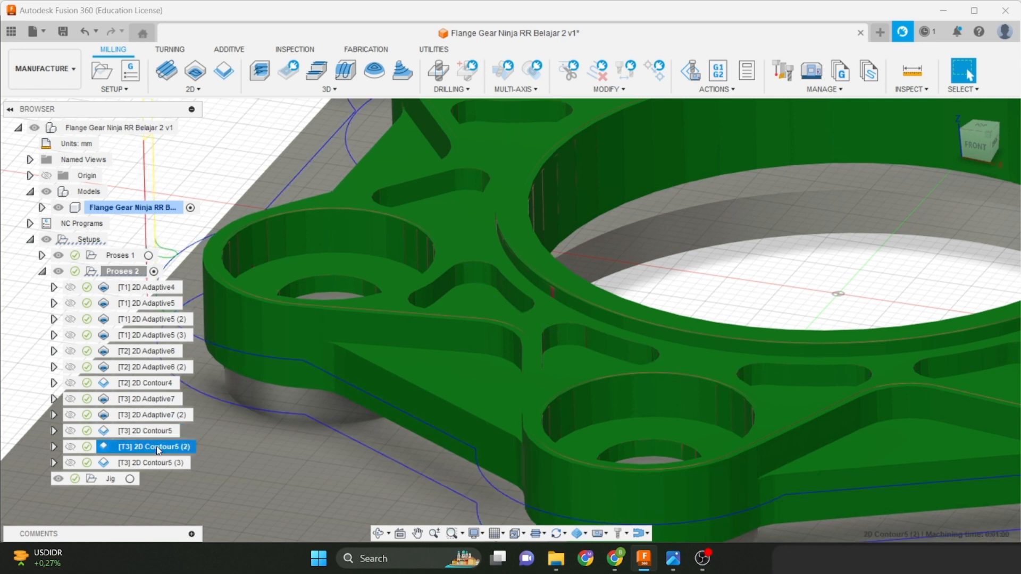
left_click(163, 464)
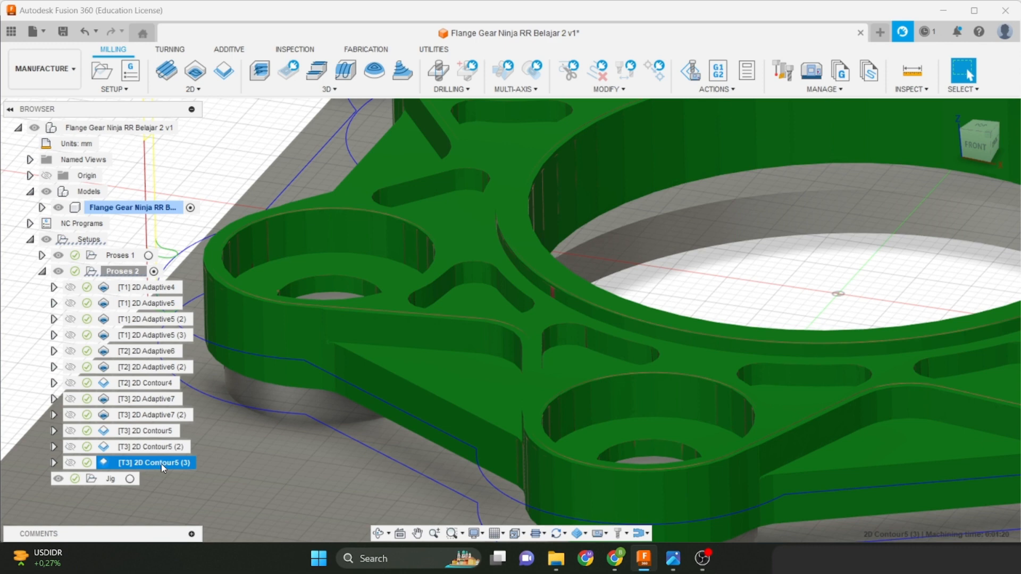
scroll(162, 464, "down", 6)
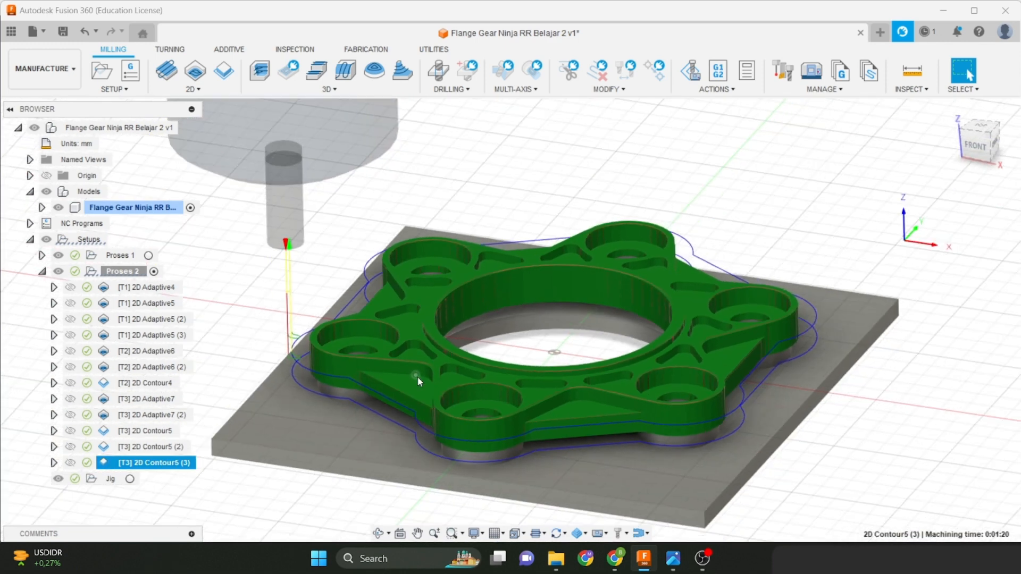
Examine the triangular ledges and side walls between the flange's outer bosses for surfaces that still need contouring.
middle_click_drag(417, 376, 488, 343)
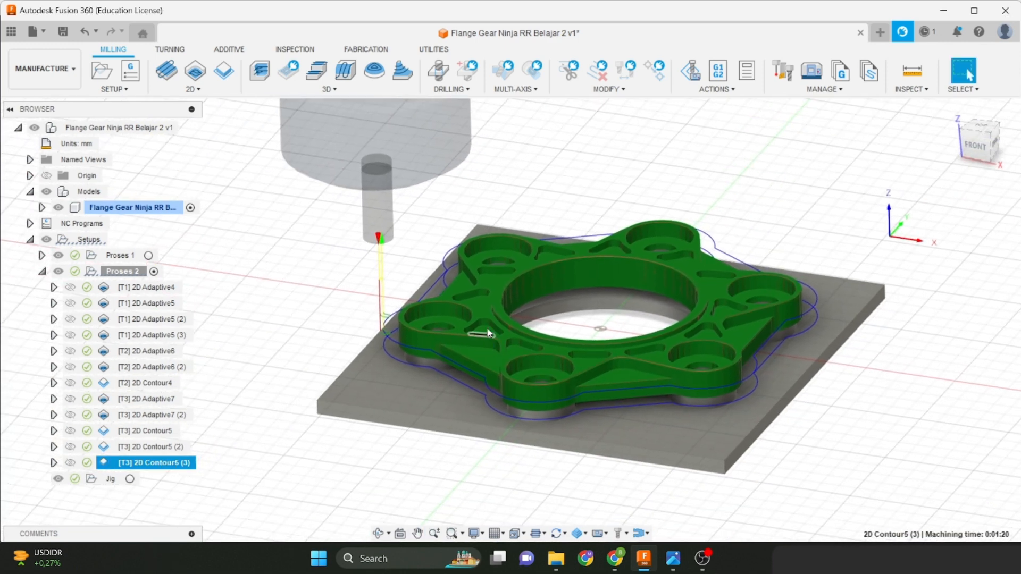
scroll(526, 272, "up", 2)
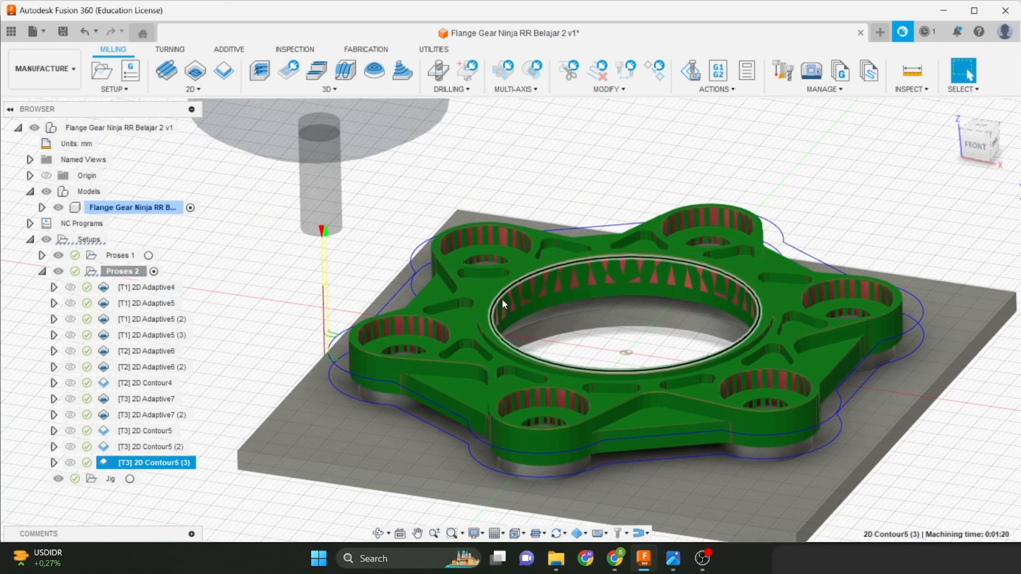
scroll(502, 299, "up", 2)
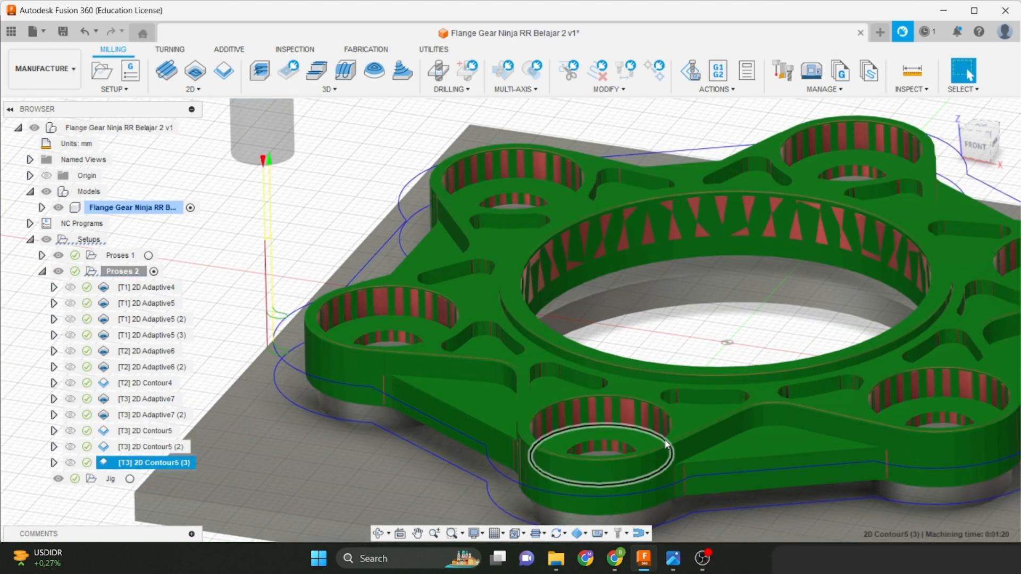
scroll(692, 468, "up", 4)
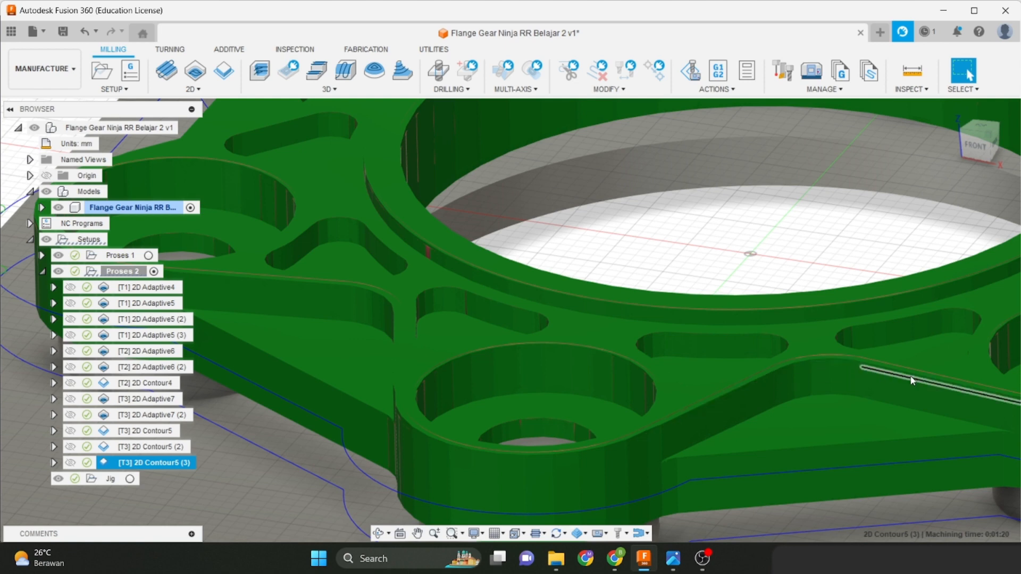
scroll(952, 424, "down", 5)
scroll(835, 360, "down", 2)
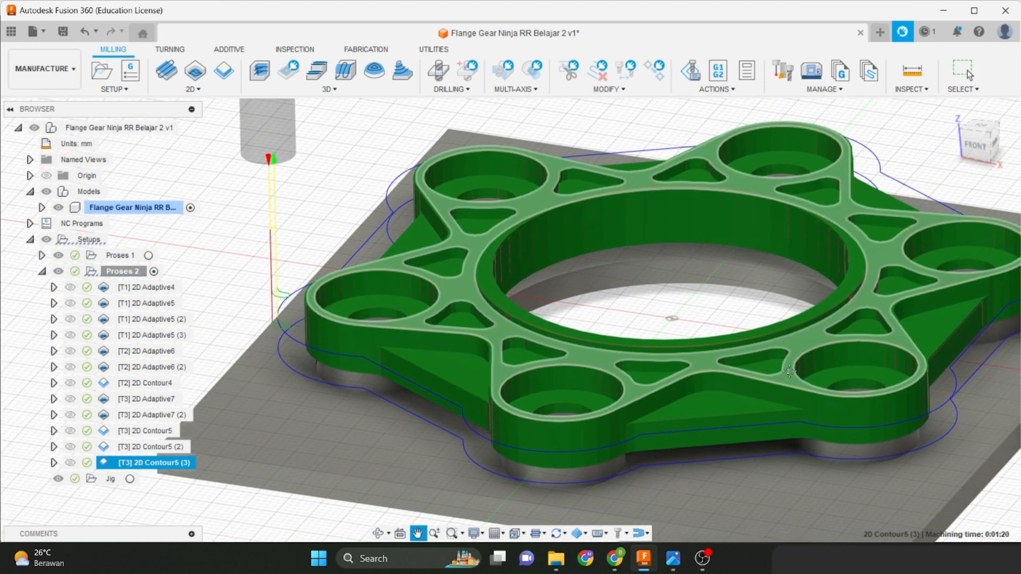
scroll(713, 383, "up", 5)
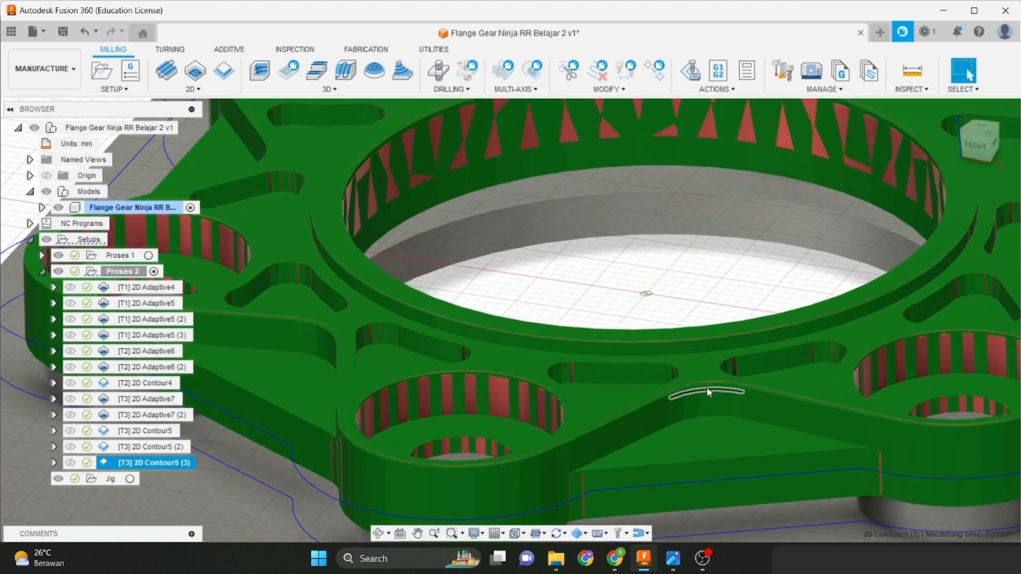
scroll(708, 392, "up", 2)
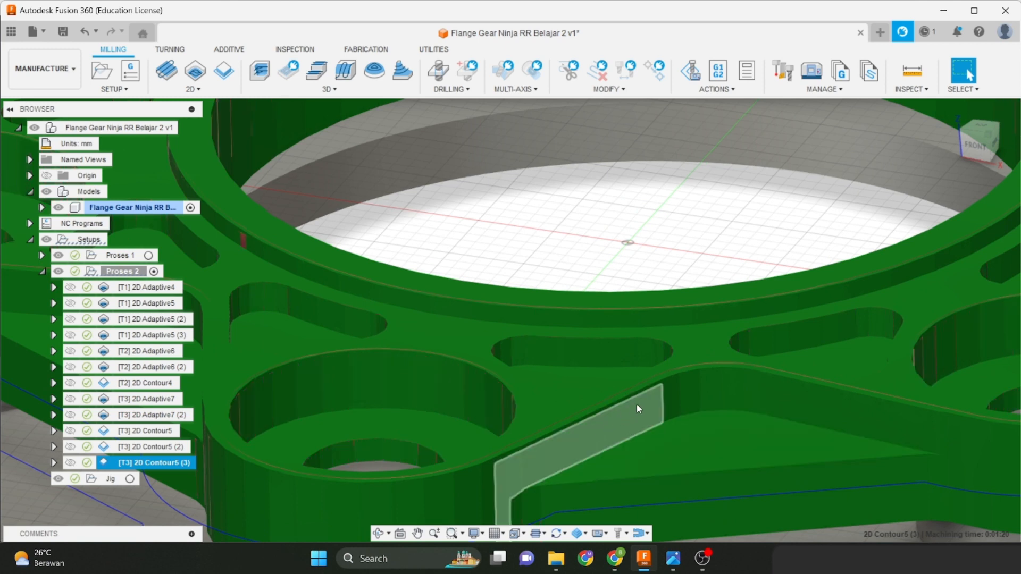
scroll(833, 413, "down", 3)
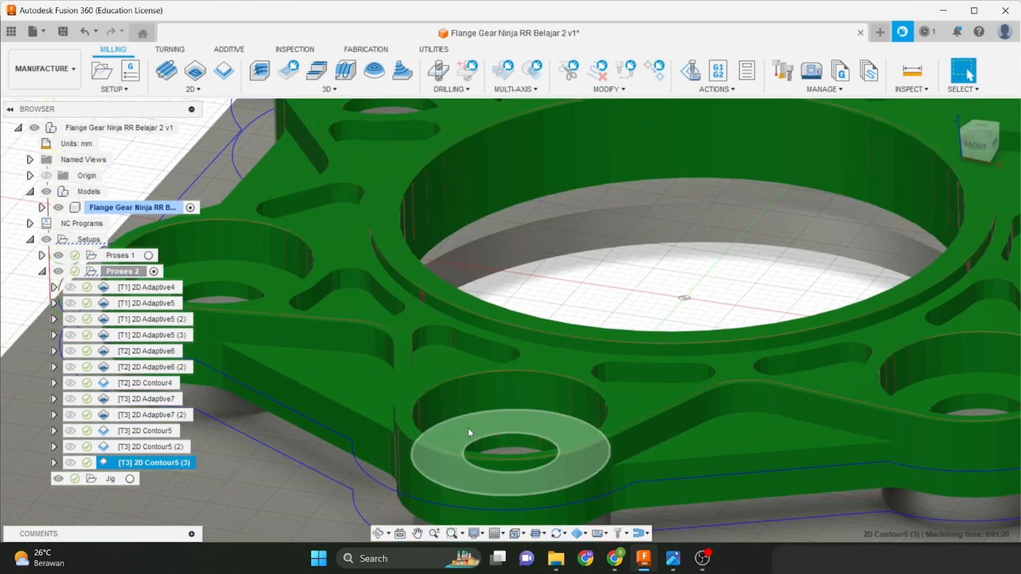
Duplicate the finishing operation 2D Contour5 (3) and open the copy for editing.
right_click(167, 464)
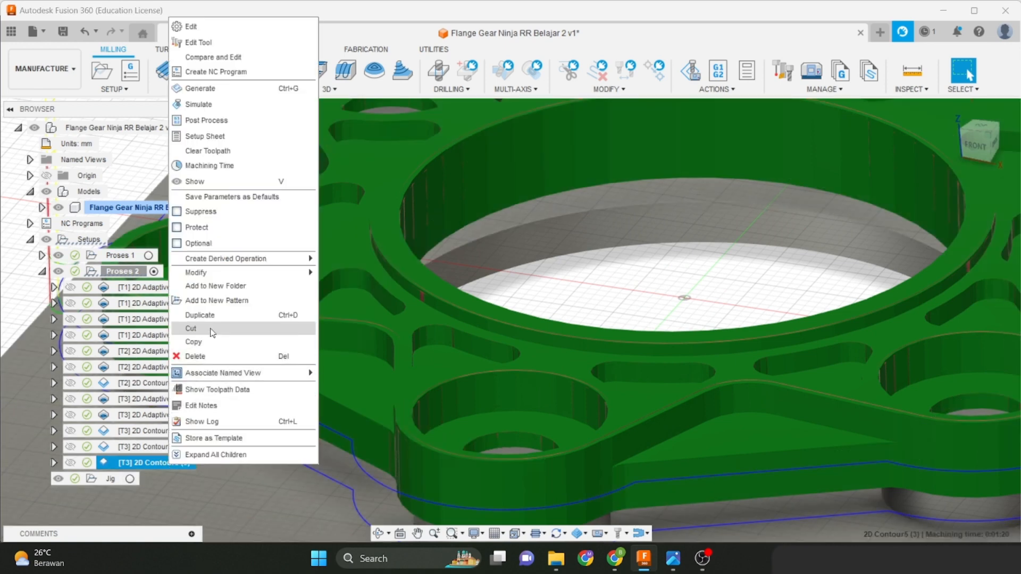
left_click(213, 315)
right_click(161, 481)
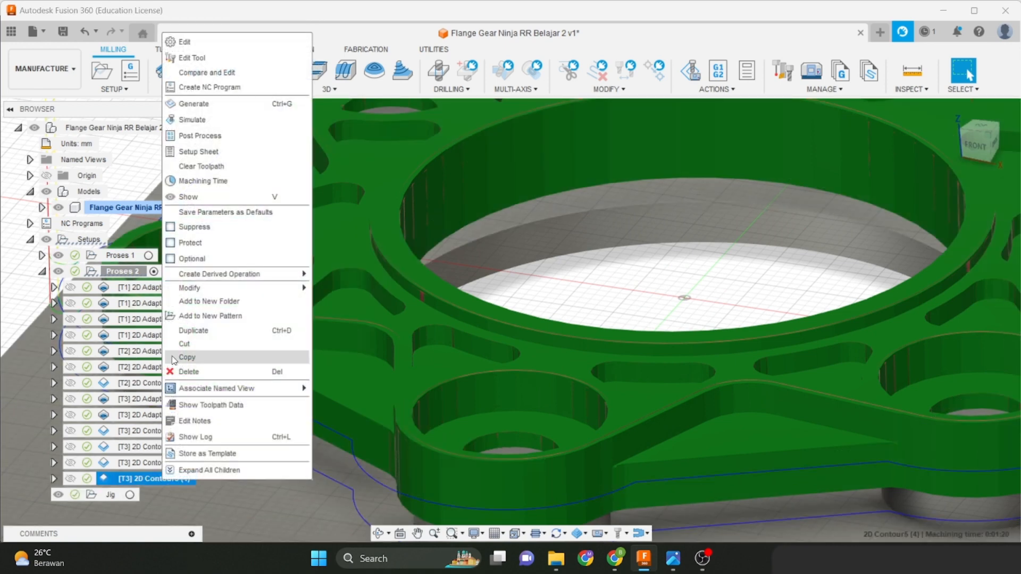
left_click(183, 42)
Set the new copy's cutting feedrate to 800 mm/min and clear its outer profile contour selection.
scroll(534, 156, "down", 5)
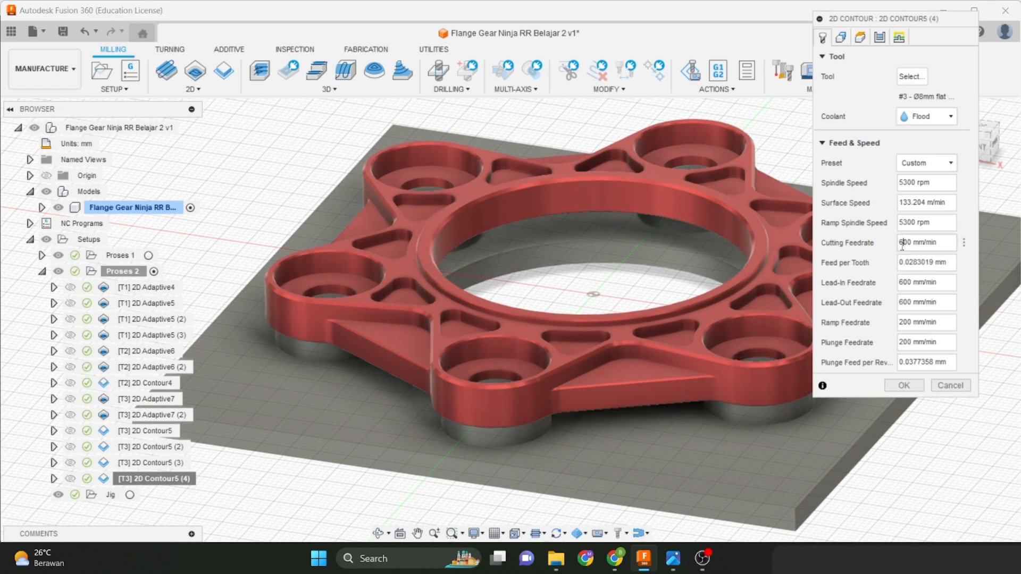
type("8")
left_click(841, 37)
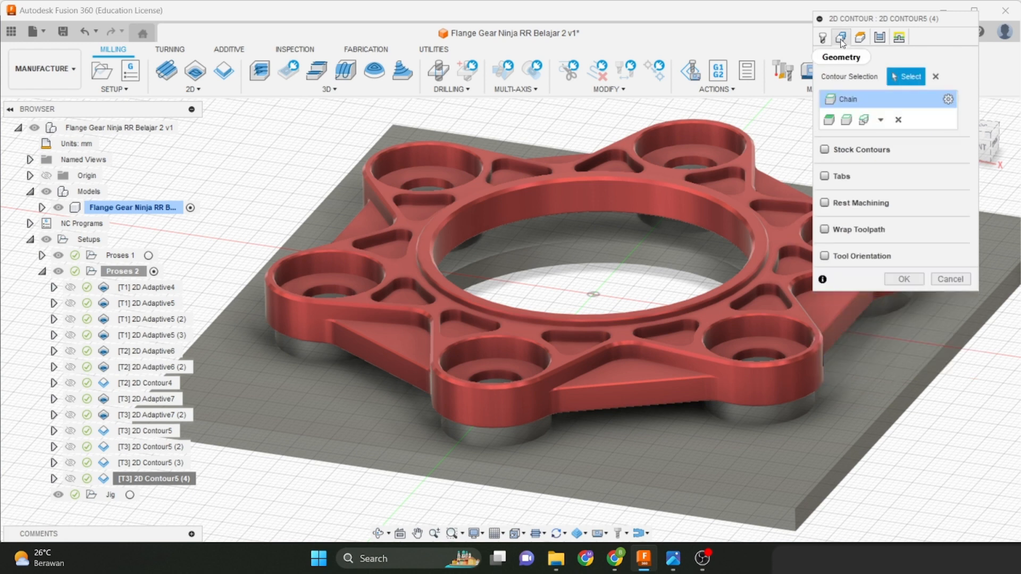
left_click(936, 76)
Try selecting the inner edge of the front triangular ledge as the contour chain, inspect its end, and clear the selection.
scroll(579, 398, "up", 5)
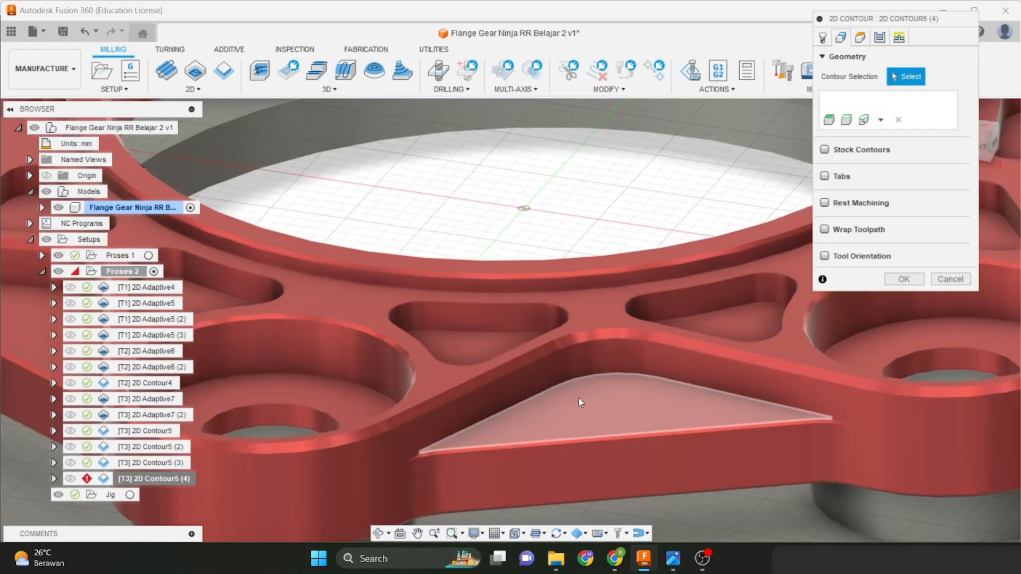
left_click(548, 390)
mouse_move(512, 429)
middle_mouse_down()
mouse_move(552, 395)
mouse_move(498, 415)
middle_mouse_up()
scroll(537, 391, "up", 1)
scroll(534, 392, "down", 1)
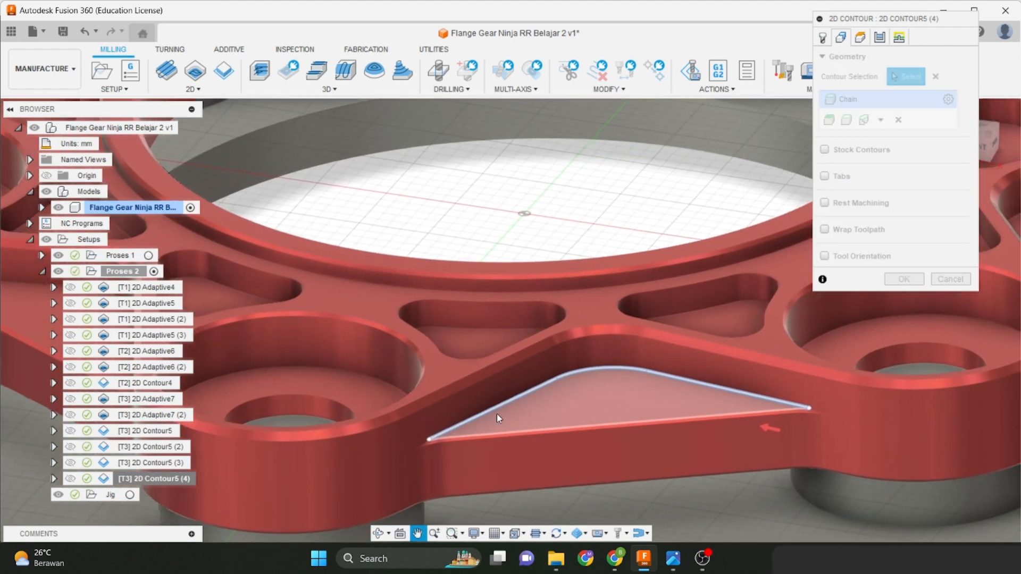
scroll(503, 418, "up", 1)
scroll(472, 435, "up", 2)
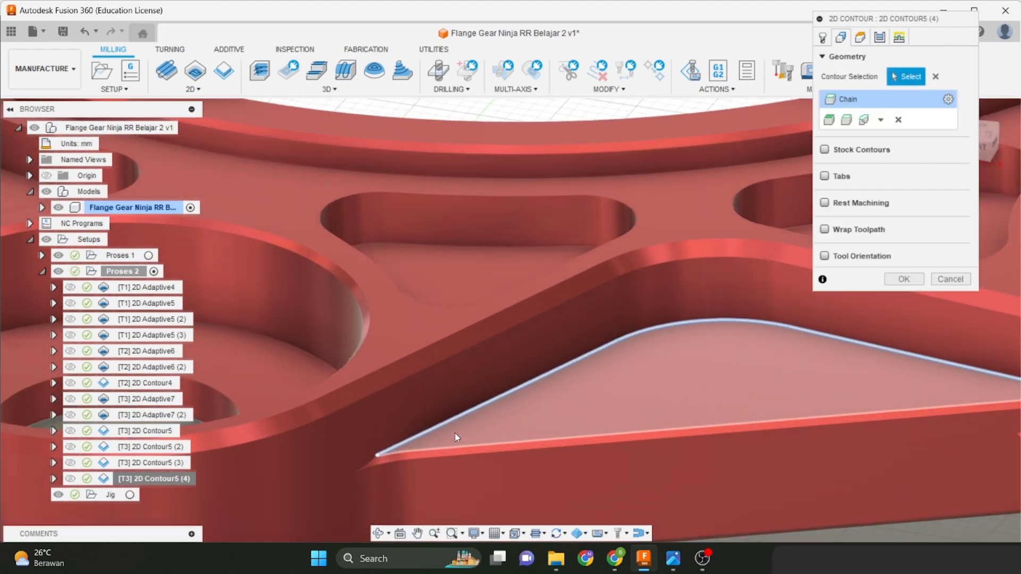
scroll(379, 459, "up", 2)
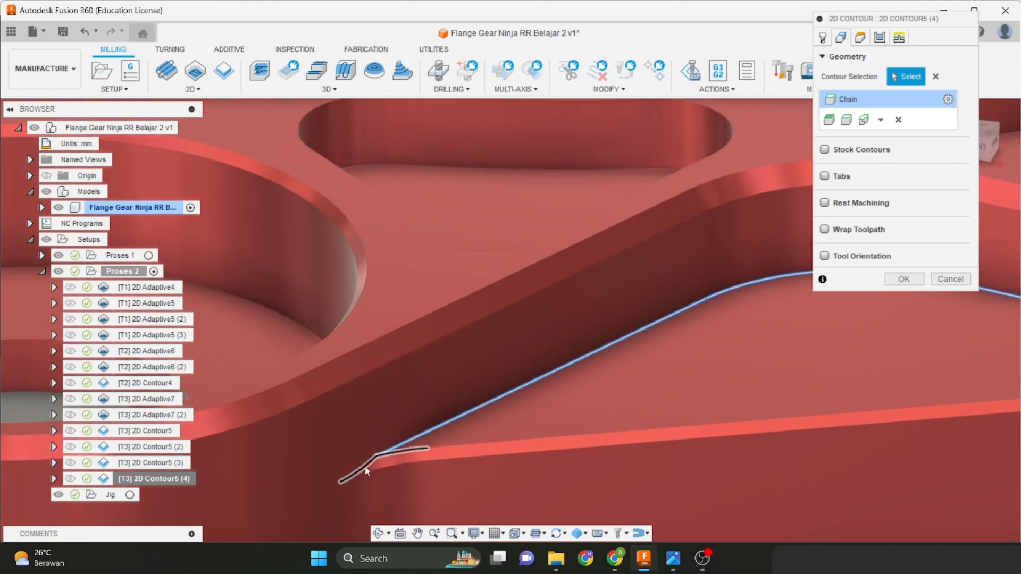
scroll(372, 462, "down", 5)
middle_click_drag(605, 410, 682, 363)
left_click(935, 77)
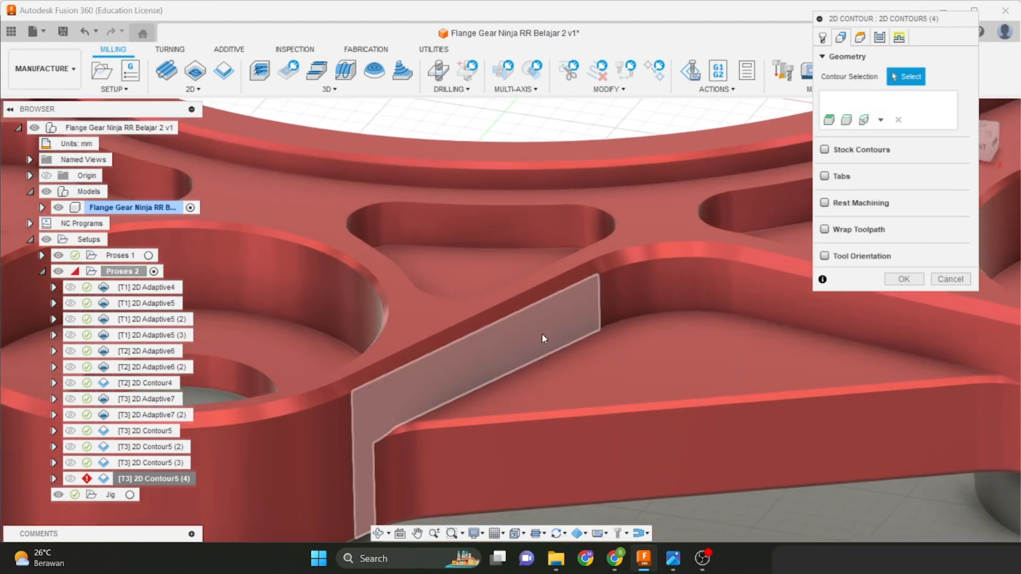
Select the inner edge of the front triangular ledge as the contour and keep it an open chain after trying closed mode.
left_click(497, 386)
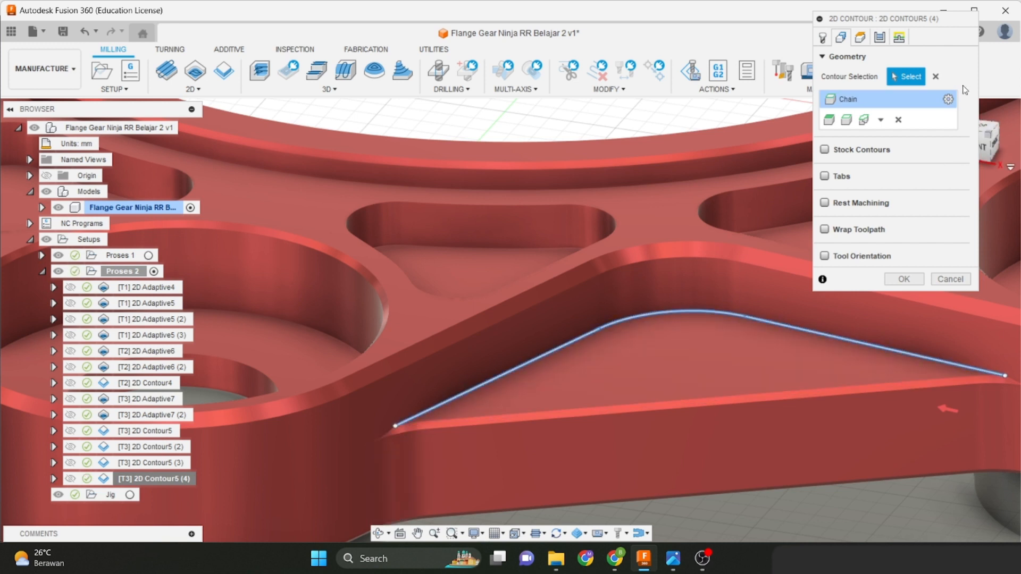
left_click(936, 76)
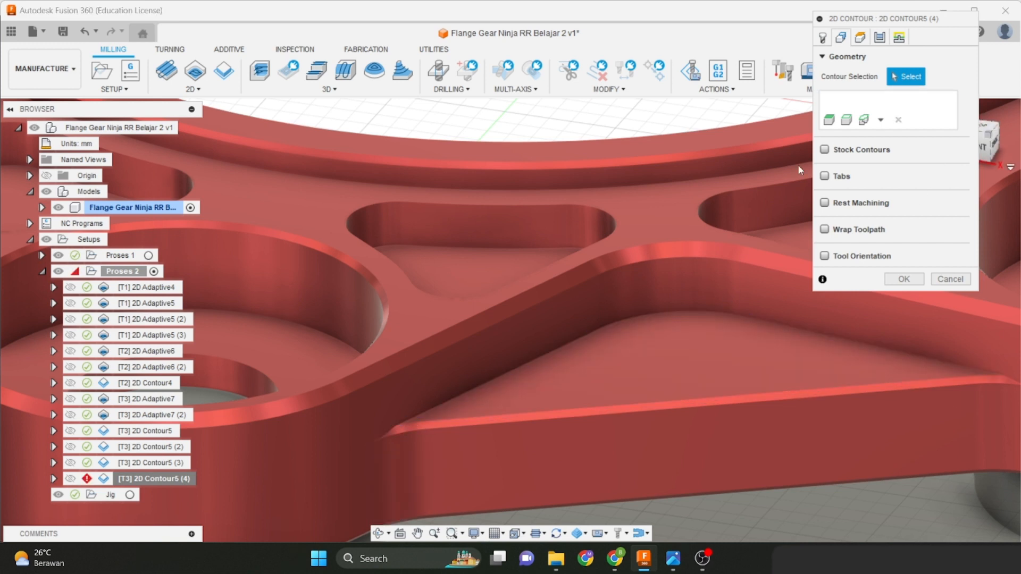
left_click(506, 374)
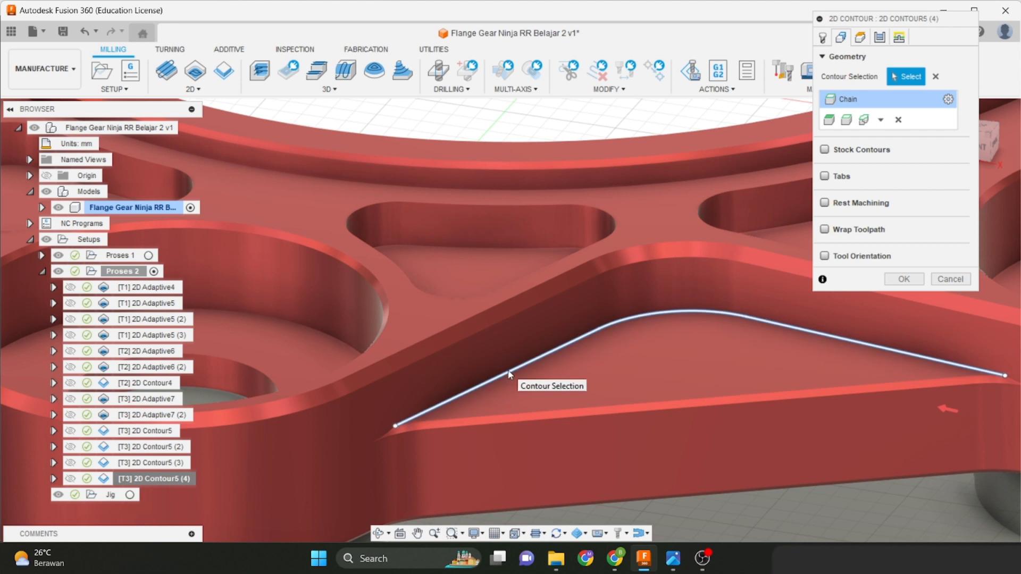
left_click(509, 371)
left_click_drag(930, 187, 698, 91)
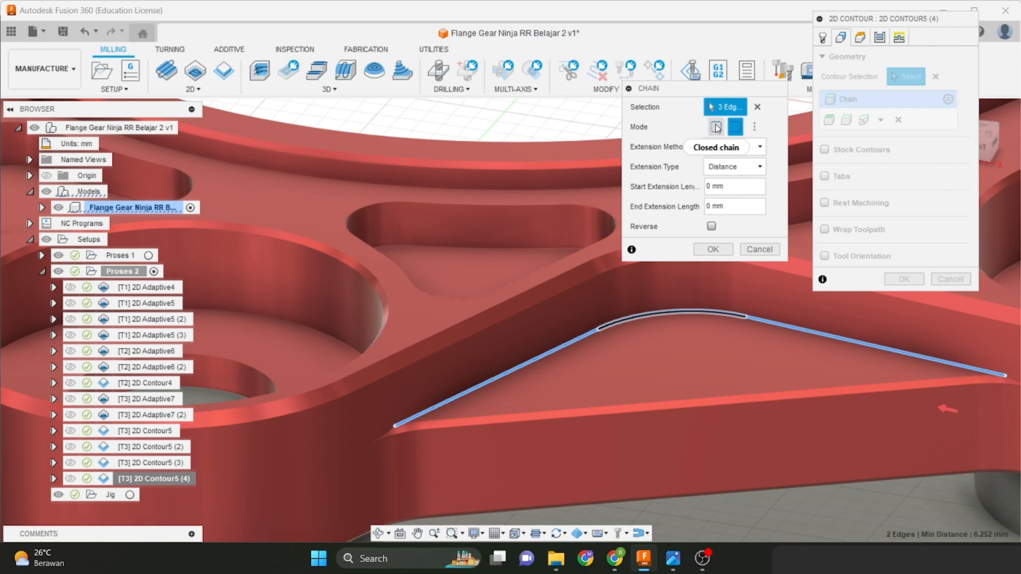
left_click(717, 127)
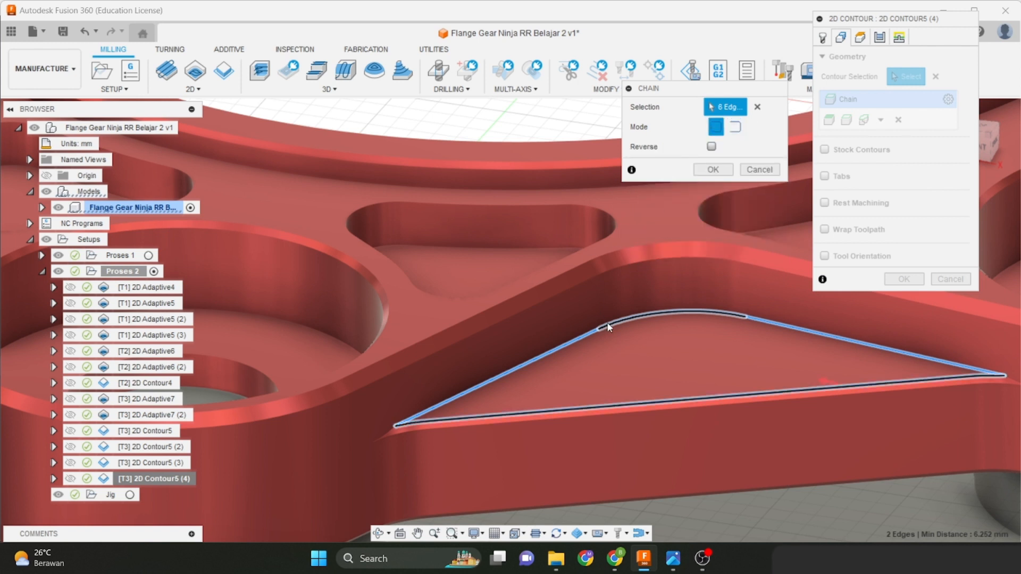
left_click(701, 128)
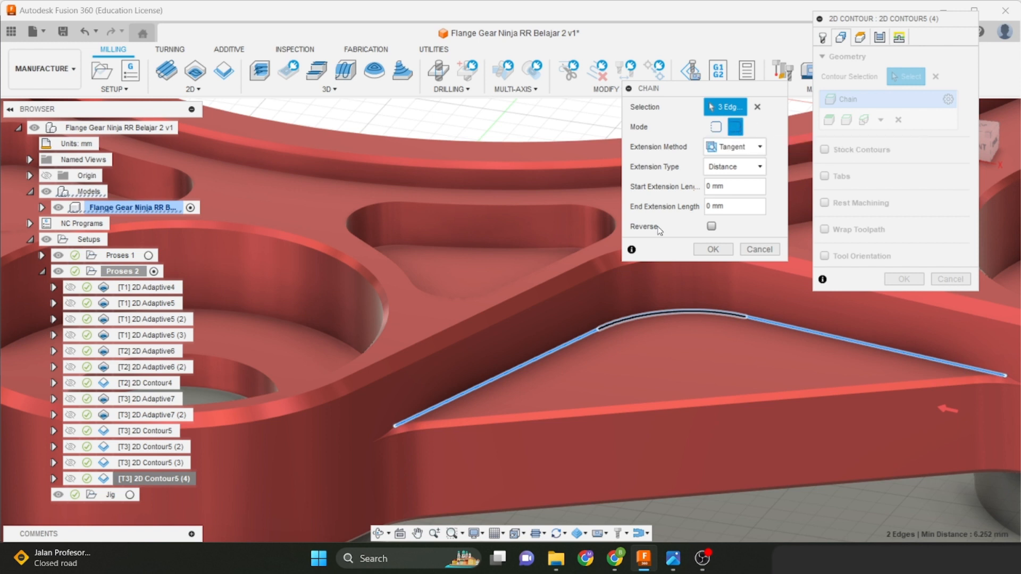
left_click(632, 317)
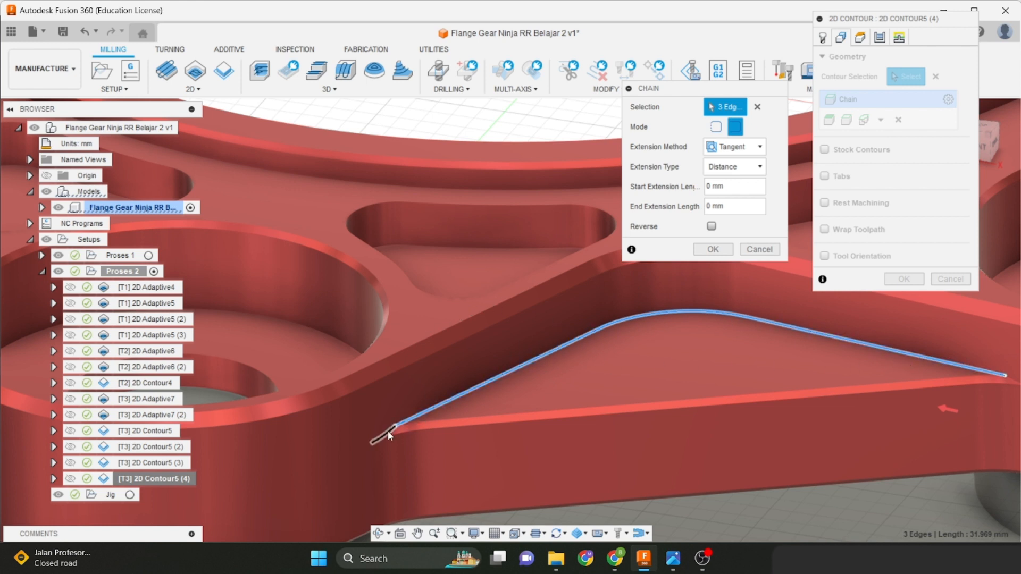
Extend the front ledge's open chain with the short edges at both ends where the ledge meets the bosses.
left_click(390, 430)
middle_click_drag(592, 416, 519, 395, "shift")
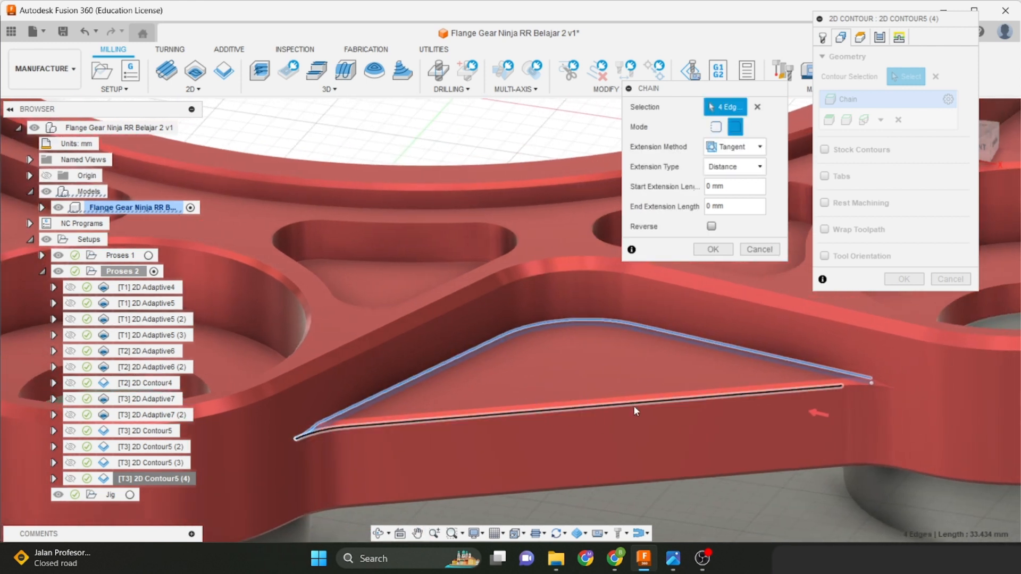
scroll(867, 400, "up", 1)
left_click(888, 382)
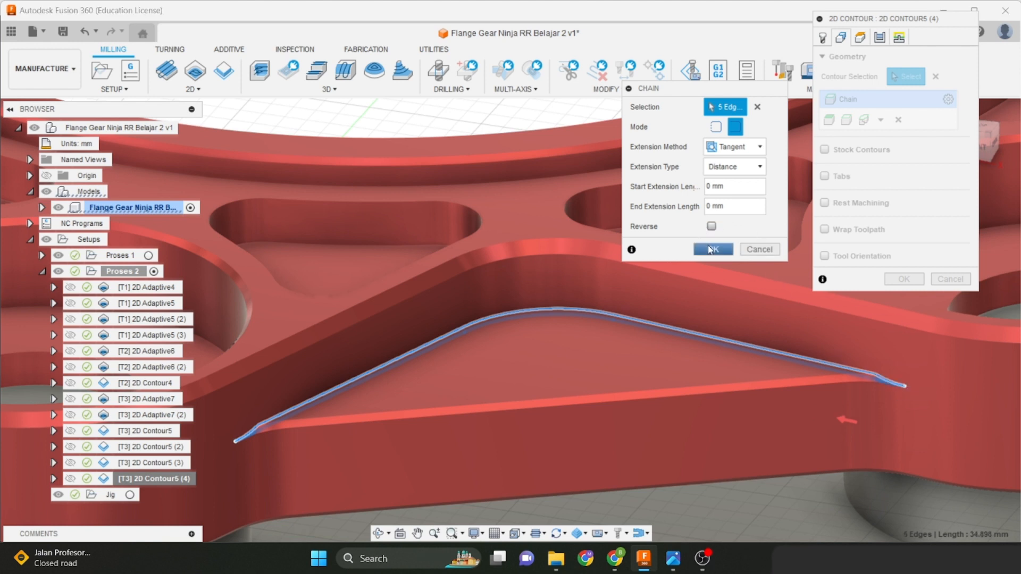
left_click(709, 246)
Examine the extended chain's ends on the front ledge and review its chain settings.
scroll(607, 297, "down", 1)
middle_click_drag(457, 379, 524, 343)
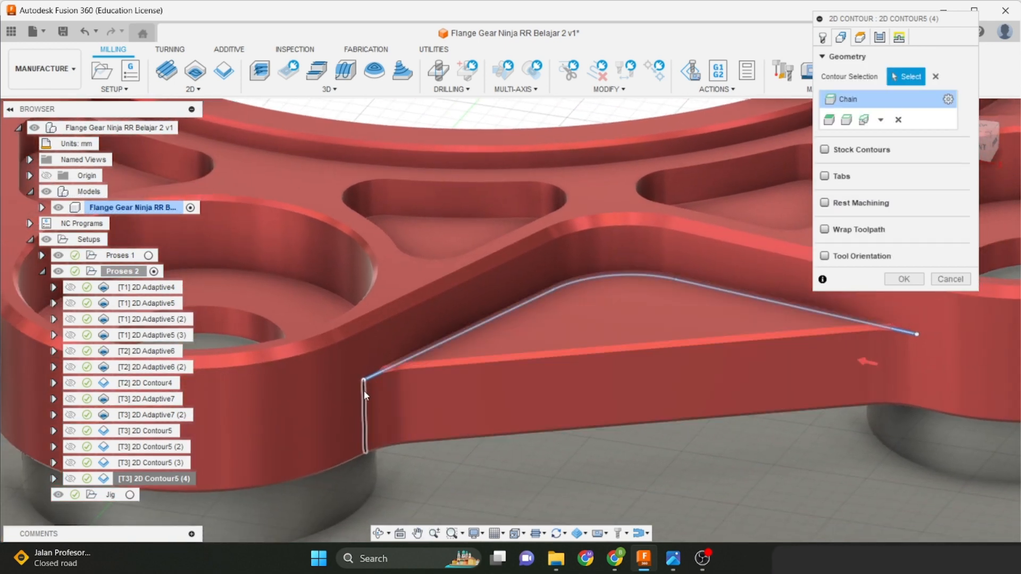
scroll(463, 336, "up", 2)
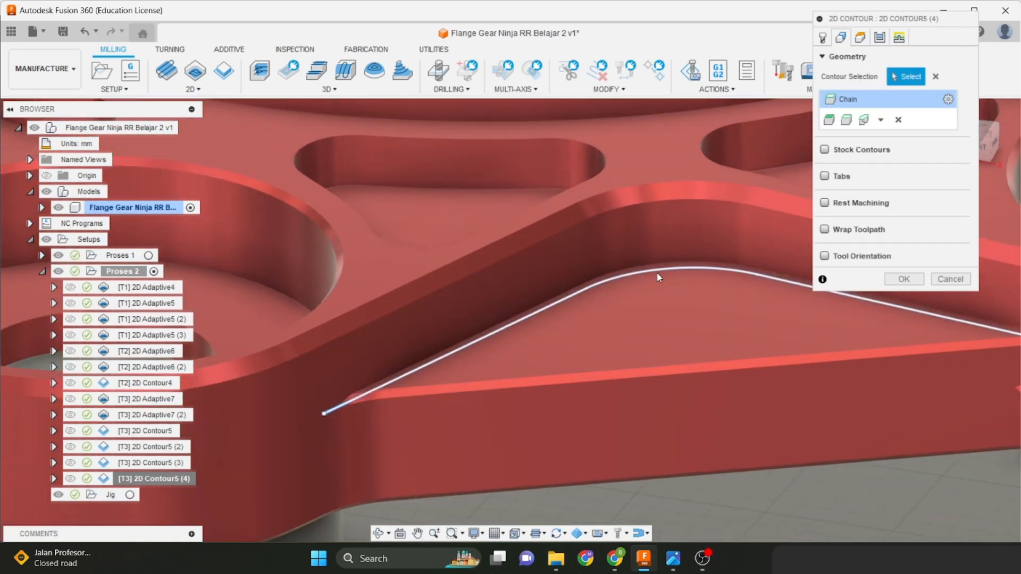
middle_click_drag(640, 277, 629, 308)
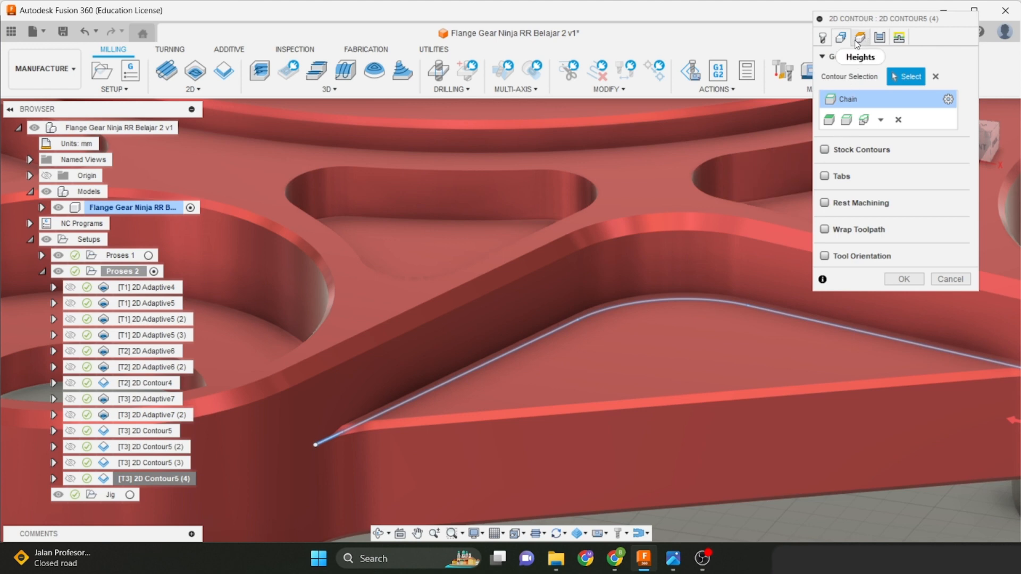
scroll(680, 237, "down", 5)
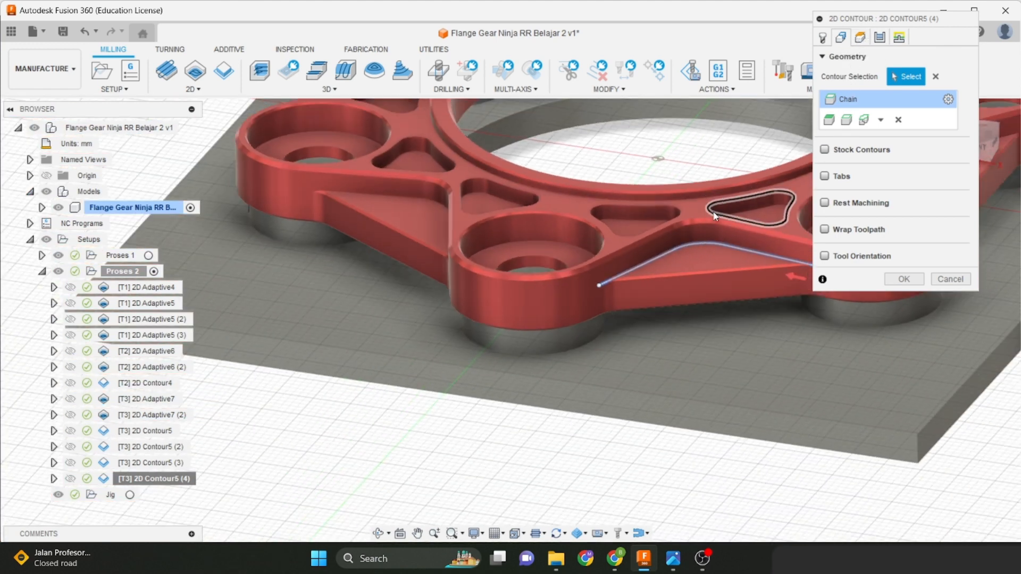
middle_click_drag(713, 212, 704, 287)
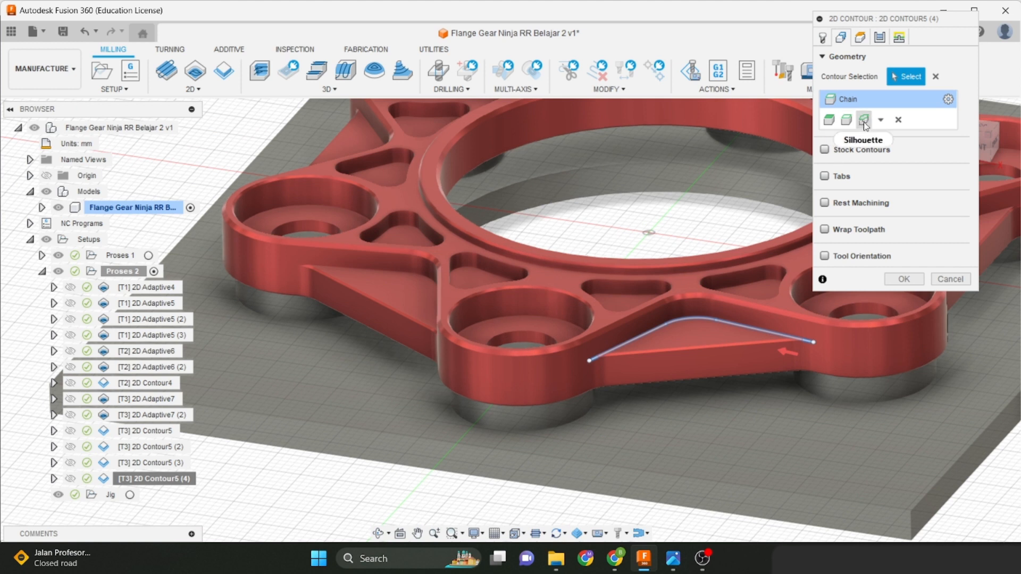
left_click(948, 100)
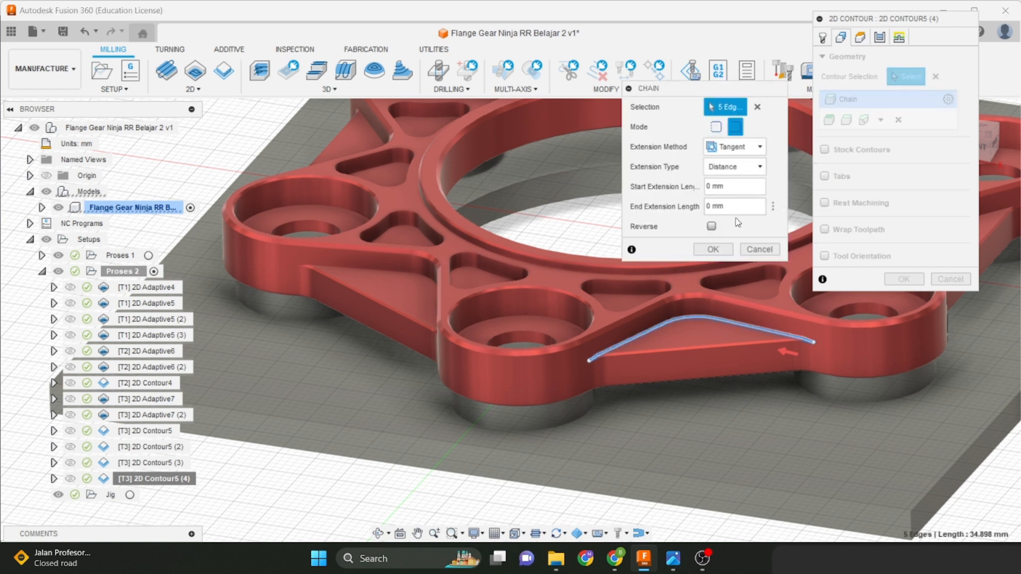
left_click(723, 252)
Add the inner edge of the neighbouring triangular ledge as a second open contour chain and open it for editing.
scroll(725, 254, "down", 1)
middle_click_drag(725, 255, 568, 337)
scroll(686, 309, "up", 3)
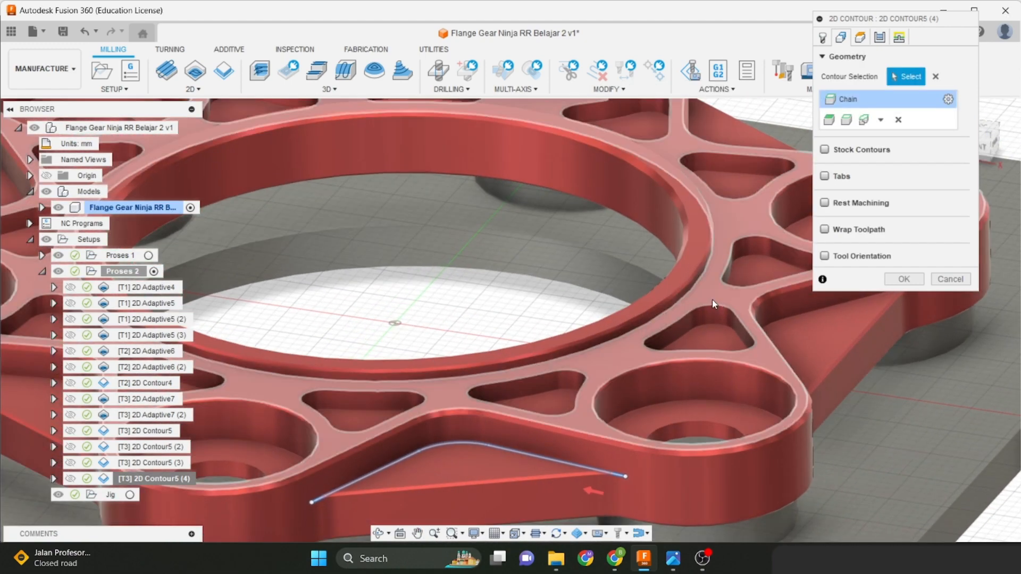
middle_click_drag(707, 333, 607, 328)
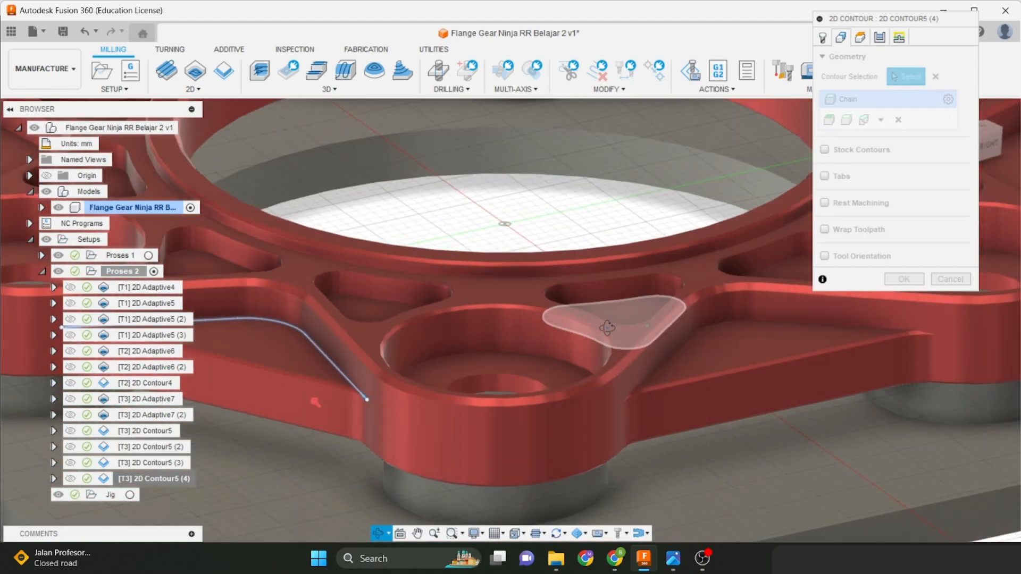
left_click(694, 331)
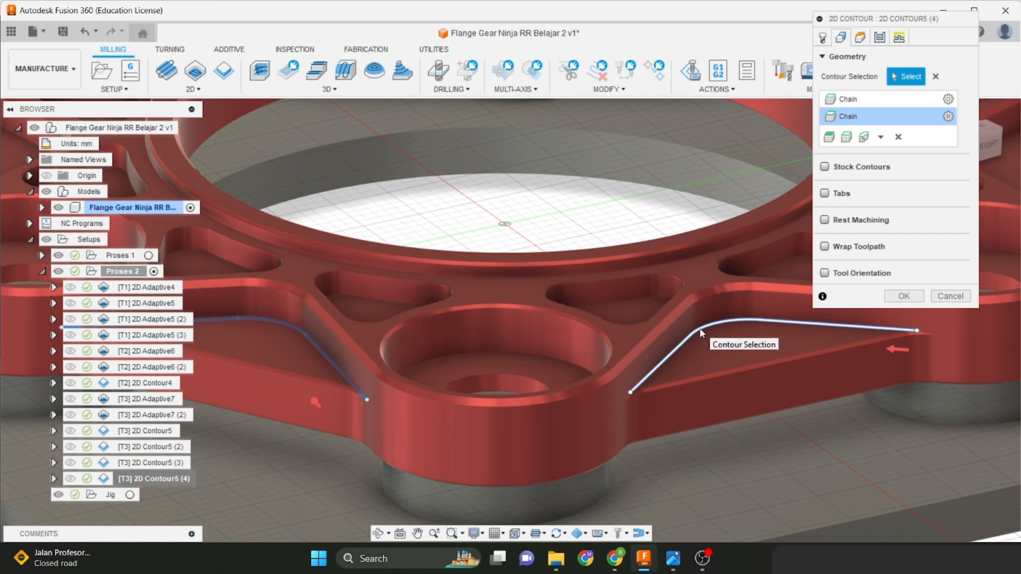
left_click(701, 333)
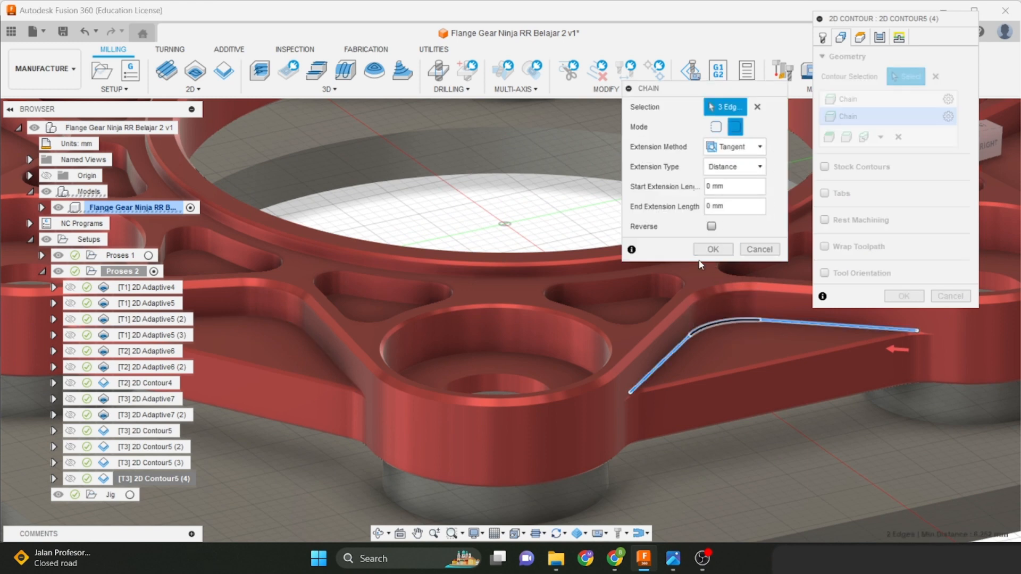
Extend the second ledge's chain with the short end edges where the ledge runs into the bosses.
scroll(637, 396, "up", 2)
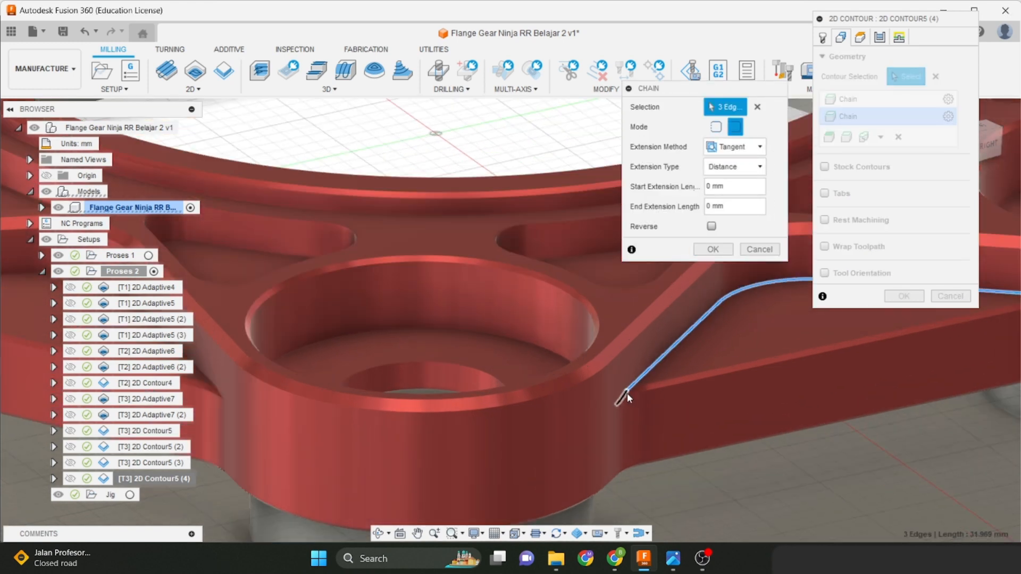
left_click(624, 395)
scroll(741, 371, "down", 1)
middle_click_drag(922, 334, 741, 402)
scroll(741, 402, "up", 3)
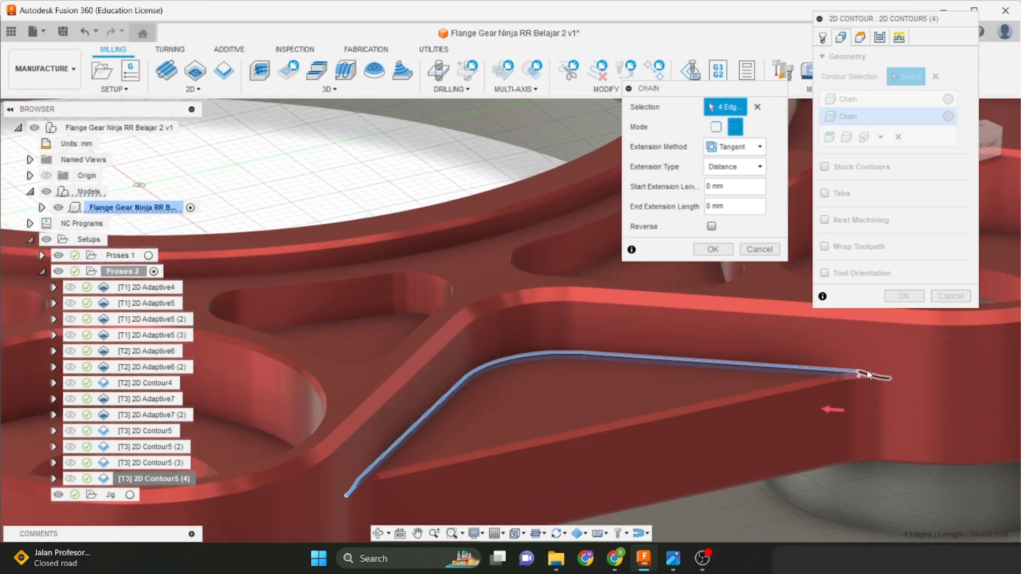
Add the short end edge at the pocket corner to the second contour chain and accept the chain.
left_click(876, 377)
scroll(787, 337, "down", 1)
left_click(720, 249)
scroll(688, 343, "down", 4)
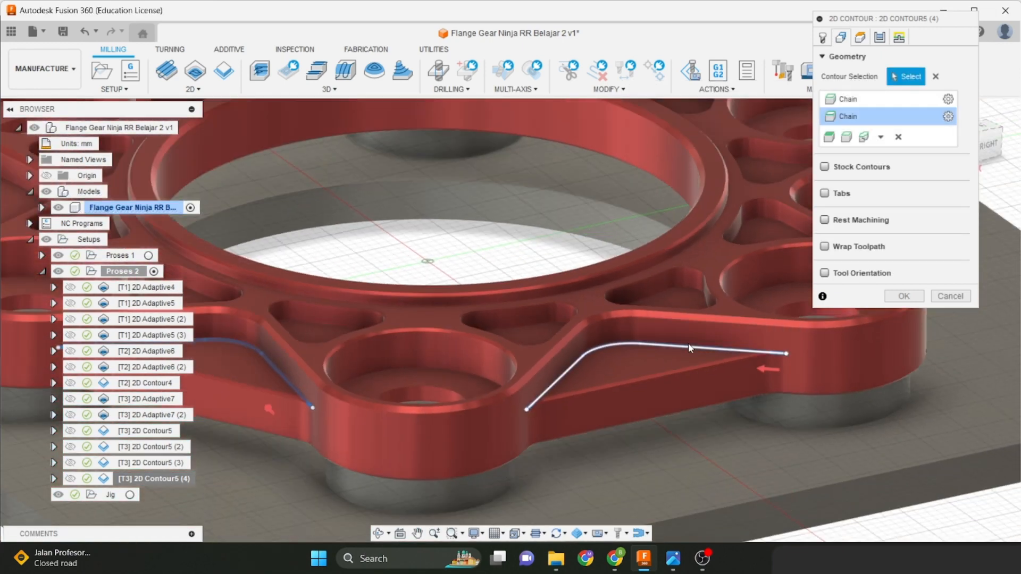
Add a third contour chain along the inner floor edges of the next triangular side pocket, including the short end edges at both corners.
middle_click_drag(688, 343, 506, 402)
middle_click_drag(707, 367, 558, 418, "shift")
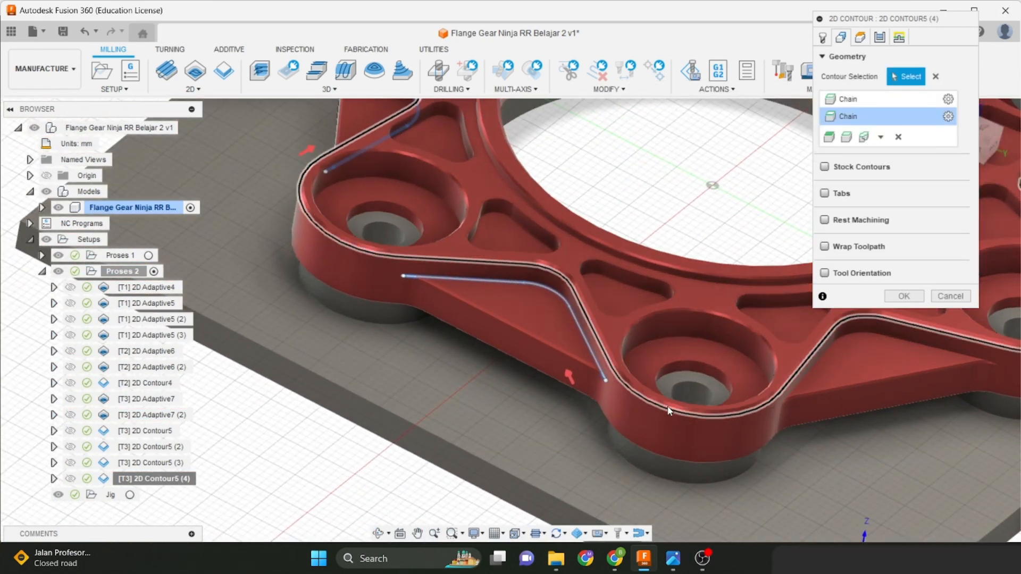
scroll(661, 420, "up", 1)
middle_click_drag(814, 392, 729, 354)
left_click(729, 357)
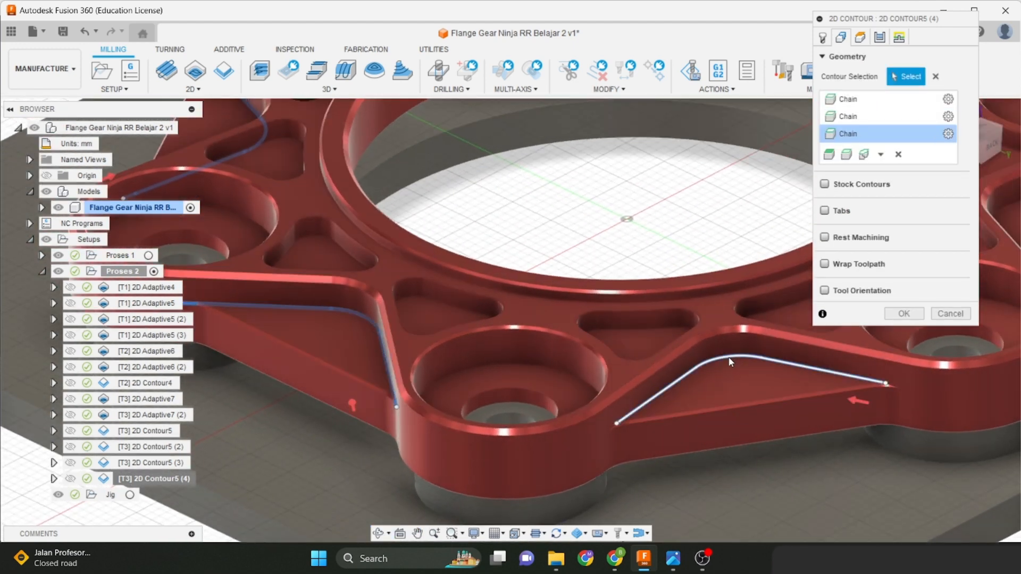
left_click(726, 360)
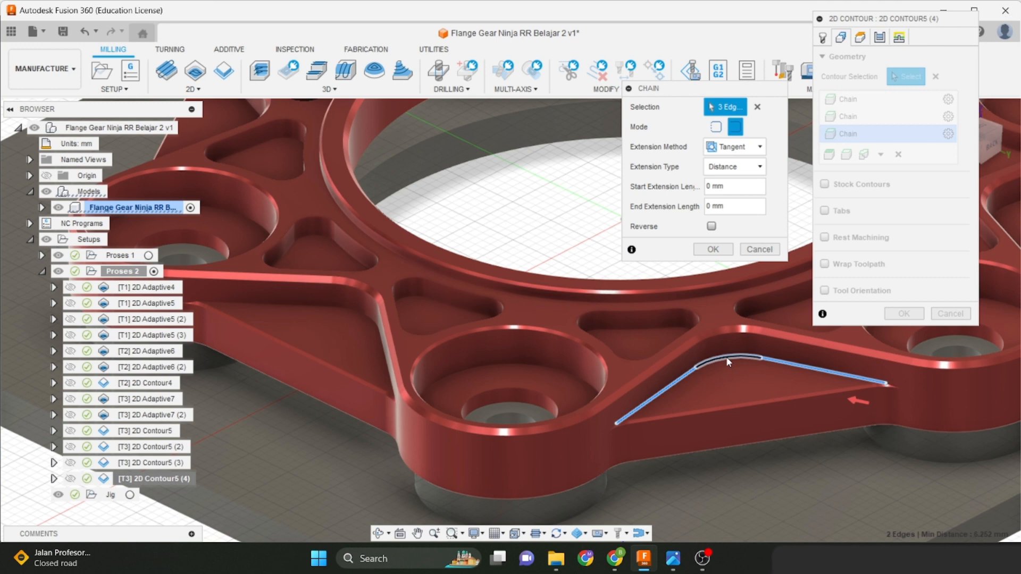
scroll(676, 407, "up", 3)
left_click(579, 437)
middle_click_drag(691, 421, 410, 458)
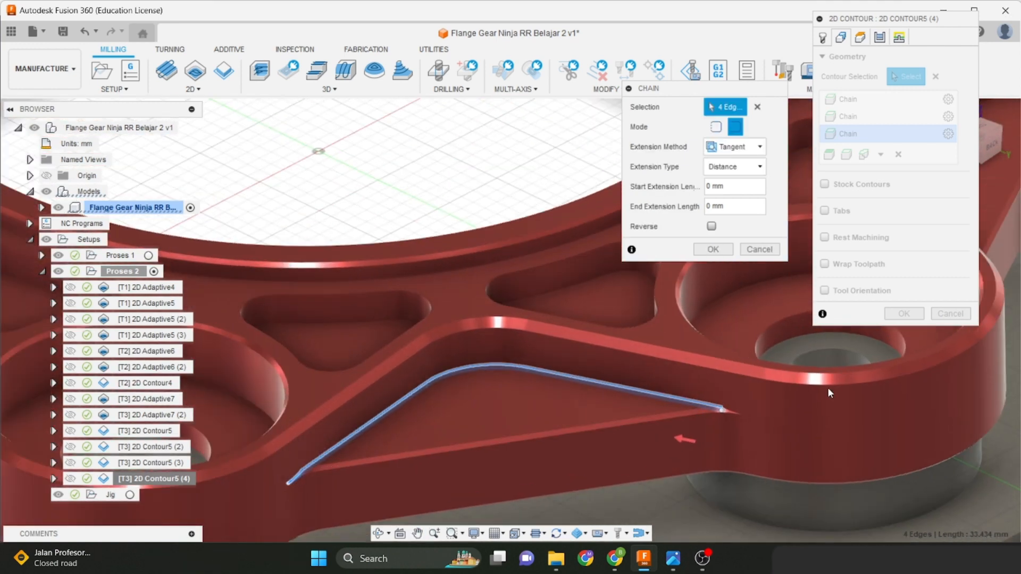
left_click(730, 409)
left_click(711, 248)
scroll(678, 352, "down", 3)
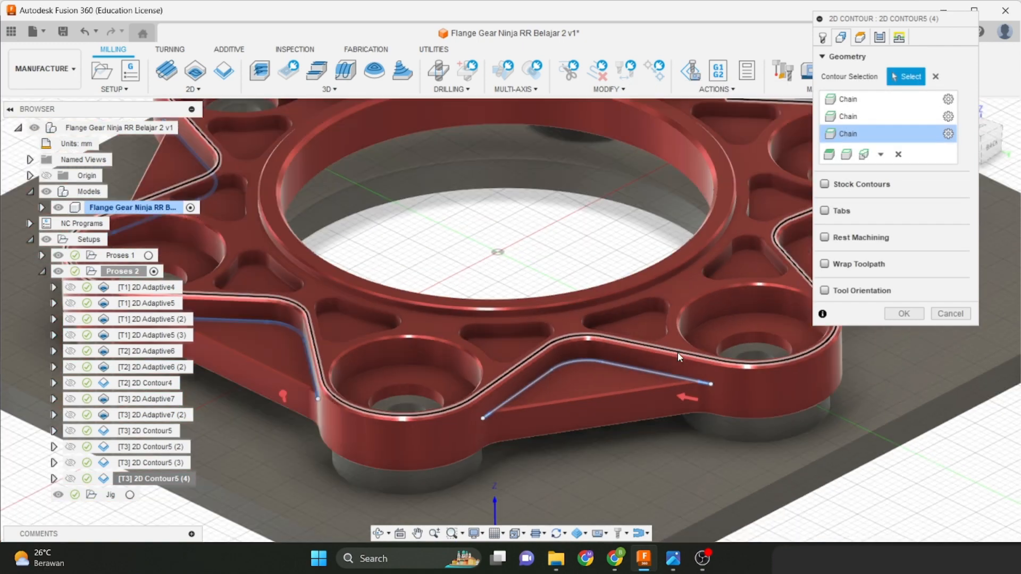
Select the floor edges of the following side pocket as the fourth chain, extended by the short edges at both ends.
middle_click_drag(677, 352, 514, 417)
middle_click_drag(651, 415, 499, 333)
scroll(498, 333, "up", 2)
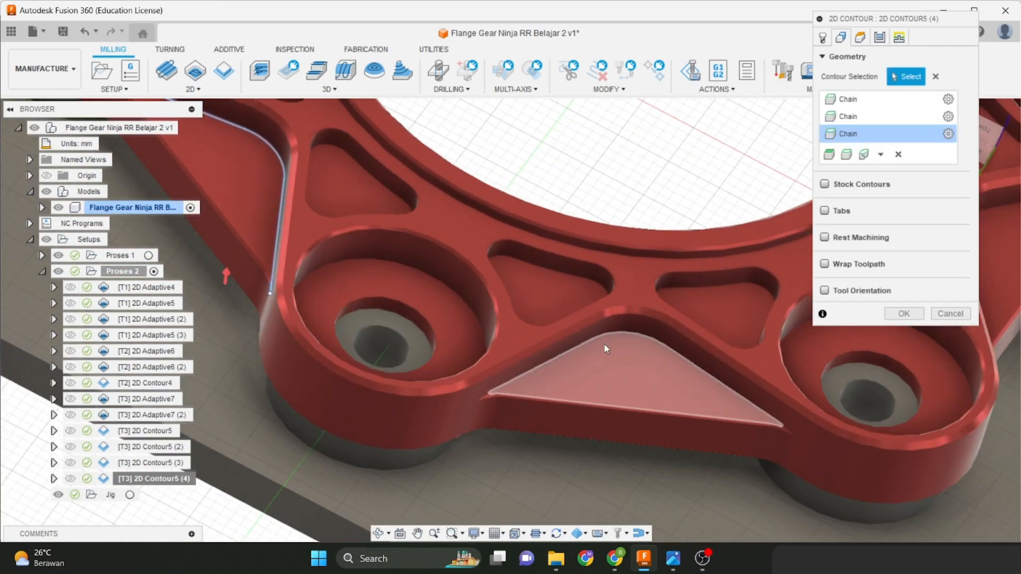
left_click(625, 331)
left_click(627, 343)
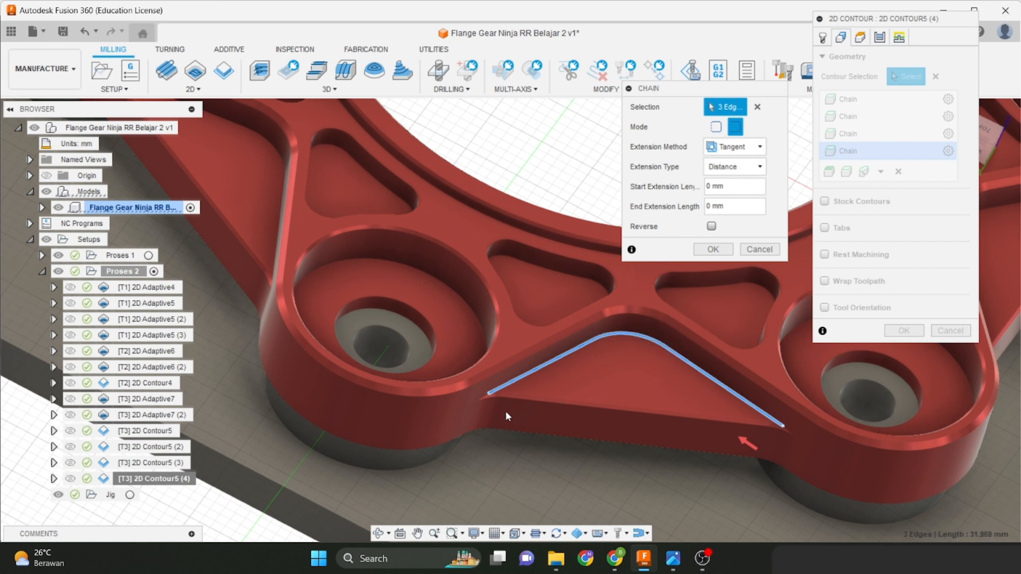
left_click(486, 392)
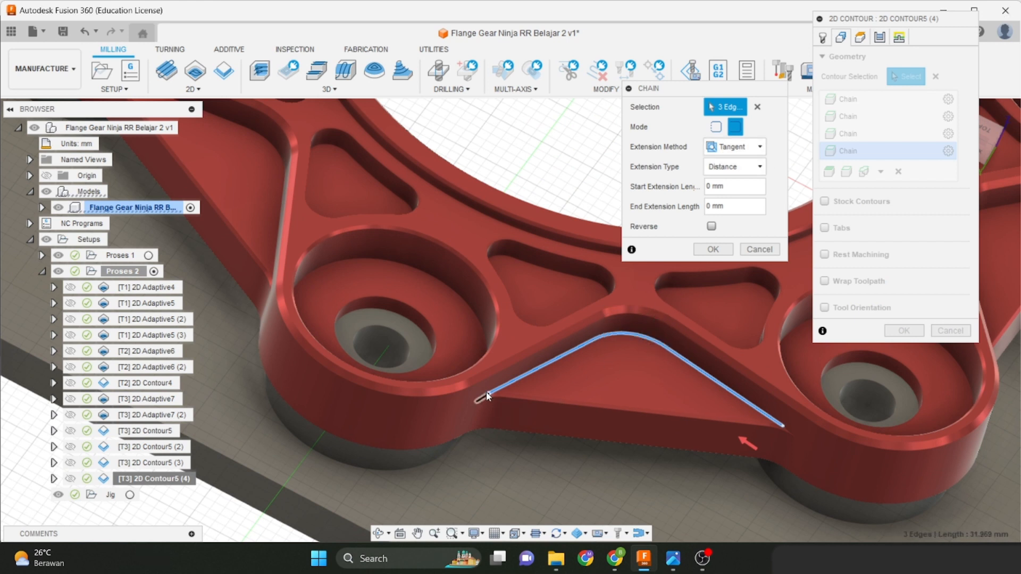
left_click(785, 426)
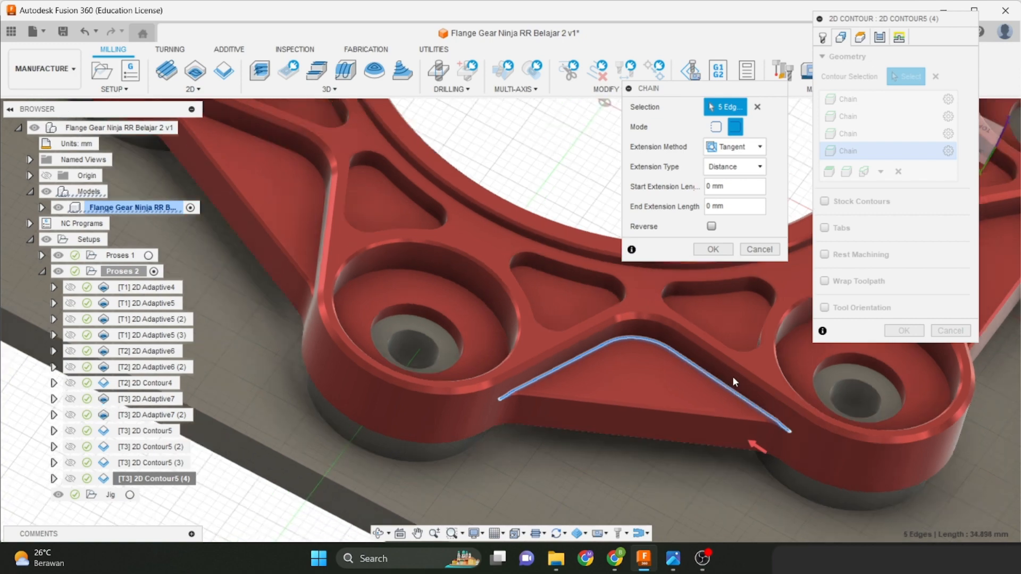
scroll(733, 382, "down", 2)
middle_click_drag(718, 351, 577, 438)
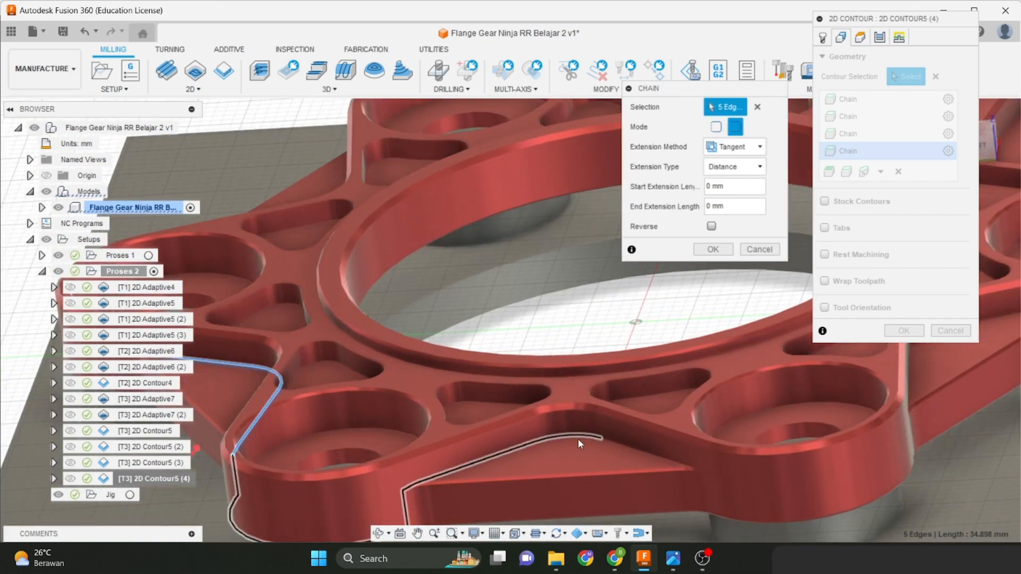
left_click(709, 251)
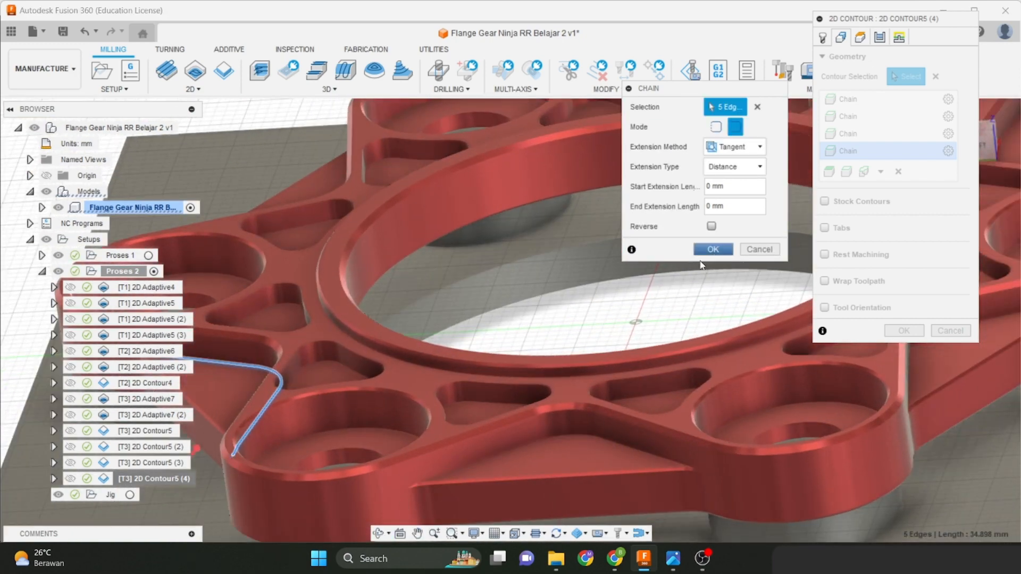
Create a fifth chain on the adjacent side pocket's floor edges, adding the short edge at each end.
left_click(572, 439)
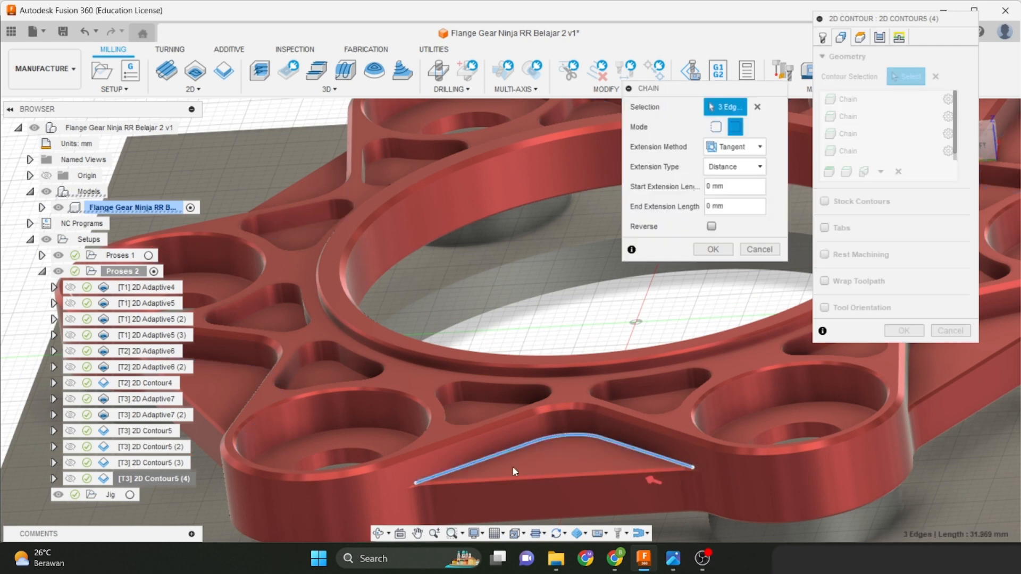
scroll(429, 487, "up", 4)
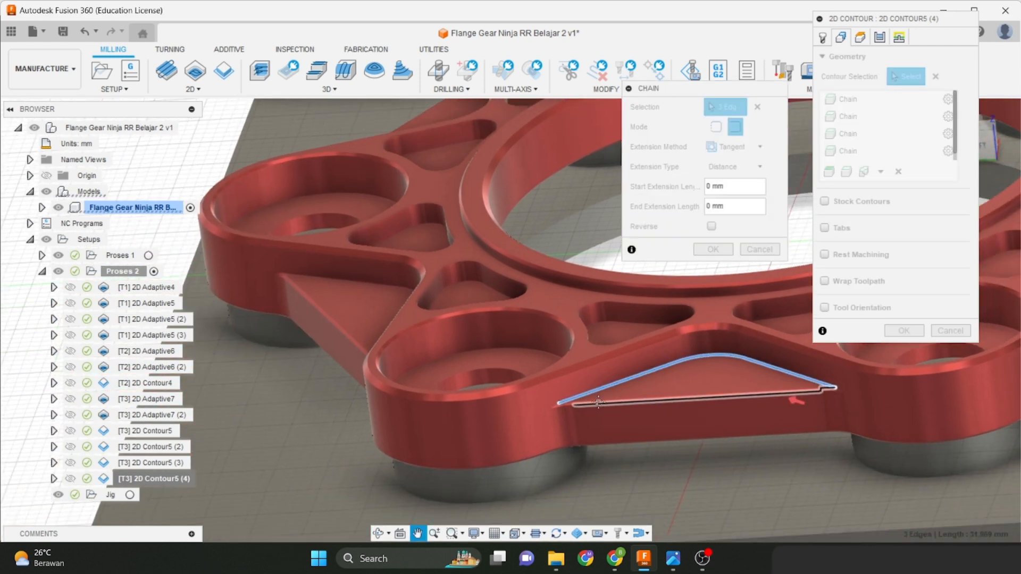
left_click(547, 404)
middle_click_drag(639, 421, 474, 446)
scroll(474, 445, "up", 2)
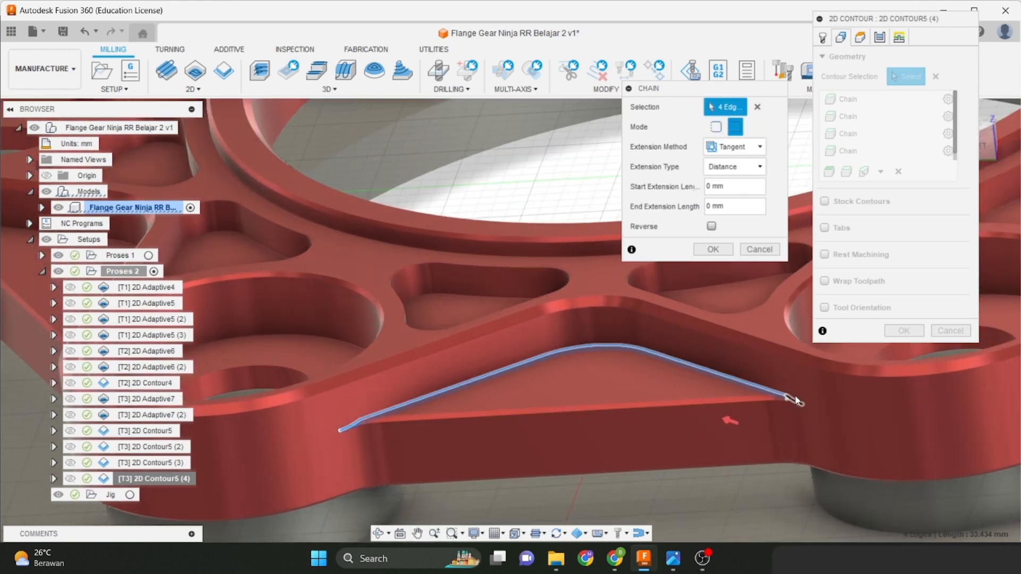
left_click(796, 400)
left_click(730, 255)
scroll(721, 324, "down", 3)
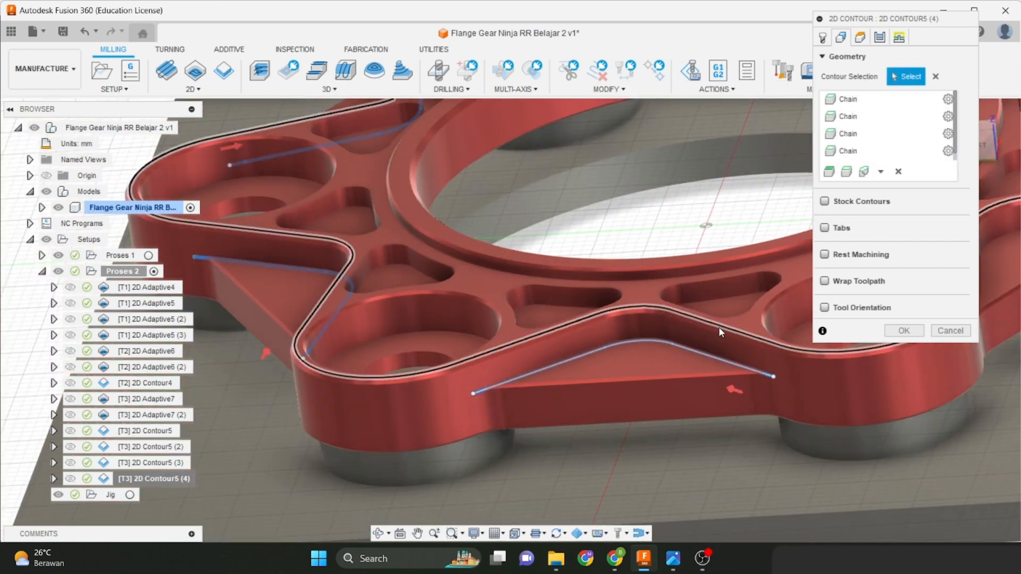
Remove the most recently added chain from the contour selection.
middle_click_drag(720, 326, 550, 426)
middle_click_drag(711, 433, 628, 464, "shift")
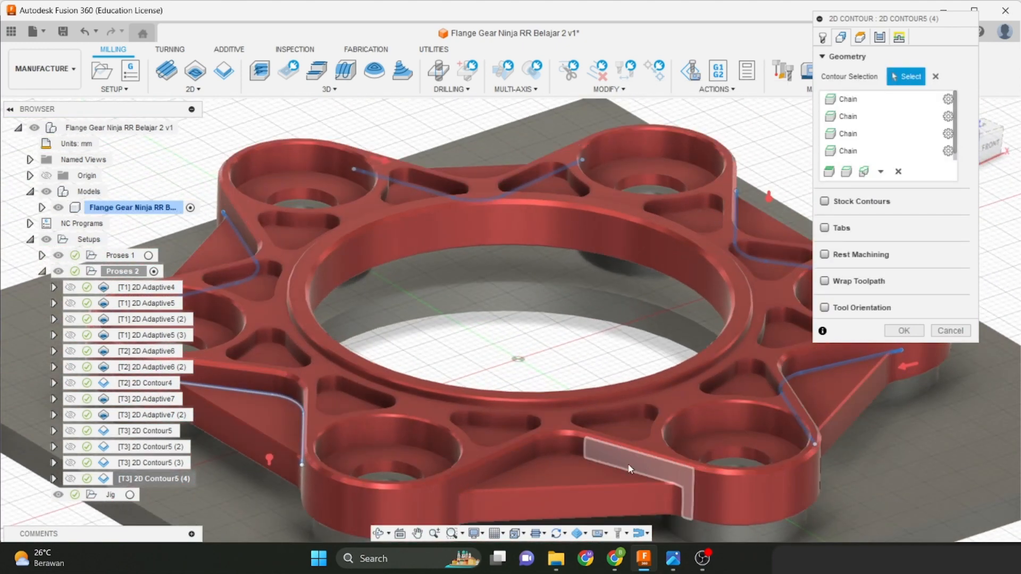
left_click(578, 455)
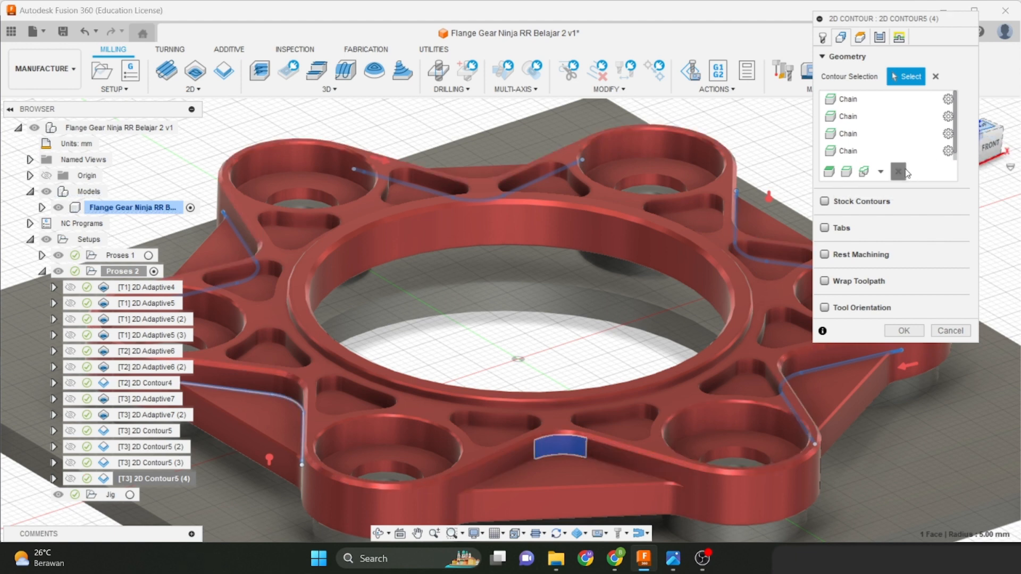
left_click(849, 150)
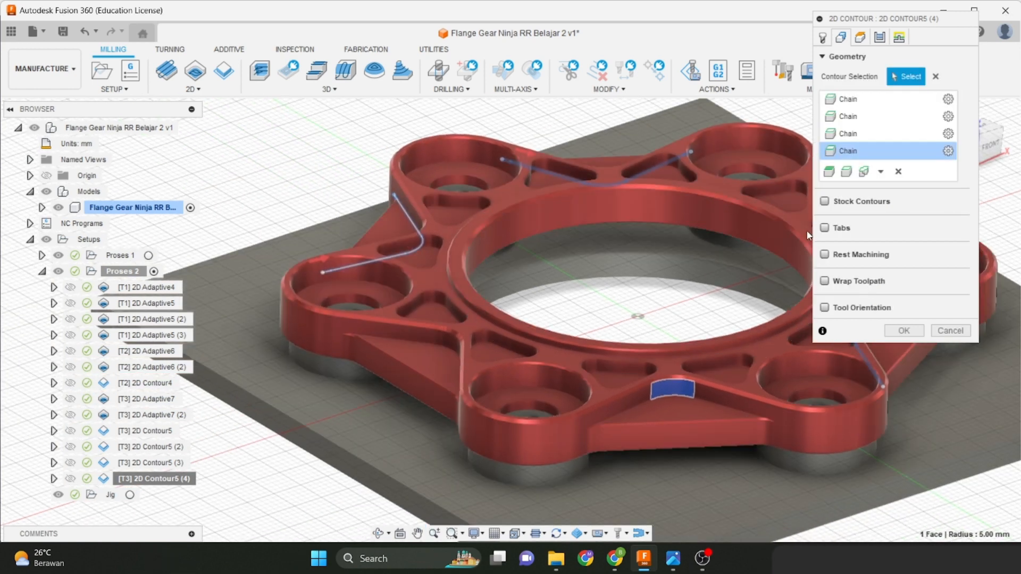
Chain the floor edges of the unselected front side pocket beneath the highlighted arc face, including the short edges at both corners.
left_click(685, 399)
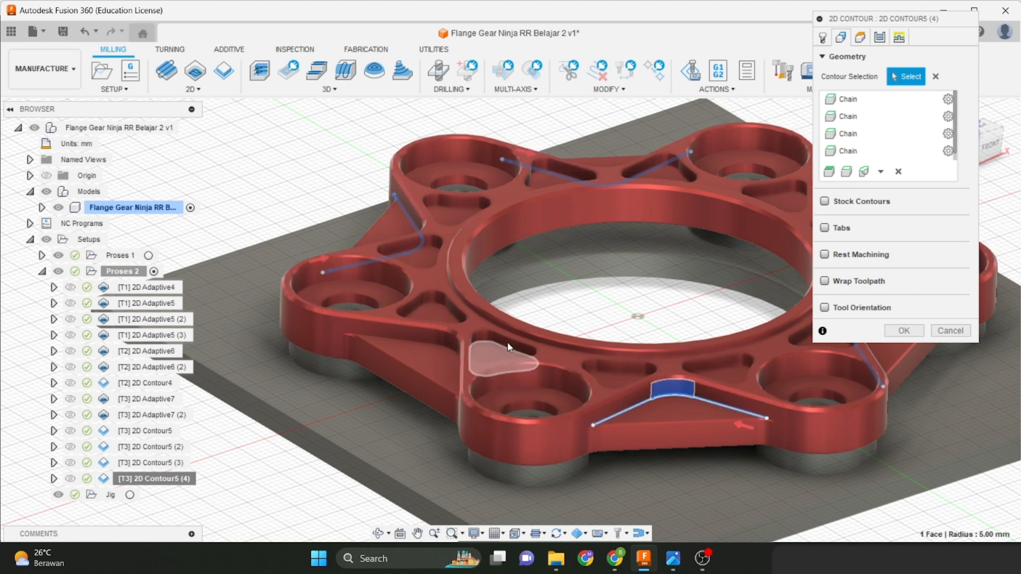
scroll(664, 379, "up", 6)
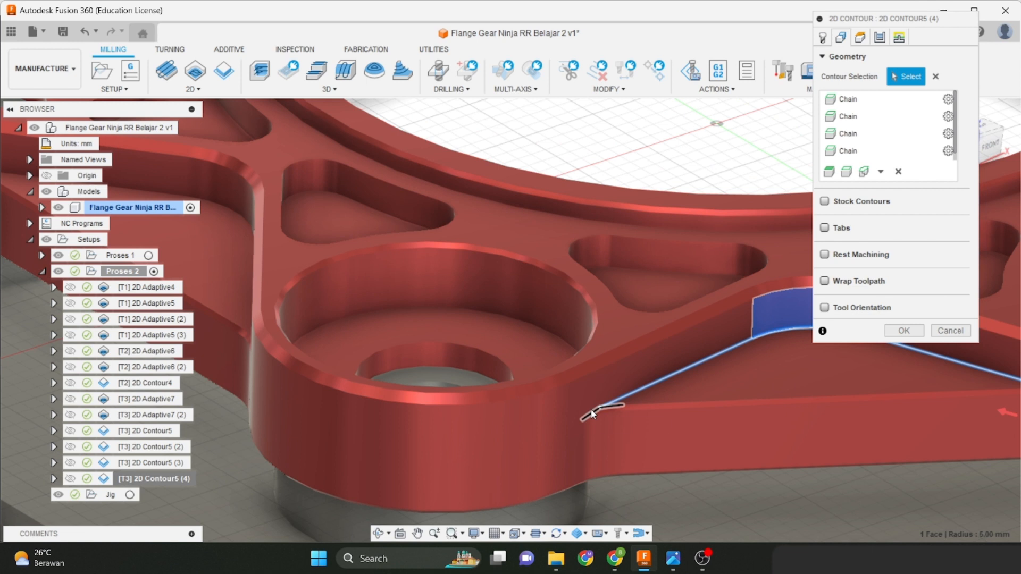
left_click(724, 352)
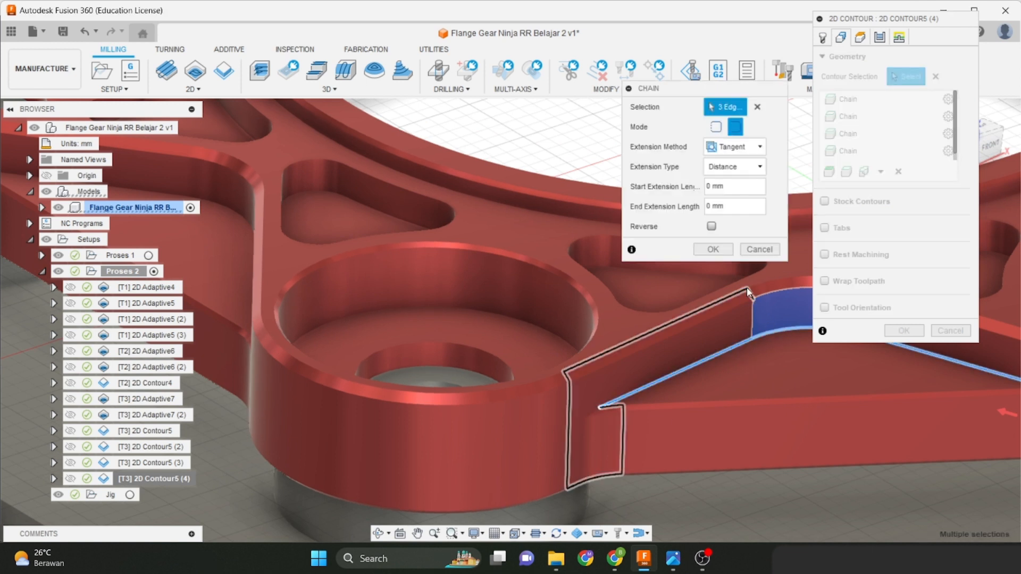
left_click(592, 412)
middle_click_drag(592, 412, 781, 402, "shift")
left_click(765, 393)
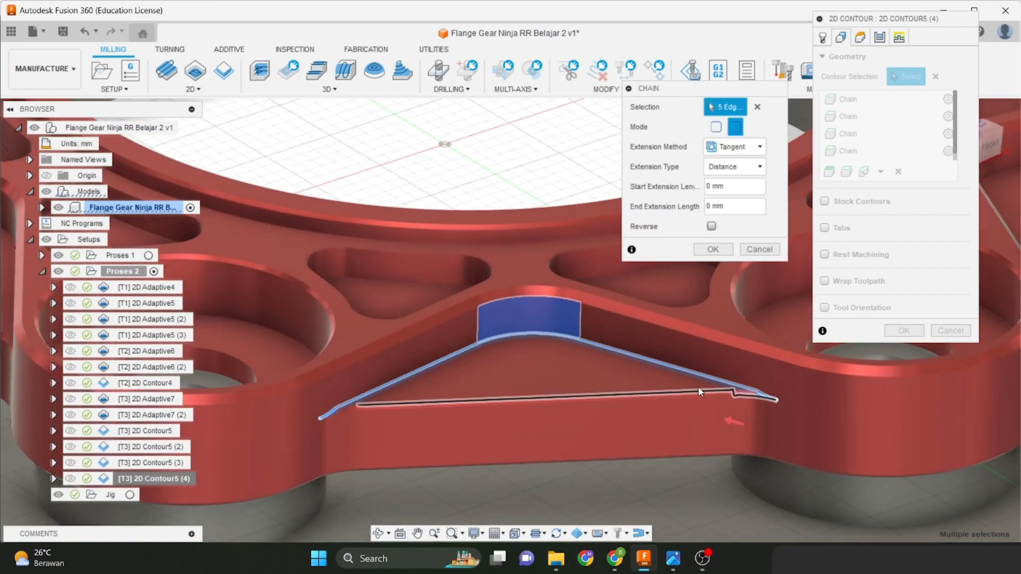
scroll(700, 383, "down", 2)
middle_click_drag(686, 359, 851, 379)
scroll(851, 379, "down", 1)
left_click(712, 250)
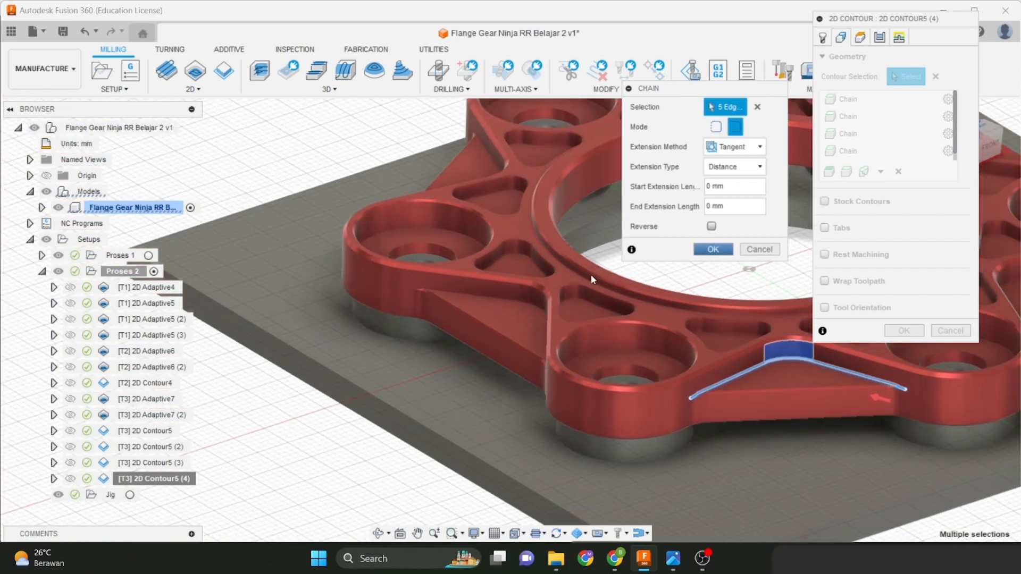
Chain the floor edges of the last remaining side pocket, including both short end edges, as the sixth contour.
middle_click_drag(572, 321, 553, 337, "shift")
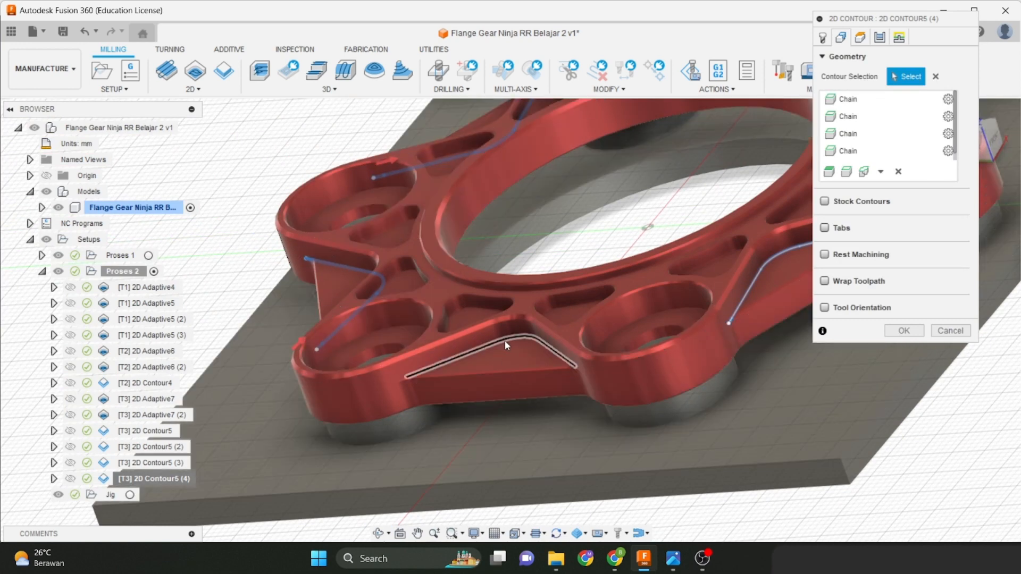
left_click(503, 343)
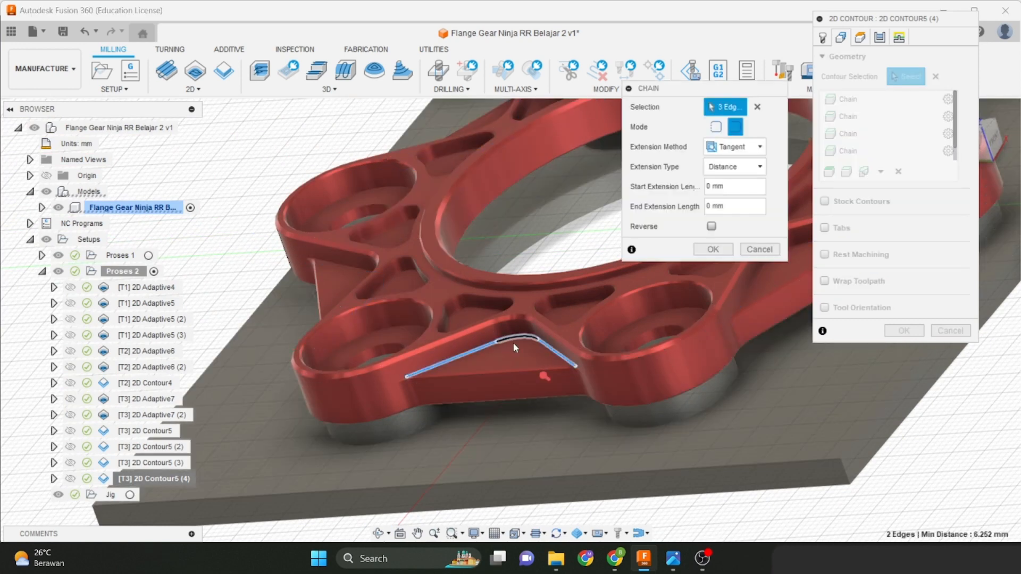
scroll(417, 401, "up", 5)
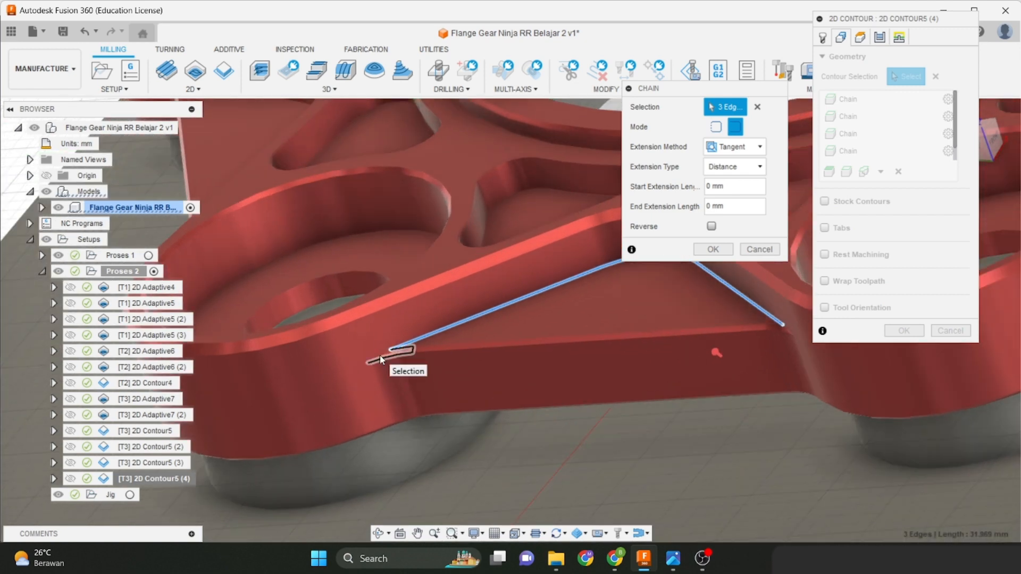
left_click(380, 356)
middle_click_drag(519, 373, 405, 391)
scroll(592, 388, "up", 1)
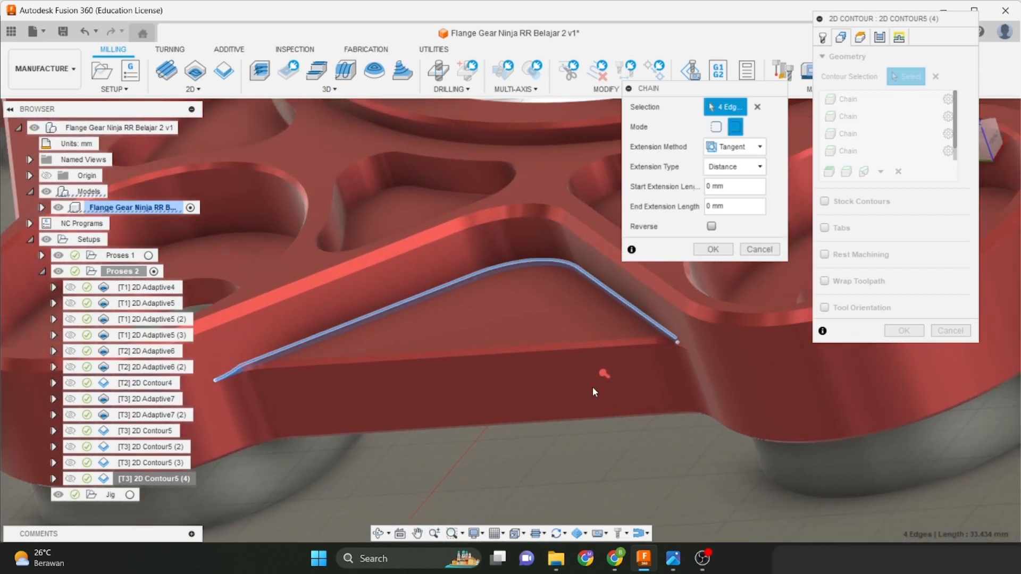
left_click(682, 345)
scroll(650, 354, "down", 1)
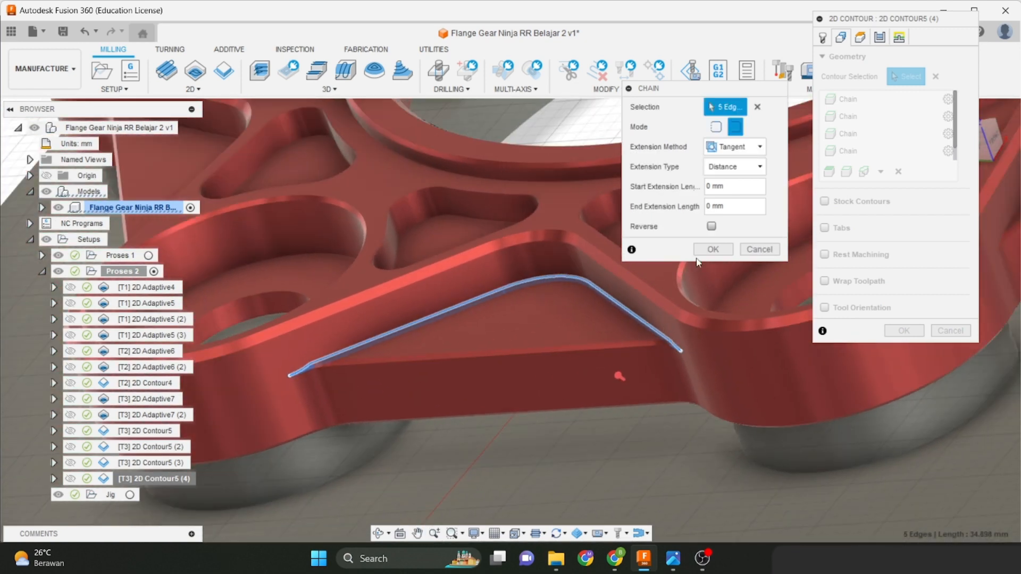
left_click(705, 251)
Review the selected chains and their direction arrows around the whole flange.
scroll(590, 330, "down", 2)
middle_click_drag(590, 330, 514, 417)
scroll(558, 393, "down", 2)
scroll(606, 375, "down", 2)
middle_click_drag(605, 375, 570, 369, "shift")
scroll(646, 371, "down", 3)
mouse_move(571, 369)
middle_mouse_down("shift")
mouse_move(593, 387)
mouse_move(577, 351)
middle_mouse_up("shift")
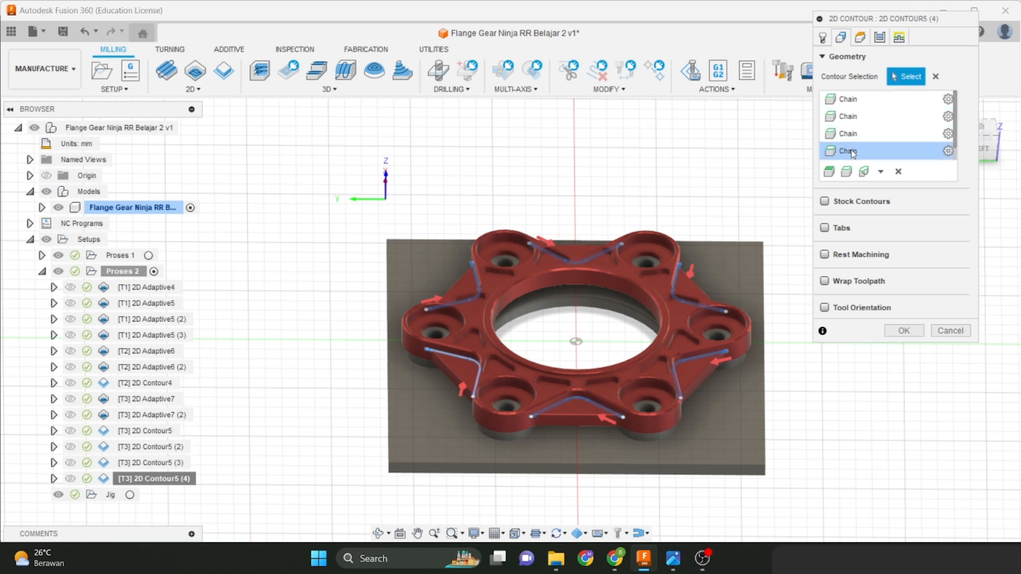
scroll(851, 154, "down", 1)
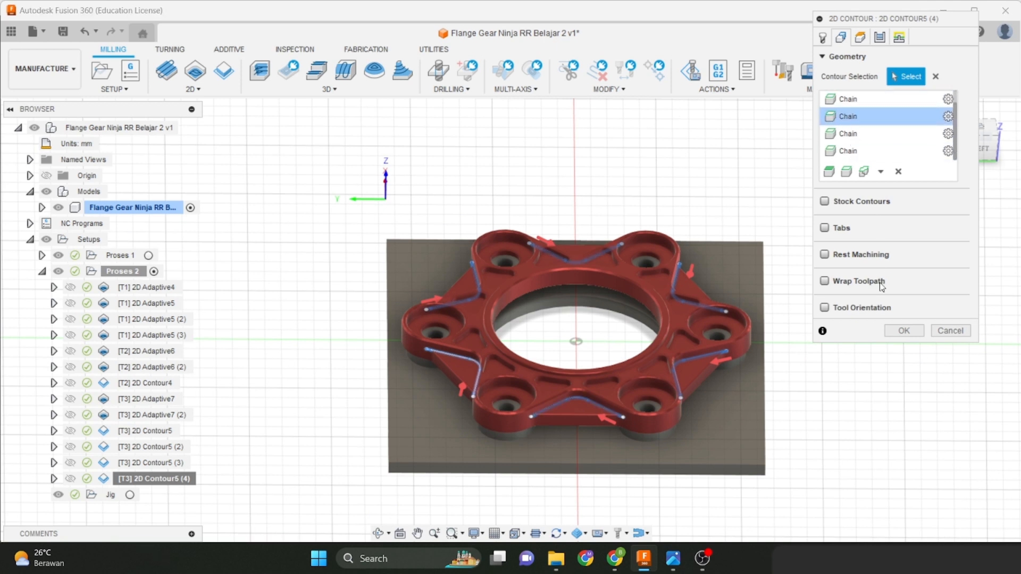
Set the bottom height of 2D Contour5 (4) to a -5.5 mm offset from the stock top.
left_click(860, 37)
left_click(981, 154)
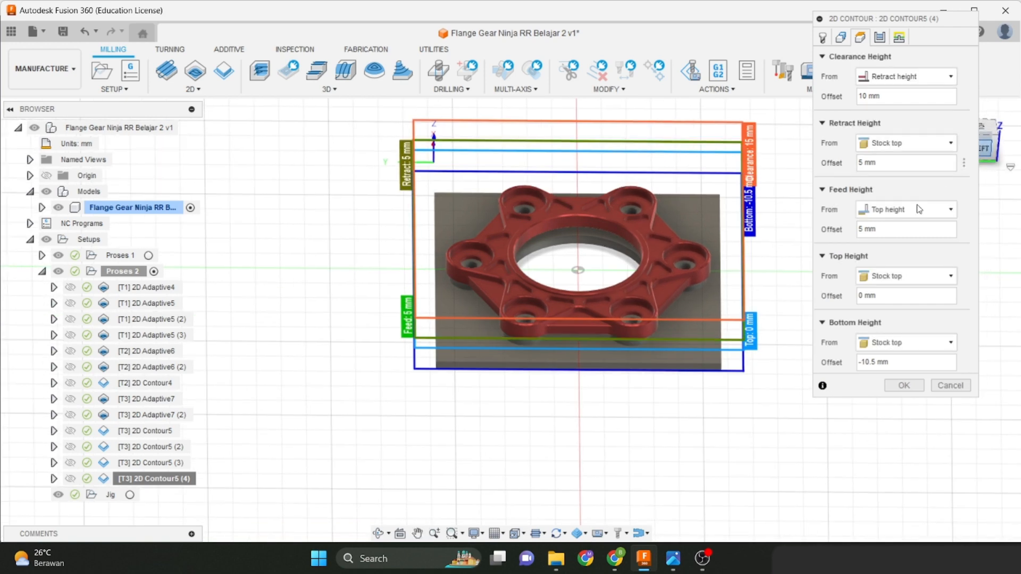
scroll(642, 376, "up", 4)
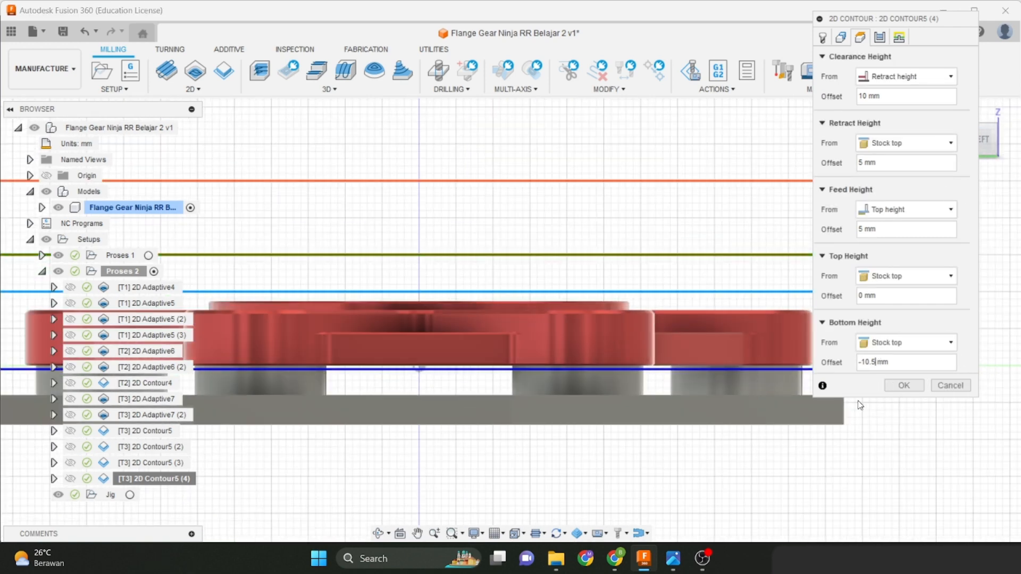
key("Return")
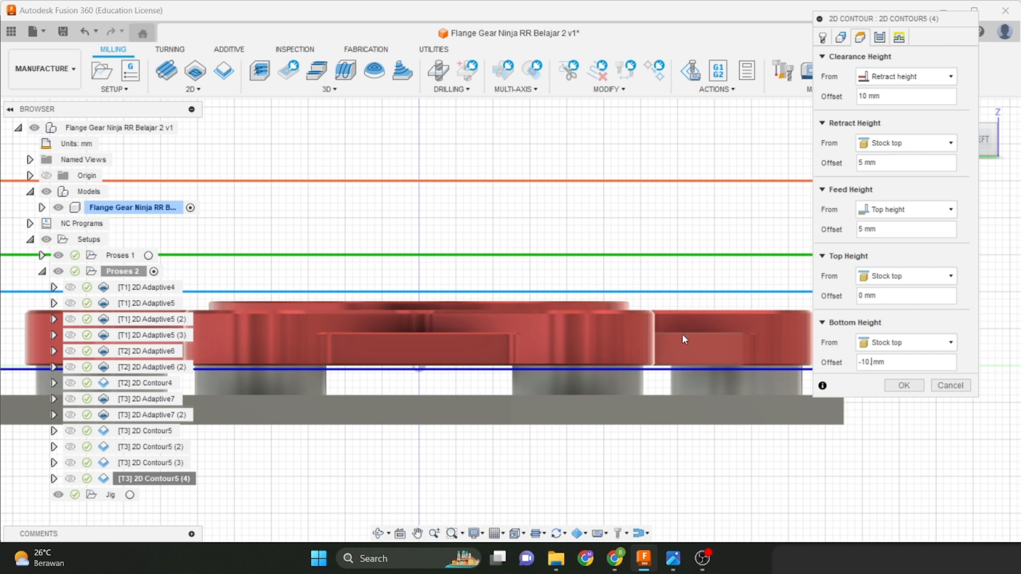
key("BackSpace")
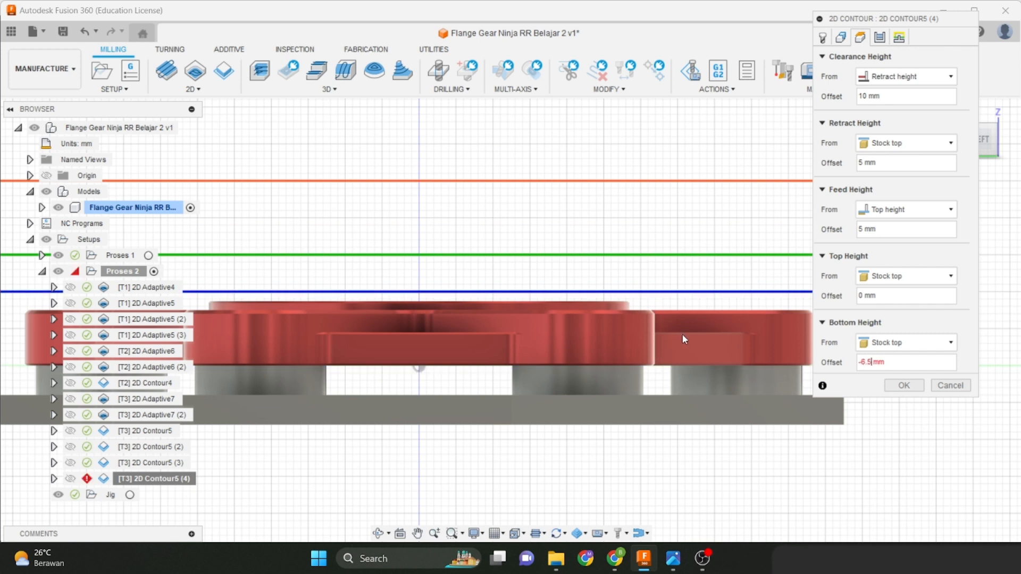
type("6.5")
key("Return")
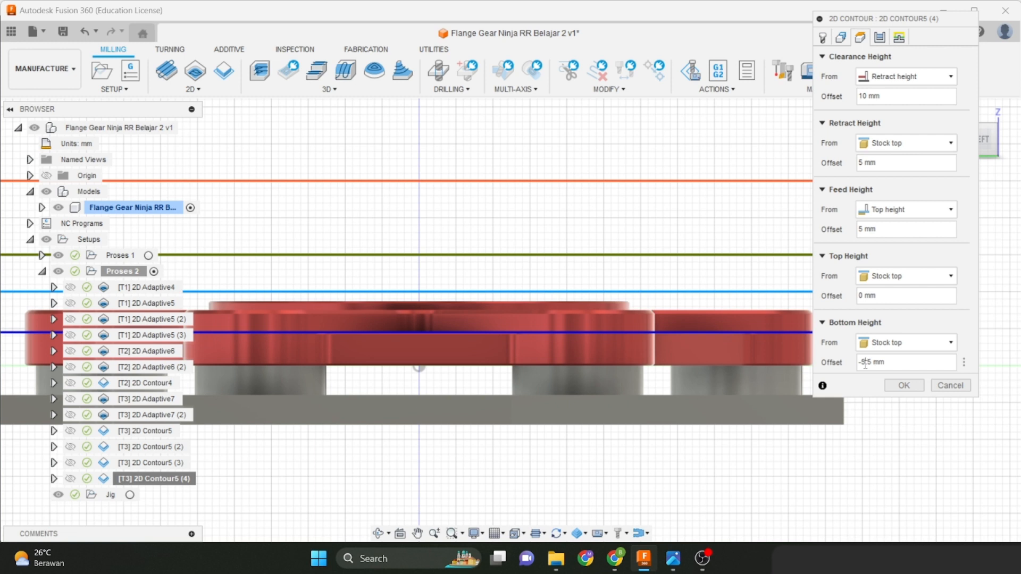
scroll(712, 331, "up", 6)
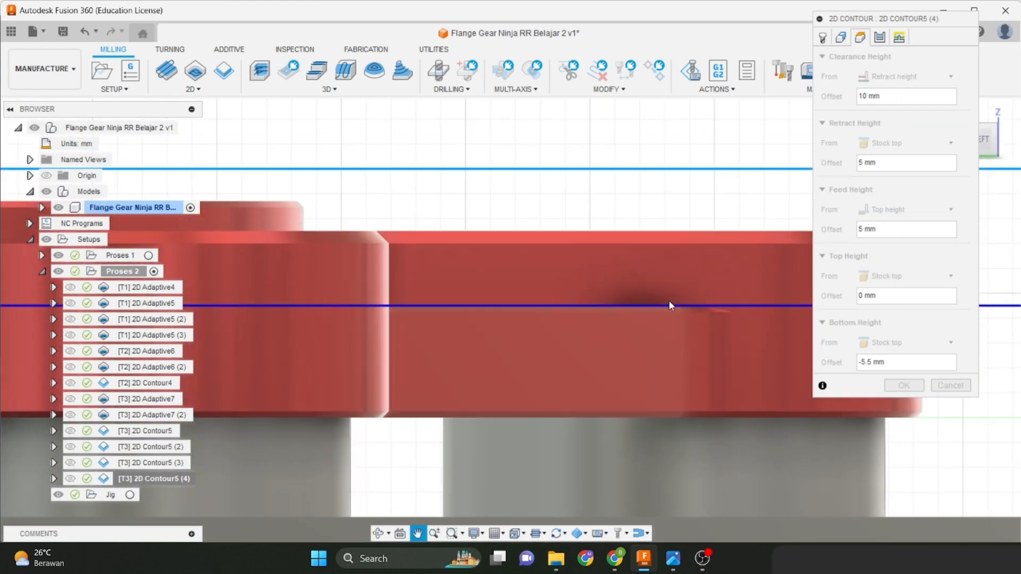
Turn off multiple depths in the pass settings of 2D Contour5 (4).
left_click(880, 37)
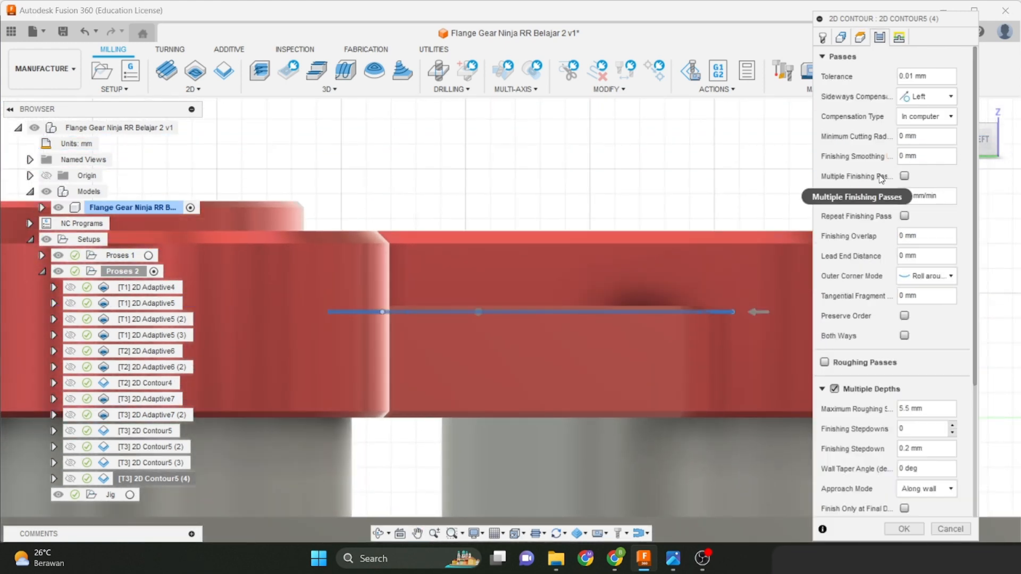
scroll(865, 215, "down", 3)
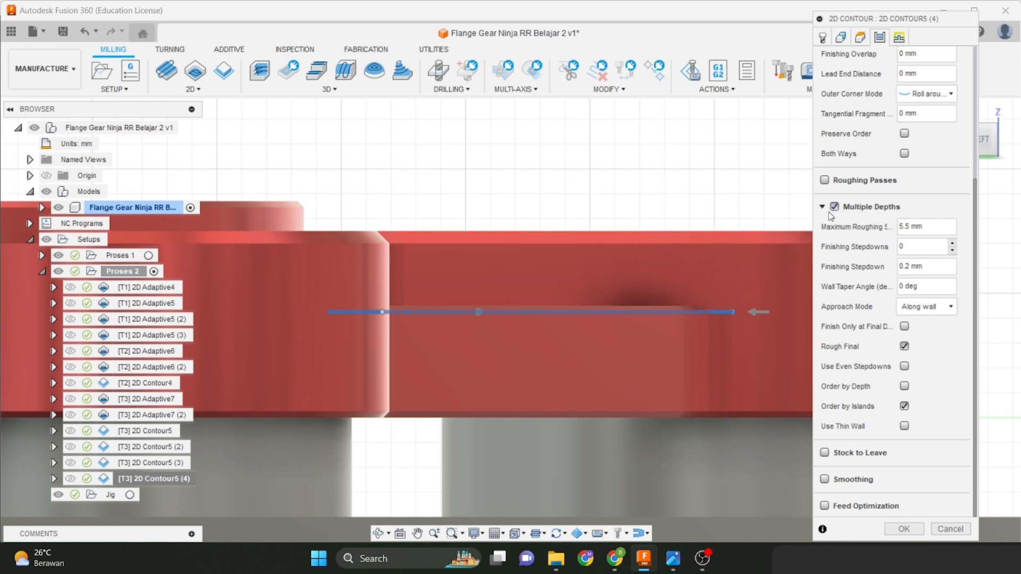
left_click(834, 207)
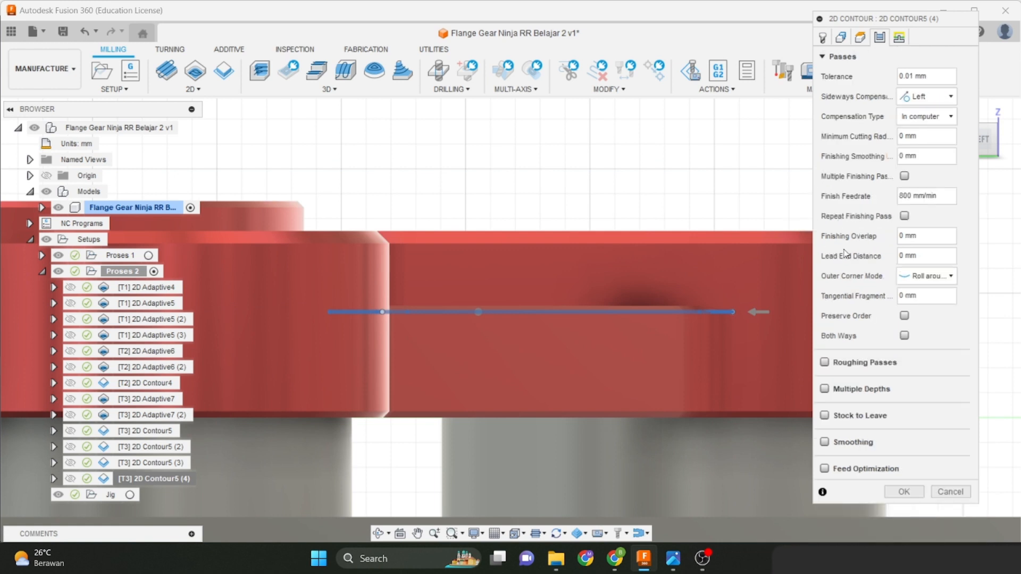
Enable stock to leave with 0.05 mm radial and 0 mm axial, and accept the contour operation.
left_click(824, 416)
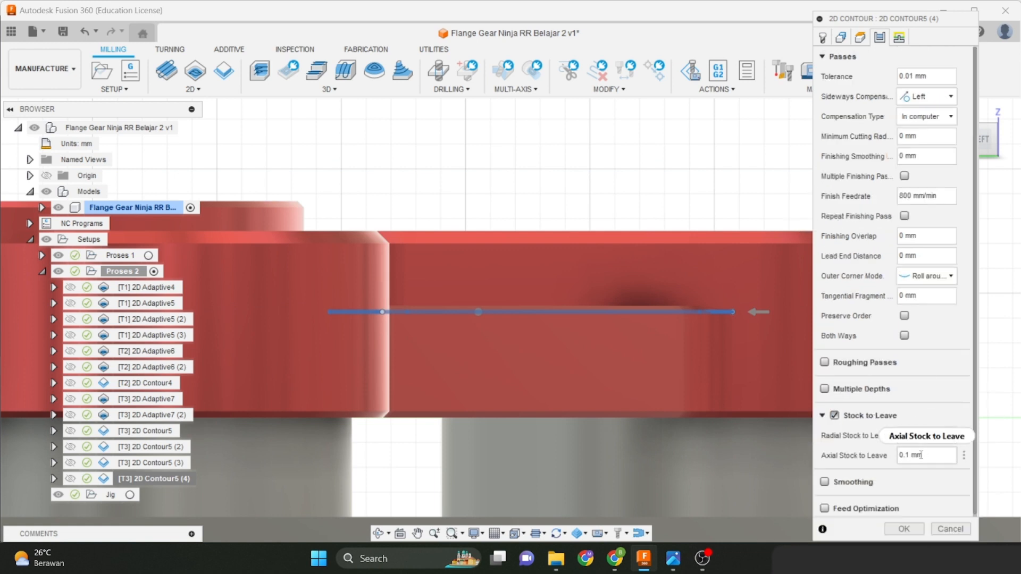
scroll(922, 456, "down", 1)
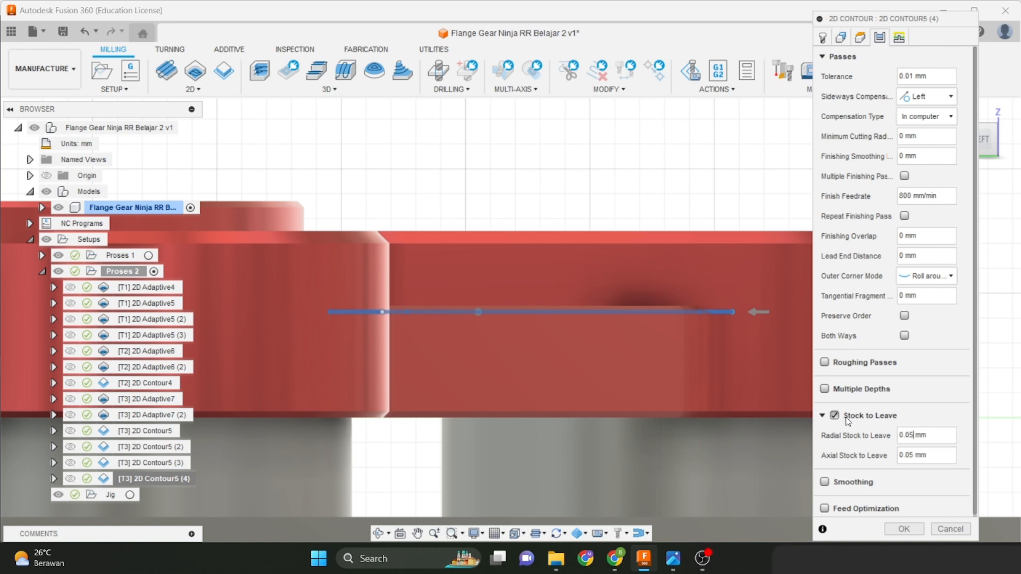
scroll(728, 320, "up", 3)
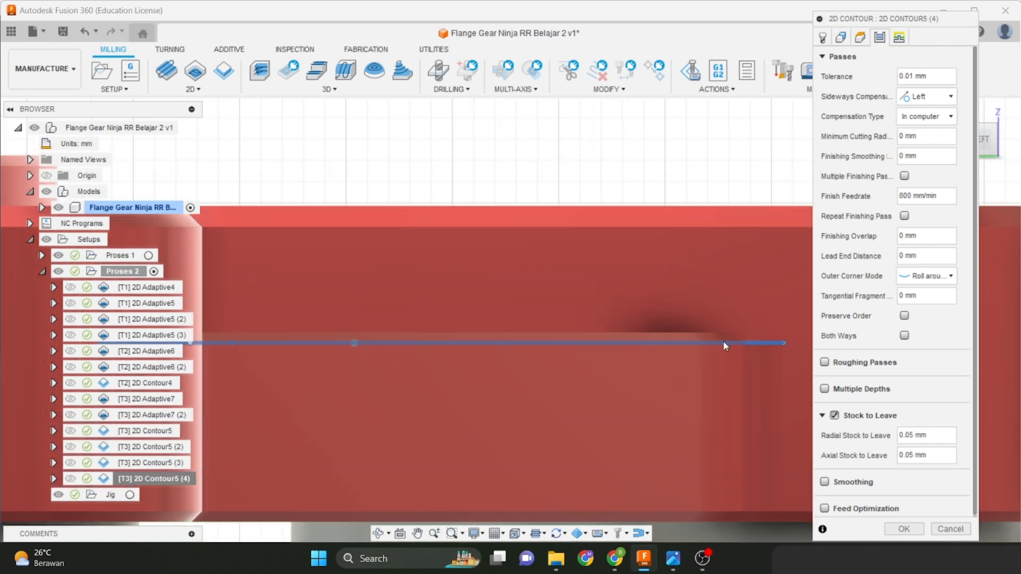
left_click(914, 455)
scroll(725, 297, "down", 3)
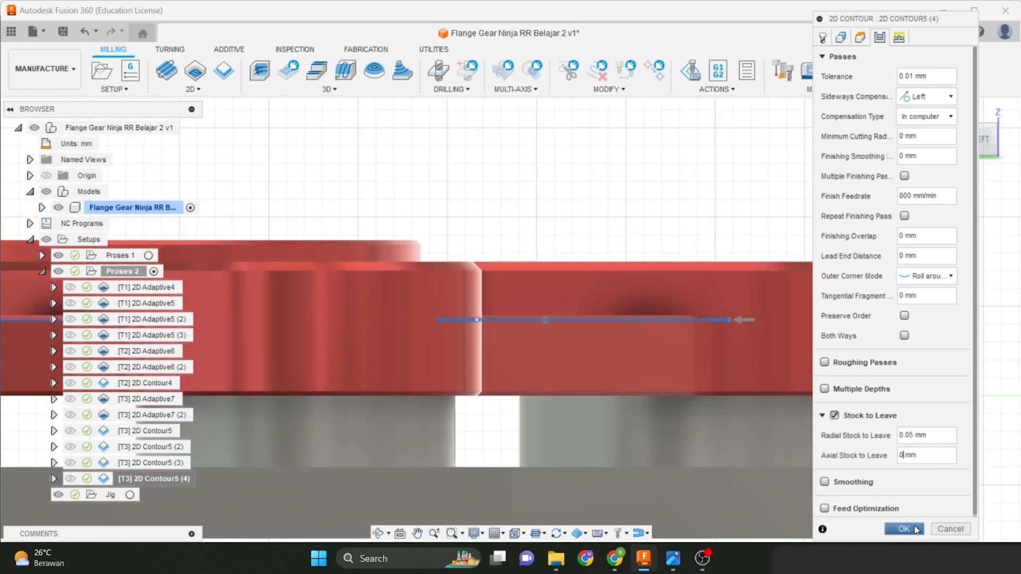
left_click(915, 530)
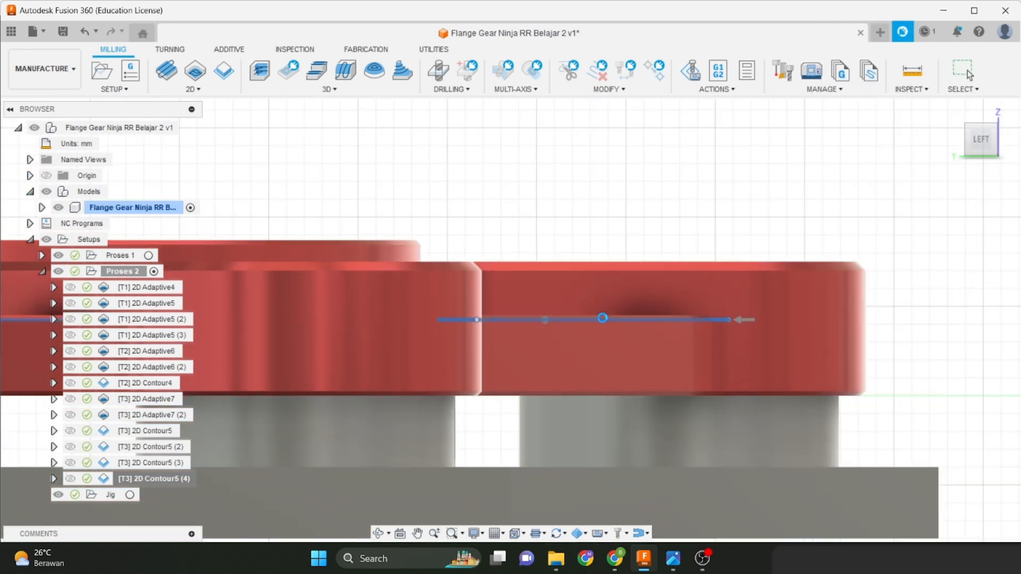
Examine the generated toolpath around the flange and its depth relative to the side pocket floors.
scroll(623, 324, "down", 3)
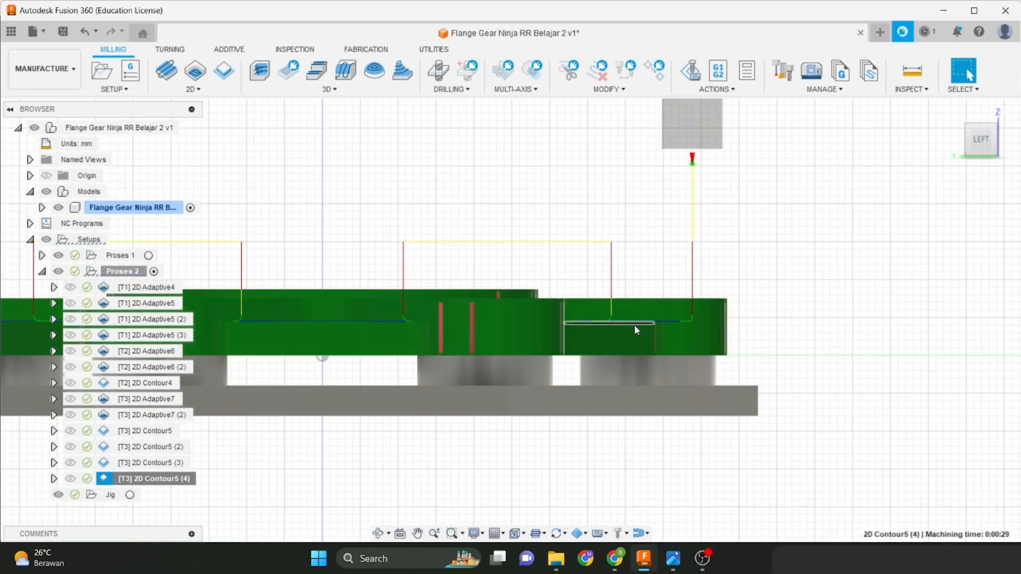
middle_click_drag(634, 331, 608, 364, "shift")
scroll(674, 326, "down", 2)
middle_click_drag(542, 359, 718, 304)
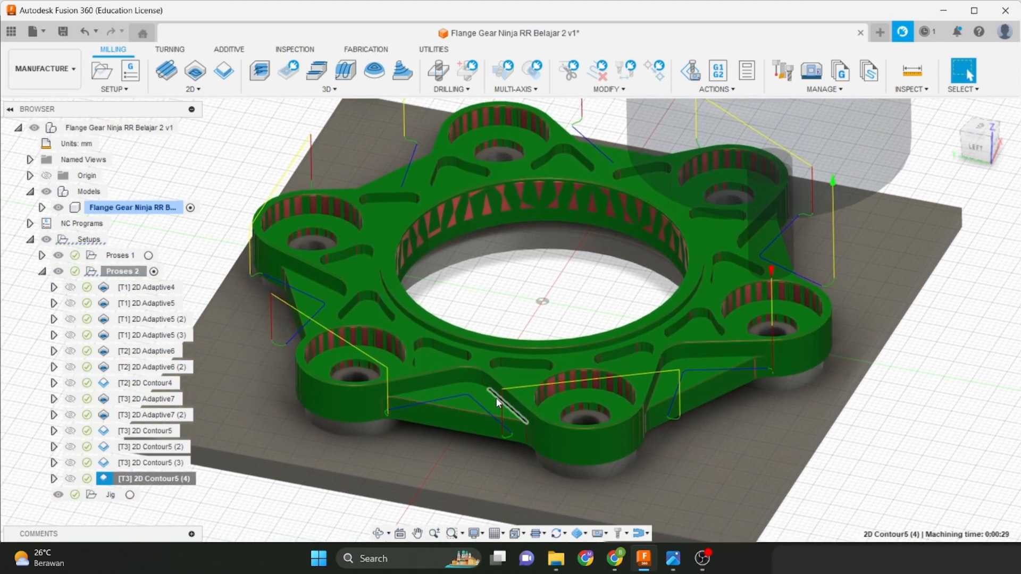
scroll(496, 403, "up", 2)
left_click(983, 153)
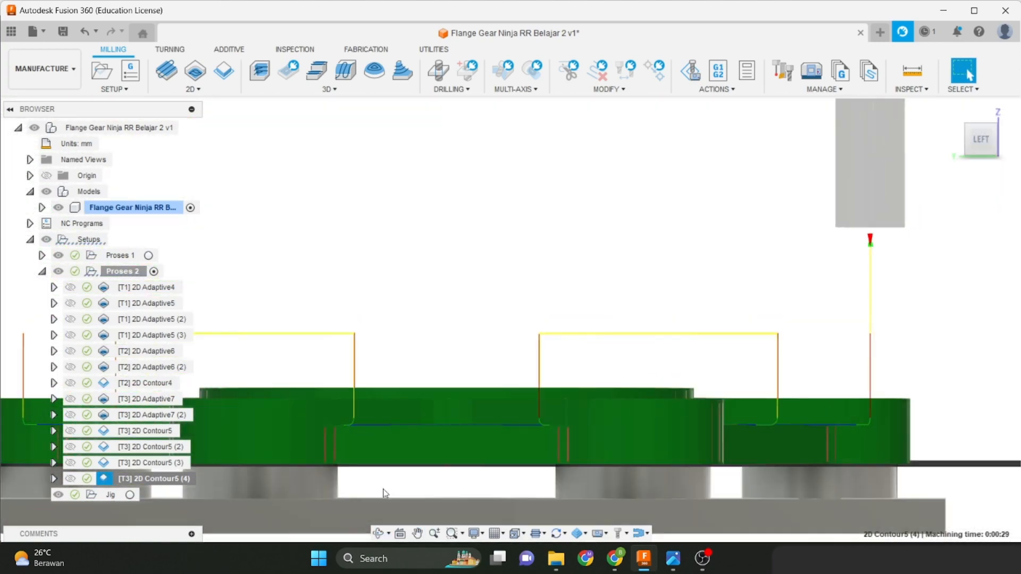
scroll(436, 335, "up", 6)
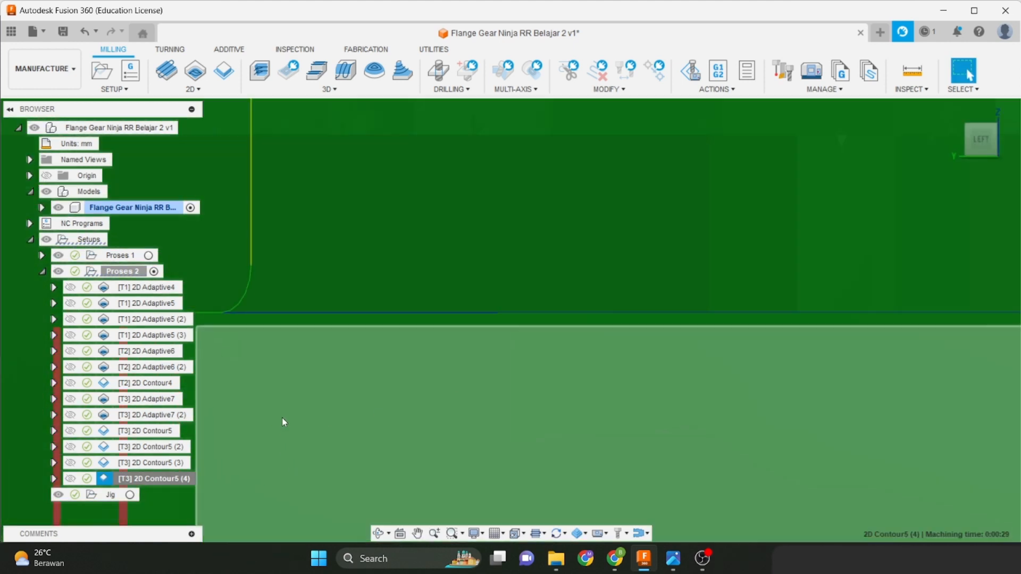
middle_click_drag(301, 372, 338, 419)
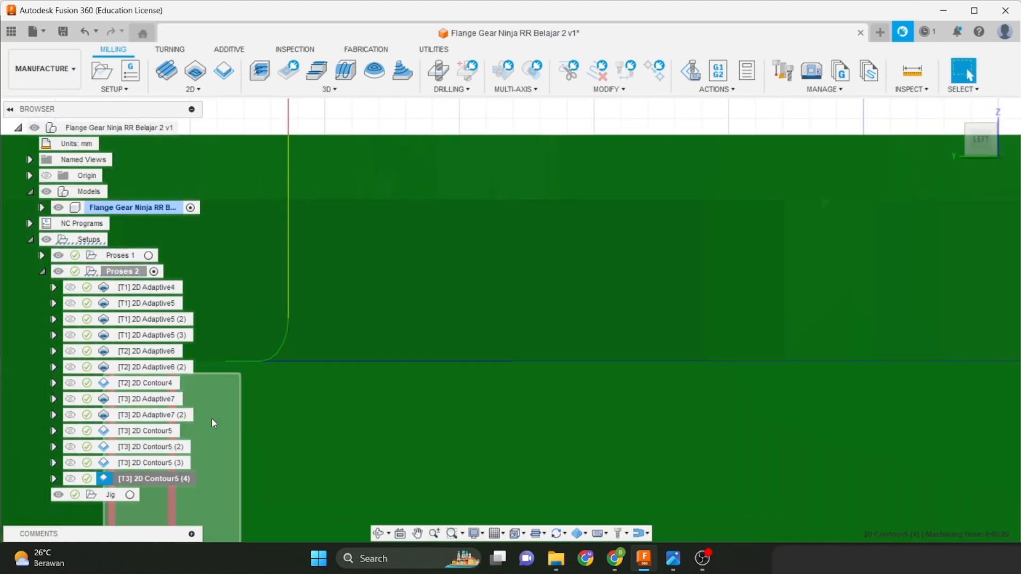
Compare the toolpath depths of 2D Contour5 (3) and 2D Contour5 (4) in the side view.
left_click(159, 466)
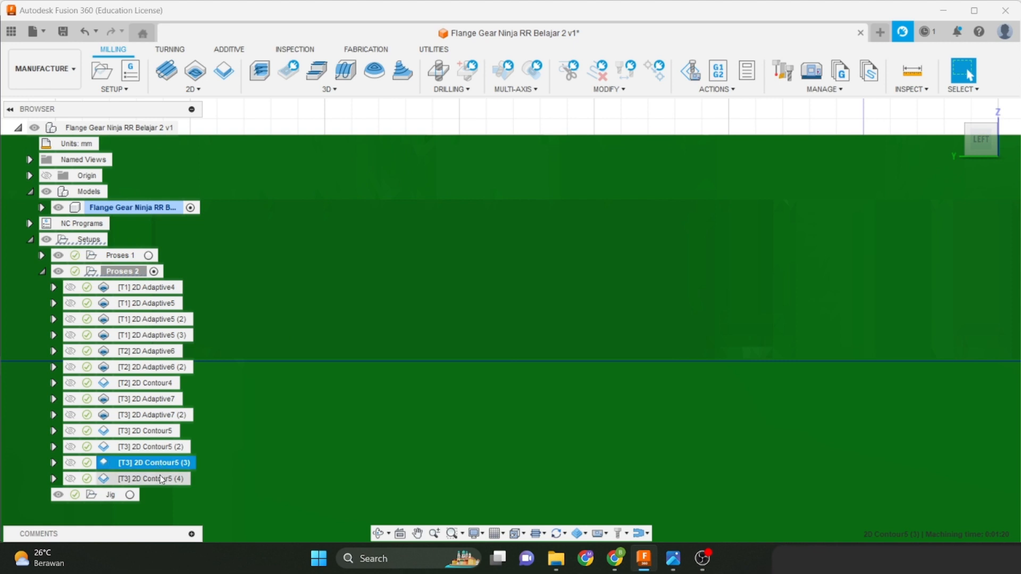
left_click(161, 480)
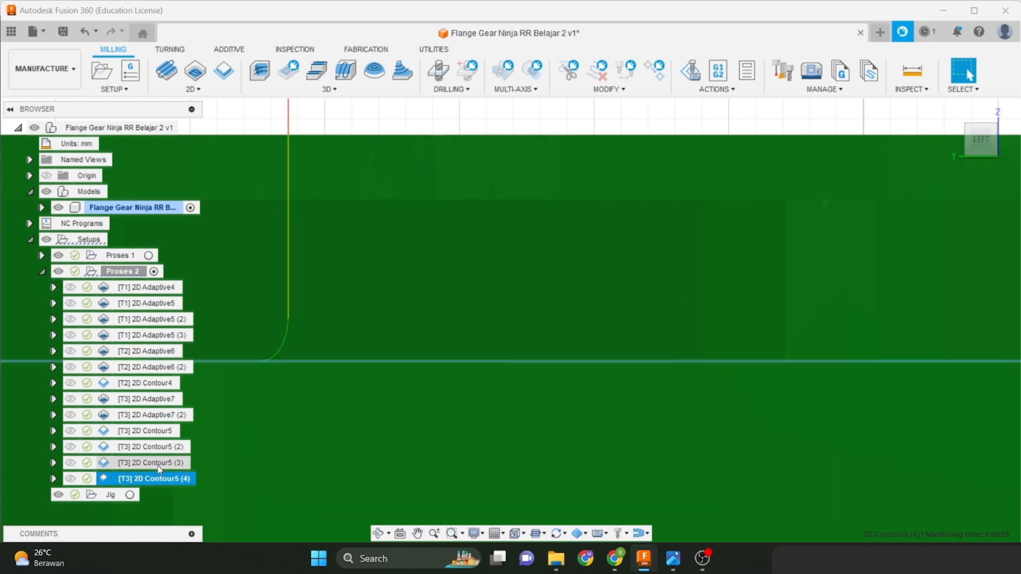
left_click(159, 466)
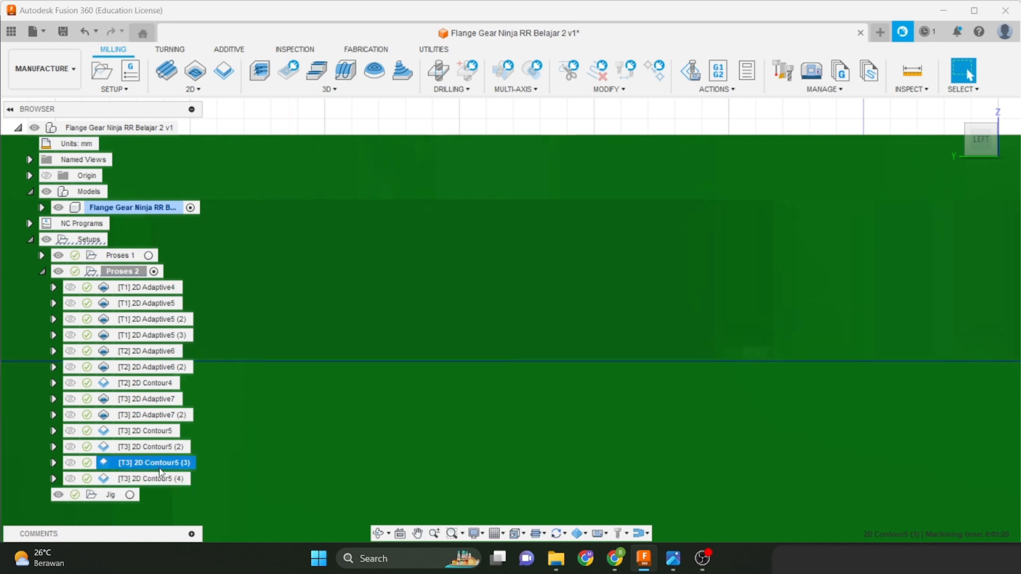
left_click(160, 479)
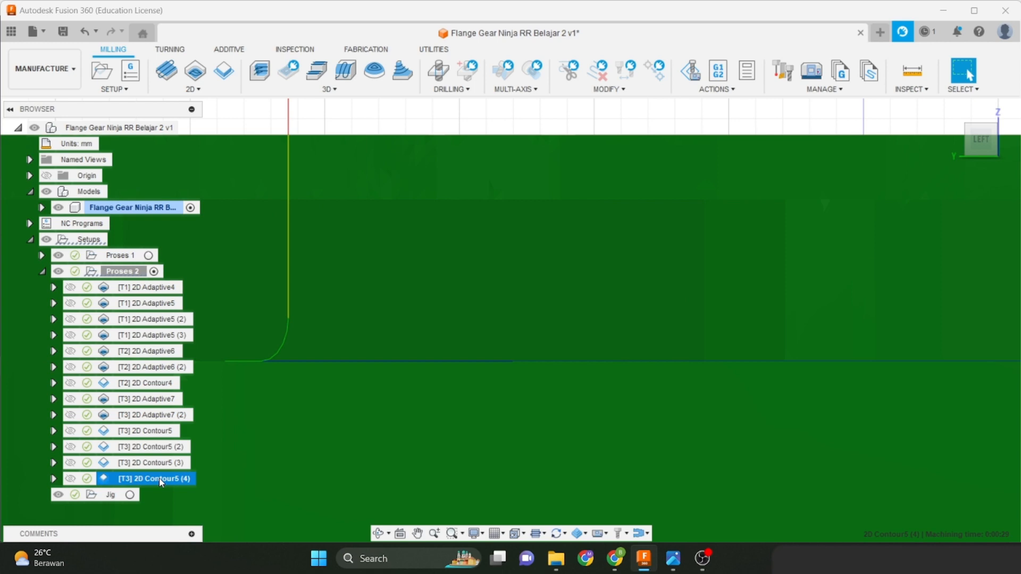
Examine the 2D Contour5 (4) toolpath's lead-in and path along the front side pocket's wall and corner.
scroll(399, 318, "down", 5)
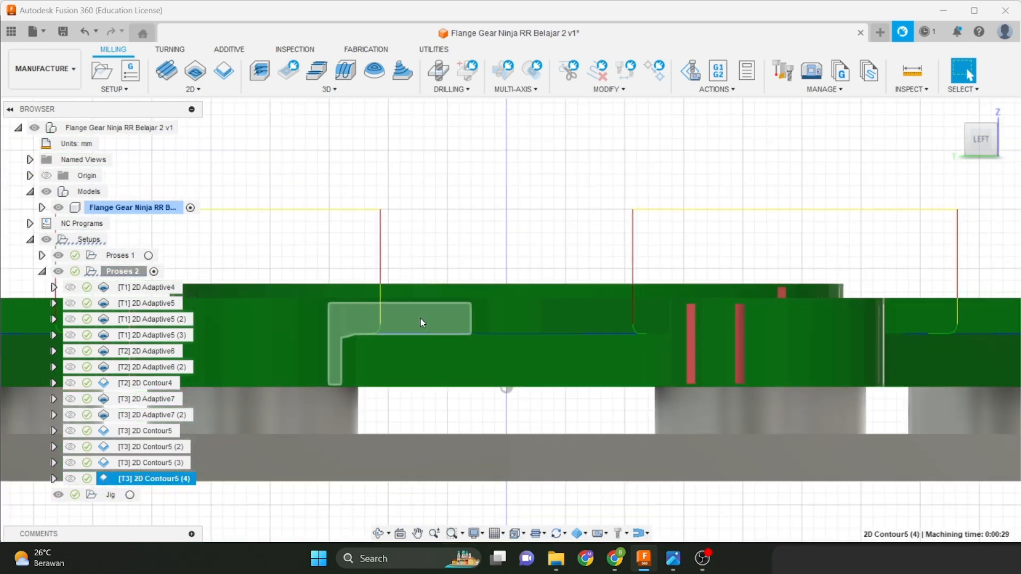
middle_click_drag(440, 333, 431, 360, "shift")
scroll(483, 258, "down", 4)
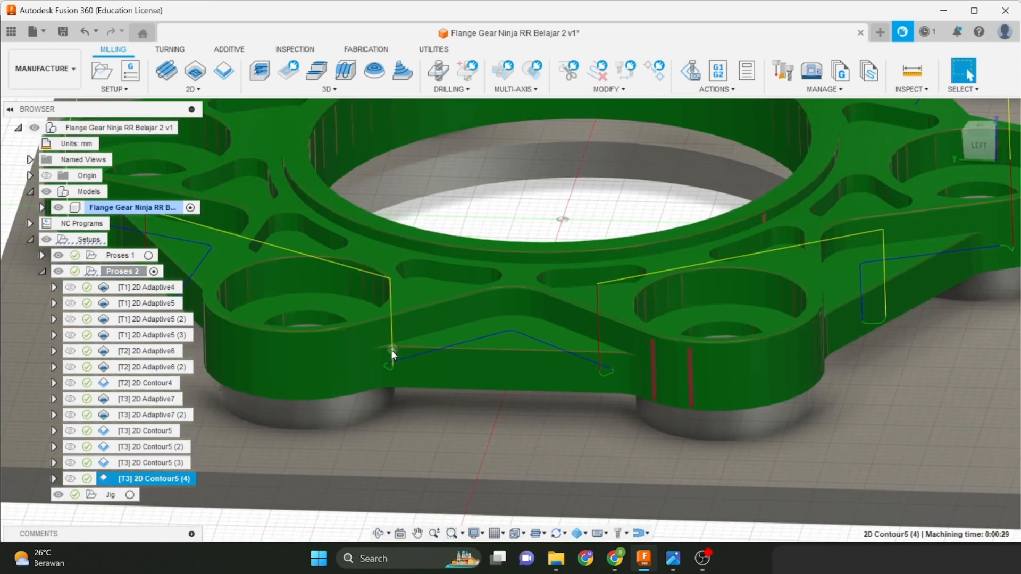
scroll(391, 350, "up", 4)
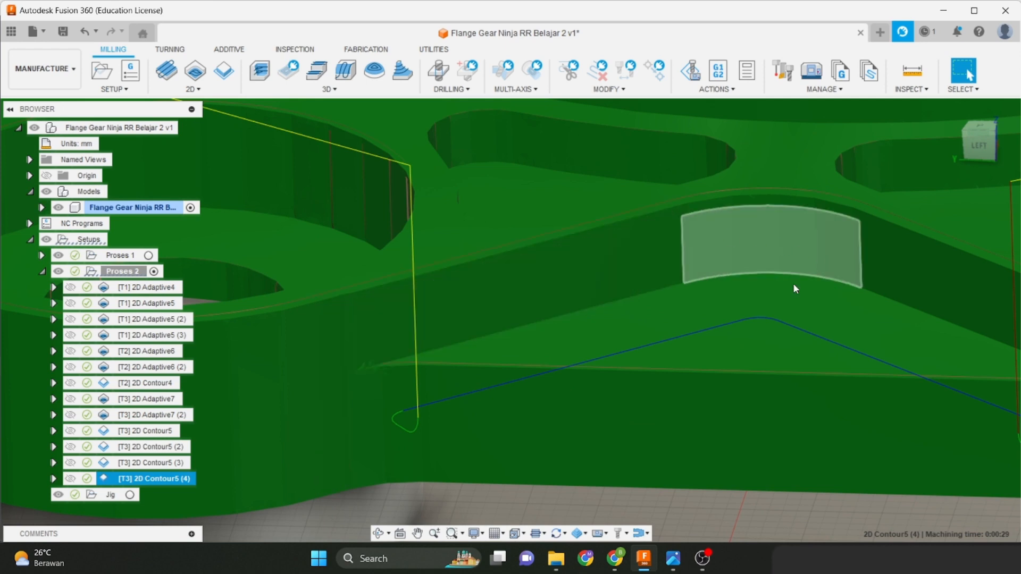
scroll(338, 378, "up", 3)
middle_click_drag(379, 389, 386, 319, "shift")
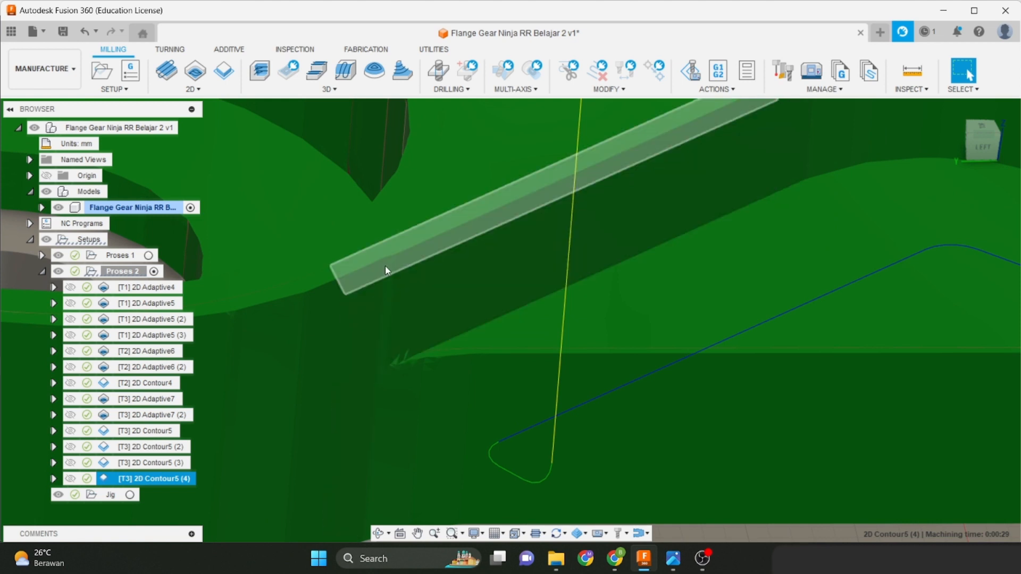
scroll(488, 246, "down", 3)
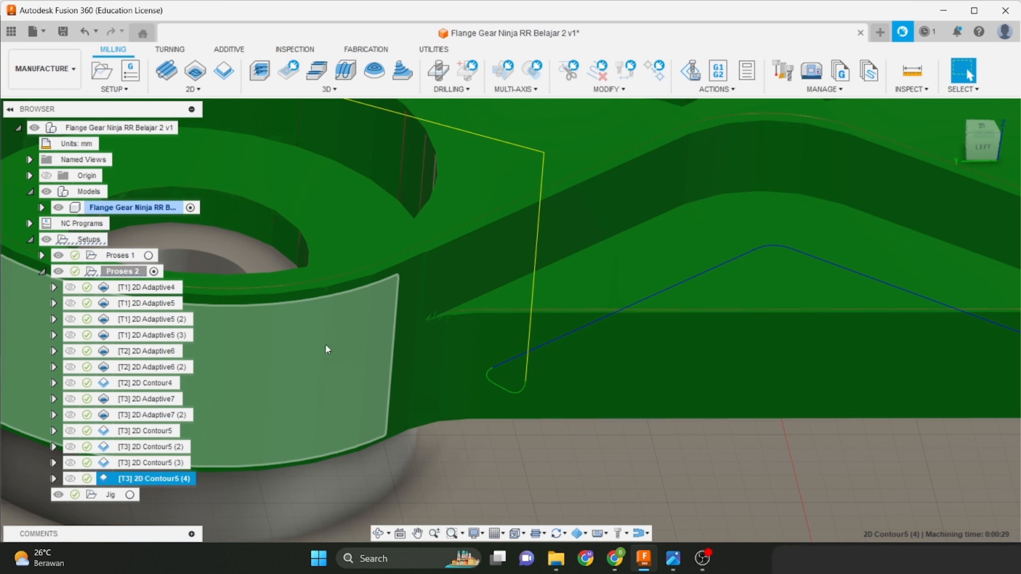
Duplicate 2D Contour5 (4) and set the copy's cutting feedrate to 600 mm/min.
right_click(165, 477)
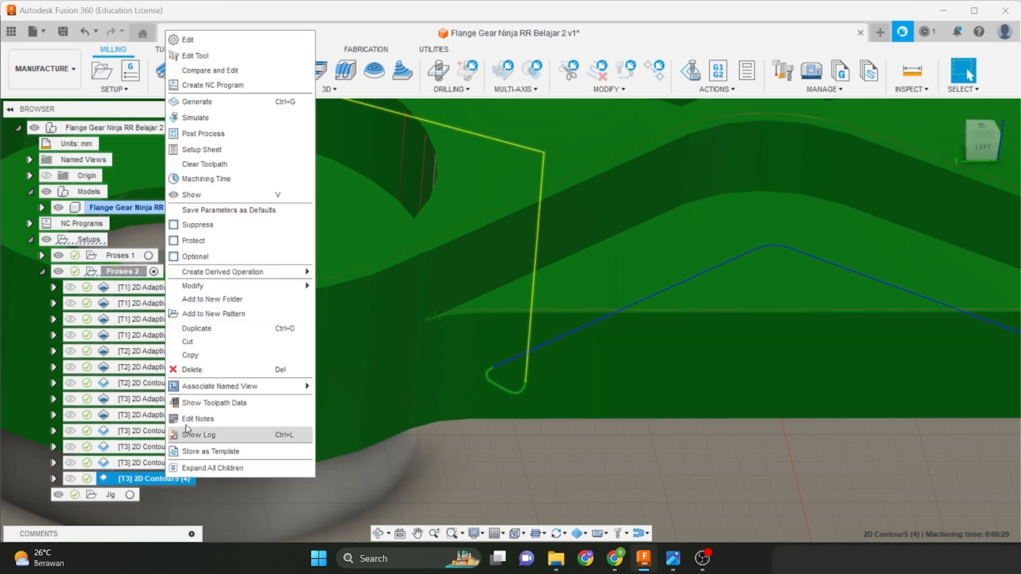
left_click(219, 331)
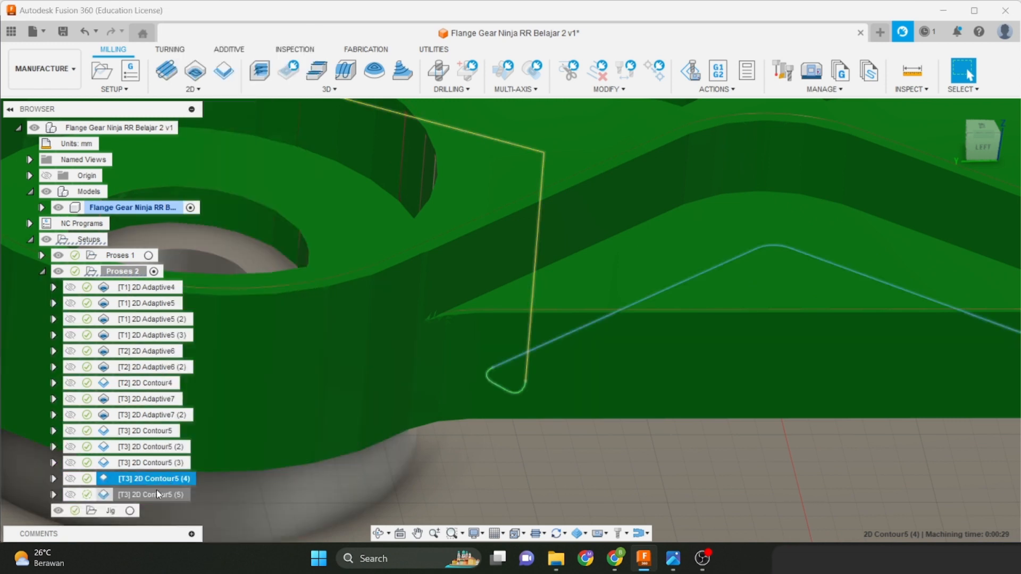
right_click(156, 490)
left_click(216, 141)
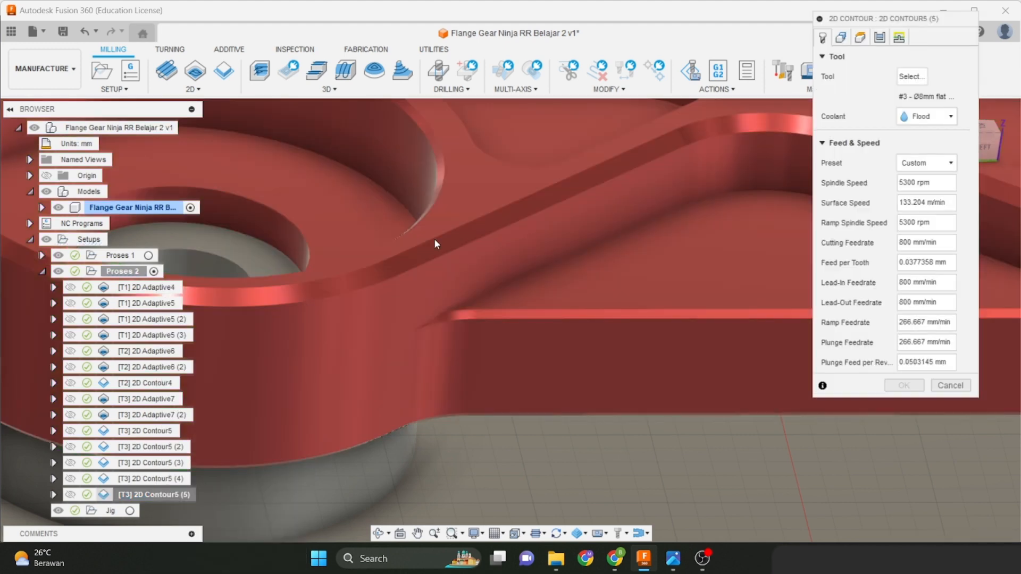
left_click(904, 242)
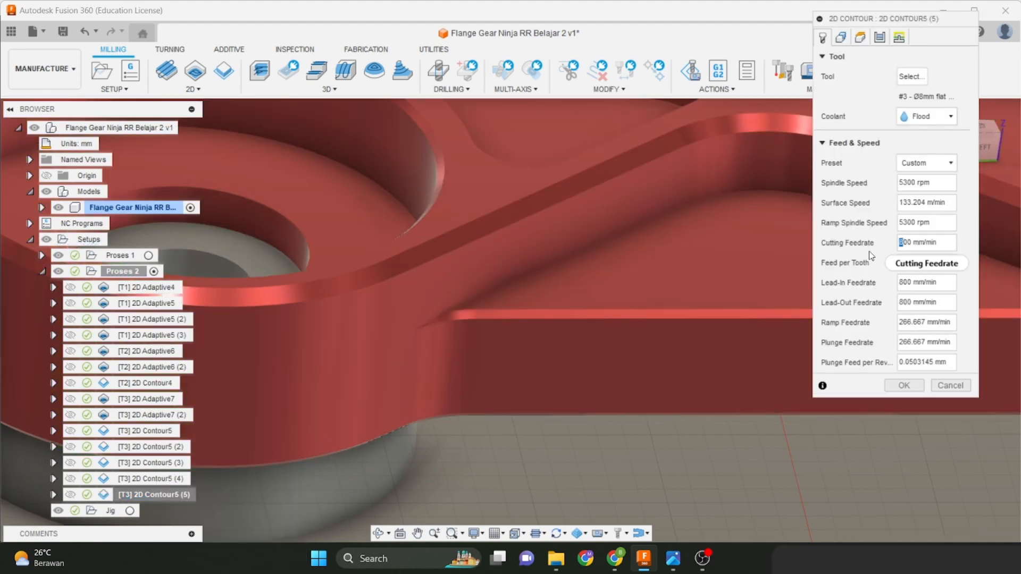
key("BackSpace")
type("6")
Turn off stock to leave in the duplicated contour operation's pass settings.
left_click(841, 37)
left_click(860, 36)
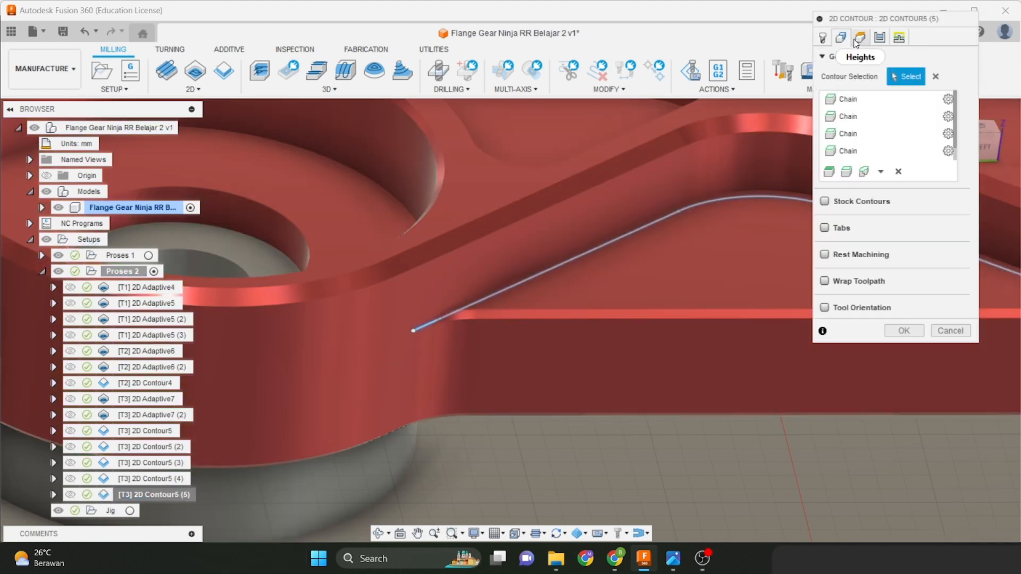
left_click(880, 37)
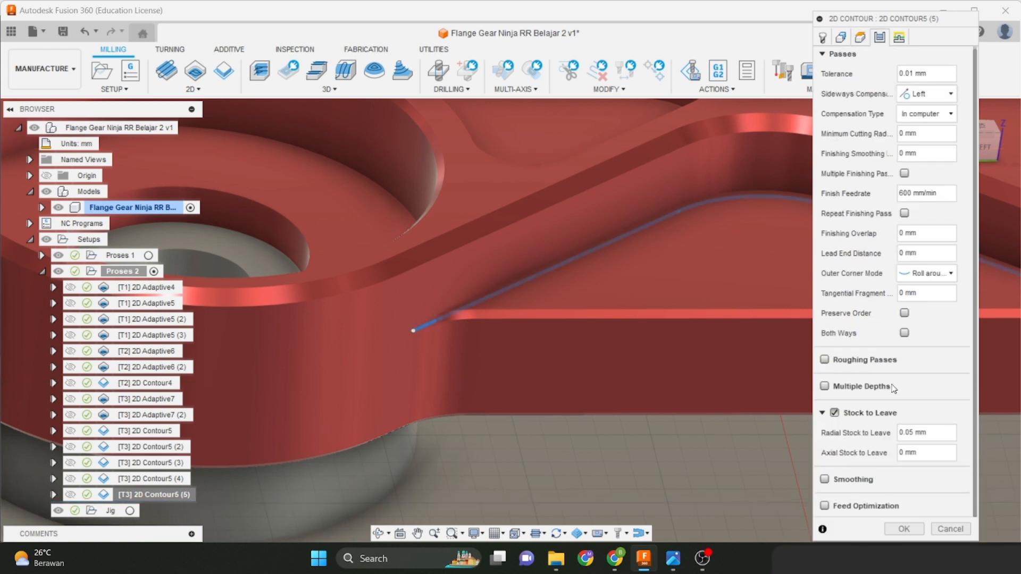
left_click(835, 415)
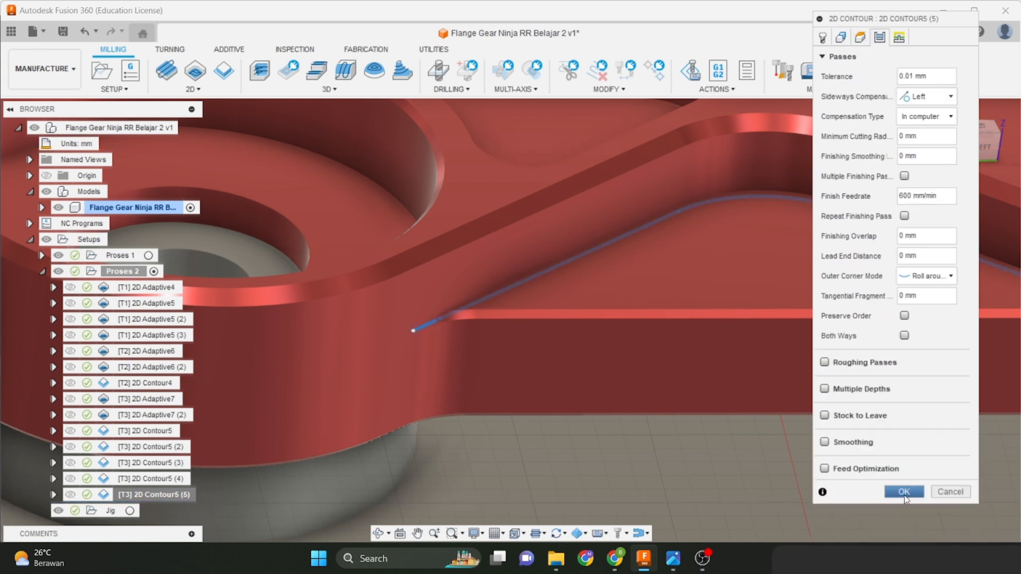
Apply the duplicated contour operation's settings and examine its finishing toolpath around the flange's side pockets.
left_click(904, 492)
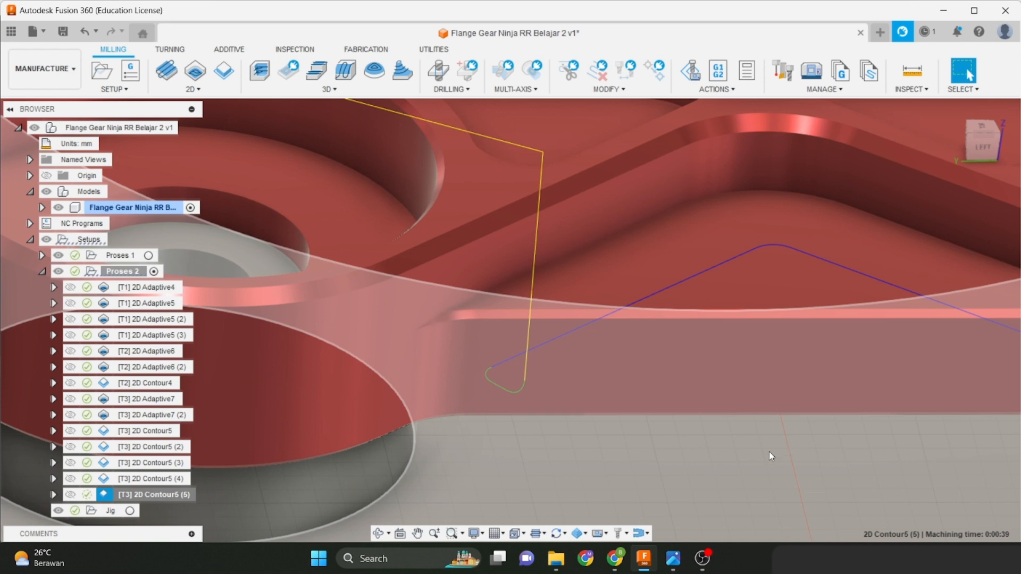
scroll(581, 490, "down", 1)
middle_click_drag(585, 491, 612, 494)
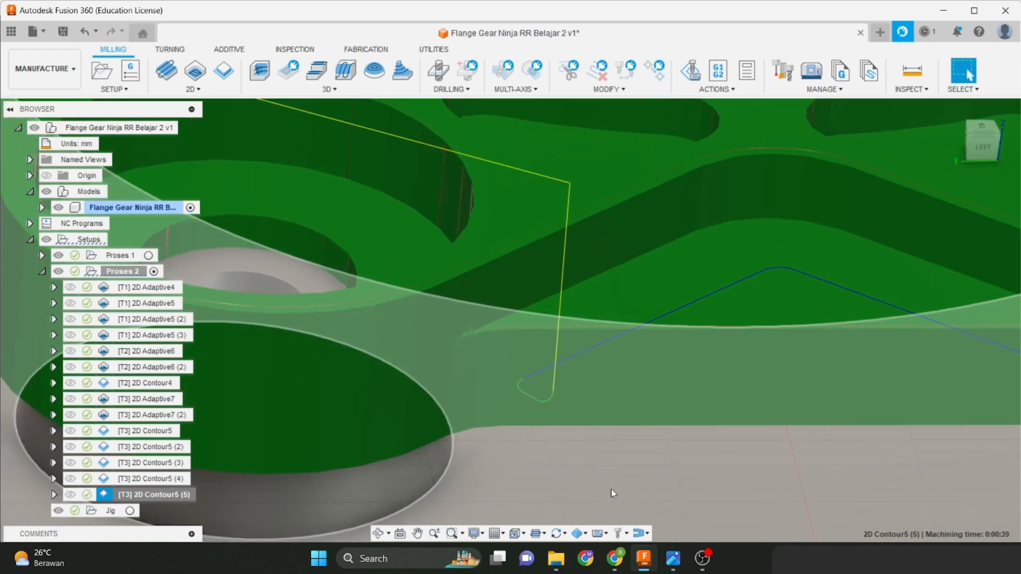
scroll(571, 382, "down", 10)
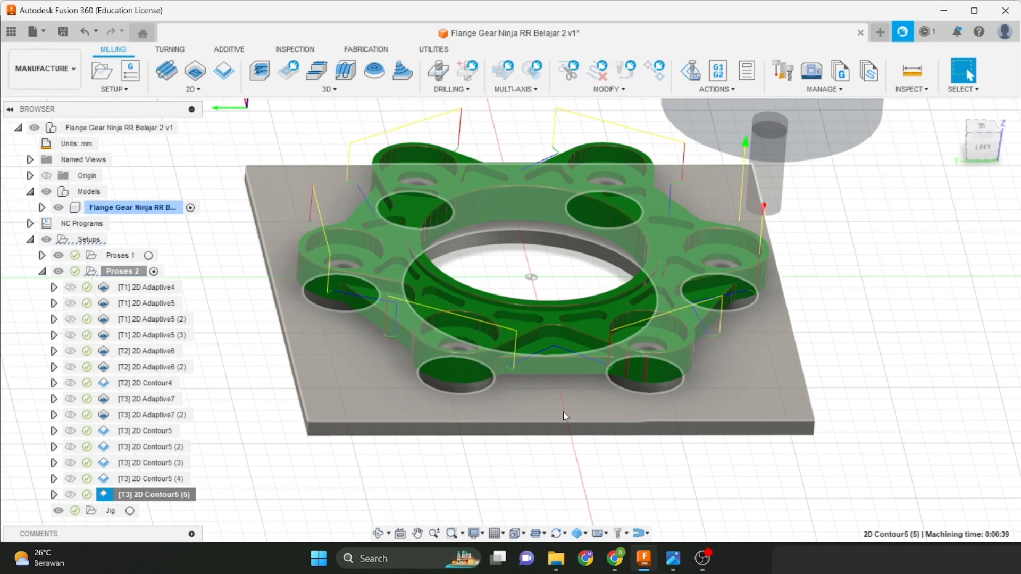
middle_click_drag(563, 412, 904, 351, "shift")
scroll(874, 348, "up", 4)
scroll(873, 351, "down", 1)
scroll(955, 372, "up", 1)
middle_click_drag(739, 339, 769, 339)
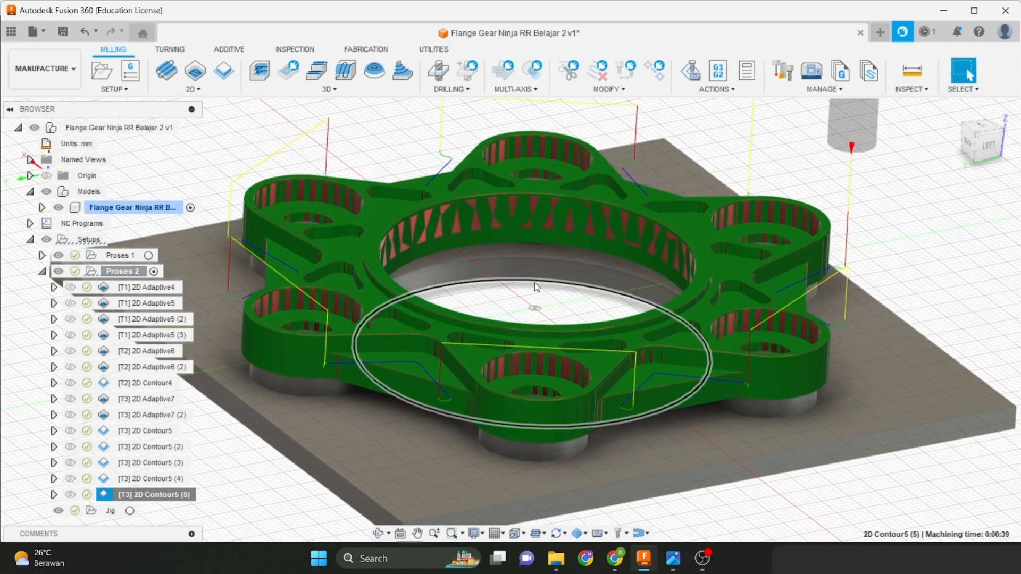
scroll(559, 330, "down", 2)
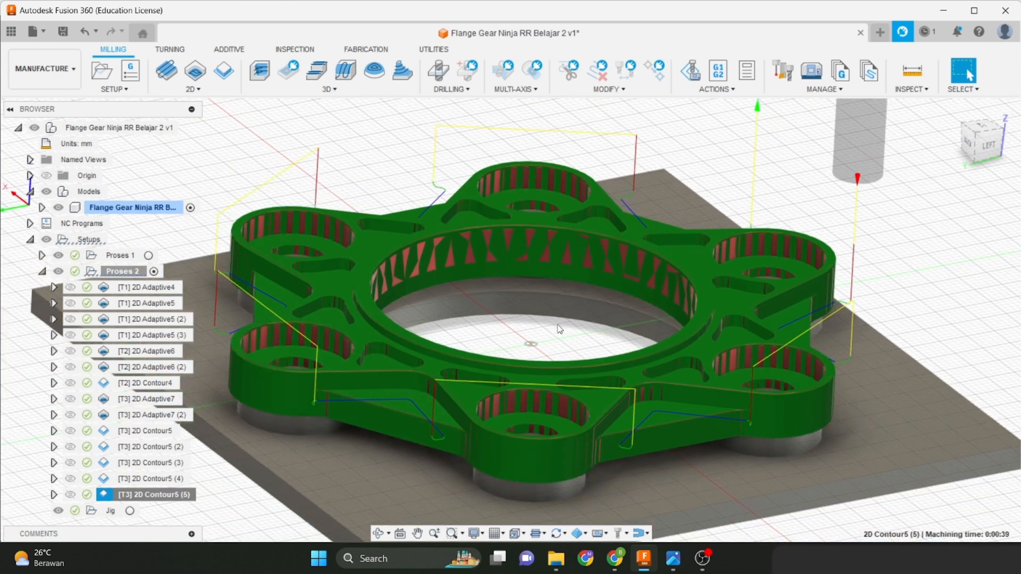
middle_click_drag(559, 329, 613, 310)
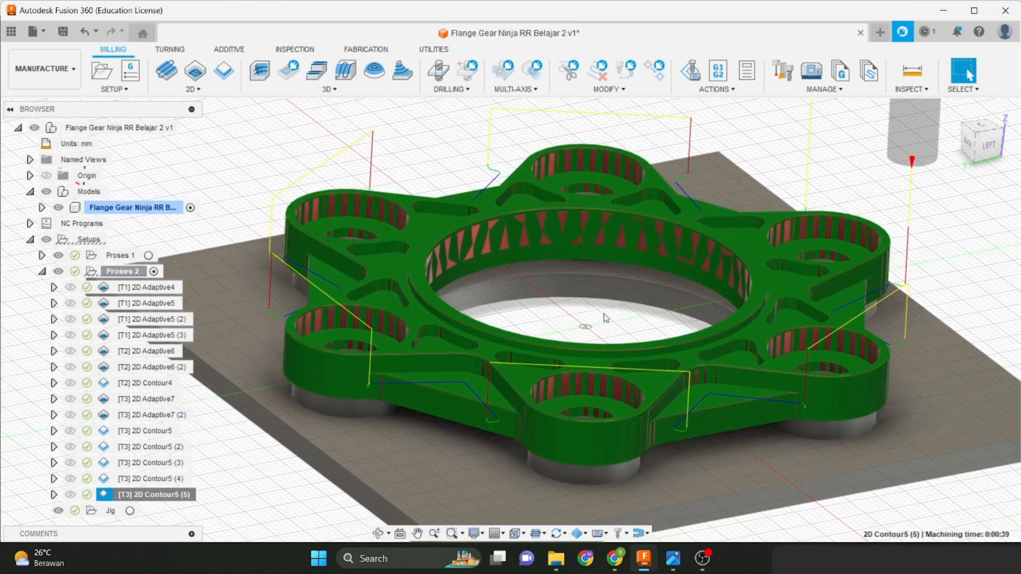
Start a 2D Chamfer operation in the Proses 2 setup for the flange's chamfered edges.
left_click(608, 313)
scroll(375, 326, "up", 5)
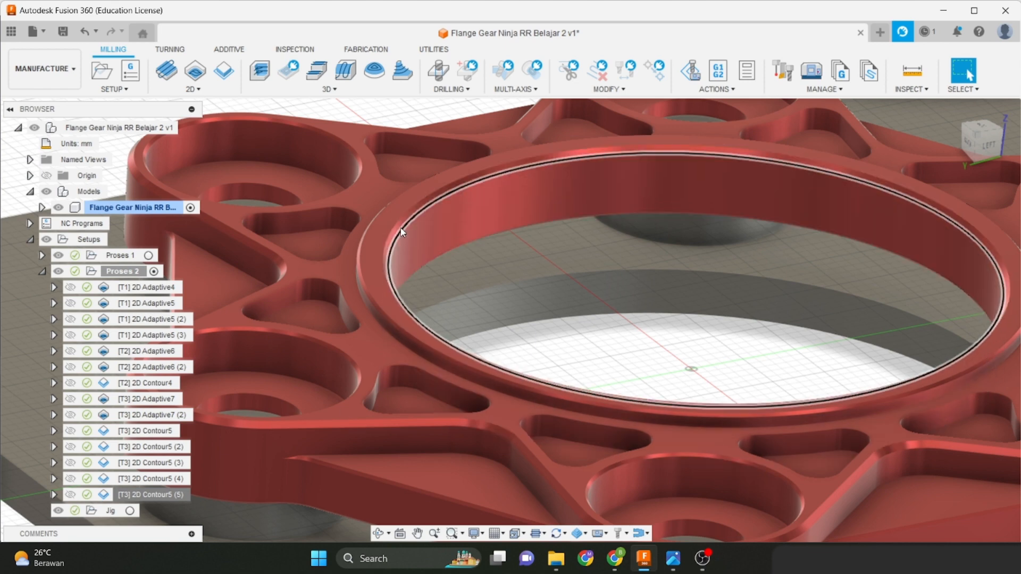
scroll(400, 234, "up", 4)
scroll(401, 230, "down", 5)
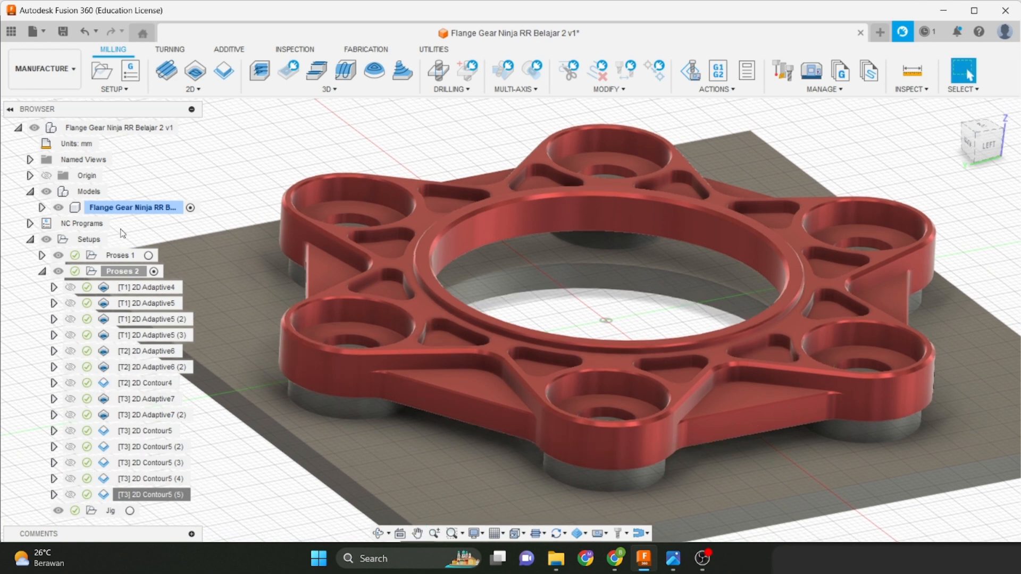
left_click(194, 91)
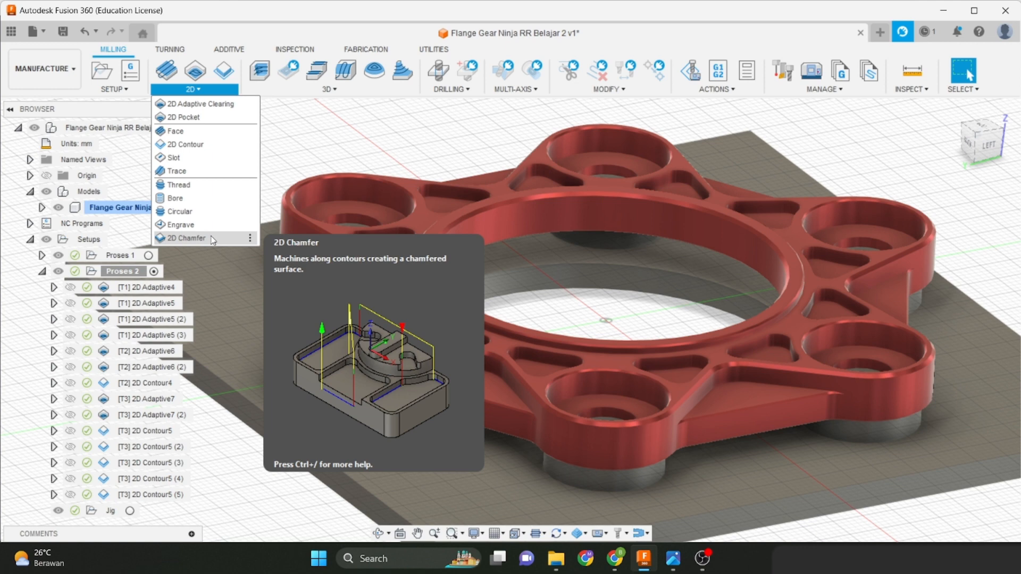
left_click(186, 238)
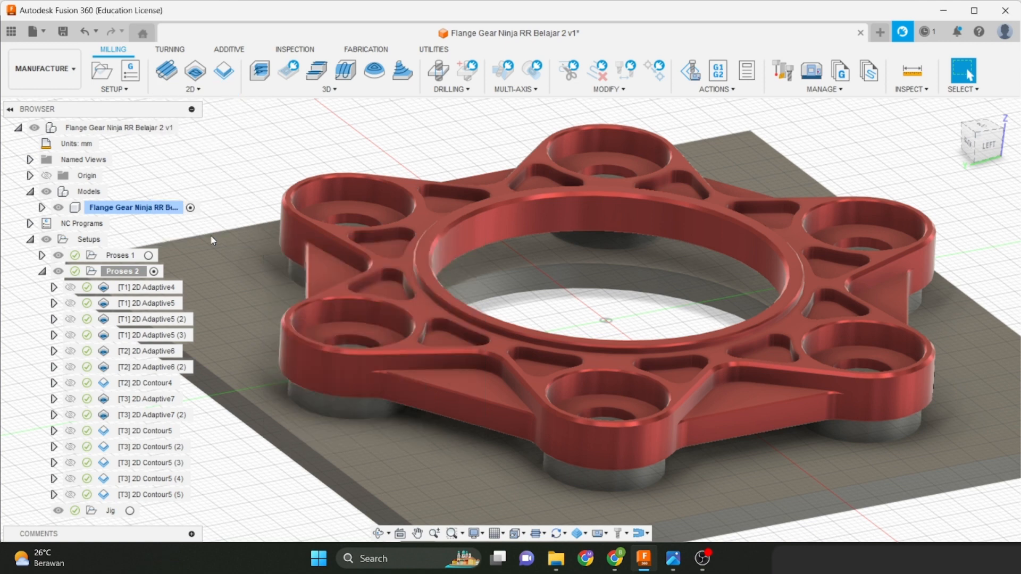
Delete the 6 mm Chamfer Ft 3 45° tool and the 50 mm Face Mill from the document's tool library.
left_click(914, 76)
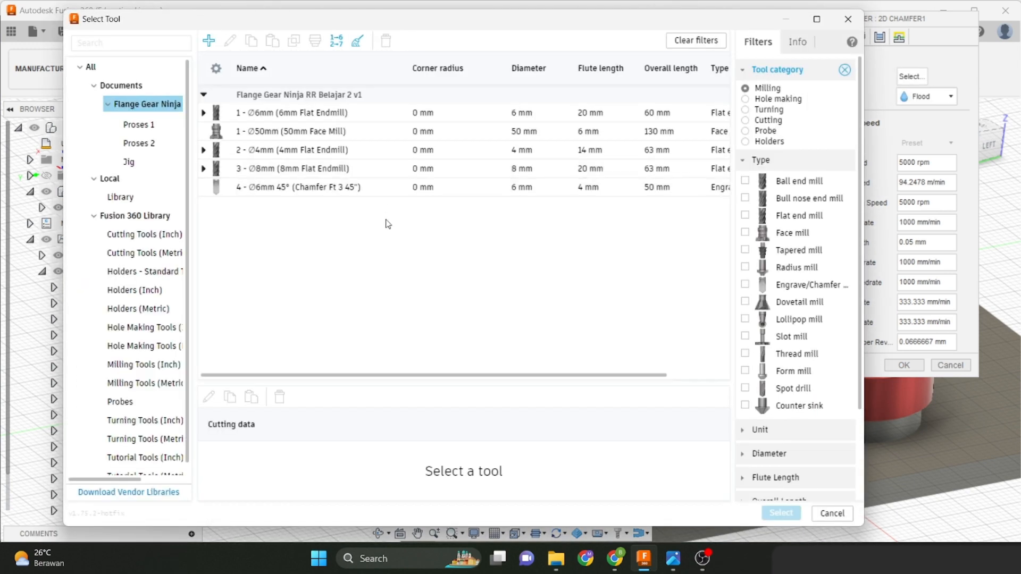
left_click(342, 192)
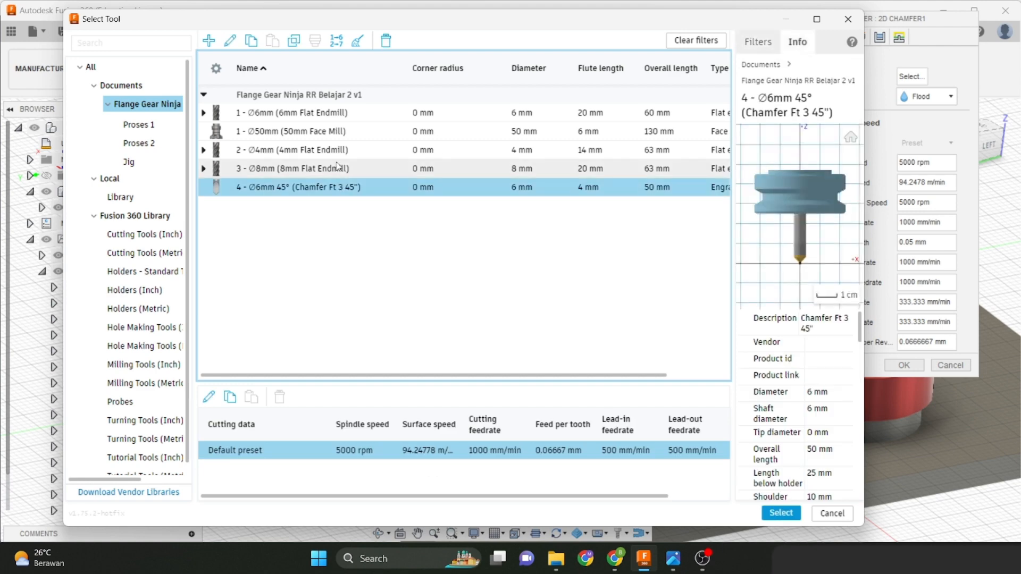
left_click(386, 41)
left_click(520, 361)
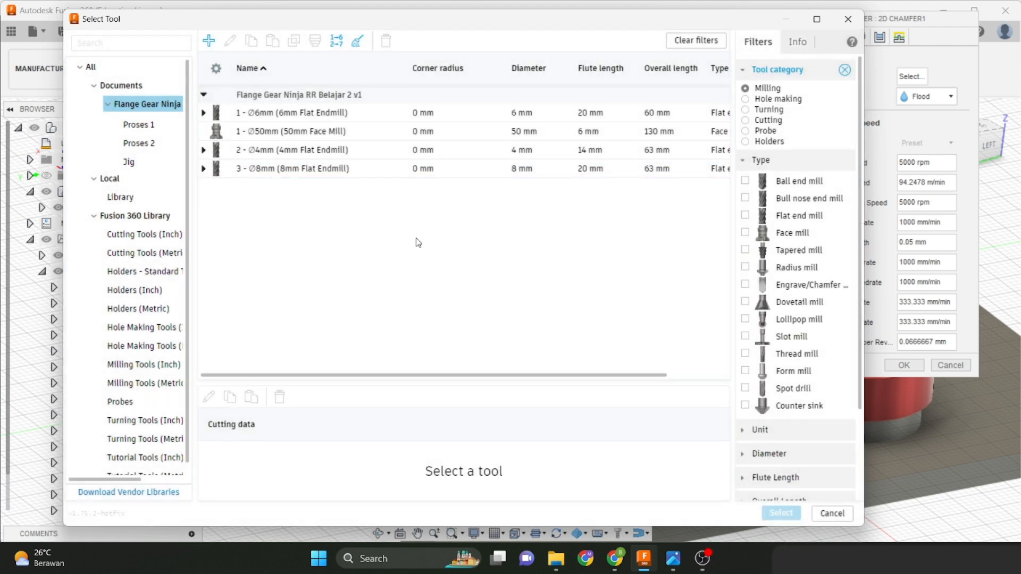
left_click(372, 131)
left_click(387, 41)
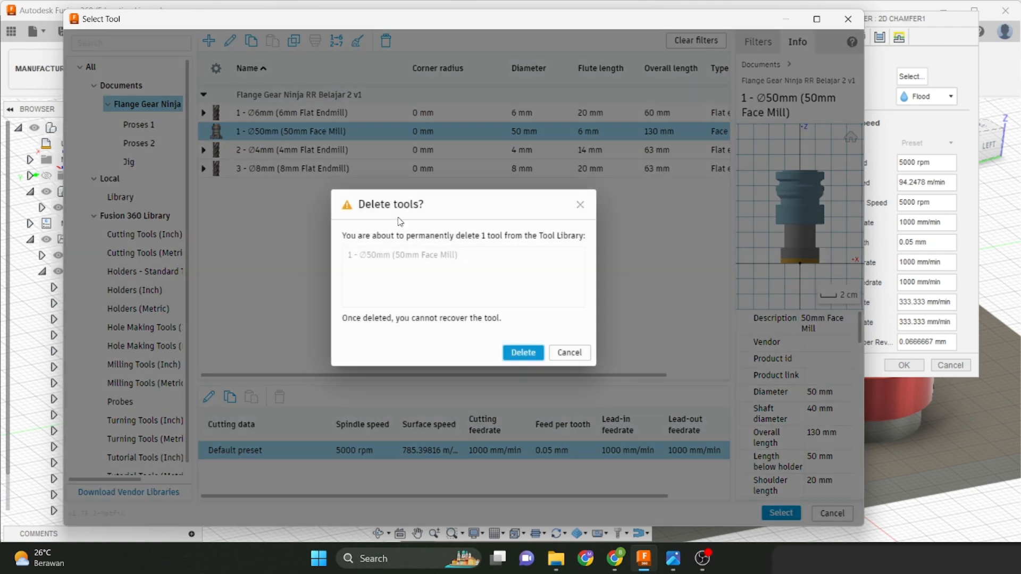
left_click(513, 354)
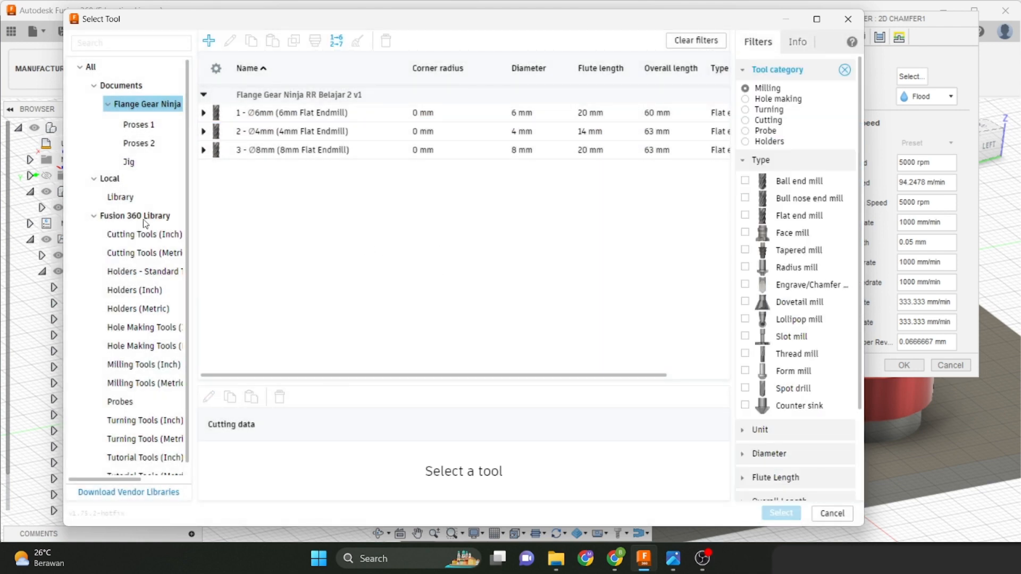
Filter the Fusion 360 Library for engrave/chamfer mills and assign the metric 6mm x 45 Engraving Tool to the chamfer operation.
left_click(118, 216)
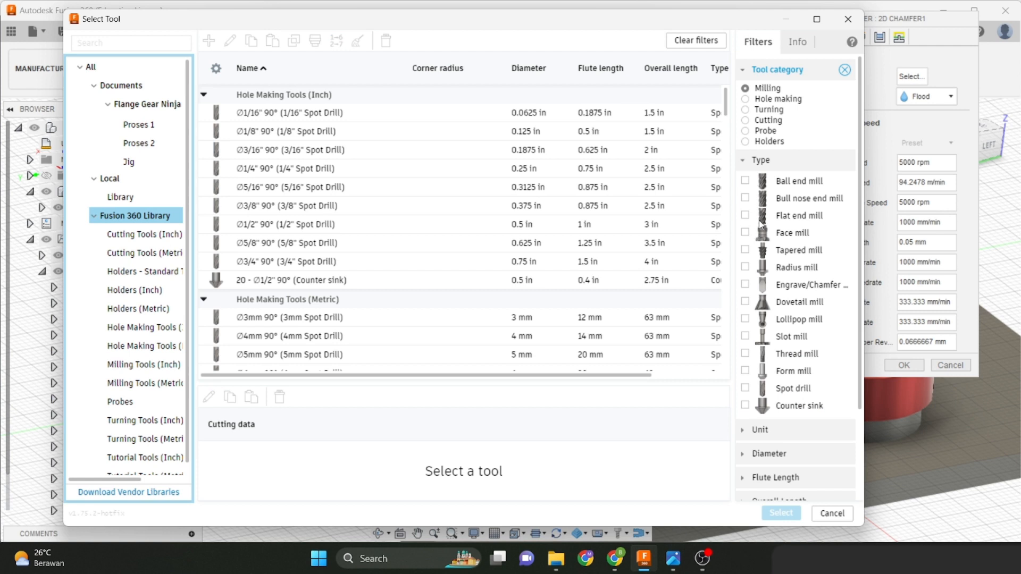
left_click(744, 286)
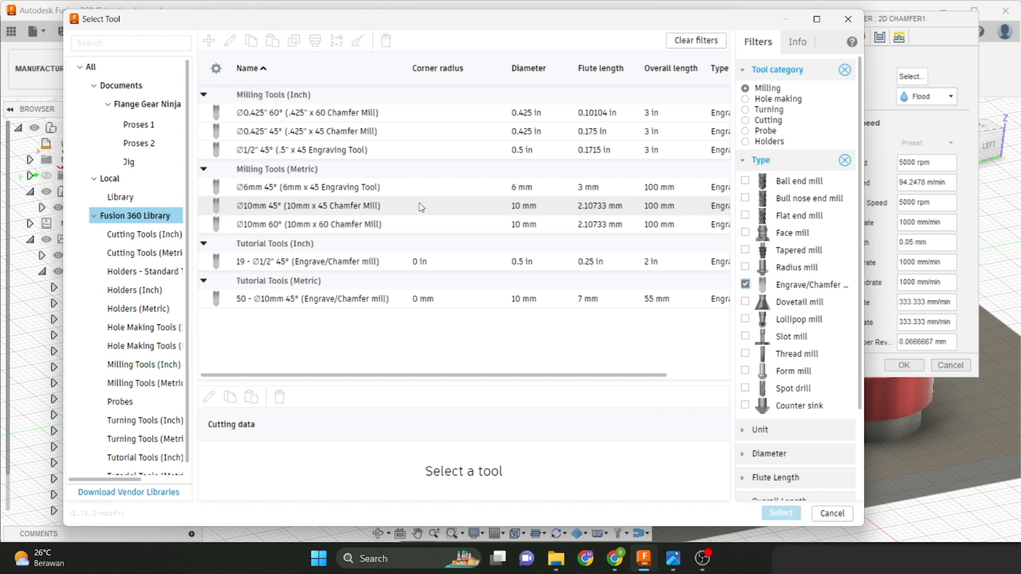
left_click(396, 194)
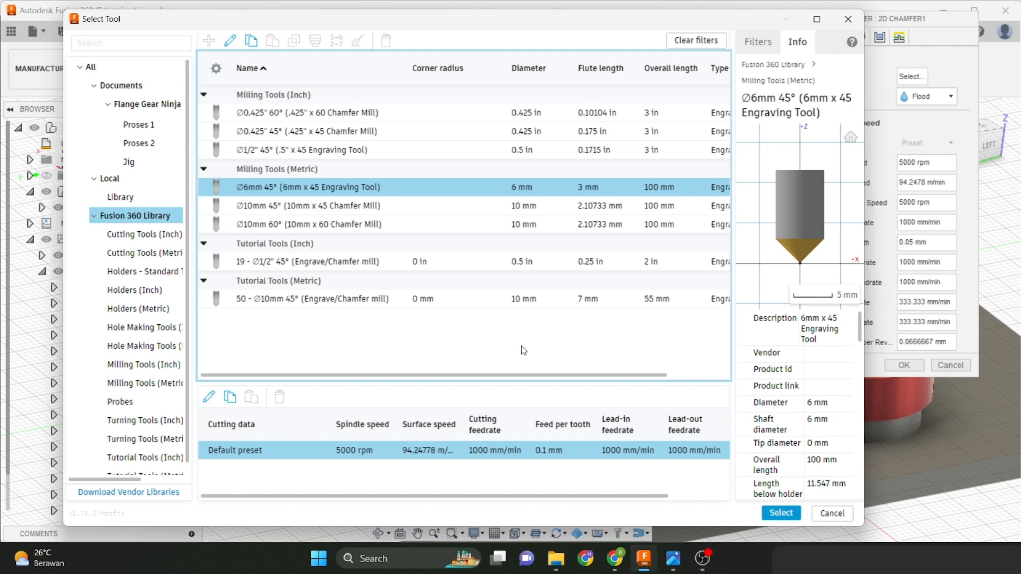
left_click(777, 514)
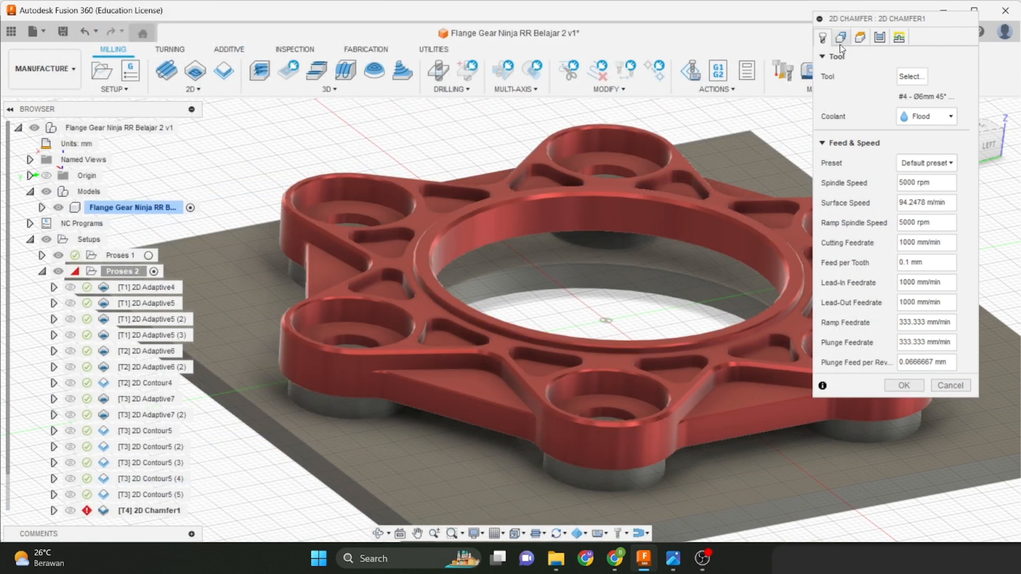
Open the assigned engraving tool for editing and set its cutter material to Carbide.
left_click(912, 77)
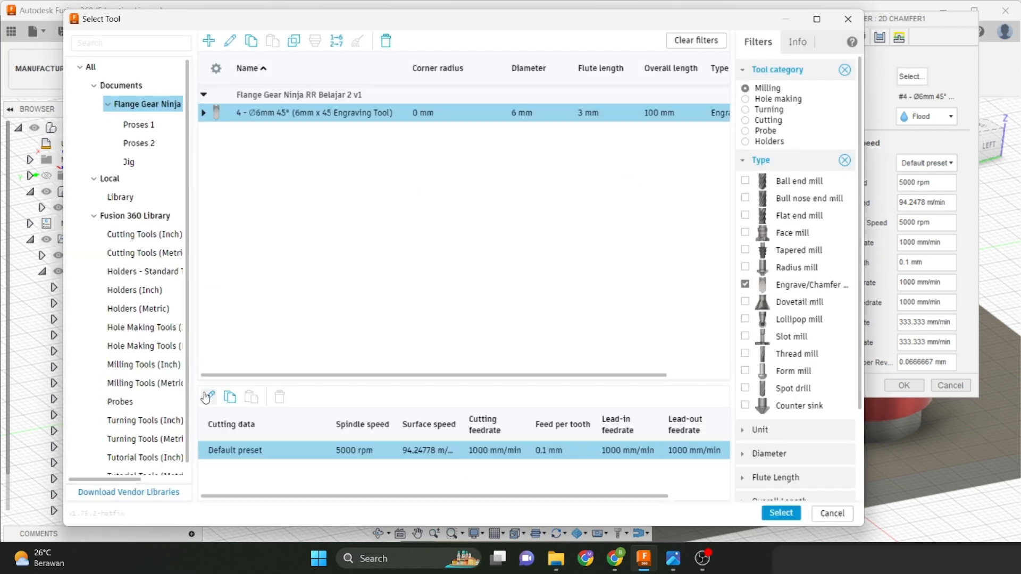
left_click(206, 398)
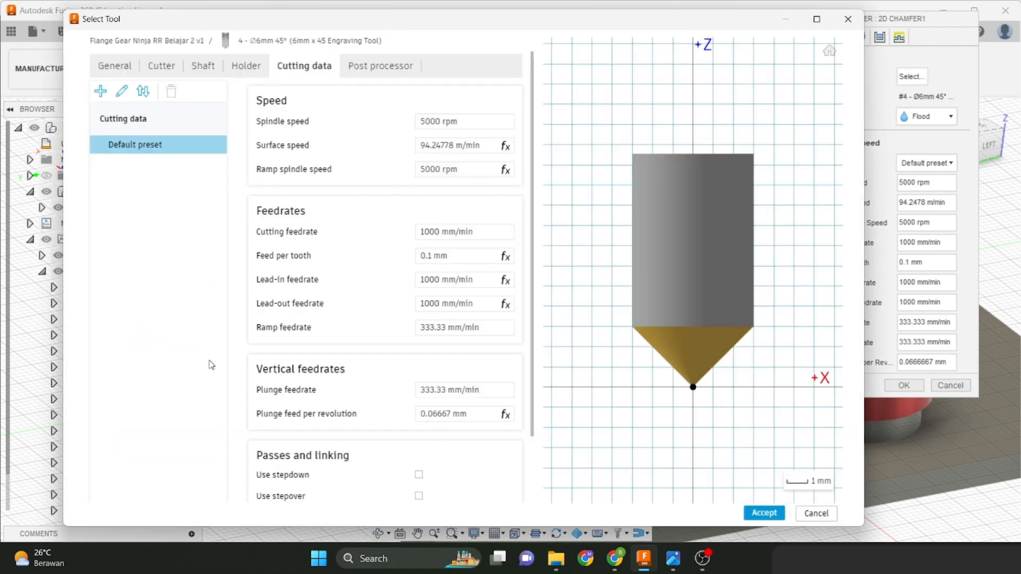
left_click(129, 72)
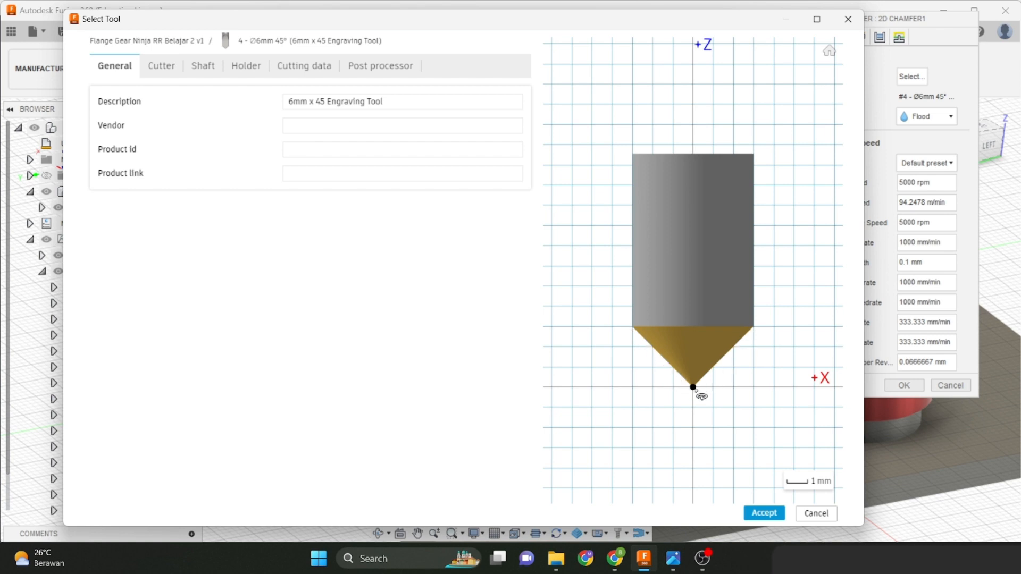
left_click(161, 73)
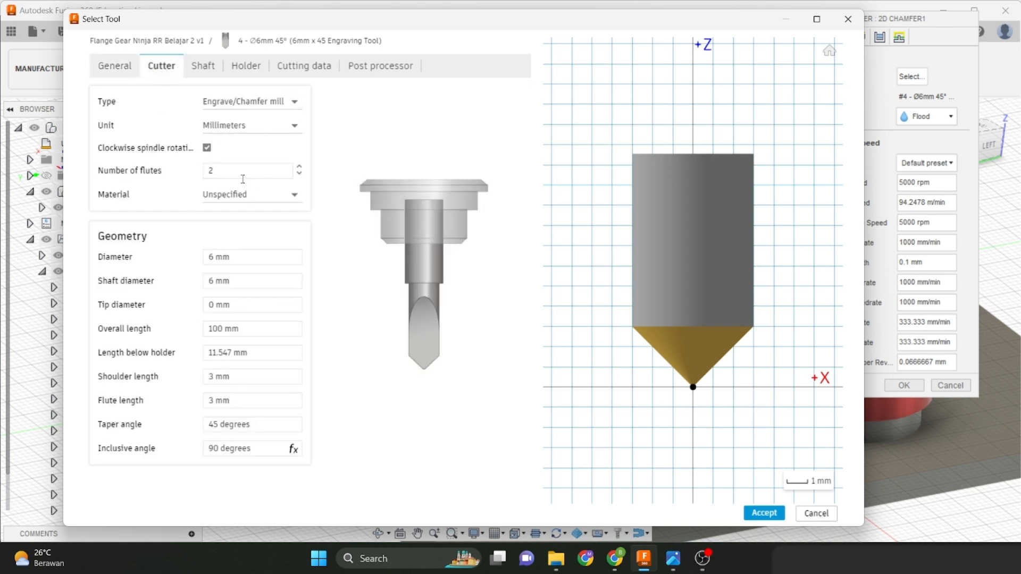
left_click(274, 196)
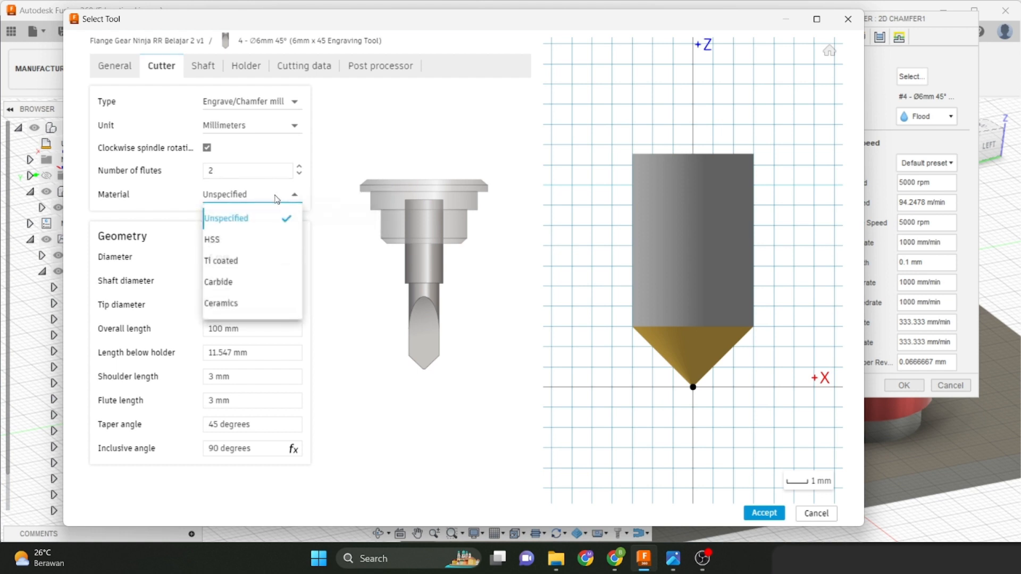
left_click(240, 285)
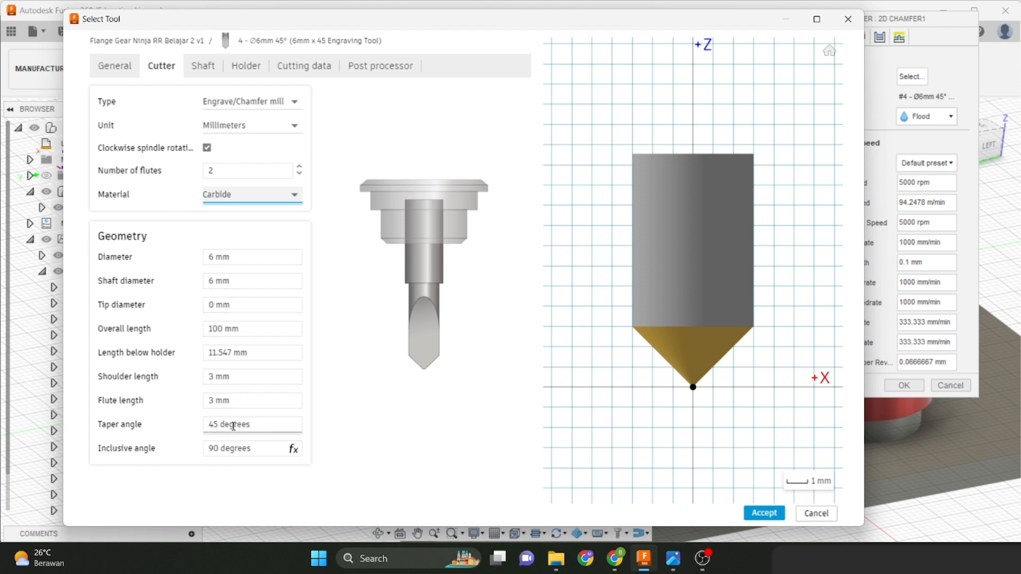
left_click(261, 426)
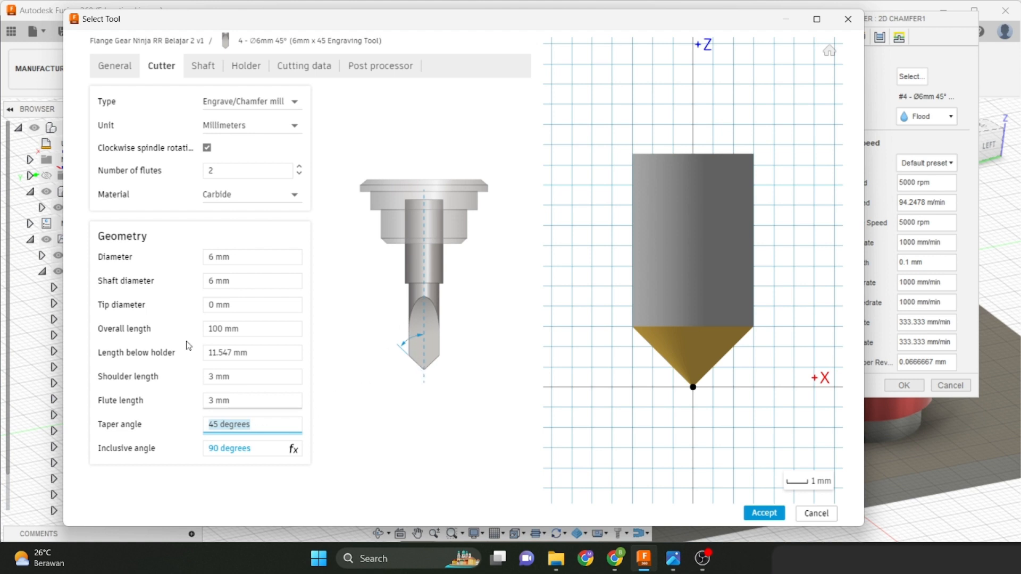
Look through the engraving tool's shaft and holder options, highlighting the BT30 - Blank standard taper holder.
left_click(204, 64)
left_click(241, 66)
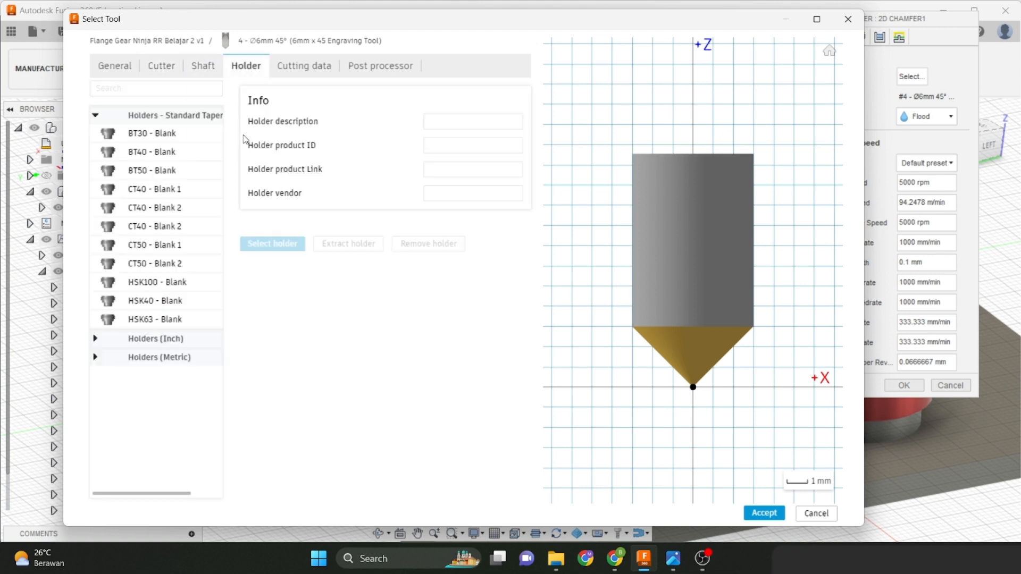
left_click(186, 136)
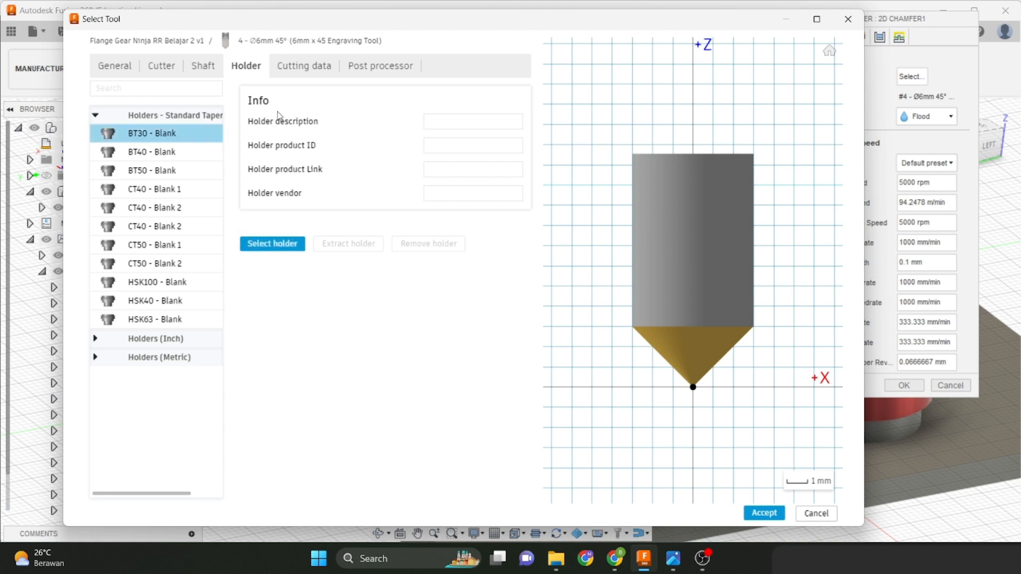
Set the engraving tool's default preset to a 6000 rpm spindle speed and a 600 mm/min cutting feedrate.
left_click(319, 71)
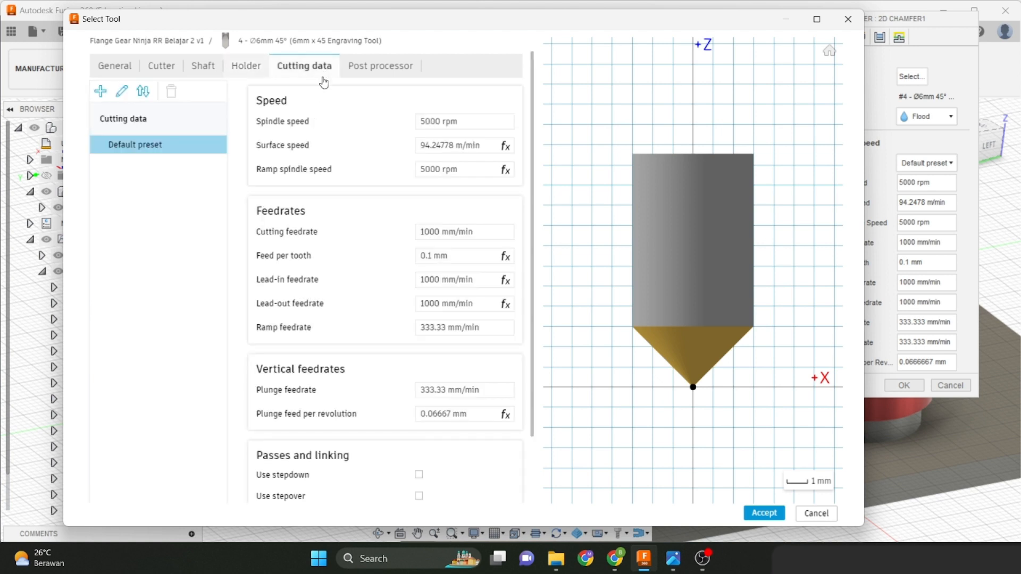
left_click(425, 122)
type("60")
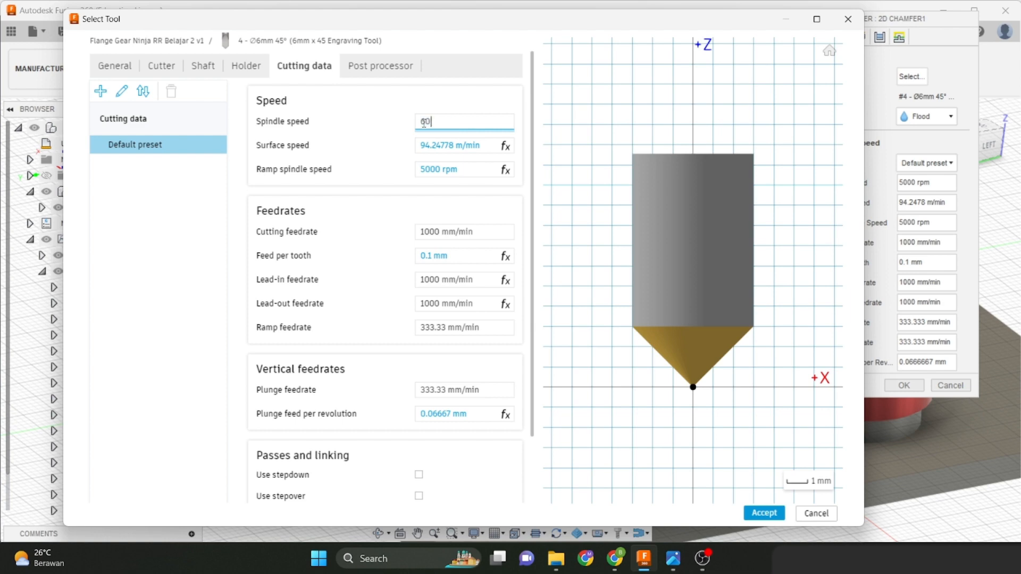
type("00 rpm")
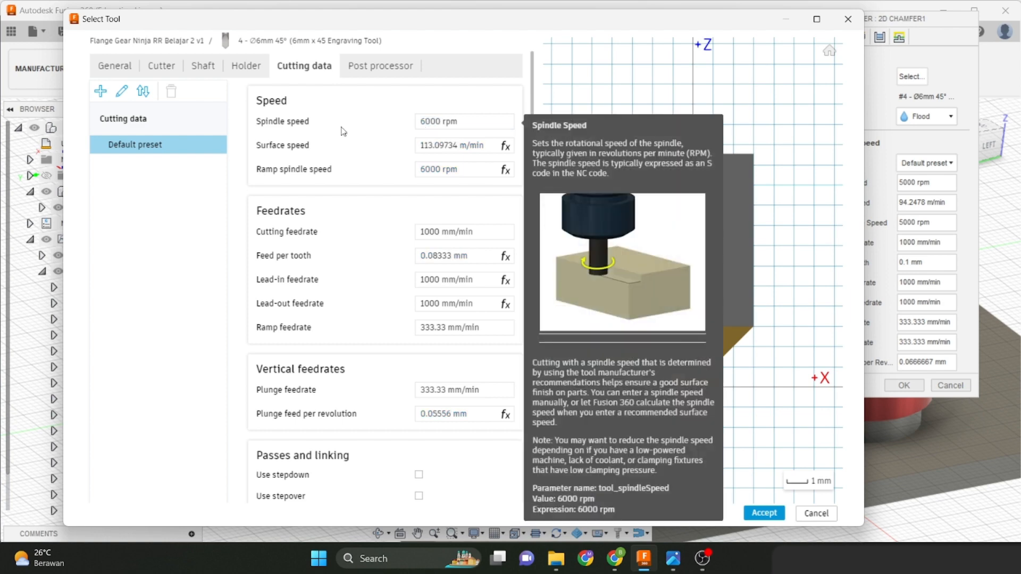
left_click(434, 232)
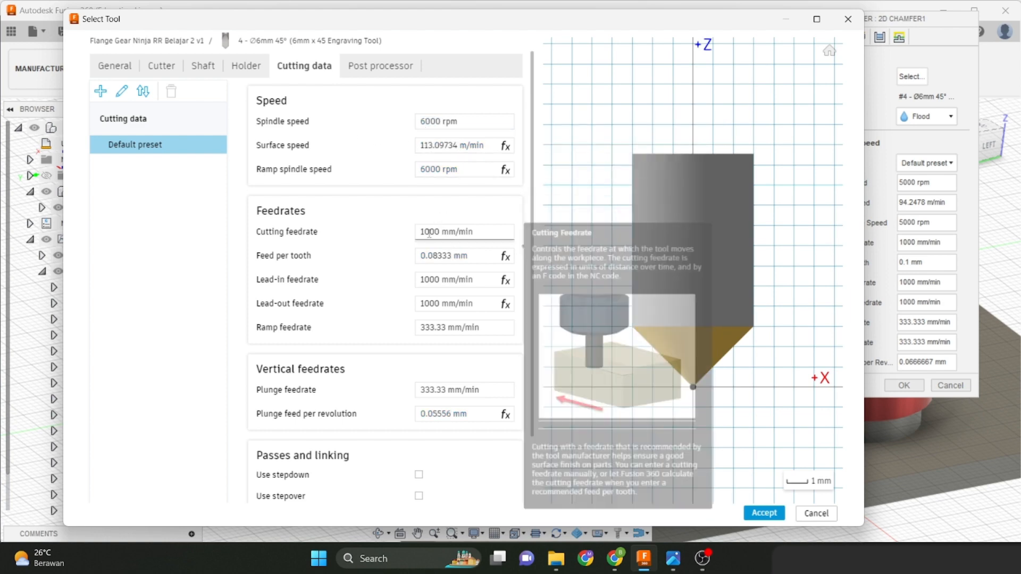
left_click(428, 232)
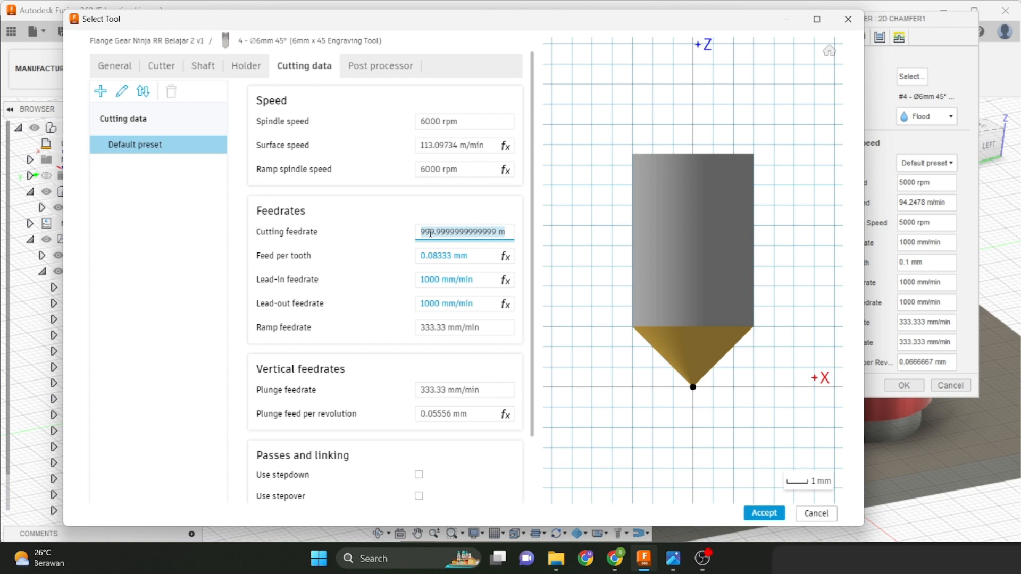
type("600")
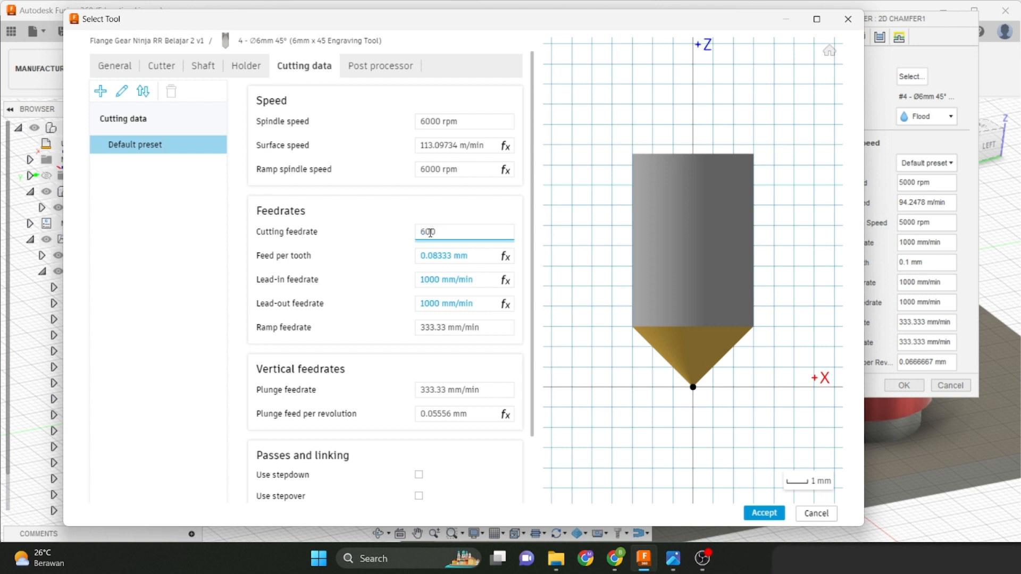
left_click(336, 273)
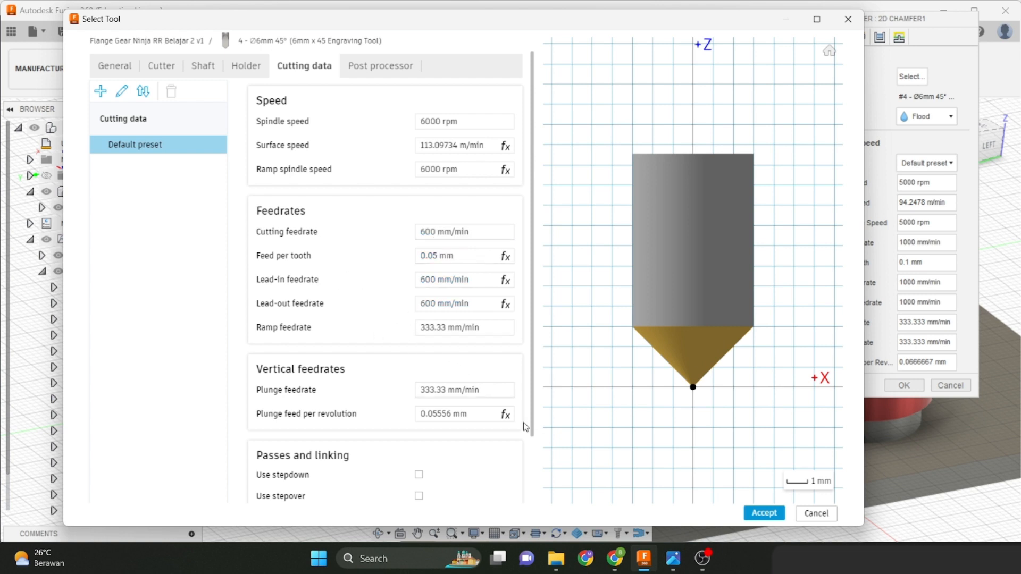
Accept the preset edits, review its cutting data and post processor settings, and apply the engraving tool to the 2D Chamfer operation.
left_click(770, 514)
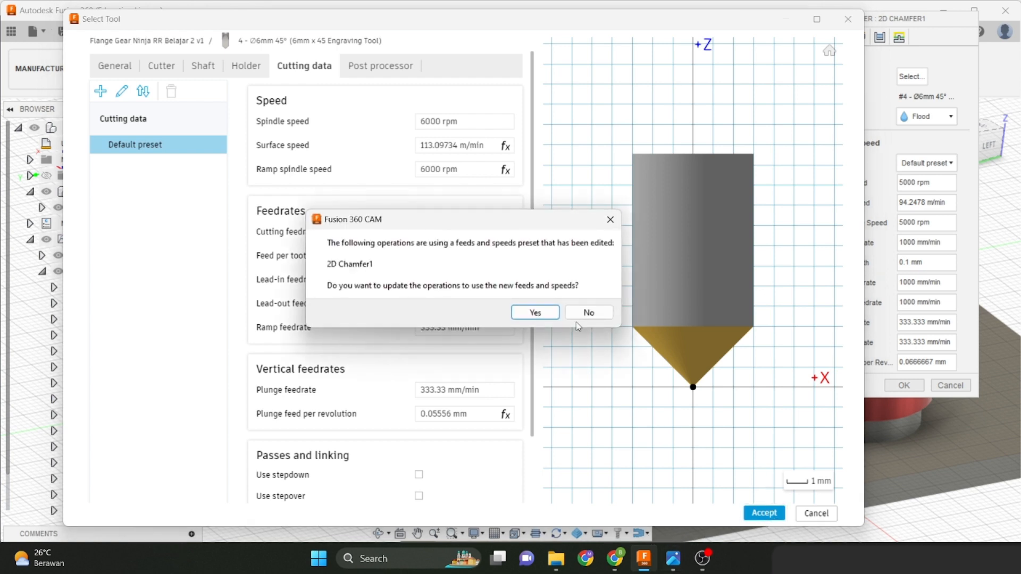
left_click(610, 219)
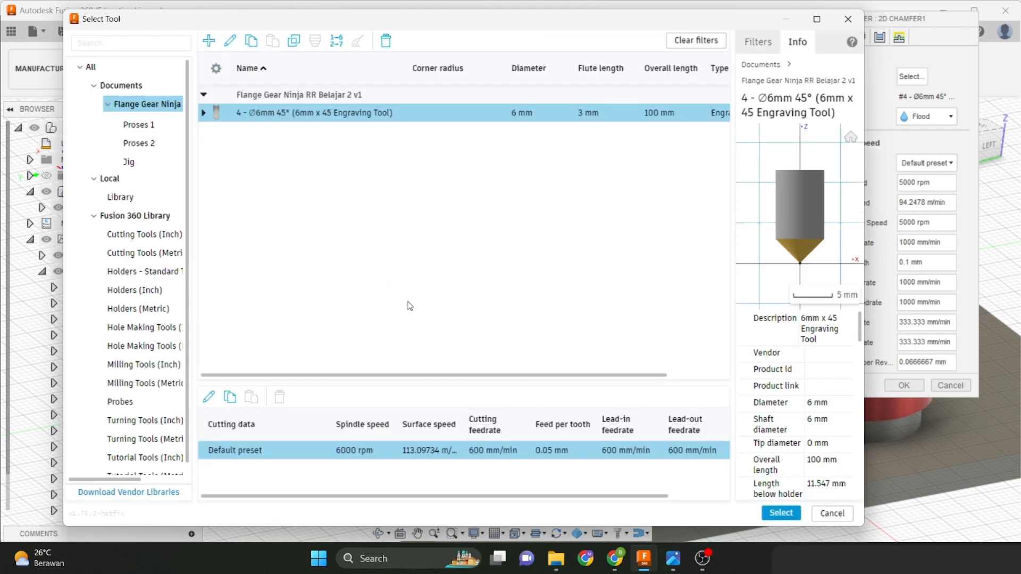
left_click(209, 399)
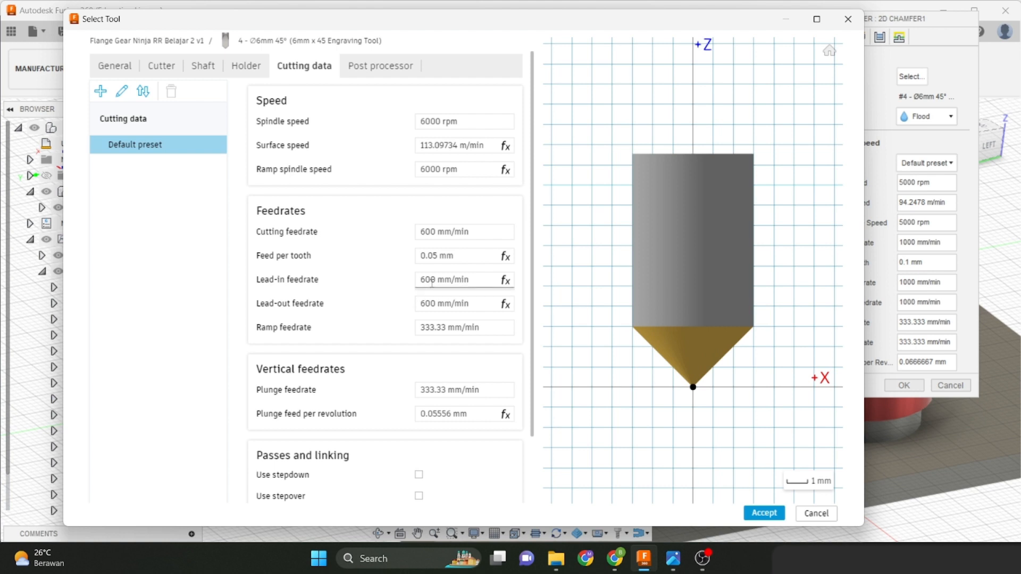
mouse_move(432, 283)
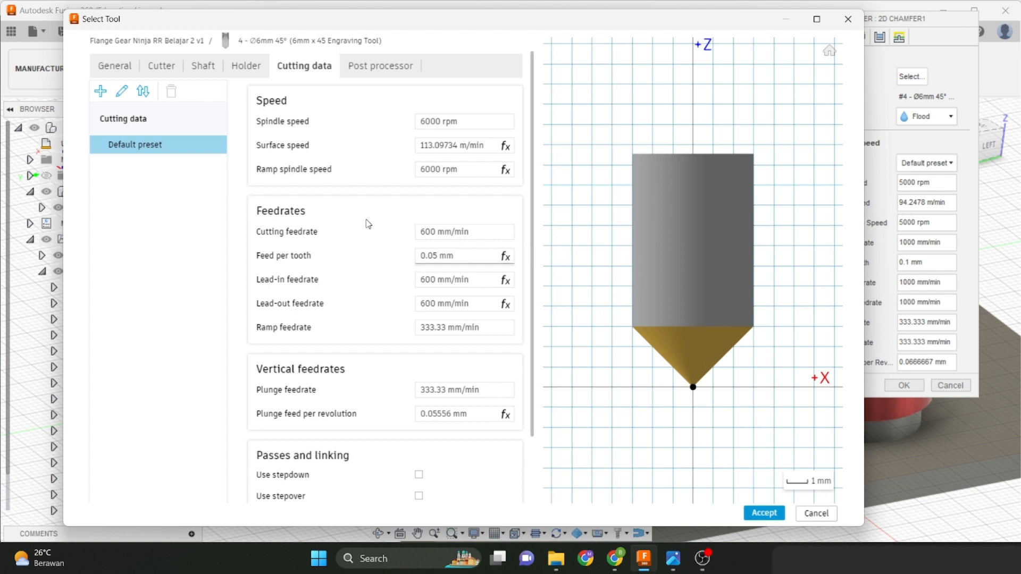
left_click(396, 66)
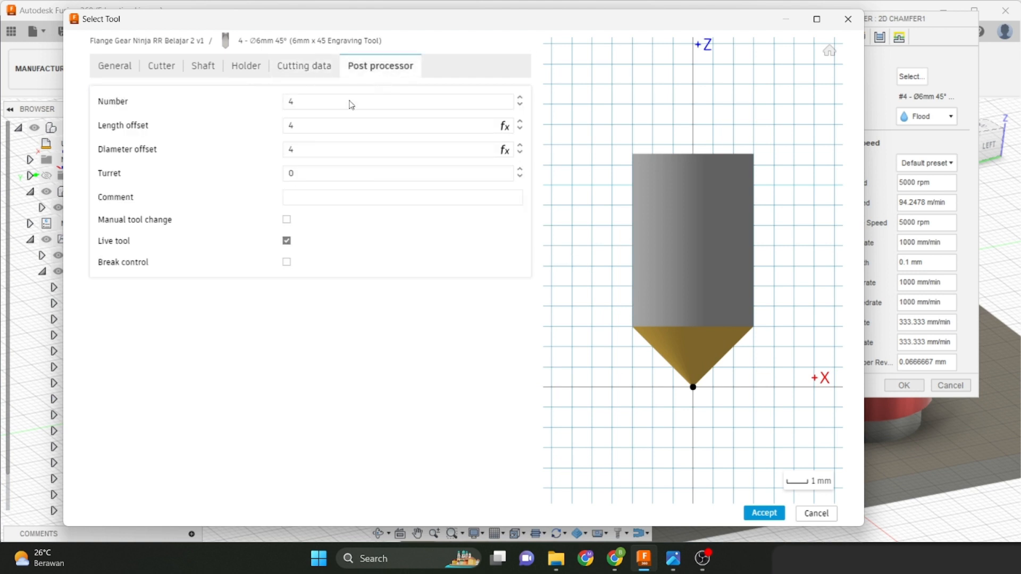
left_click(765, 512)
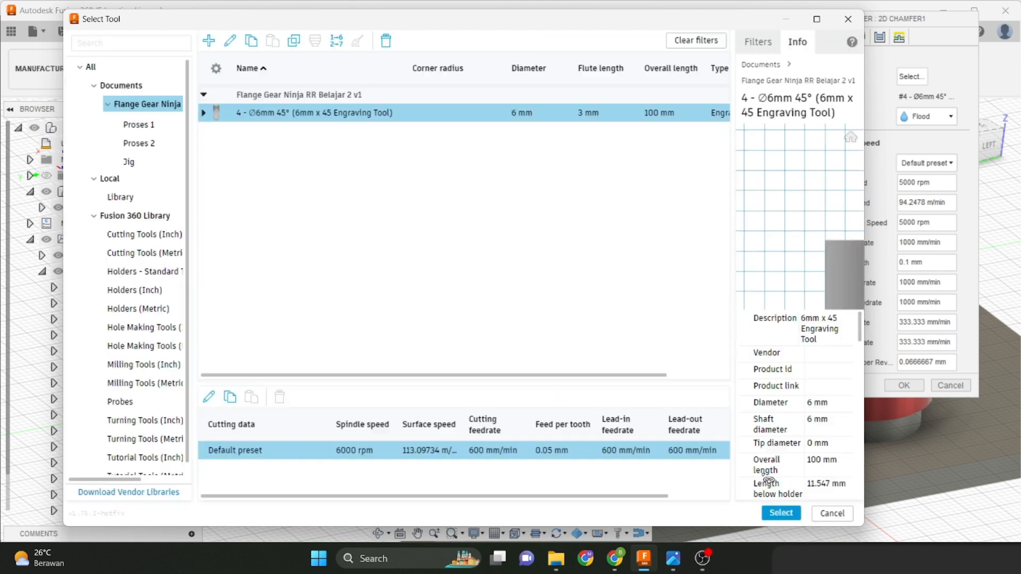
left_click(778, 516)
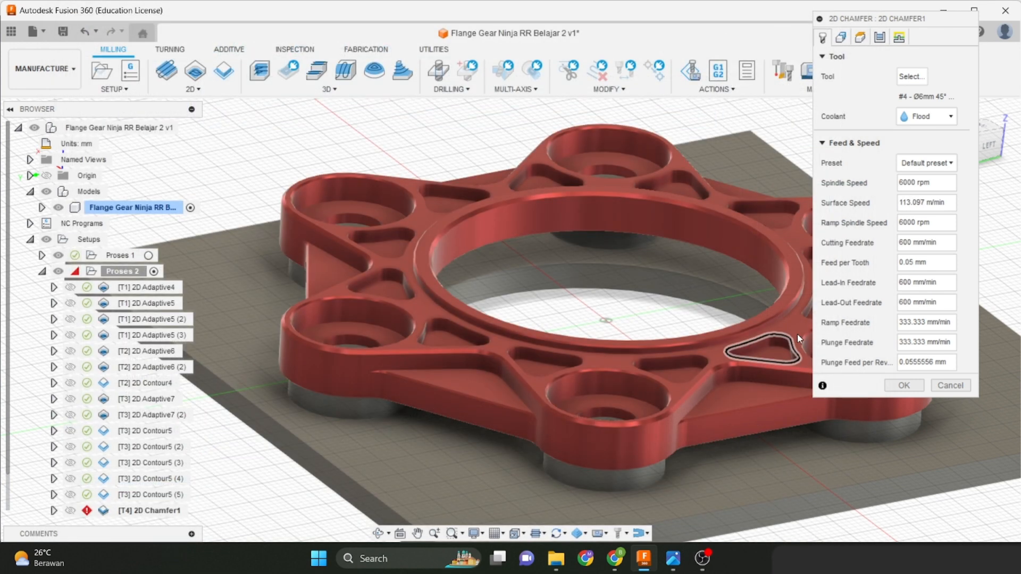
Add the outer top edge of the raised central ring to the chamfer's contour selection.
left_click(840, 39)
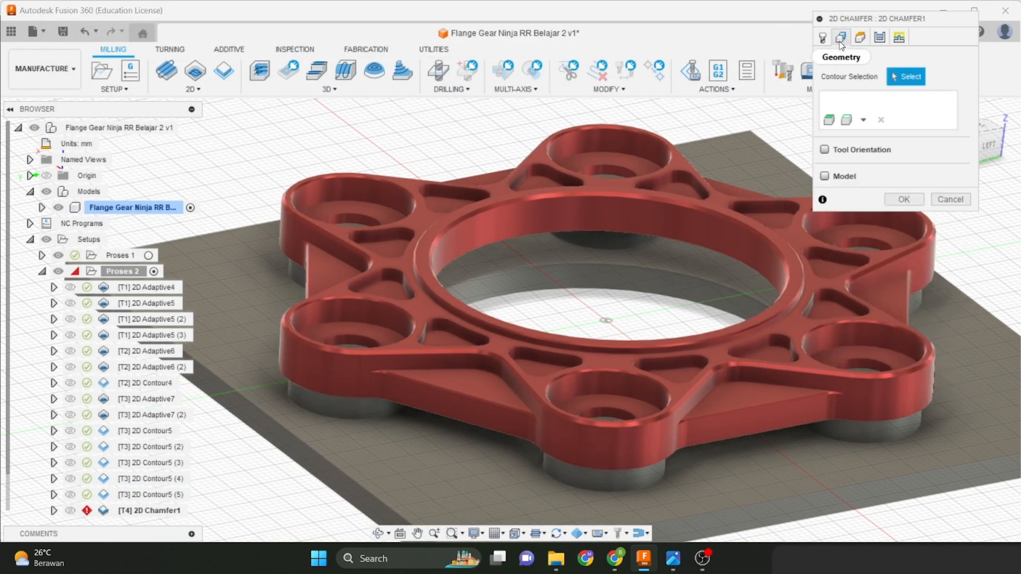
scroll(686, 197, "up", 3)
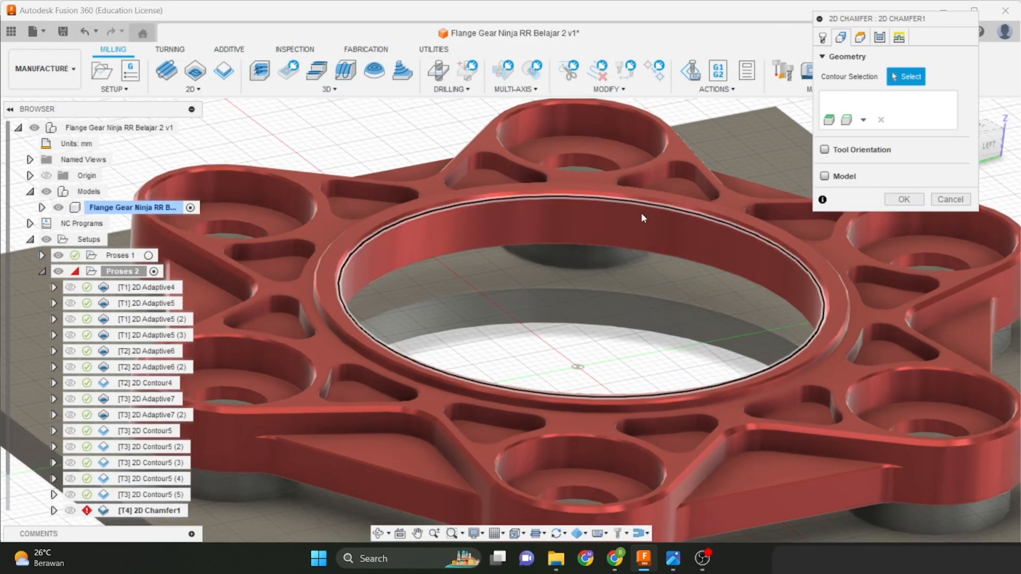
scroll(499, 221, "up", 2)
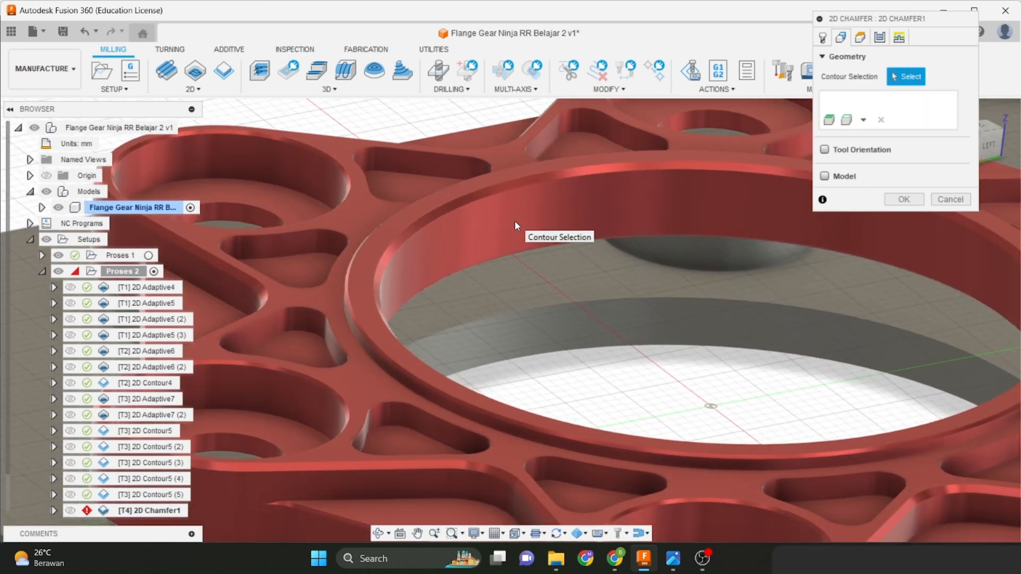
scroll(515, 221, "up", 2)
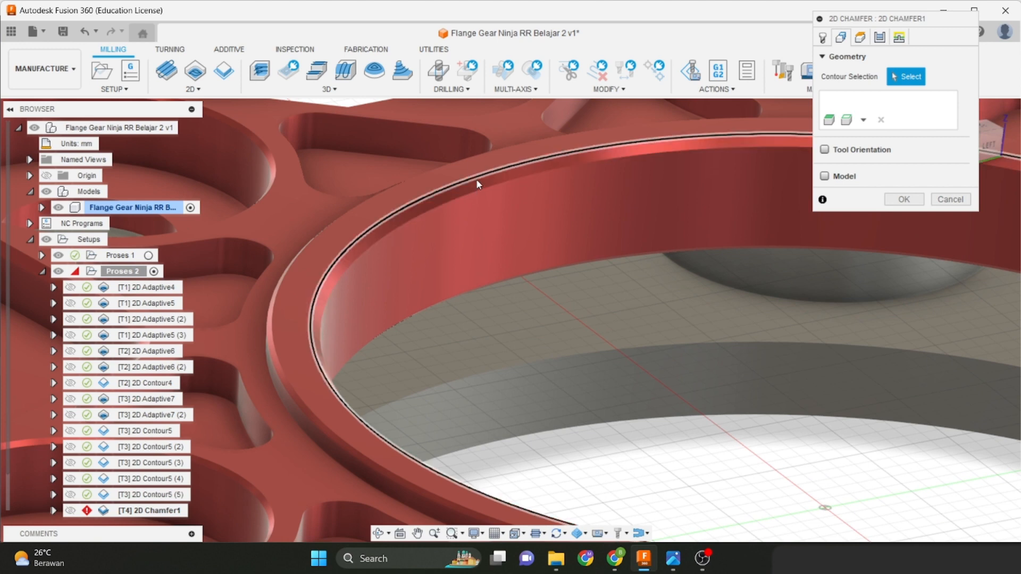
middle_click_drag(458, 239, 550, 213)
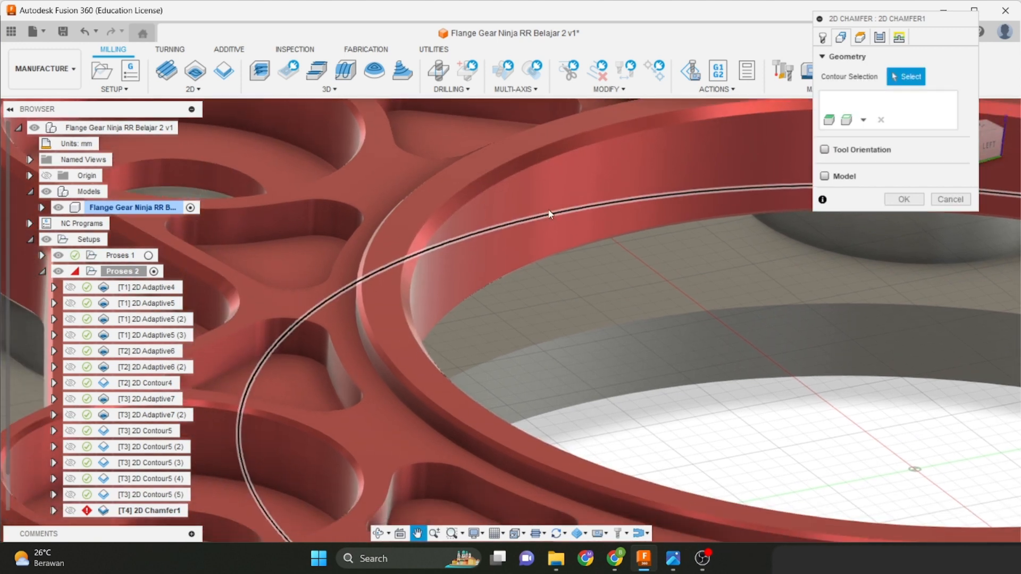
middle_click_drag(417, 386, 404, 301)
scroll(360, 313, "up", 1)
scroll(414, 420, "up", 1)
scroll(489, 257, "down", 2)
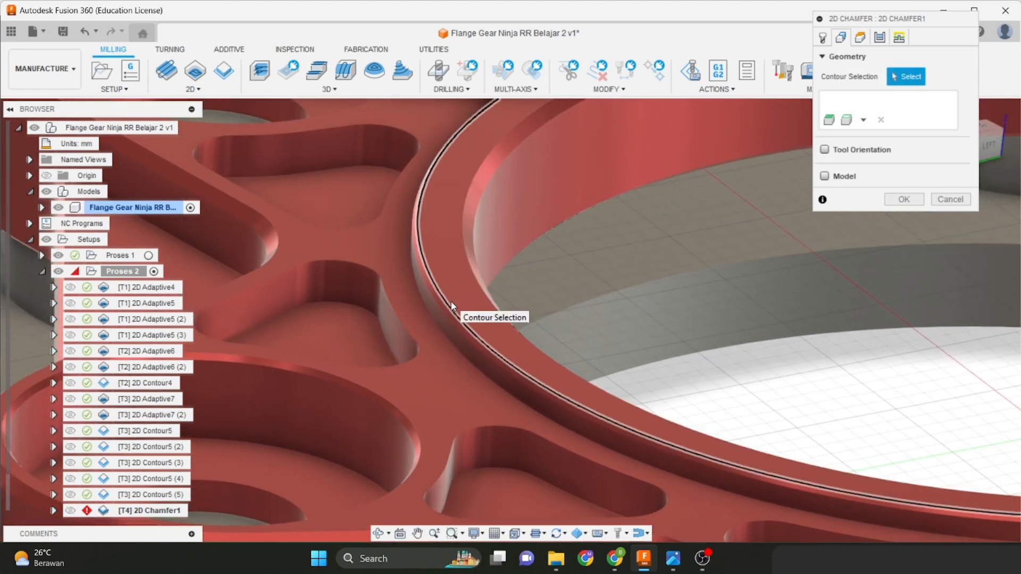
middle_click_drag(469, 328, 449, 320, "shift")
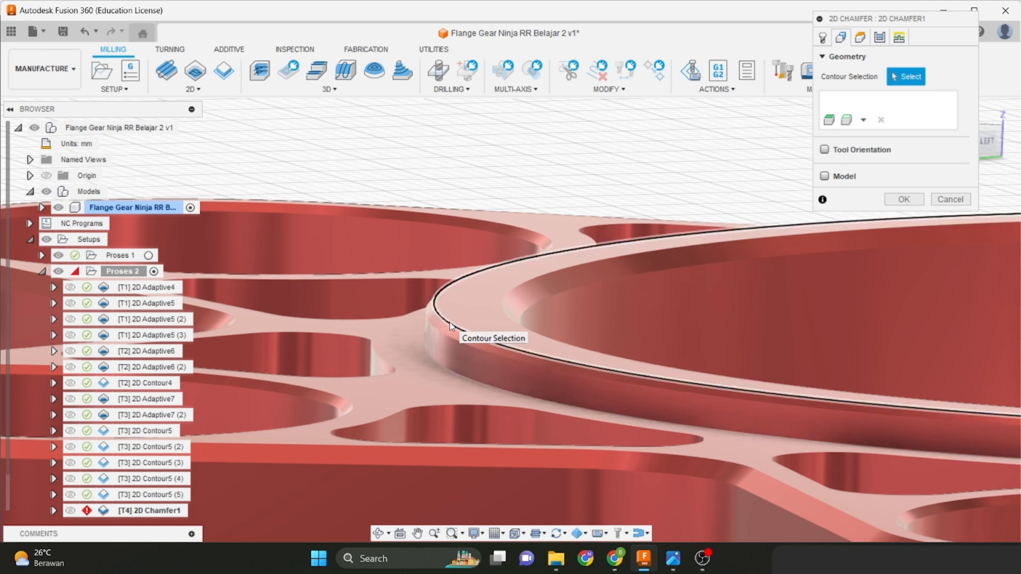
left_click(450, 325)
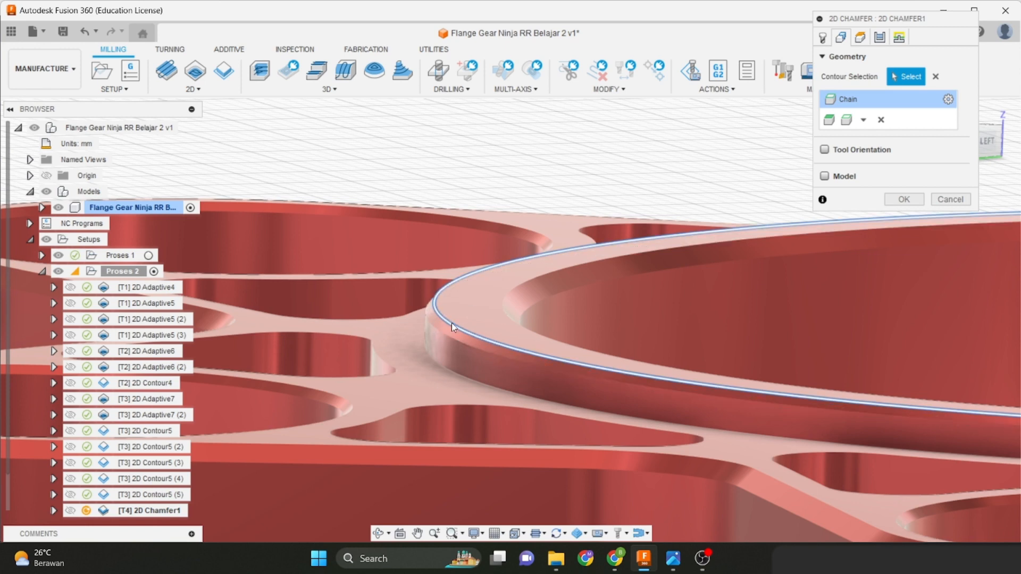
Add the inner top edge of the raised central ring as a second chamfer contour.
middle_click_drag(452, 323, 326, 351)
scroll(325, 350, "down", 1)
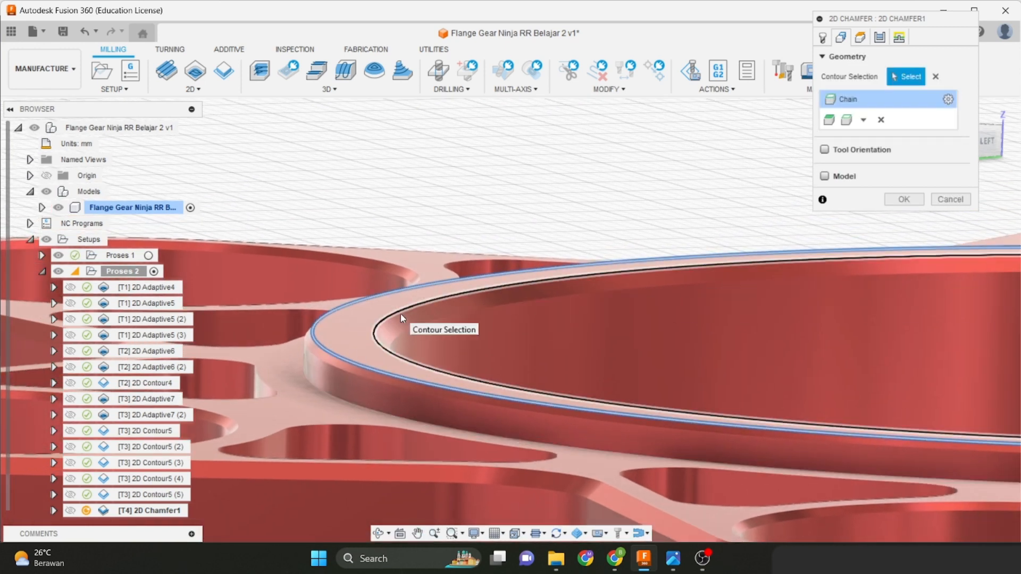
left_click(401, 312)
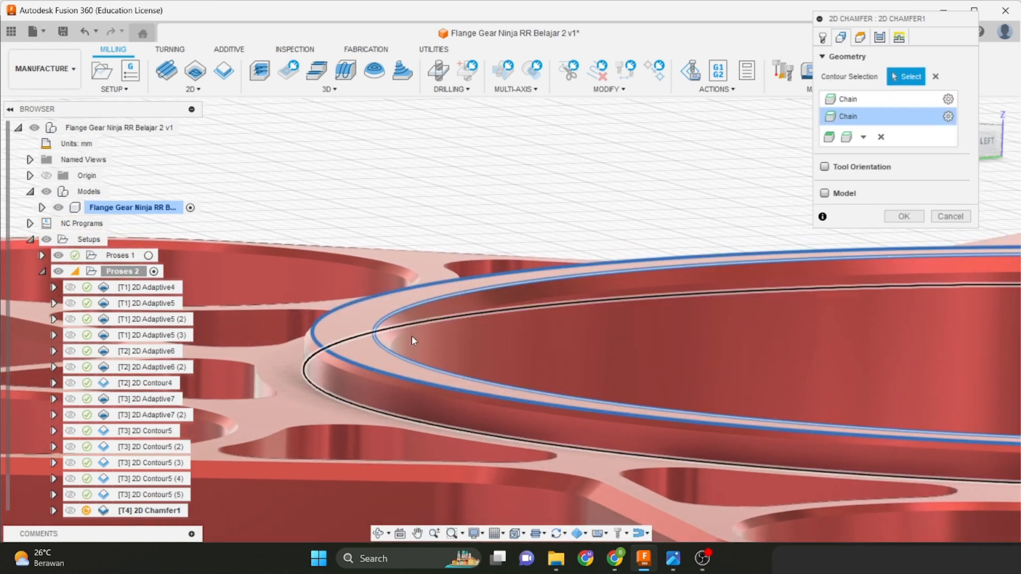
Add the top rims of three neighbouring boss counterbores around the flange to the chamfer contours.
middle_click_drag(276, 378, 518, 336)
middle_click_drag(372, 327, 561, 305)
scroll(561, 305, "down", 2)
scroll(506, 319, "up", 2)
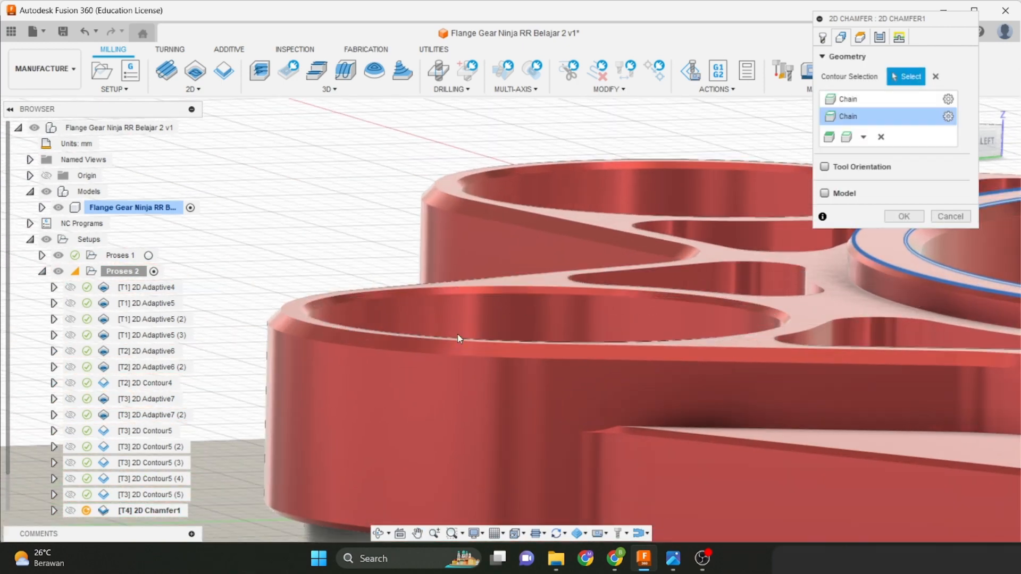
scroll(312, 310, "down", 1)
scroll(327, 303, "up", 3)
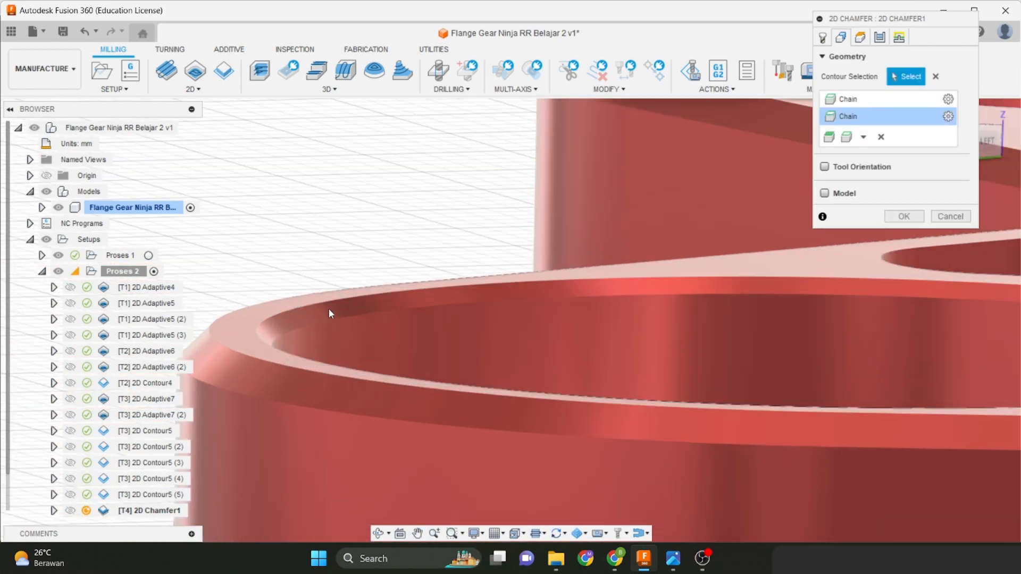
scroll(362, 319, "down", 3)
middle_click_drag(407, 327, 424, 355, "shift")
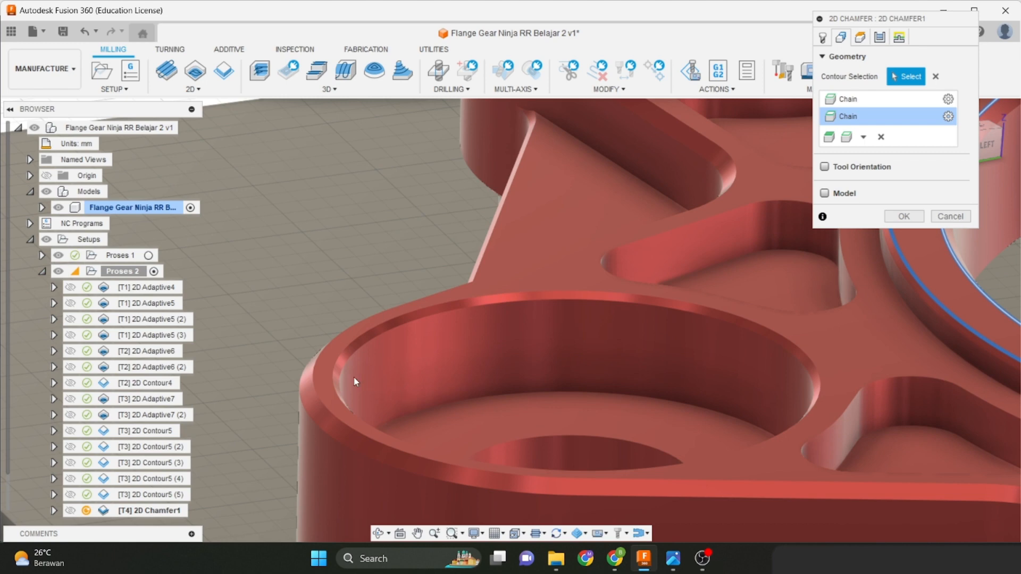
left_click(347, 351)
middle_click_drag(349, 349, 467, 237, "shift")
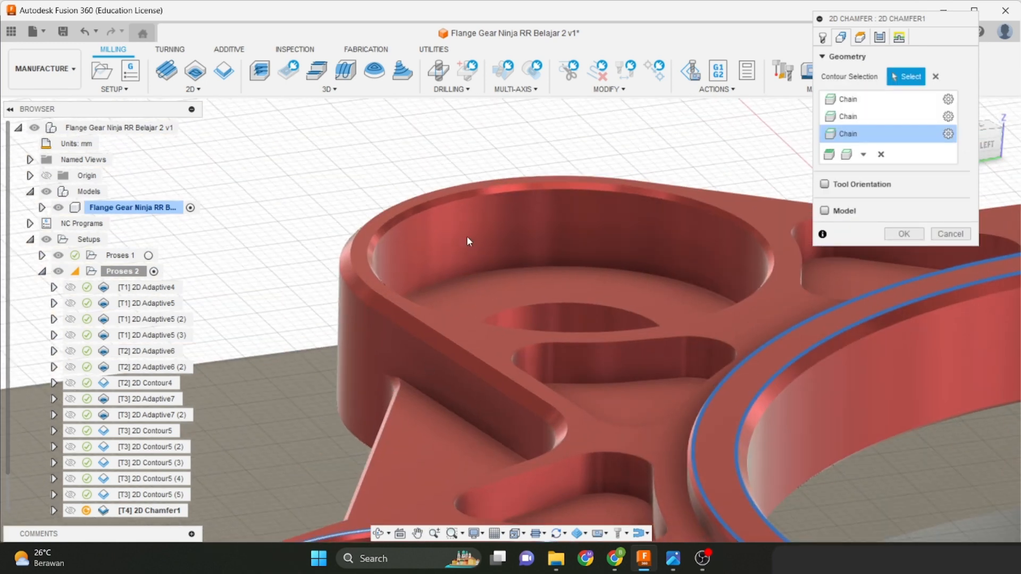
left_click(406, 210)
middle_click_drag(406, 210, 632, 390, "shift")
left_click(723, 302)
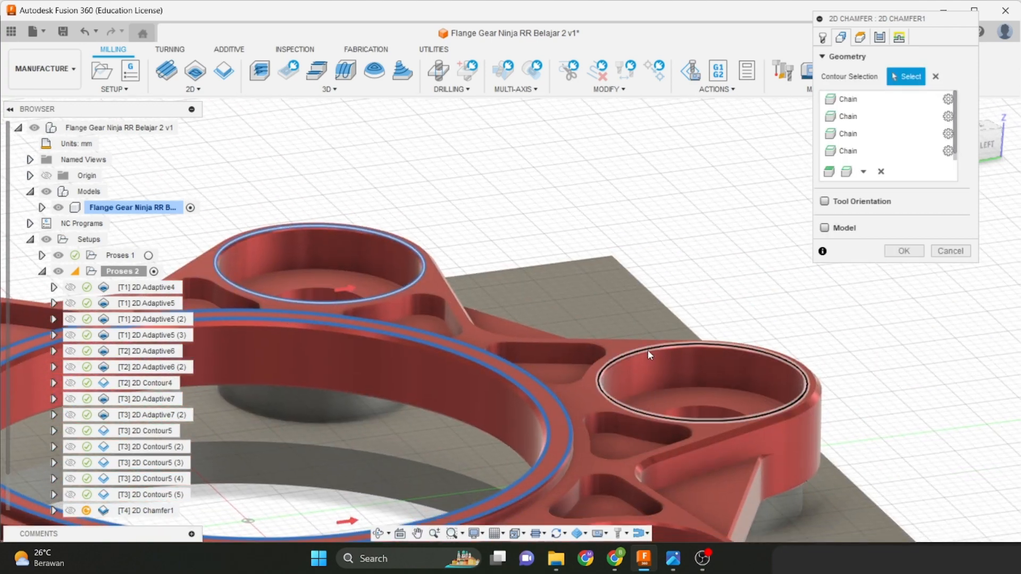
Add the top rims of the remaining three boss counterbores to the chamfer contours.
scroll(647, 349, "up", 4)
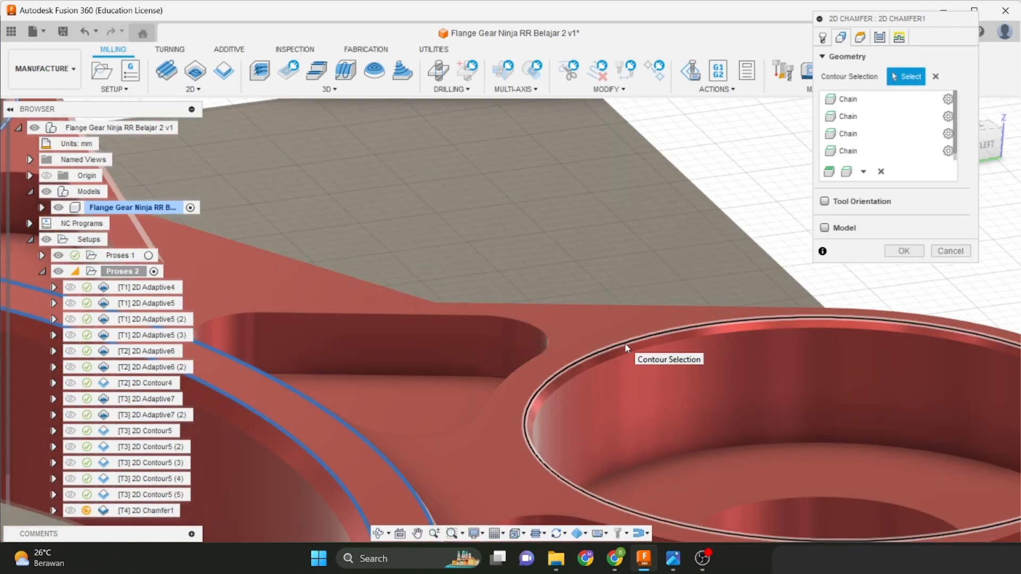
left_click(625, 344)
scroll(620, 394, "down", 4)
middle_click_drag(619, 395, 598, 177)
scroll(634, 314, "up", 1)
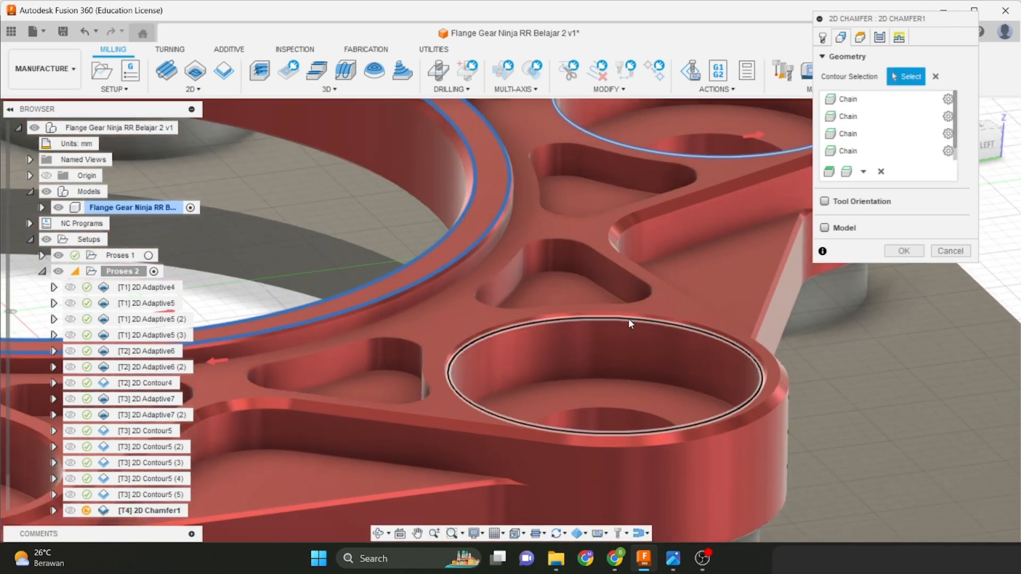
left_click(629, 323)
middle_click_drag(527, 396, 672, 346, "shift")
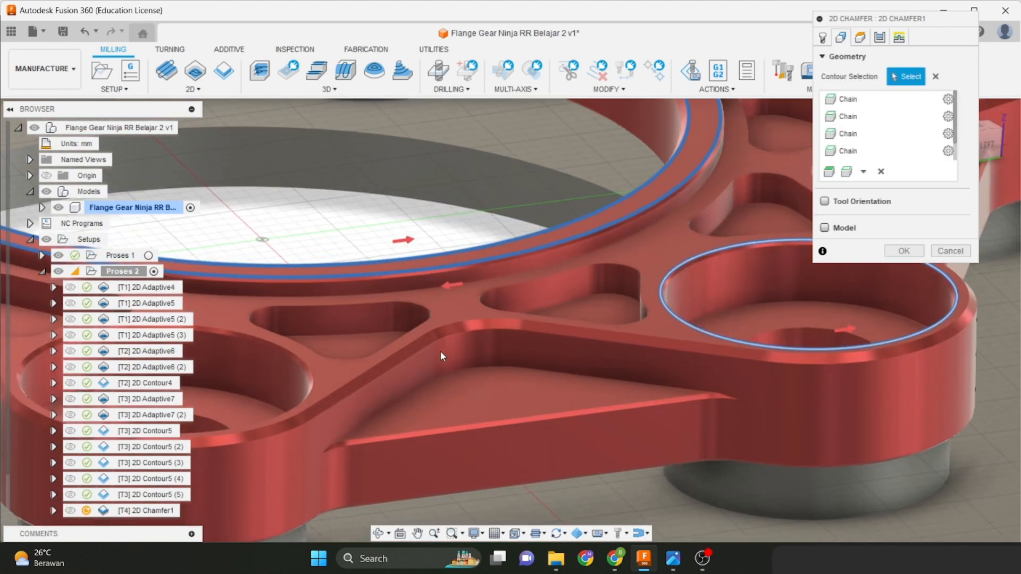
scroll(319, 339, "down", 2)
middle_click_drag(319, 338, 671, 362)
scroll(527, 378, "up", 3)
left_click(510, 341)
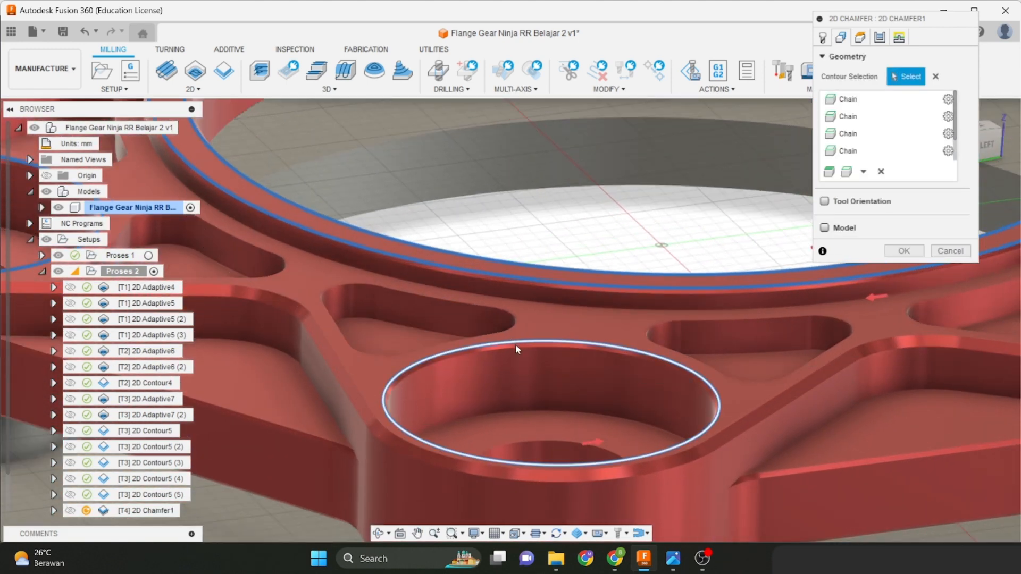
Add the upper edge of the flange's outer perimeter, running around all six bosses, to the chamfer contours.
scroll(516, 344, "down", 3)
middle_click_drag(516, 344, 677, 375)
scroll(445, 345, "down", 1)
middle_click_drag(441, 346, 506, 351)
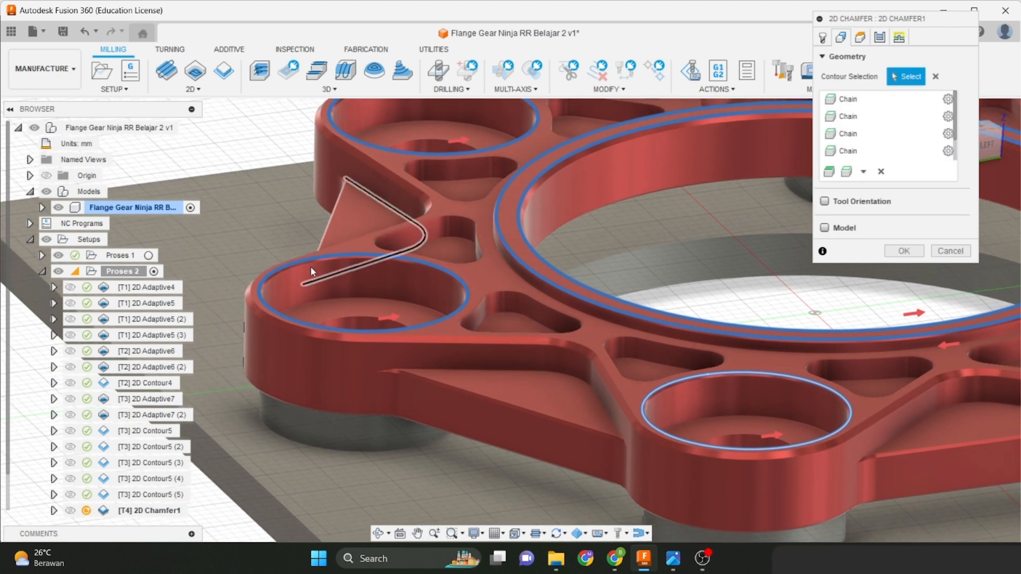
scroll(563, 272, "up", 2)
scroll(477, 368, "up", 2)
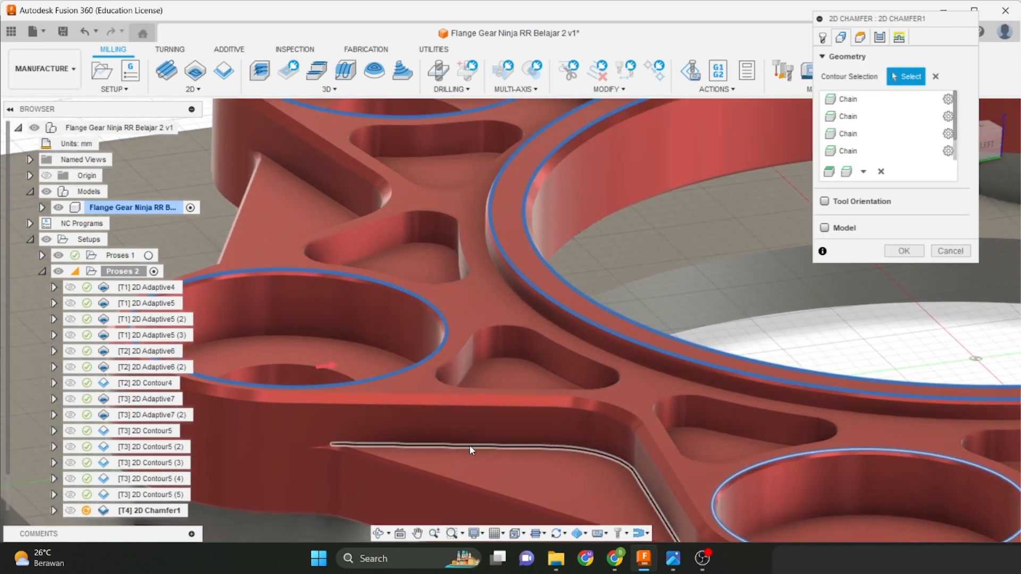
scroll(471, 450, "up", 2)
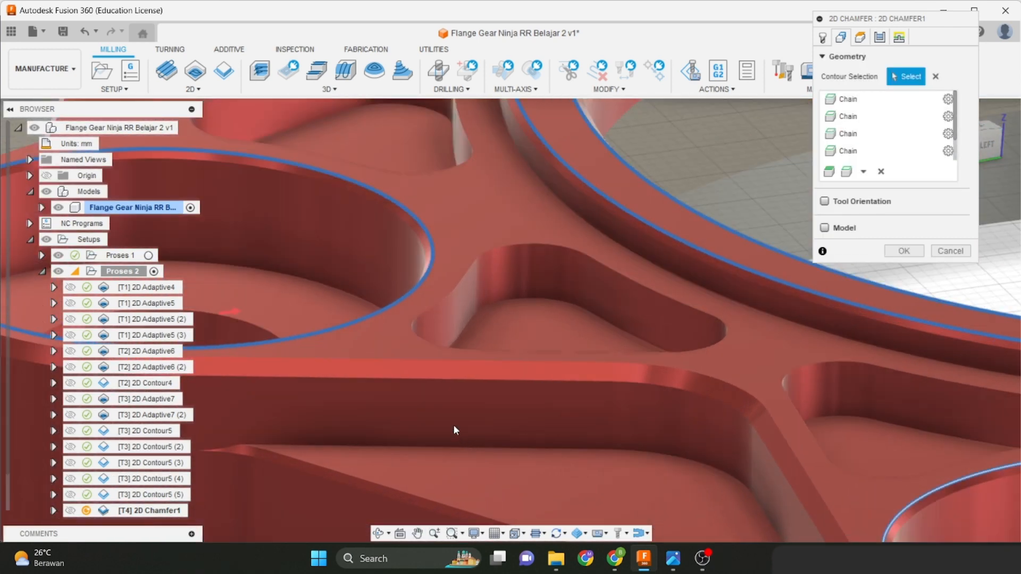
left_click(449, 359)
scroll(429, 366, "down", 2)
middle_click_drag(427, 367, 593, 362)
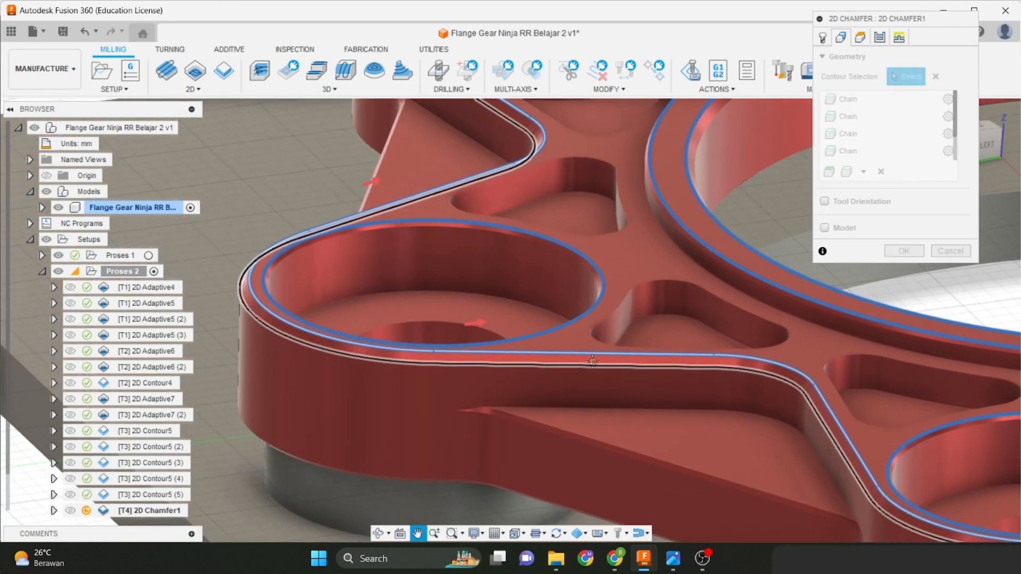
scroll(582, 353, "down", 8)
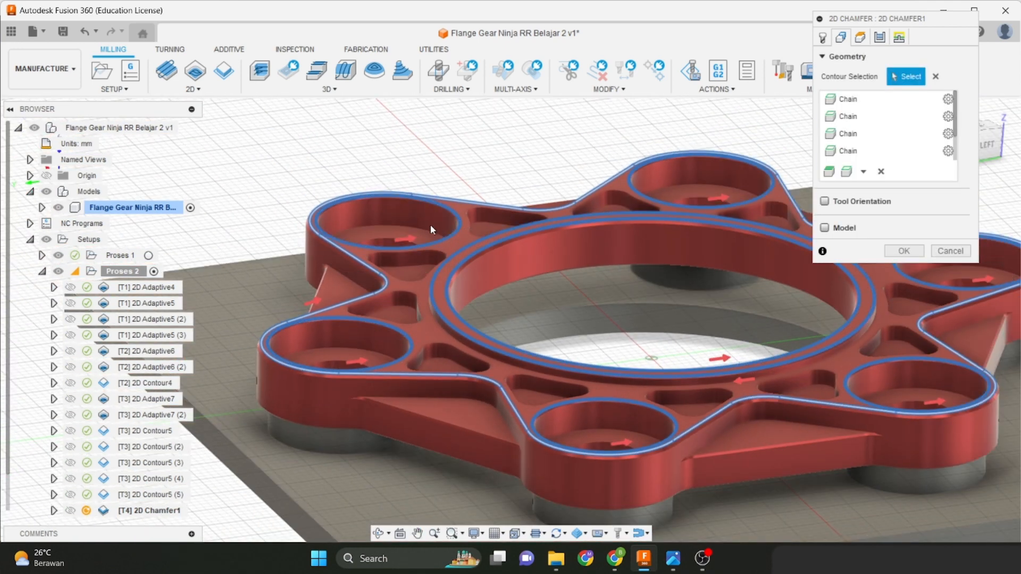
Add the straight outer edge of a side pocket's floor between two bosses to the chamfer contours.
scroll(296, 372, "up", 6)
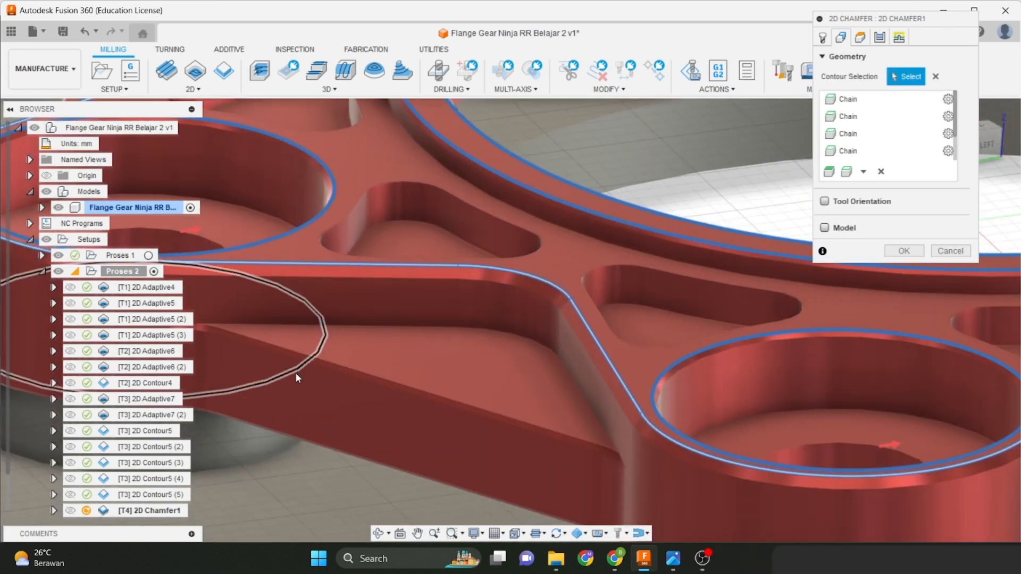
scroll(295, 372, "up", 2)
scroll(414, 389, "down", 1)
middle_click_drag(418, 393, 473, 404)
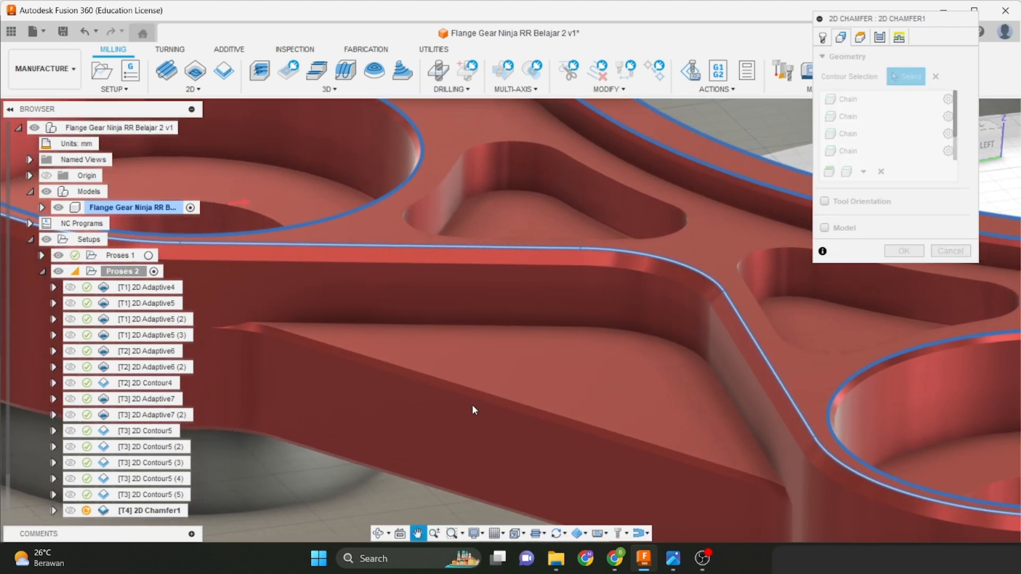
scroll(452, 402, "down", 1)
scroll(266, 342, "up", 1)
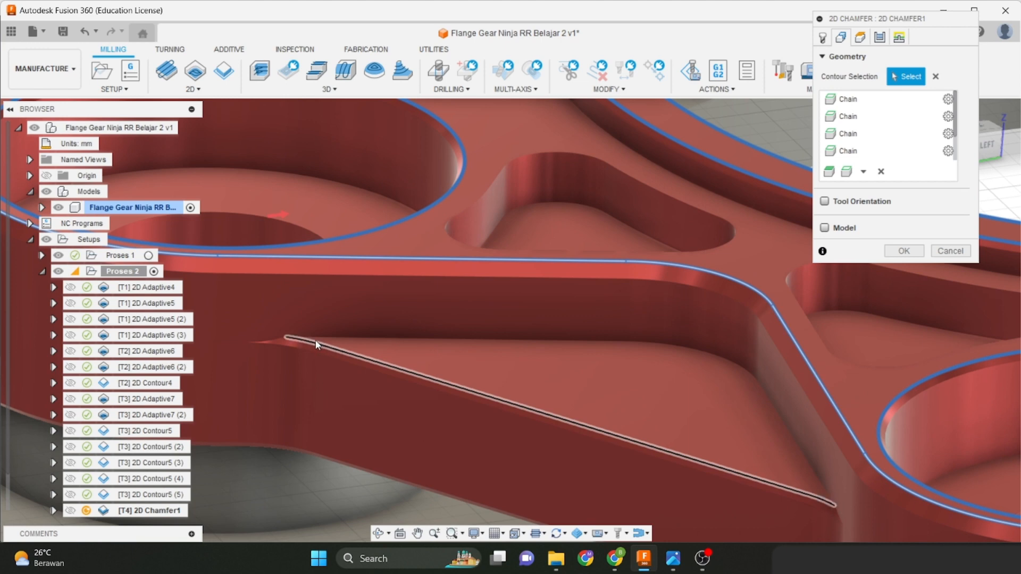
scroll(319, 343, "down", 5)
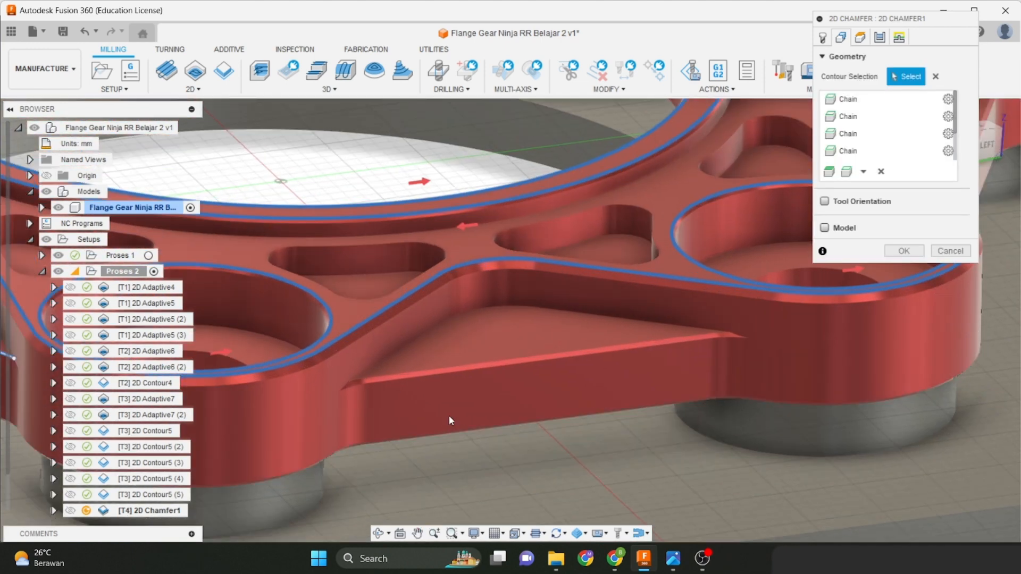
Add the straight outer floor edges of the next two side pockets around the flange to the chamfer contours.
left_click(356, 381)
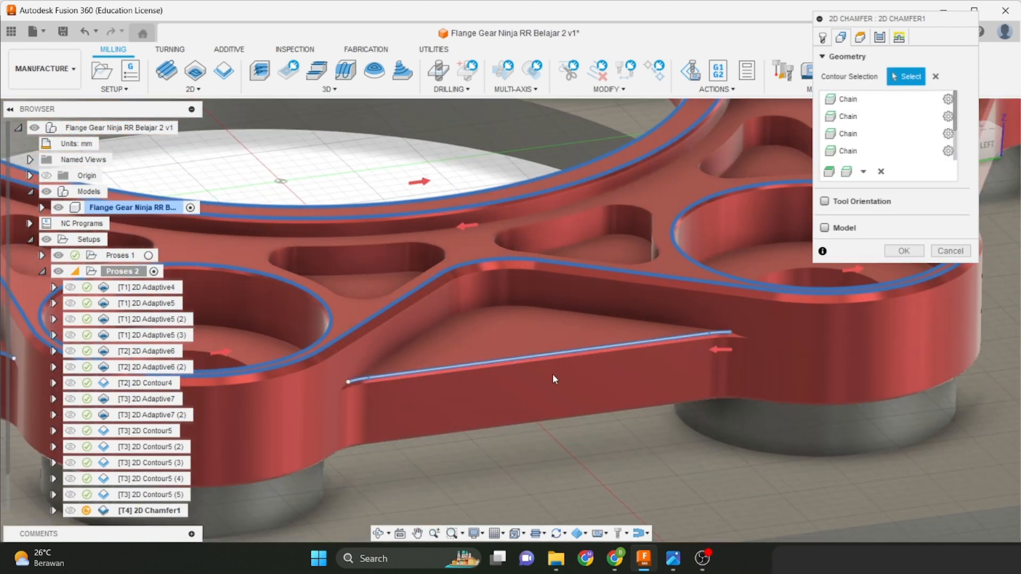
scroll(553, 374, "down", 1)
middle_click_drag(926, 274, 426, 414)
scroll(426, 413, "up", 2)
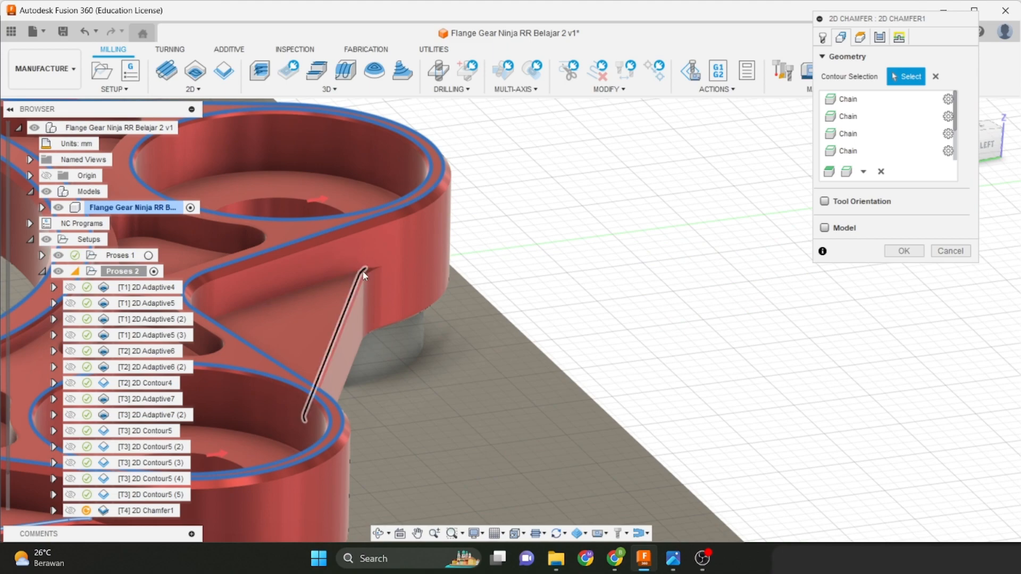
Add the straight outer floor edge of the side pocket on the flange's front side to the chamfer contours.
scroll(410, 299, "down", 2)
scroll(411, 299, "down", 1)
middle_click_drag(410, 299, 209, 534)
middle_click_drag(518, 383, 565, 283)
scroll(500, 362, "up", 2)
middle_click_drag(402, 467, 518, 370, "shift")
scroll(518, 370, "up", 1)
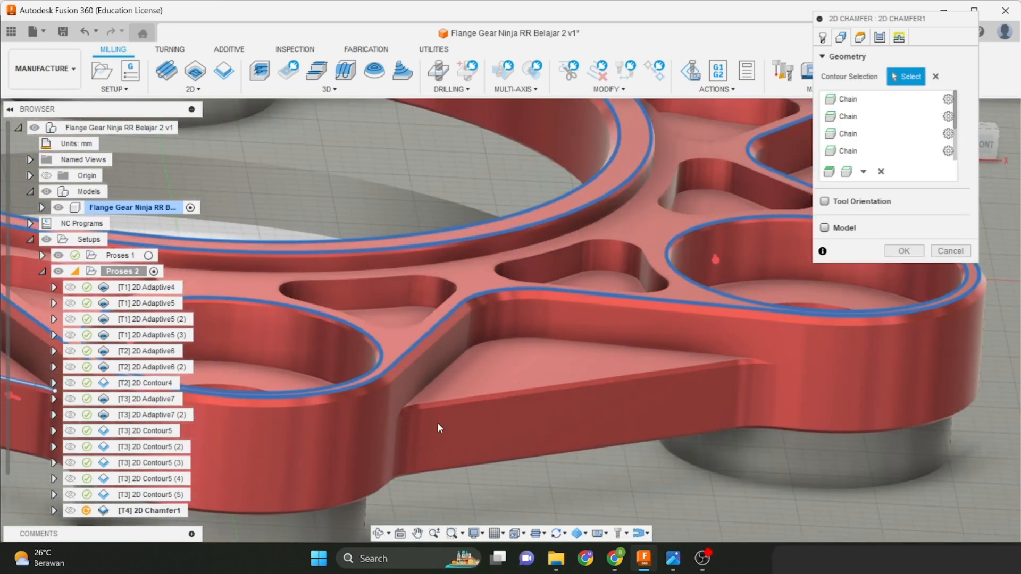
scroll(433, 423, "up", 2)
scroll(407, 404, "down", 2)
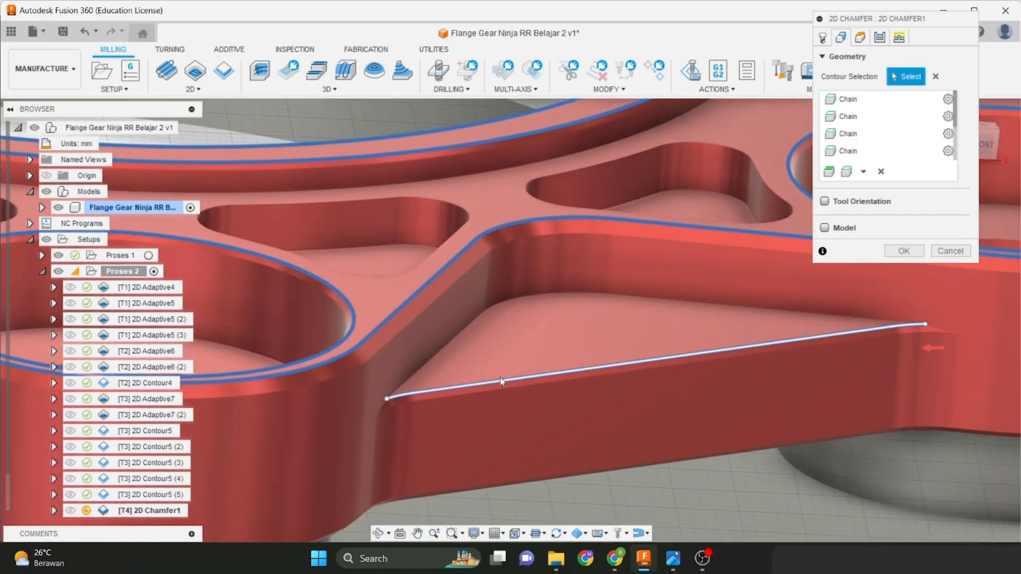
scroll(487, 387, "down", 3)
middle_click_drag(488, 387, 470, 401)
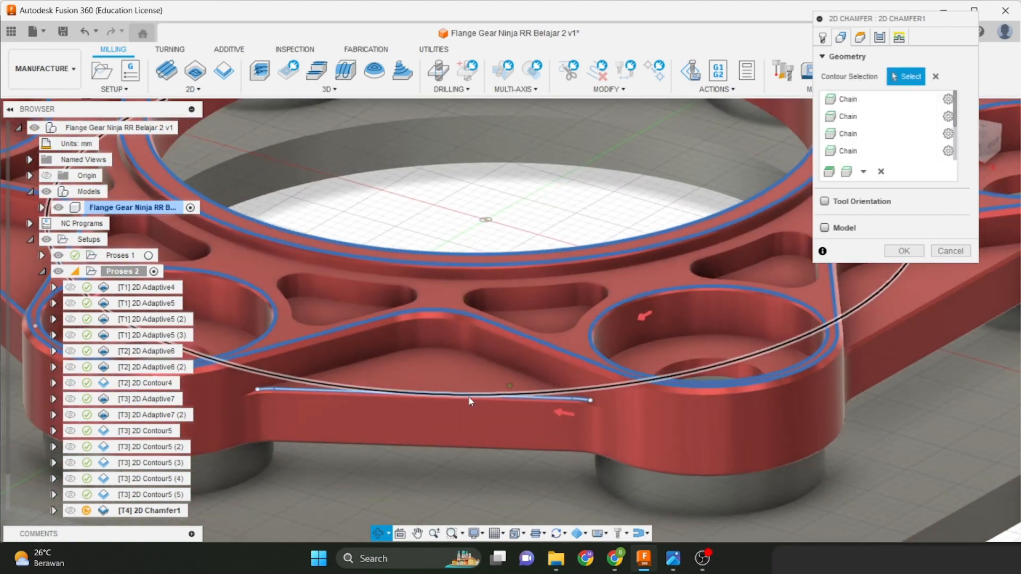
Add the straight outer floor edges of the last two side pockets to the chamfer contours.
middle_click_drag(639, 354, 301, 487)
scroll(553, 470, "up", 2)
scroll(541, 381, "up", 2)
scroll(478, 398, "up", 2)
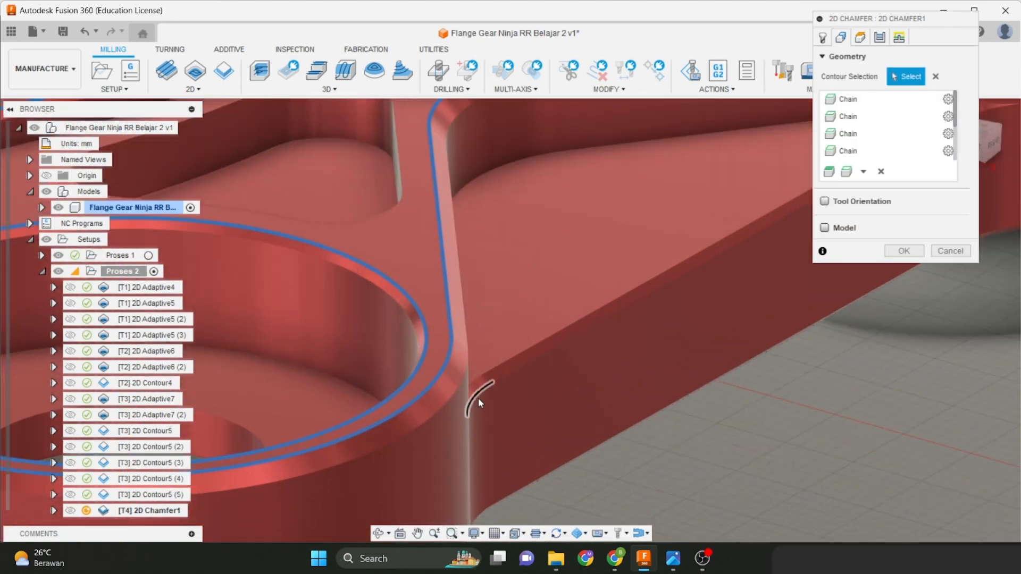
left_click(480, 378)
scroll(524, 246, "down", 3)
middle_click_drag(524, 245, 567, 405)
middle_click_drag(567, 405, 494, 460, "shift")
middle_click_drag(766, 287, 412, 361)
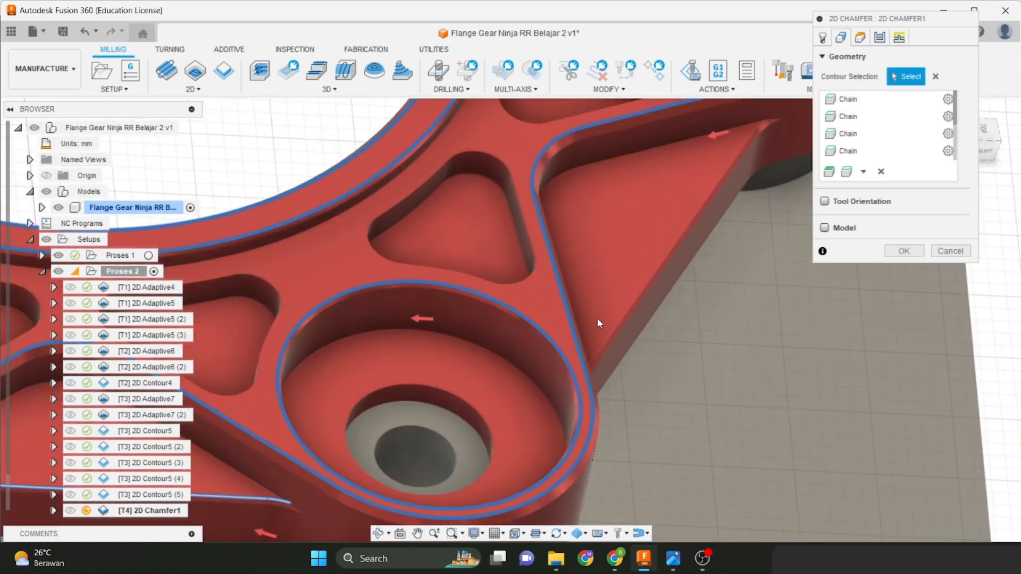
middle_click_drag(617, 354, 610, 402, "shift")
scroll(550, 351, "up", 2)
left_click(554, 350)
scroll(540, 321, "down", 5)
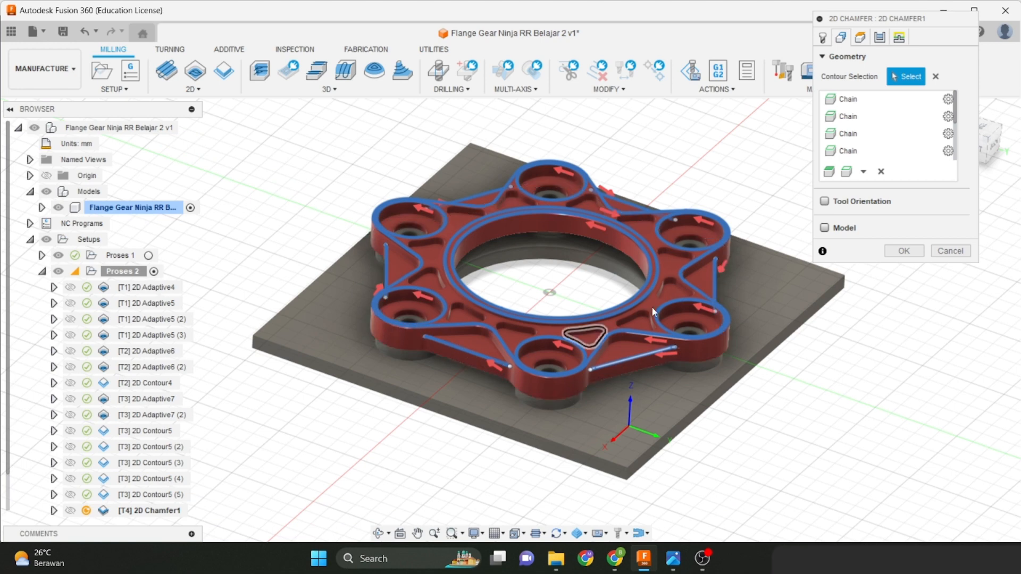
Set the chamfer tip offset of the 2D Chamfer operation to 1.2 mm, using a close side view of a boss's chamfered edge.
left_click(860, 37)
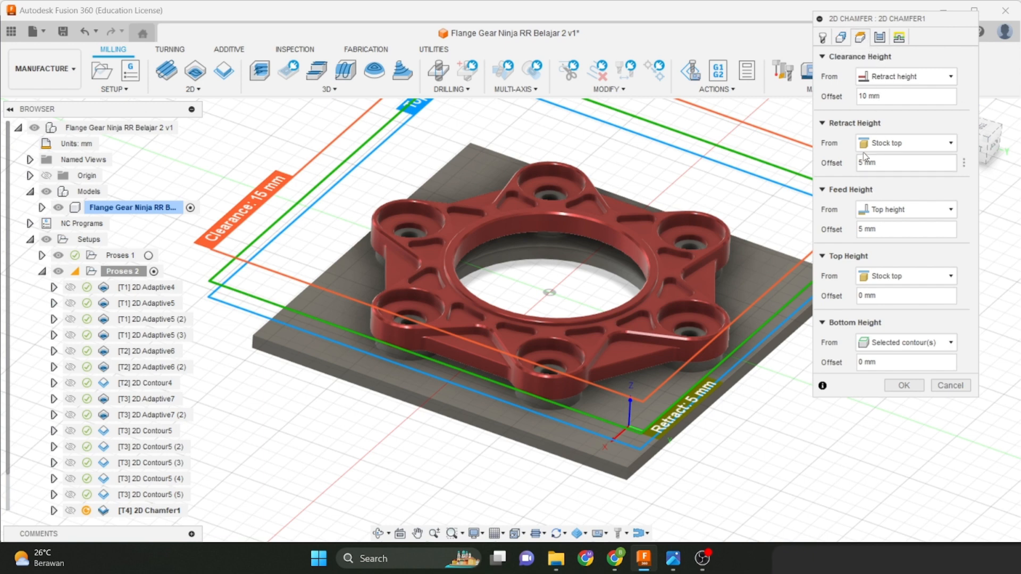
left_click(879, 37)
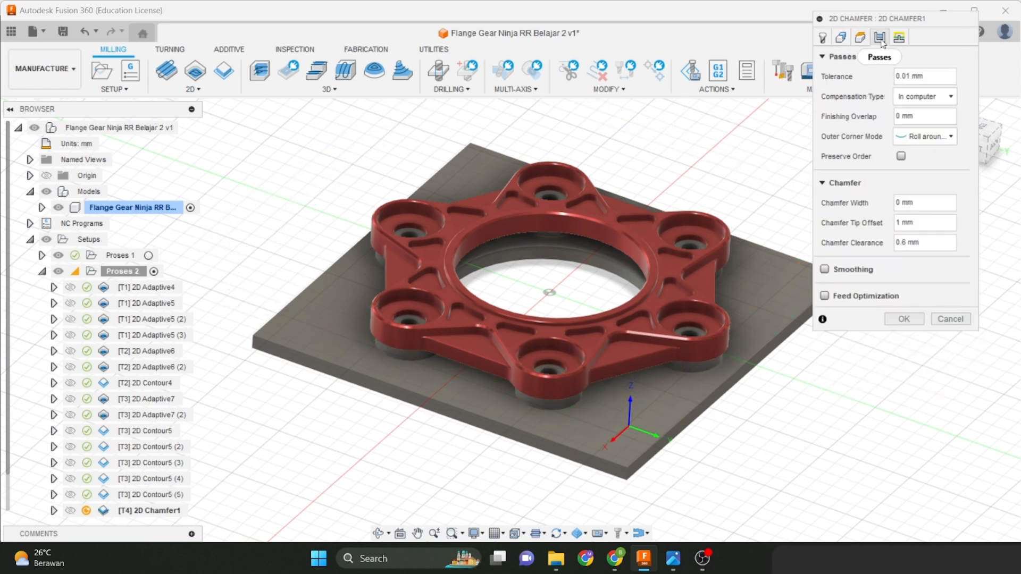
left_click(860, 37)
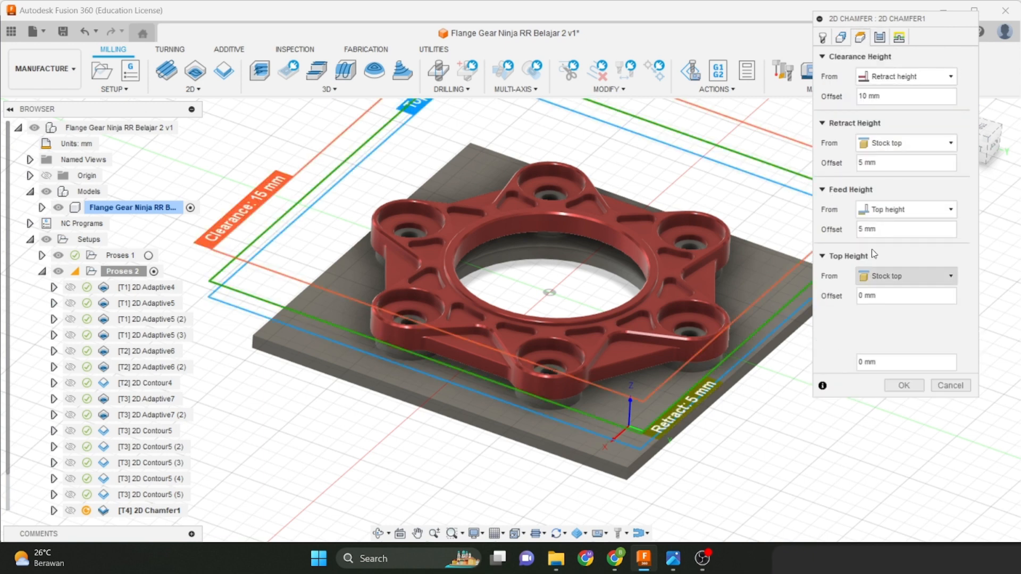
left_click(879, 37)
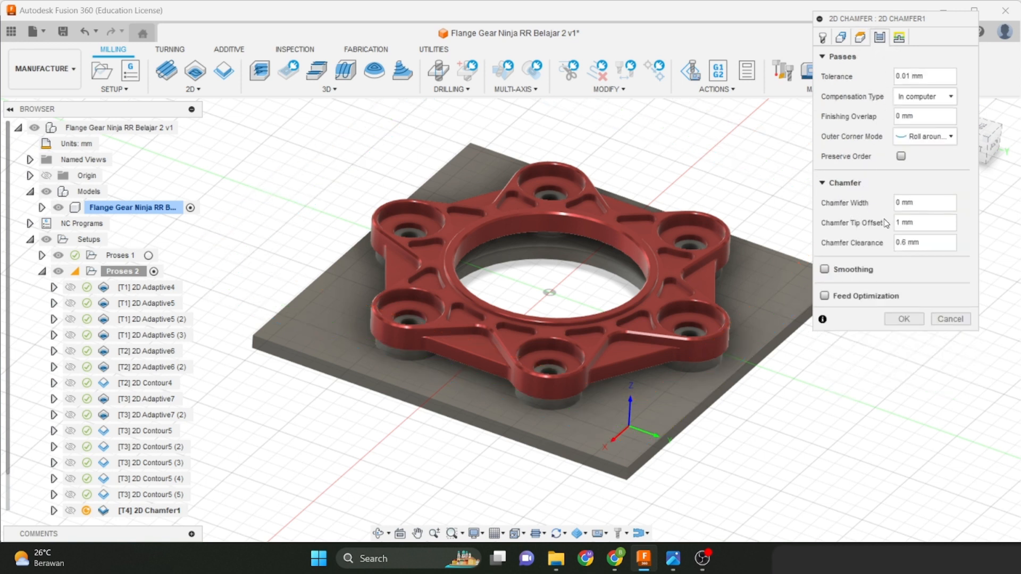
left_click(982, 153)
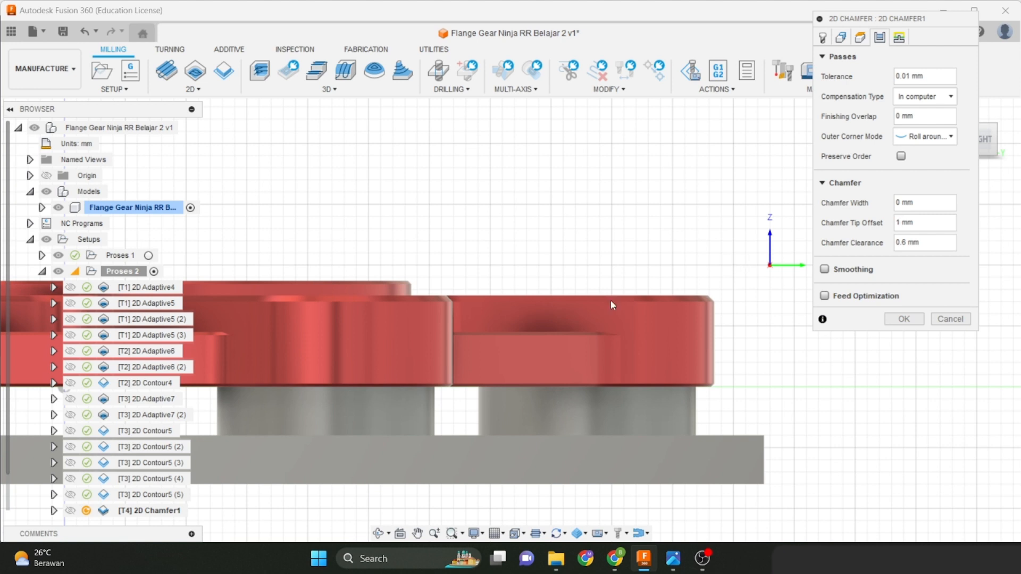
scroll(617, 302, "up", 4)
middle_click_drag(751, 321, 425, 395)
scroll(505, 356, "up", 5)
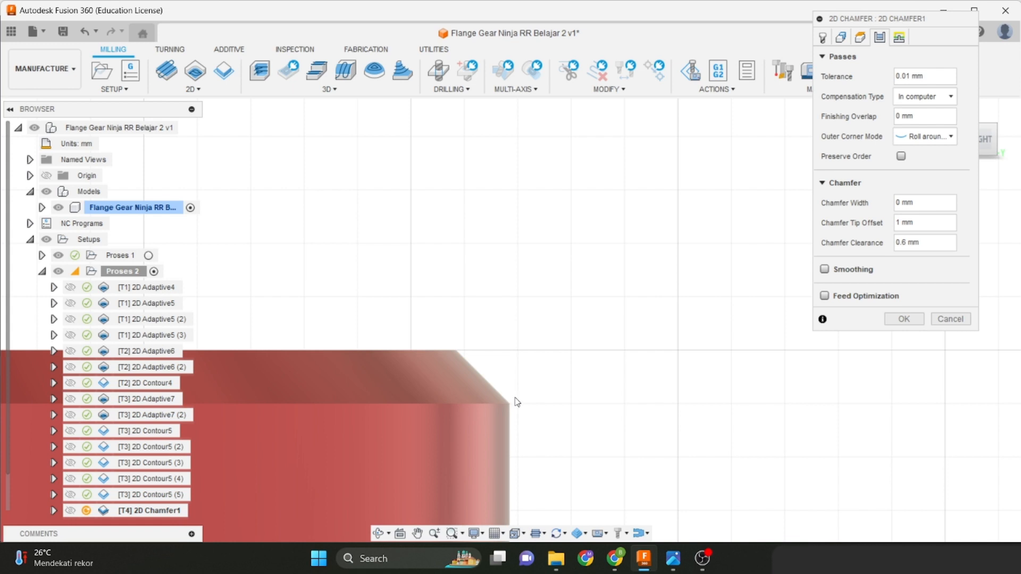
scroll(523, 392, "down", 1)
middle_click_drag(525, 389, 544, 353)
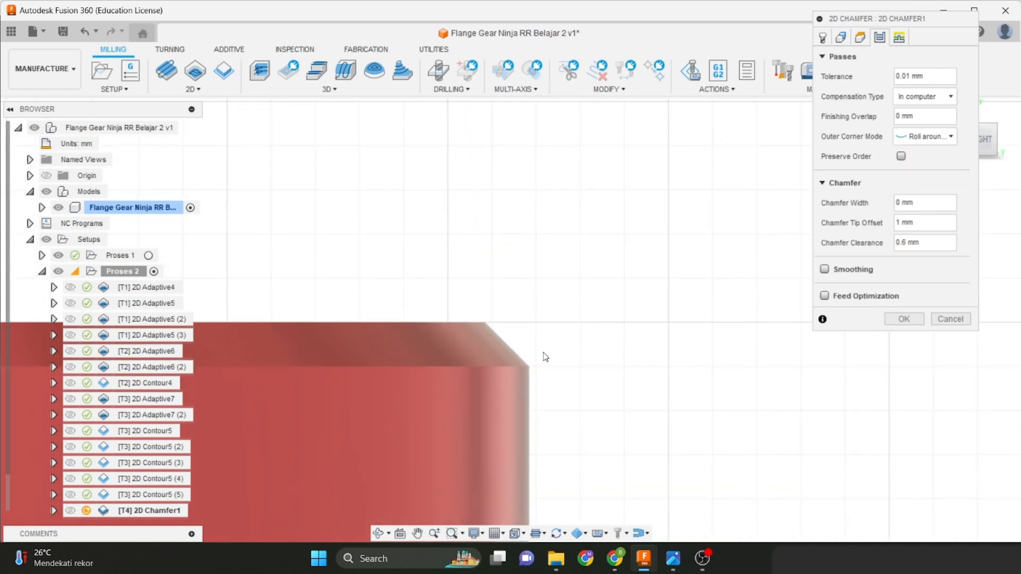
scroll(545, 357, "up", 1)
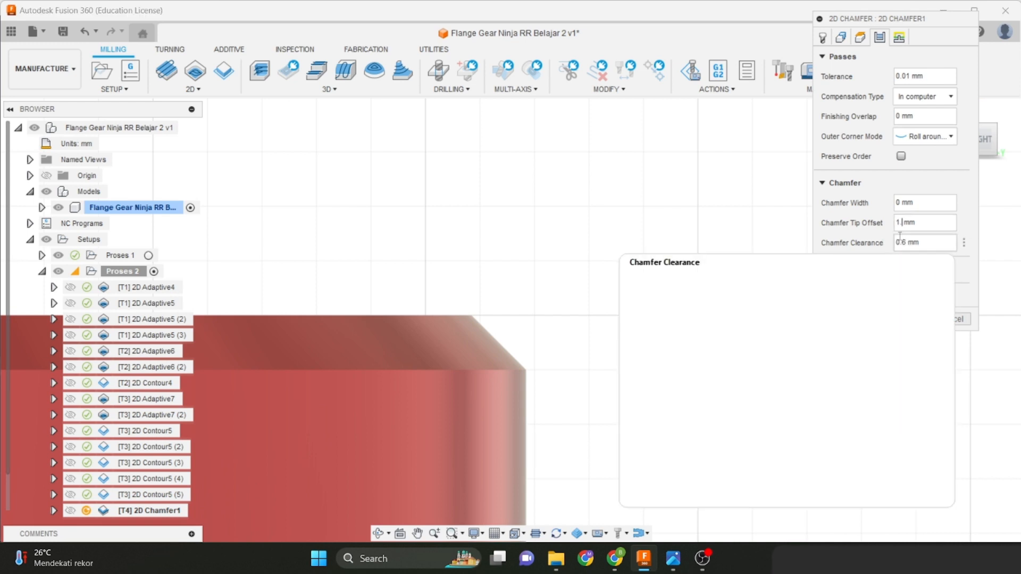
type(".2")
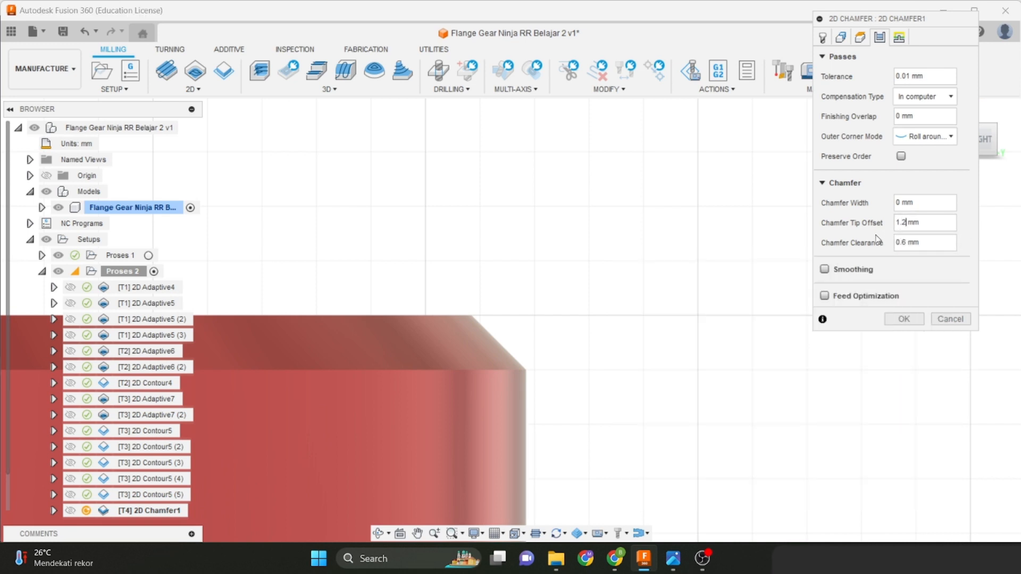
Check the walls next to the side pocket edges against the chamfer clearance, and accept the 2D Chamfer operation to generate its toolpath.
middle_click_drag(583, 339, 677, 276)
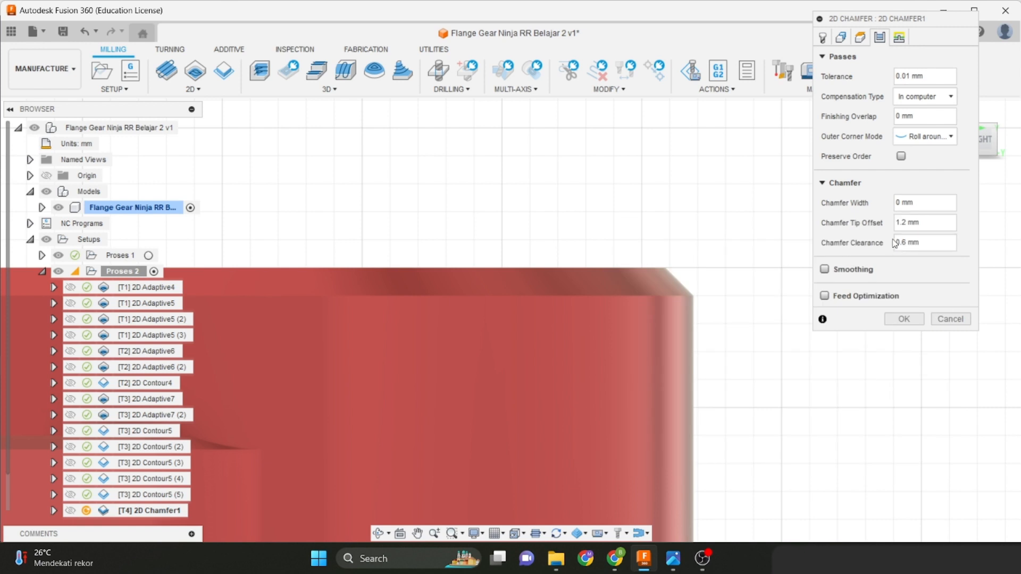
mouse_move(904, 244)
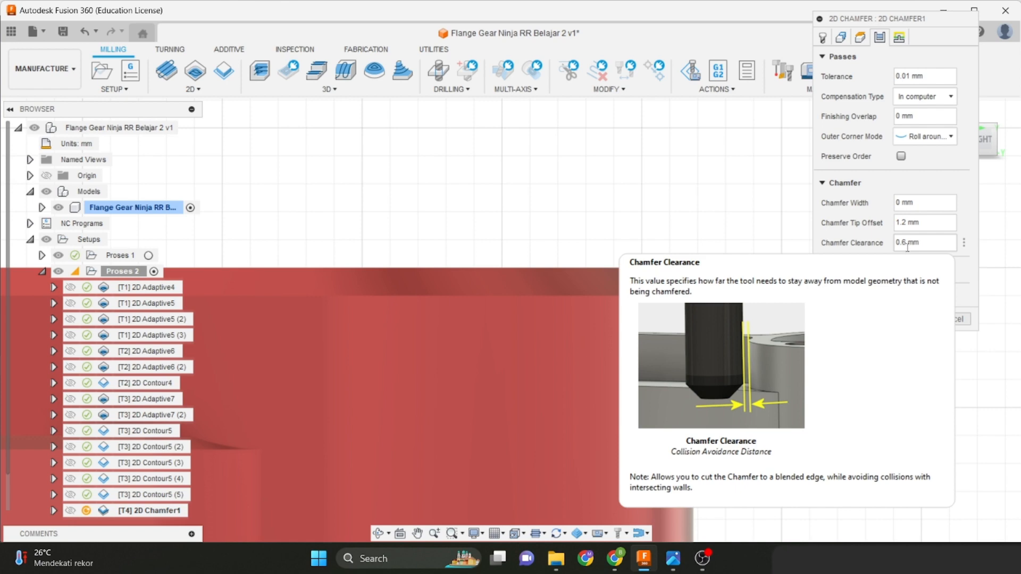
scroll(630, 270, "down", 5)
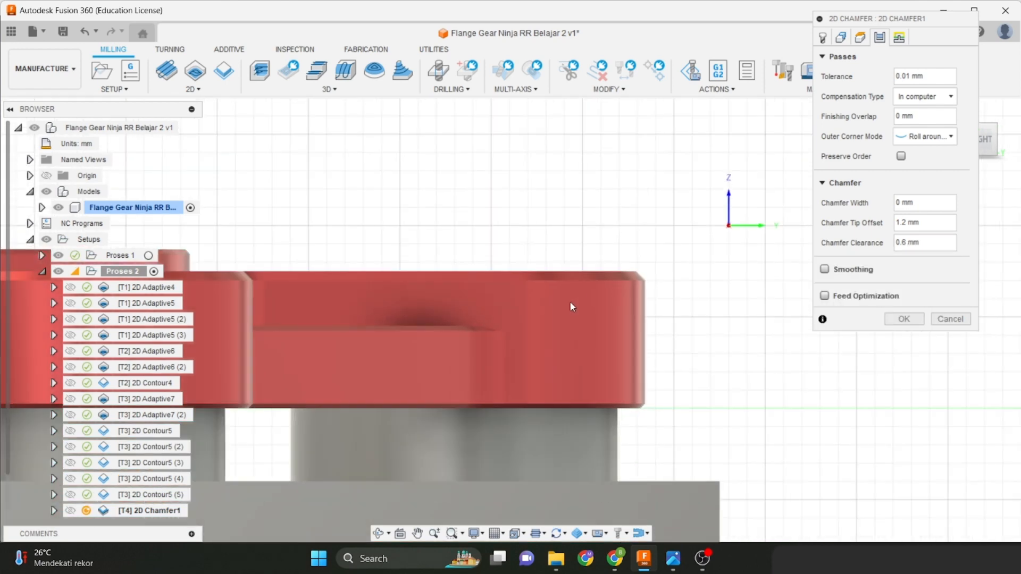
middle_click_drag(600, 299, 601, 308, "shift")
scroll(532, 319, "up", 8)
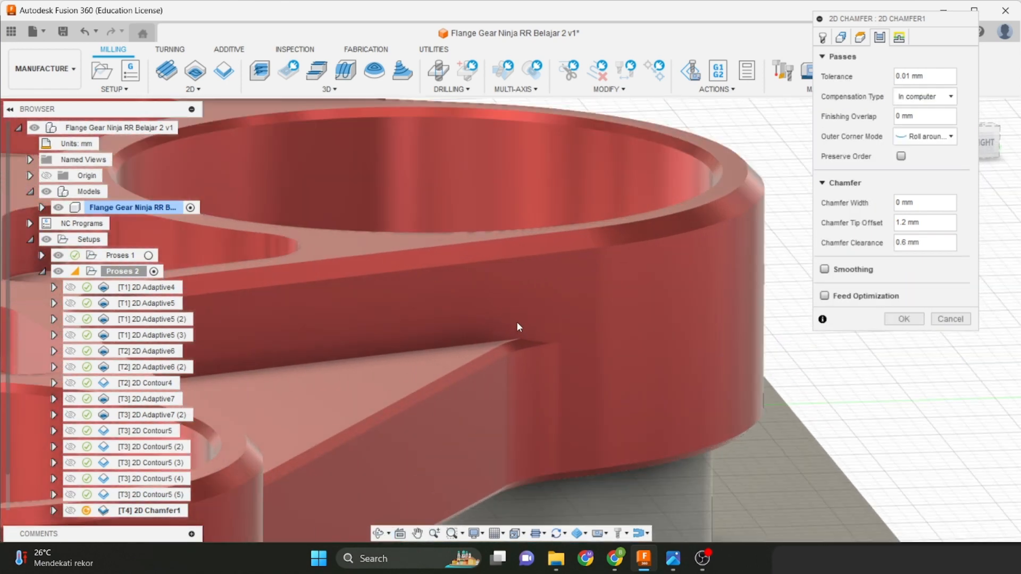
scroll(508, 333, "down", 2)
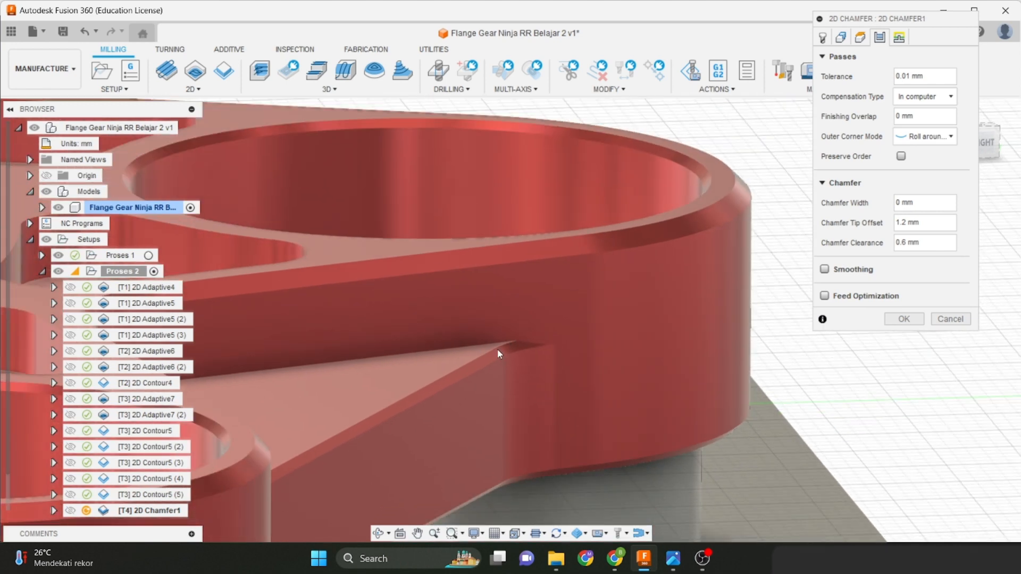
middle_click_drag(495, 345, 469, 338, "shift")
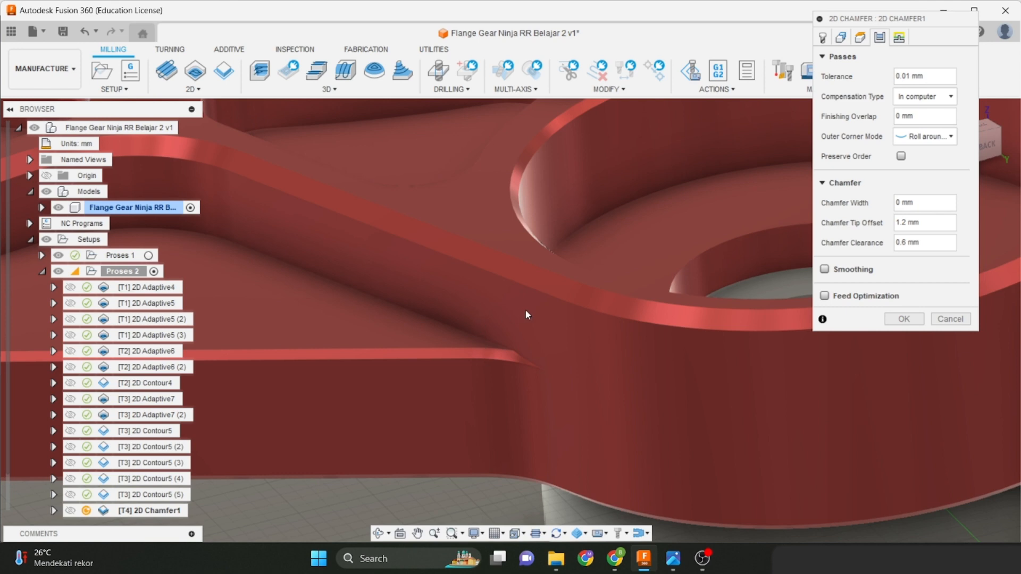
scroll(518, 312, "down", 6)
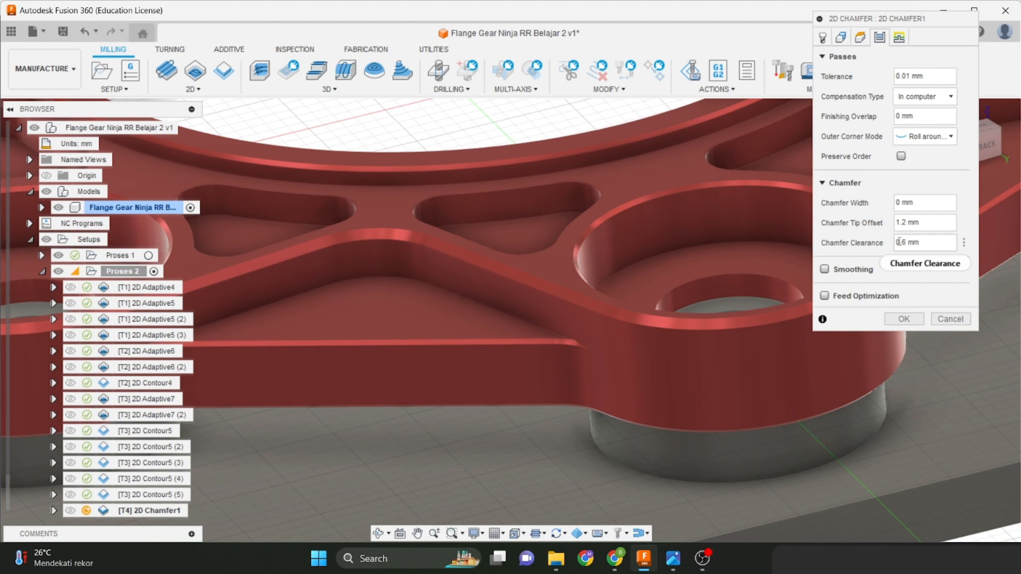
left_click(889, 322)
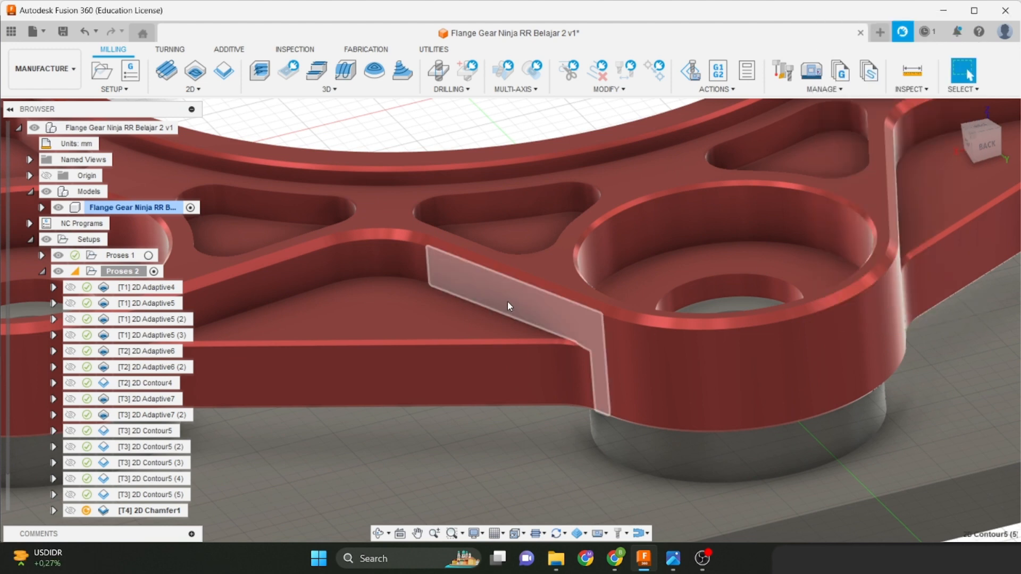
Examine the generated chamfer toolpath around the bosses and side pockets, and review the passes settings of the 2D Chamfer operation.
scroll(515, 299, "down", 3)
middle_click_drag(536, 305, 553, 325, "shift")
middle_click_drag(646, 300, 609, 365, "shift")
scroll(604, 327, "down", 3)
scroll(701, 332, "up", 2)
right_click(154, 513)
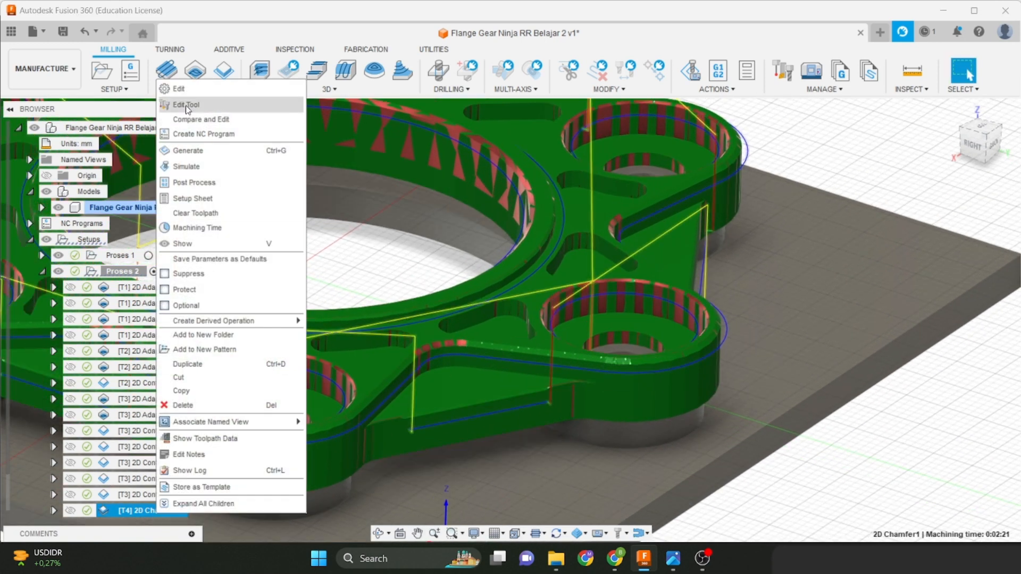
left_click(171, 86)
left_click(880, 38)
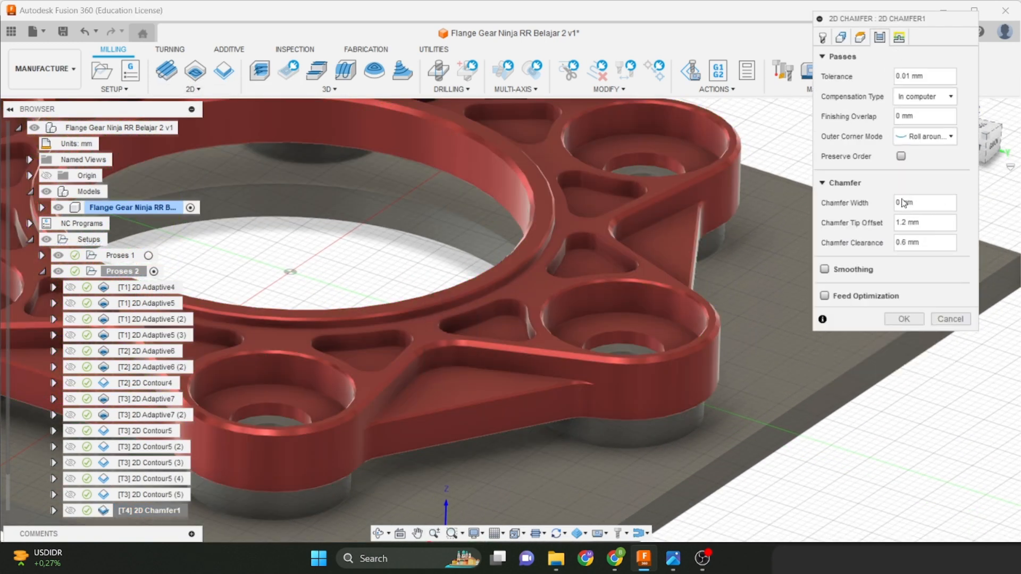
left_click(940, 318)
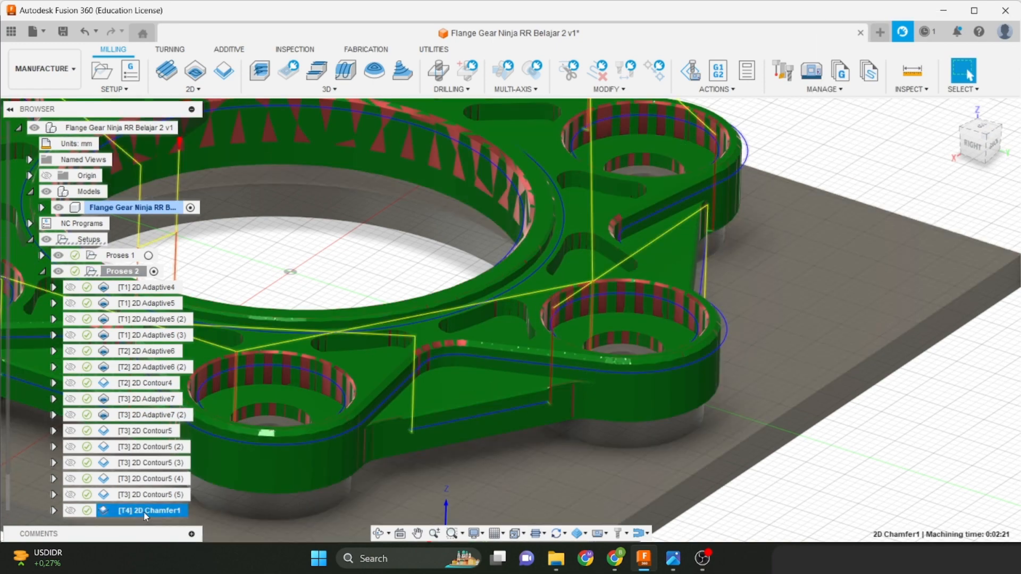
Simulate the 2D Chamfer operation and adjust the playback speed while the central ring is machined.
middle_click_drag(467, 392, 566, 341, "shift")
left_click(695, 61)
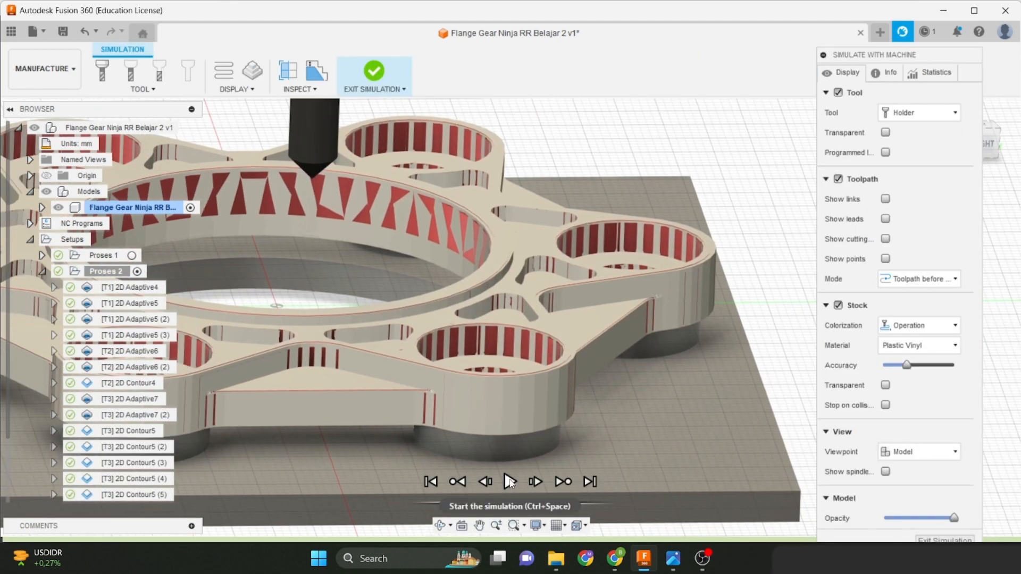
left_click(509, 481)
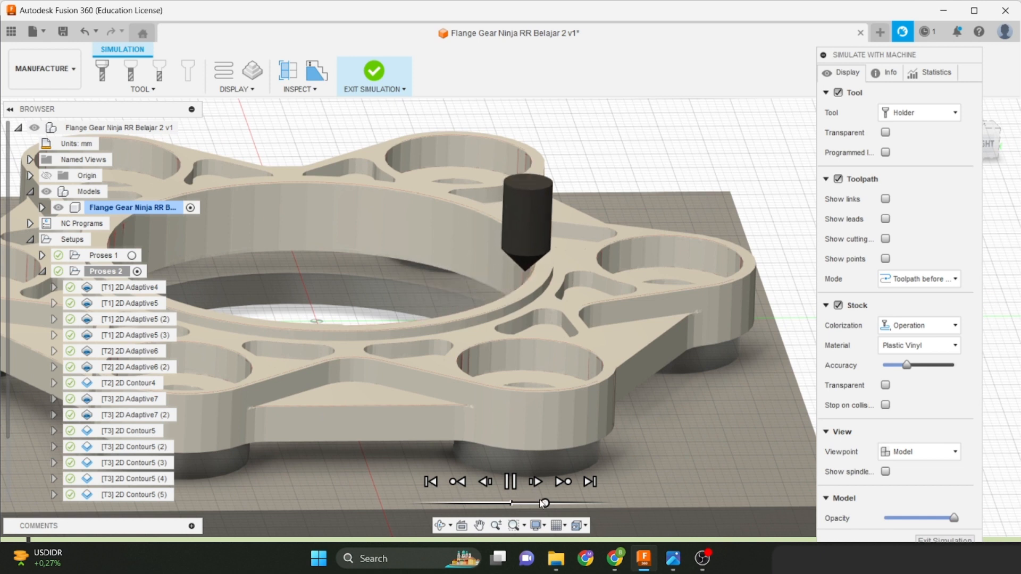
left_click_drag(540, 499, 539, 504)
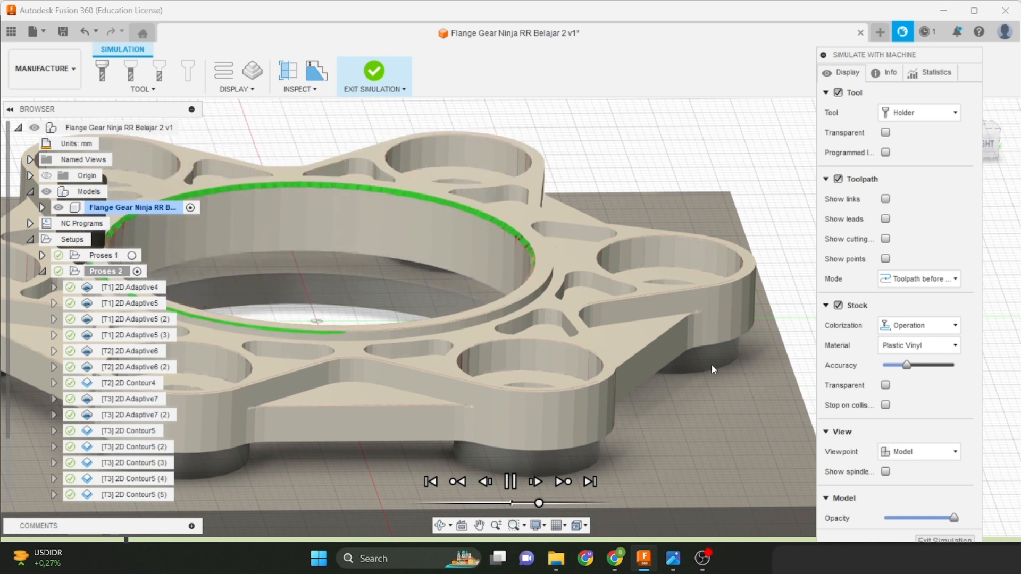
Examine the tool tip's position against the central ring's outer edge in a close right-side view with the simulation paused.
left_click(988, 160)
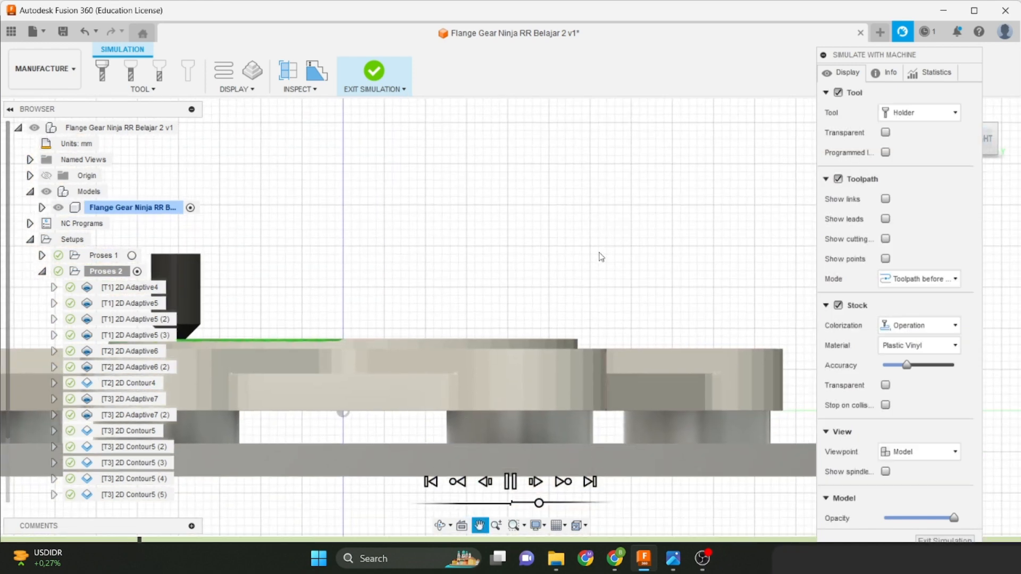
scroll(599, 336, "up", 2)
middle_click_drag(598, 336, 533, 447)
scroll(533, 447, "up", 4)
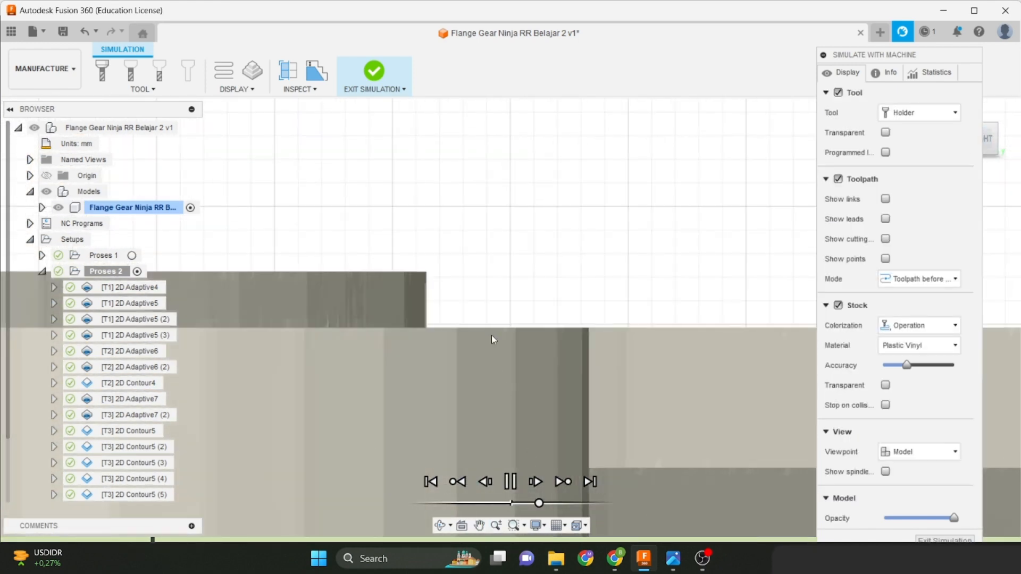
middle_click_drag(490, 335, 512, 377)
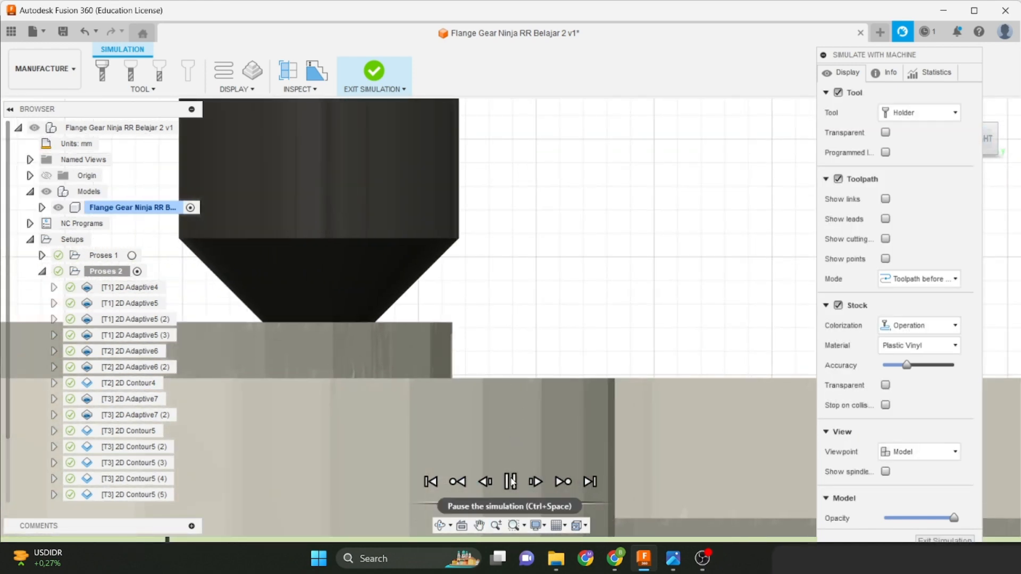
left_click(510, 481)
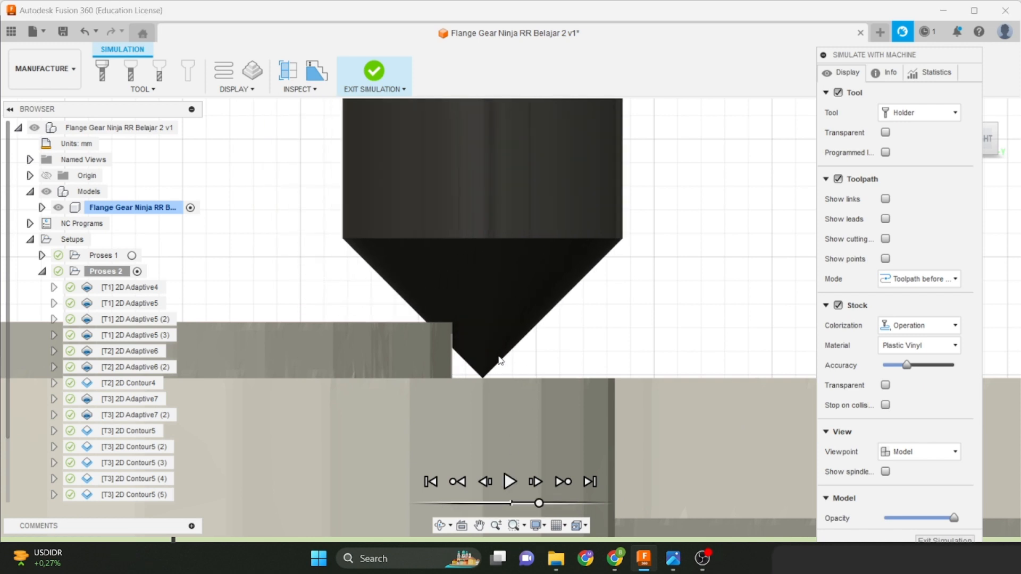
Resume the simulation through the central ring's outer edge, inspect the chamfer cut on the ring, and exit the simulation.
scroll(492, 362, "up", 2)
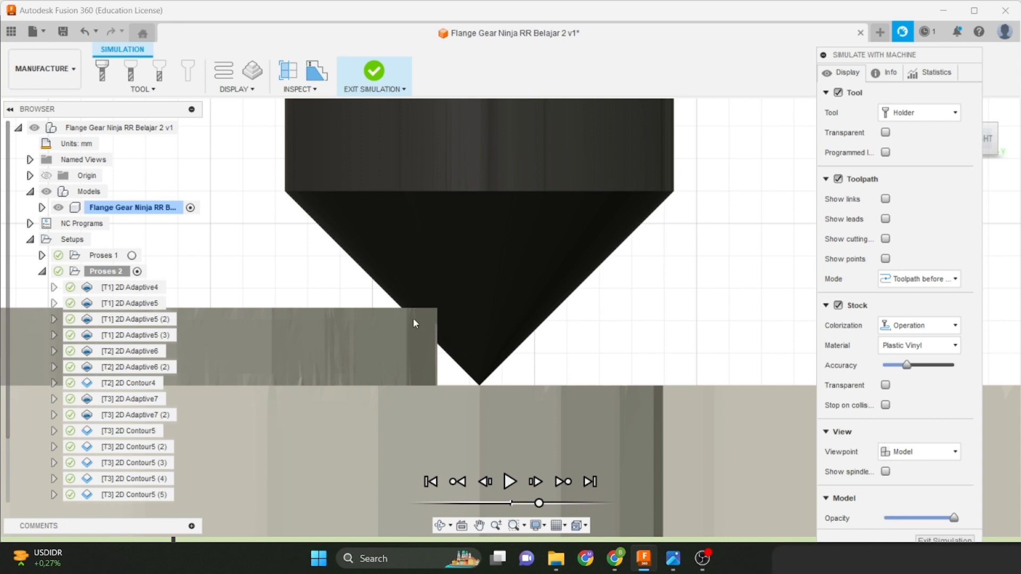
left_click(507, 481)
left_click(507, 481)
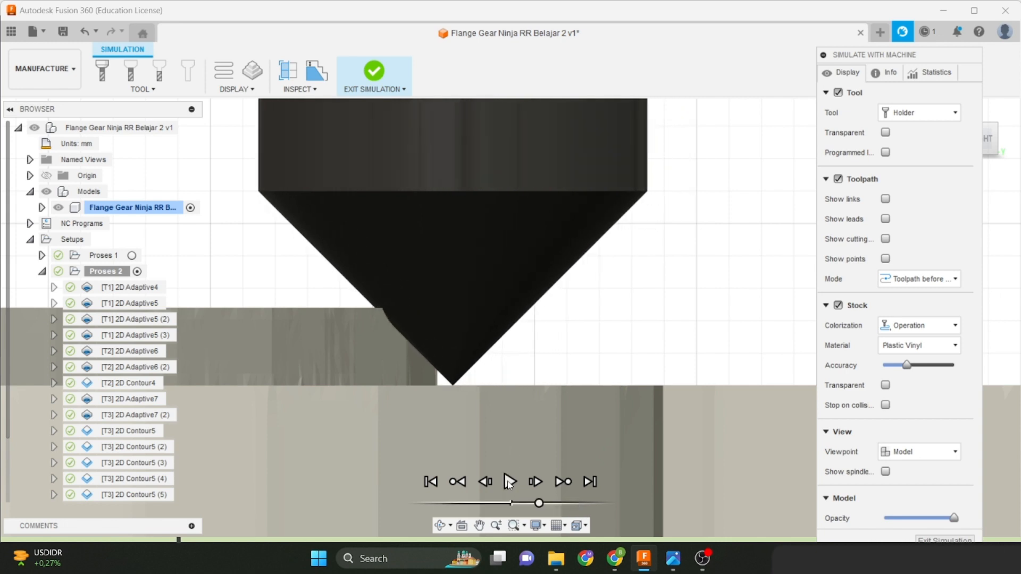
left_click(507, 480)
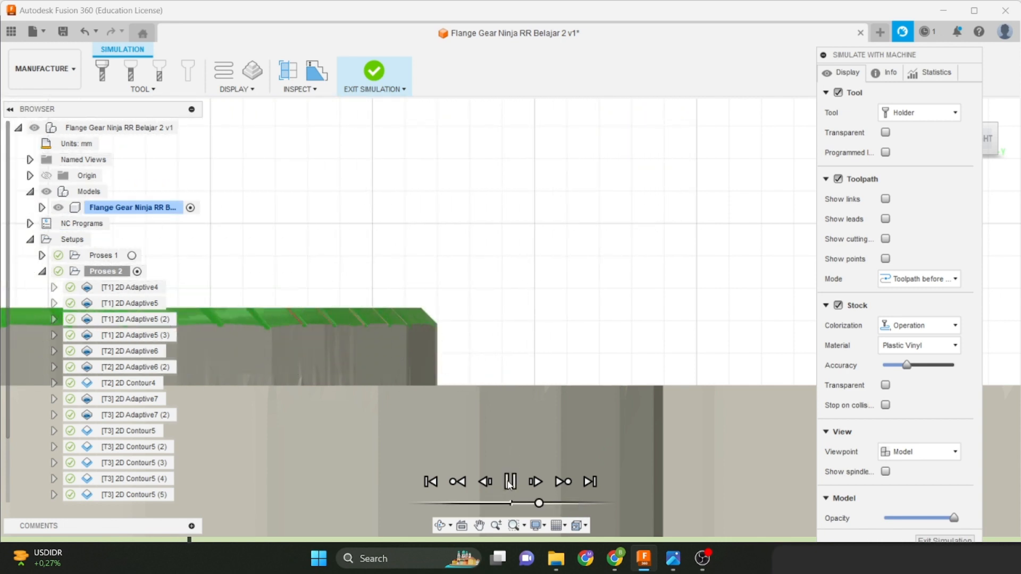
scroll(477, 301, "down", 5)
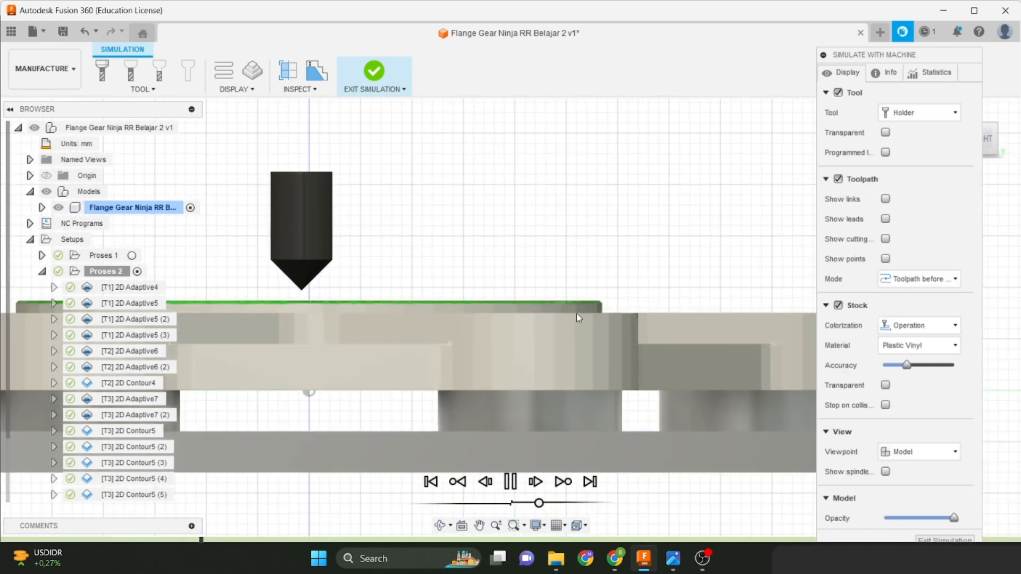
middle_click_drag(509, 338, 540, 370)
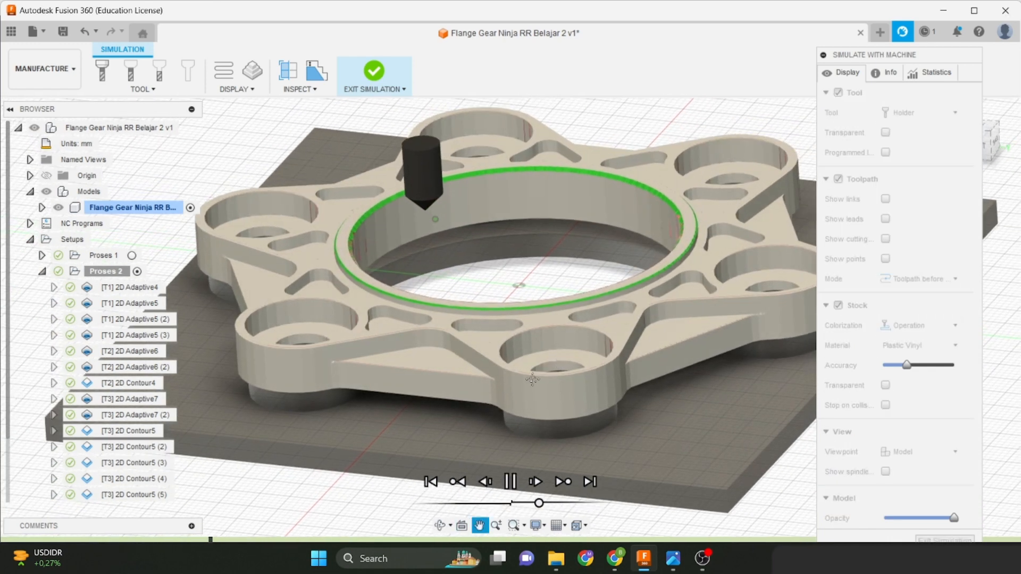
scroll(622, 298, "up", 3)
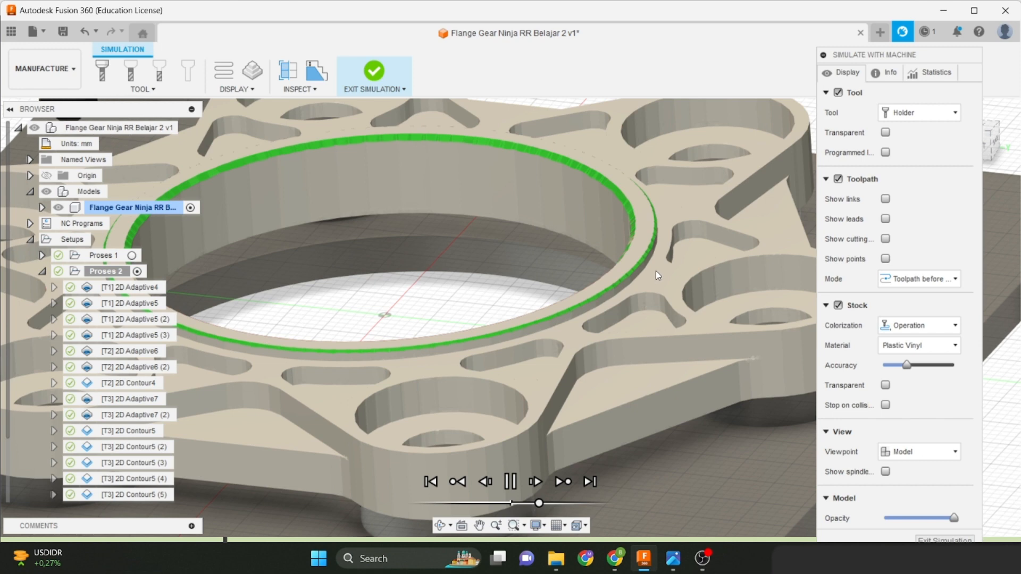
left_click(945, 538)
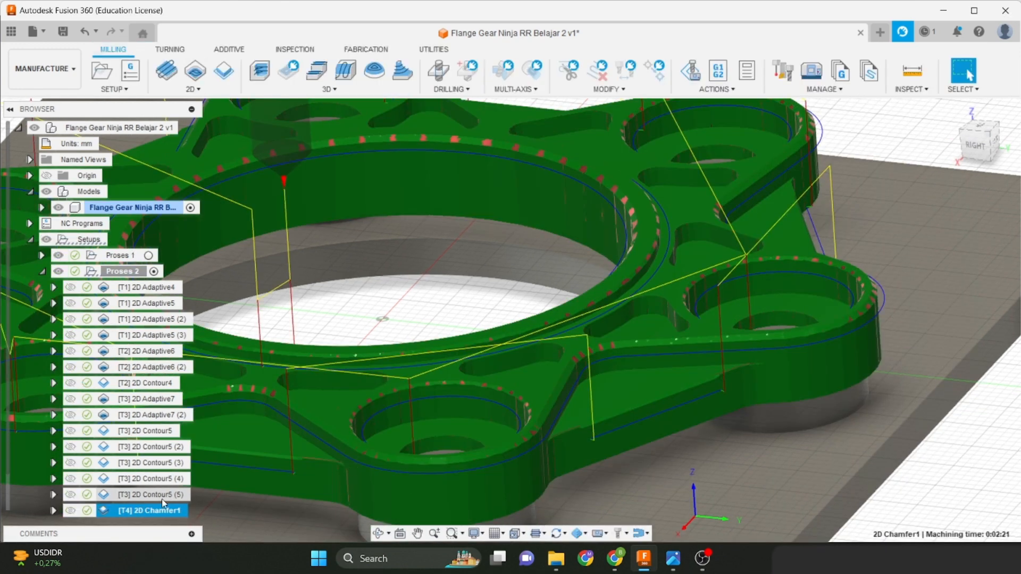
Edit the 2D Chamfer operation to set the Chamfer Tip Offset to 1 mm, and regenerate its toolpath.
right_click(167, 512)
left_click(208, 88)
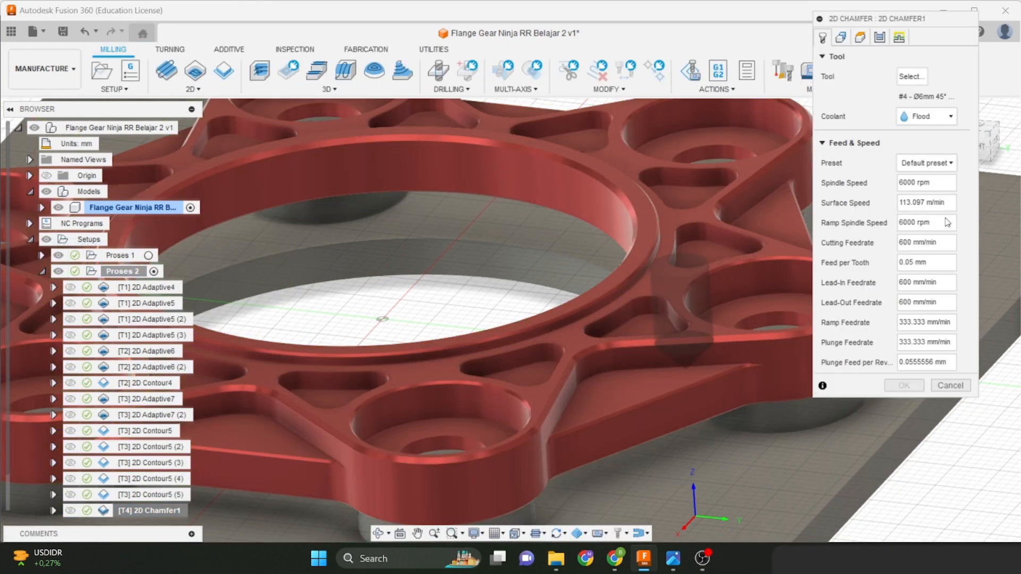
left_click(880, 37)
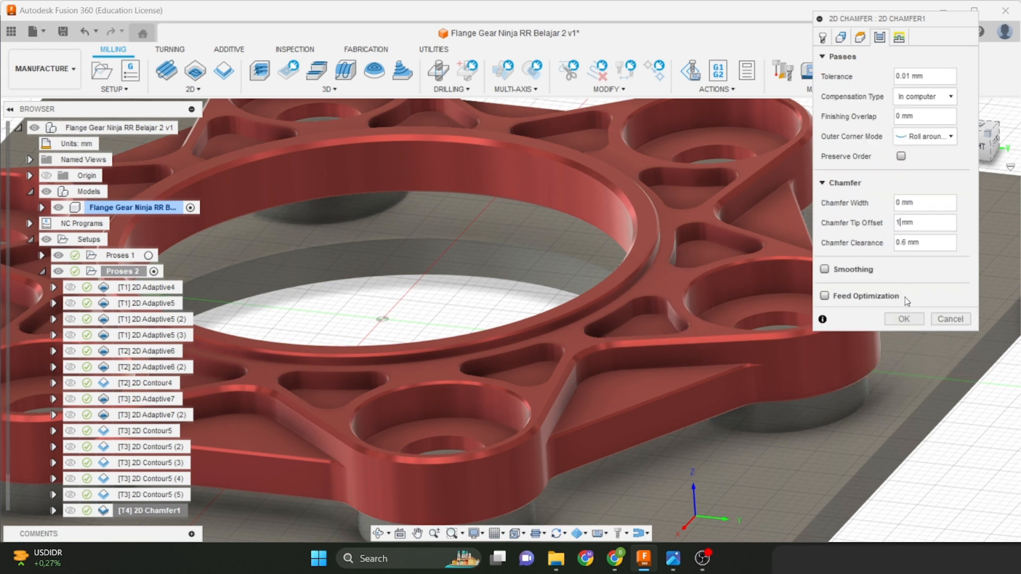
scroll(649, 299, "up", 2)
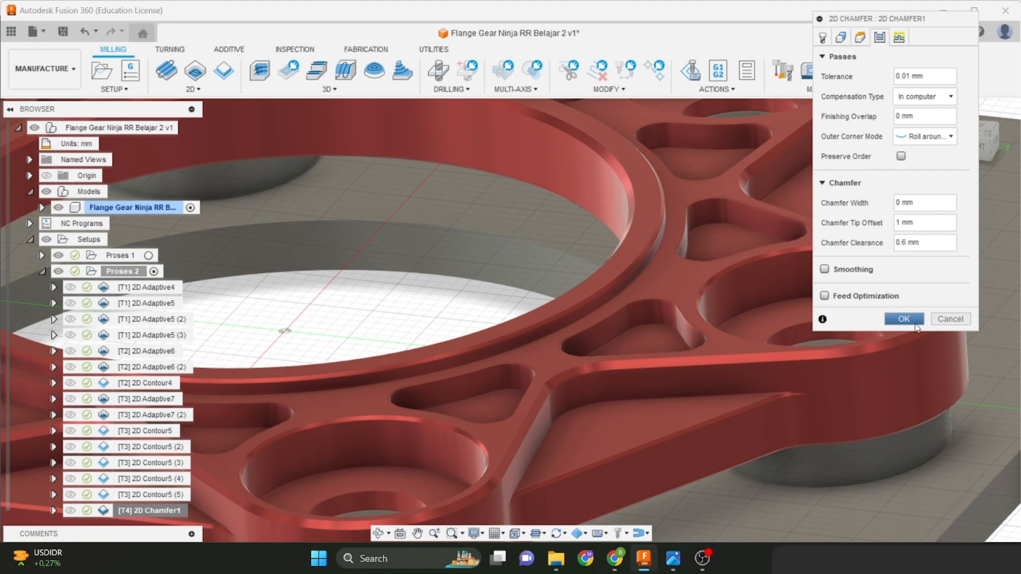
left_click(914, 322)
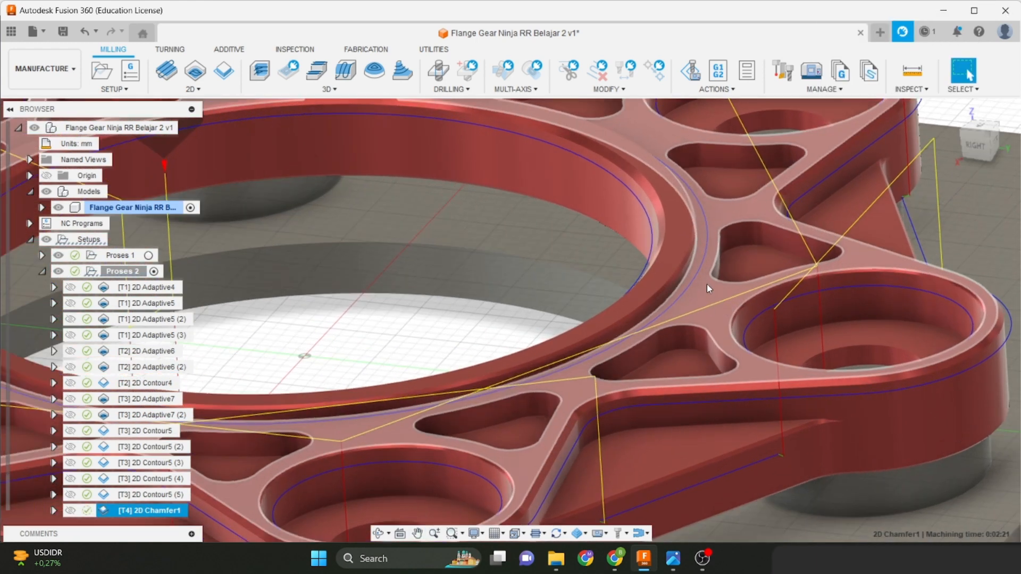
scroll(713, 293, "down", 5)
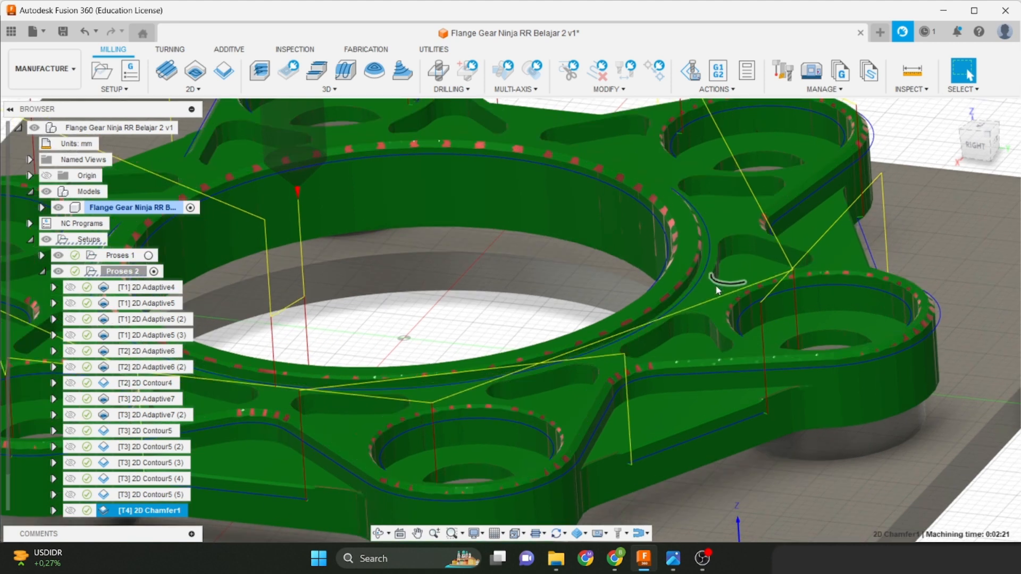
scroll(672, 381, "down", 2)
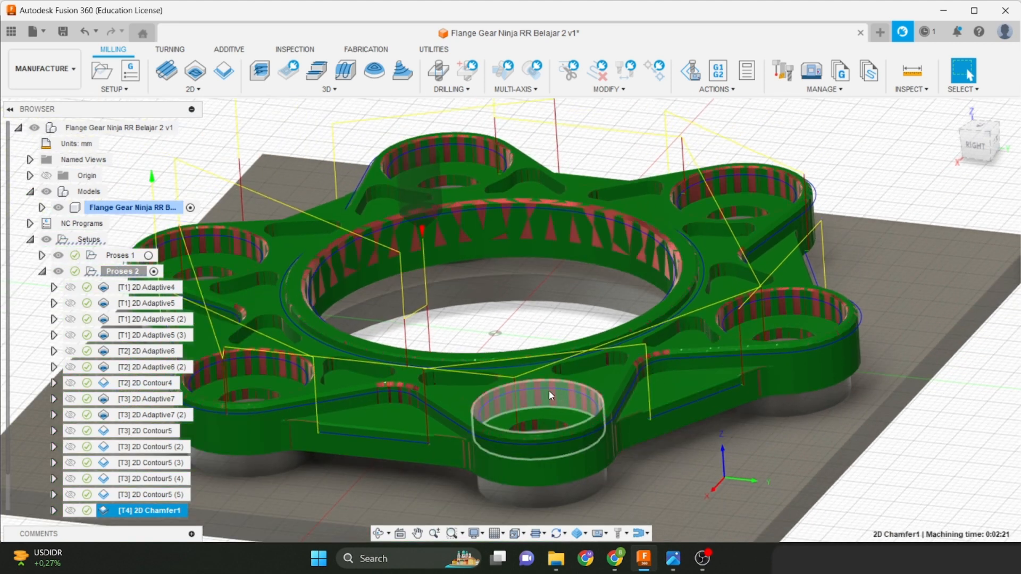
Simulate the 2D Chamfer operation in a right-side view and pause it while the tool chamfers the central ring's outer edge.
left_click(690, 70)
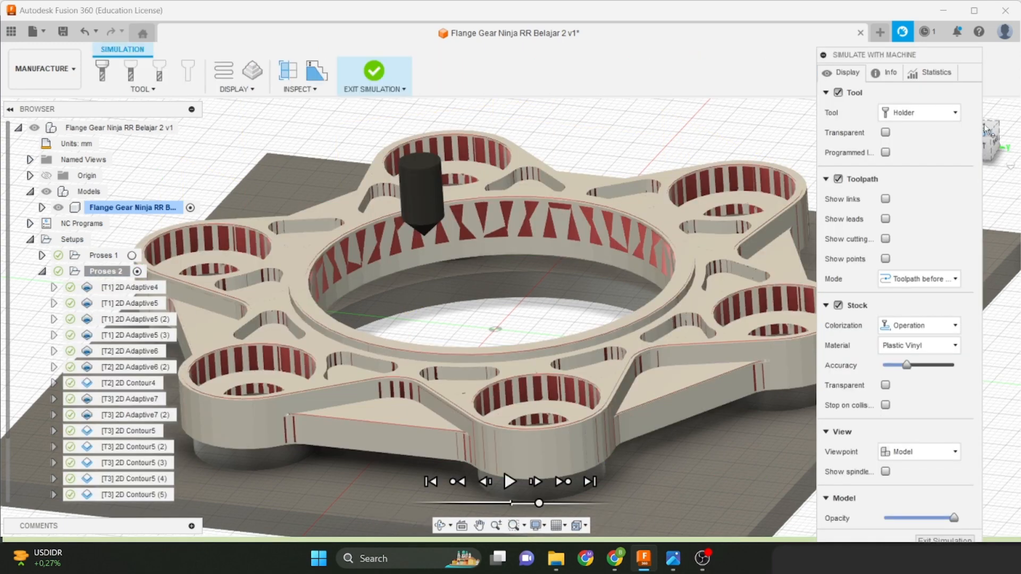
left_click(985, 151)
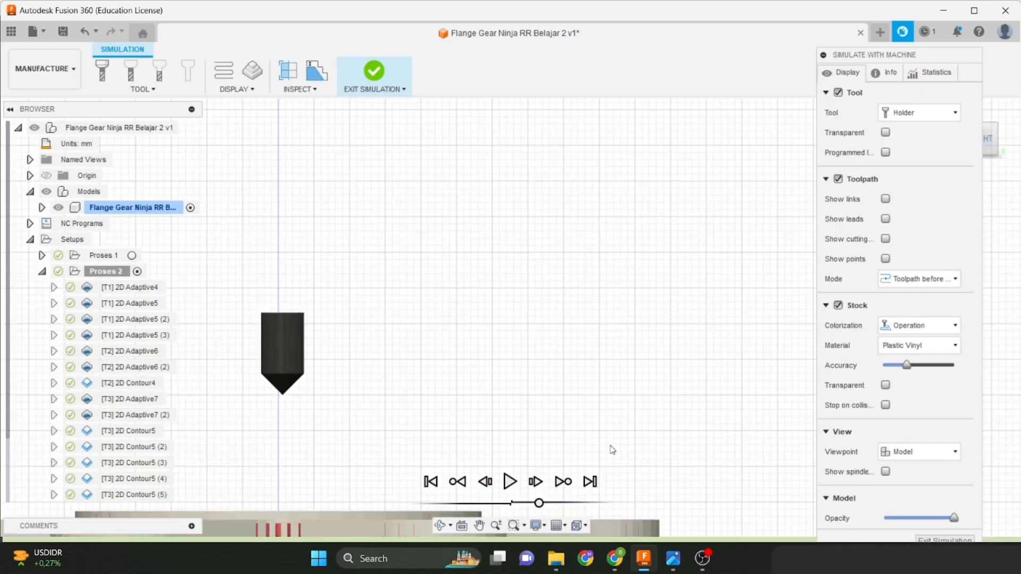
middle_click_drag(540, 474, 695, 146)
scroll(694, 176, "up", 3)
middle_click_drag(694, 187, 683, 389)
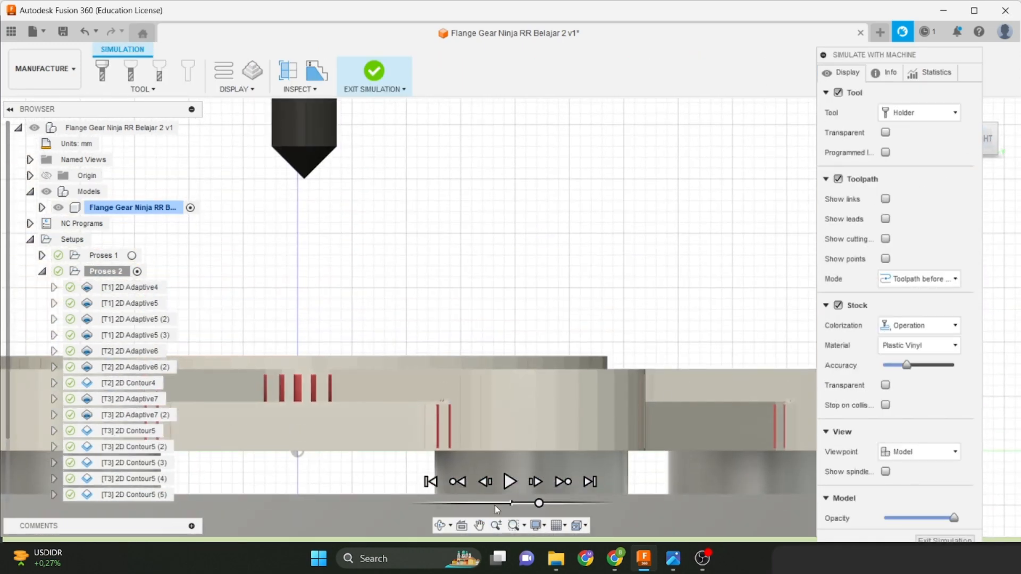
left_click(509, 482)
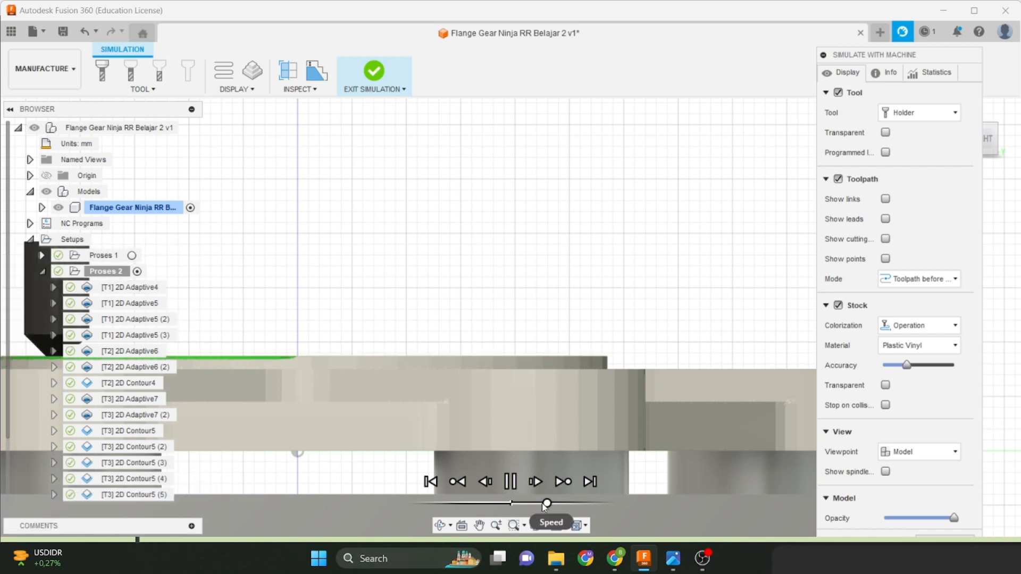
left_click_drag(547, 503, 538, 504)
scroll(572, 345, "up", 5)
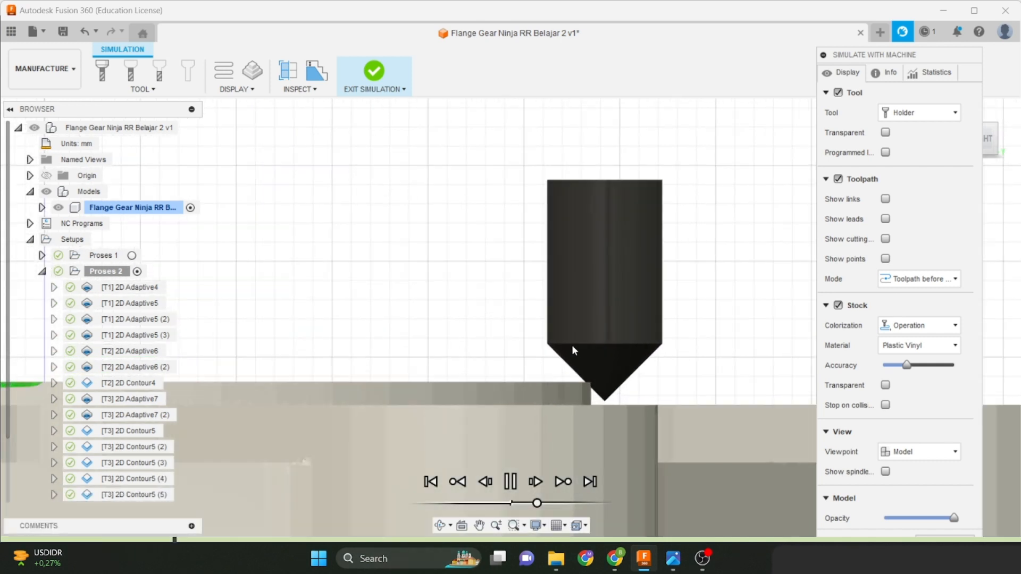
left_click(510, 482)
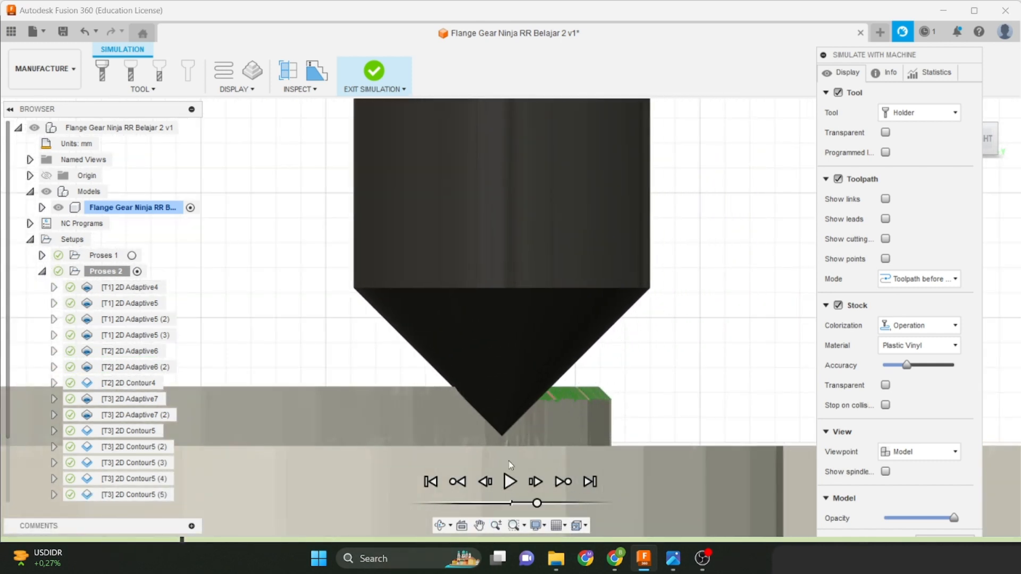
Examine the tool tip's height above the flange face beside the central ring with the simulation paused.
scroll(545, 431, "up", 3)
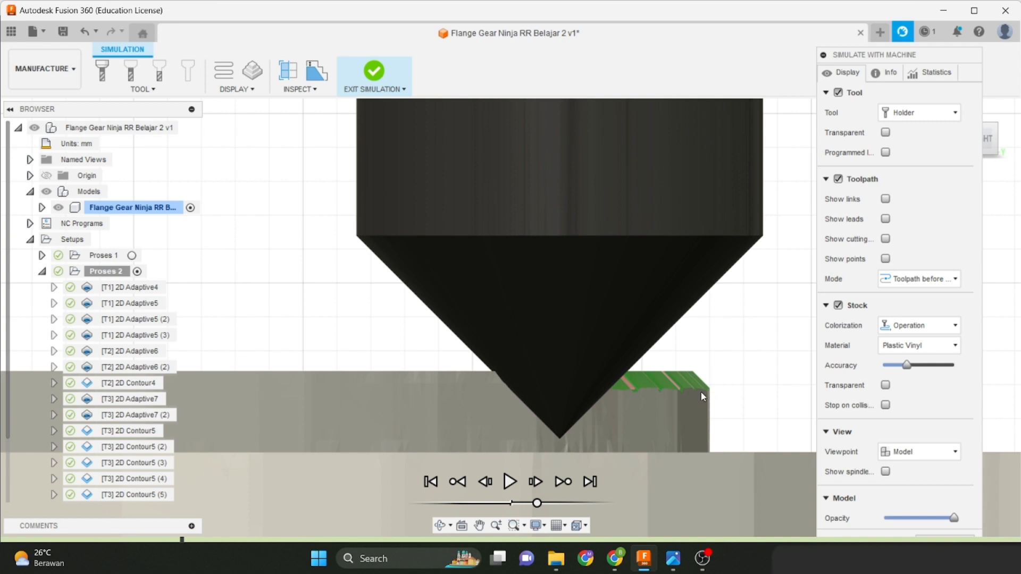
scroll(686, 401, "down", 5)
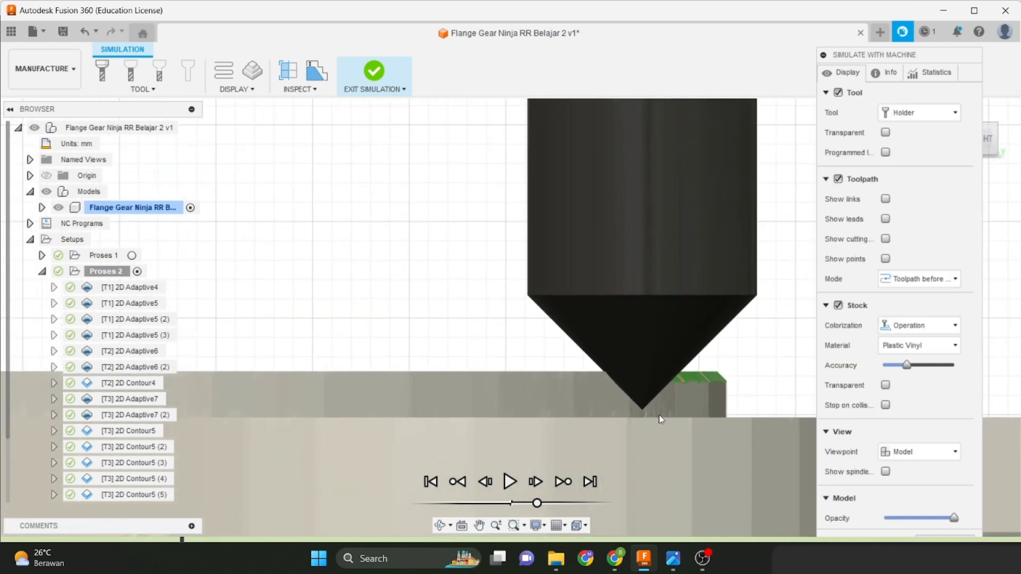
scroll(582, 455, "down", 3)
middle_click_drag(582, 455, 657, 395)
scroll(651, 388, "down", 2)
scroll(659, 372, "up", 4)
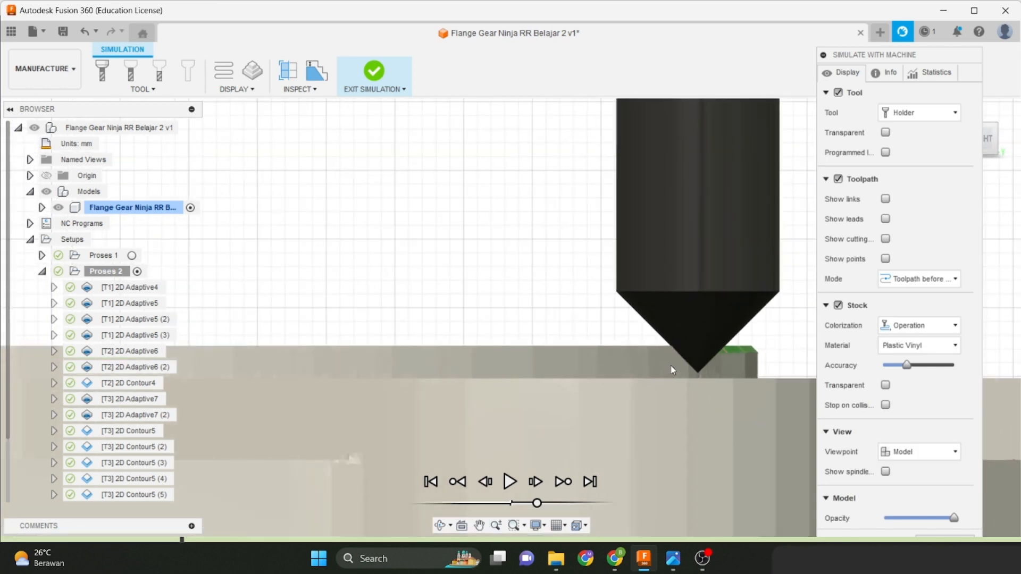
scroll(678, 371, "down", 1)
scroll(686, 374, "up", 3)
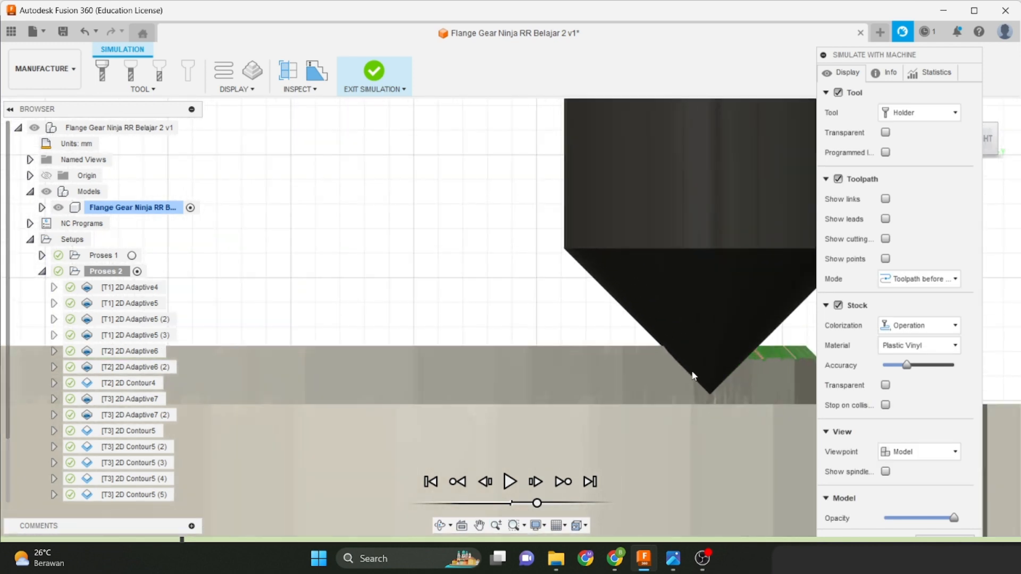
scroll(729, 354, "down", 3)
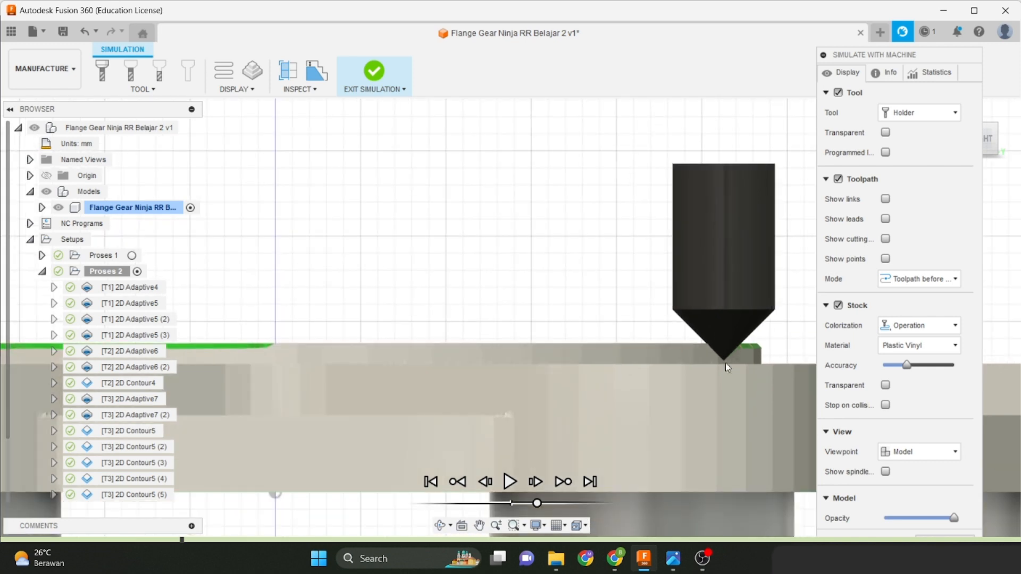
Move the simulation settings clear so its exit option is reachable, and resume playback to watch the central ring being chamfered.
left_click_drag(883, 54, 880, 3)
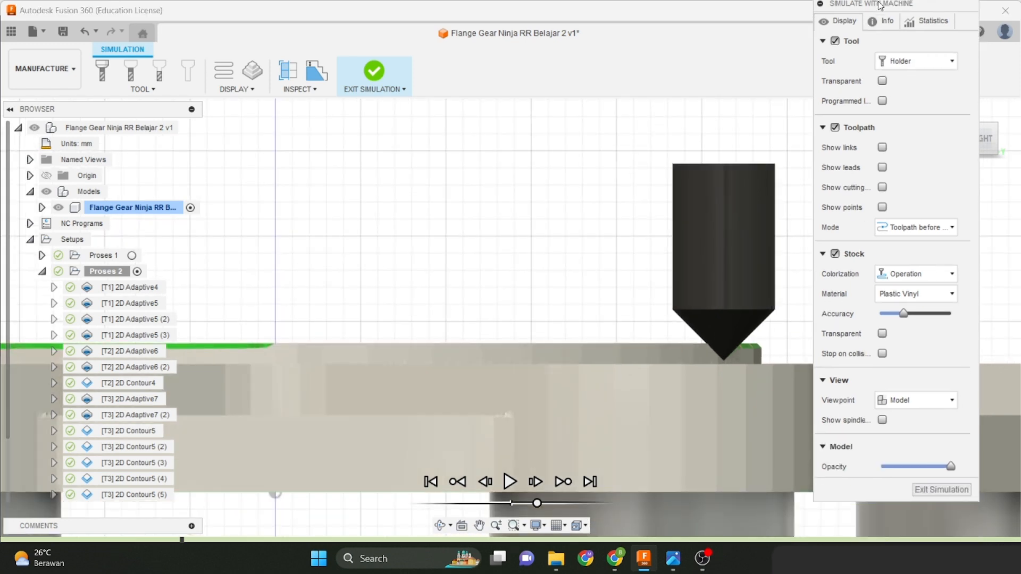
left_click(510, 482)
scroll(475, 393, "down", 4)
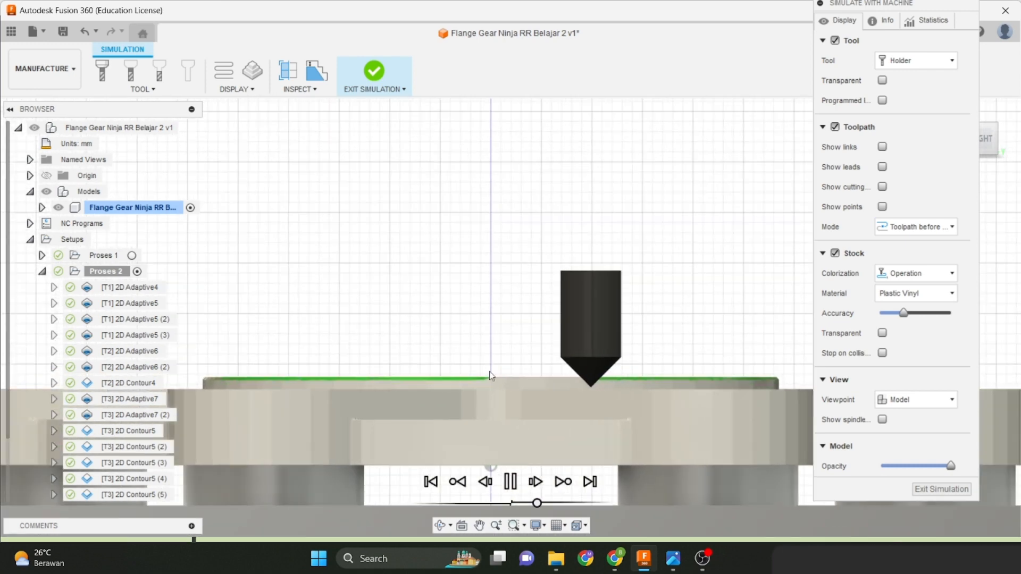
scroll(524, 395, "up", 1)
scroll(524, 395, "down", 3)
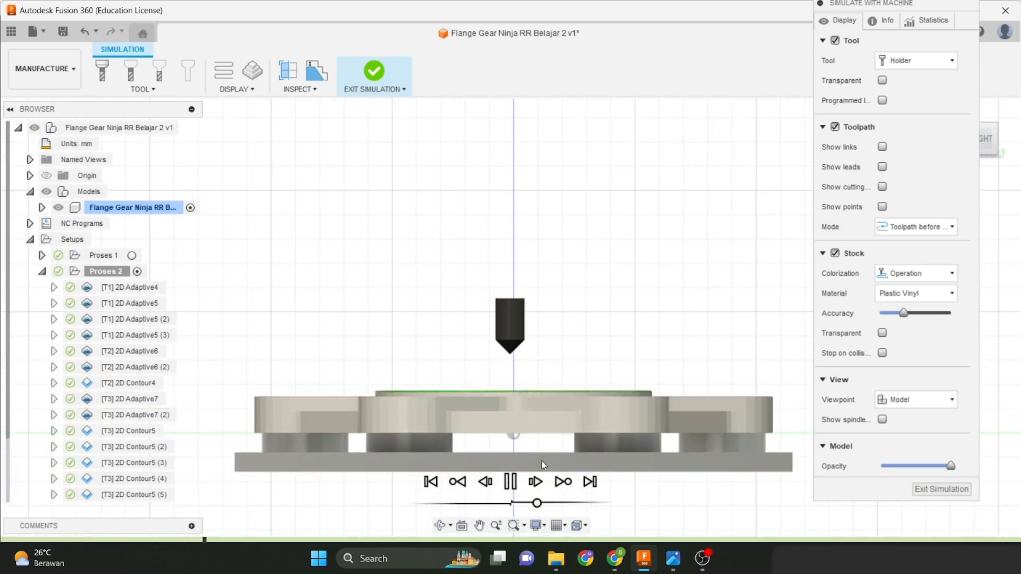
scroll(529, 399, "down", 1)
middle_click_drag(530, 399, 583, 426, "shift")
scroll(433, 392, "up", 3)
Watch the boss counterbore edge being chamfered up close, and adjust the playback speed for the flange's perimeter edges.
left_click(987, 143)
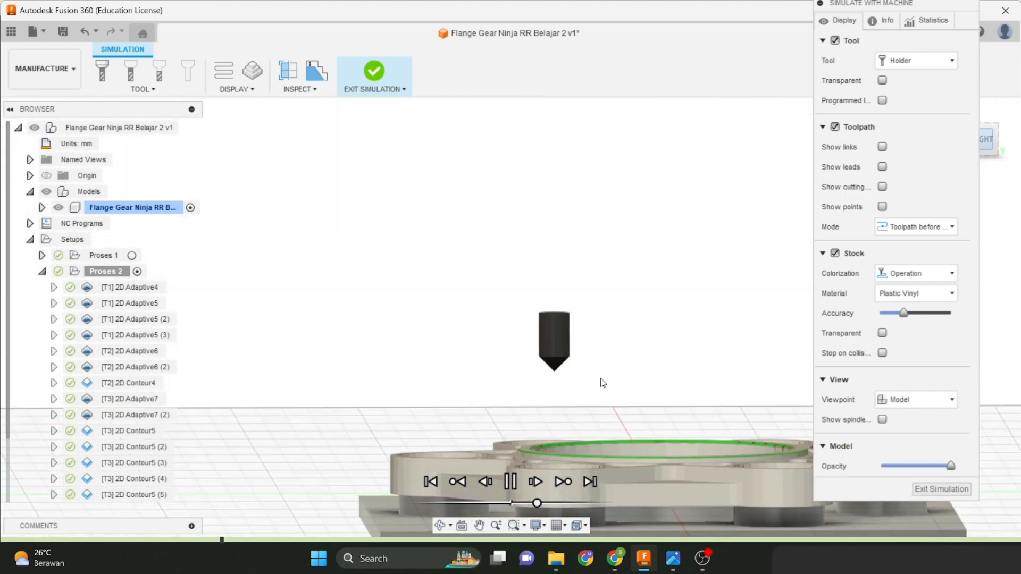
scroll(447, 338, "up", 3)
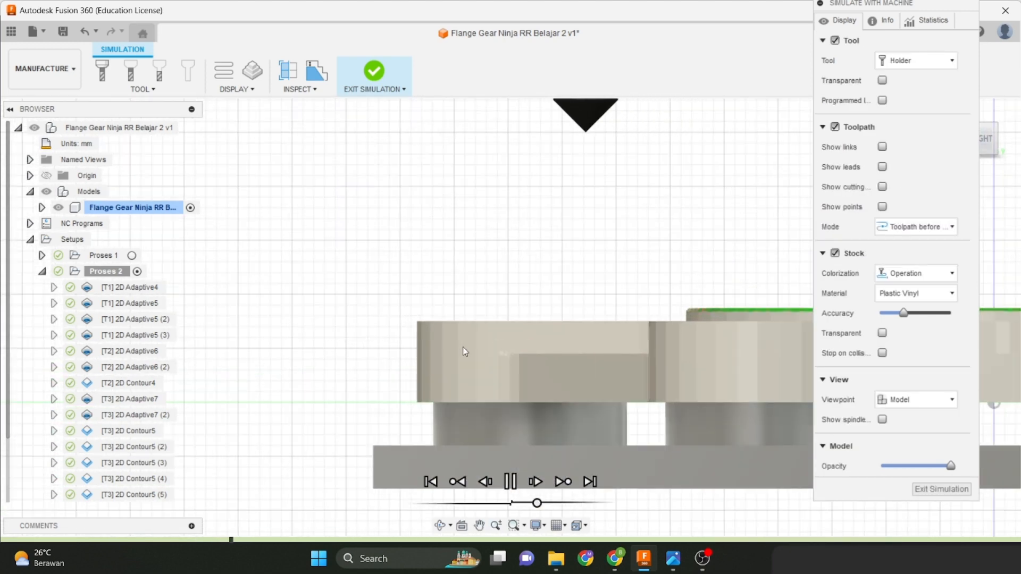
scroll(452, 376, "up", 3)
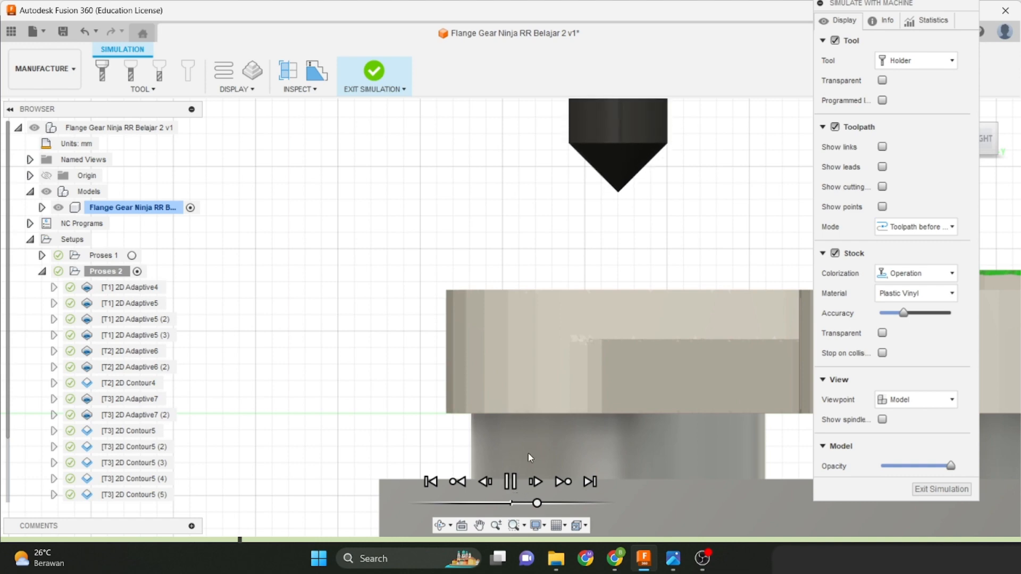
middle_click_drag(615, 397, 636, 413, "shift")
scroll(618, 272, "up", 2)
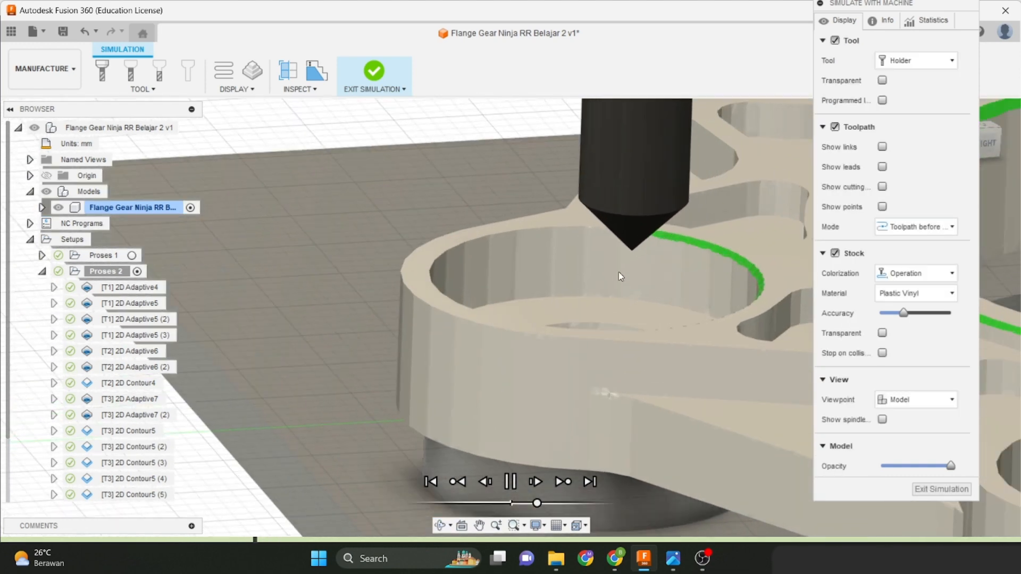
scroll(638, 264, "up", 2)
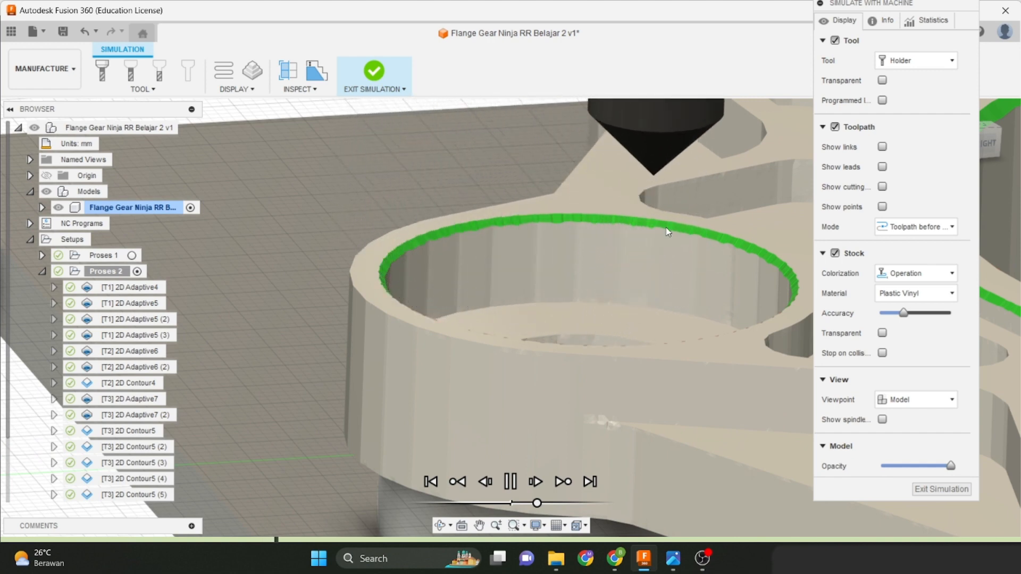
middle_click_drag(669, 232, 626, 263, "shift")
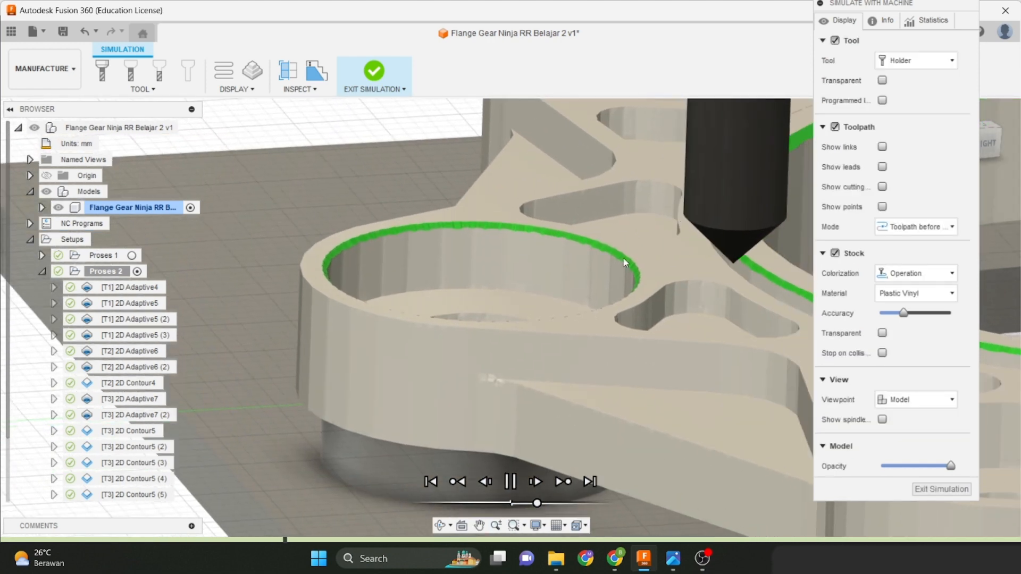
scroll(625, 263, "down", 5)
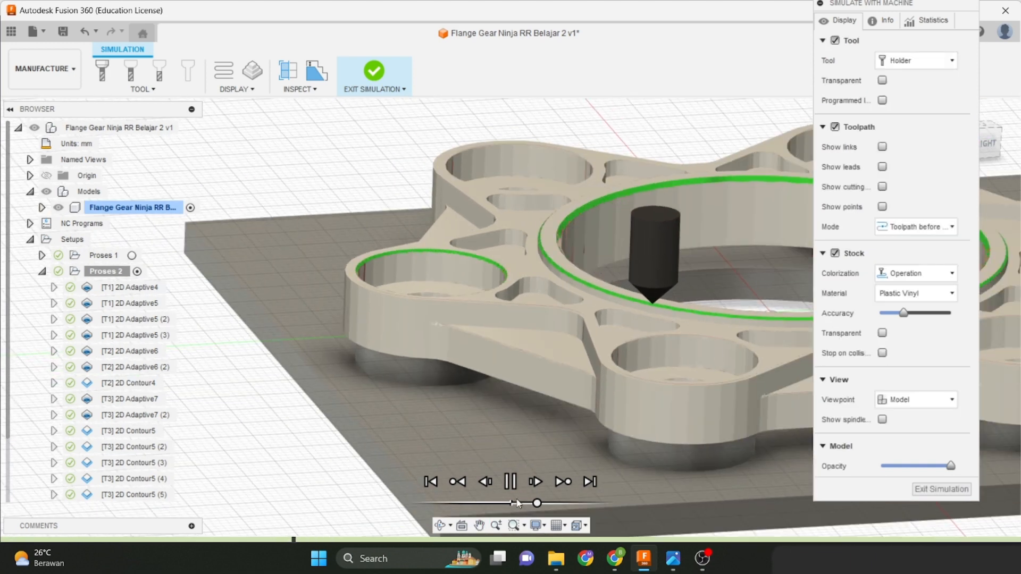
left_click_drag(537, 503, 531, 504)
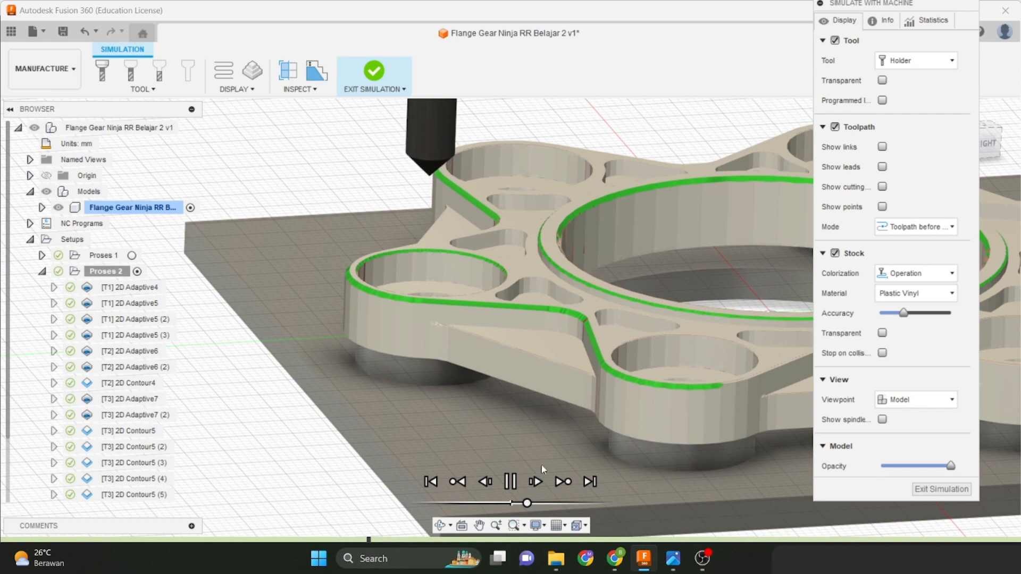
Slow the playback in a back view and pause it to examine the tool tip against the flange's outer perimeter edge.
scroll(585, 340, "down", 3)
middle_click_drag(586, 340, 457, 359)
middle_click_drag(638, 351, 464, 365, "shift")
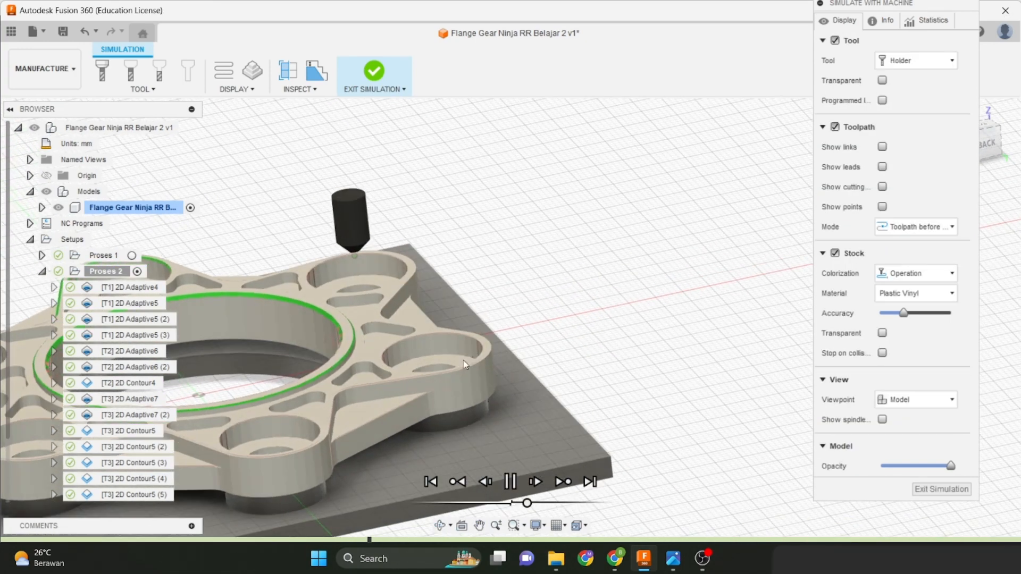
left_click(989, 152)
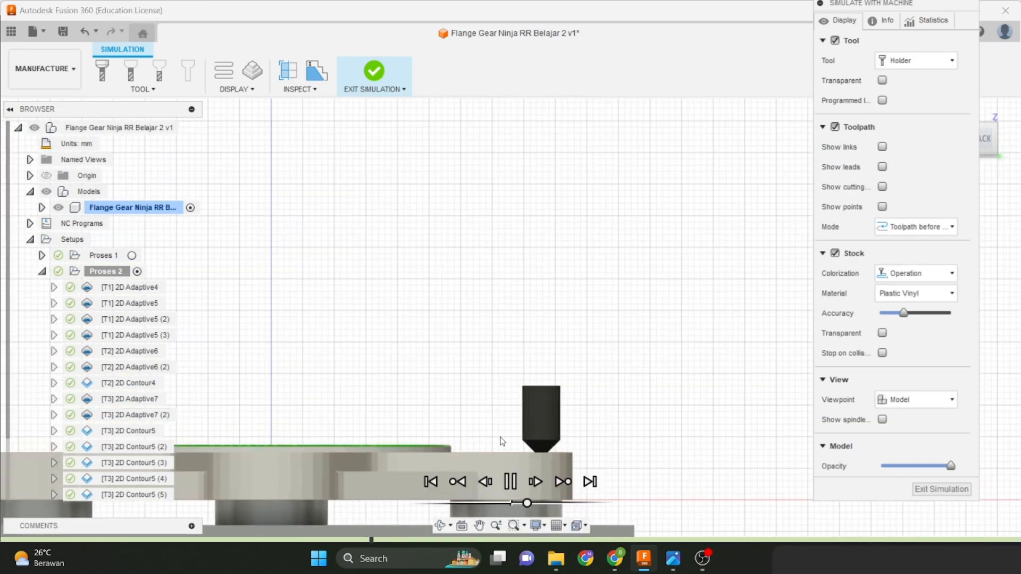
scroll(525, 342, "up", 2)
scroll(515, 303, "up", 2)
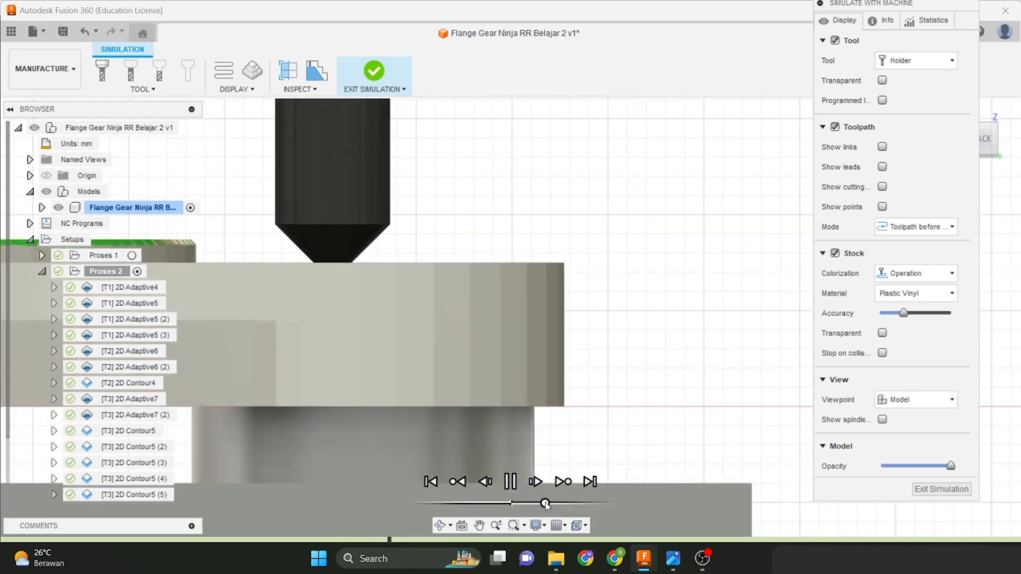
left_click_drag(542, 502, 526, 504)
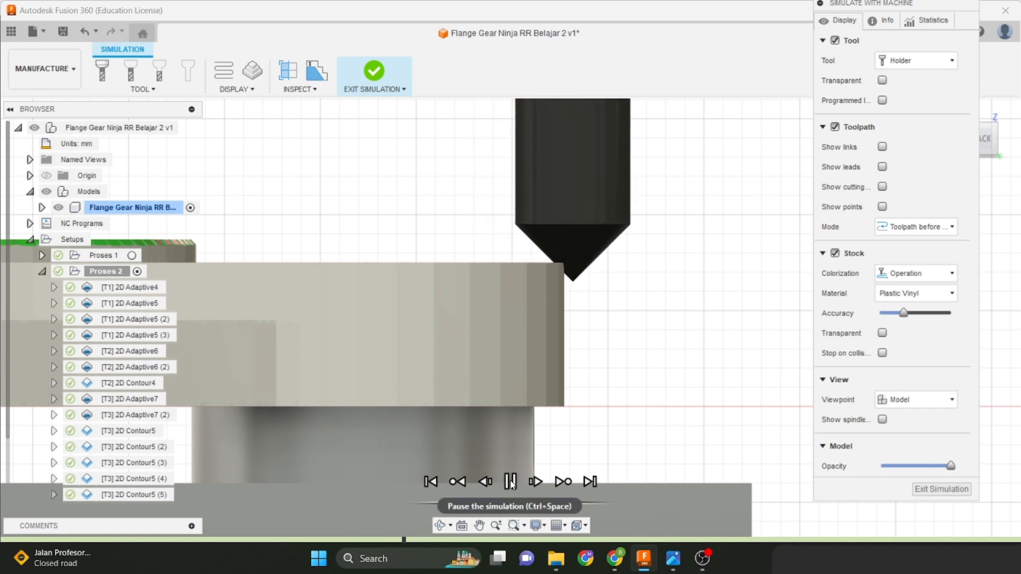
scroll(559, 256, "up", 5)
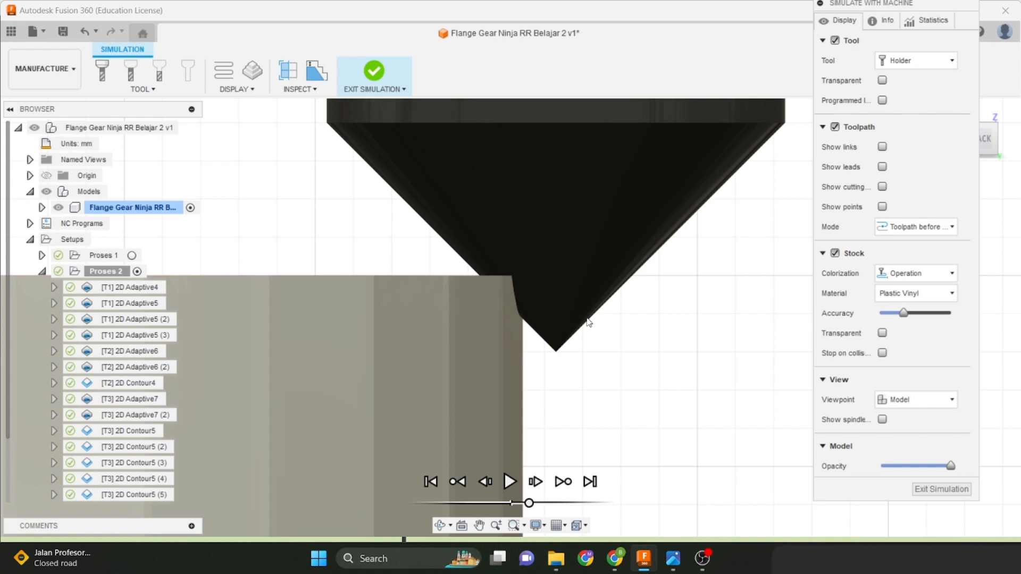
scroll(588, 322, "down", 7)
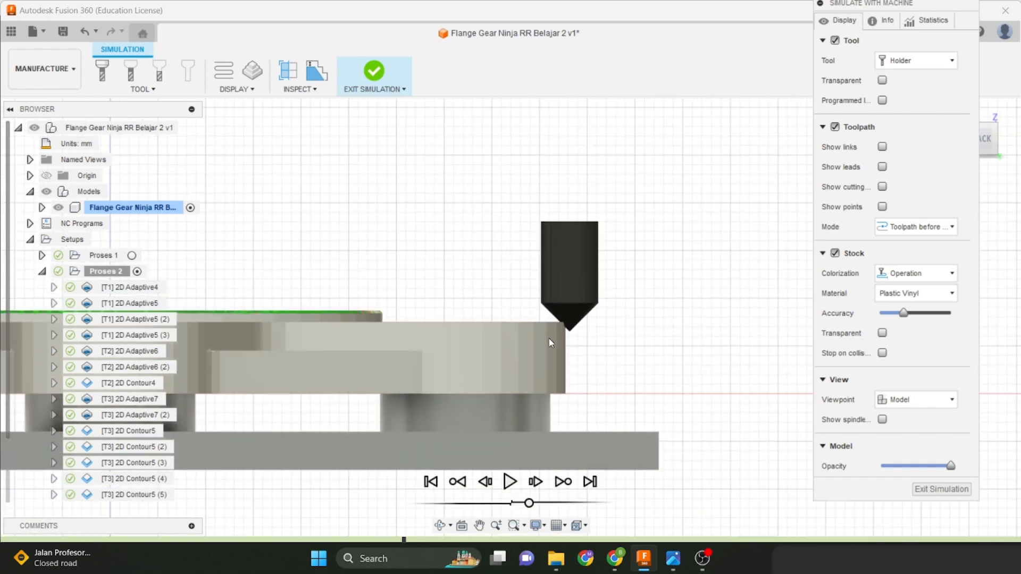
Resume playback and adjust its speed to watch the remaining perimeter and counterbore edges being chamfered.
middle_click_drag(552, 342, 574, 381, "shift")
scroll(573, 381, "down", 5)
left_click(510, 482)
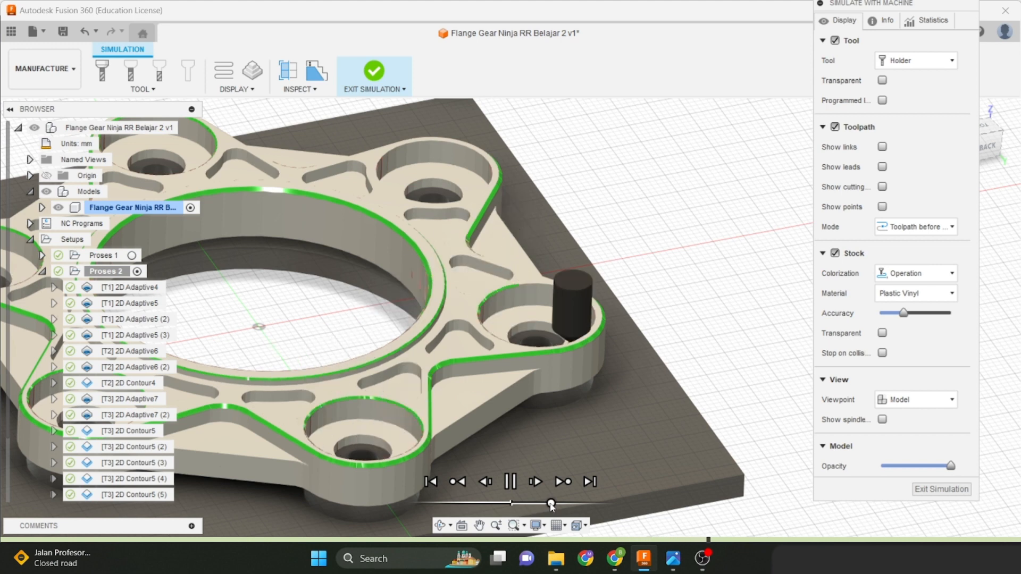
left_click_drag(551, 506, 545, 506)
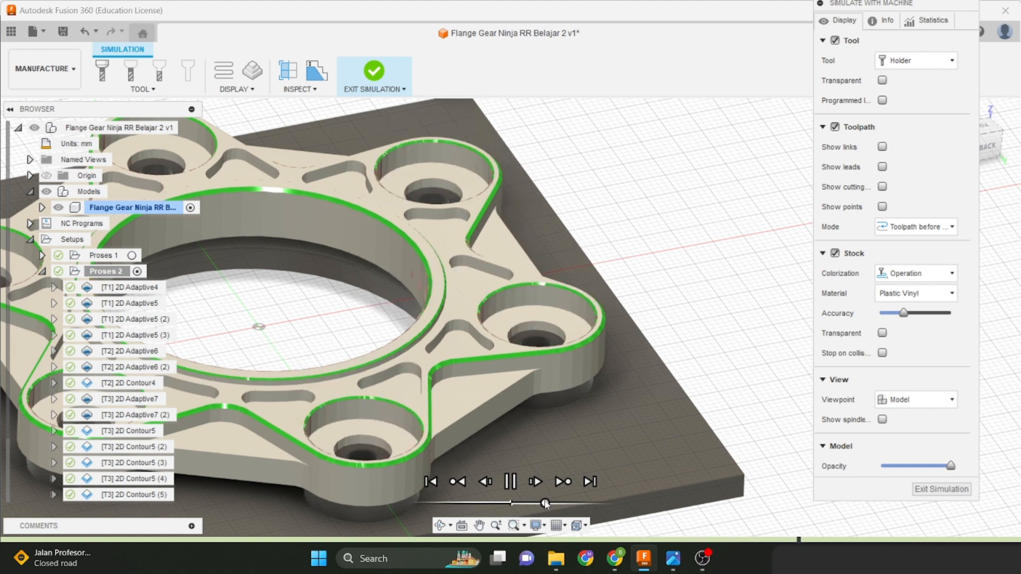
Pause the simulation at a side pocket edge to examine the tool tip up close, and resume playback at a slower speed.
scroll(399, 365, "down", 2)
middle_click_drag(399, 365, 436, 301)
scroll(396, 176, "up", 3)
scroll(435, 301, "up", 2)
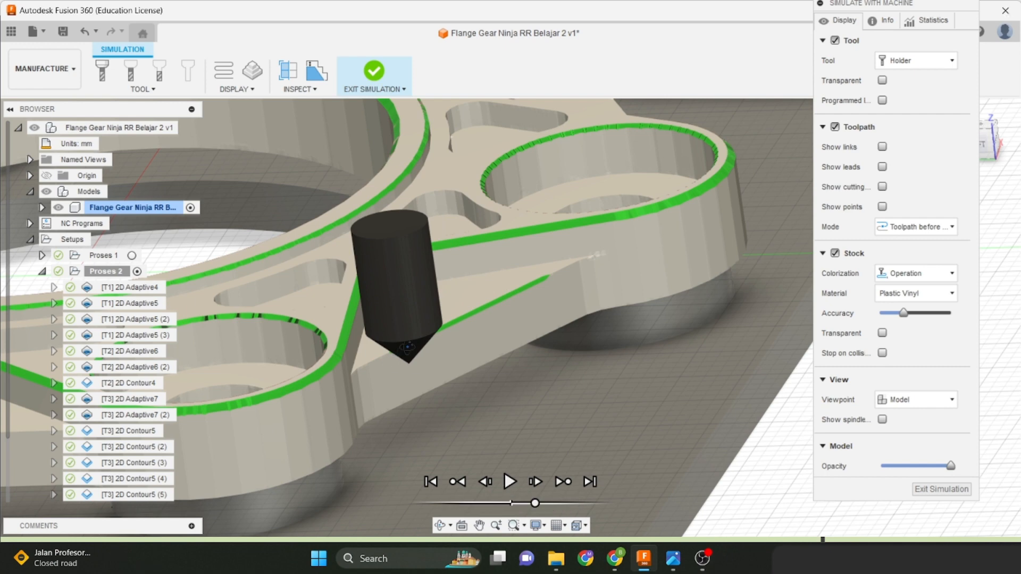
middle_click_drag(408, 347, 359, 365, "shift")
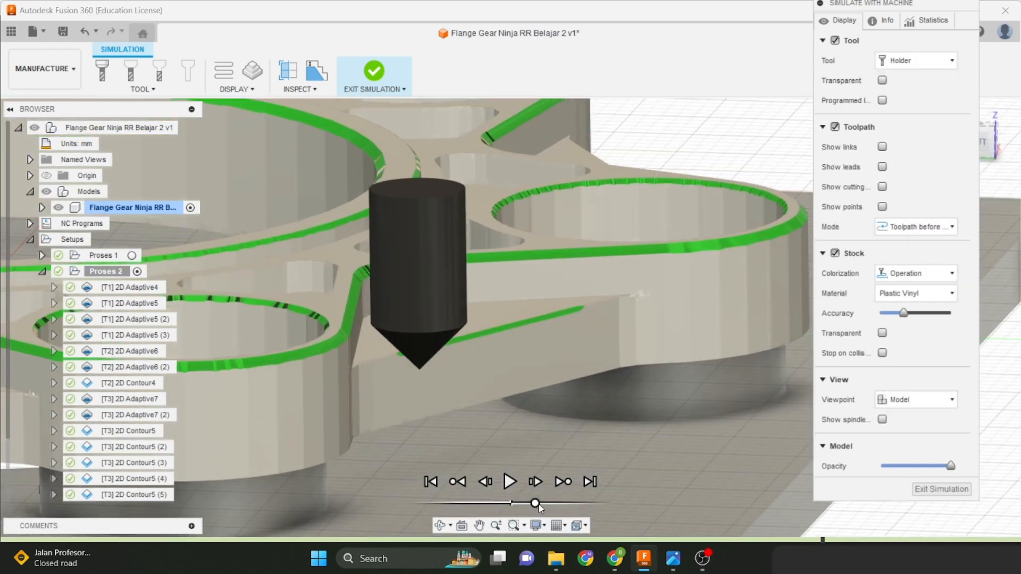
left_click(510, 483)
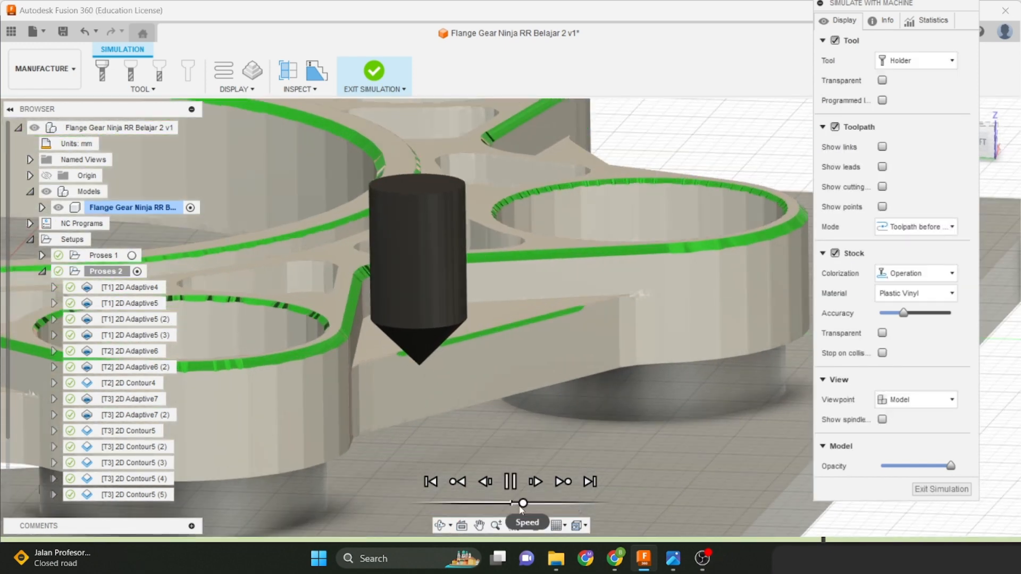
Watch the next side pocket edge being chamfered up close, checking where the cut starts and ends along the edge.
scroll(492, 392, "down", 2)
middle_click_drag(379, 349, 585, 332)
scroll(372, 360, "up", 1)
scroll(372, 360, "down", 2)
scroll(569, 349, "down", 2)
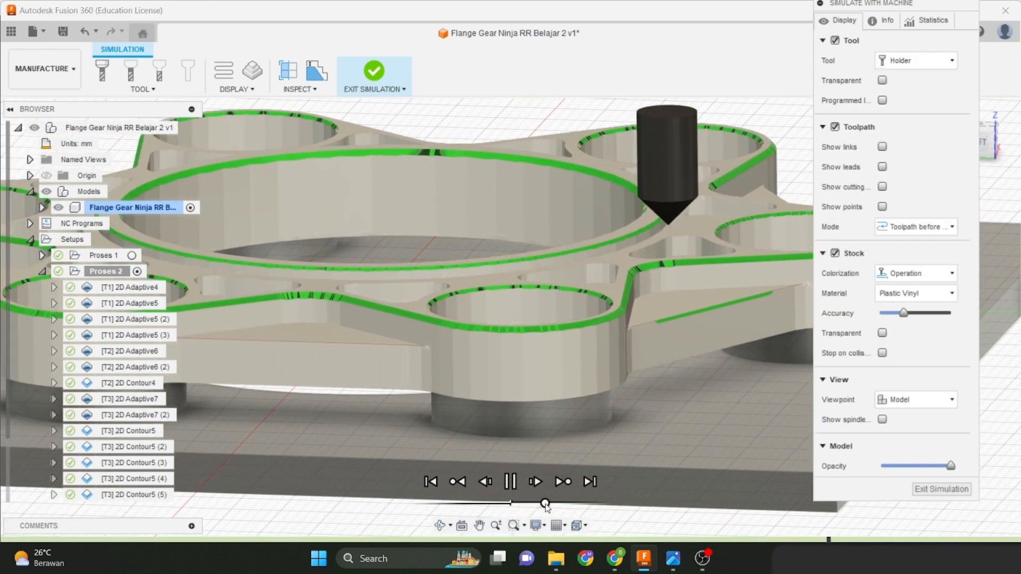
scroll(483, 380, "up", 5)
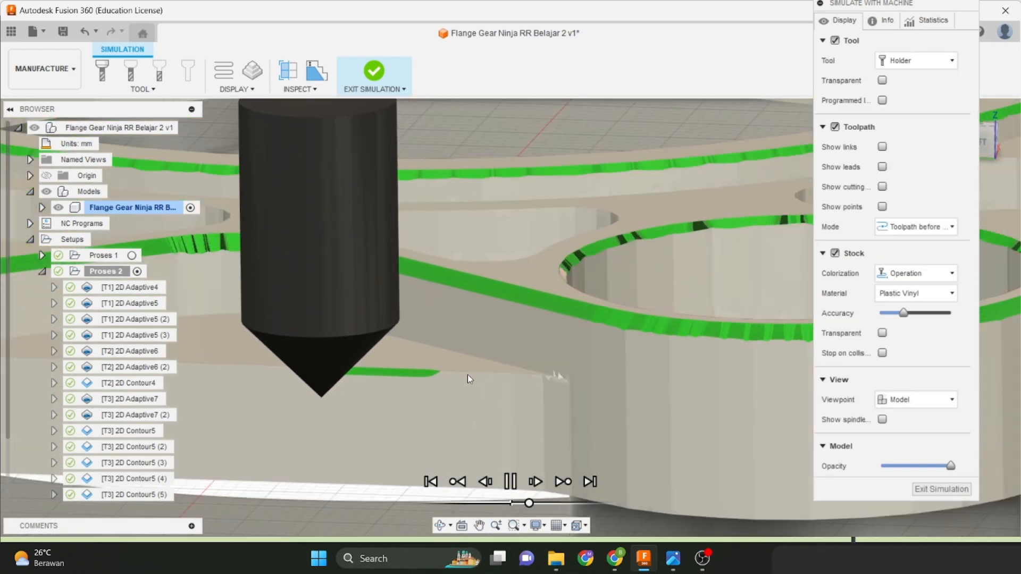
scroll(521, 377, "down", 2)
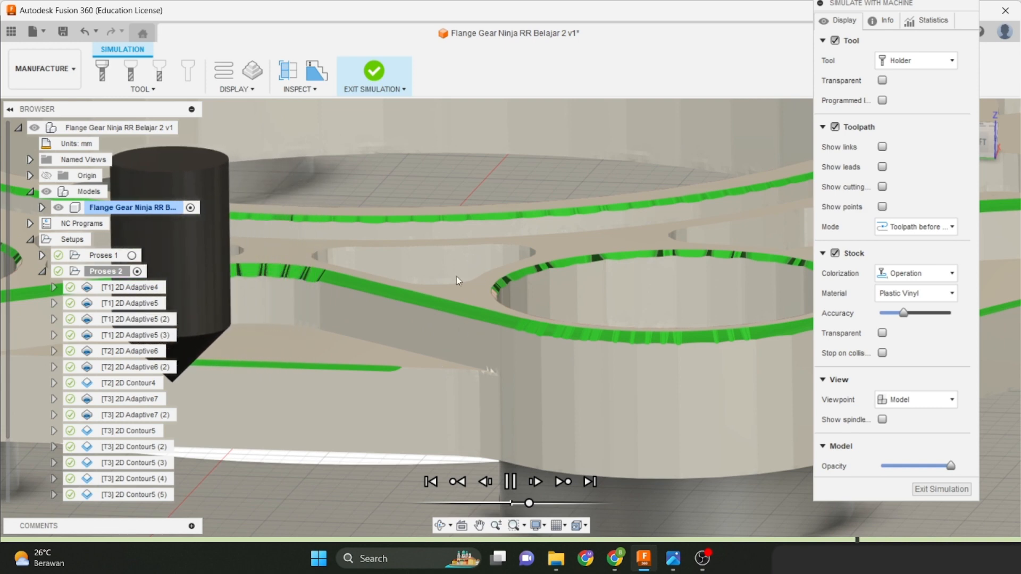
scroll(505, 377, "down", 2)
scroll(515, 382, "down", 2)
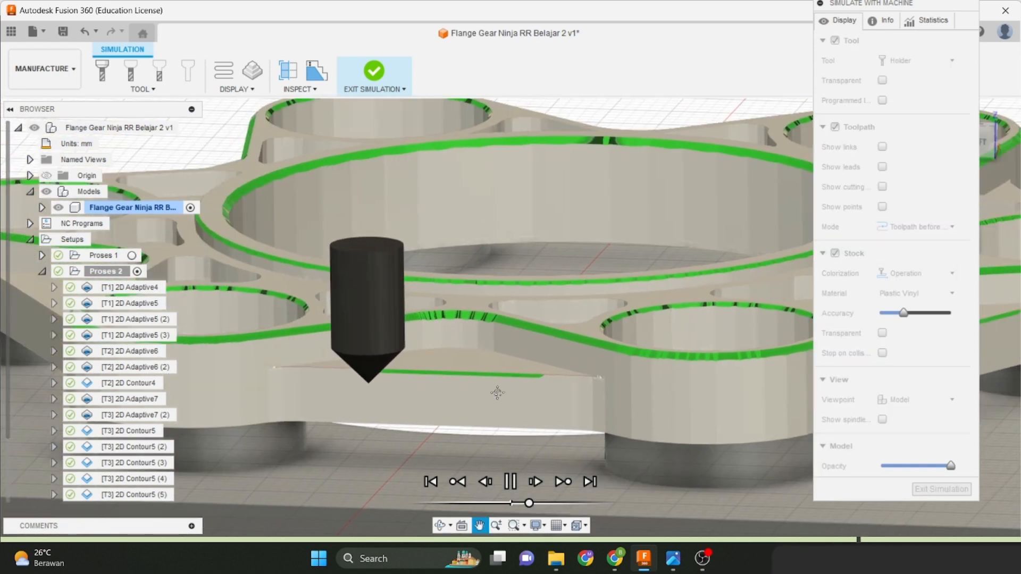
scroll(346, 394, "up", 3)
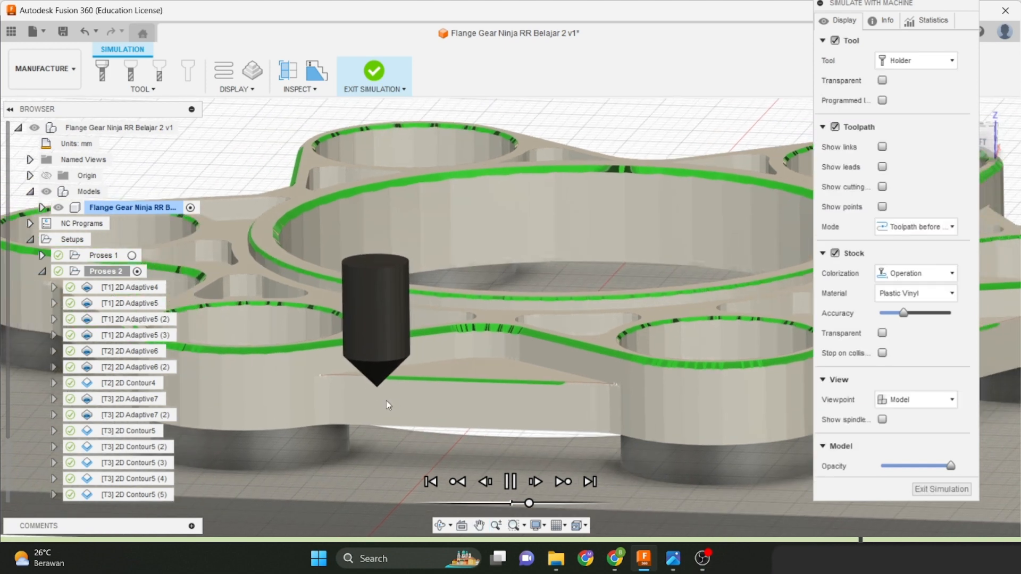
middle_click_drag(394, 388, 420, 375, "shift")
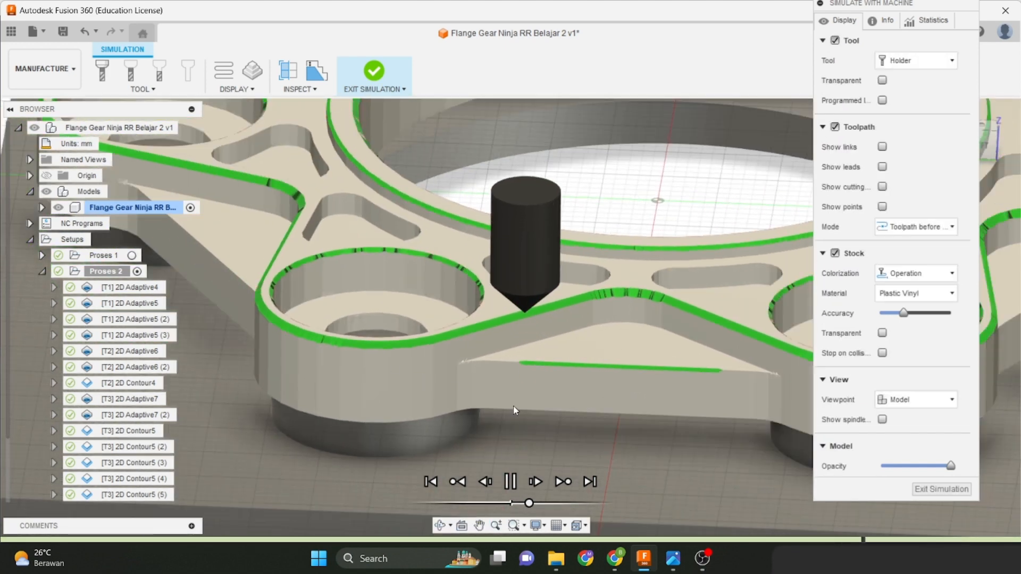
scroll(513, 359, "up", 2)
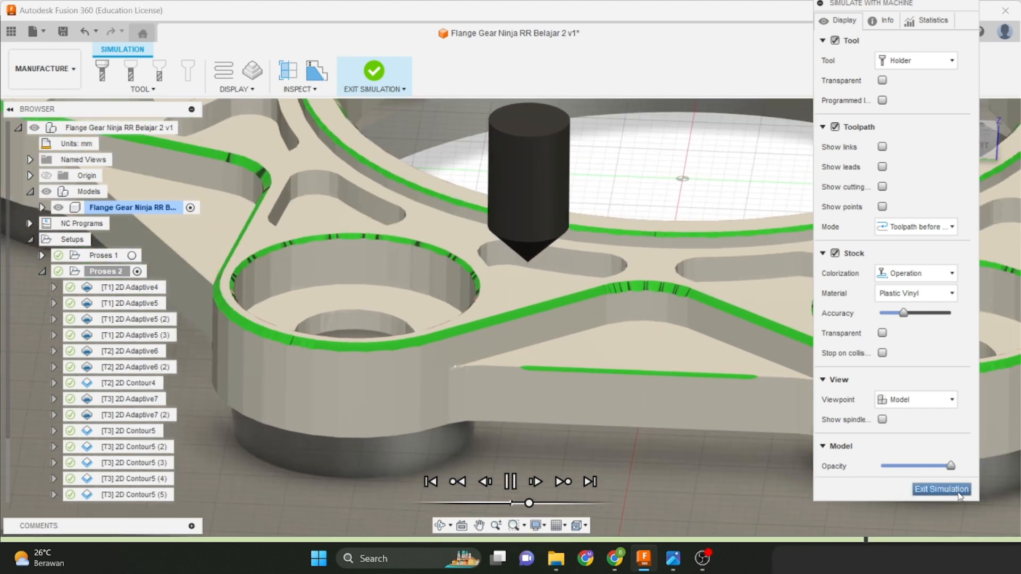
Exit the simulation and set the 2D Chamfer operation's chamfer clearance to 0 mm.
left_click(941, 489)
right_click(158, 519)
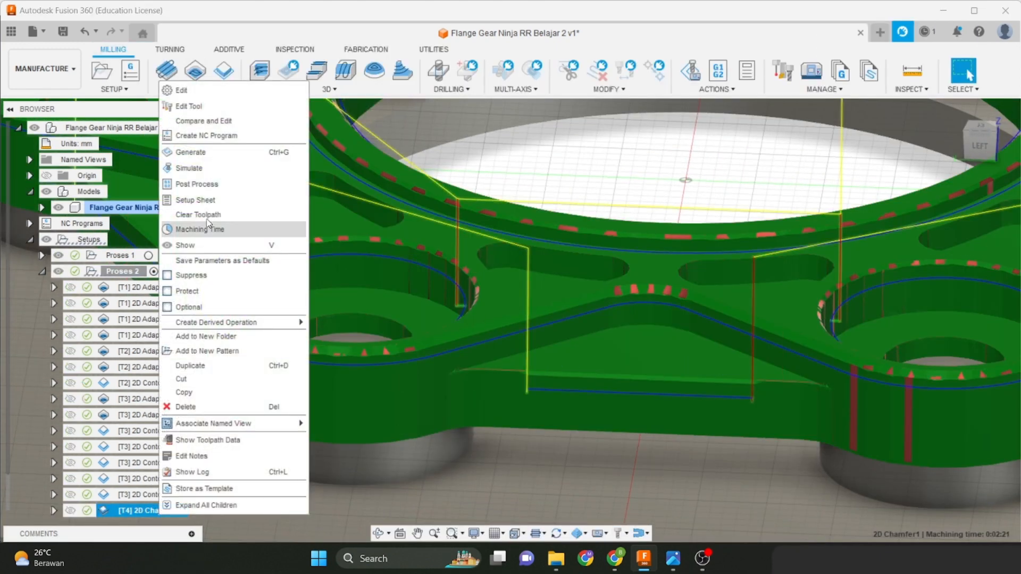
left_click(175, 88)
left_click(879, 37)
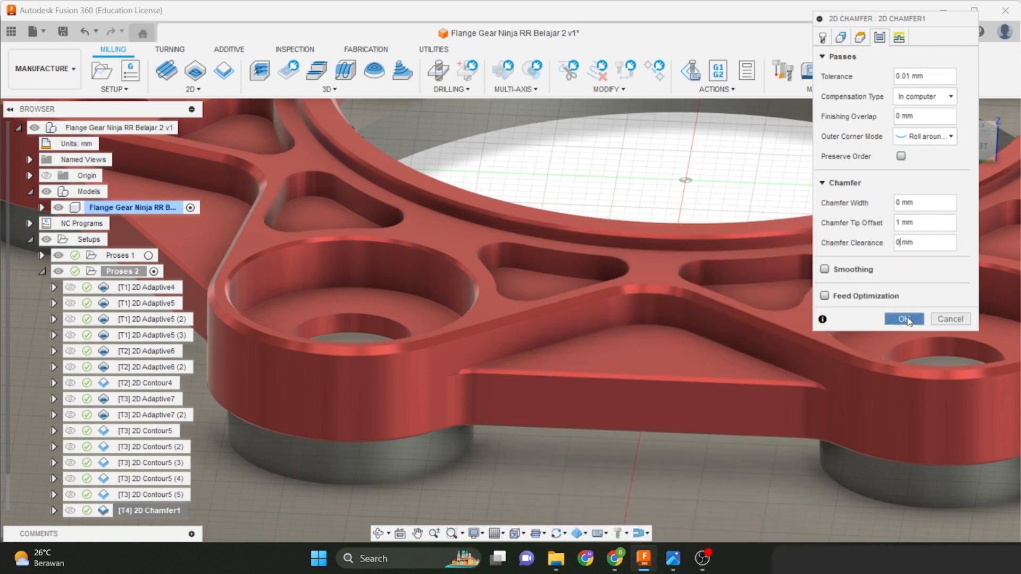
left_click(904, 319)
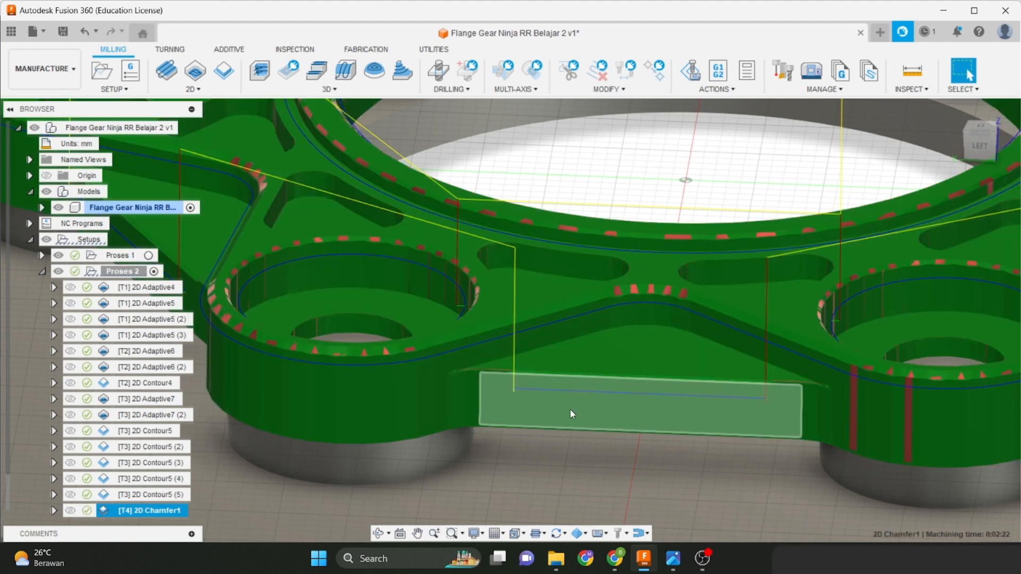
Simulate the regenerated 2D Chamfer operation with the settings moved clear, adjusting the playback speed as the central ring is chamfered.
scroll(529, 397, "up", 8)
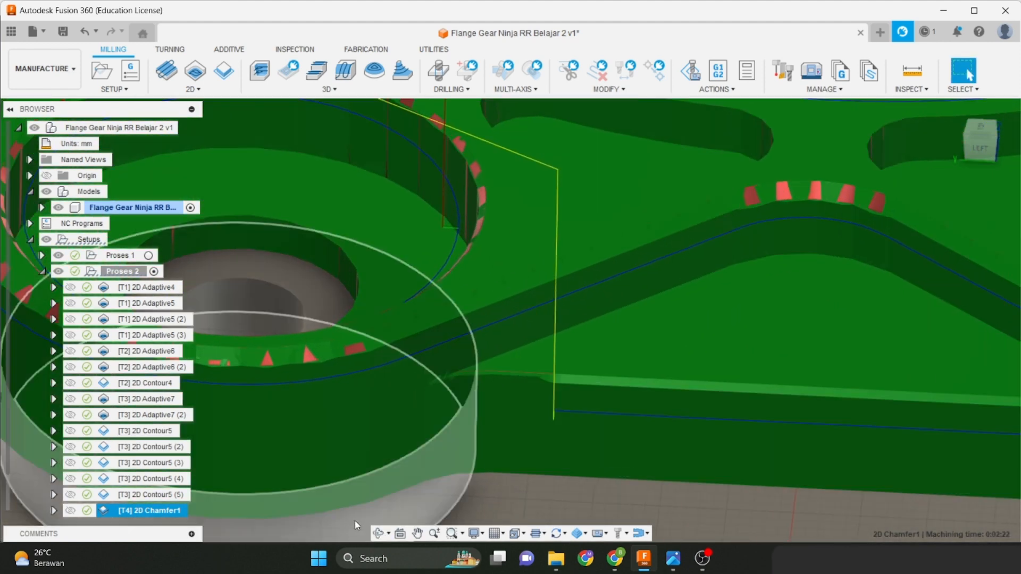
left_click(691, 70)
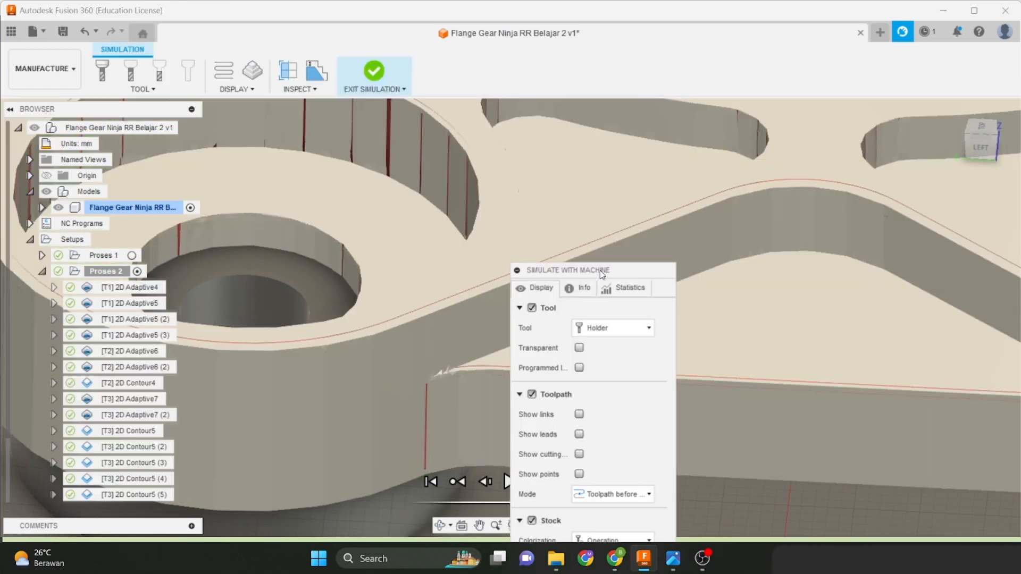
left_click_drag(604, 274, 938, 37)
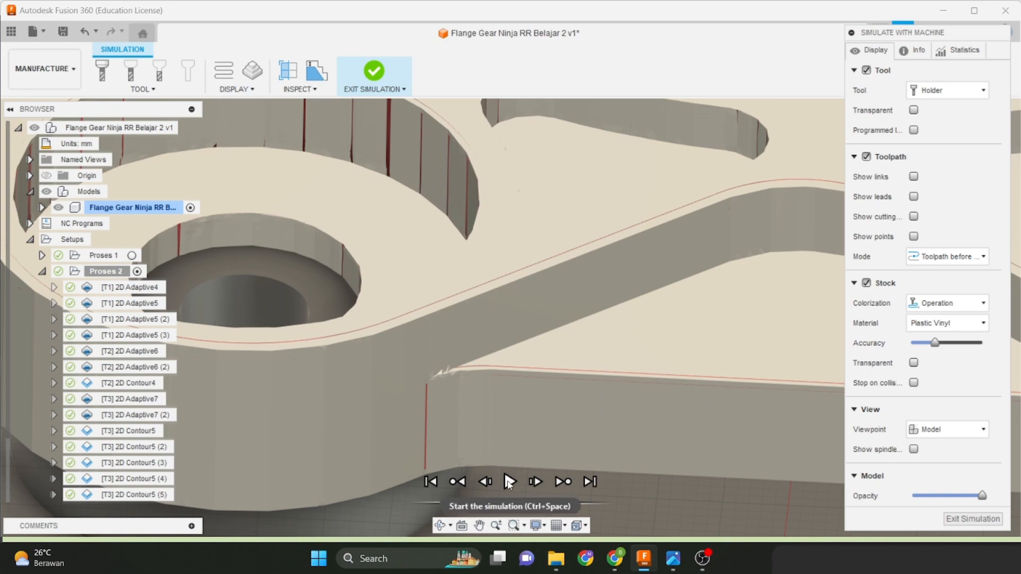
left_click(509, 482)
scroll(518, 370, "down", 10)
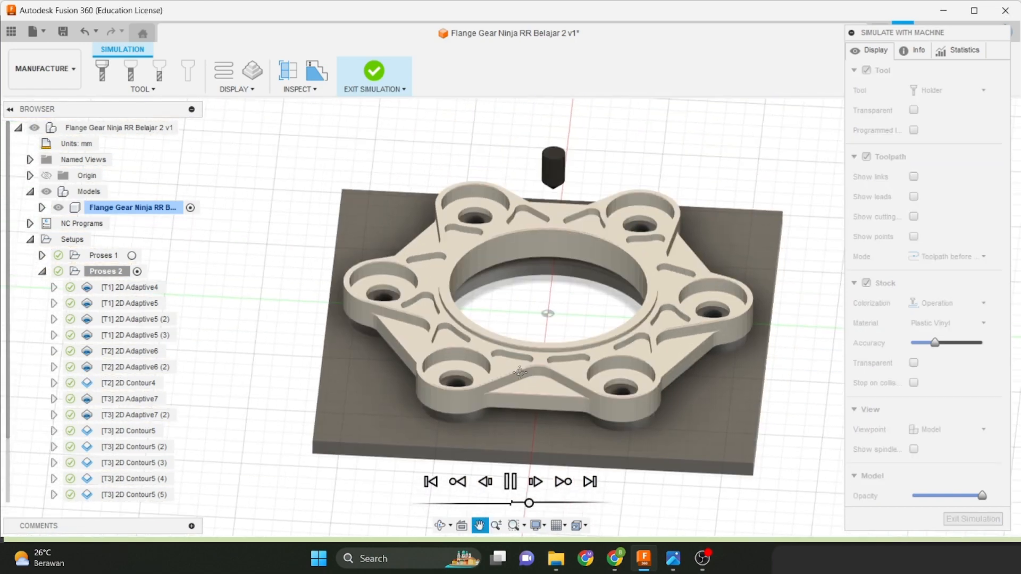
middle_click_drag(520, 372, 553, 287, "shift")
scroll(556, 293, "up", 4)
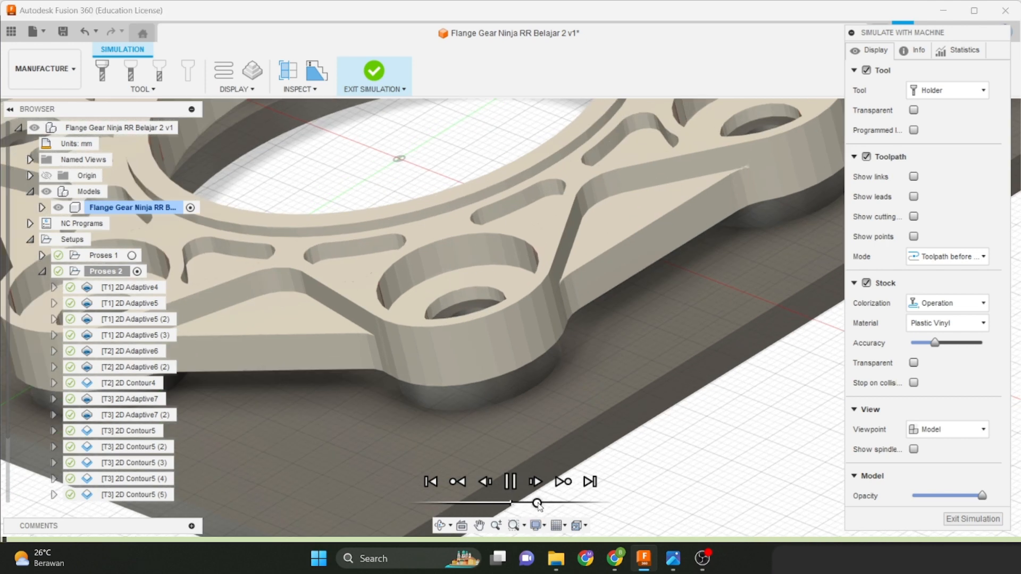
scroll(537, 453, "down", 4)
middle_click_drag(537, 454, 557, 355, "shift")
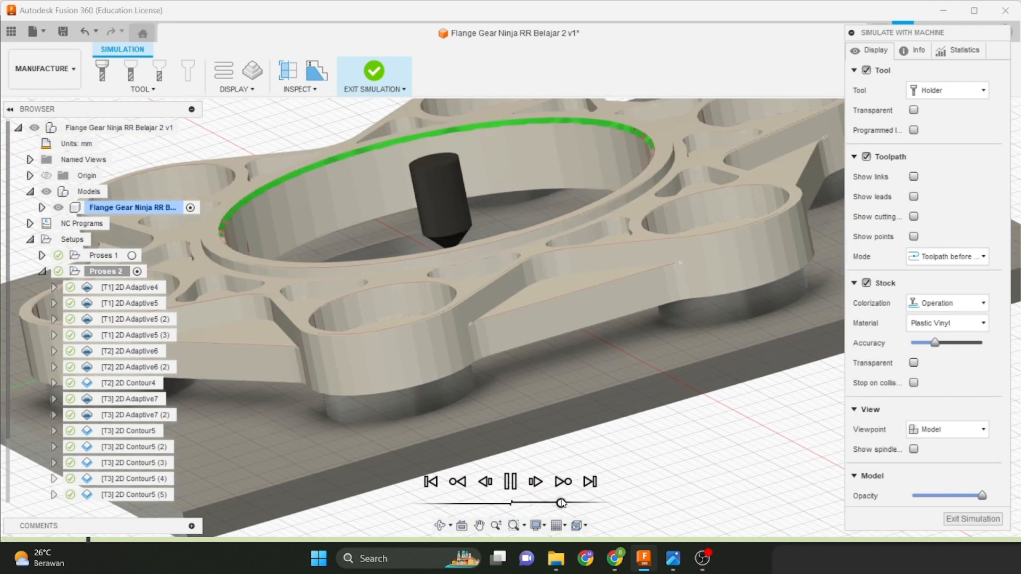
mouse_move(537, 504)
left_mouse_down()
mouse_move(564, 504)
mouse_move(541, 504)
left_mouse_up()
Examine the chamfered side pocket, perimeter and counterbore edges up close in the simulation.
scroll(439, 363, "up", 10)
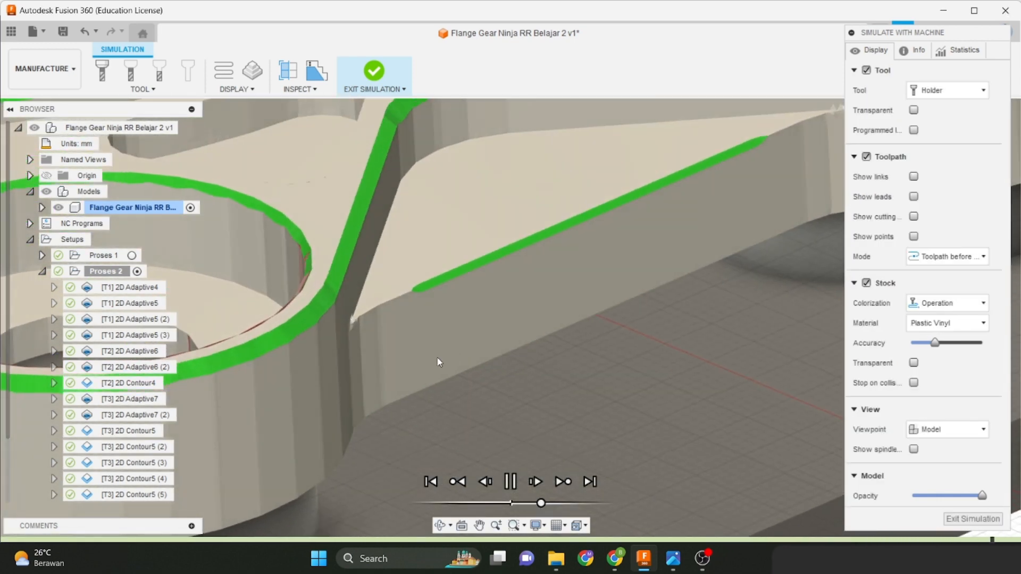
scroll(439, 363, "down", 5)
middle_click_drag(439, 372, 668, 424)
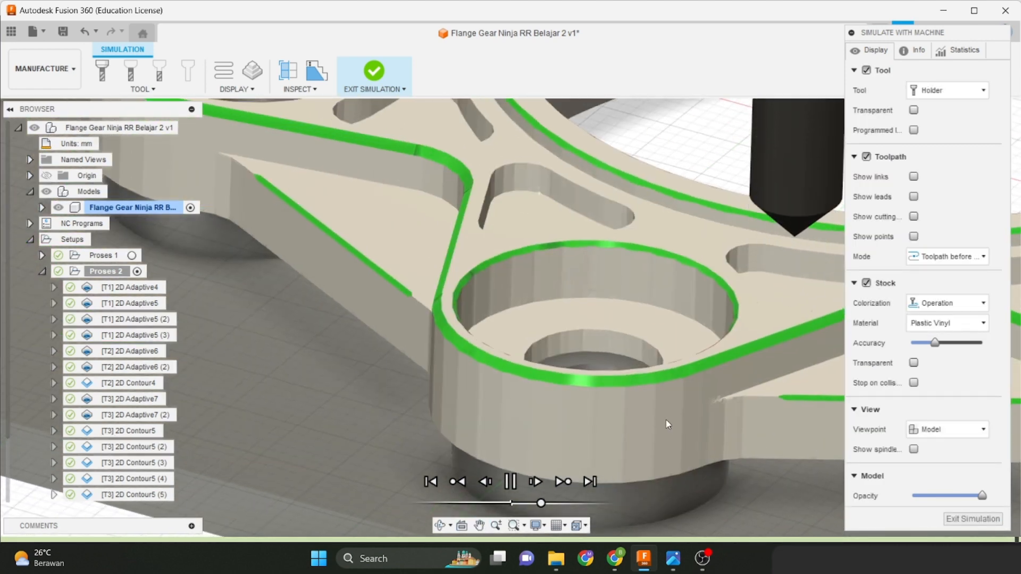
Replay the chamfer simulation and pause it once the perimeter and counterbore edges have been cut.
left_click(509, 482)
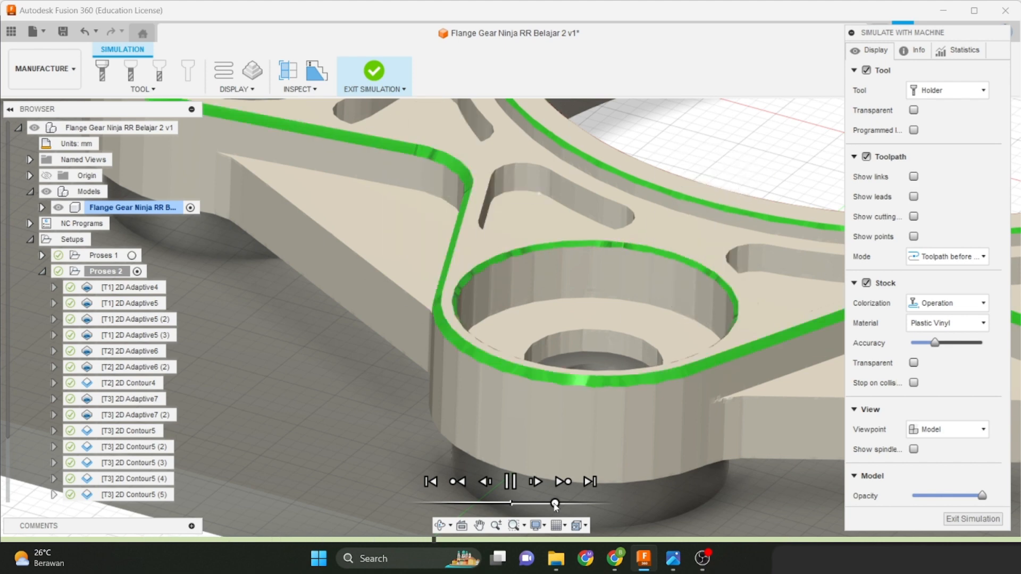
scroll(603, 309, "down", 3)
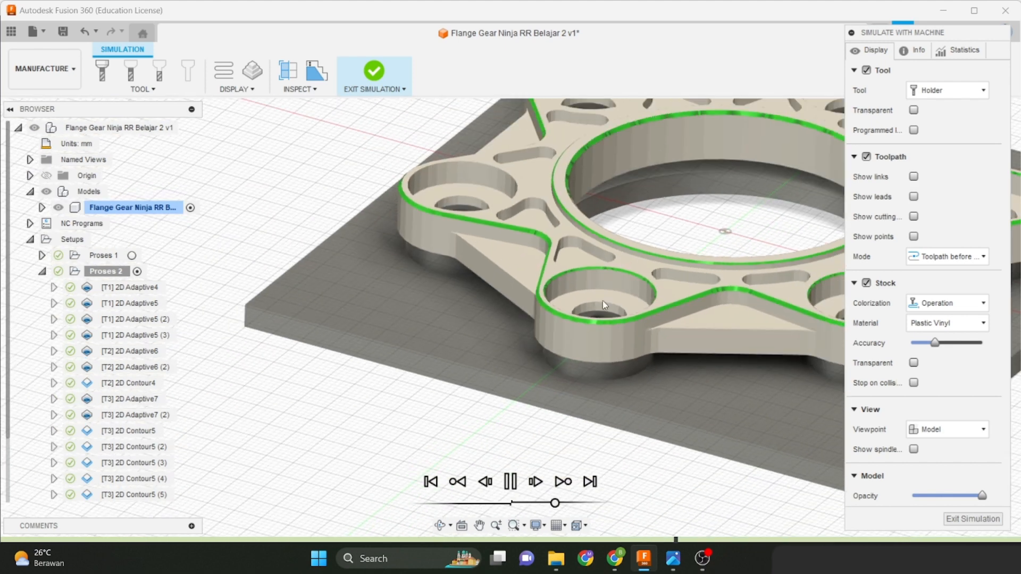
left_click(510, 481)
middle_click_drag(566, 356, 568, 497)
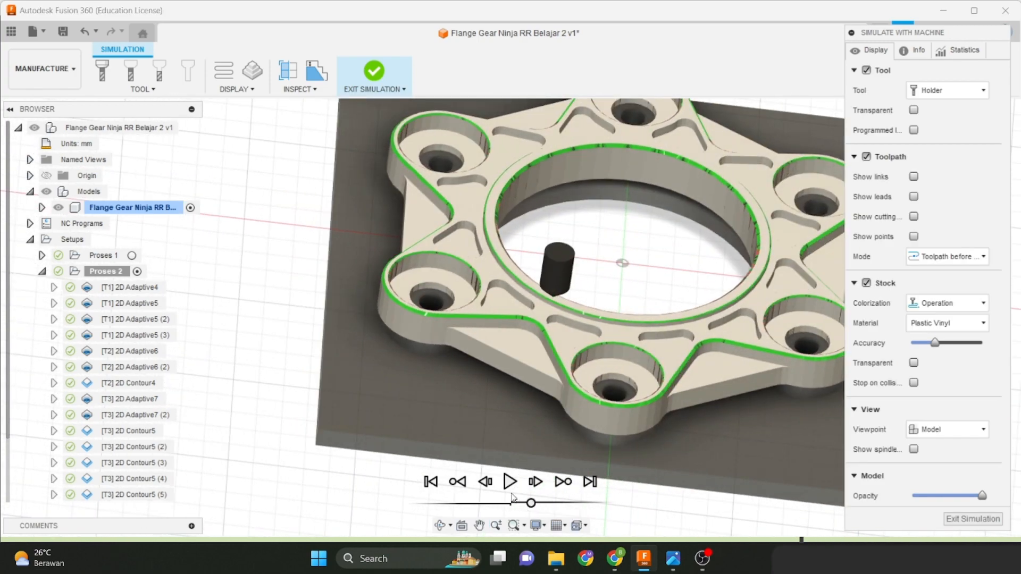
Move the simulation settings off the view cube and watch the side pocket edges being chamfered from a front view.
scroll(558, 396, "up", 2)
middle_click_drag(564, 385, 588, 361, "shift")
left_click_drag(971, 40, 905, 56)
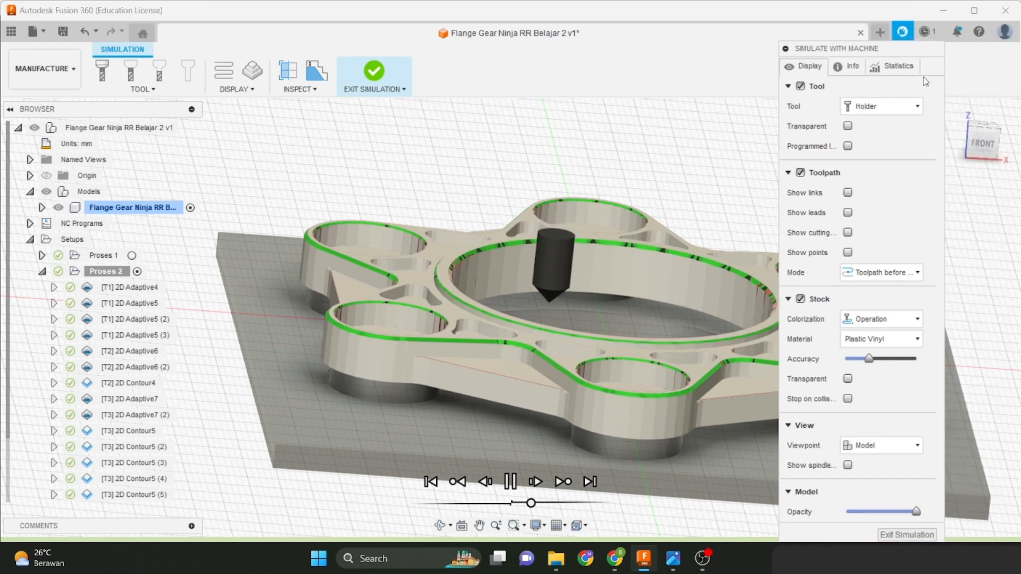
left_click(980, 143)
scroll(621, 296, "up", 6)
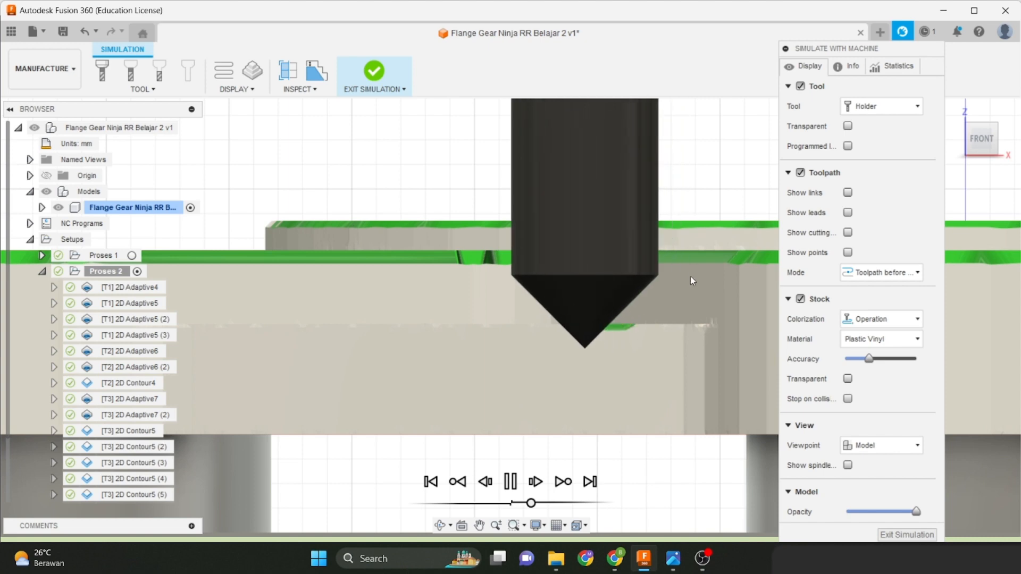
middle_click_drag(540, 365, 691, 395, "shift")
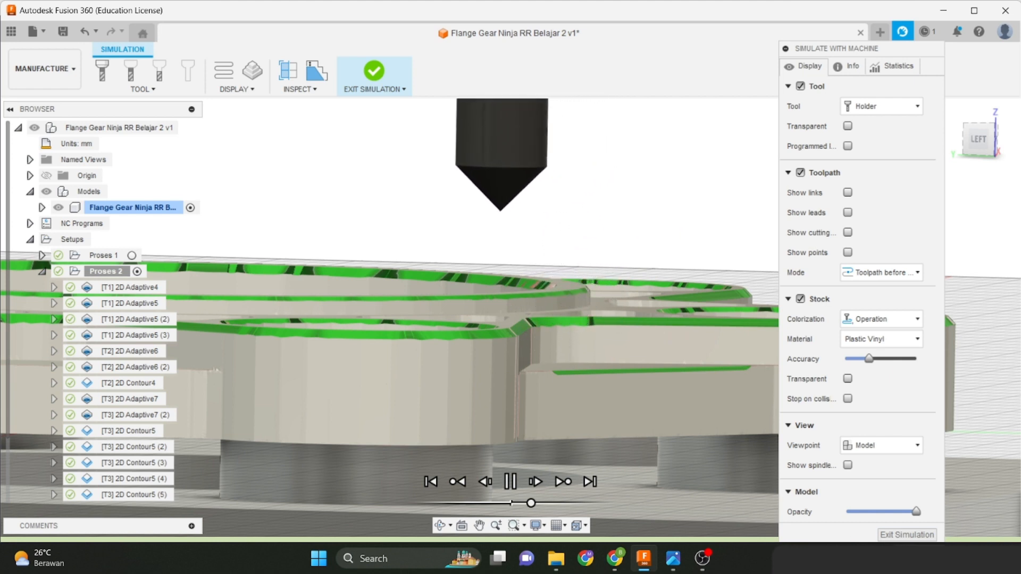
Exit the simulation and set the chamfer clearance of the 2D Chamfer operation to 1.2 mm.
left_click(917, 540)
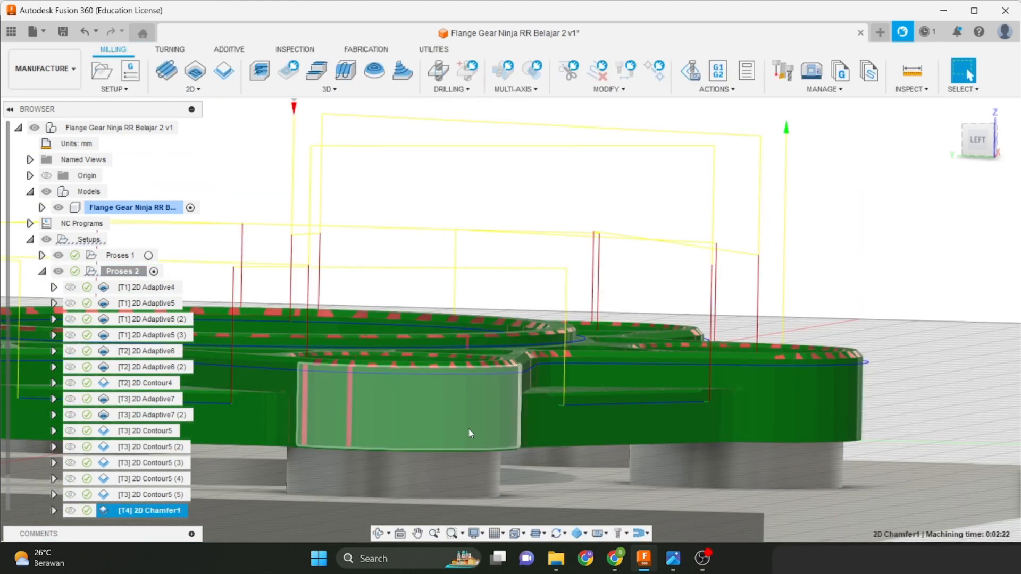
right_click(181, 509)
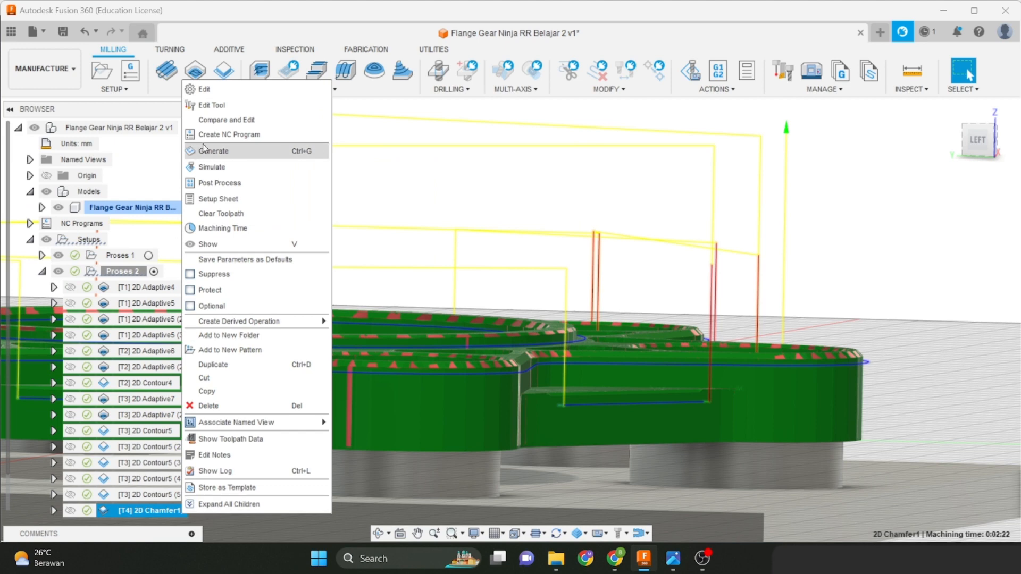
left_click(204, 89)
left_click(880, 37)
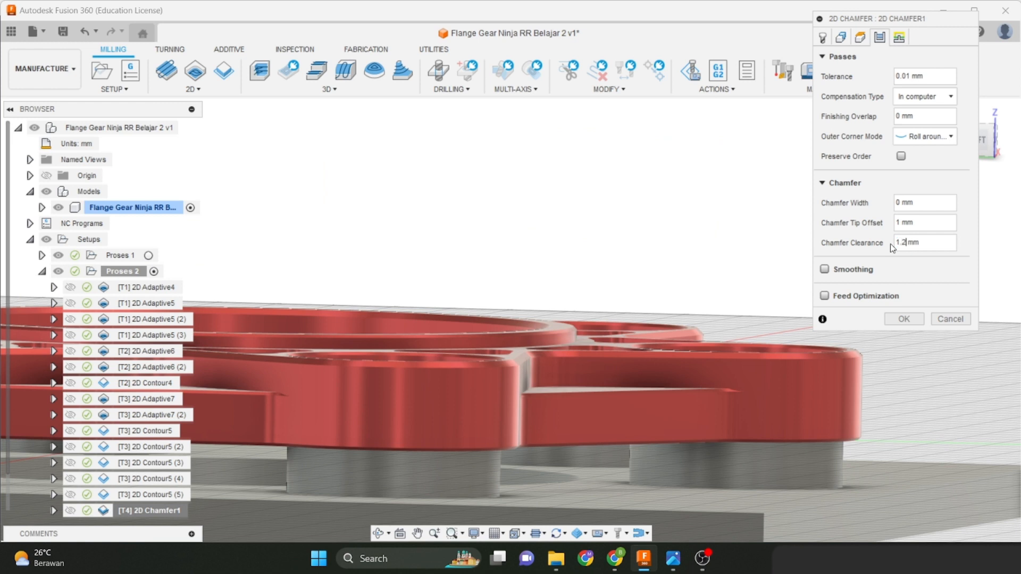
left_click(895, 318)
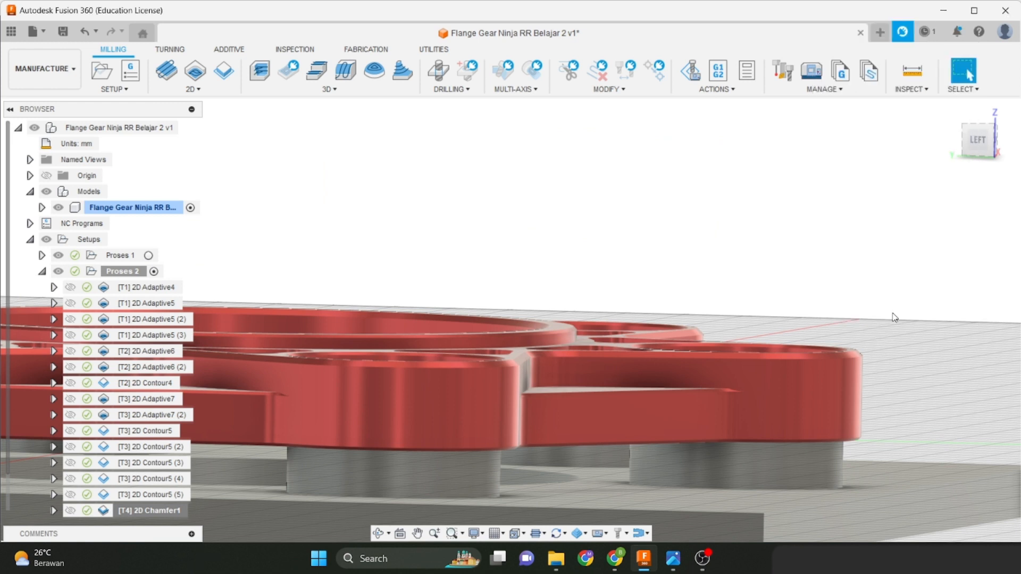
Simulate the regenerated 2D Chamfer operation and slow the playback once the cutter reaches the side pocket edge.
scroll(760, 472, "down", 2)
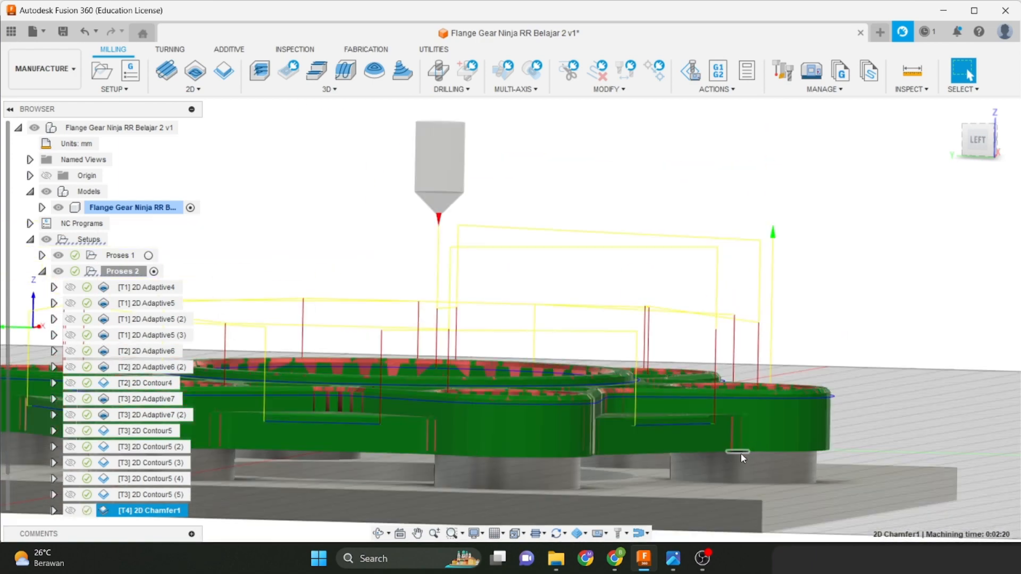
middle_click_drag(741, 456, 718, 378, "shift")
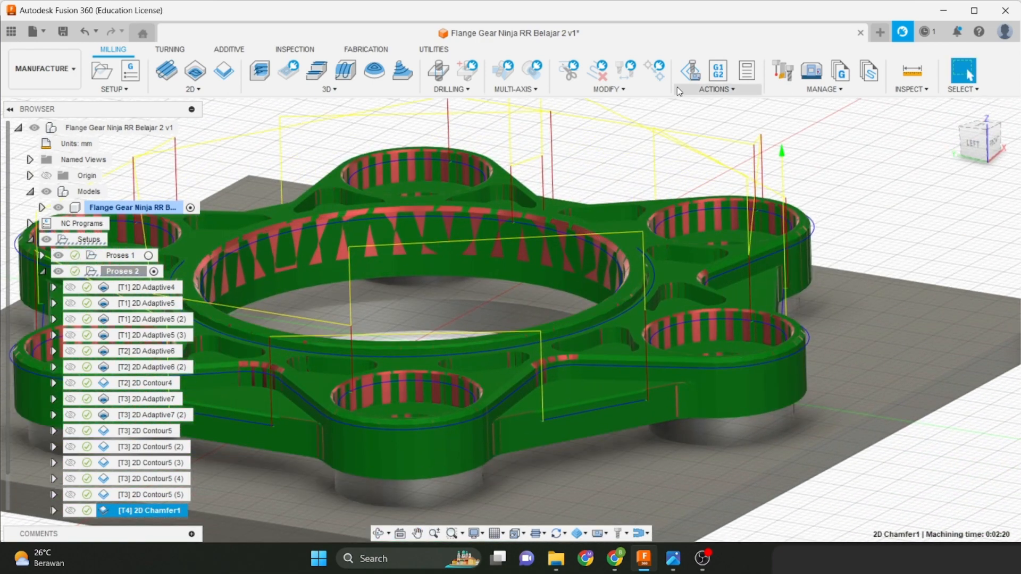
left_click(690, 71)
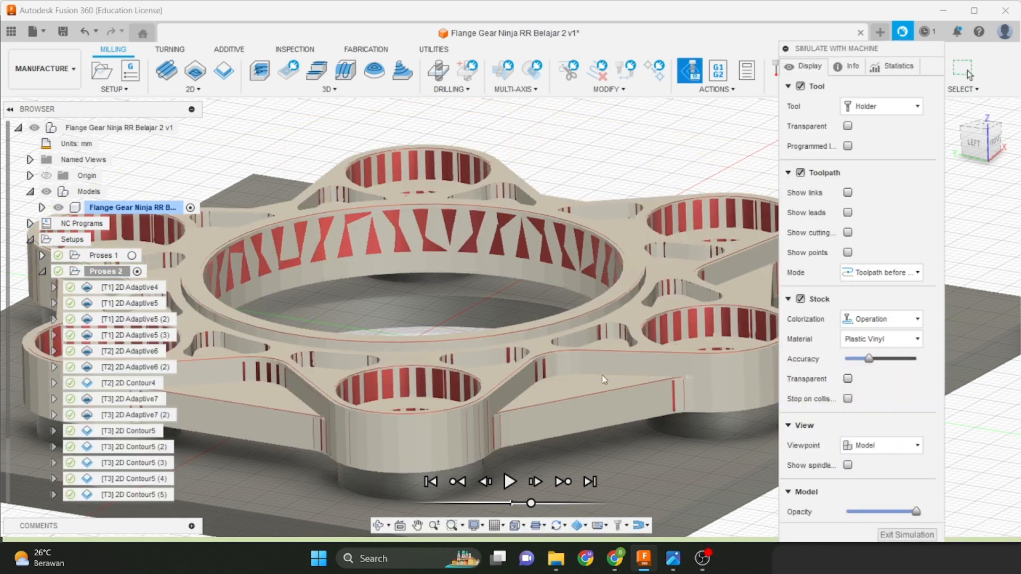
scroll(578, 439, "down", 3)
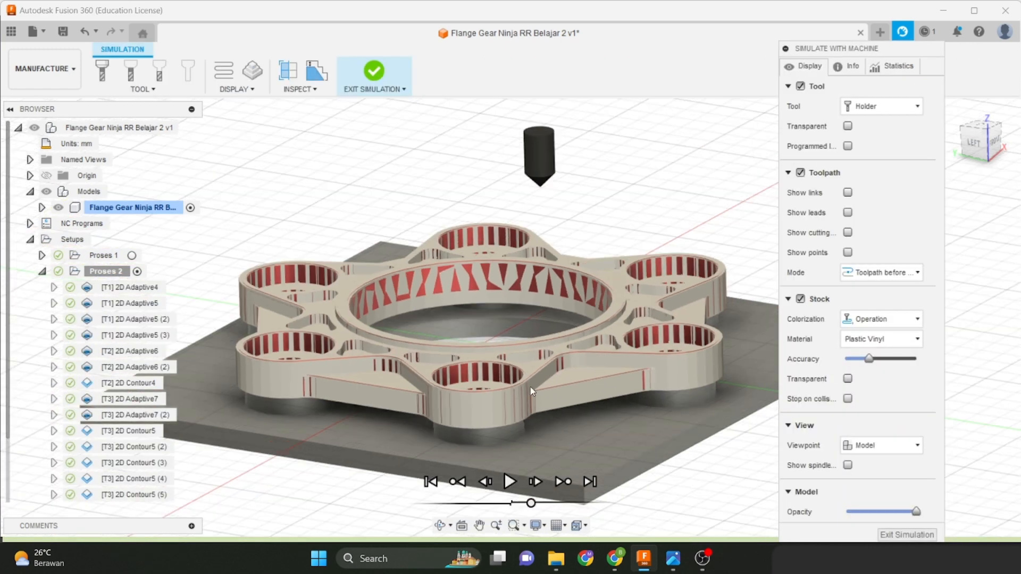
left_click(510, 482)
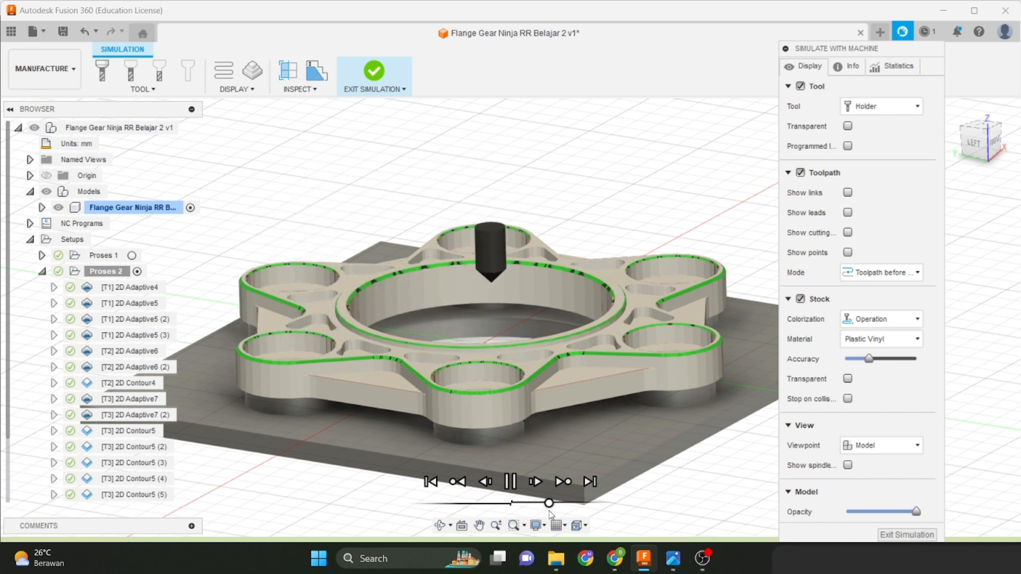
left_click_drag(549, 503, 538, 504)
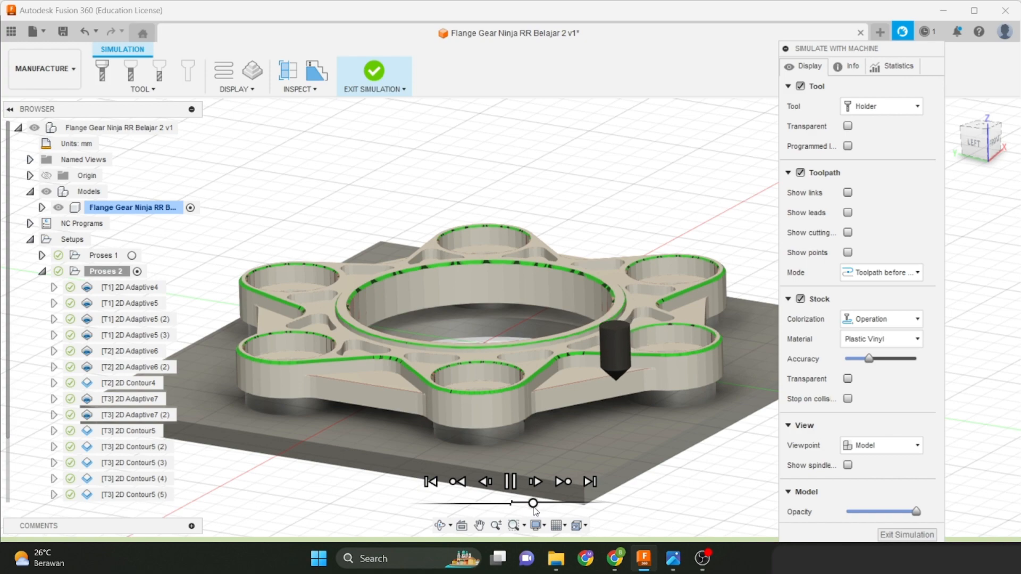
Examine the side pocket edge up close from several angles while the cutter chamfers it.
scroll(603, 384, "up", 5)
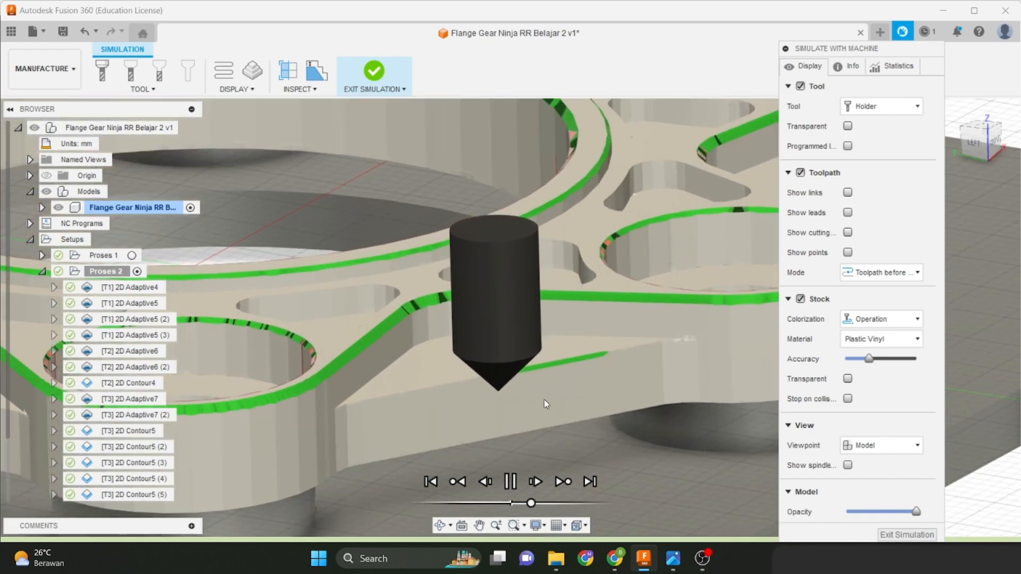
middle_click_drag(544, 400, 575, 395, "shift")
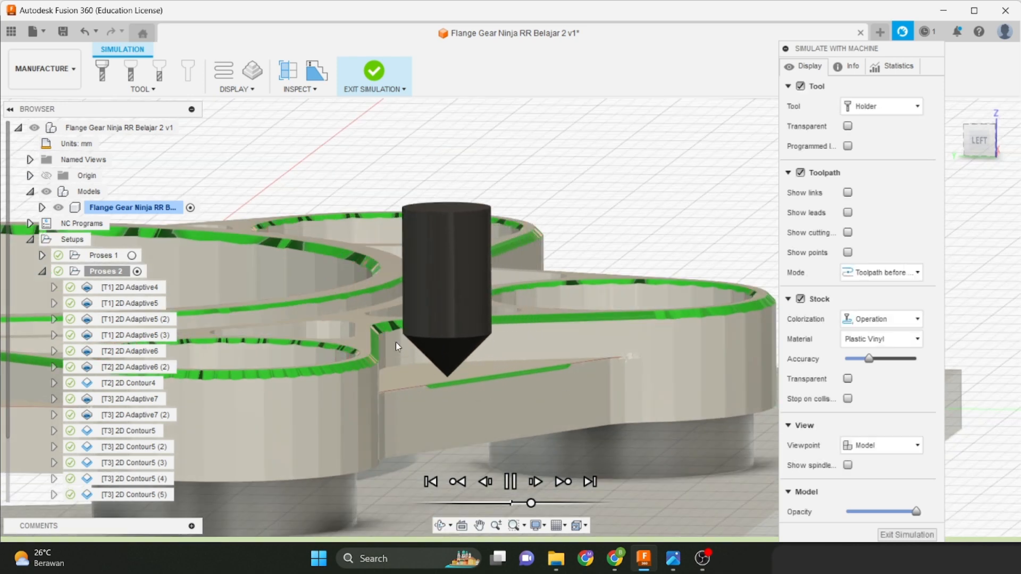
middle_click_drag(420, 352, 532, 377, "shift")
scroll(532, 377, "down", 3)
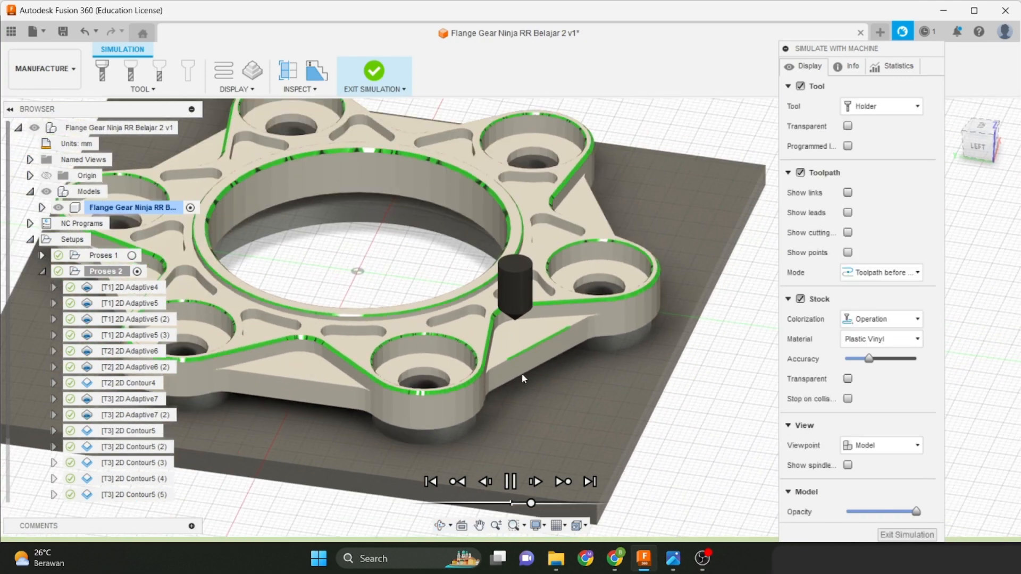
Follow the cutter around the remaining side pockets at adjusted playback speeds and inspect the chamfered edges from the flange's other sides.
left_click_drag(531, 503, 543, 502)
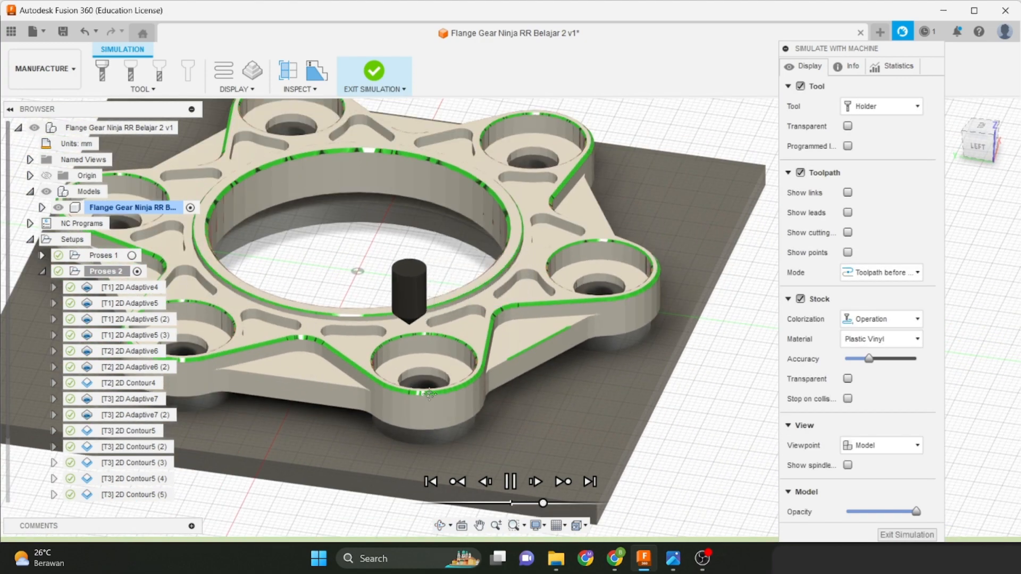
middle_click_drag(319, 355, 492, 331)
scroll(413, 331, "up", 3)
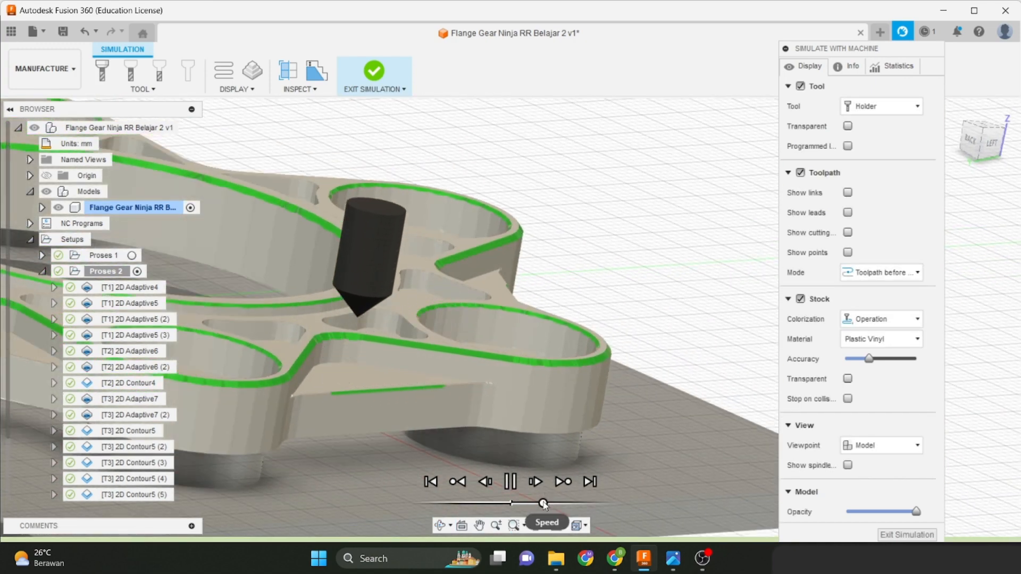
left_click_drag(543, 503, 539, 503)
scroll(340, 340, "down", 3)
middle_click_drag(340, 340, 493, 337)
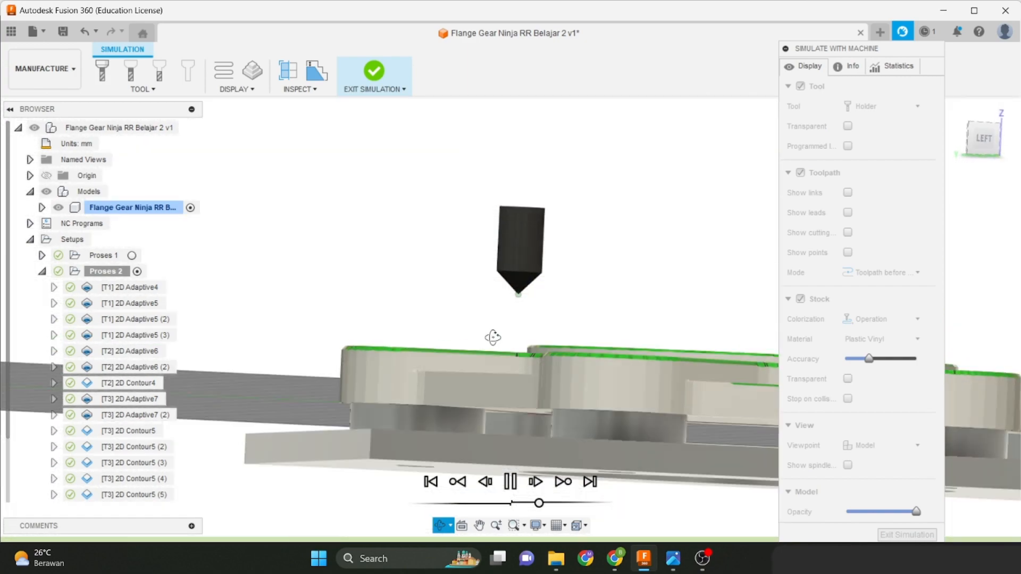
scroll(524, 348, "up", 1)
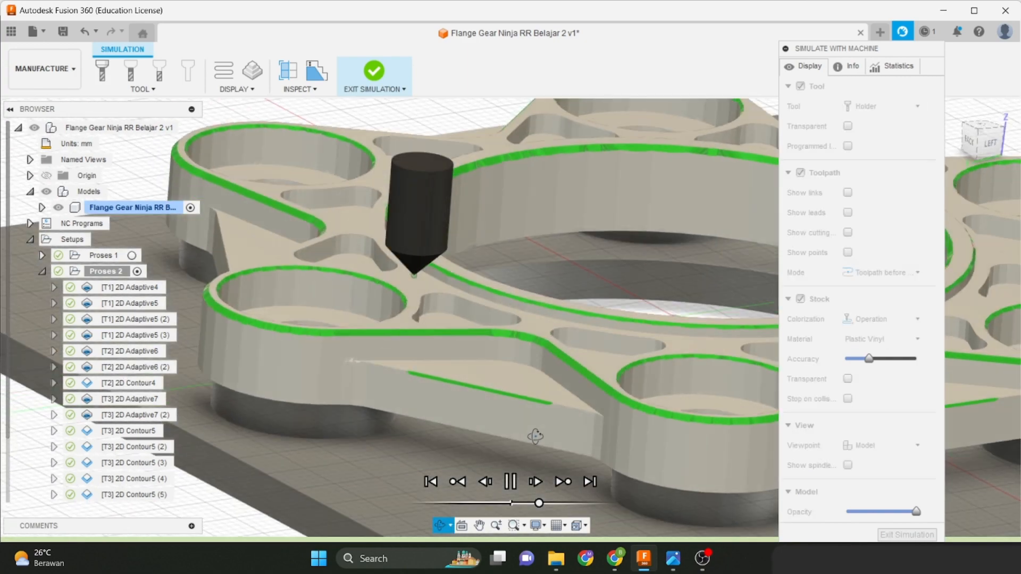
scroll(531, 372, "up", 2)
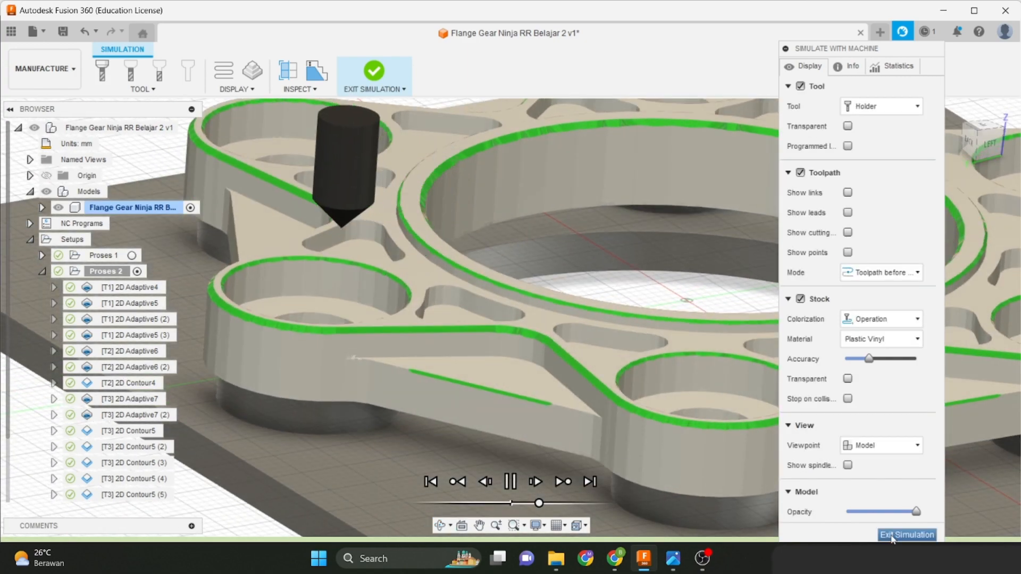
Exit the simulation and set the chamfer clearance of the 2D Chamfer operation to 0.6 mm.
left_click(907, 535)
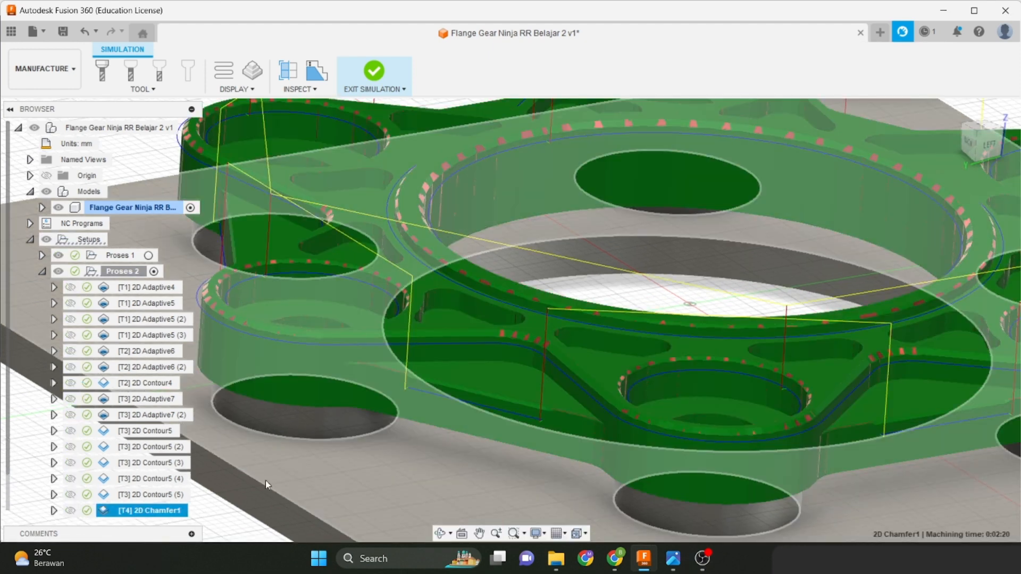
left_click(374, 72)
right_click(154, 511)
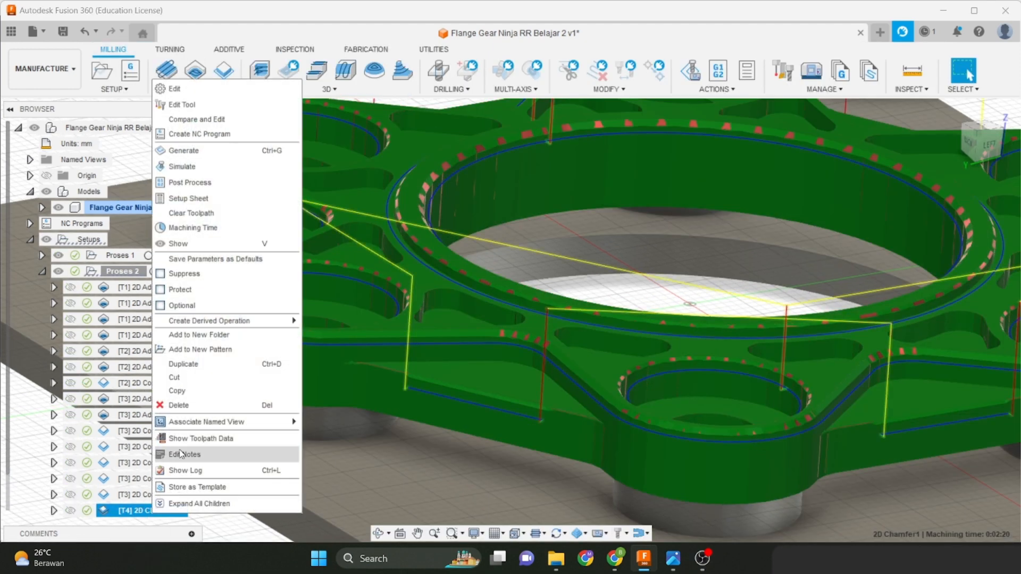
left_click(182, 104)
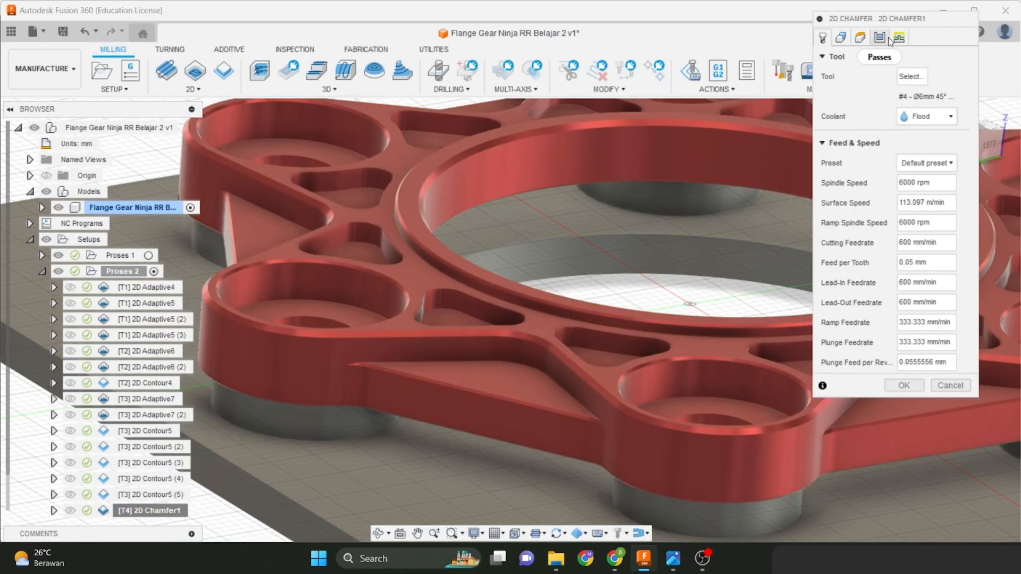
left_click(889, 38)
double_click(901, 242)
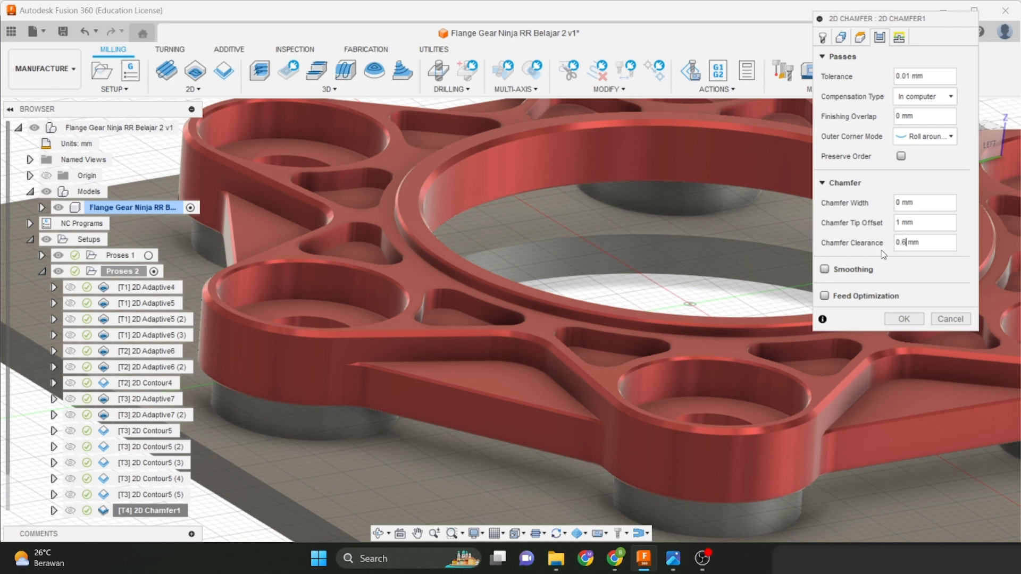
left_click(899, 321)
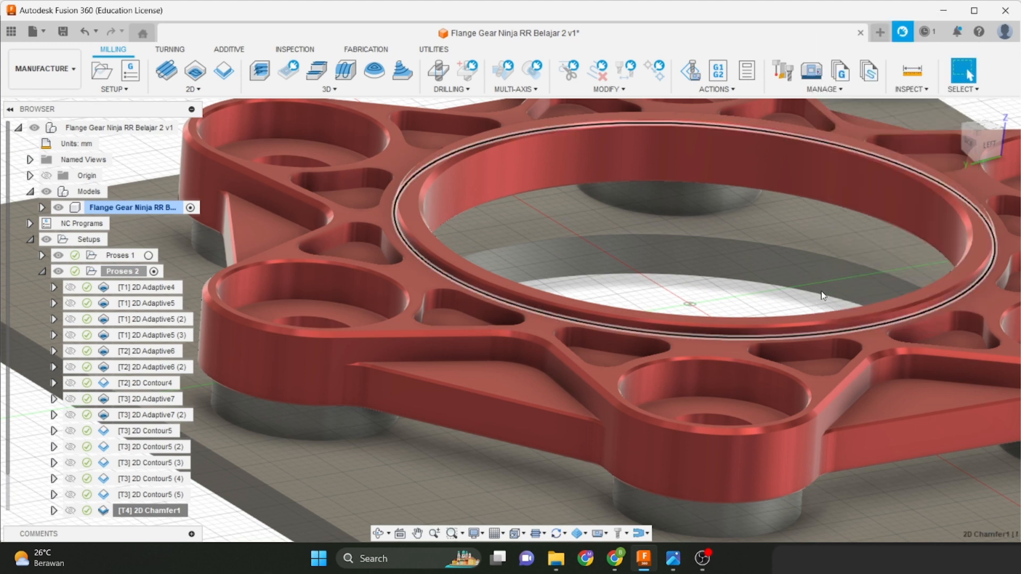
Review the regenerated chamfer toolpath from the back and side, and return to the home view of the flange.
scroll(748, 285, "down", 4)
middle_click_drag(748, 285, 685, 322)
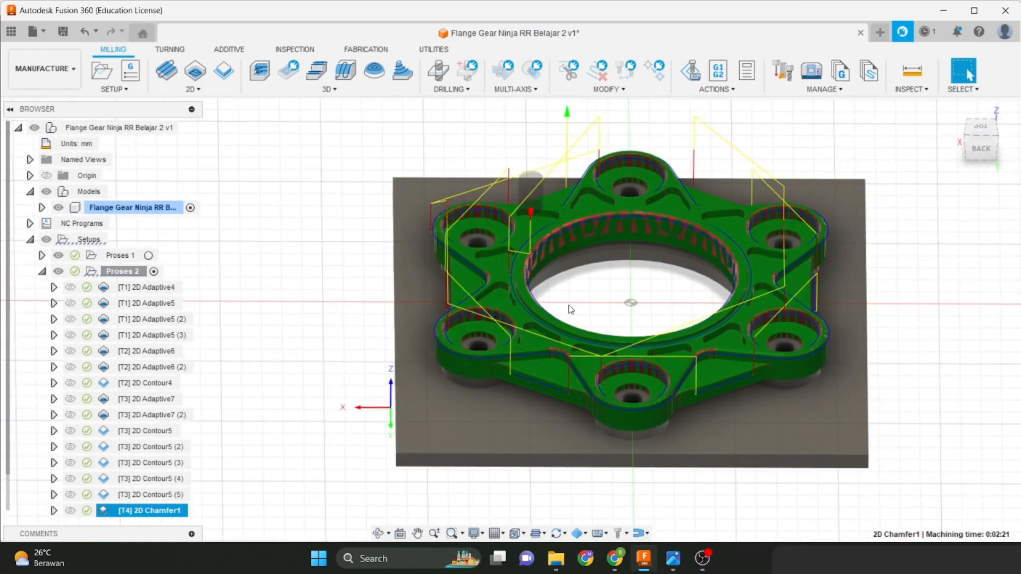
scroll(155, 435, "down", 1)
scroll(604, 377, "down", 1)
middle_click_drag(629, 391, 623, 335)
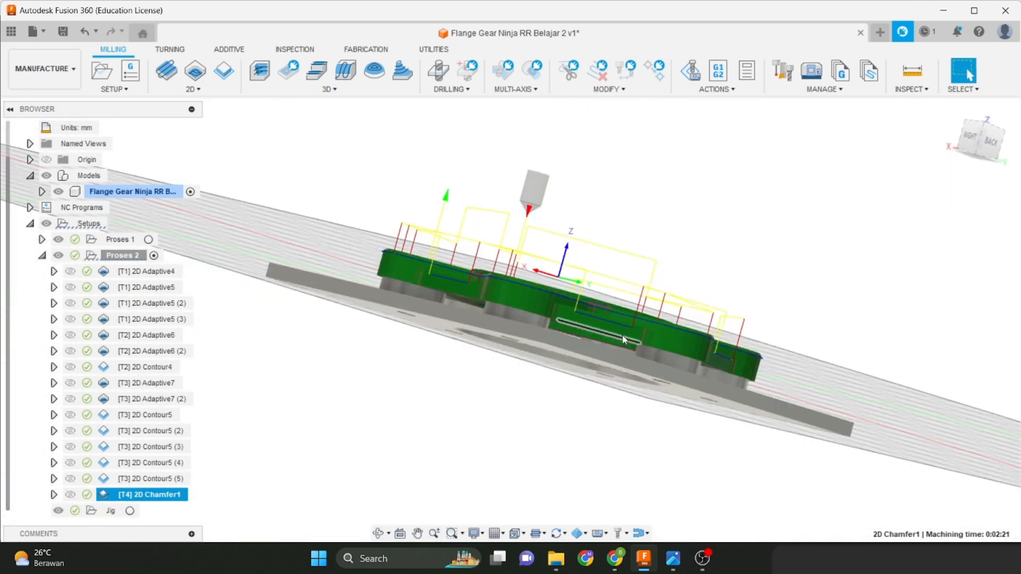
left_click(954, 111)
scroll(503, 246, "up", 5)
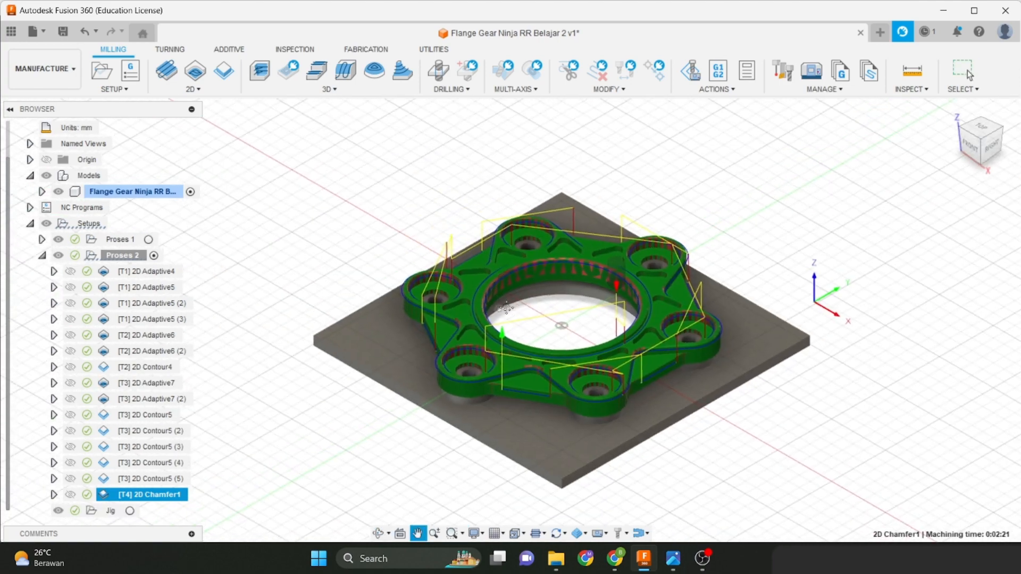
scroll(577, 276, "down", 3)
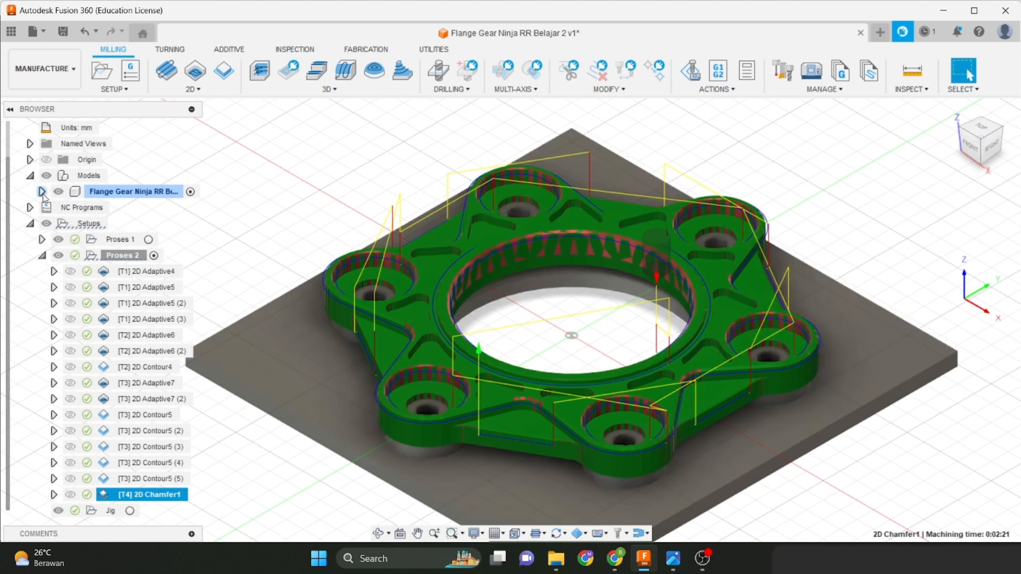
Expand the model's bodies and briefly hide Body1 and the Jig in turn to view each one alone.
left_click(42, 191)
left_click(54, 239)
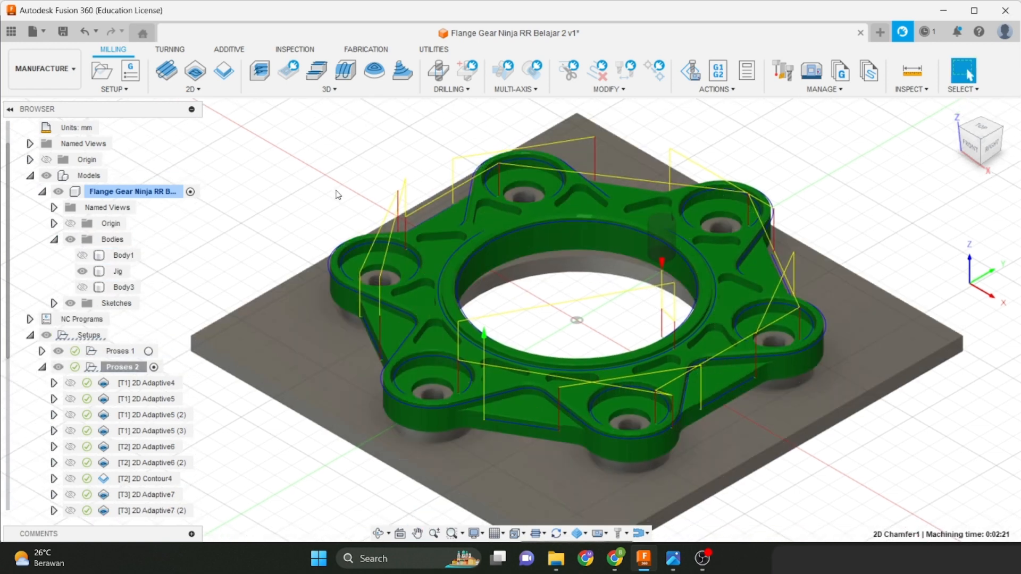
left_click(82, 256)
left_click(83, 255)
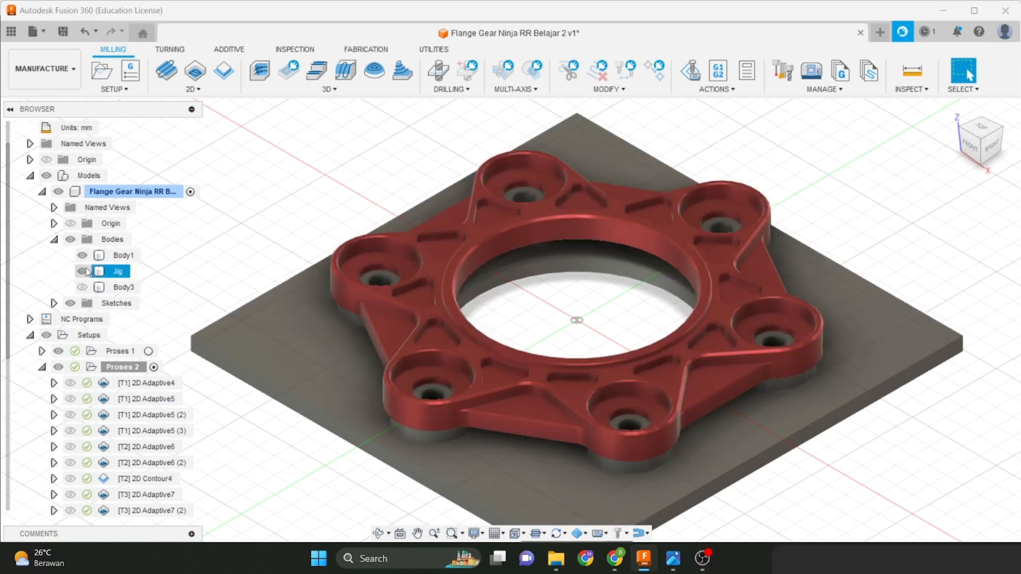
left_click(82, 272)
middle_click_drag(457, 293, 504, 302, "shift")
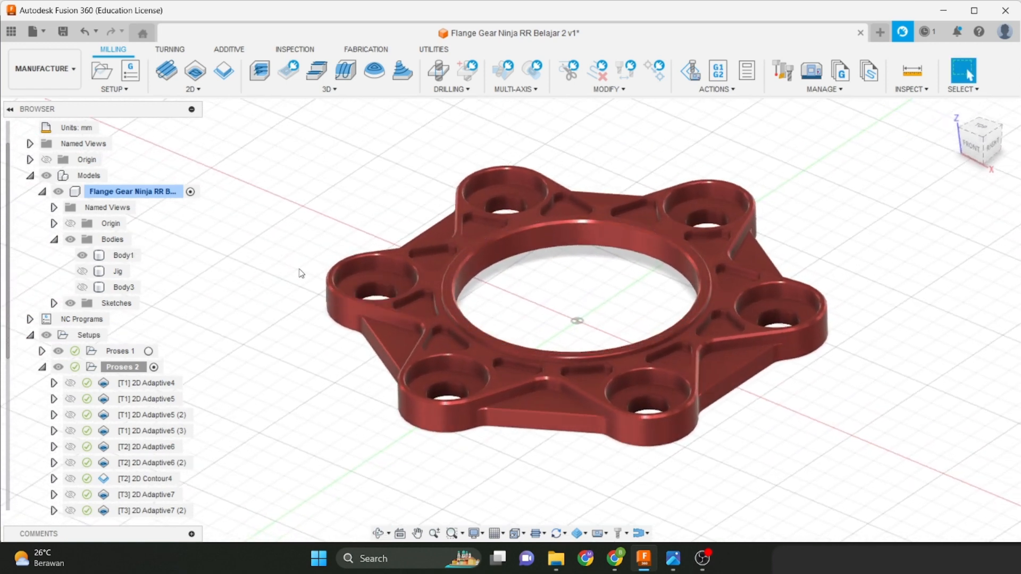
left_click(82, 271)
Examine the flange's pockets, counterbores and ring up close as it sits on the jig.
scroll(455, 278, "up", 3)
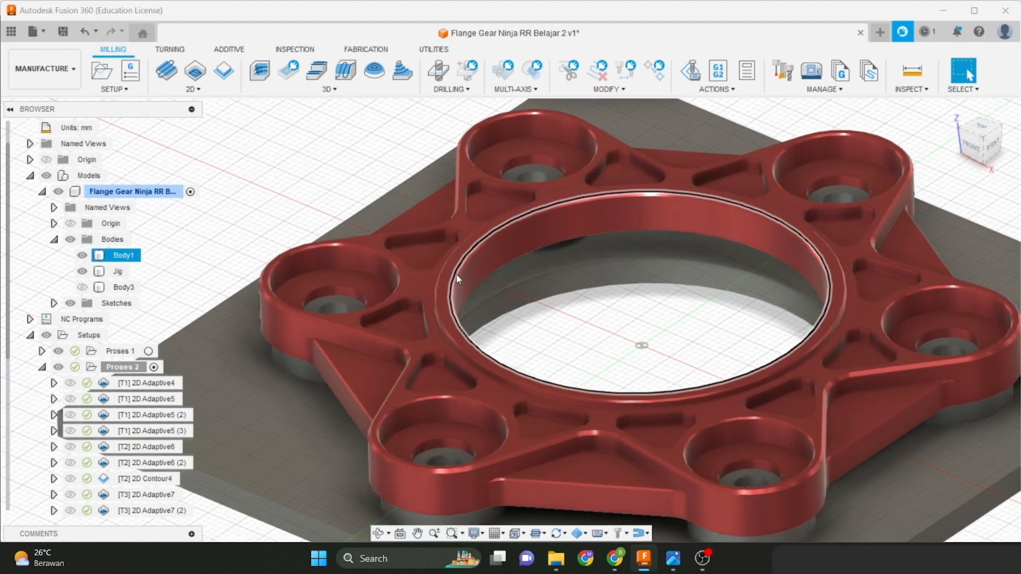
scroll(502, 278, "down", 1)
middle_click_drag(502, 278, 427, 325)
scroll(455, 360, "down", 1)
mouse_move(412, 277)
middle_mouse_down("shift")
mouse_move(424, 319)
mouse_move(412, 290)
mouse_move(424, 293)
middle_mouse_up("shift")
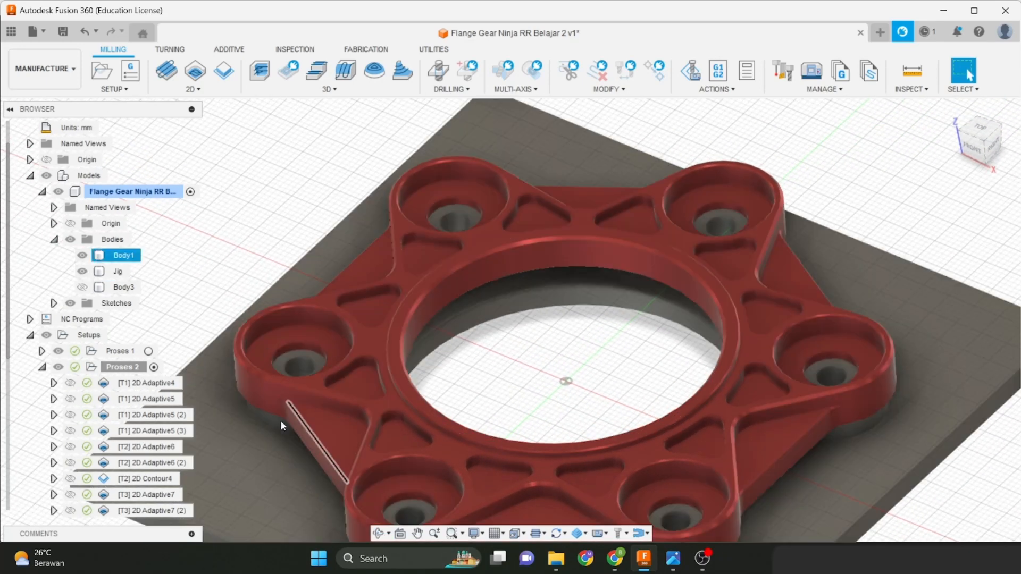
Select the 2D Chamfer1 operation and view its toolpath around the flange from a lower angle.
scroll(484, 388, "down", 2)
scroll(146, 429, "down", 3)
left_click(143, 496)
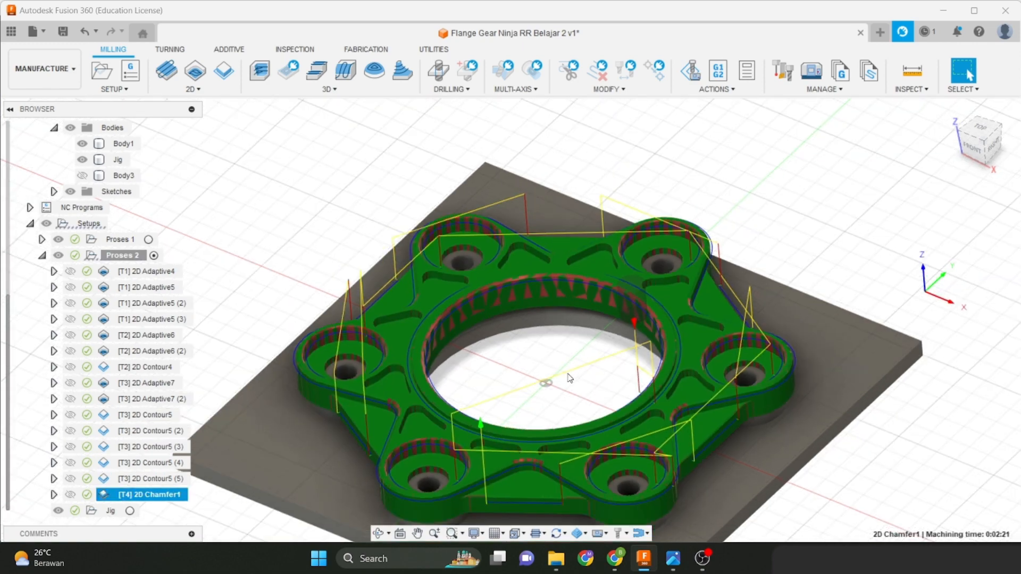
middle_click_drag(568, 378, 596, 330)
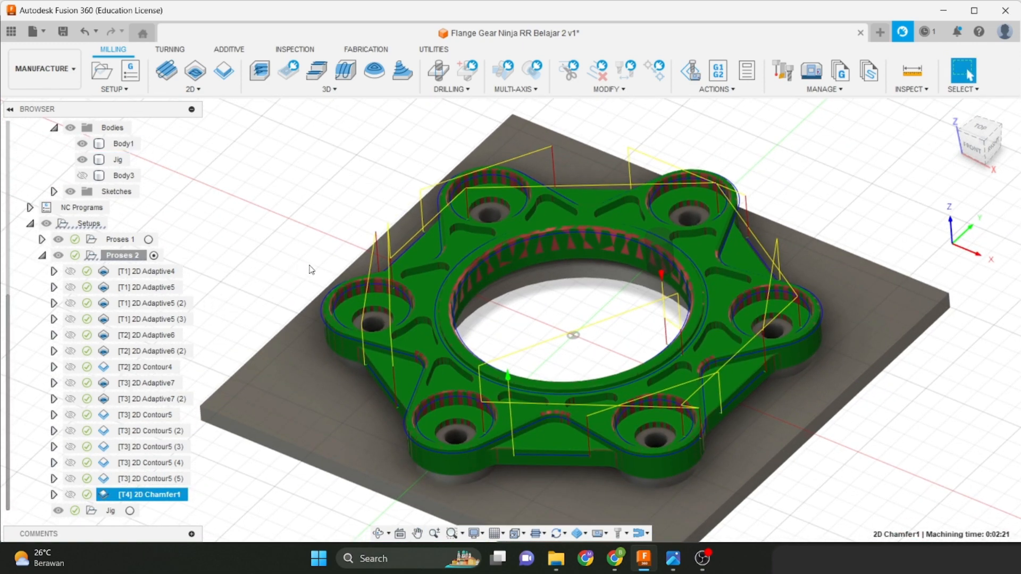
middle_click_drag(326, 268, 386, 267, "shift")
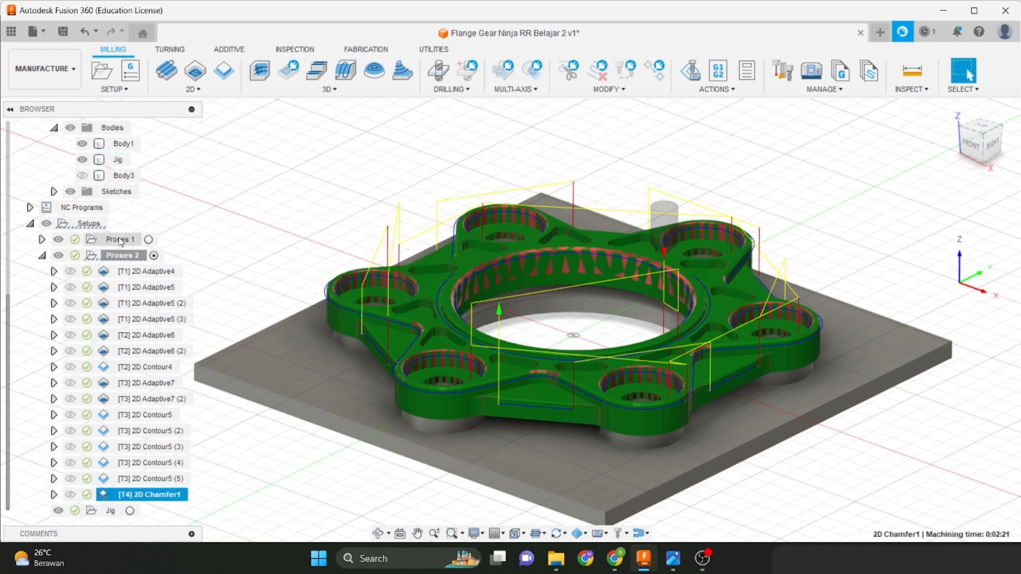
Hide the Jig body to view the flange alone, and show it again to inspect the flange seated on it.
left_click(82, 160)
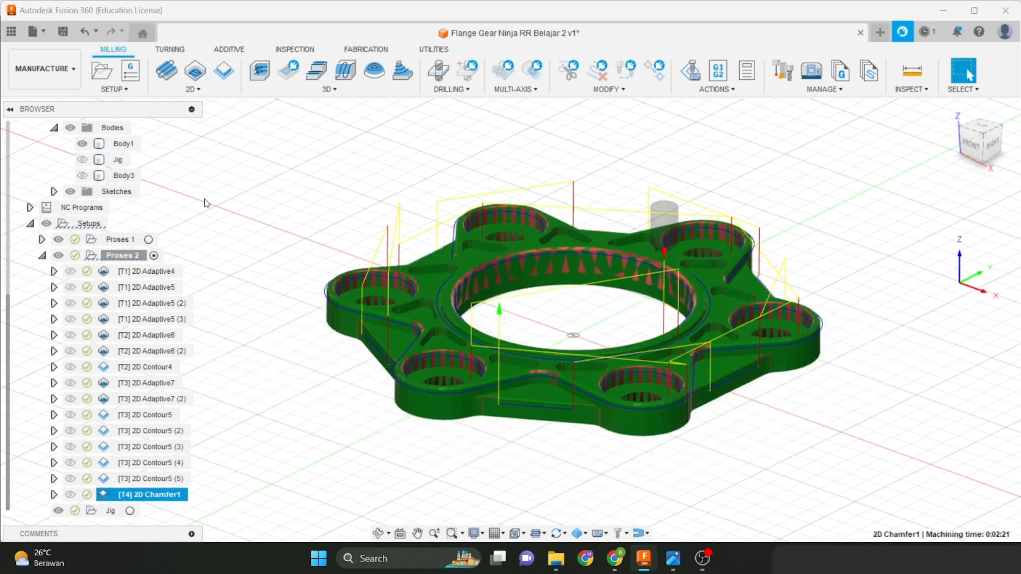
left_click(246, 203)
middle_click_drag(372, 318, 310, 287, "shift")
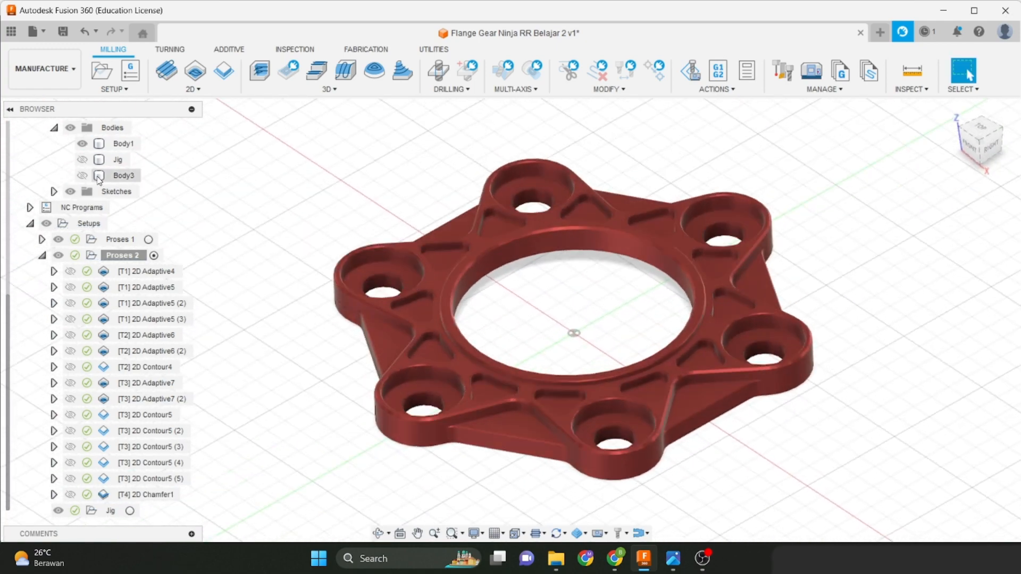
left_click(82, 159)
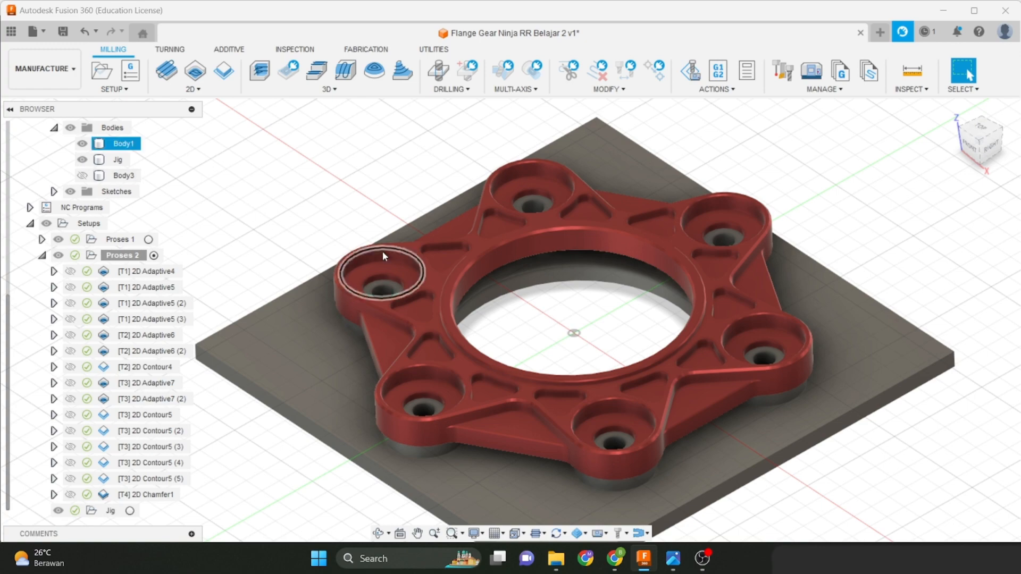
mouse_move(388, 256)
middle_mouse_down("shift")
mouse_move(410, 271)
mouse_move(401, 259)
middle_mouse_up("shift")
scroll(477, 257, "up", 1)
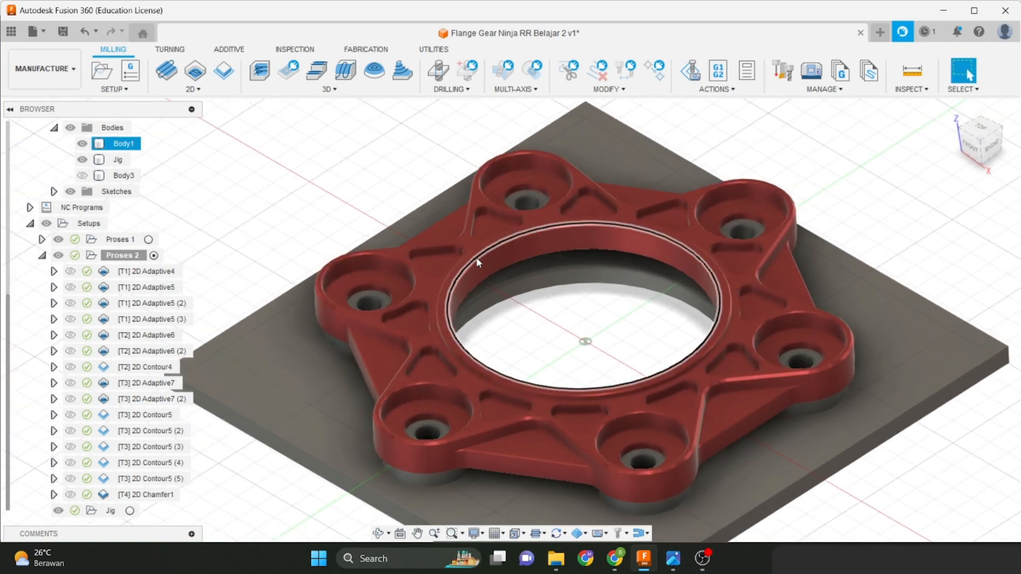
middle_click_drag(502, 279, 553, 227, "shift")
left_click(351, 300)
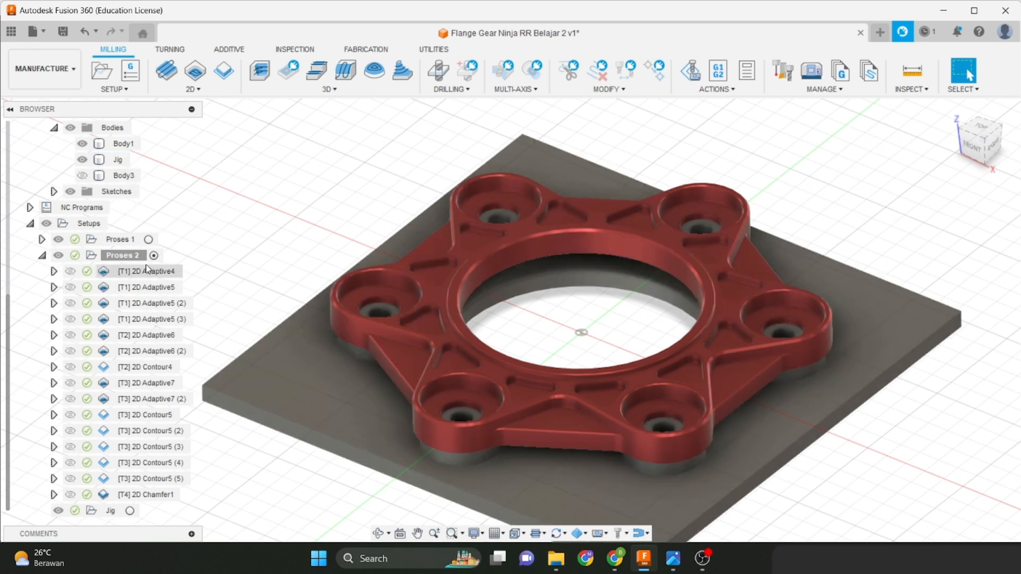
Display the 2D Chamfer1 toolpath, and select the Proses 2 setup to view its full stock block over the jig.
left_click(146, 495)
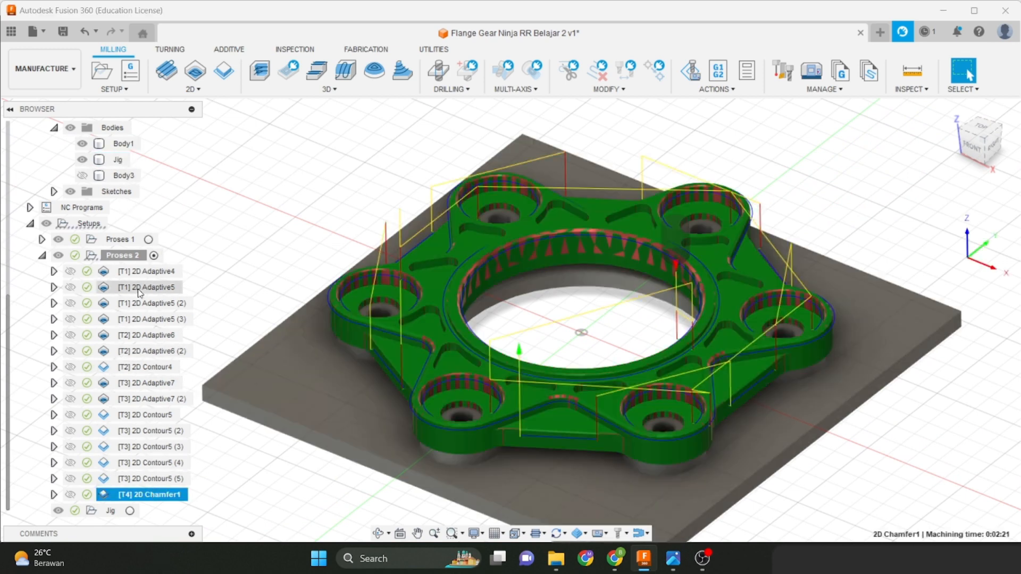
left_click(146, 271)
left_click(139, 255)
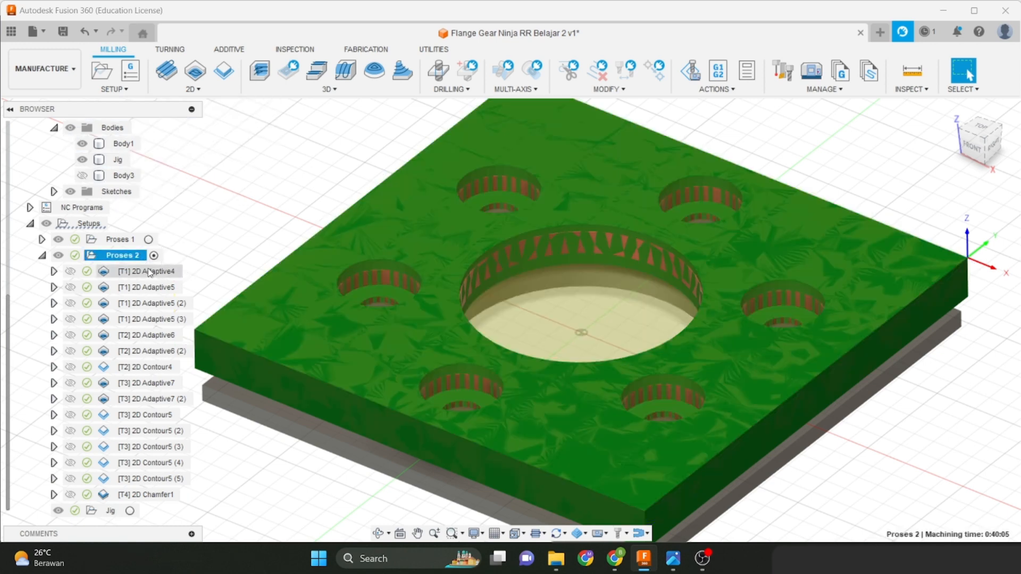
middle_click_drag(365, 303, 452, 288)
scroll(453, 288, "down", 1)
scroll(391, 313, "down", 2)
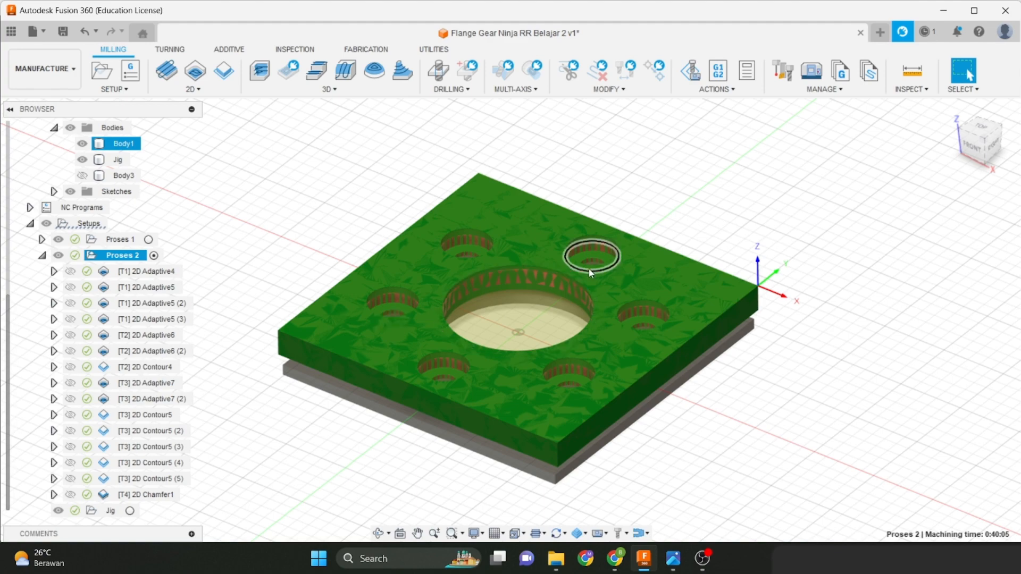
Examine the Proses 2 stock's central bore and six surrounding holes over the jig from several angles and distances.
scroll(399, 351, "up", 5)
scroll(413, 276, "down", 6)
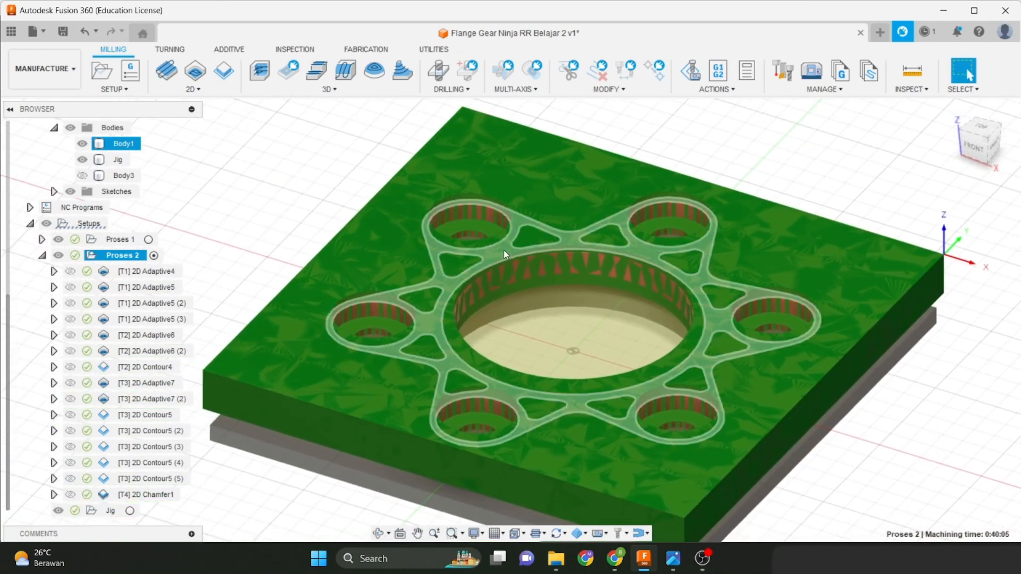
mouse_move(484, 298)
middle_mouse_down("shift")
mouse_move(484, 243)
mouse_move(483, 296)
middle_mouse_up("shift")
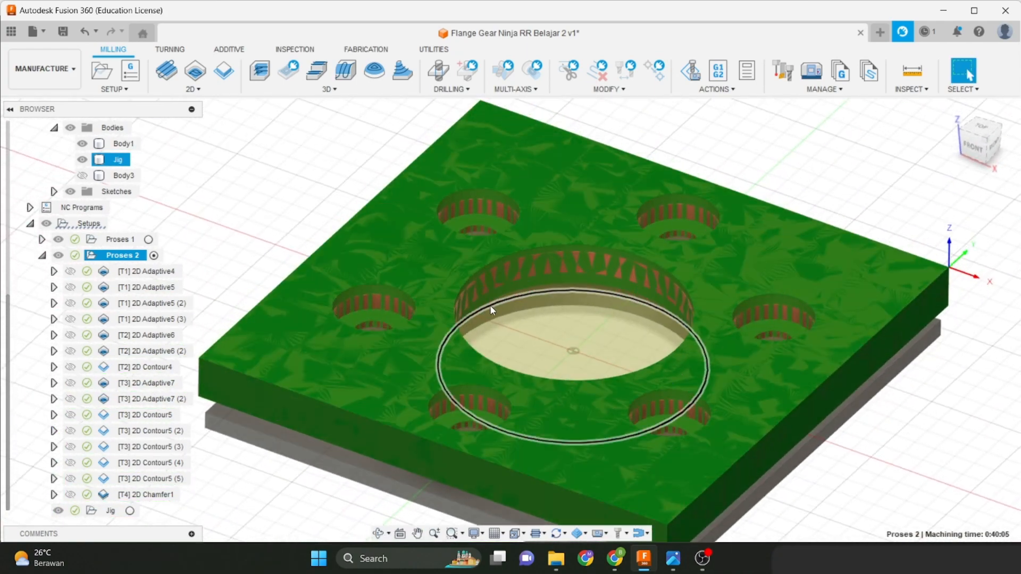
middle_click_drag(556, 324, 558, 340, "shift")
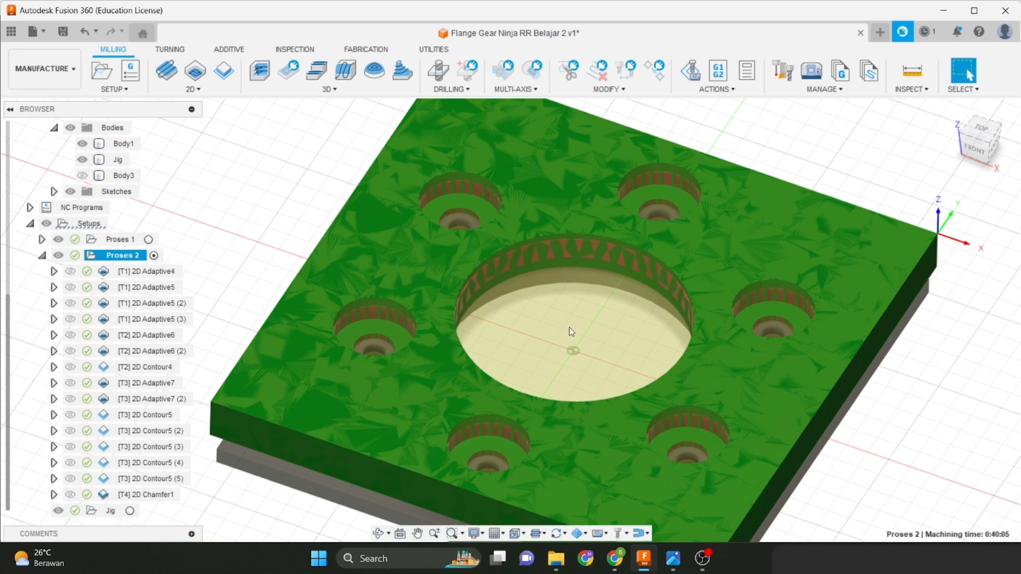
scroll(569, 322, "down", 5)
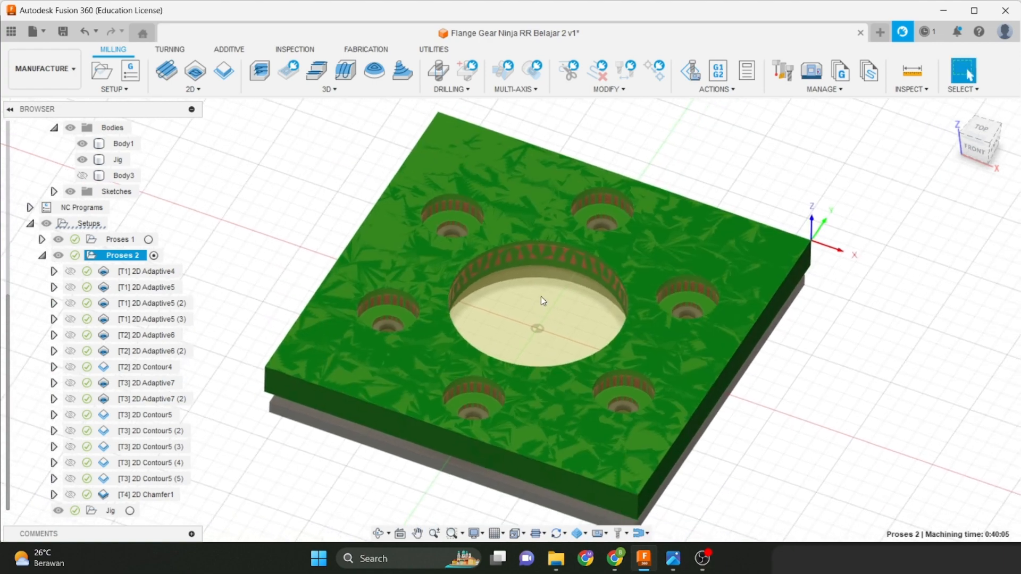
mouse_move(541, 296)
middle_mouse_down("shift")
mouse_move(539, 270)
mouse_move(554, 301)
mouse_move(554, 287)
middle_mouse_up("shift")
scroll(545, 284, "up", 2)
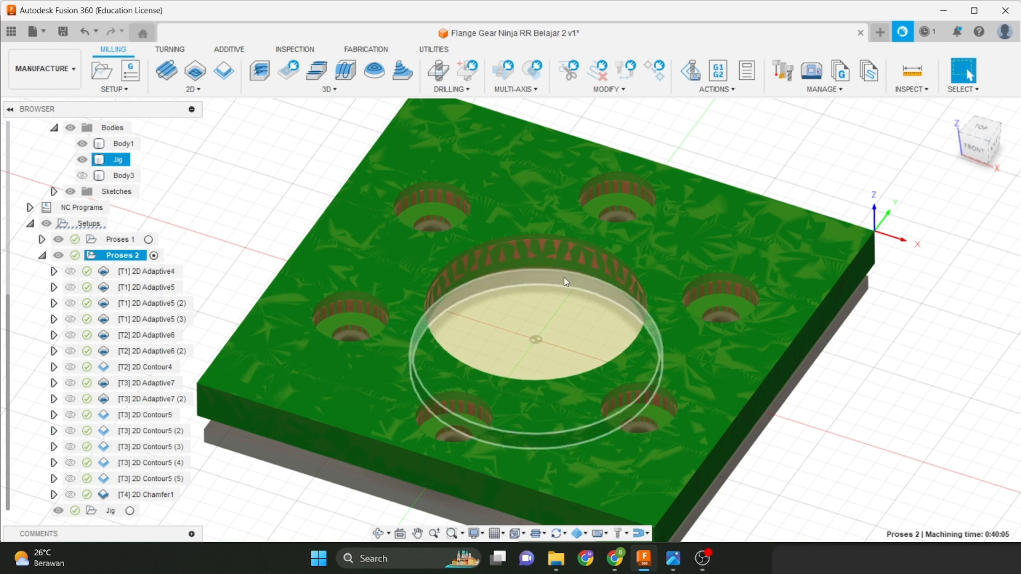
scroll(573, 316, "up", 3)
middle_click_drag(570, 293, 547, 293)
scroll(560, 303, "down", 3)
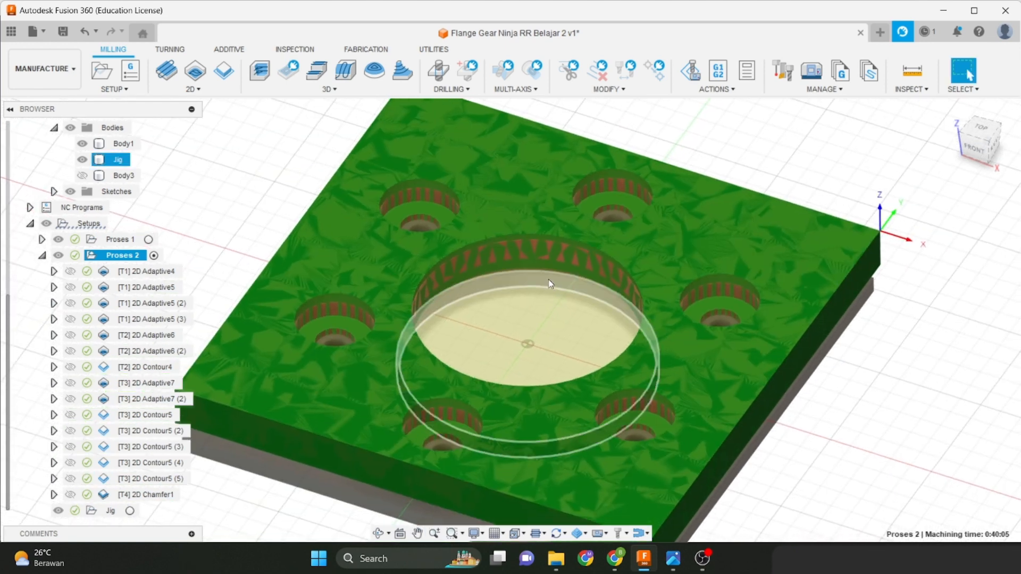
scroll(550, 285, "down", 4)
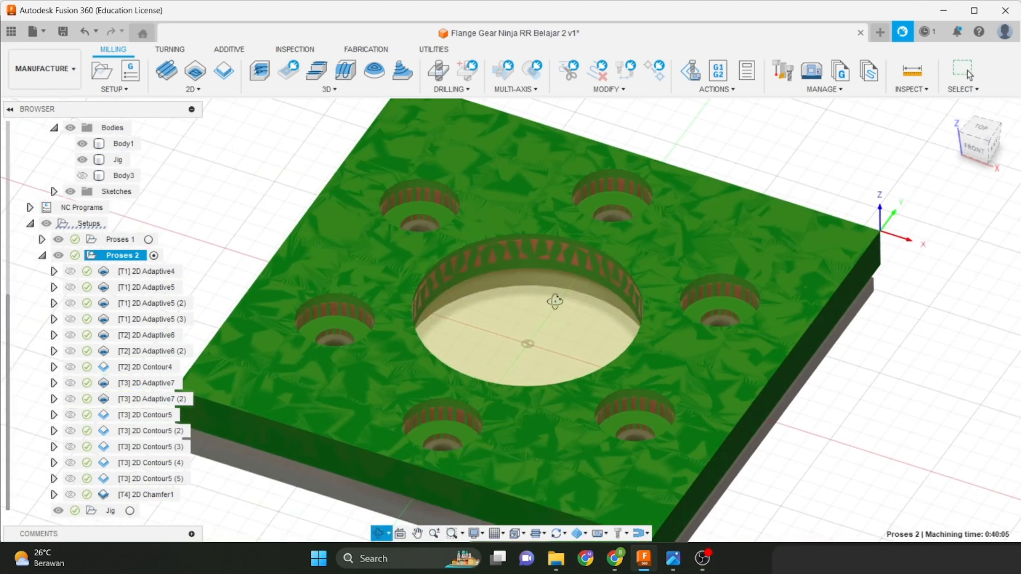
mouse_move(555, 294)
middle_mouse_down("shift")
mouse_move(559, 183)
mouse_move(563, 290)
middle_mouse_up("shift")
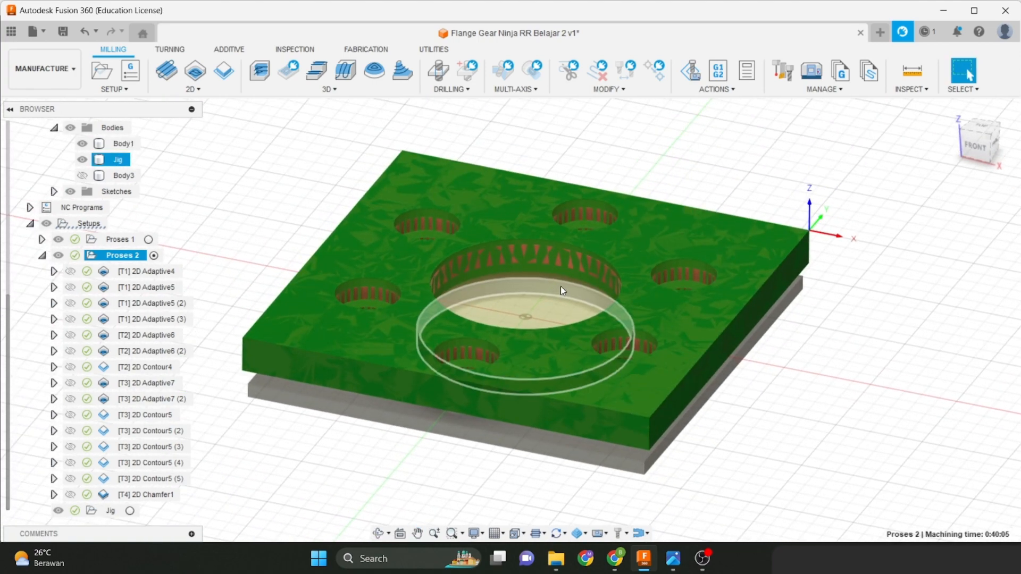